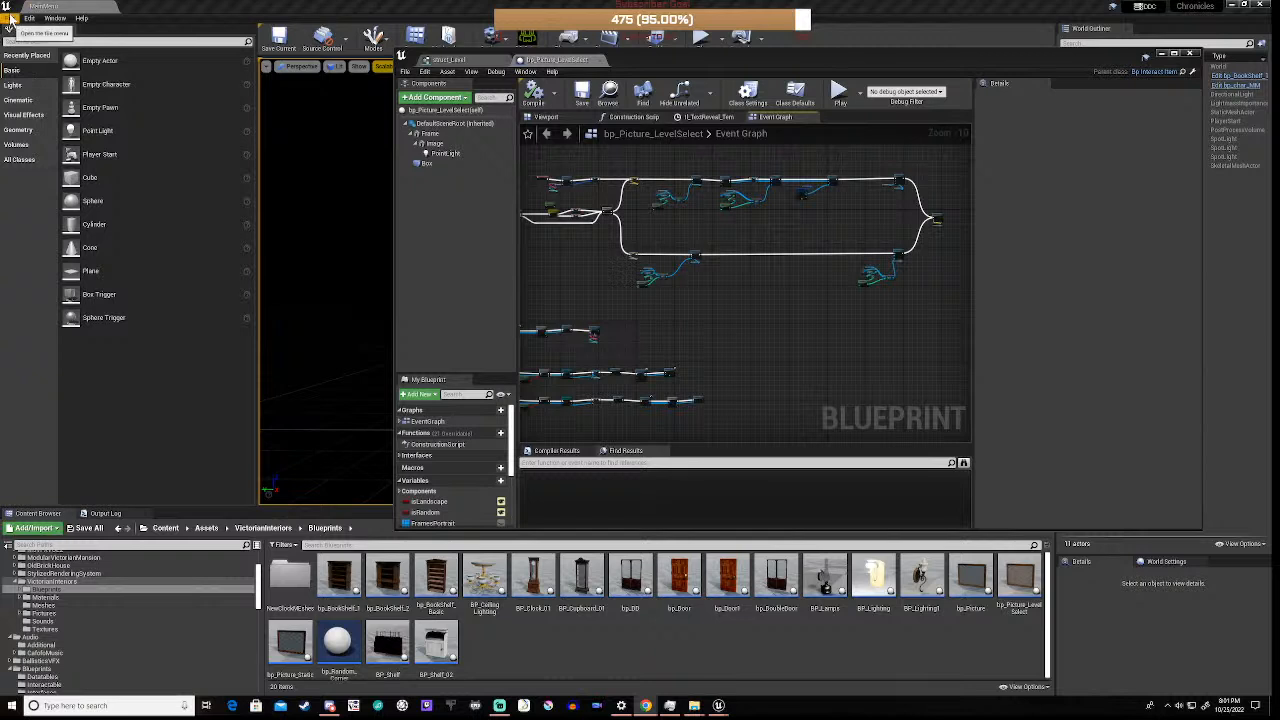
{"action": "left_click", "coordinate": [10, 18]}
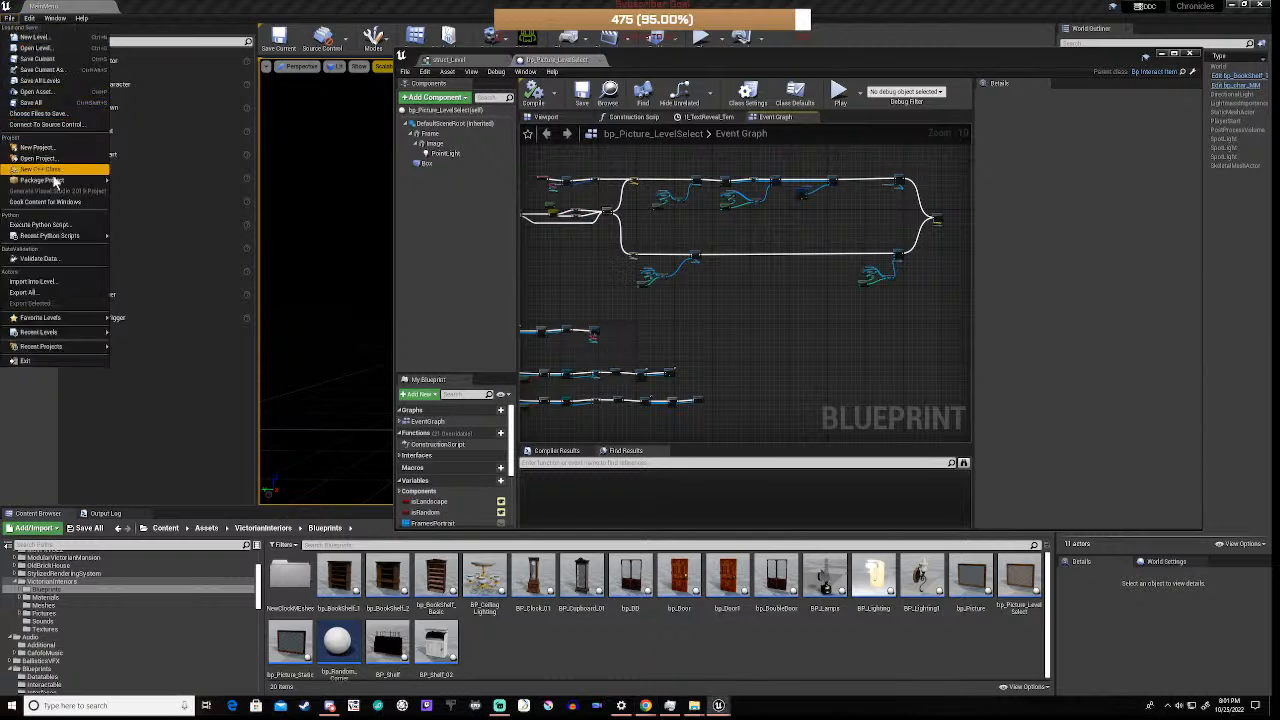
{"action": "mouse_move", "coordinate": [56, 183]}
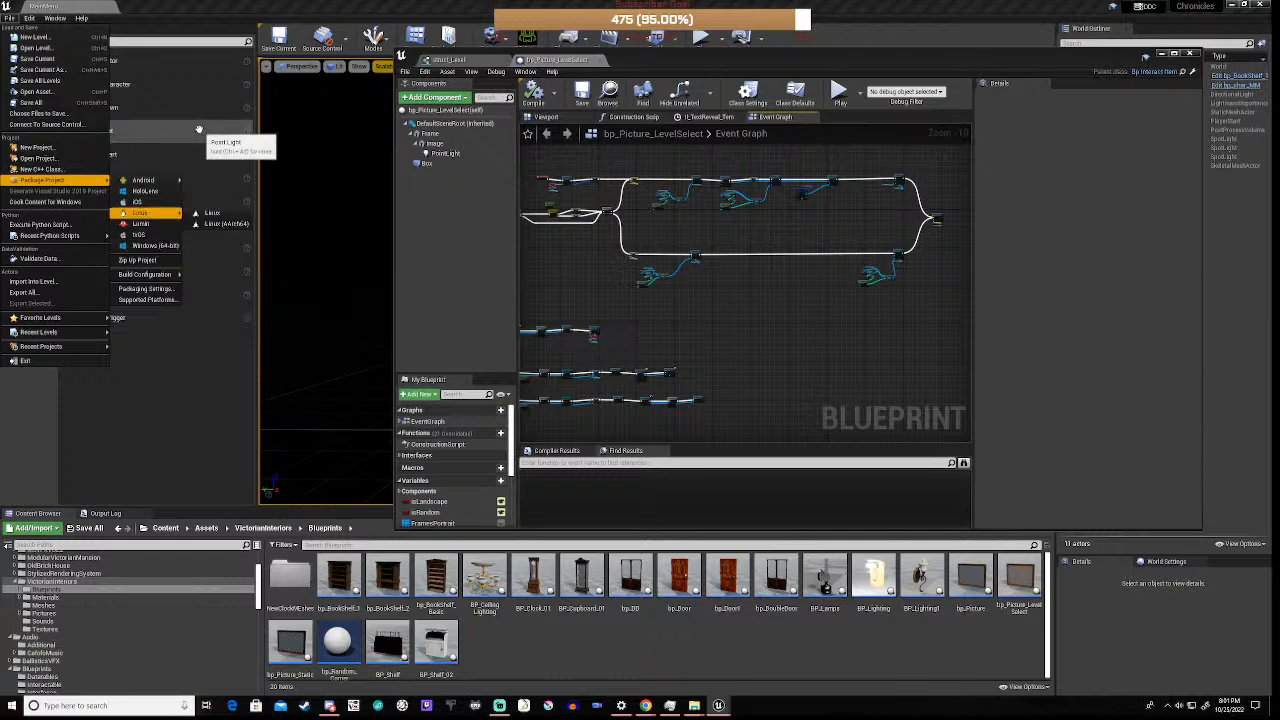
{"action": "left_click", "coordinate": [339, 160]}
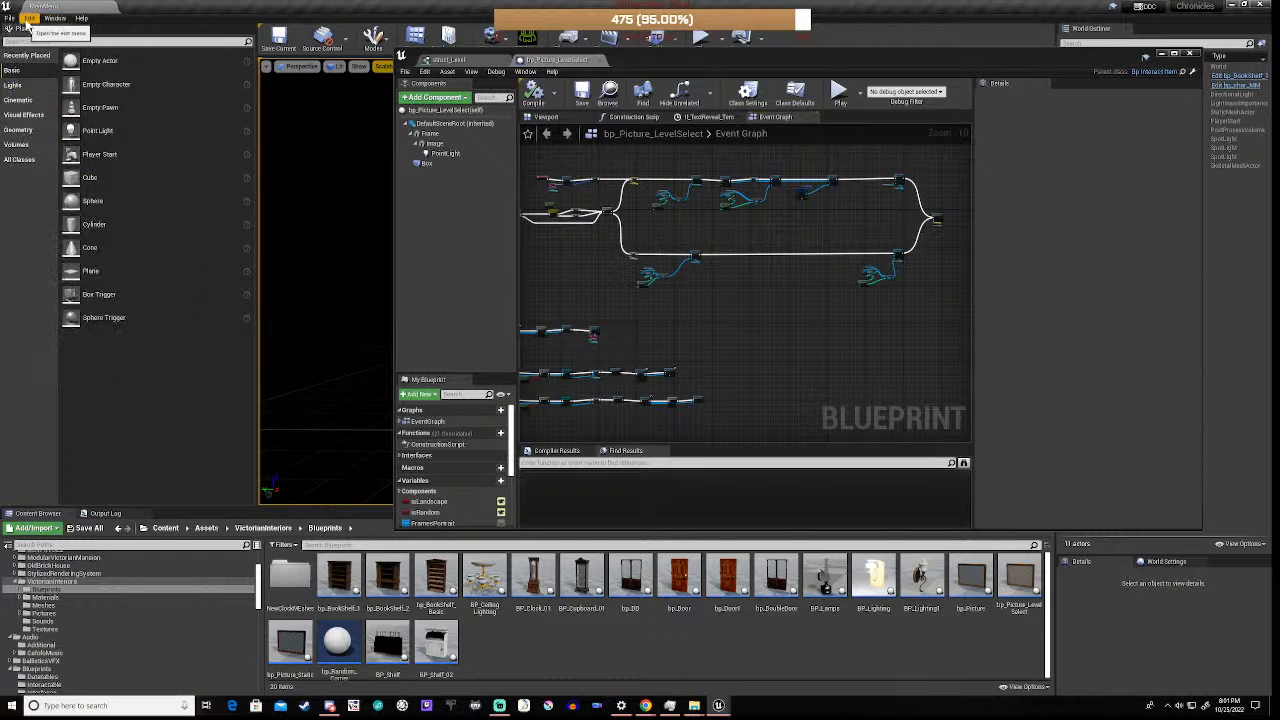
- Open the project's Packaging settings and review the options through the list of maps to include in a packaged build
{"action": "left_click", "coordinate": [29, 19]}
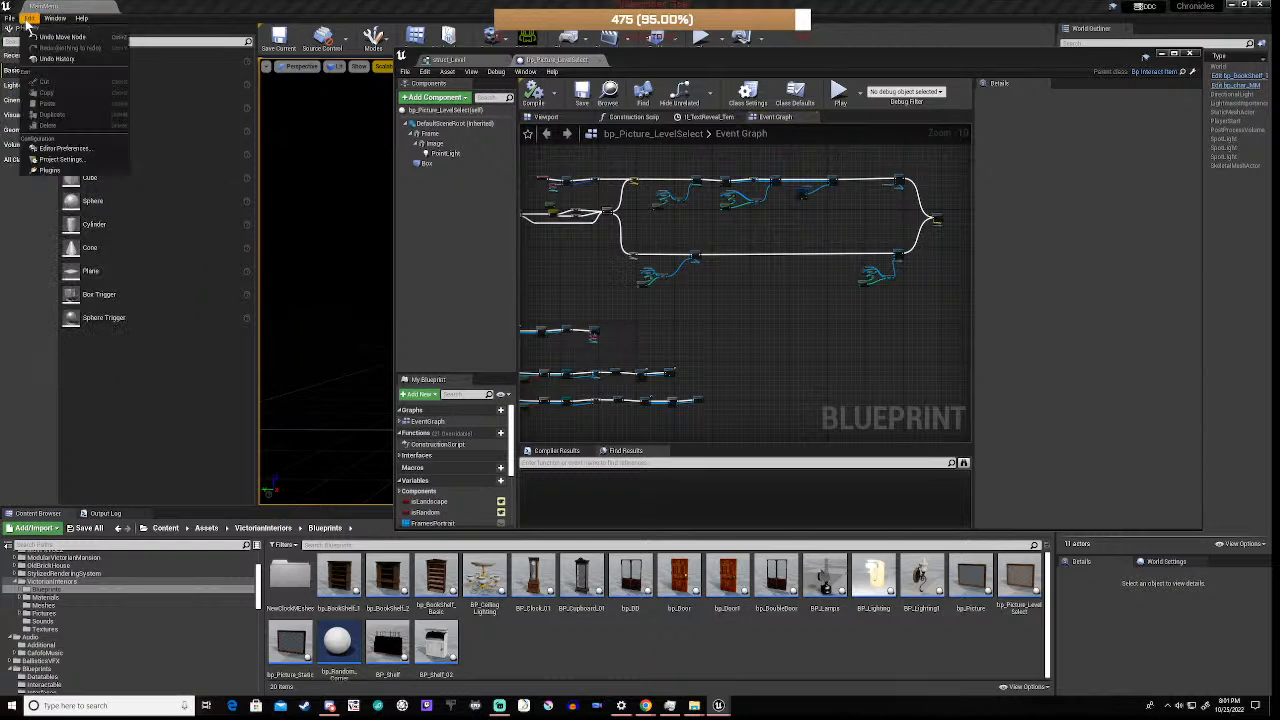
{"action": "left_click", "coordinate": [90, 162]}
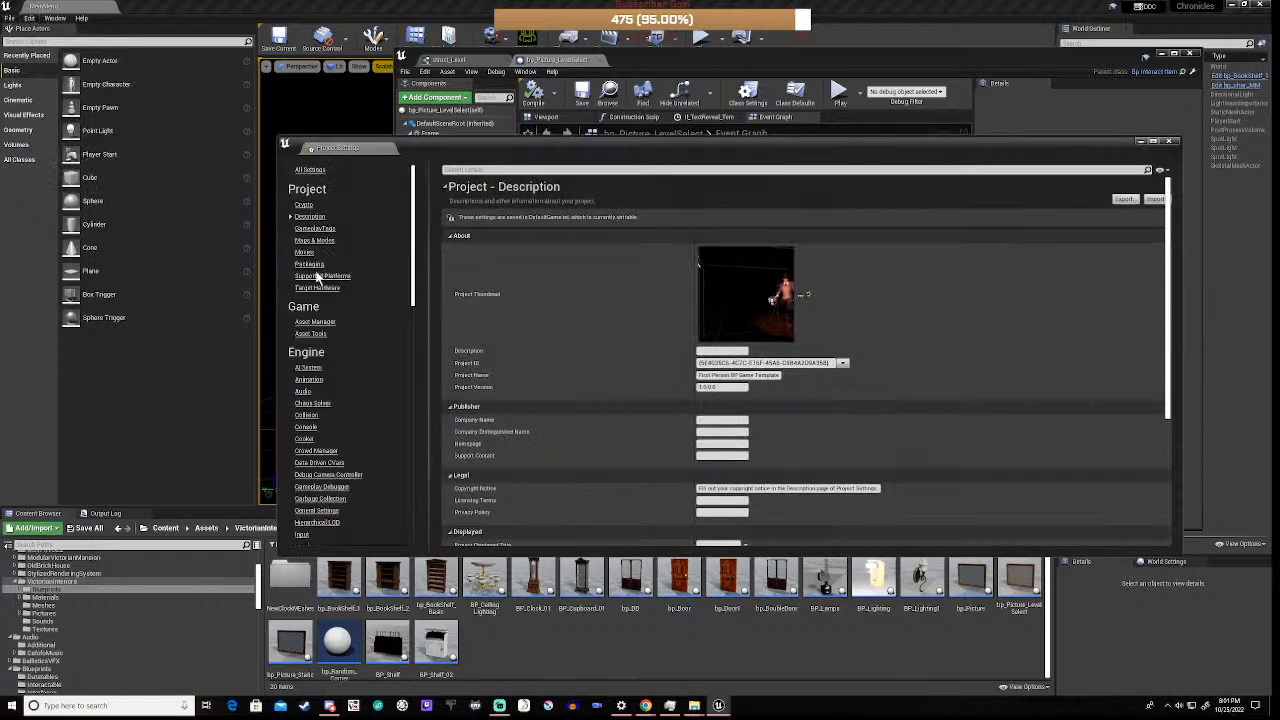
{"action": "left_click", "coordinate": [310, 264]}
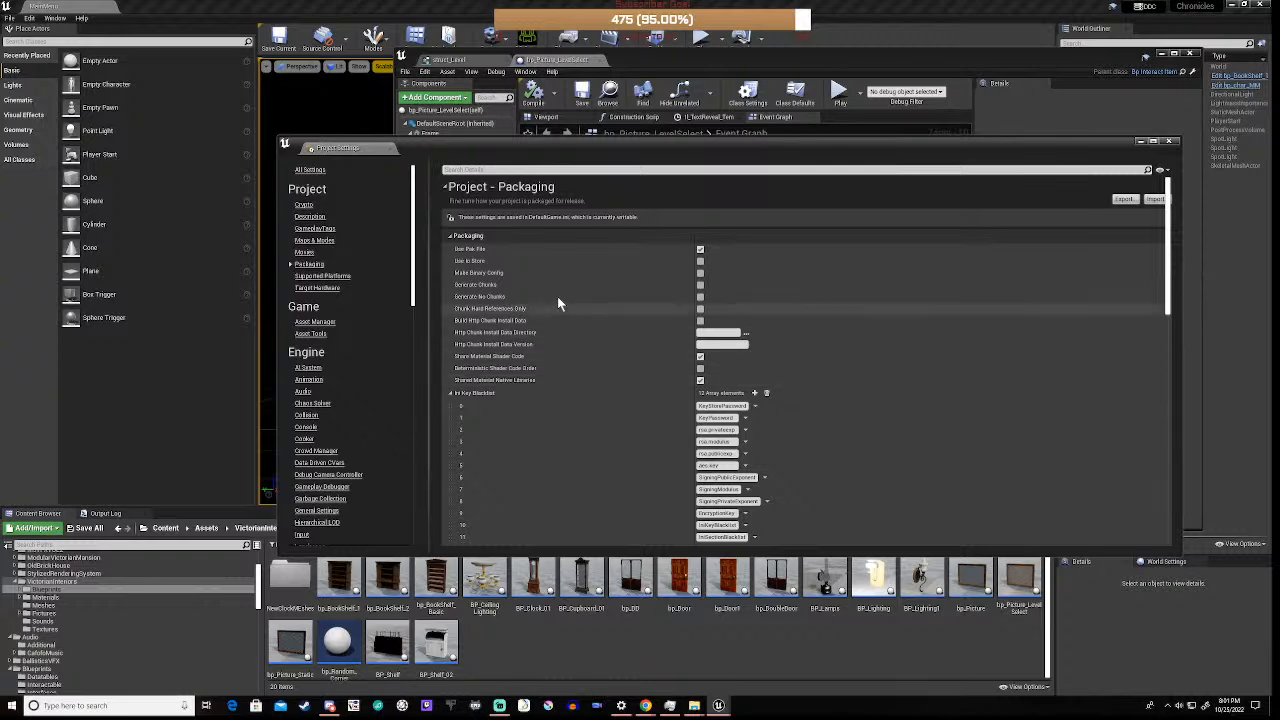
{"action": "scroll", "coordinate": [667, 420], "scroll_direction": "down", "scroll_amount": 2}
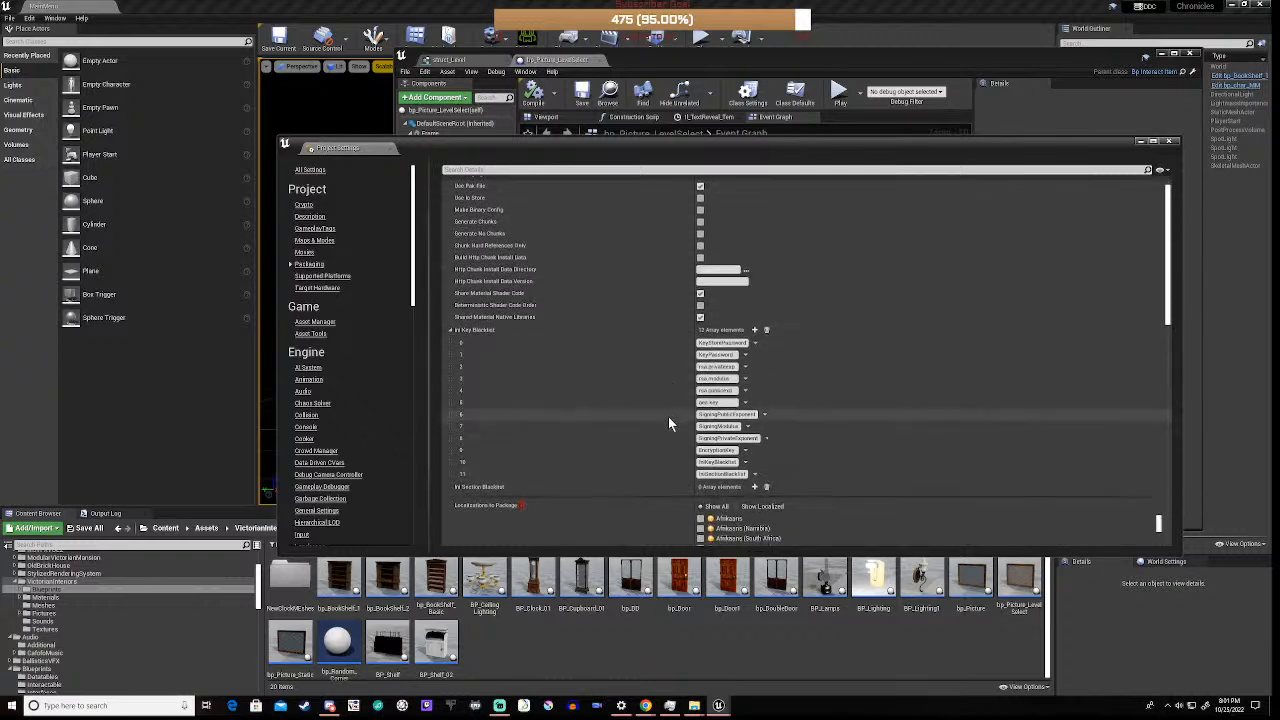
{"action": "scroll", "coordinate": [672, 399], "scroll_direction": "down", "scroll_amount": 3}
{"action": "scroll", "coordinate": [672, 405], "scroll_direction": "down", "scroll_amount": 2}
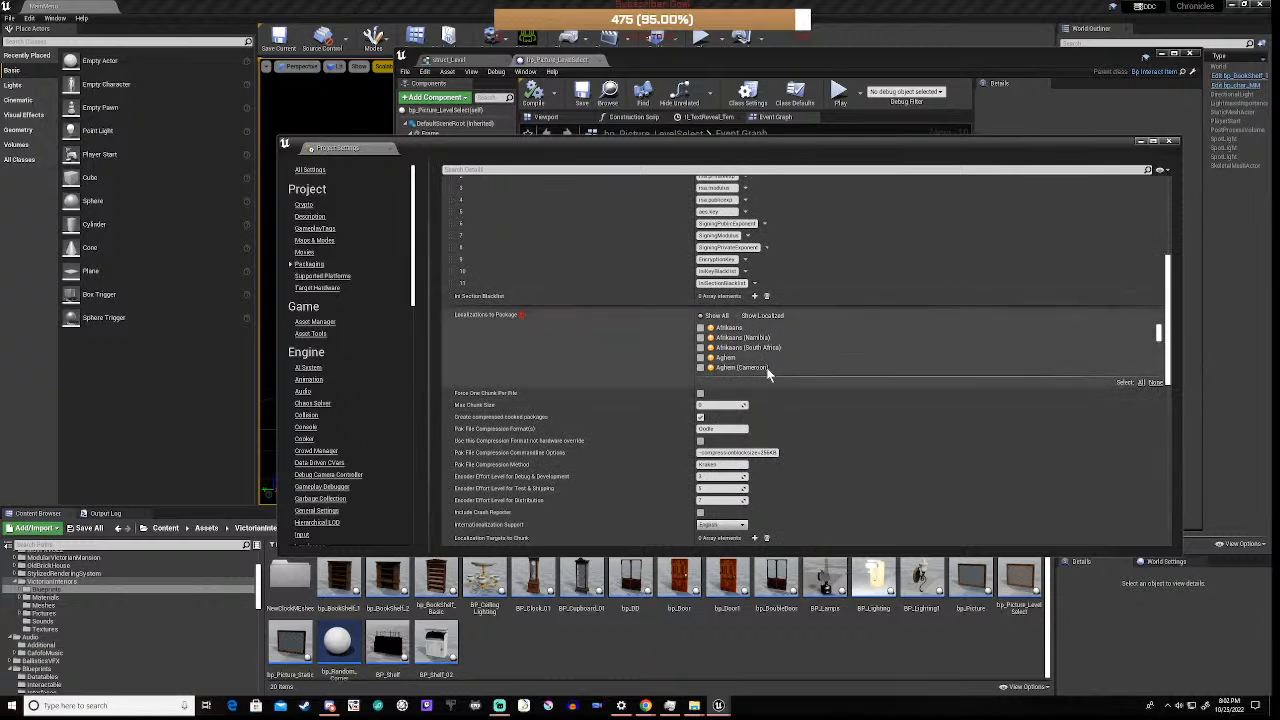
{"action": "scroll", "coordinate": [669, 350], "scroll_direction": "down", "scroll_amount": 1}
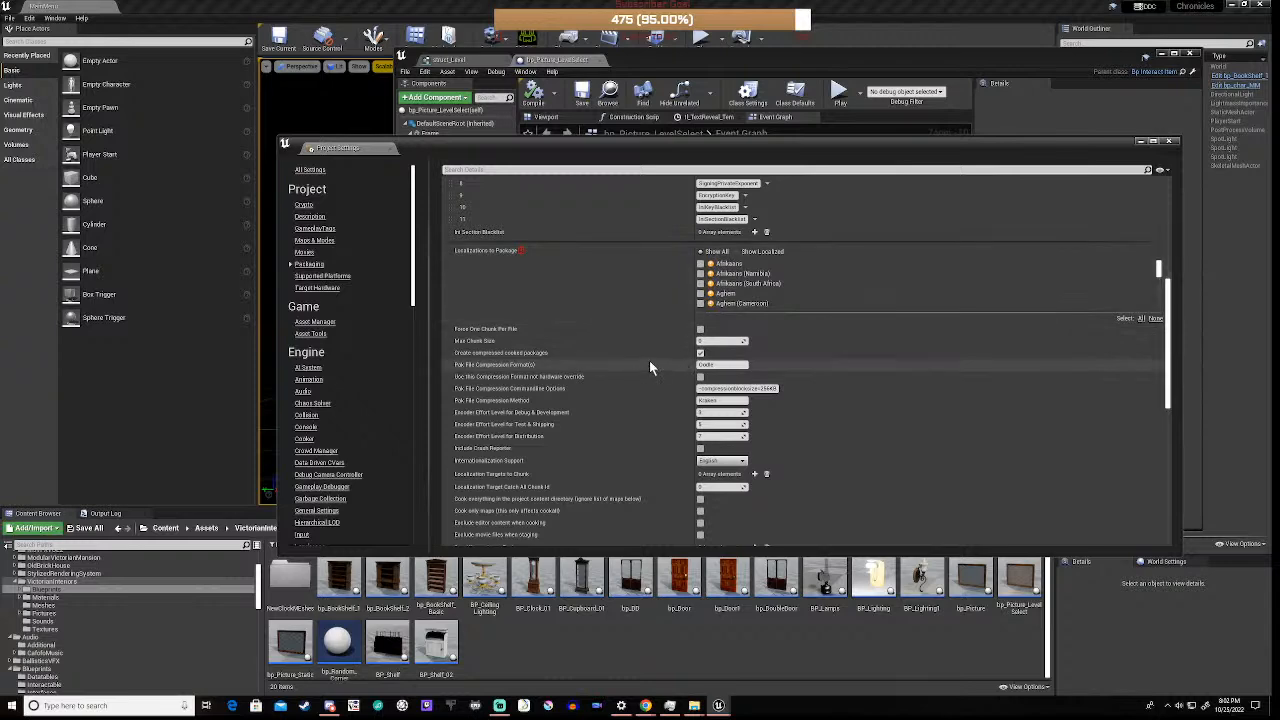
{"action": "scroll", "coordinate": [671, 380], "scroll_direction": "down", "scroll_amount": 2}
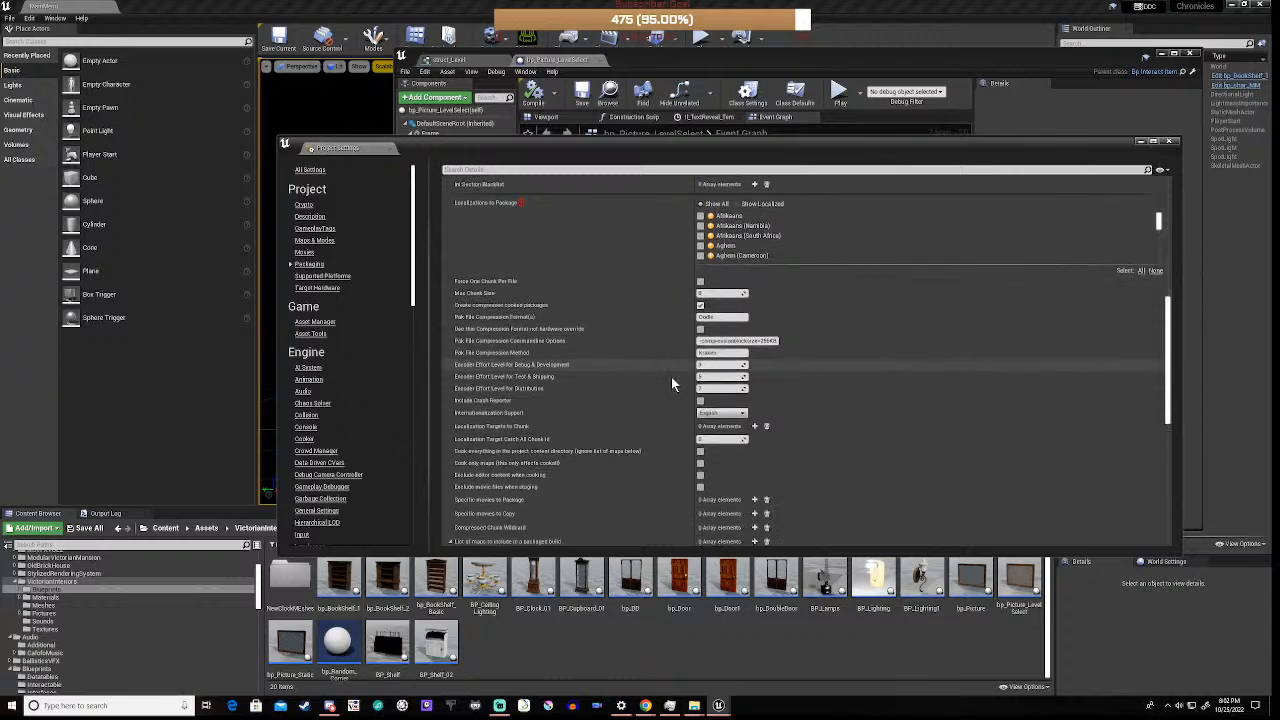
{"action": "scroll", "coordinate": [671, 377], "scroll_direction": "down", "scroll_amount": 2}
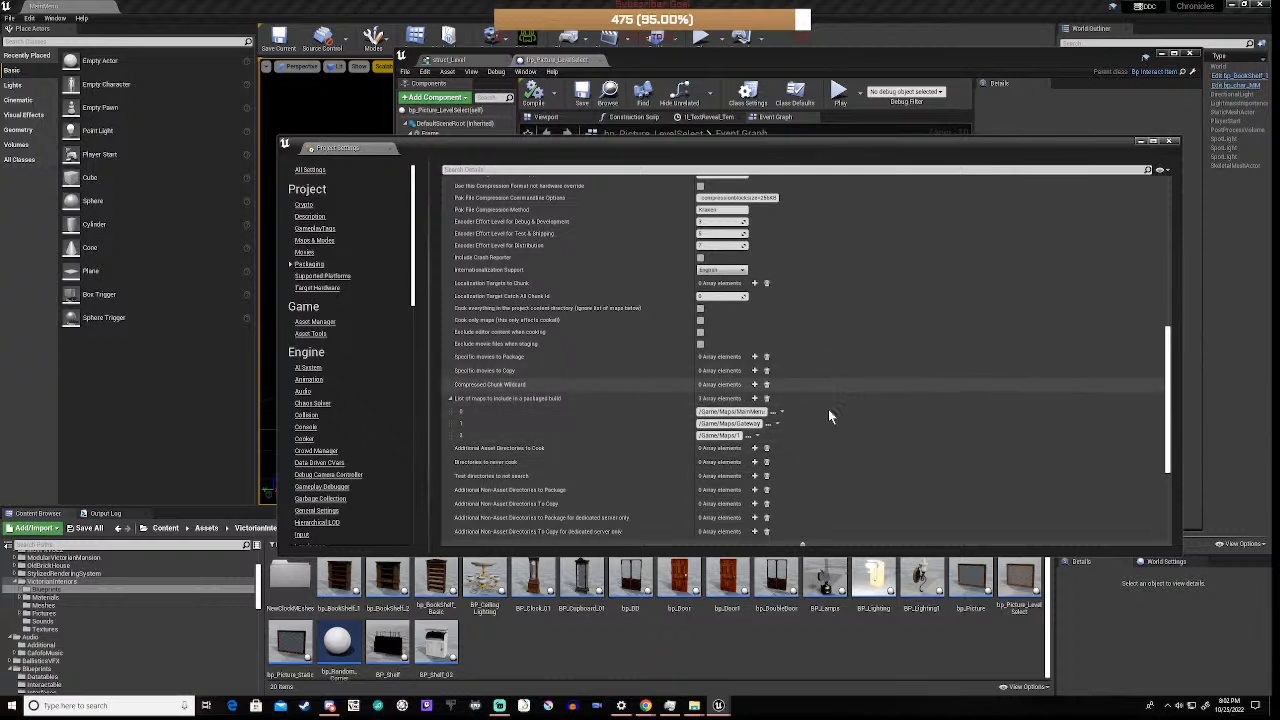
{"action": "scroll", "coordinate": [655, 405], "scroll_direction": "down", "scroll_amount": 1}
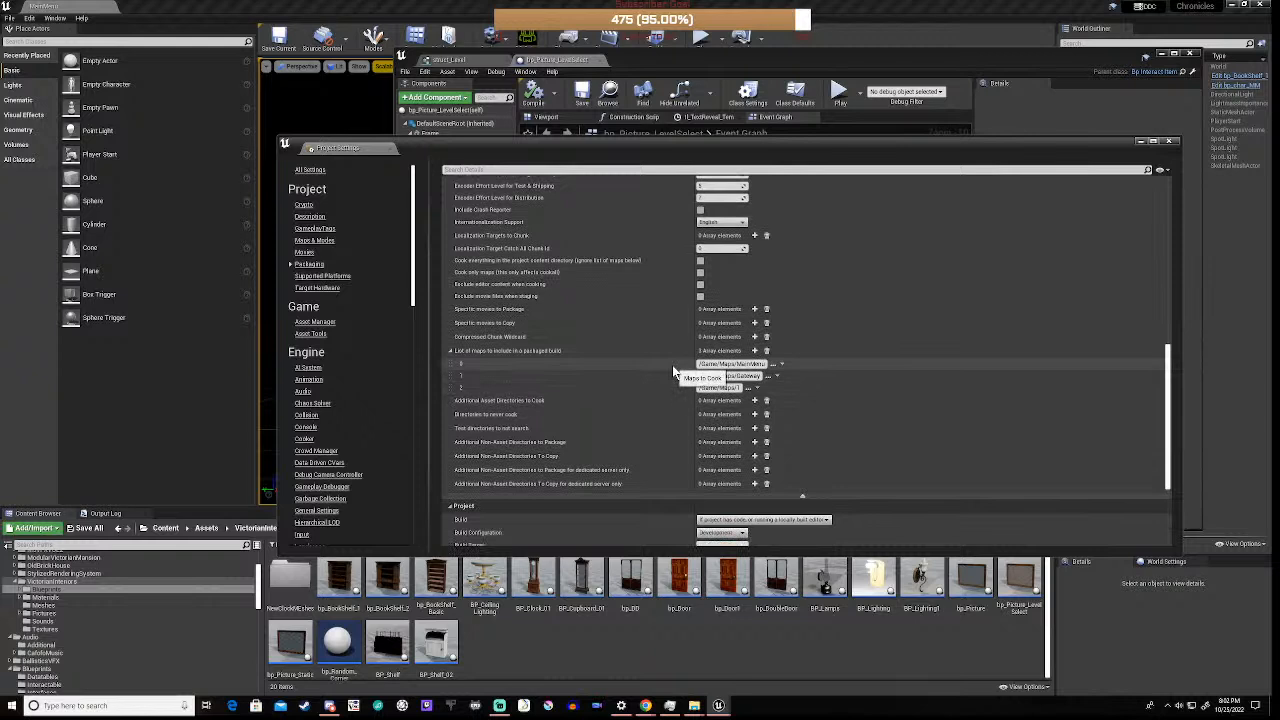
{"action": "scroll", "coordinate": [673, 372], "scroll_direction": "up", "scroll_amount": 1}
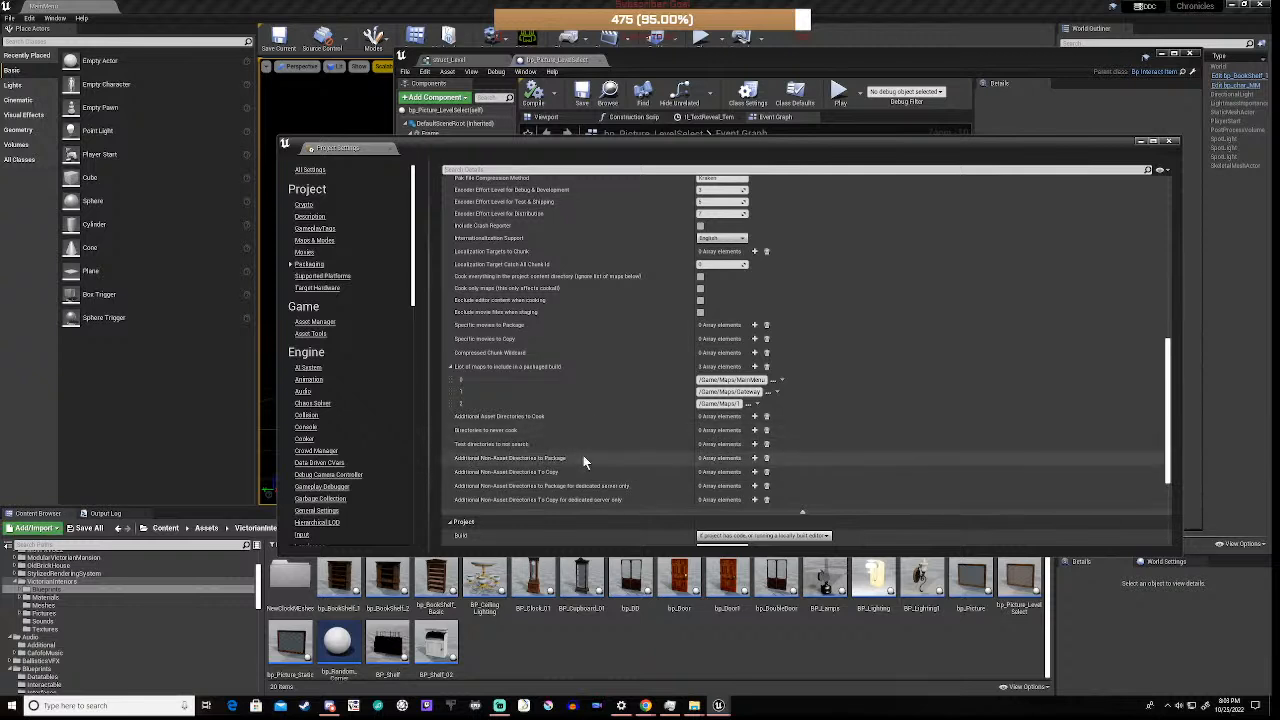
- Review the build, Blueprint nativization and prerequisites packaging options, and close the project settings
{"action": "scroll", "coordinate": [583, 455], "scroll_direction": "down", "scroll_amount": 3}
{"action": "scroll", "coordinate": [590, 398], "scroll_direction": "down", "scroll_amount": 1}
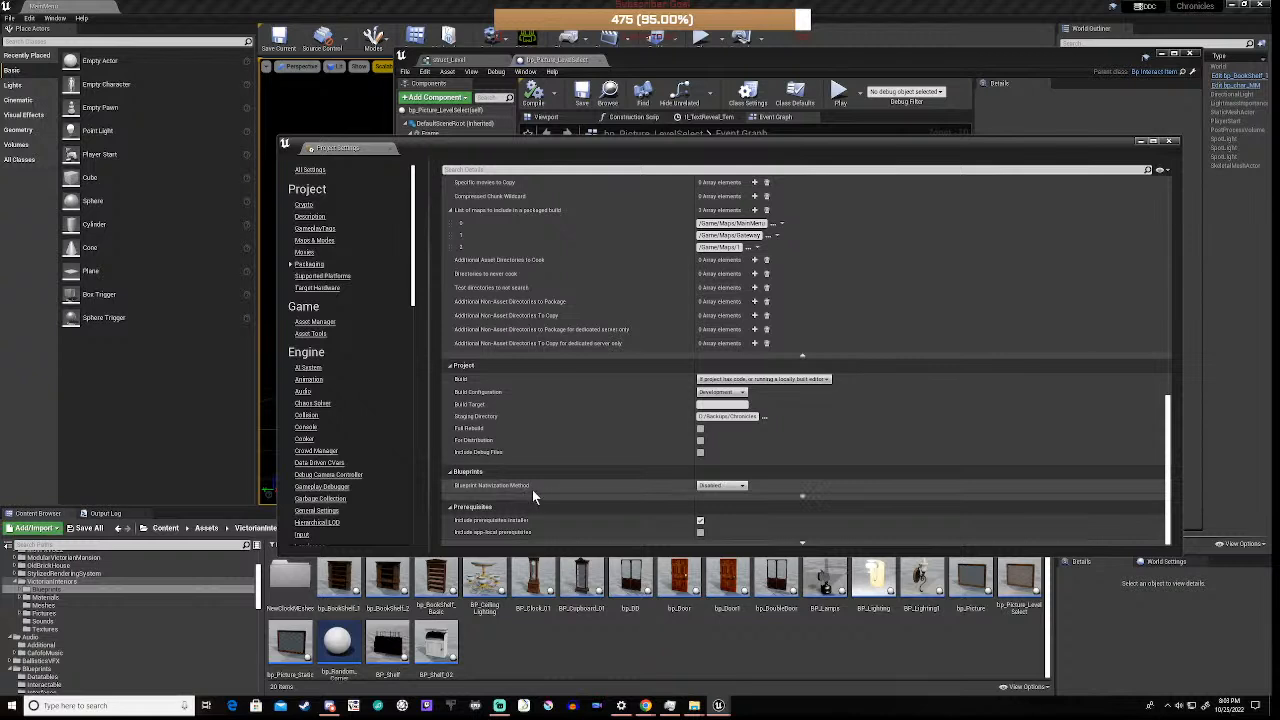
{"action": "left_click", "coordinate": [722, 486]}
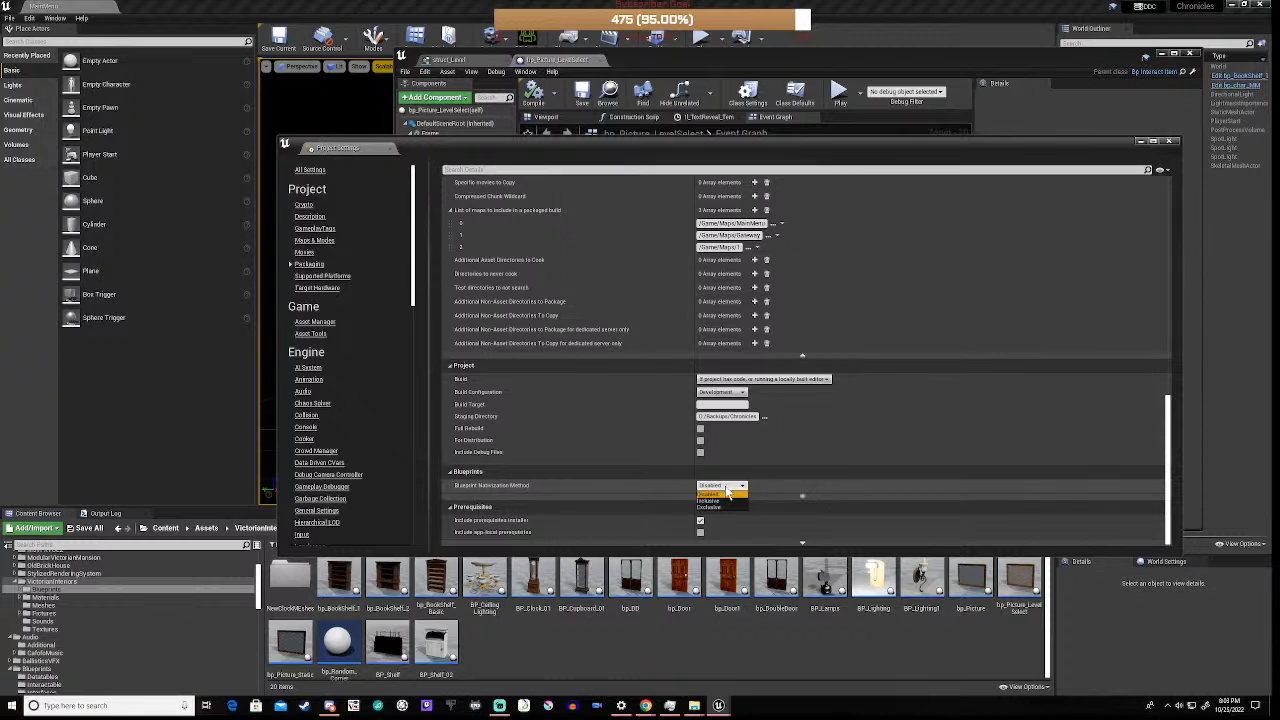
{"action": "left_click", "coordinate": [610, 485]}
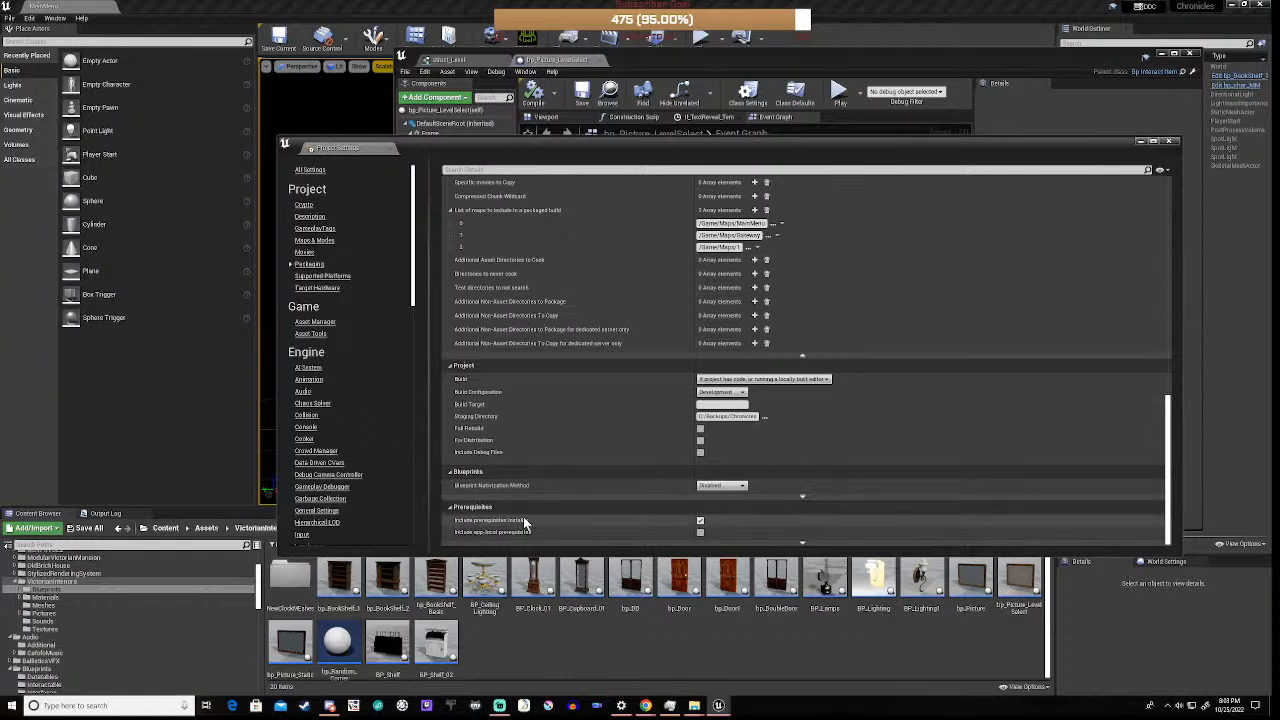
{"action": "mouse_move", "coordinate": [530, 524]}
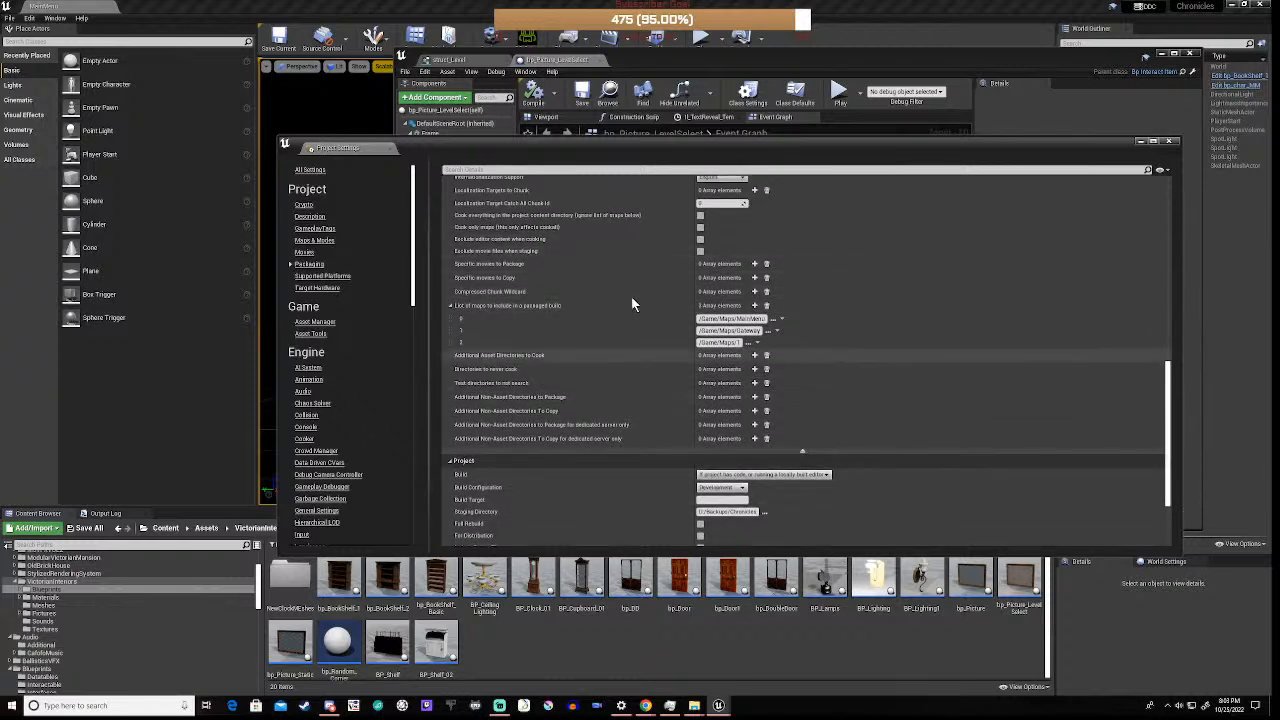
{"action": "left_click", "coordinate": [1169, 141]}
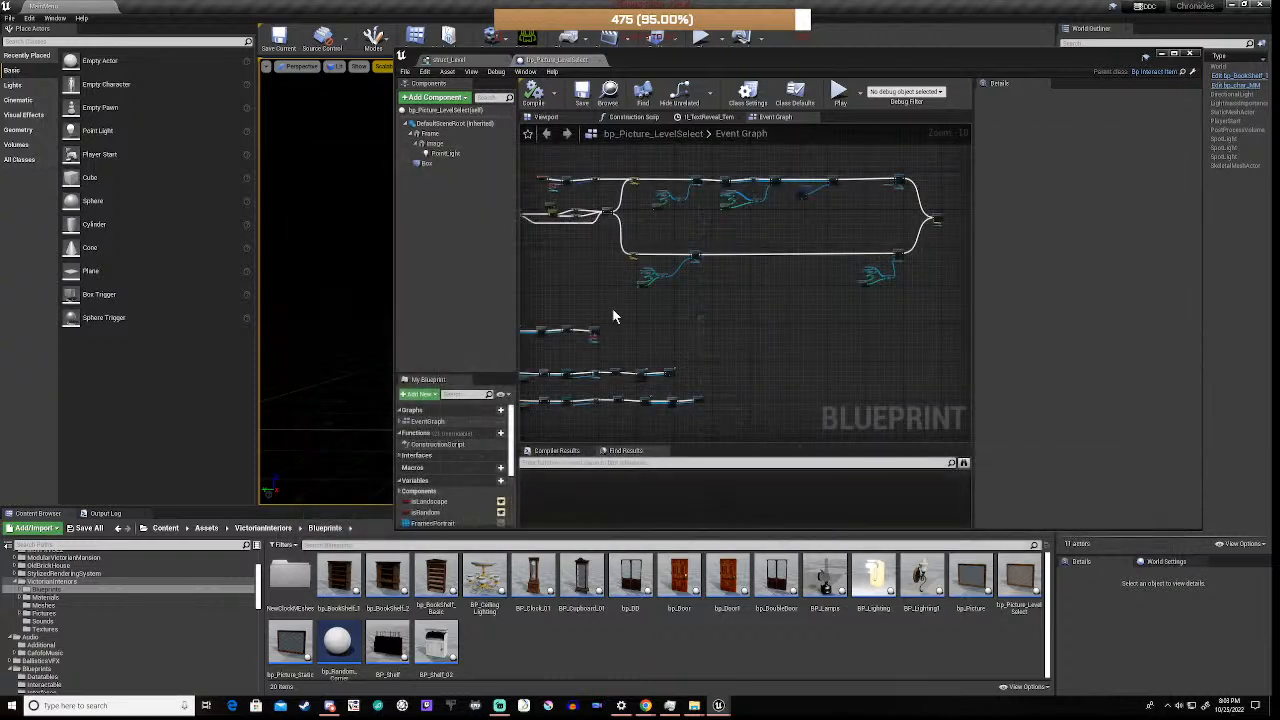
{"action": "left_click", "coordinate": [10, 19]}
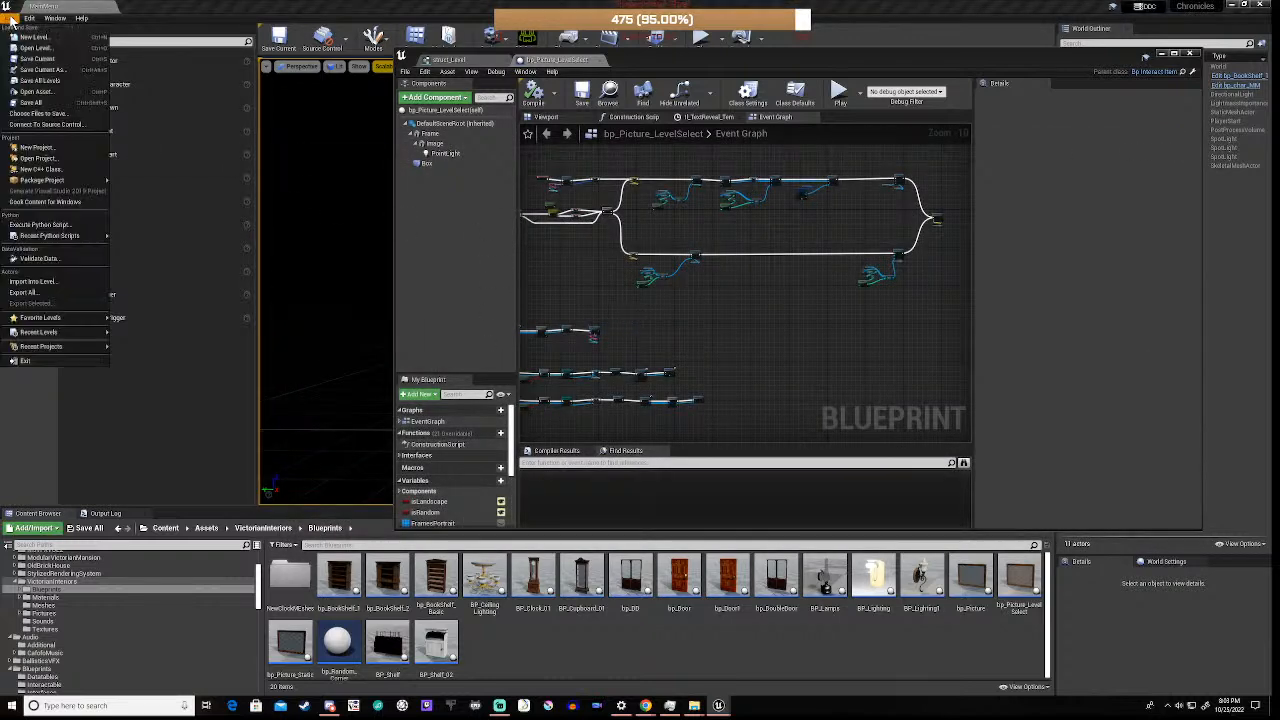
{"action": "mouse_move", "coordinate": [45, 180]}
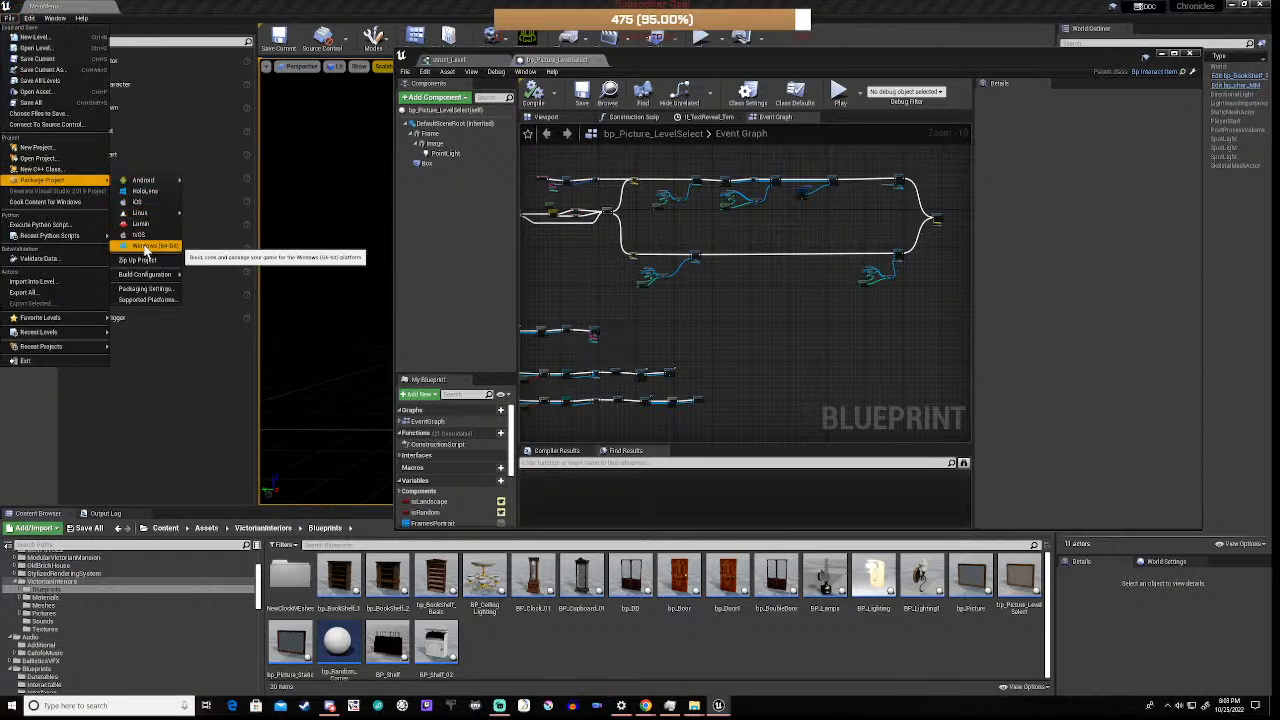
{"action": "left_click", "coordinate": [192, 382]}
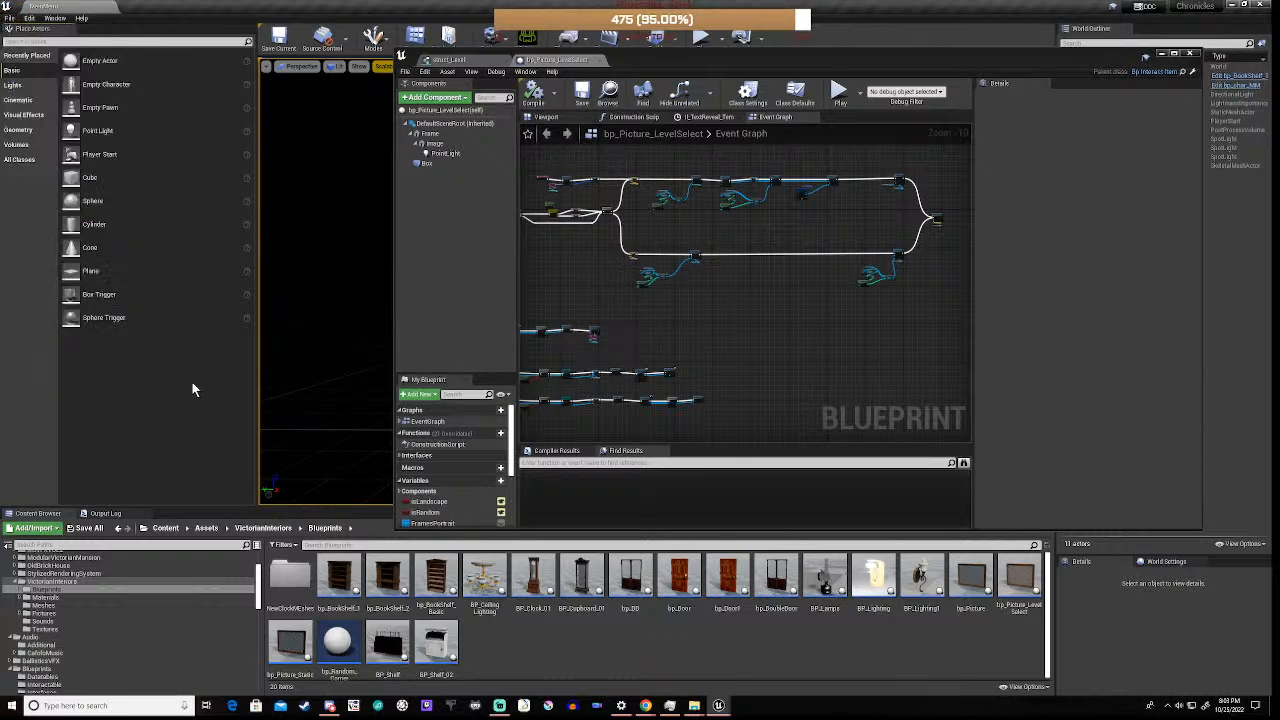
- Clear all messages from the output log and move the Blueprint editor window so it does not cover the log
{"action": "left_click", "coordinate": [105, 513]}
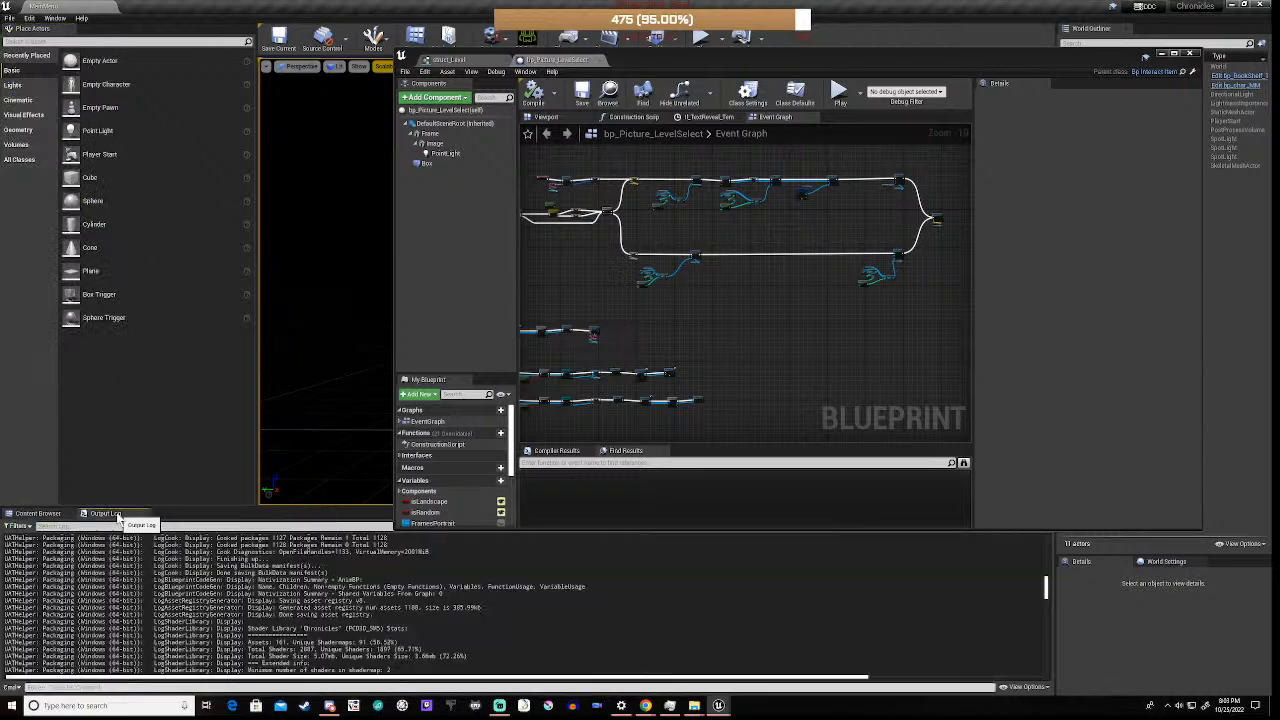
{"action": "right_click", "coordinate": [399, 595]}
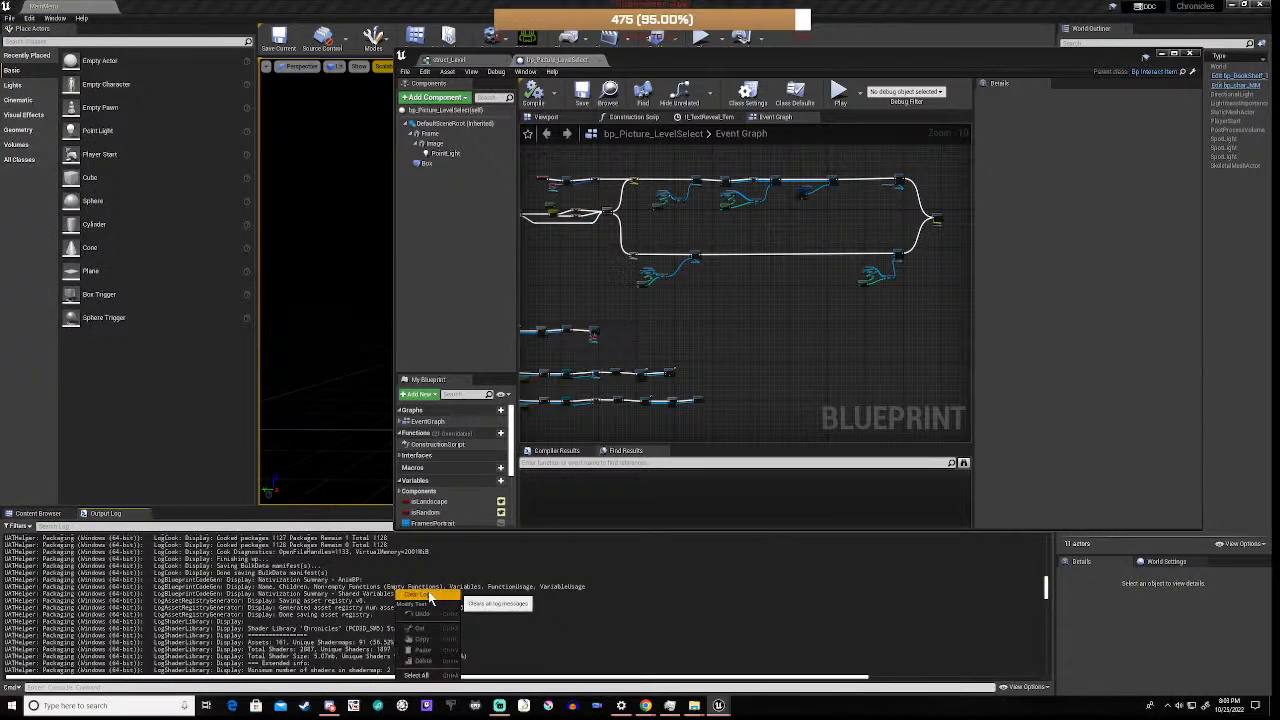
{"action": "left_click", "coordinate": [428, 606]}
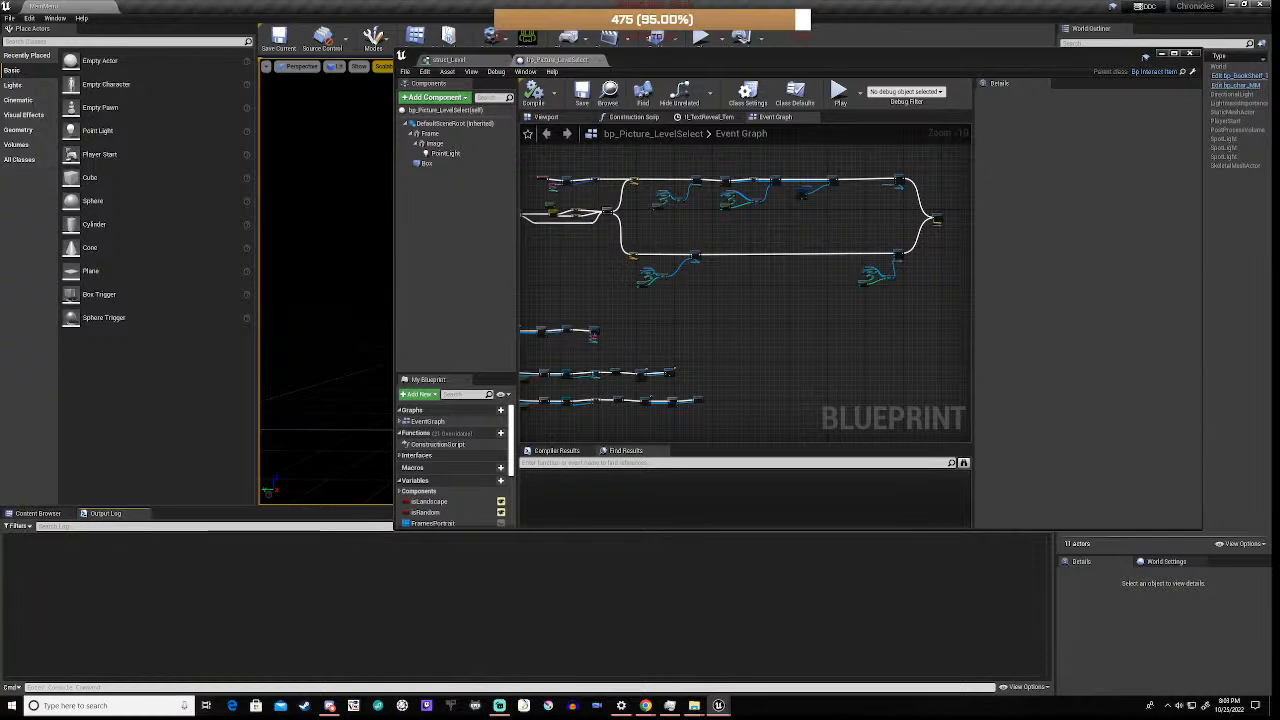
{"action": "left_click_drag", "start_coordinate": [800, 67], "coordinate": [823, 35]}
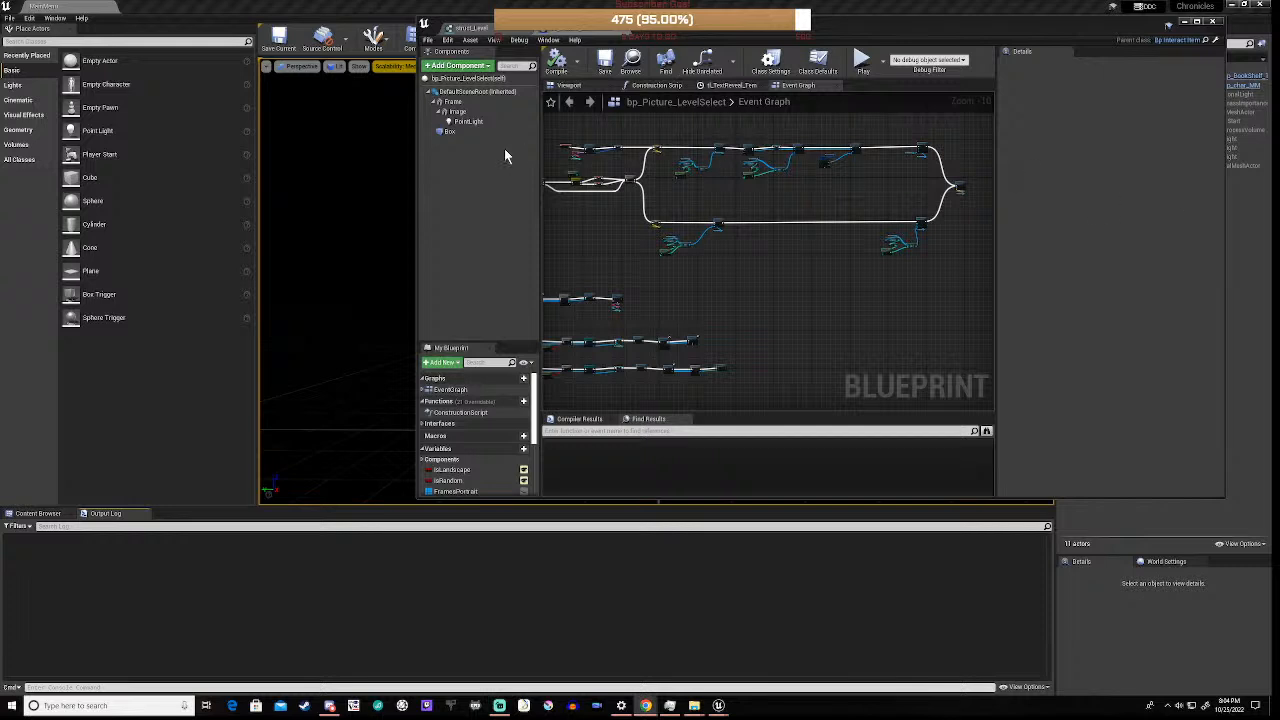
- Package the project for Windows (64-bit) into the Backups\Chronicles folder on the Storage Drive
{"action": "left_click", "coordinate": [9, 18]}
{"action": "mouse_move", "coordinate": [92, 181]}
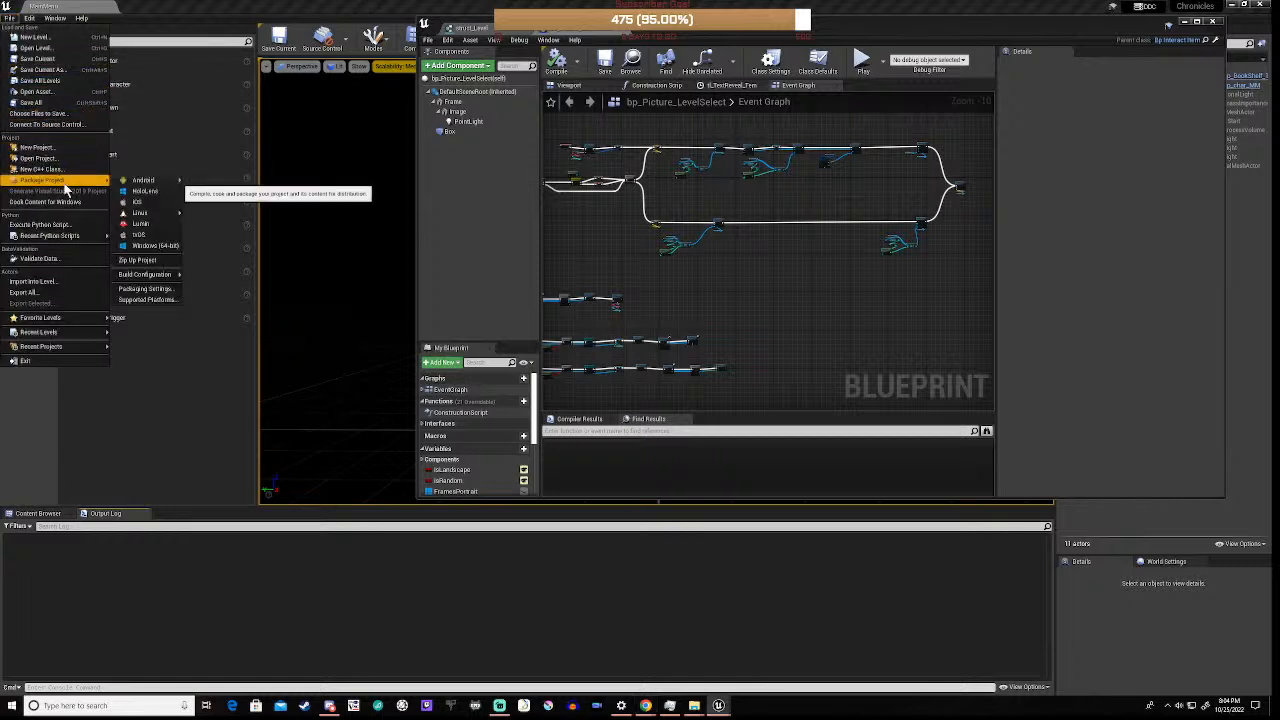
{"action": "left_click", "coordinate": [160, 246]}
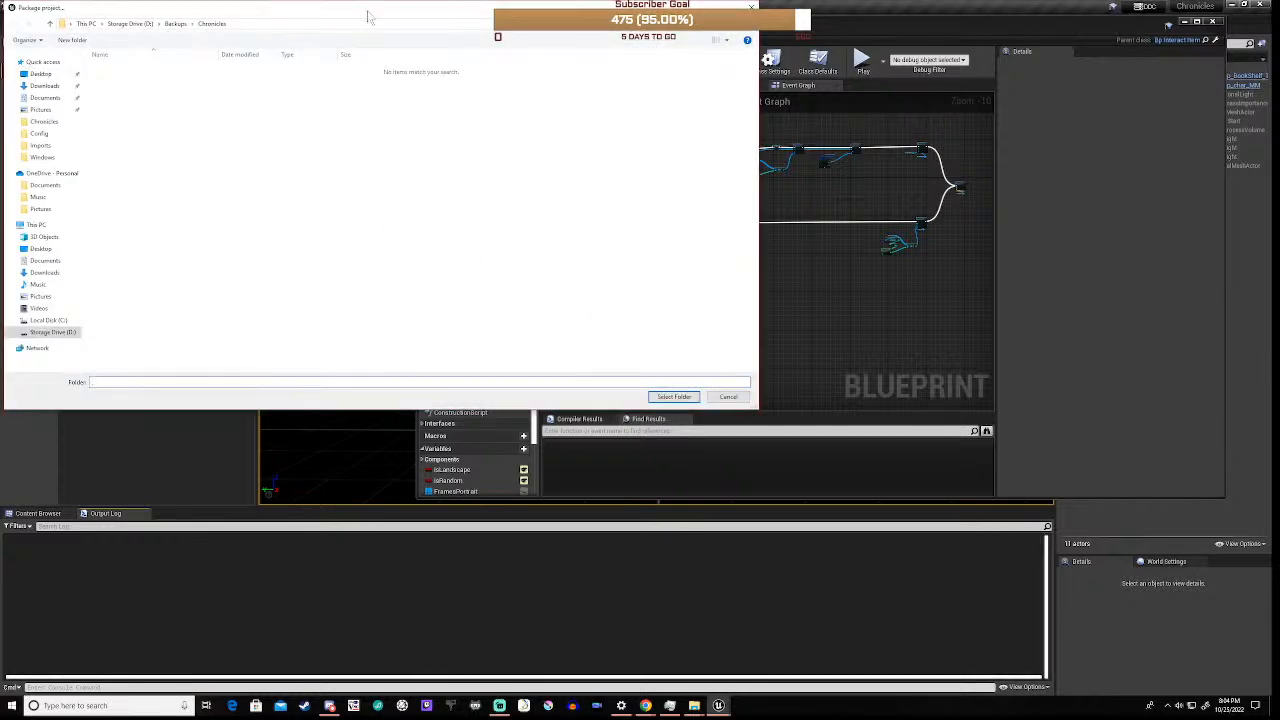
{"action": "left_click_drag", "start_coordinate": [370, 14], "coordinate": [677, 230]}
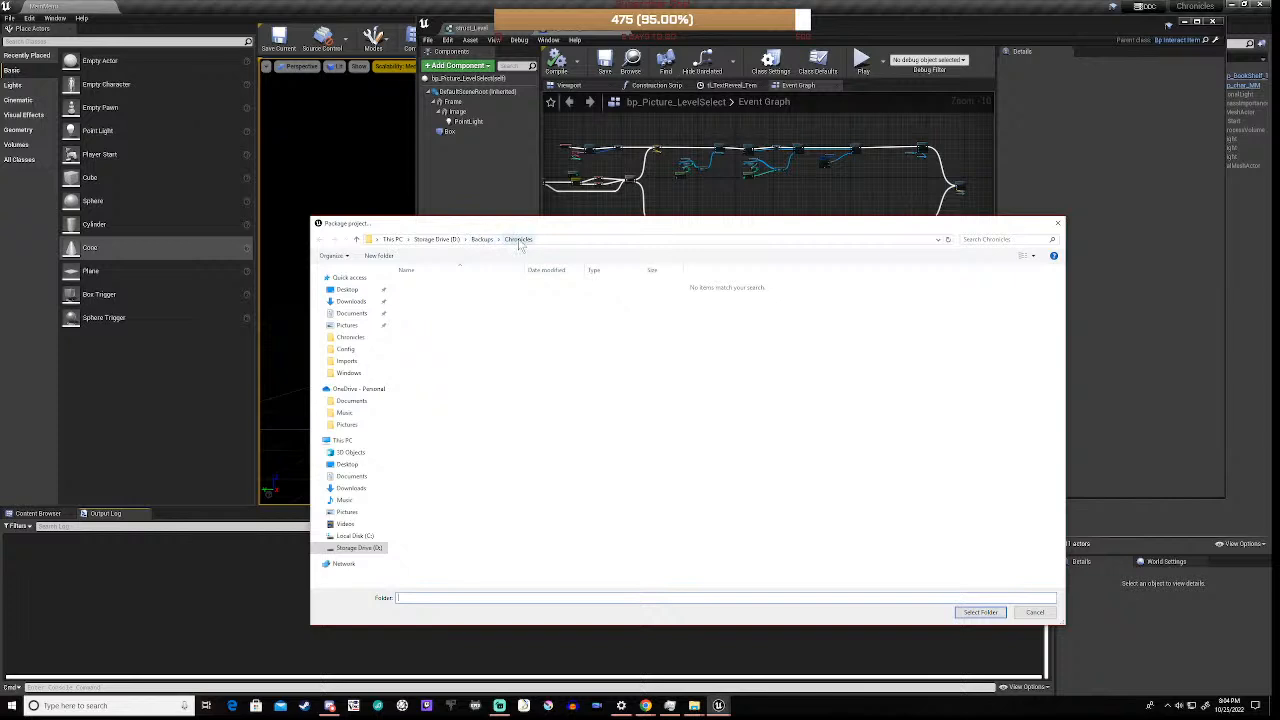
{"action": "left_click", "coordinate": [978, 613]}
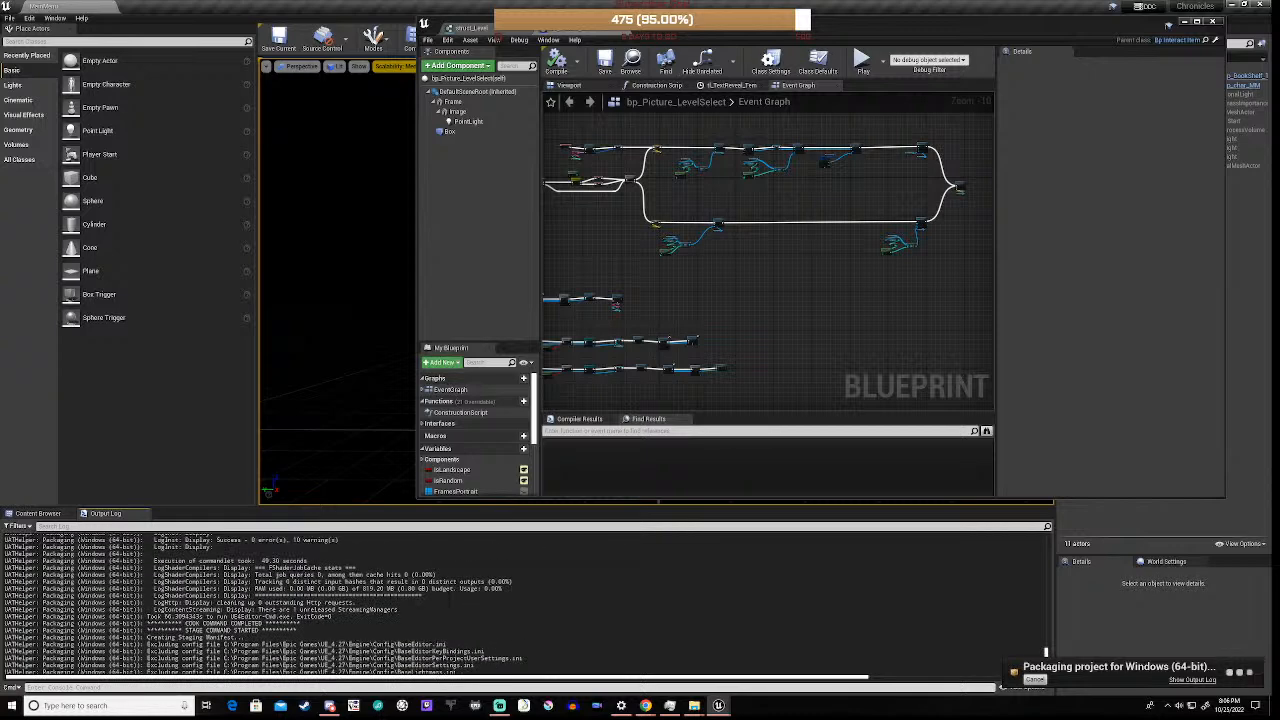
- Examine the packaging output log for cook warnings, errors and statistics from the Windows build
{"action": "scroll", "coordinate": [400, 610], "scroll_direction": "up", "scroll_amount": 6}
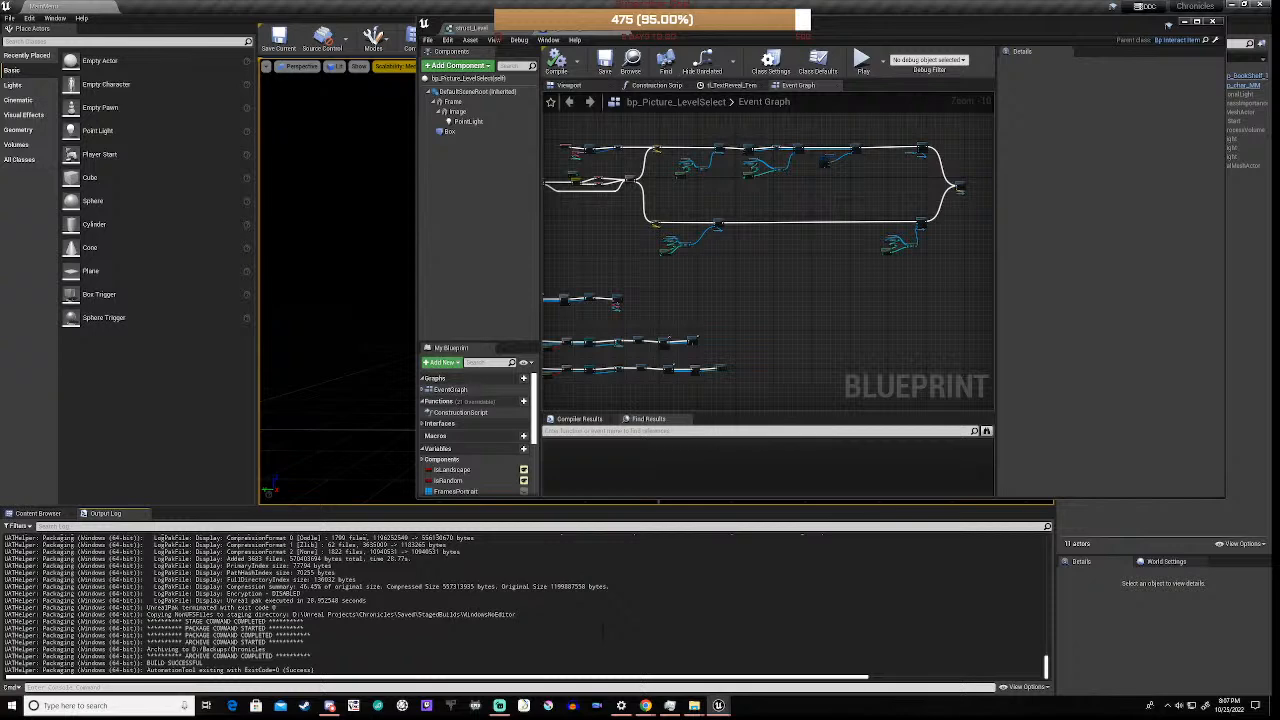
{"action": "scroll", "coordinate": [525, 605], "scroll_direction": "up", "scroll_amount": 6}
{"action": "scroll", "coordinate": [524, 603], "scroll_direction": "up", "scroll_amount": 5}
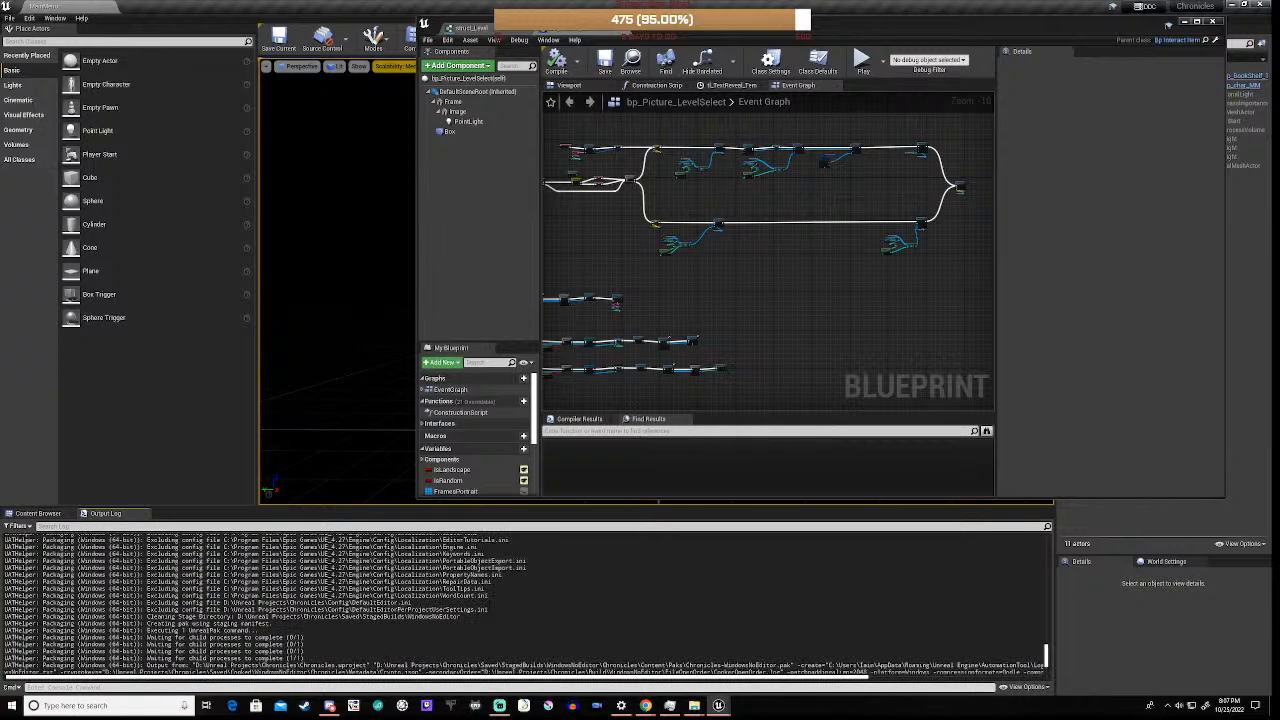
{"action": "scroll", "coordinate": [491, 603], "scroll_direction": "up", "scroll_amount": 10}
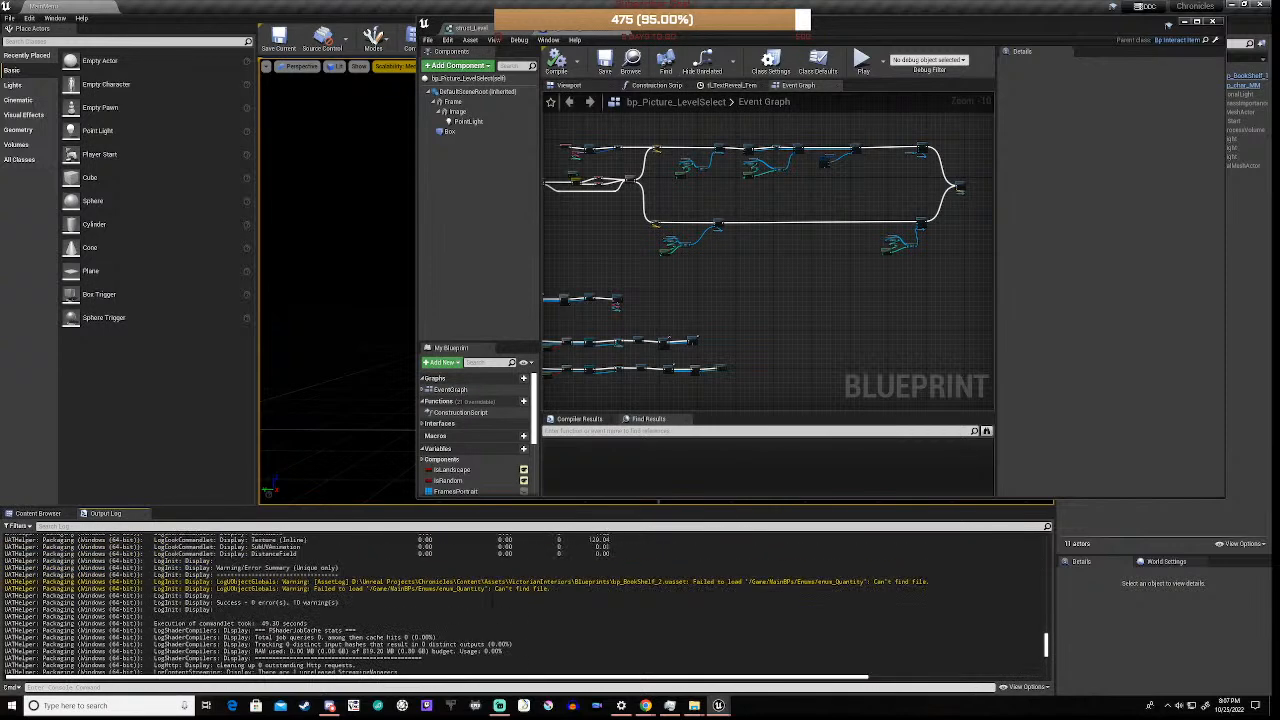
{"action": "scroll", "coordinate": [491, 603], "scroll_direction": "up", "scroll_amount": 15}
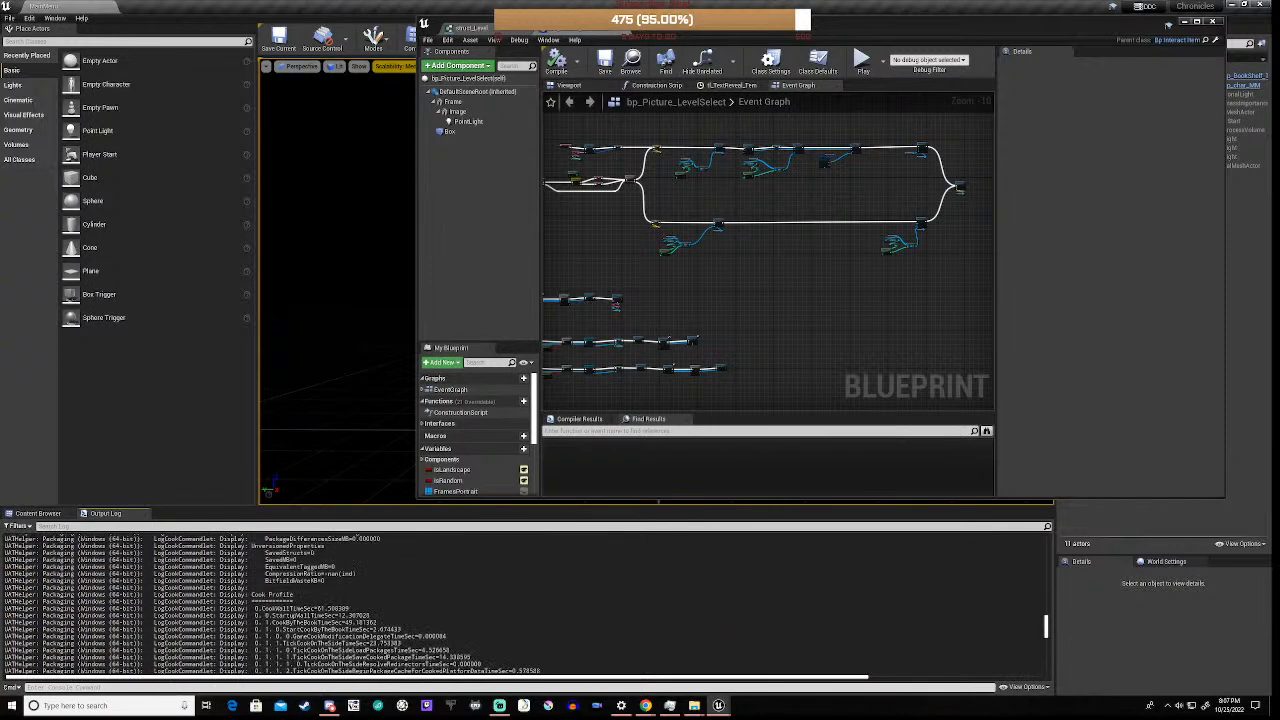
{"action": "scroll", "coordinate": [491, 603], "scroll_direction": "up", "scroll_amount": 15}
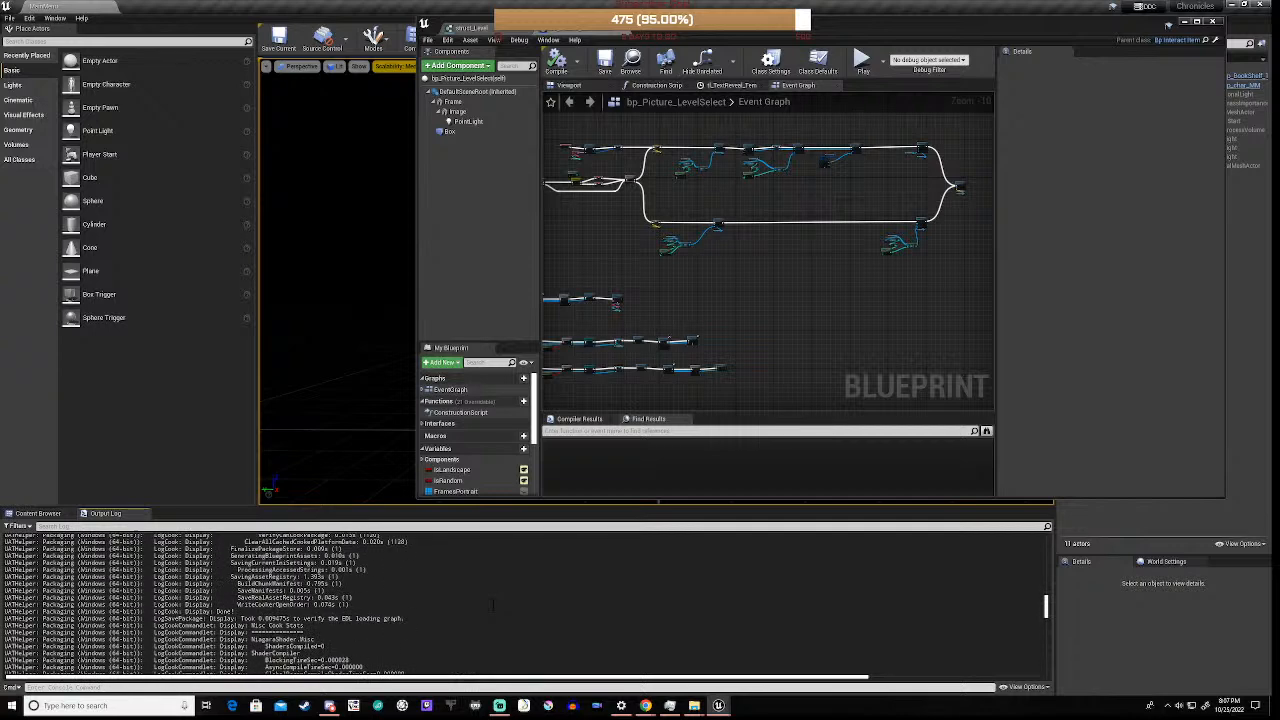
{"action": "scroll", "coordinate": [493, 605], "scroll_direction": "down", "scroll_amount": 5}
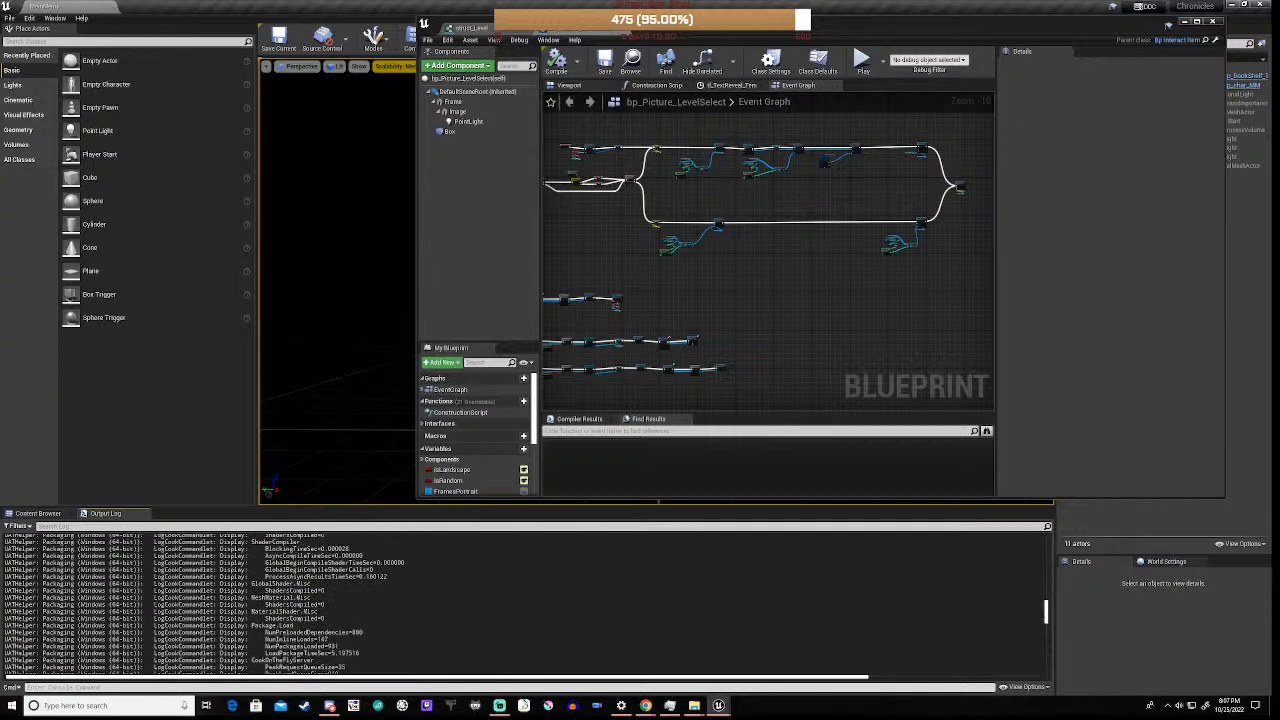
- Review the packaging log from cook start to archive completion, including the bp_BookShelf_2 missing-file warnings
{"action": "left_click_drag", "start_coordinate": [1045, 605], "coordinate": [1051, 580]}
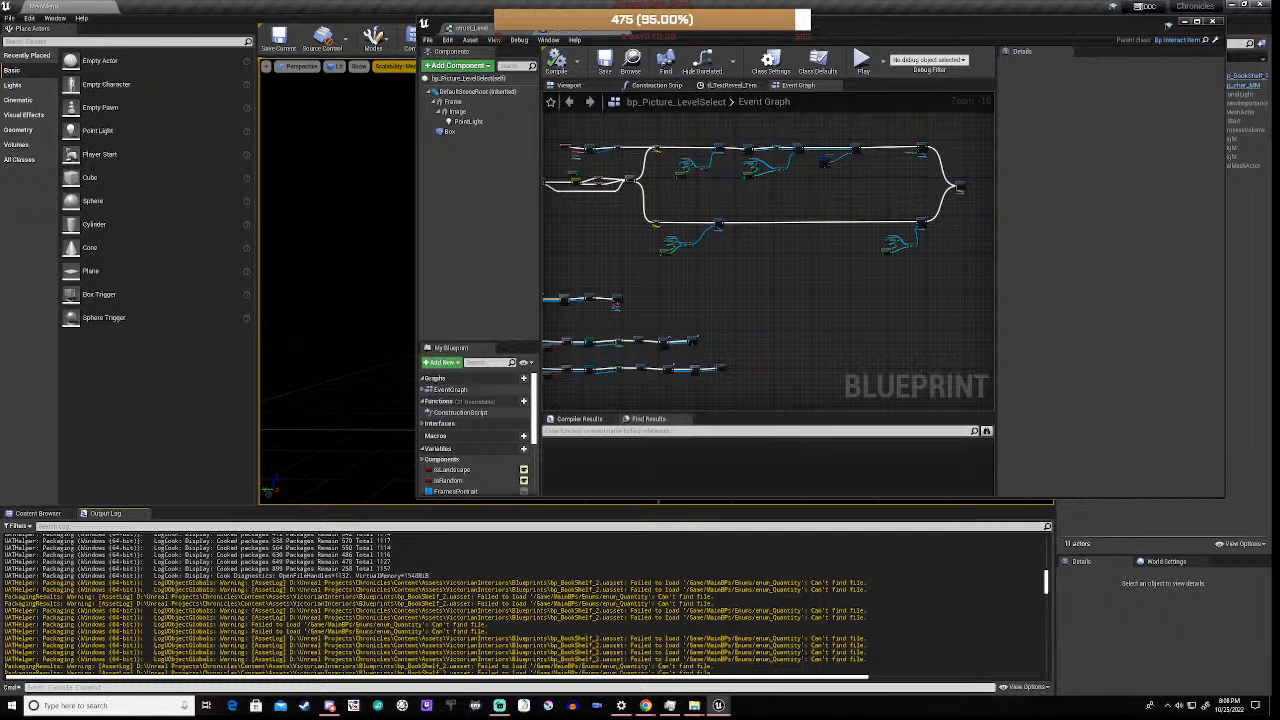
{"action": "left_click_drag", "start_coordinate": [1048, 578], "coordinate": [1047, 665]}
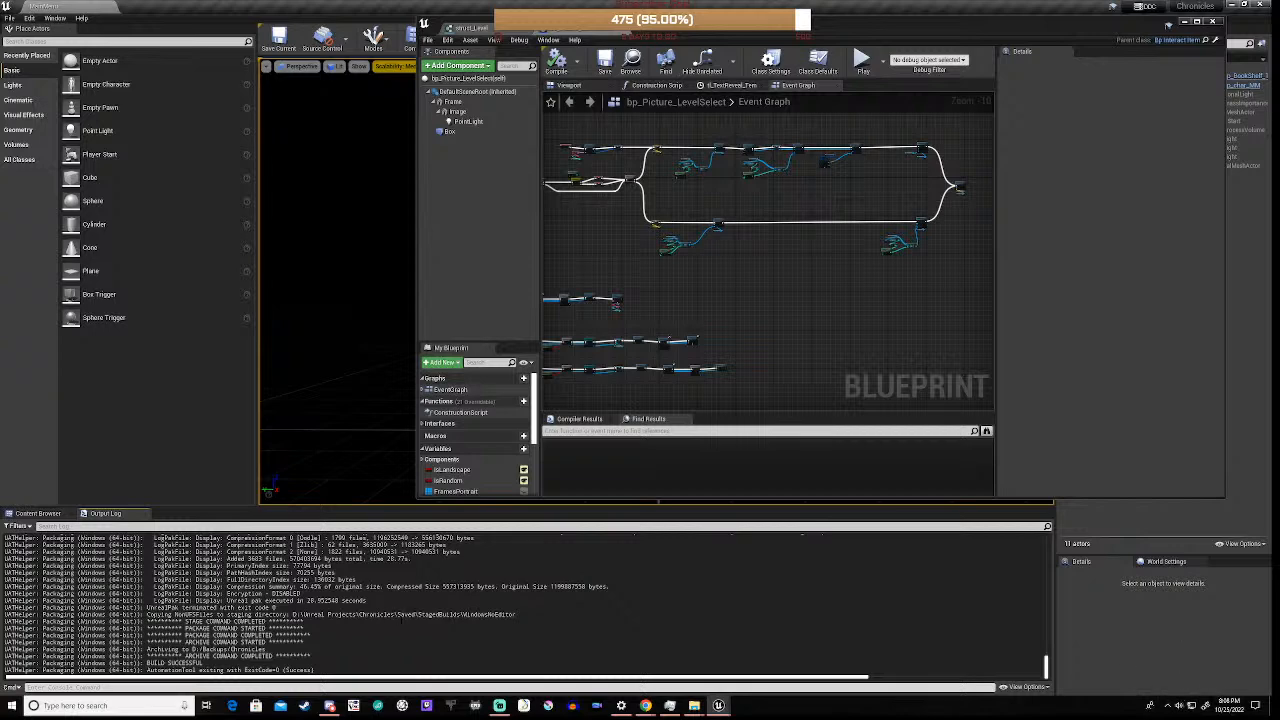
{"action": "scroll", "coordinate": [440, 604], "scroll_direction": "up", "scroll_amount": 2}
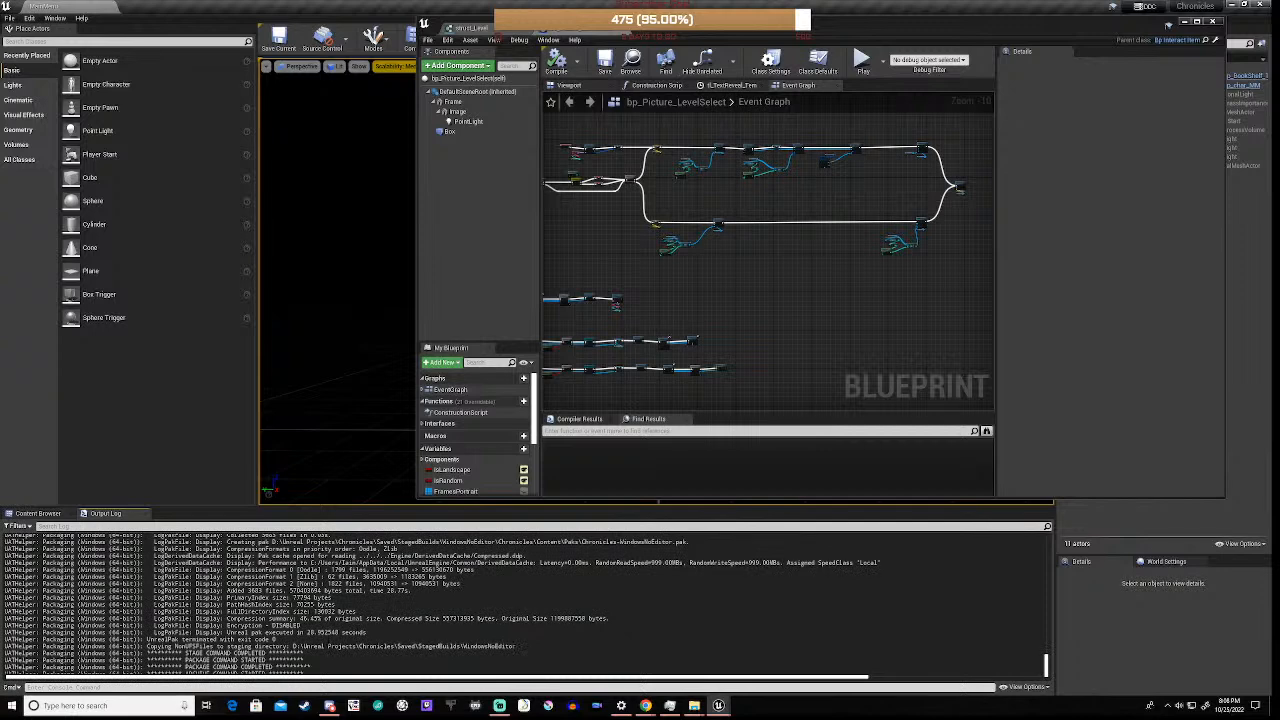
{"action": "left_click", "coordinate": [1047, 567]}
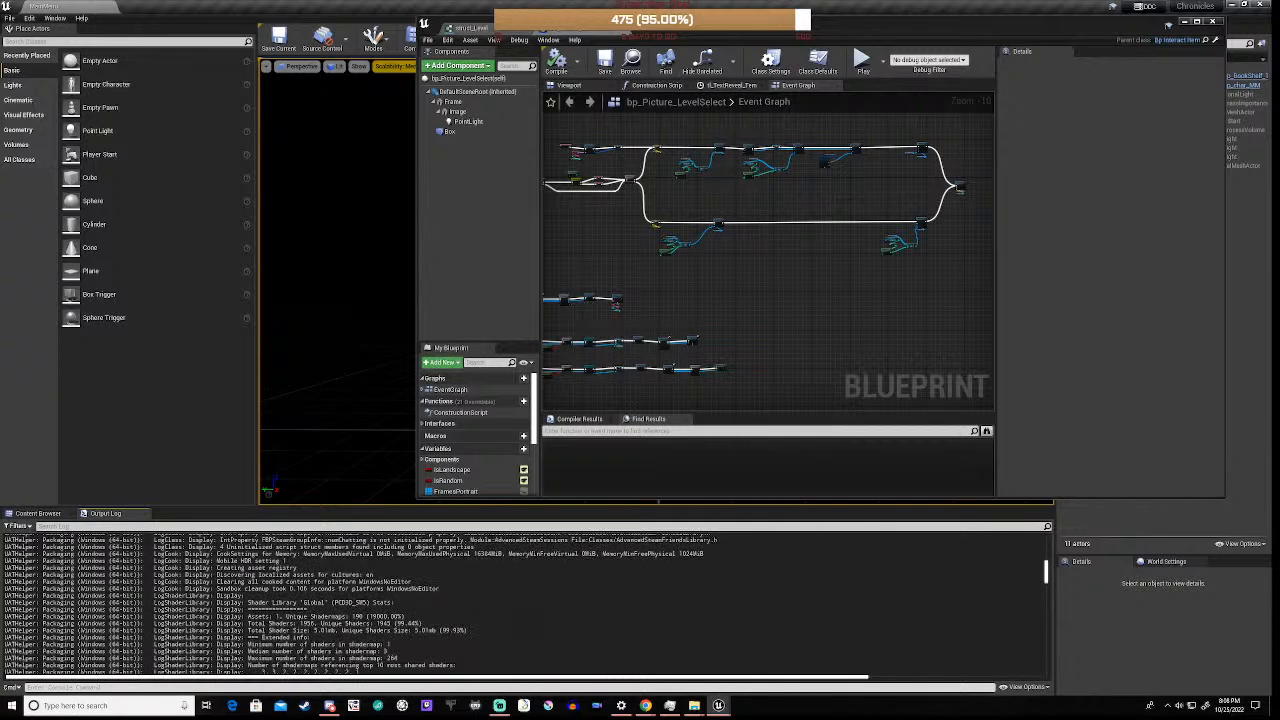
{"action": "scroll", "coordinate": [440, 604], "scroll_direction": "up", "scroll_amount": 5}
{"action": "scroll", "coordinate": [440, 604], "scroll_direction": "up", "scroll_amount": 5}
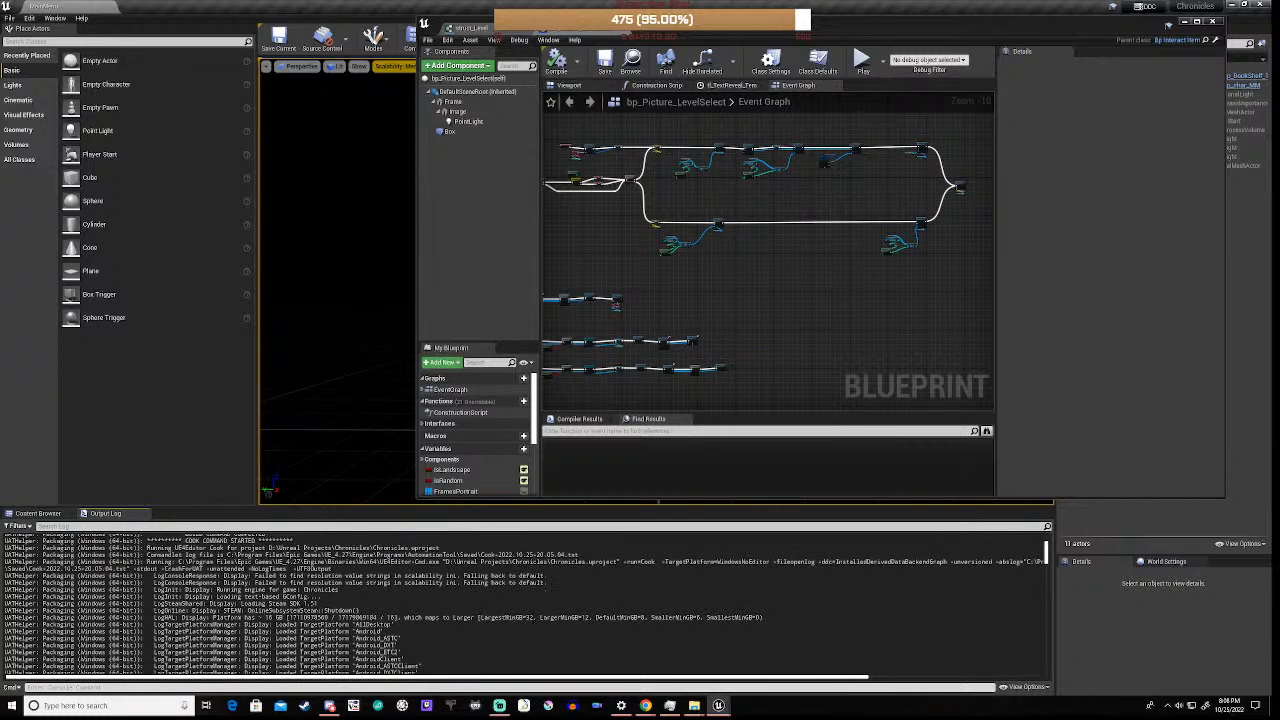
{"action": "scroll", "coordinate": [533, 617], "scroll_direction": "down", "scroll_amount": 10}
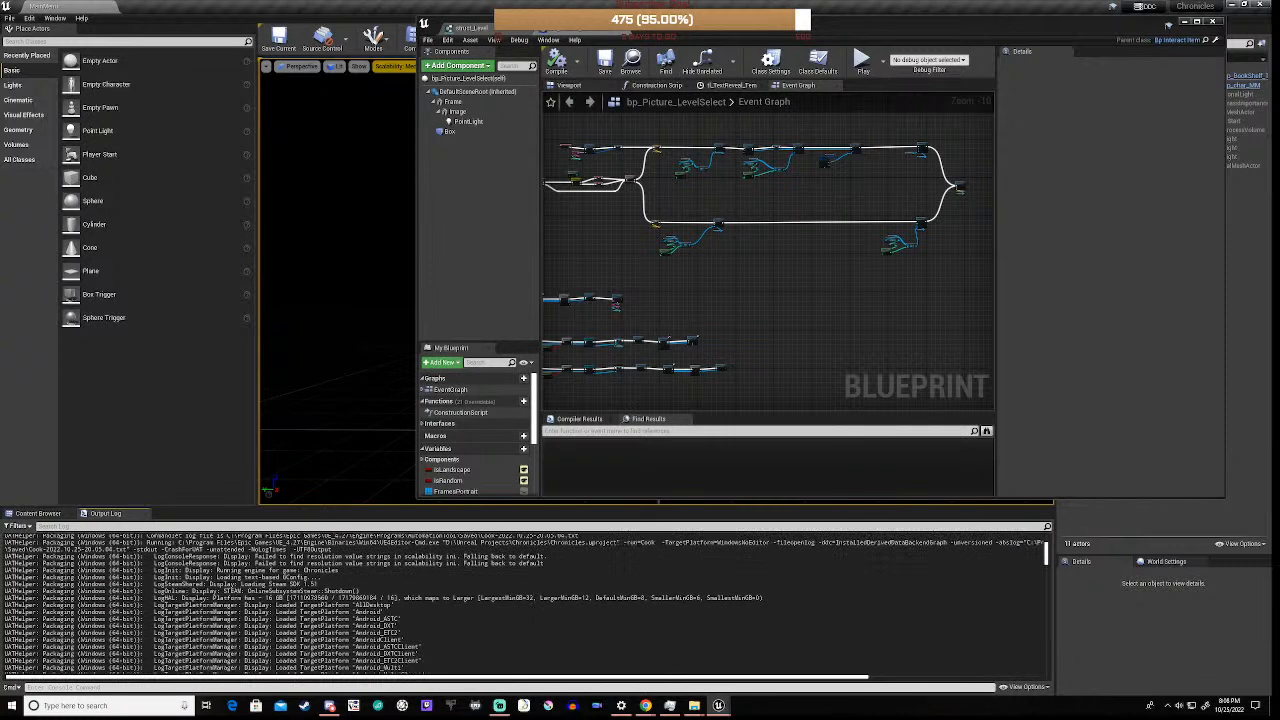
{"action": "scroll", "coordinate": [533, 617], "scroll_direction": "down", "scroll_amount": 8}
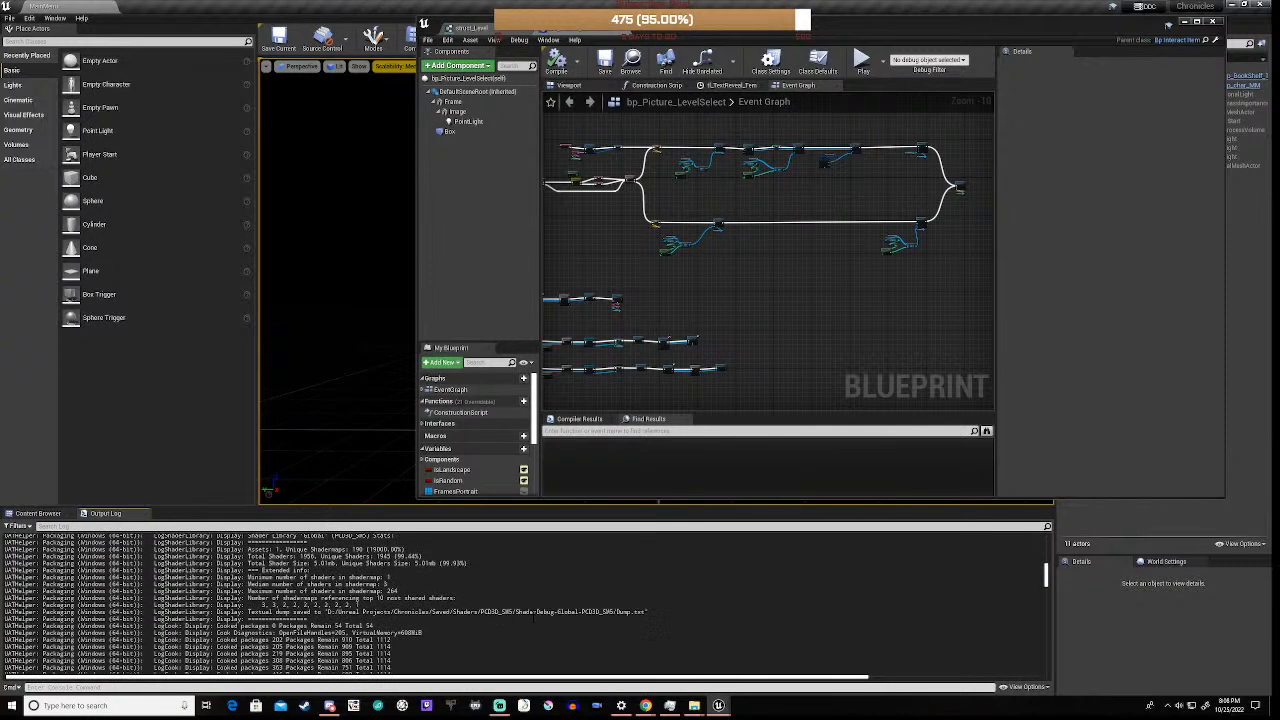
{"action": "scroll", "coordinate": [533, 617], "scroll_direction": "up", "scroll_amount": 3}
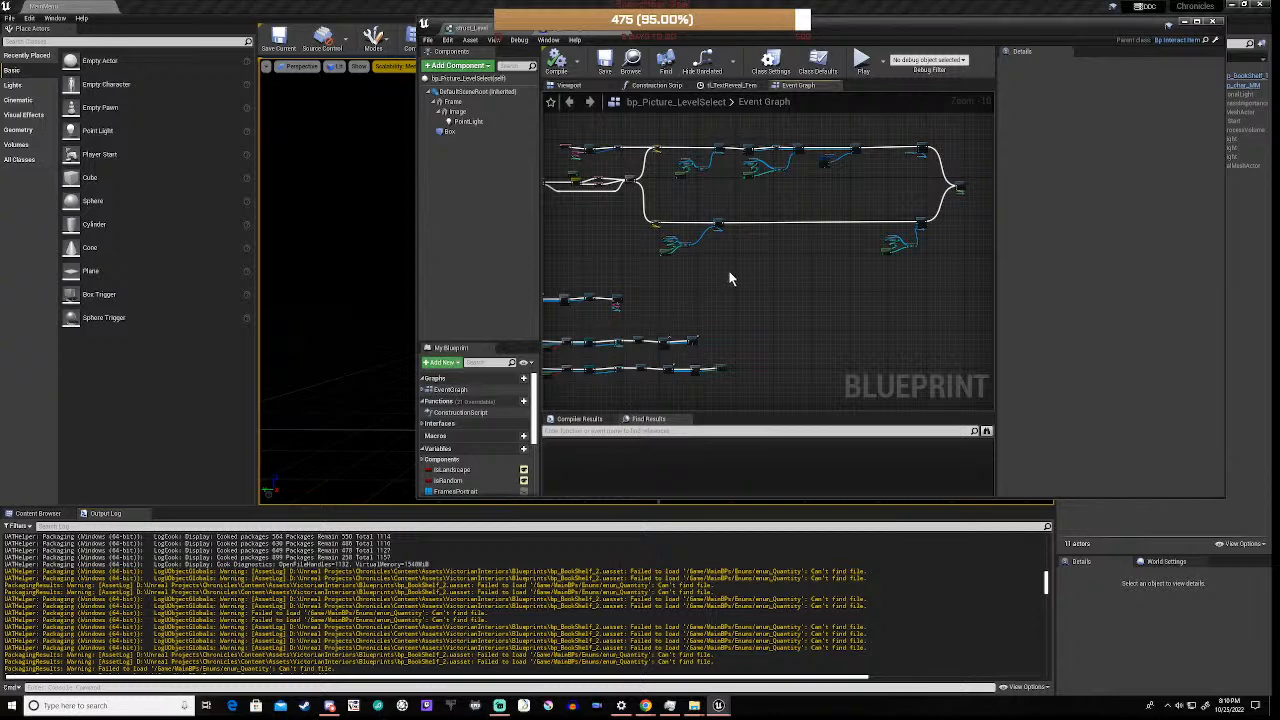
- Refresh all nodes in the bp_Picture_LevelSelect Blueprint and save all unsaved levels and assets
{"action": "left_click", "coordinate": [427, 40]}
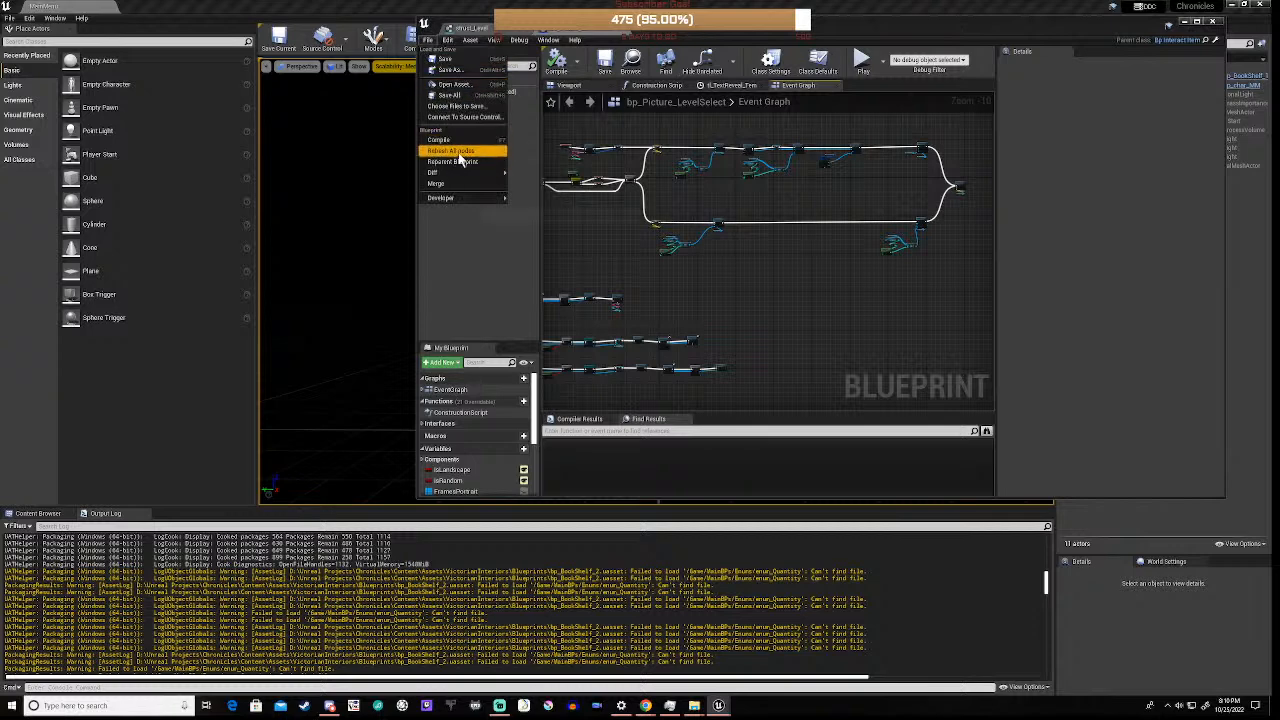
{"action": "left_click", "coordinate": [462, 152]}
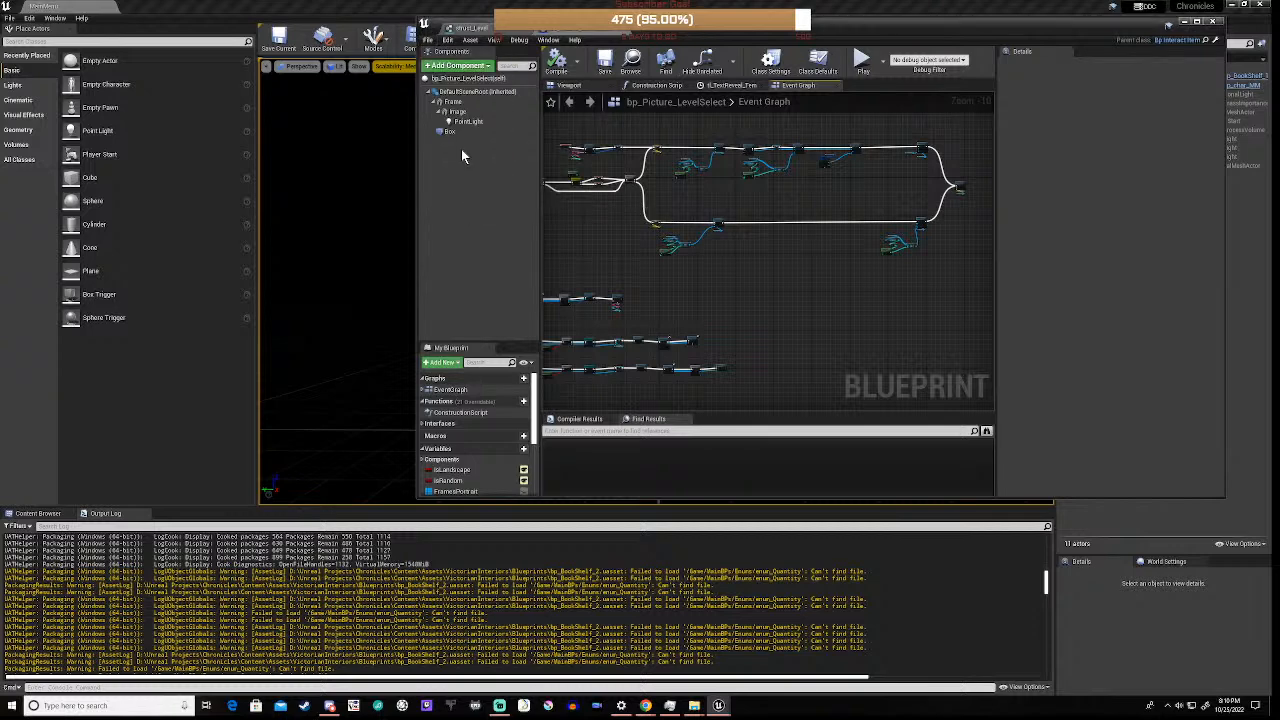
{"action": "left_click", "coordinate": [428, 40]}
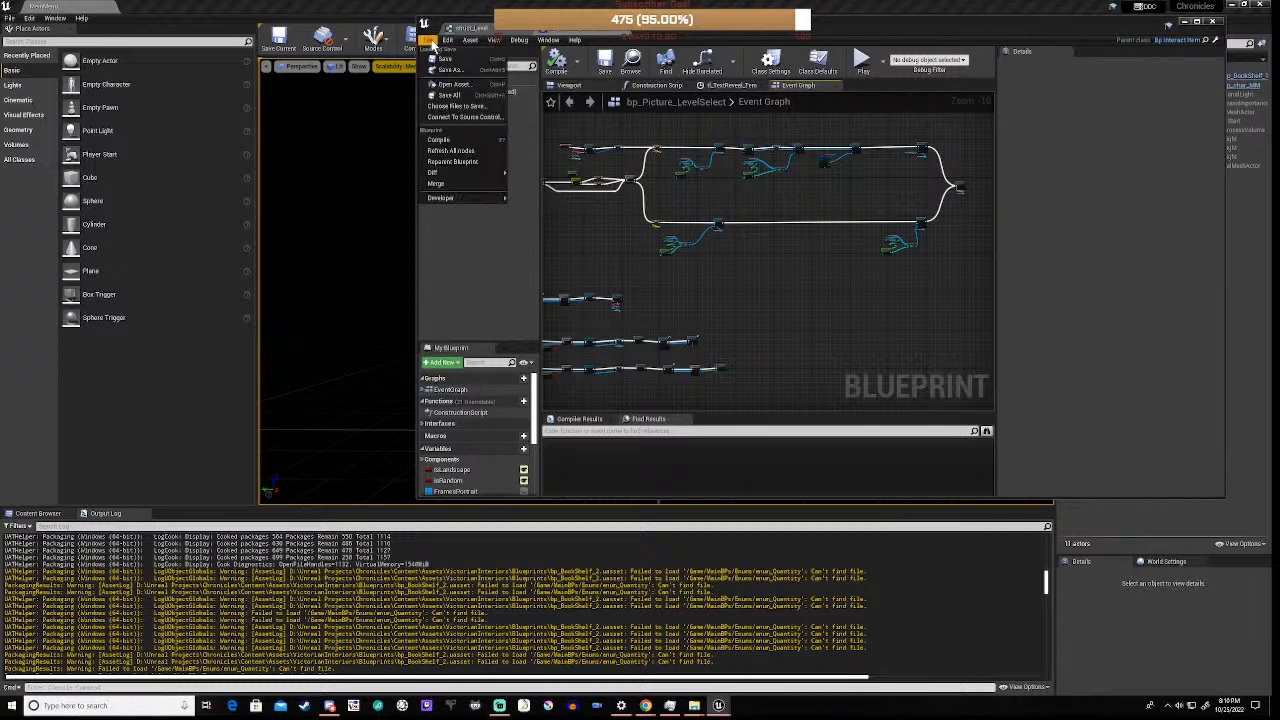
{"action": "left_click", "coordinate": [456, 145]}
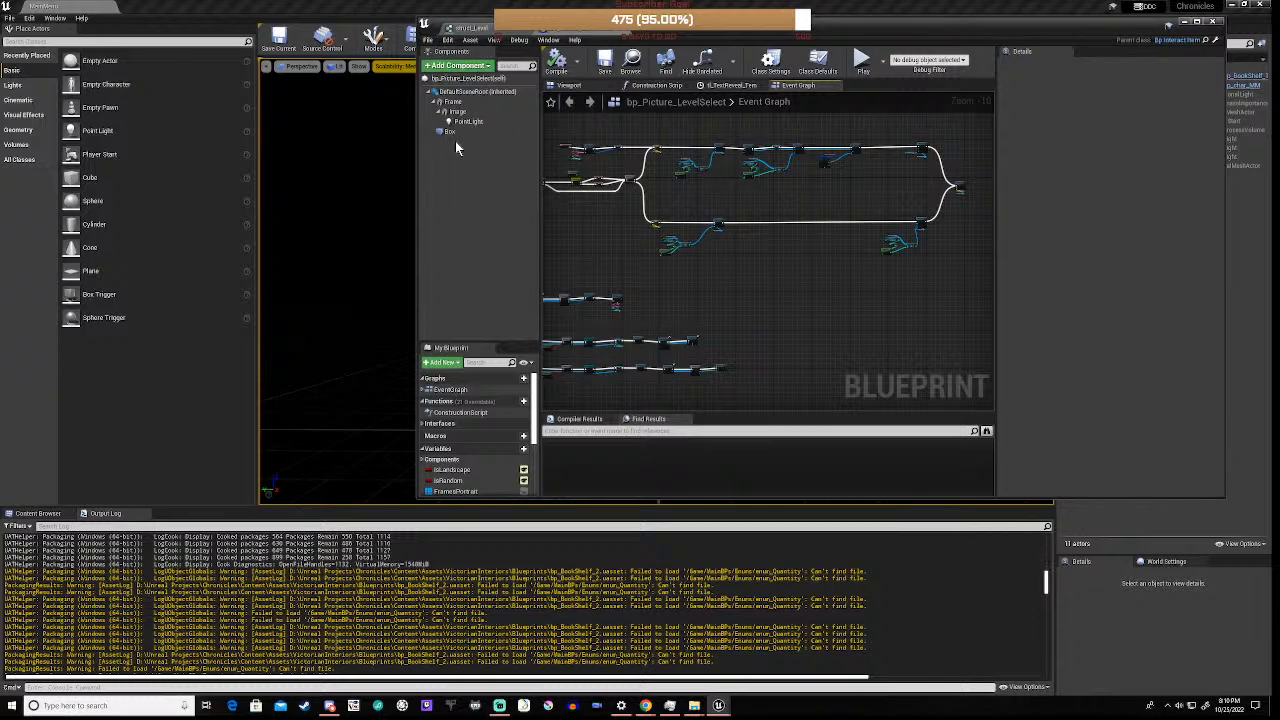
{"action": "left_click", "coordinate": [428, 40]}
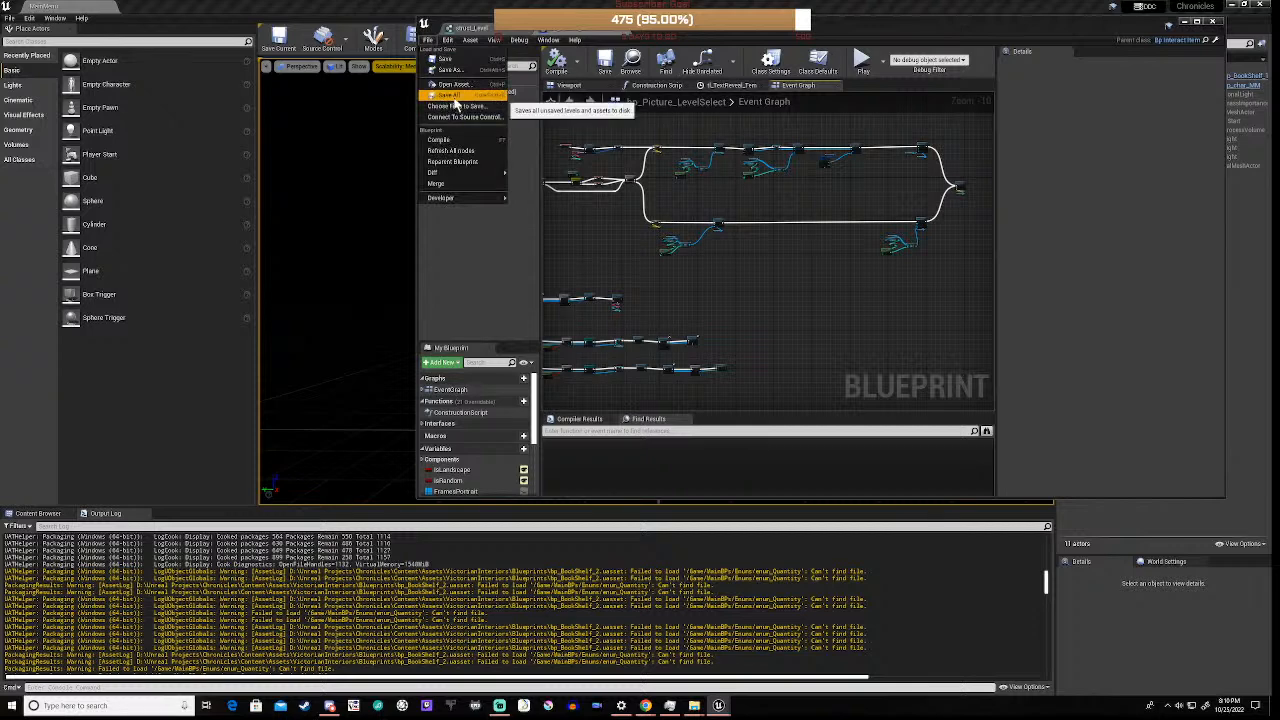
{"action": "left_click", "coordinate": [453, 97]}
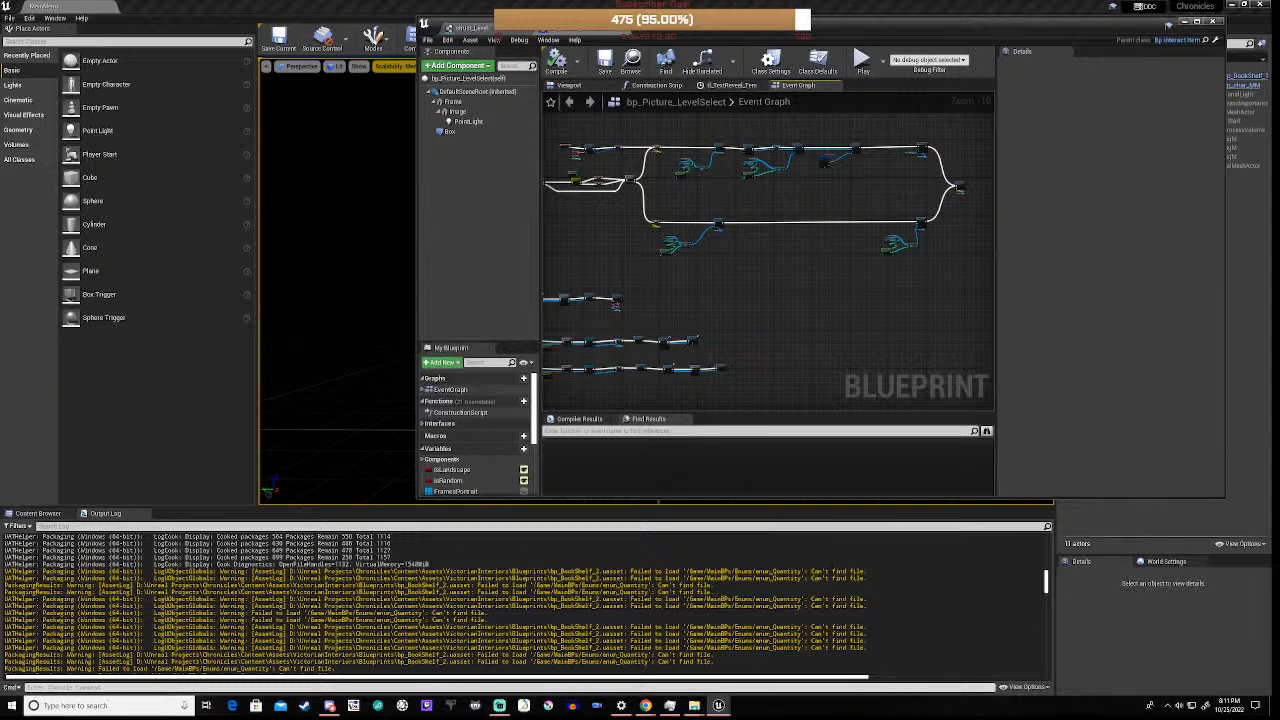
{"action": "left_click", "coordinate": [428, 41]}
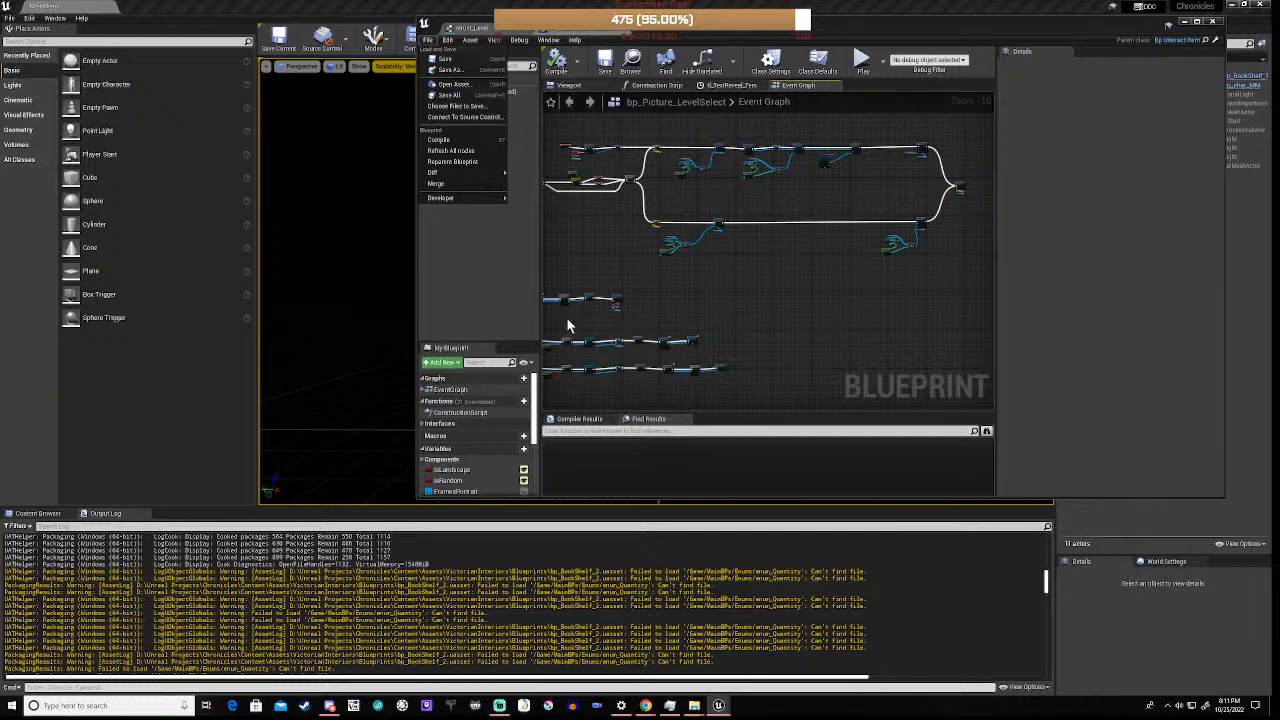
{"action": "left_click", "coordinate": [701, 291]}
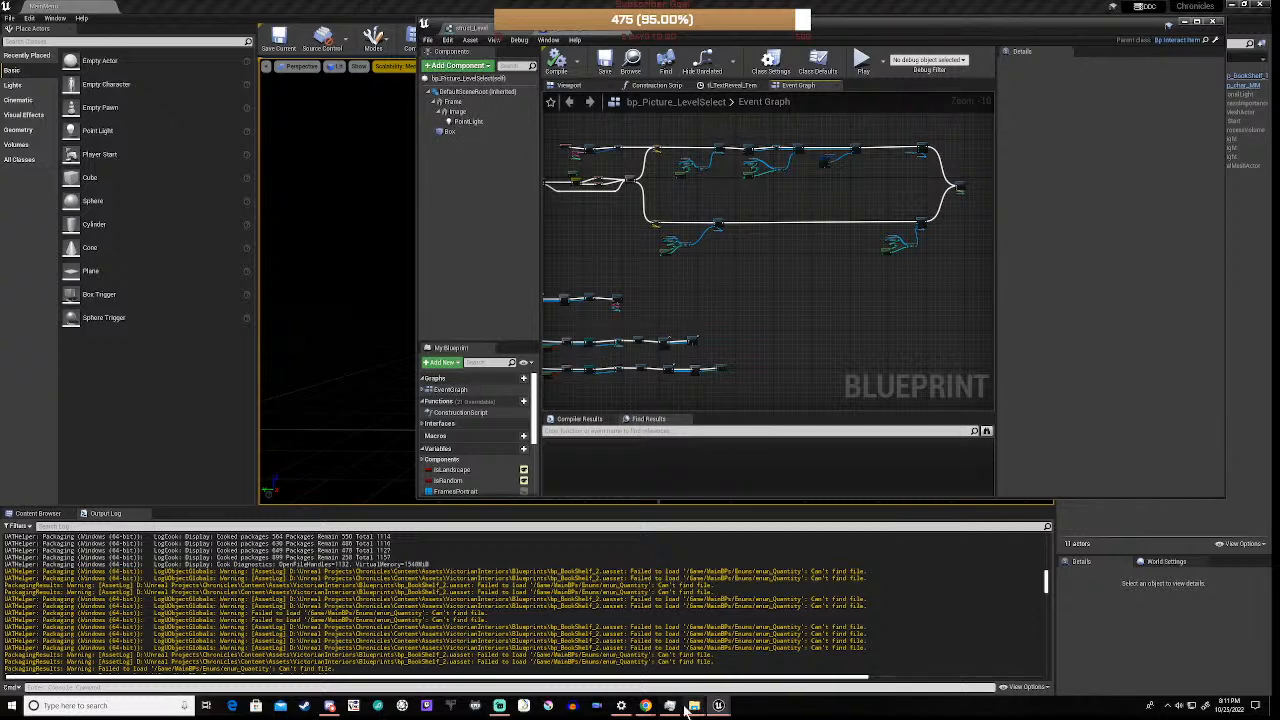
- Switch to the Chronicles backup folder in File Explorer and rename the WindowsNoEditor folder to COAVH
{"action": "mouse_move", "coordinate": [693, 707]}
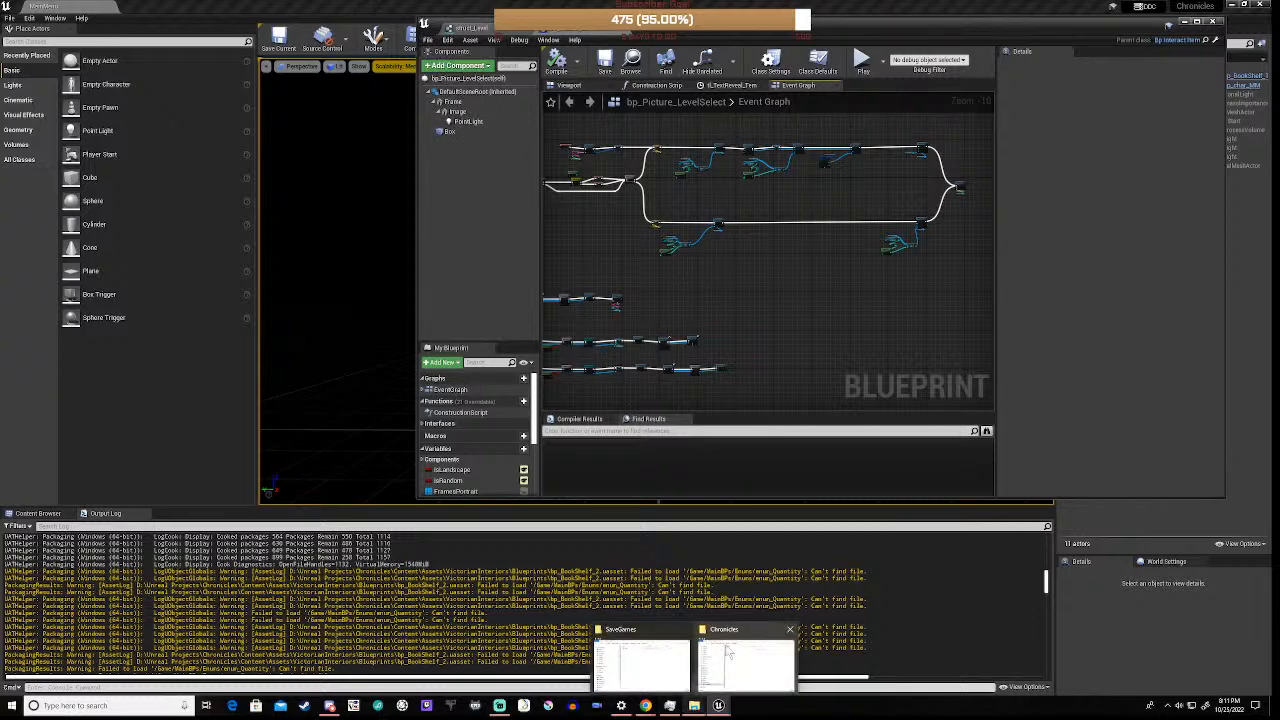
{"action": "left_click", "coordinate": [746, 658]}
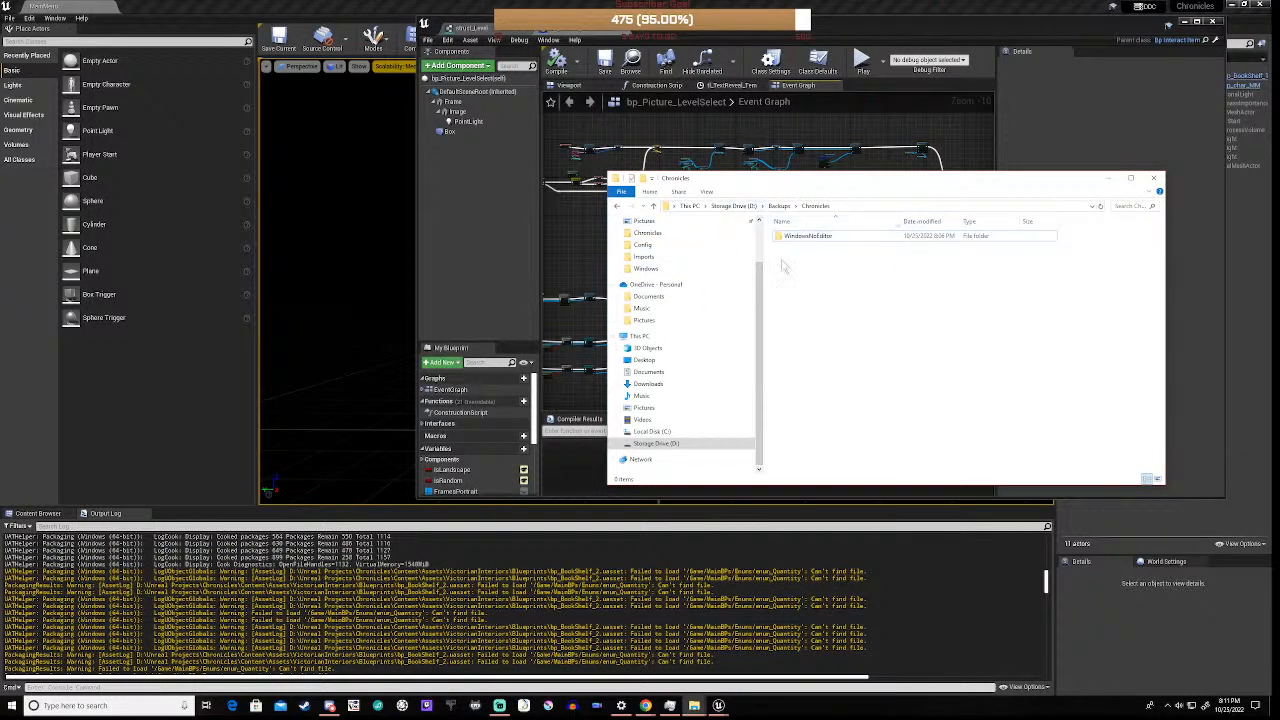
{"action": "left_click", "coordinate": [810, 238]}
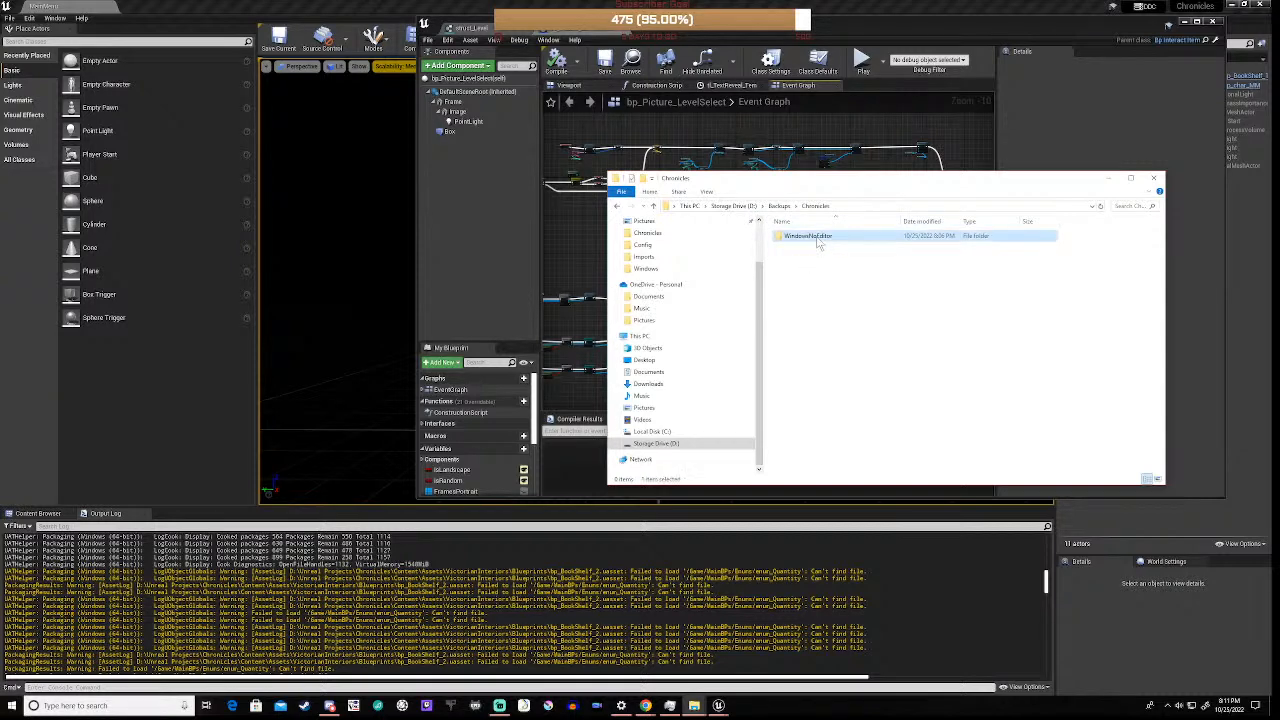
{"action": "right_click", "coordinate": [818, 240]}
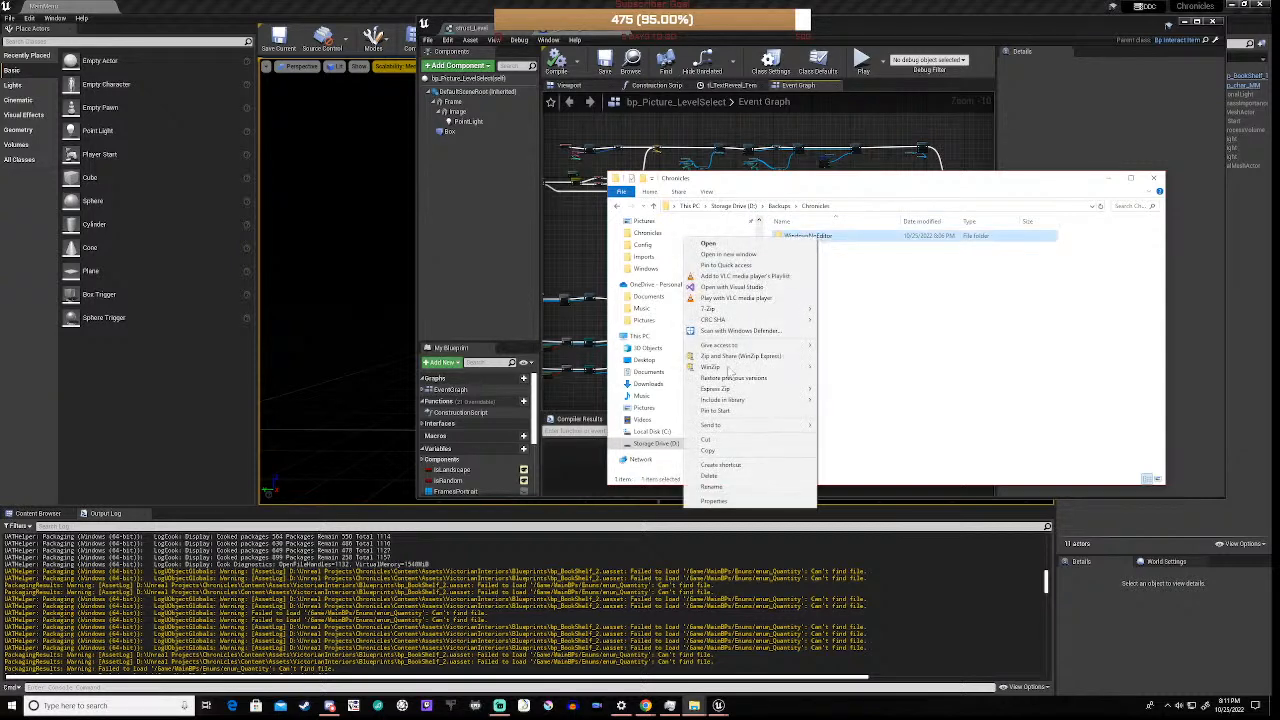
{"action": "left_click", "coordinate": [713, 487]}
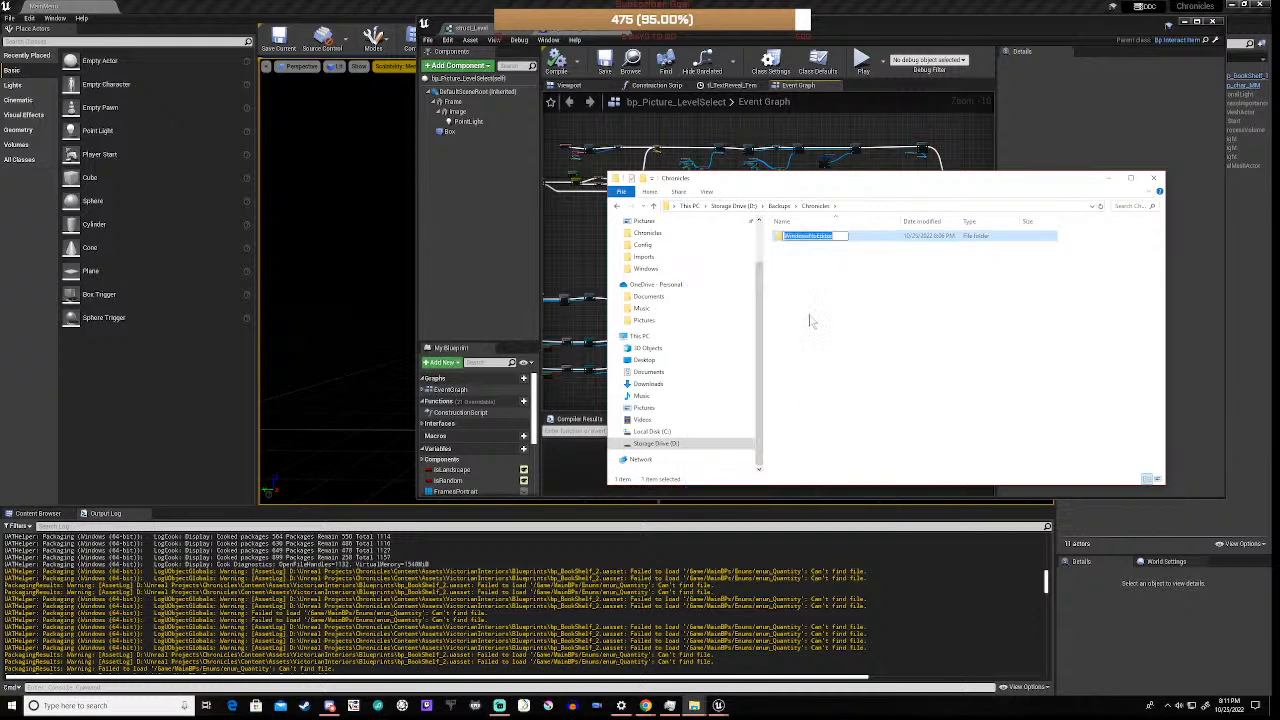
{"action": "type", "text": "COAVH"}
{"action": "key", "text": "Return"}
{"action": "left_click", "coordinate": [810, 331]}
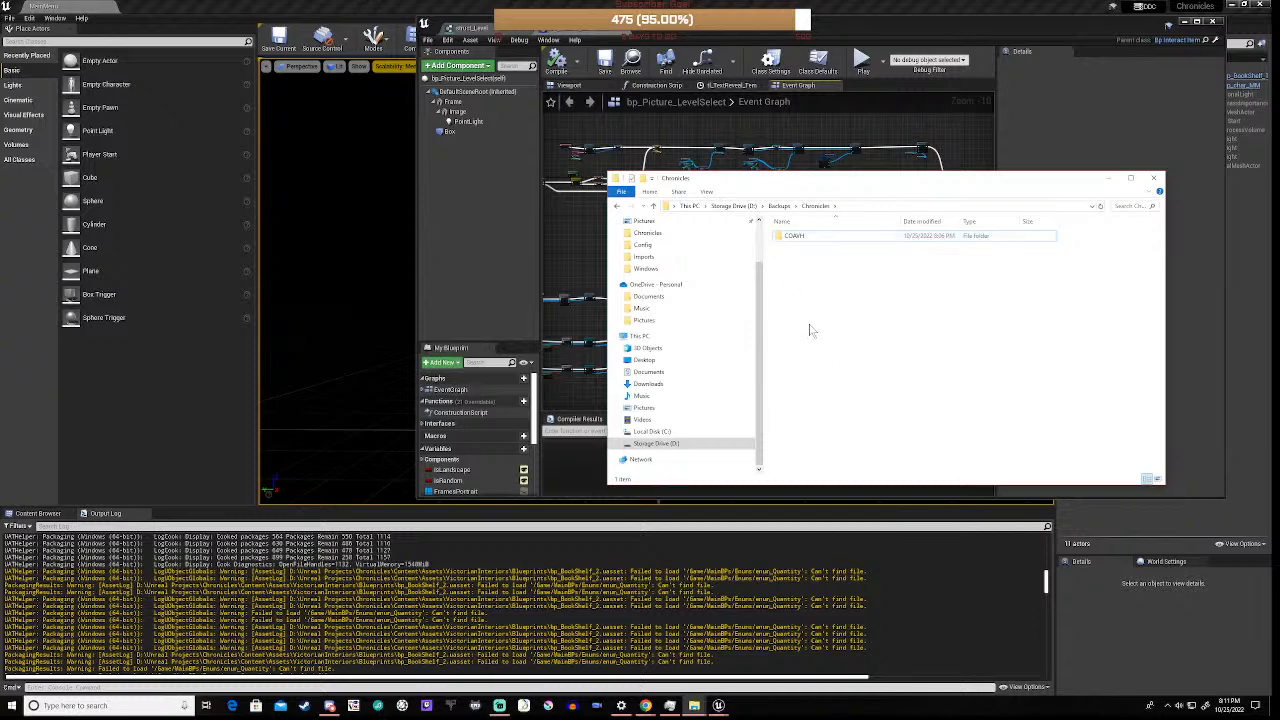
- Check the size of the COAVH folder in its properties and close them without changes
{"action": "right_click", "coordinate": [798, 240]}
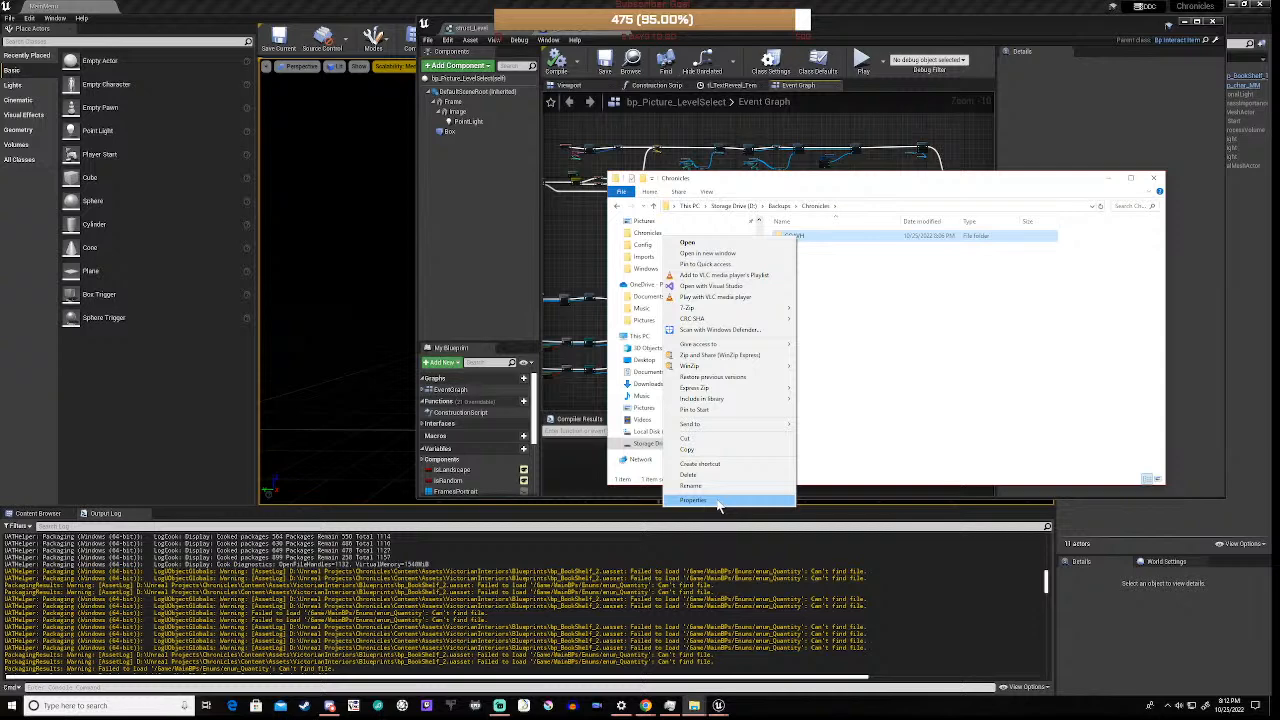
{"action": "left_click", "coordinate": [718, 501]}
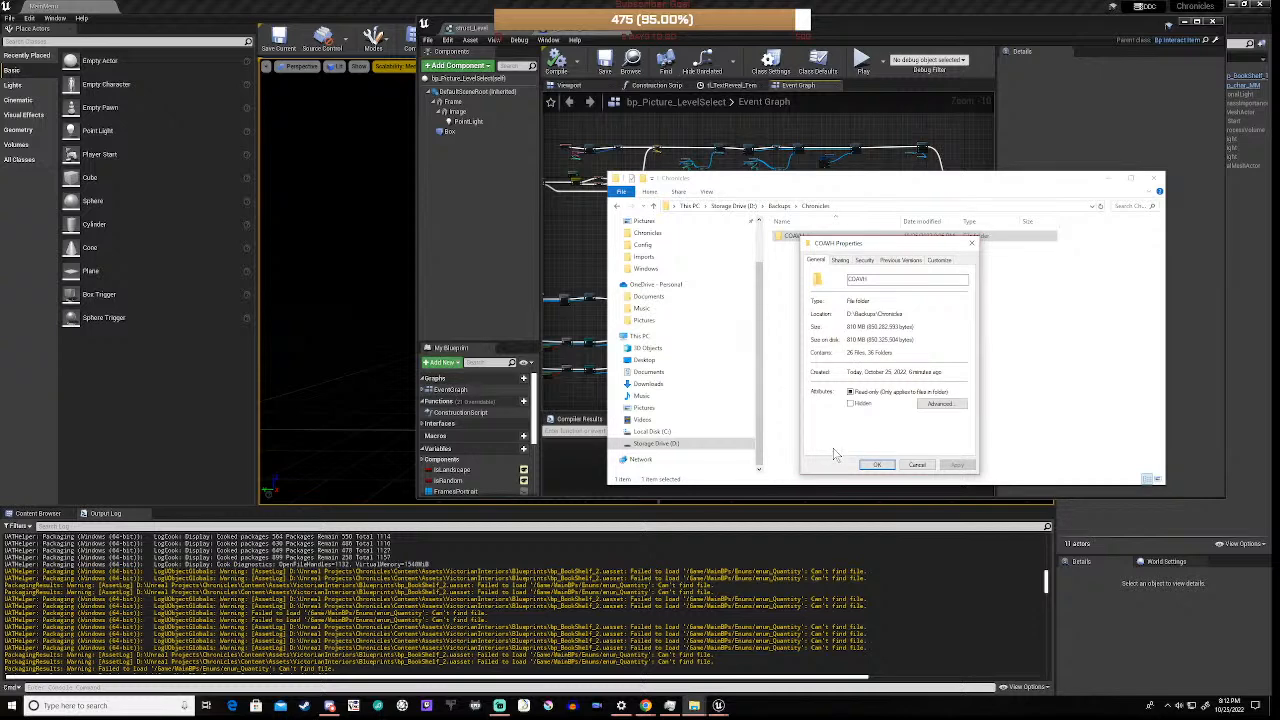
{"action": "left_click", "coordinate": [916, 465]}
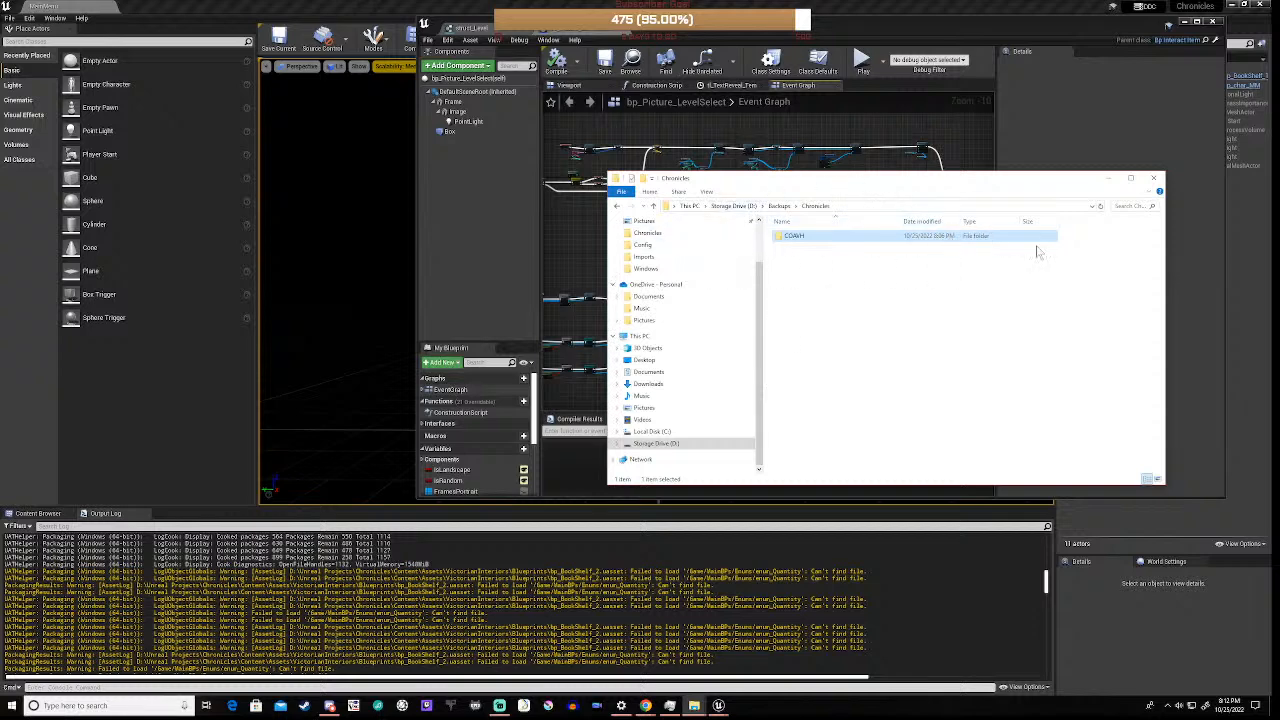
- Compress the COAVH folder to COAVH.zip with Express Zip, certifying non-commercial home use and continuing past the file size warning
{"action": "right_click", "coordinate": [798, 242]}
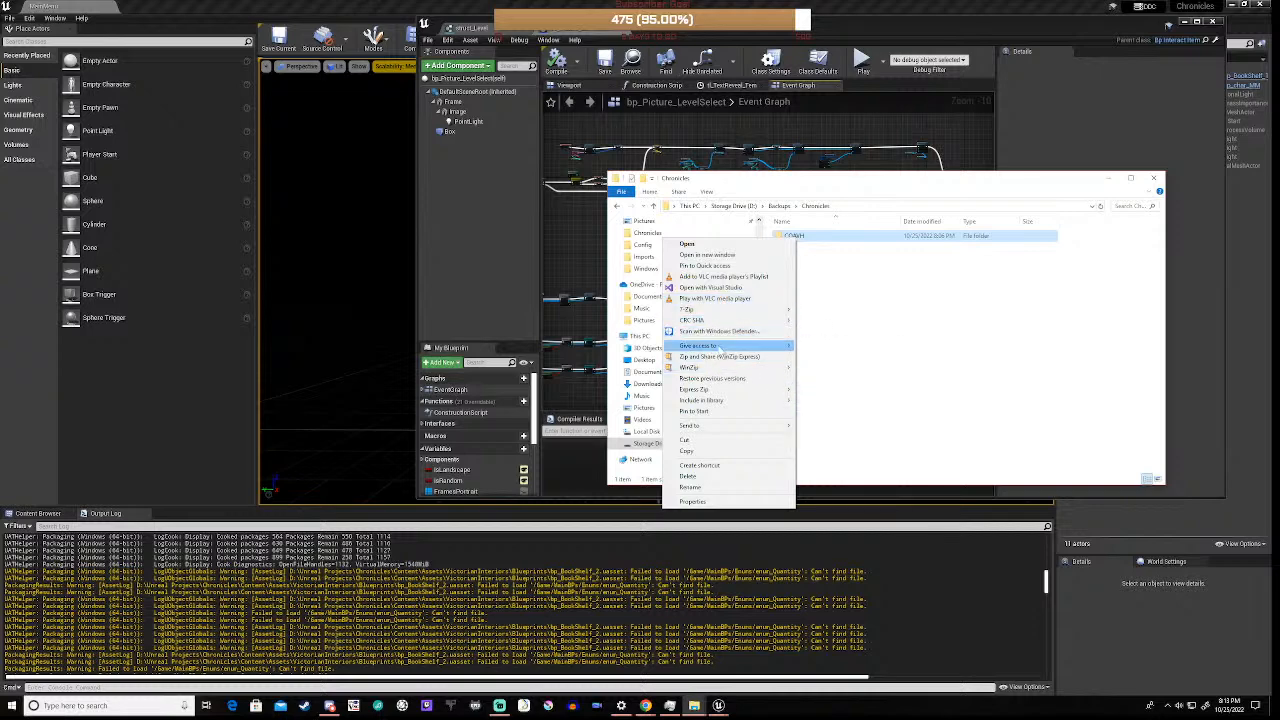
{"action": "mouse_move", "coordinate": [718, 390]}
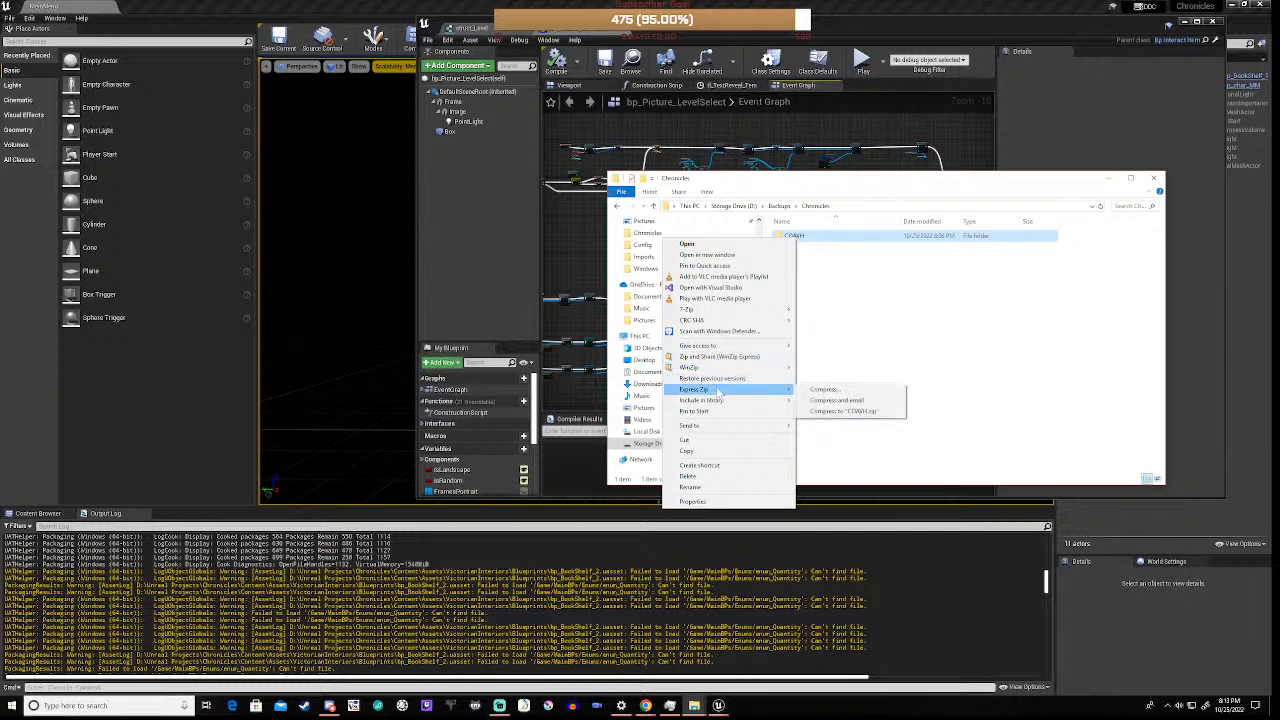
{"action": "left_click", "coordinate": [843, 418]}
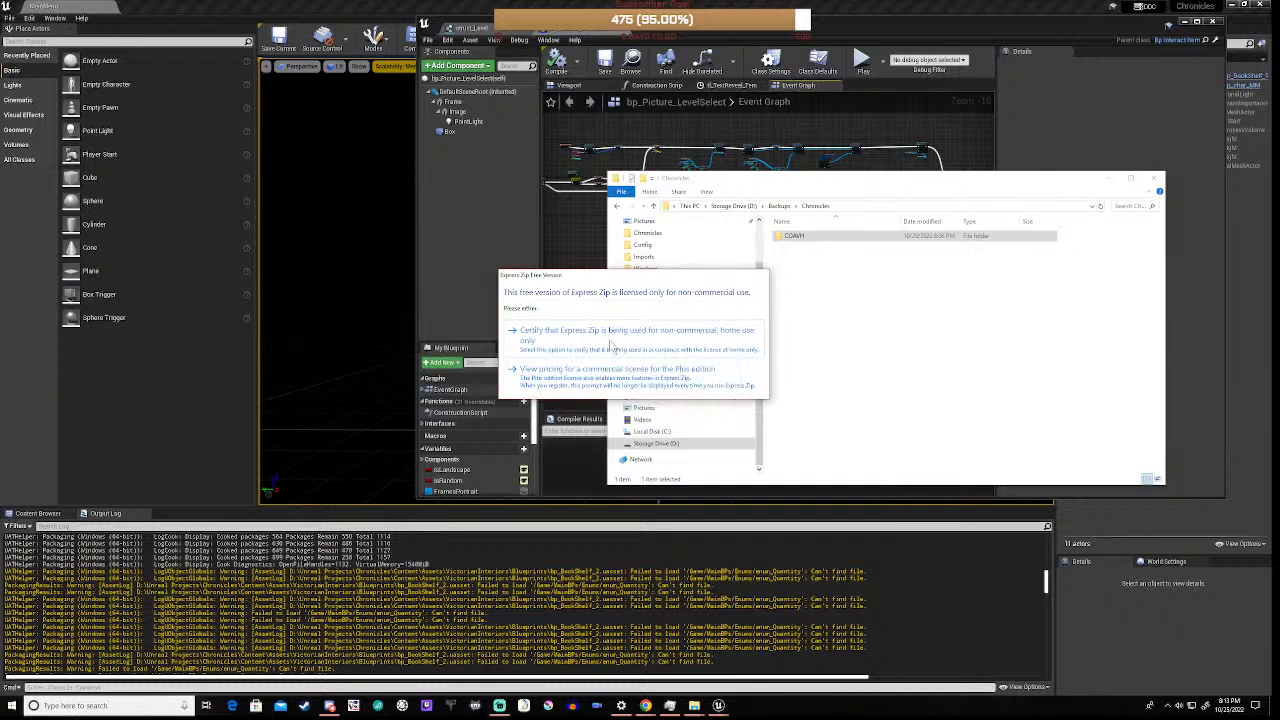
{"action": "left_click", "coordinate": [614, 345]}
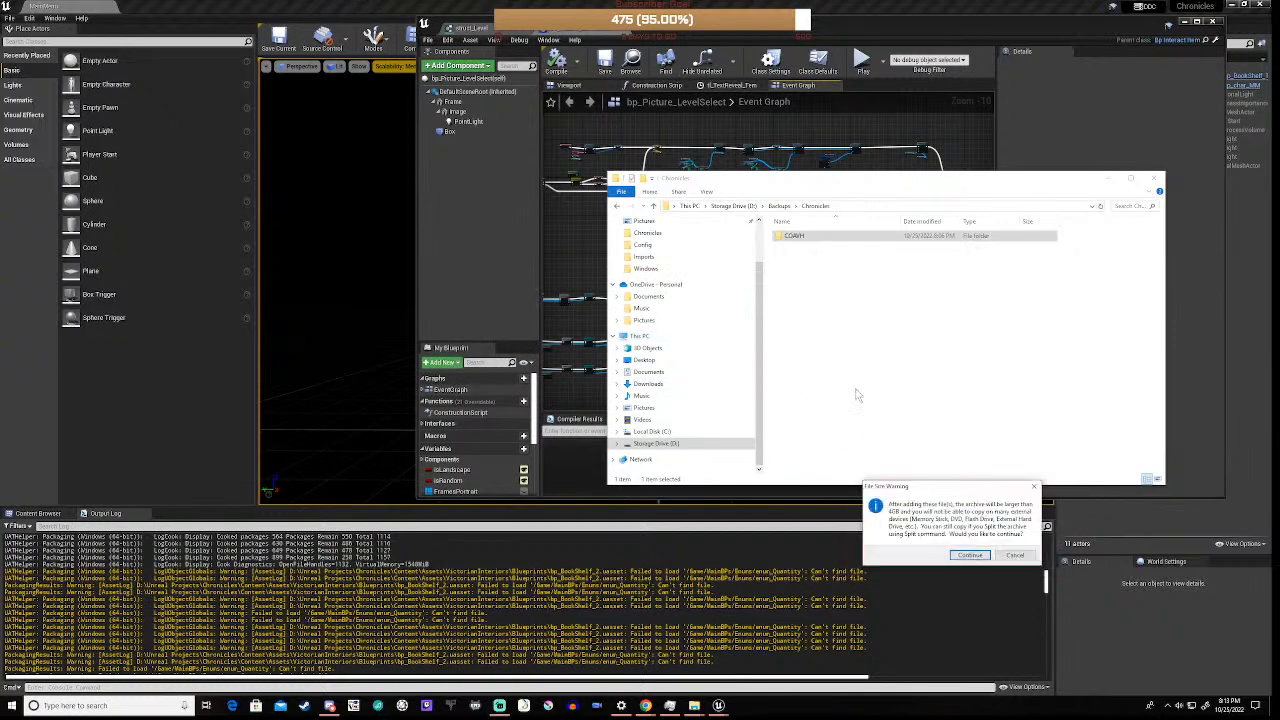
{"action": "left_click", "coordinate": [966, 556]}
{"action": "left_click", "coordinate": [966, 556]}
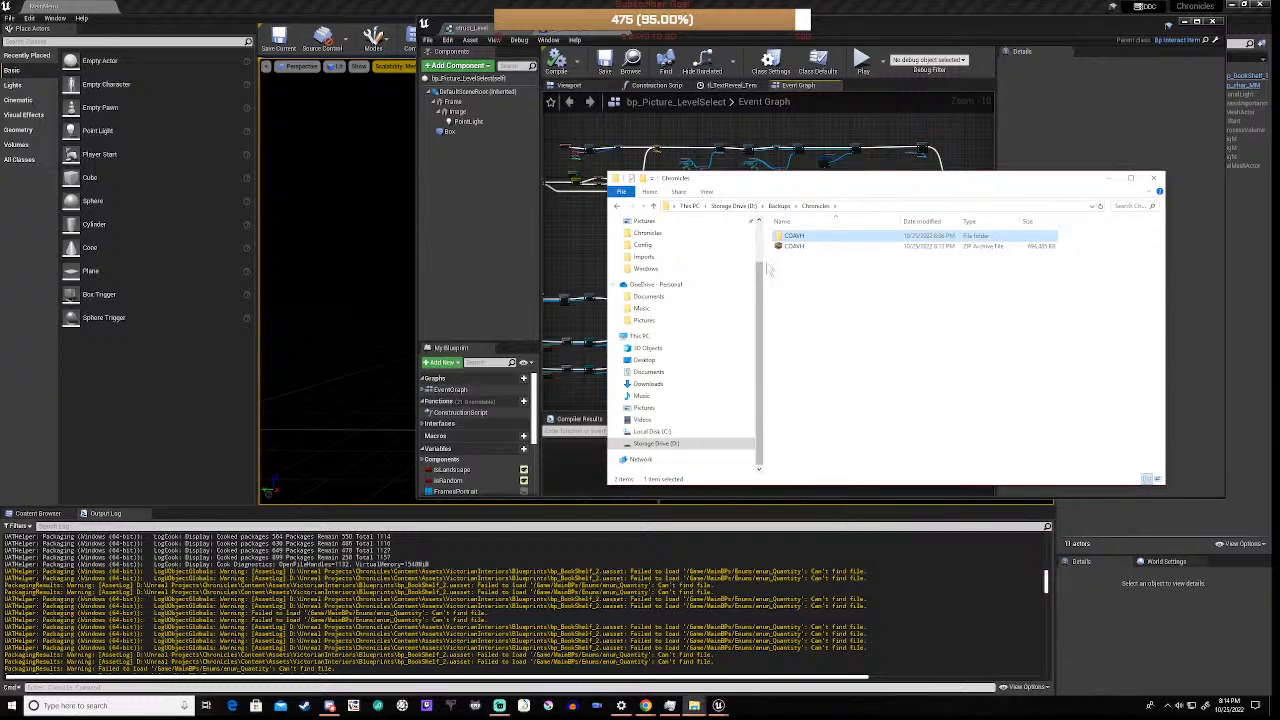
- Check the size of the COAVH ZIP archive in its properties and go back to the Backups folder
{"action": "left_click", "coordinate": [794, 247]}
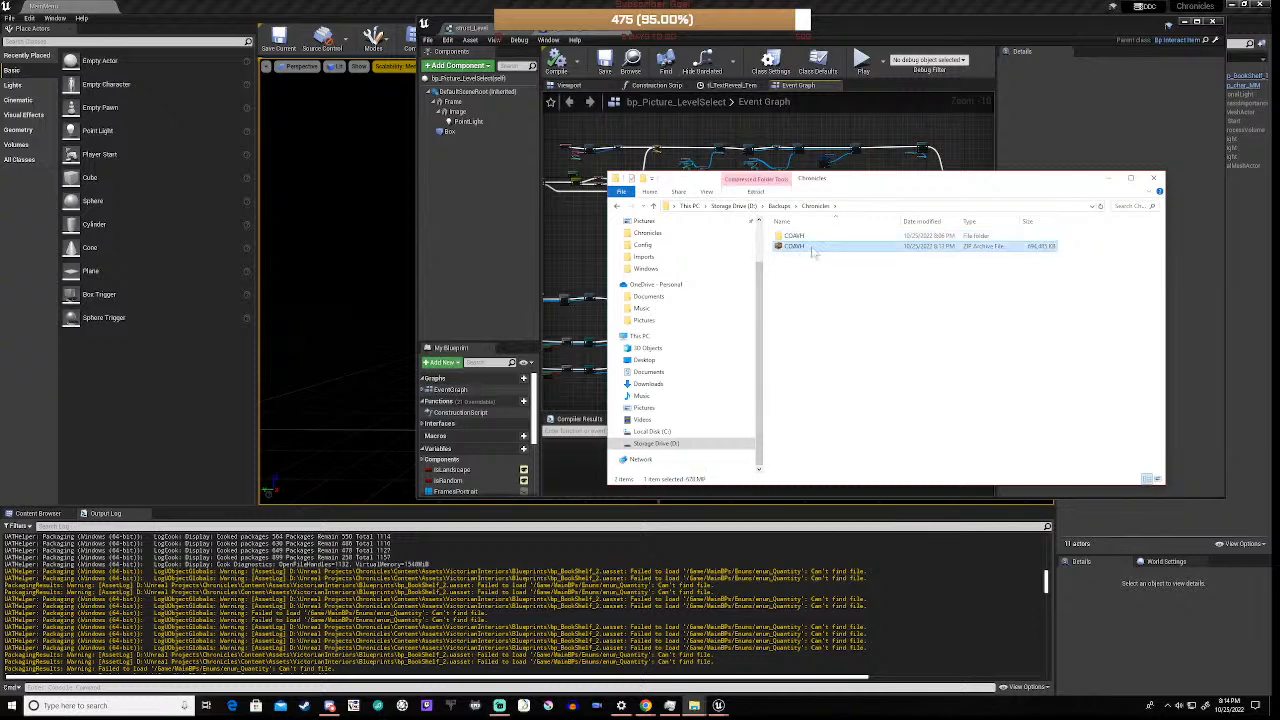
{"action": "right_click", "coordinate": [813, 252]}
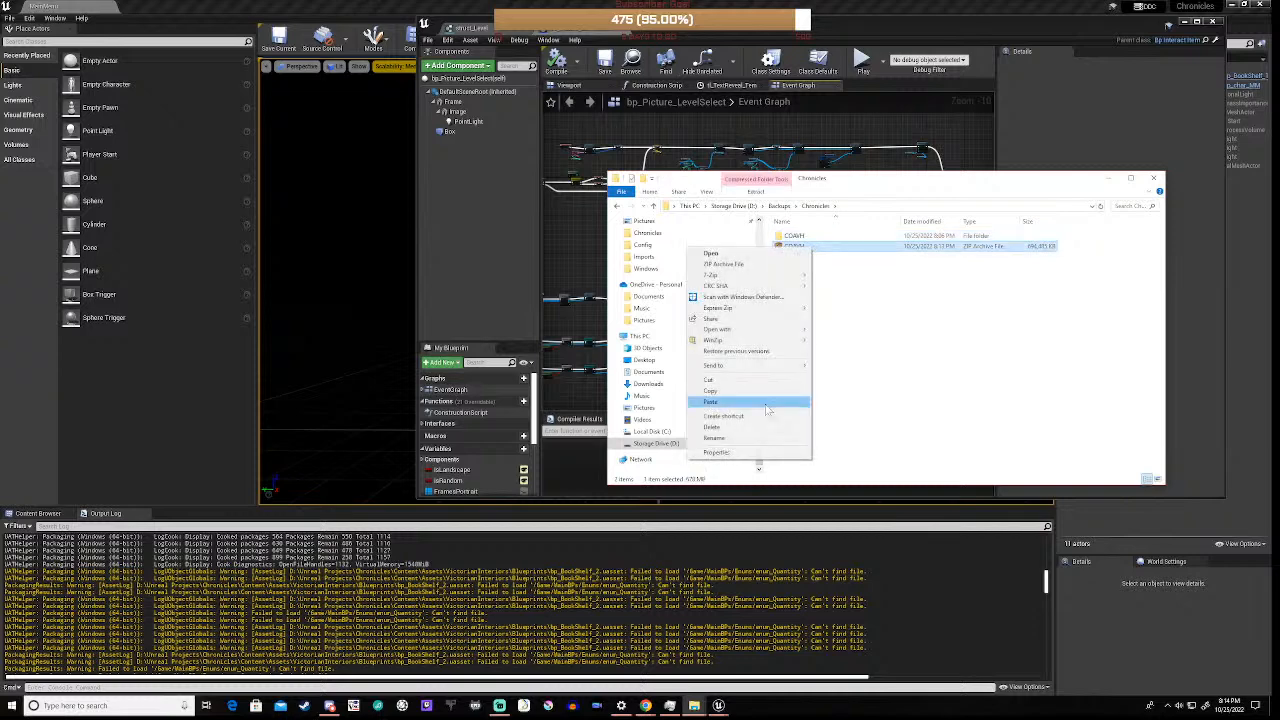
{"action": "left_click", "coordinate": [731, 458]}
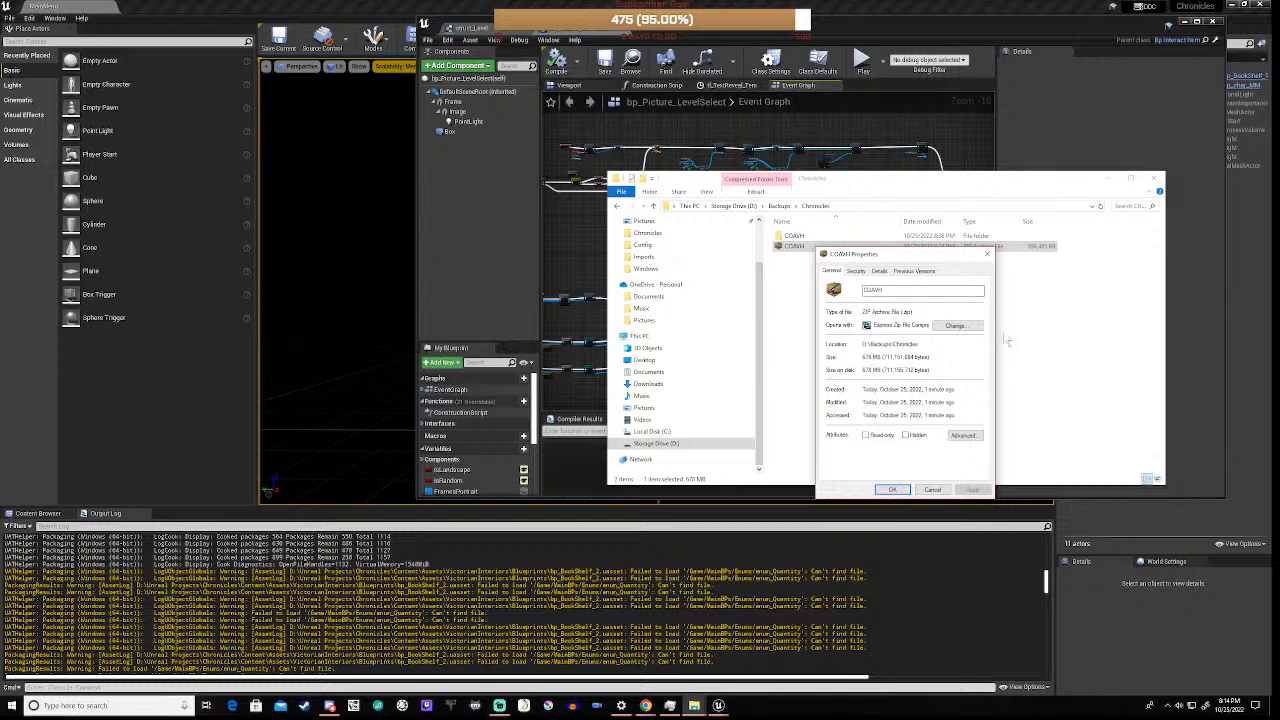
{"action": "left_click", "coordinate": [933, 490]}
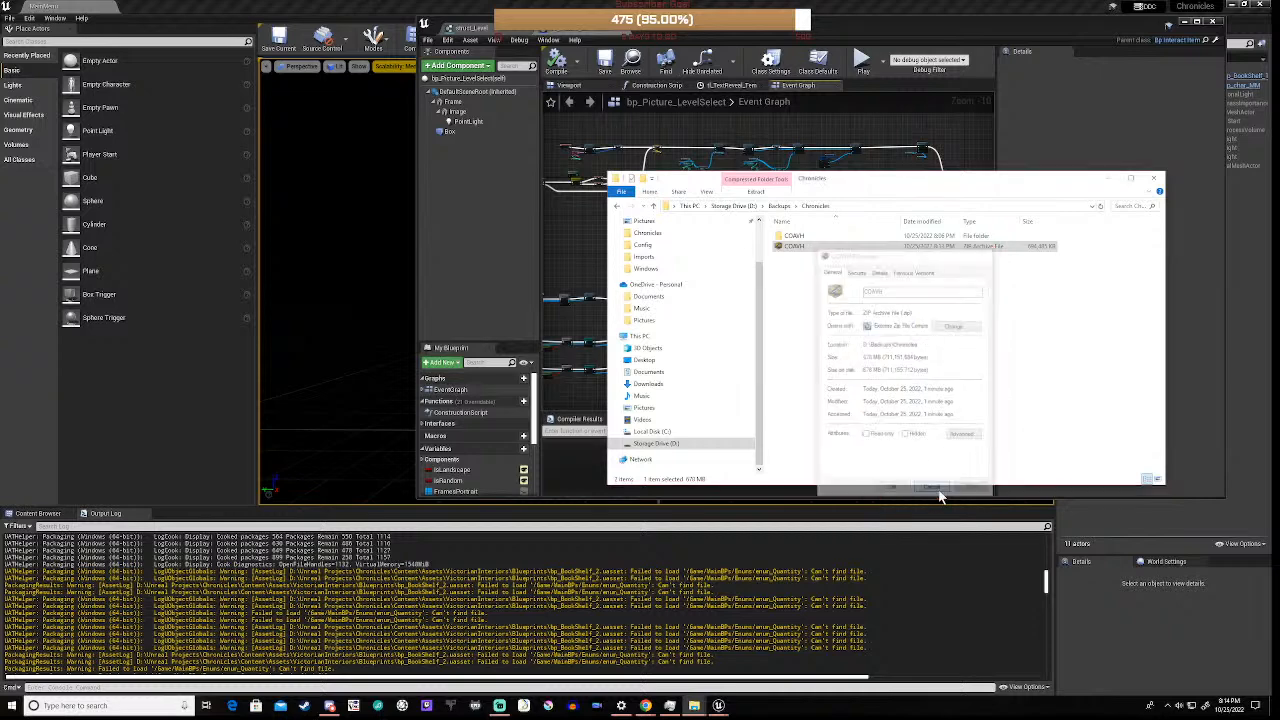
{"action": "left_click", "coordinate": [779, 206]}
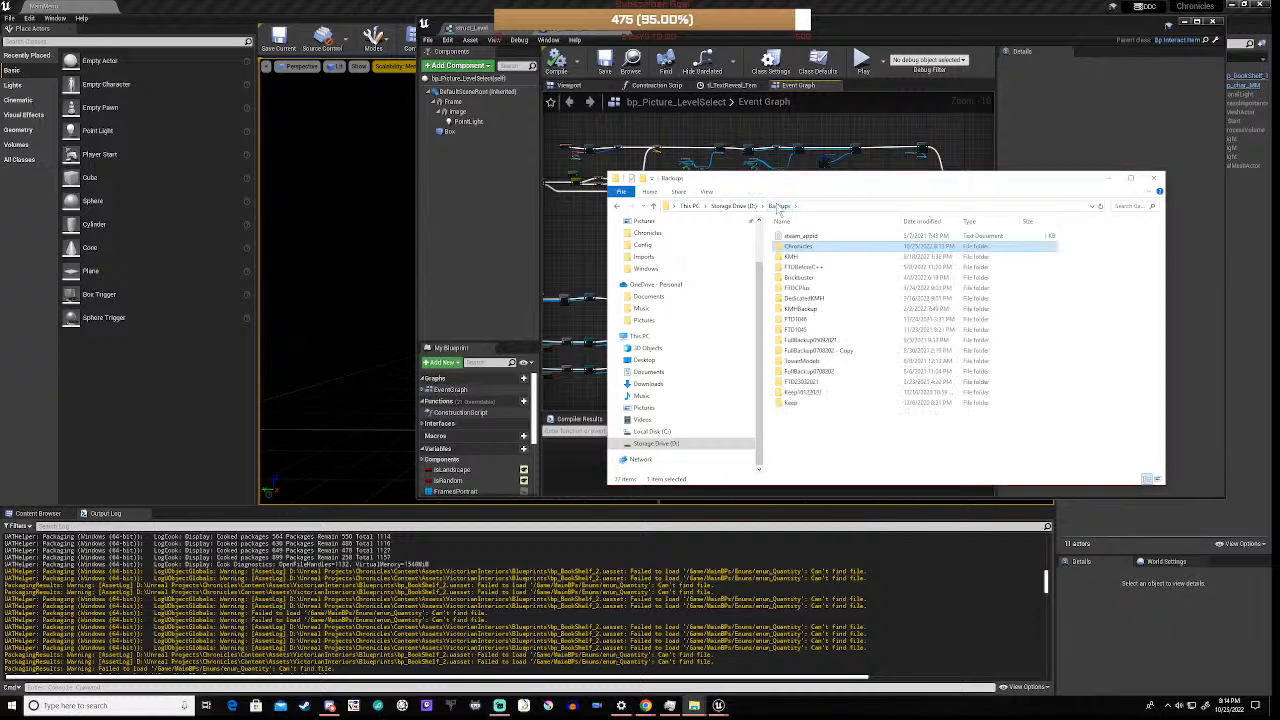
- Look through the Engine folder and its Binaries subfolder inside the COAVH build, and return to the COAVH folder
{"action": "left_click", "coordinate": [808, 236]}
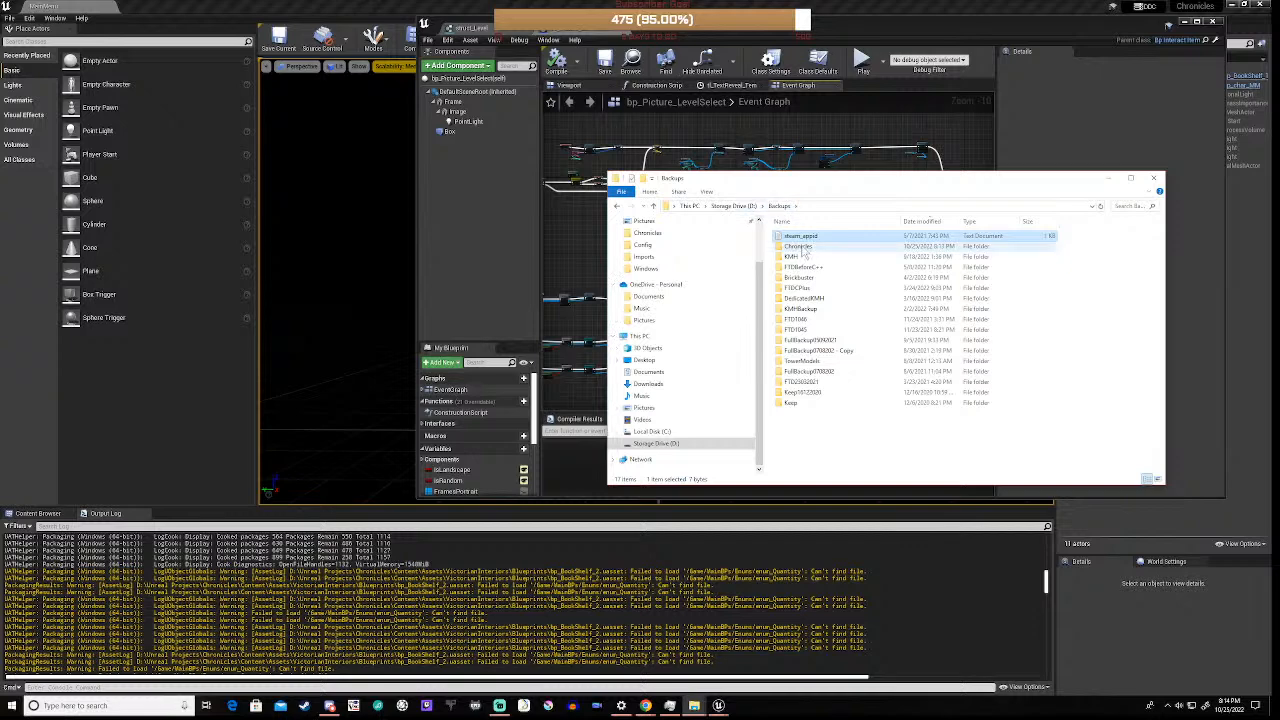
{"action": "double_click", "coordinate": [797, 246]}
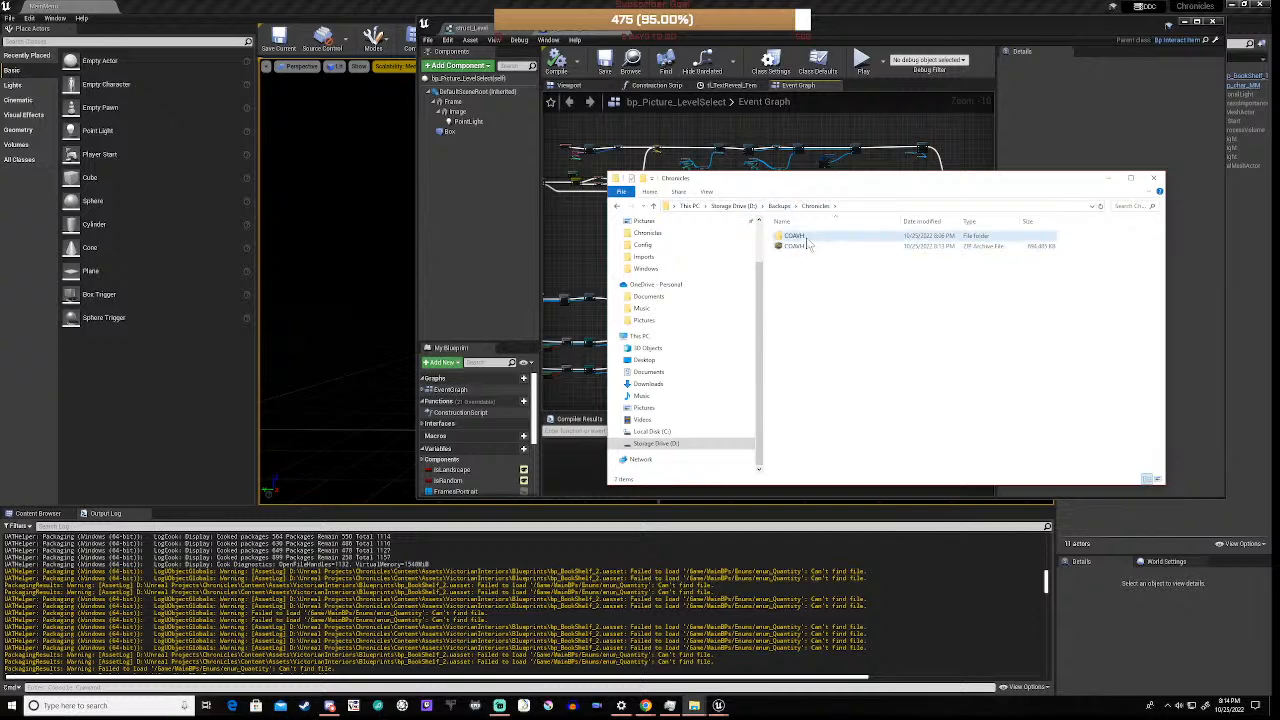
{"action": "double_click", "coordinate": [793, 236]}
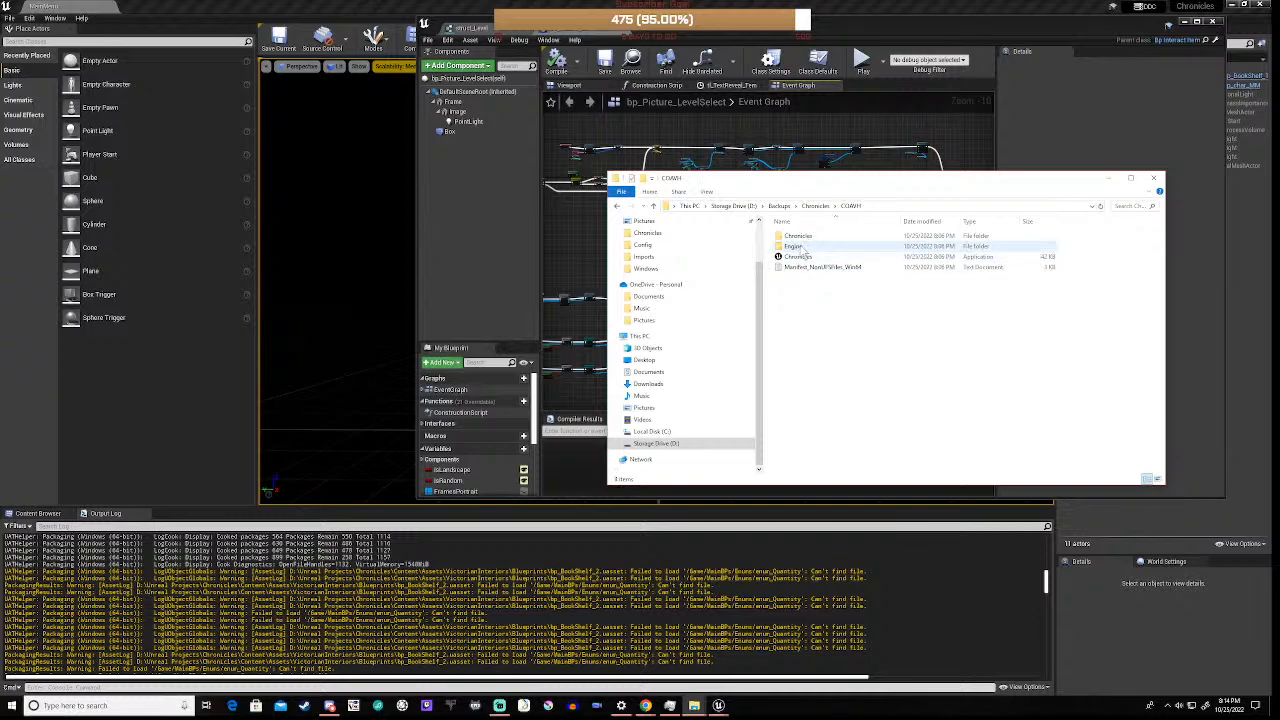
{"action": "double_click", "coordinate": [797, 246]}
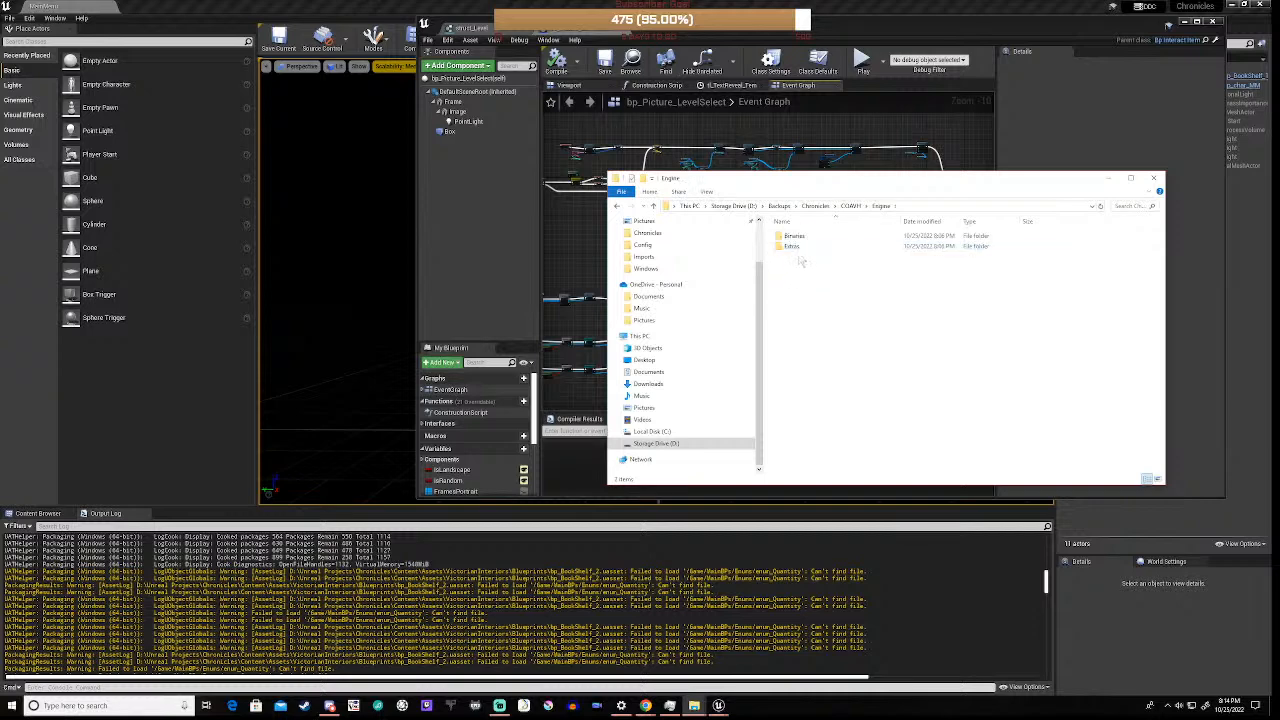
{"action": "double_click", "coordinate": [805, 237]}
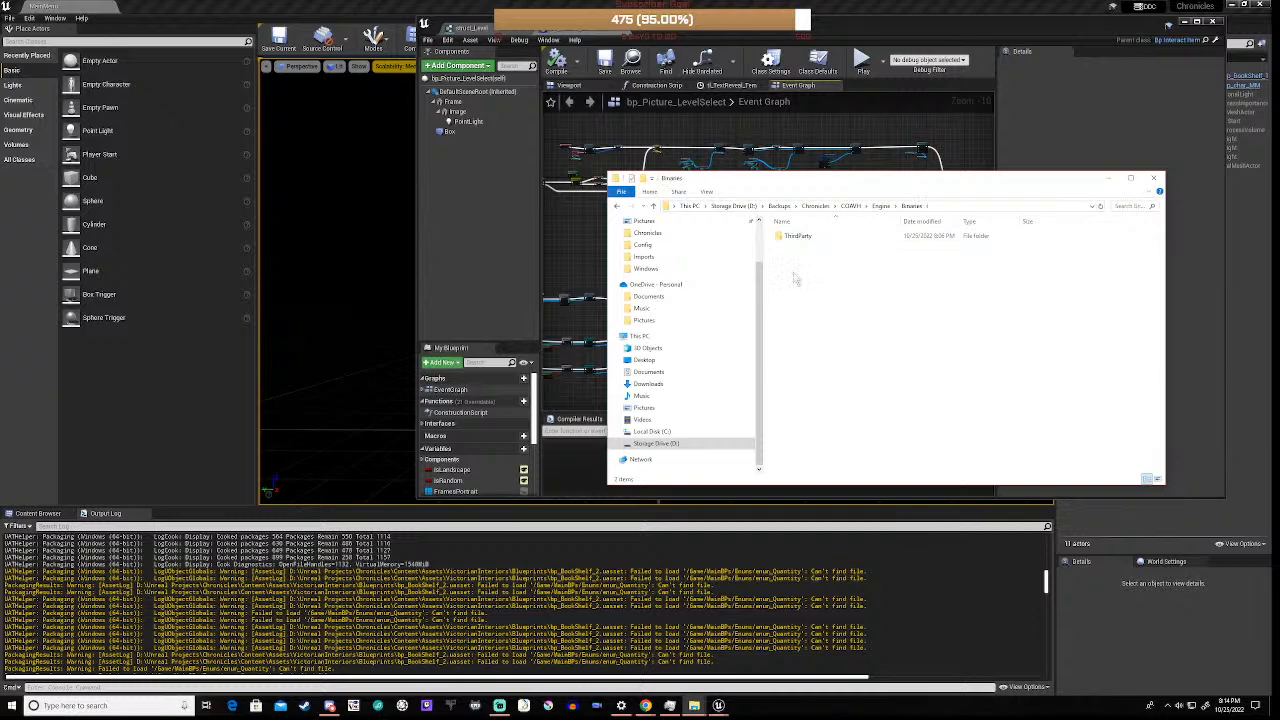
{"action": "key", "text": "alt+Left"}
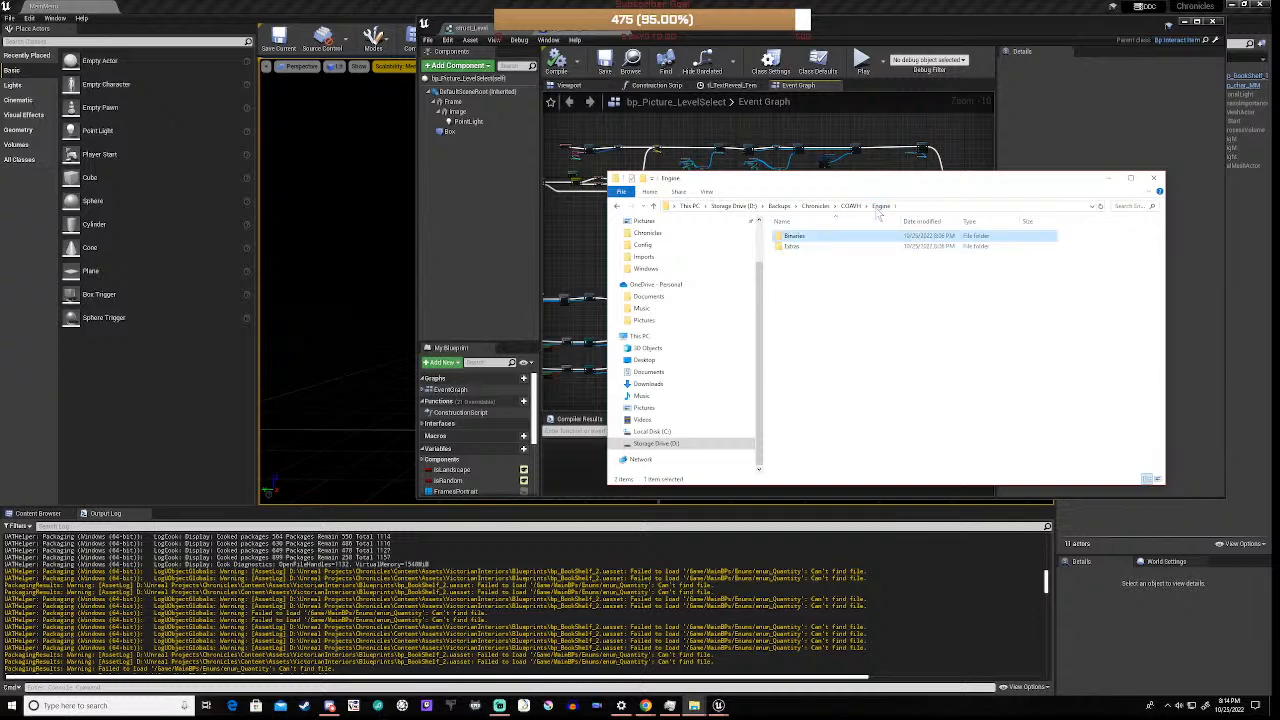
{"action": "key", "text": "alt+Left"}
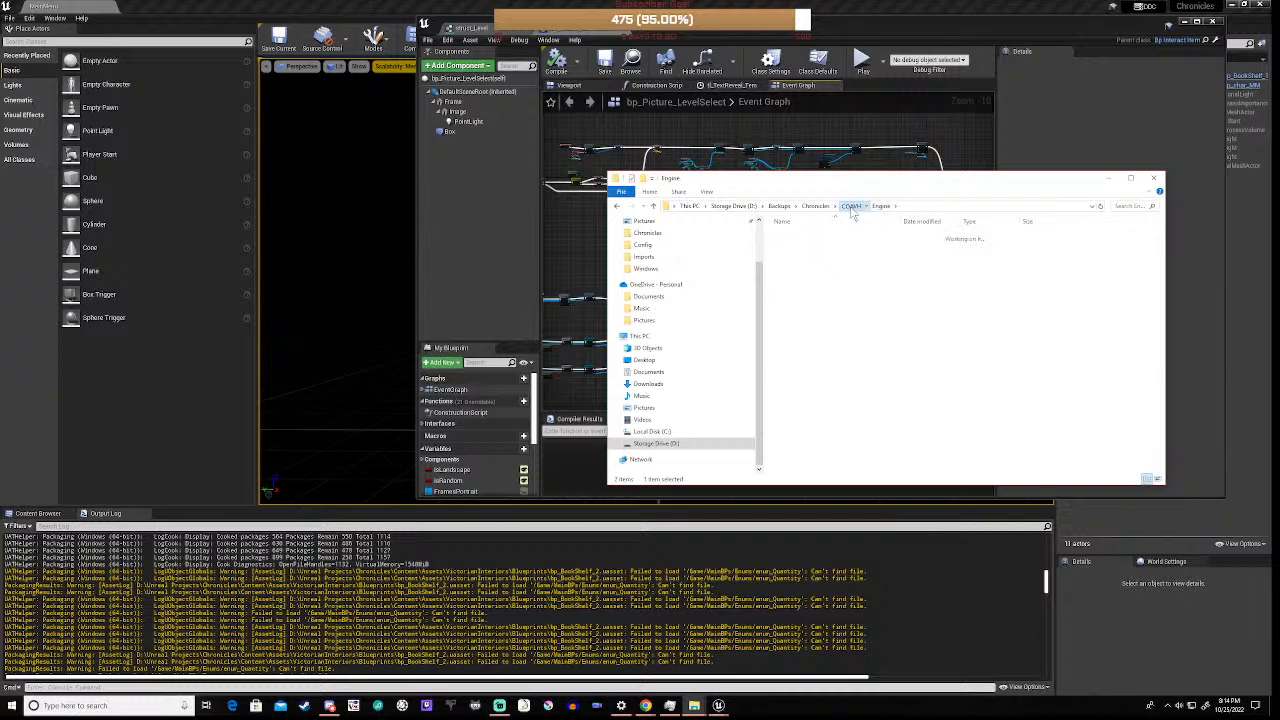
- Examine the Win64 binaries of the packaged Chronicles build, return to the Chronicles backup folder and minimize File Explorer
{"action": "double_click", "coordinate": [800, 236]}
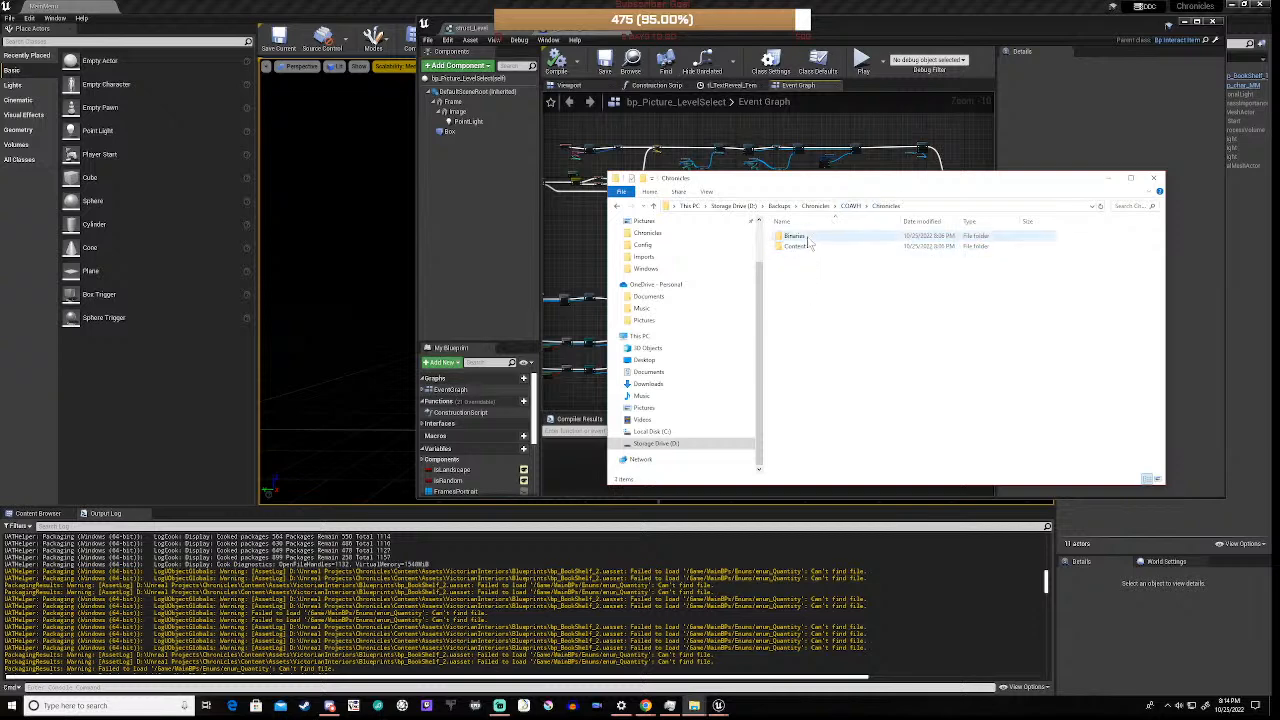
{"action": "double_click", "coordinate": [808, 238]}
{"action": "double_click", "coordinate": [812, 240]}
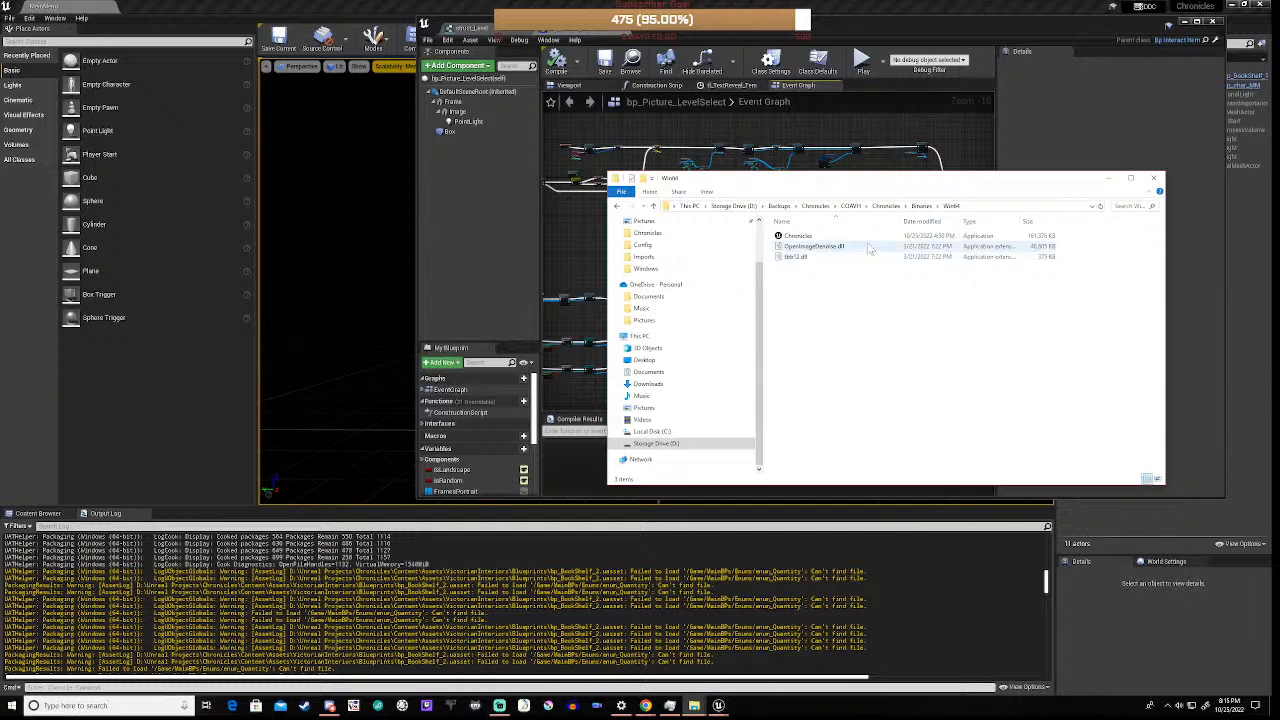
{"action": "left_click", "coordinate": [814, 206]}
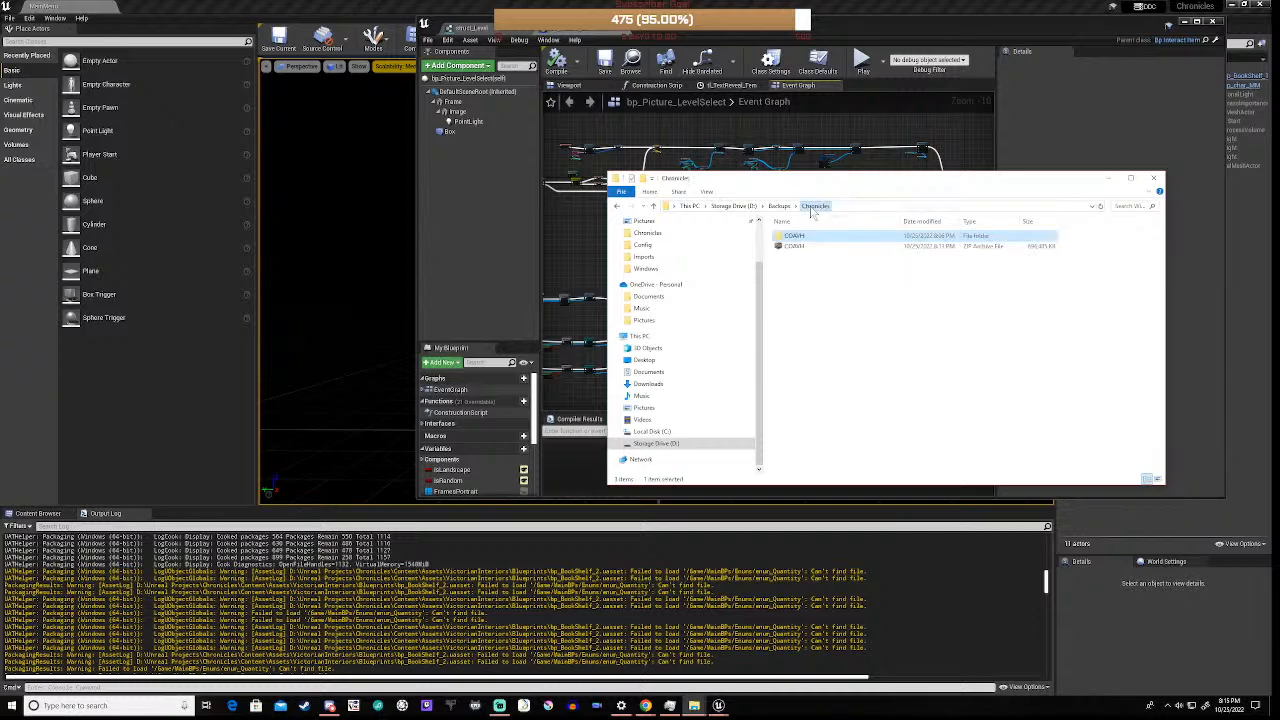
{"action": "left_click", "coordinate": [855, 343]}
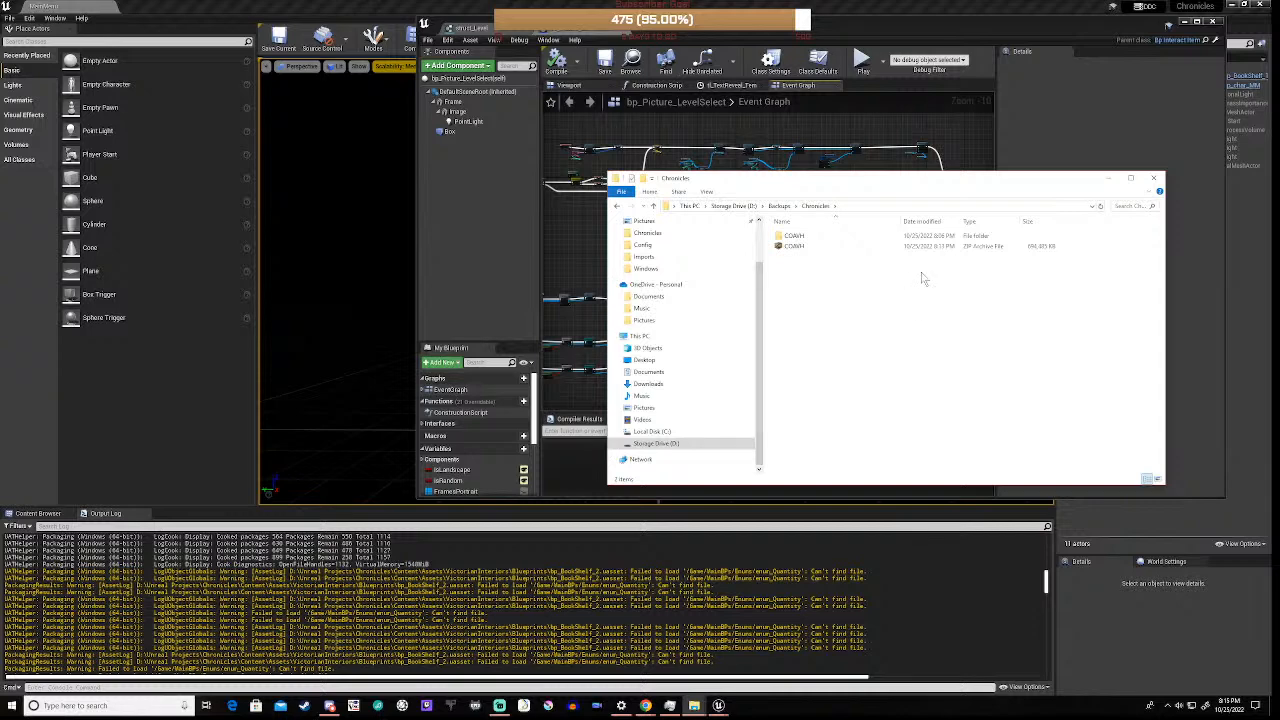
{"action": "left_click", "coordinate": [1107, 183]}
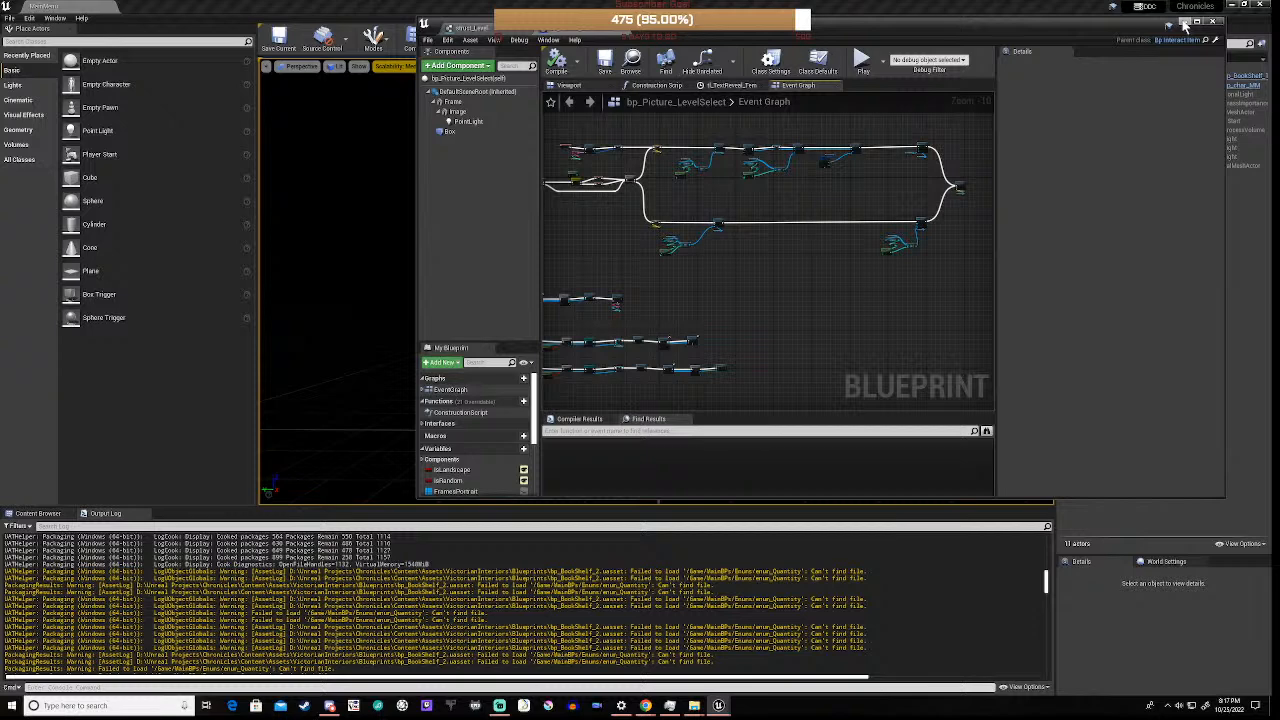
- Bring up the Content Browser and shift the upper node group in bp_Picture_LevelSelect's event graph slightly up and left, repositioning the blueprint window
{"action": "left_click", "coordinate": [38, 513]}
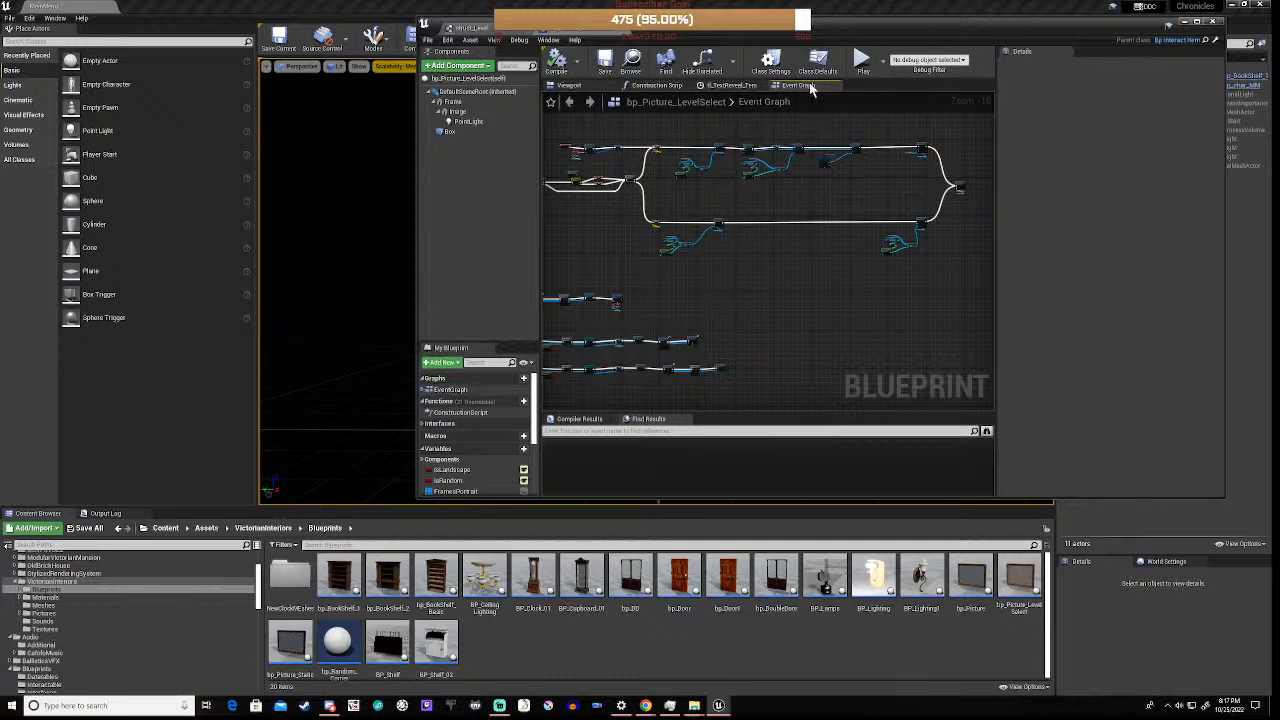
{"action": "left_click_drag", "start_coordinate": [914, 23], "coordinate": [750, 120]}
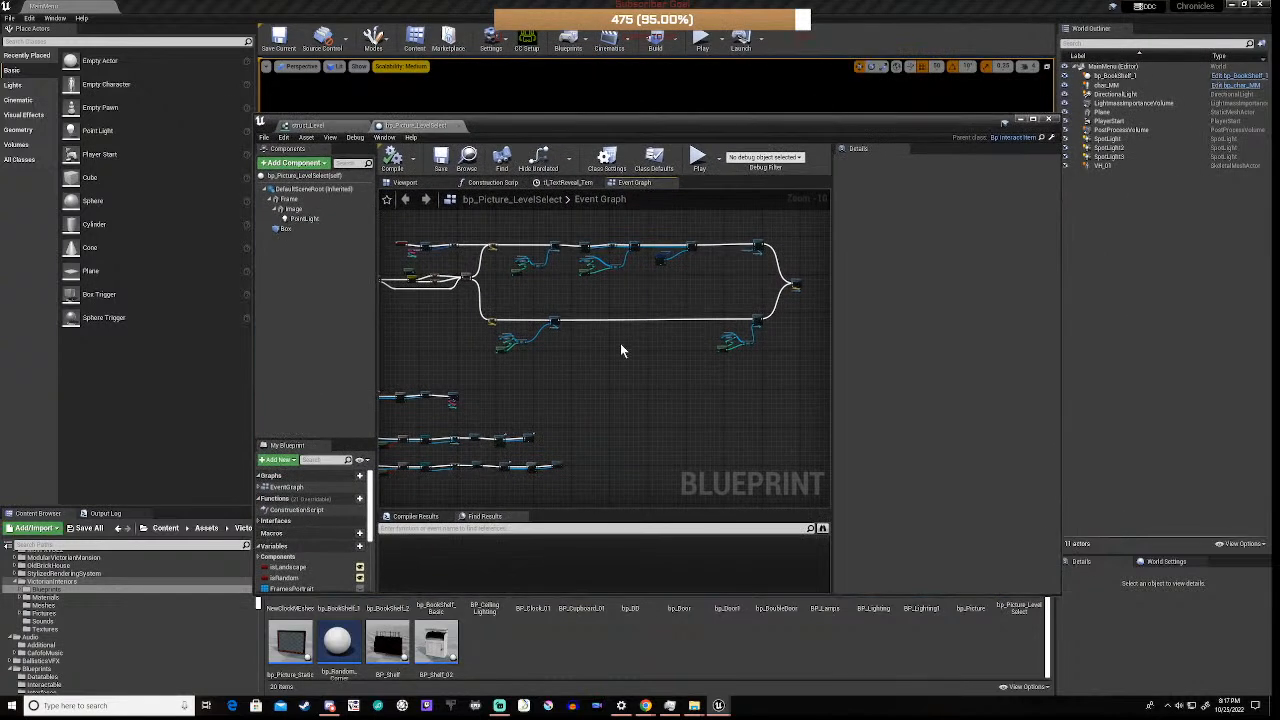
{"action": "scroll", "coordinate": [615, 350], "scroll_direction": "down", "scroll_amount": 2}
{"action": "left_click_drag", "start_coordinate": [409, 265], "coordinate": [740, 372]}
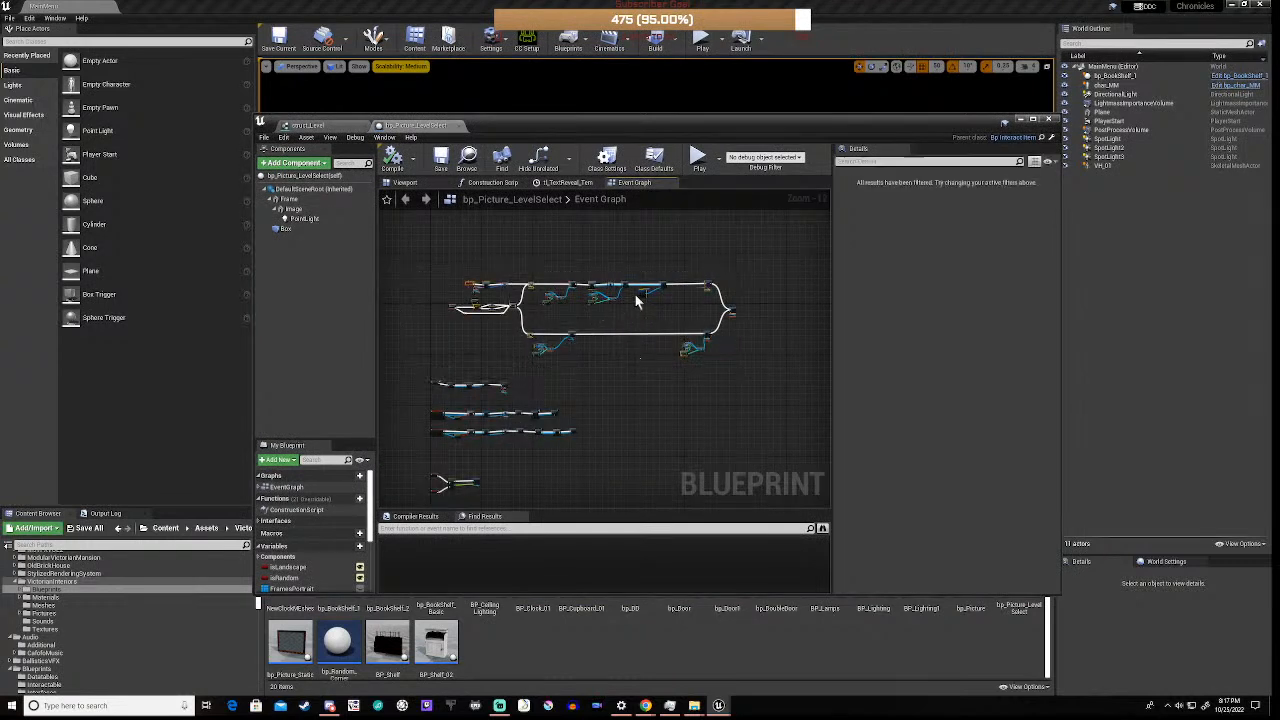
{"action": "left_click_drag", "start_coordinate": [663, 282], "coordinate": [629, 263]}
{"action": "left_click", "coordinate": [675, 373]}
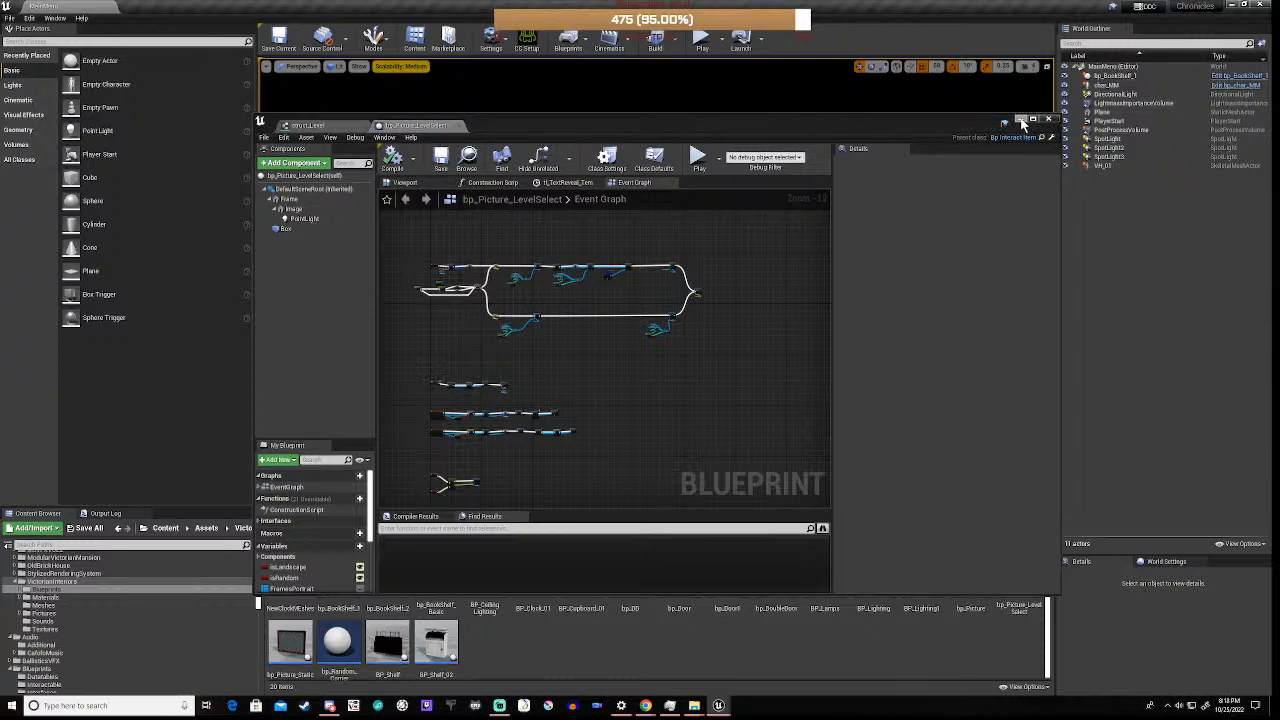
{"action": "left_click", "coordinate": [873, 117]}
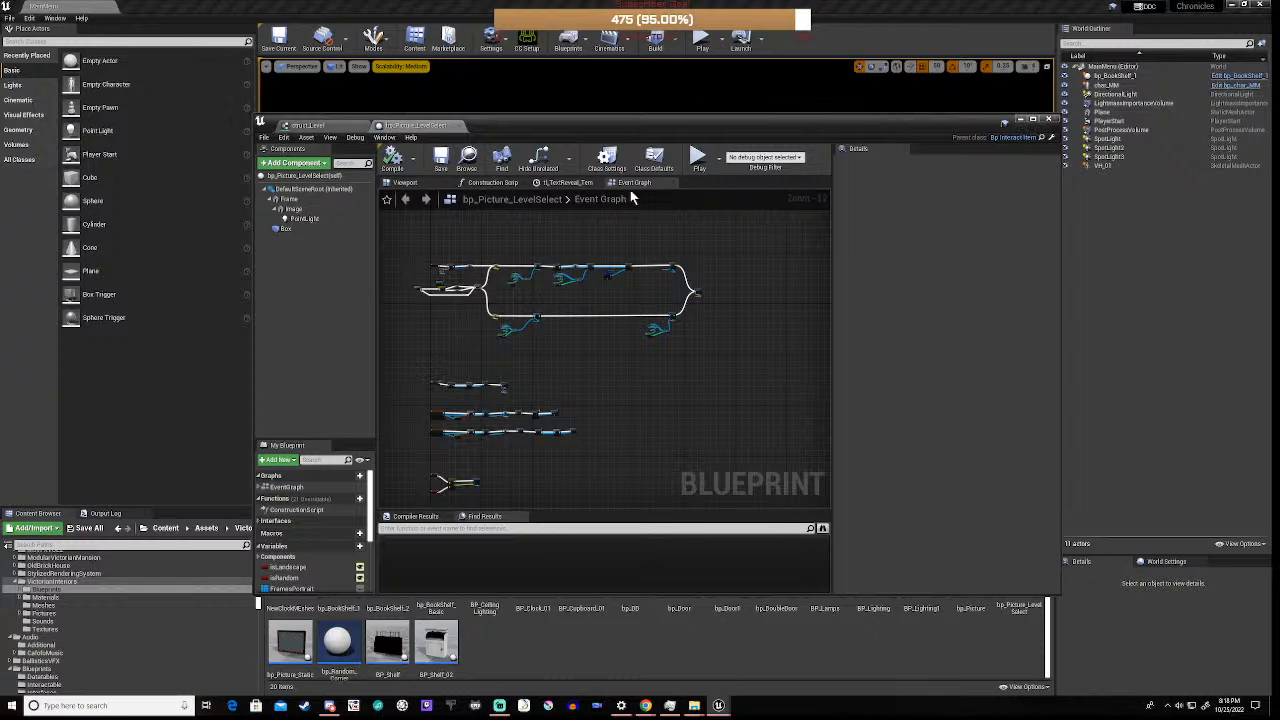
{"action": "left_click_drag", "start_coordinate": [605, 121], "coordinate": [742, 88]}
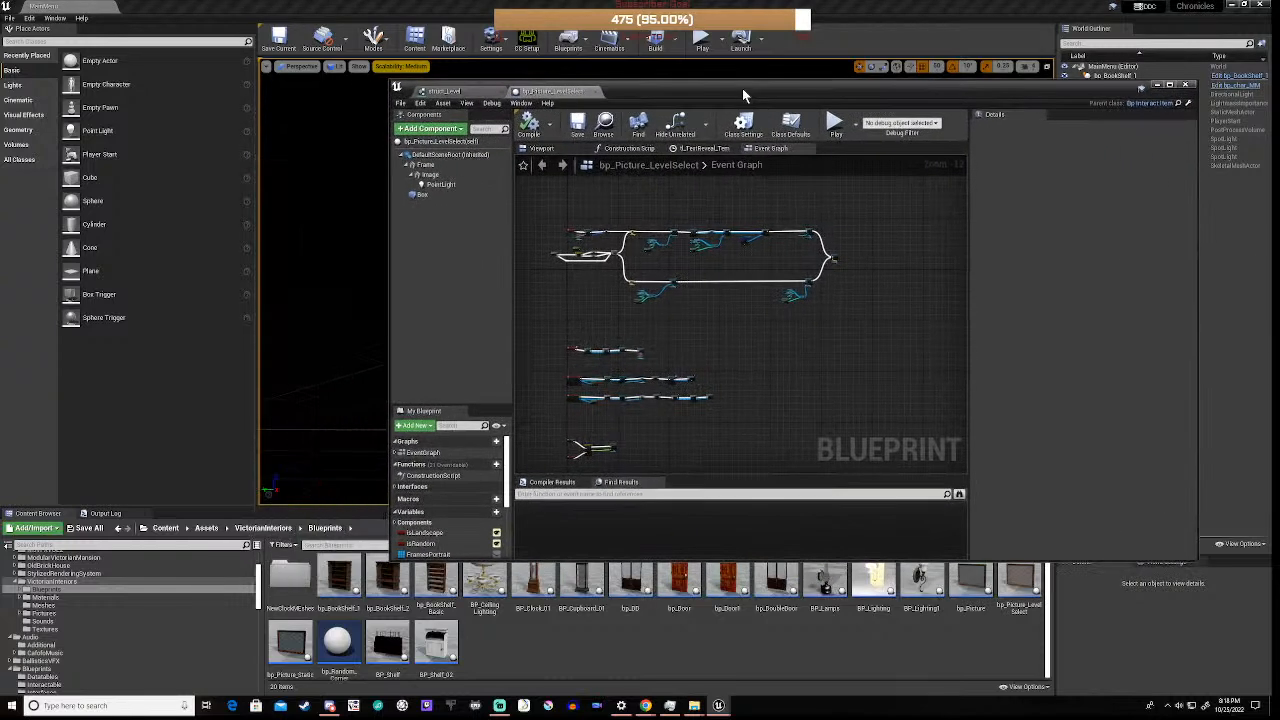
- Check the output log's packaging warnings and open the bp_BookShelf_2 blueprint at its Switch on (bad enum) node
{"action": "left_click", "coordinate": [105, 513]}
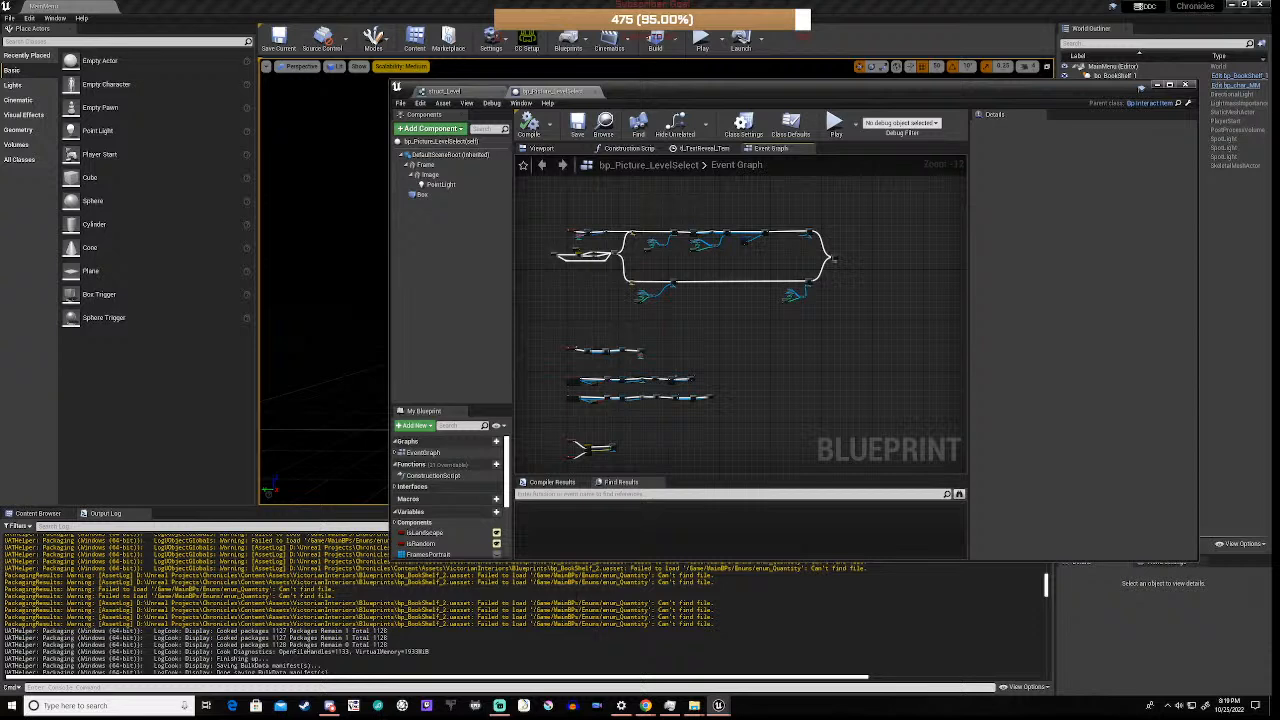
{"action": "left_click", "coordinate": [1157, 89]}
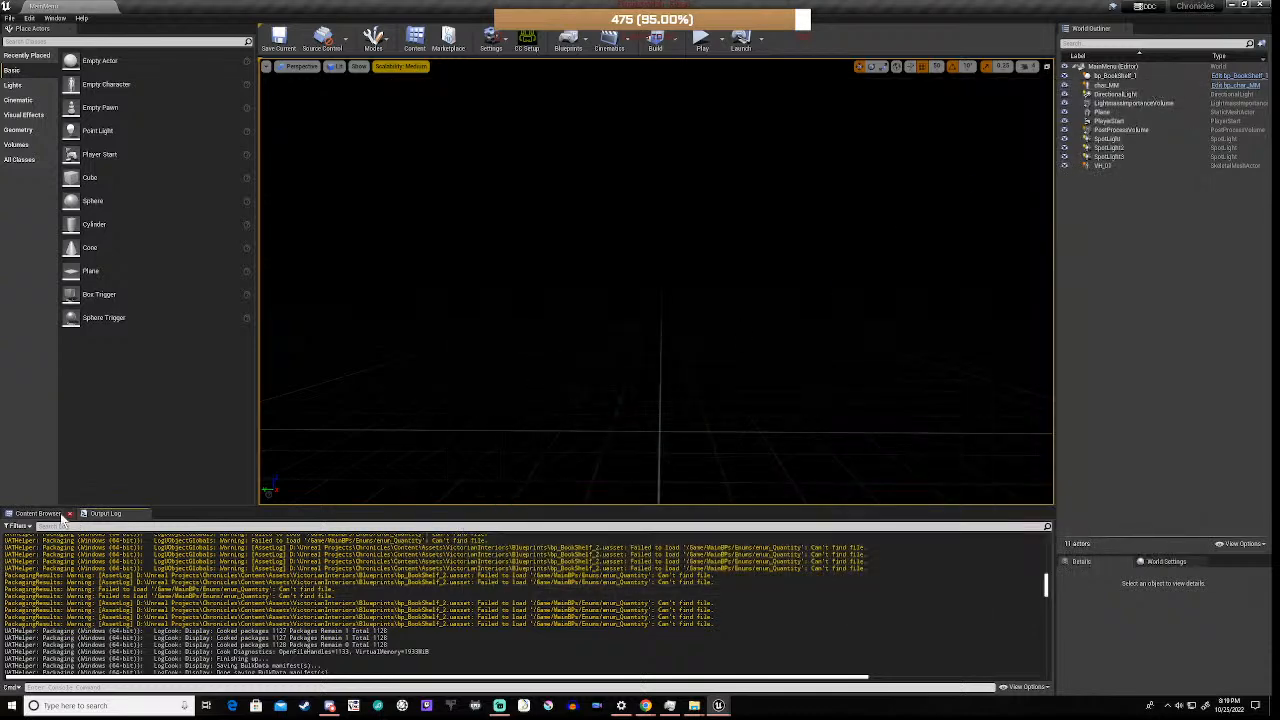
{"action": "left_click", "coordinate": [50, 515]}
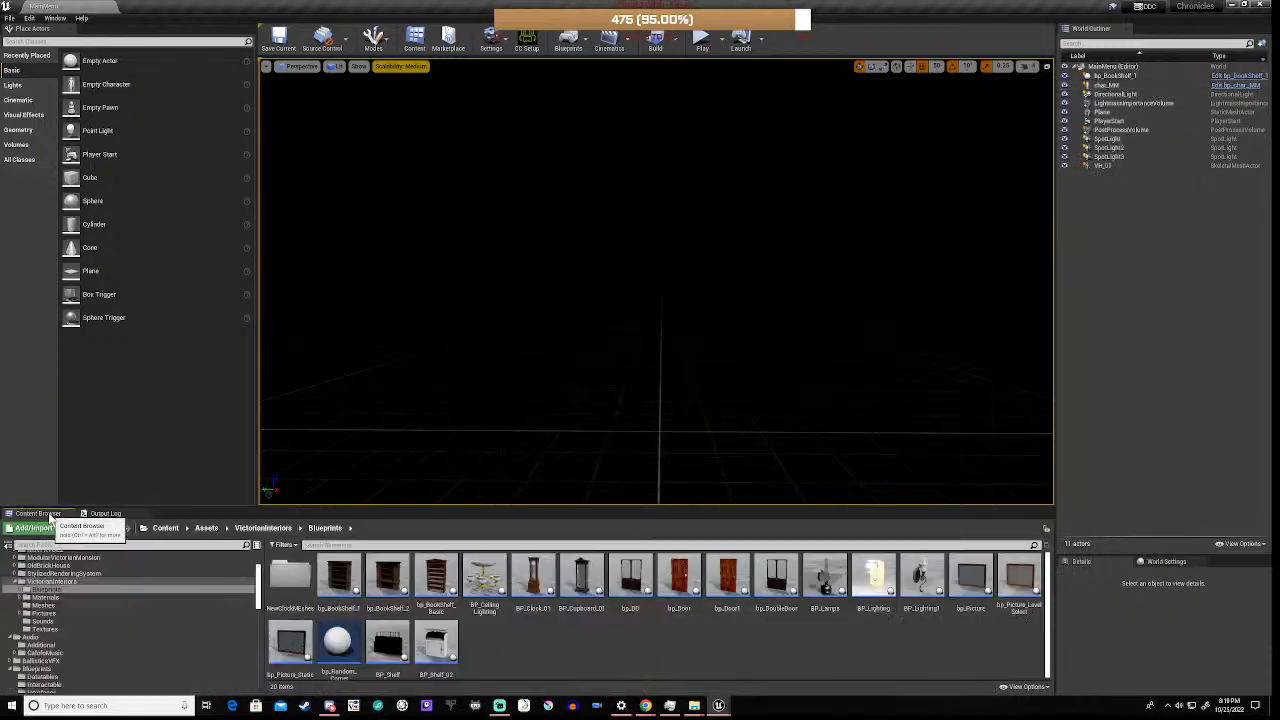
{"action": "double_click", "coordinate": [389, 575]}
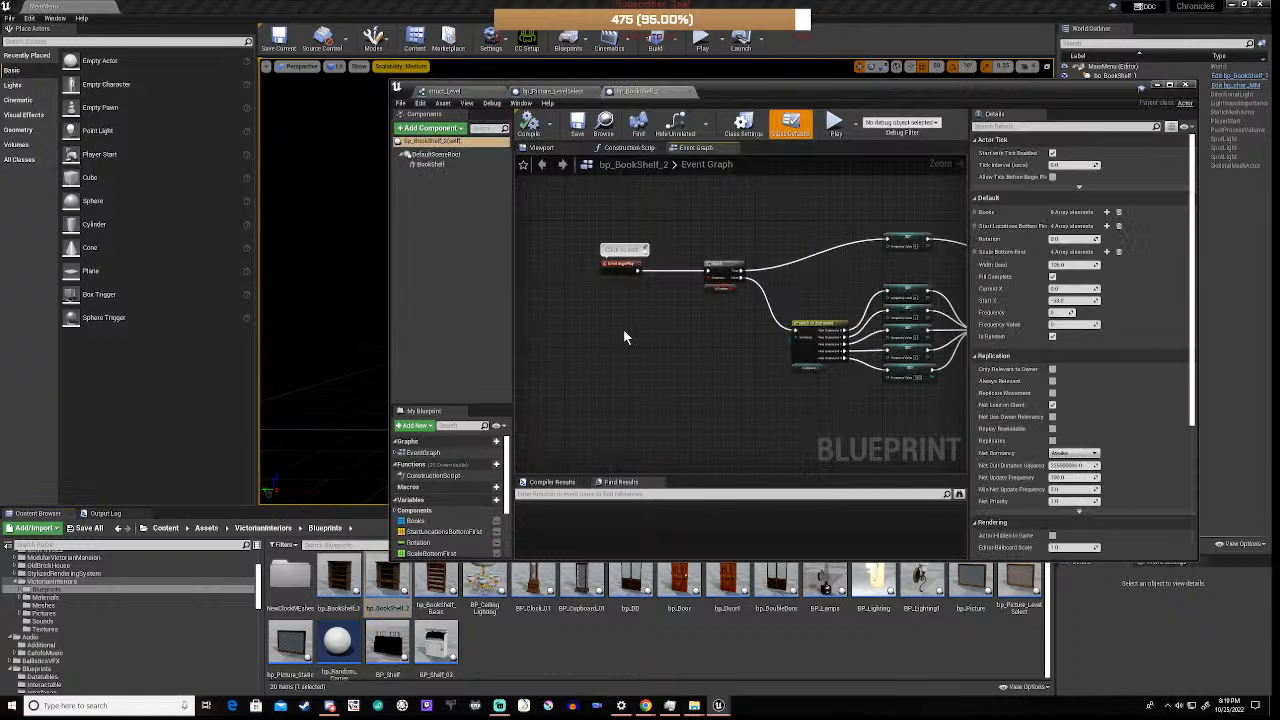
{"action": "scroll", "coordinate": [756, 343], "scroll_direction": "up", "scroll_amount": 3}
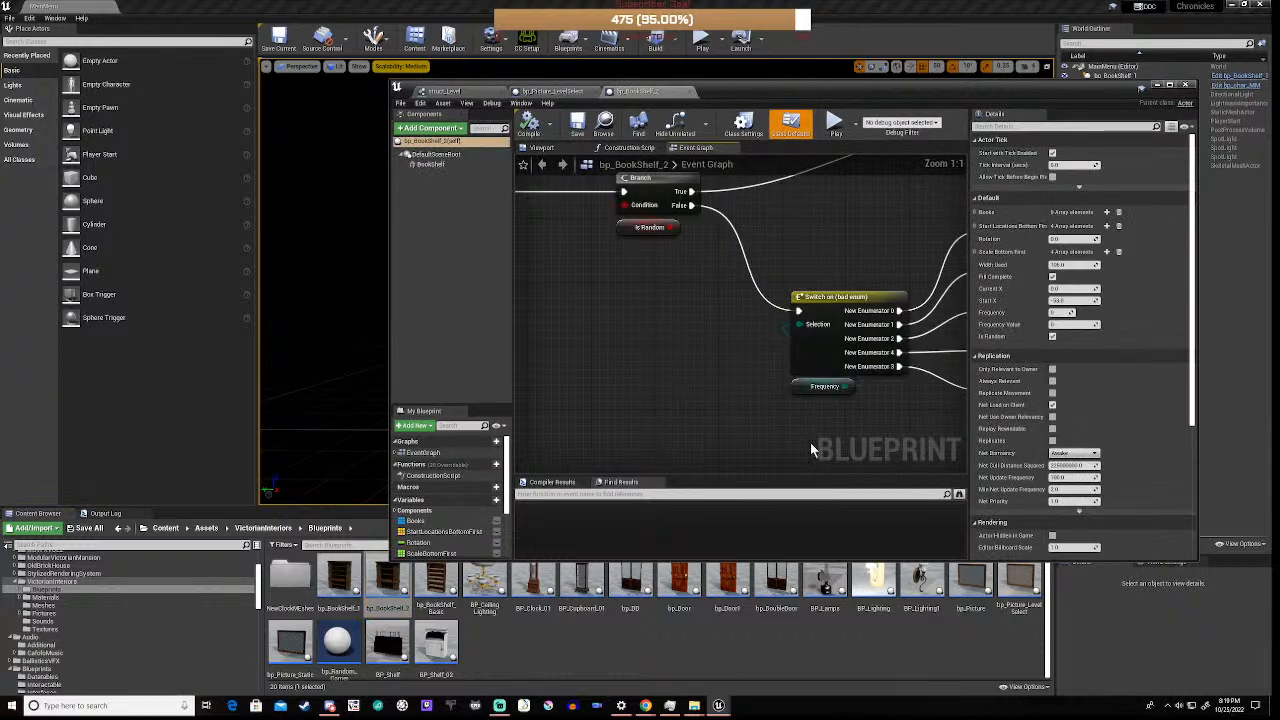
{"action": "right_click_drag", "start_coordinate": [810, 442], "coordinate": [694, 449]}
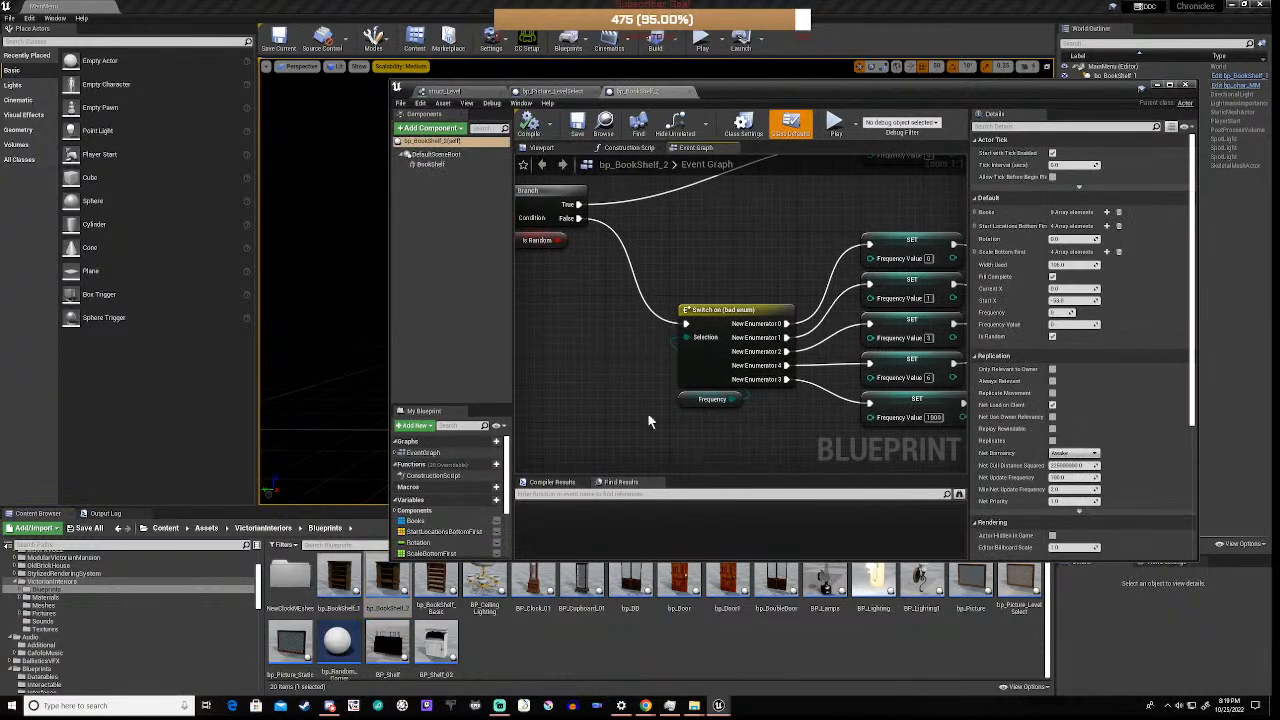
- Change the Frequency variable's type to the E Frequency enum, accept the type change and close the reference search results
{"action": "scroll", "coordinate": [441, 501], "scroll_direction": "down", "scroll_amount": 3}
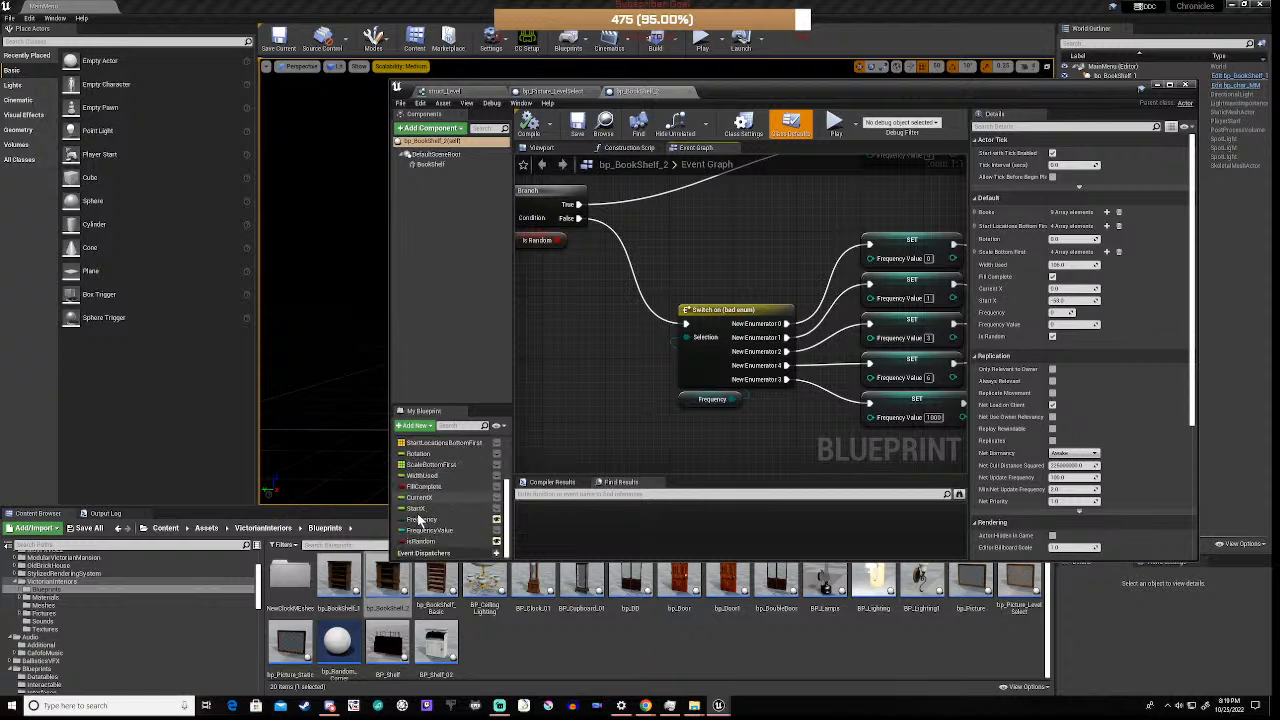
{"action": "left_click", "coordinate": [424, 521]}
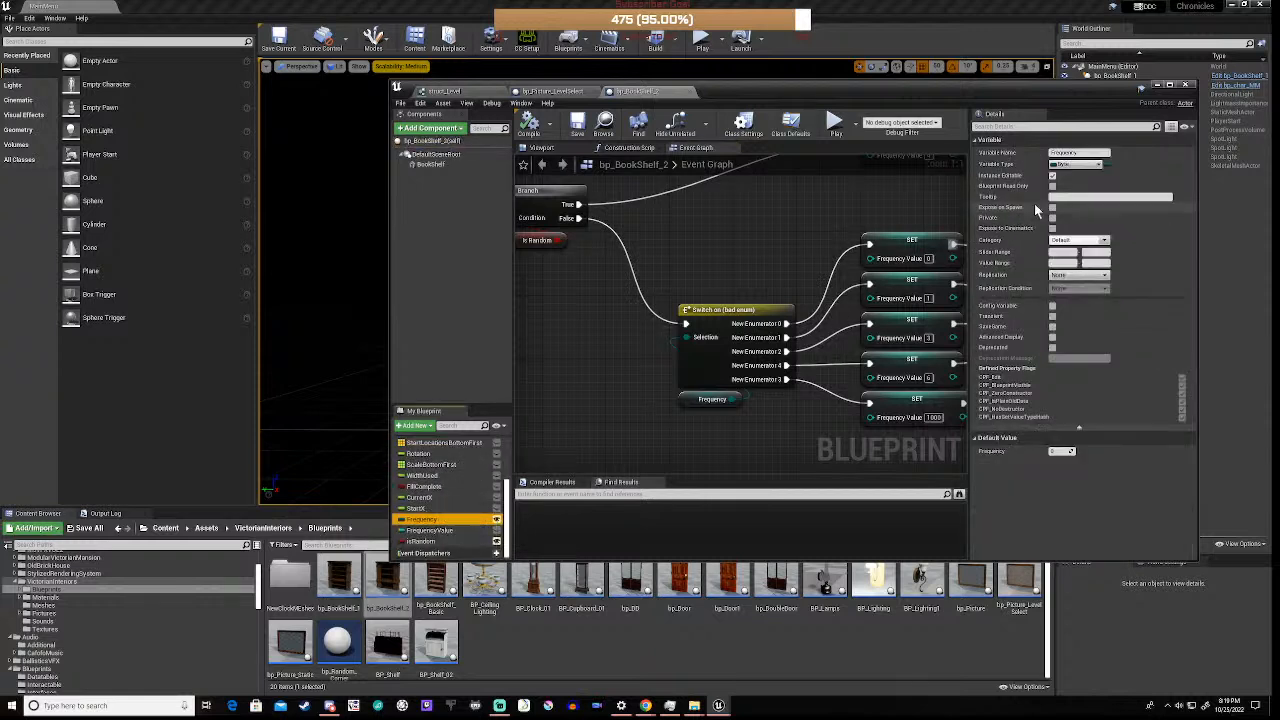
{"action": "left_click", "coordinate": [1072, 165]}
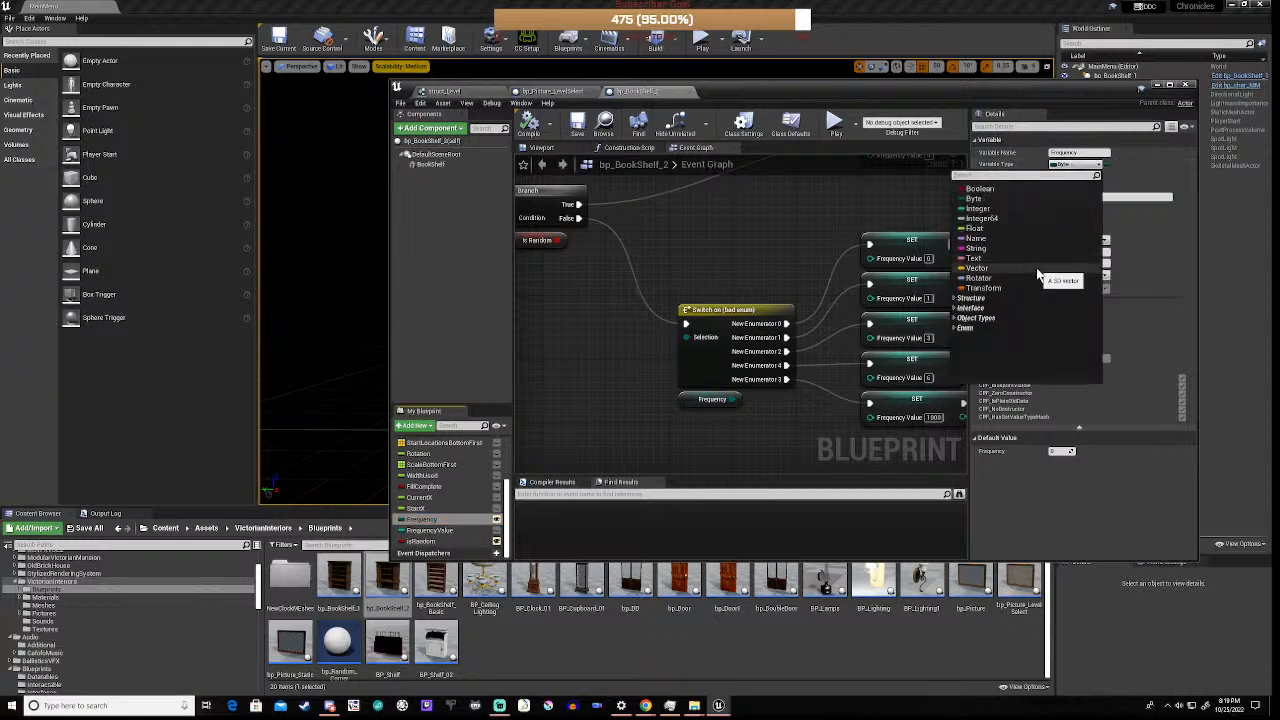
{"action": "type", "text": "fre"}
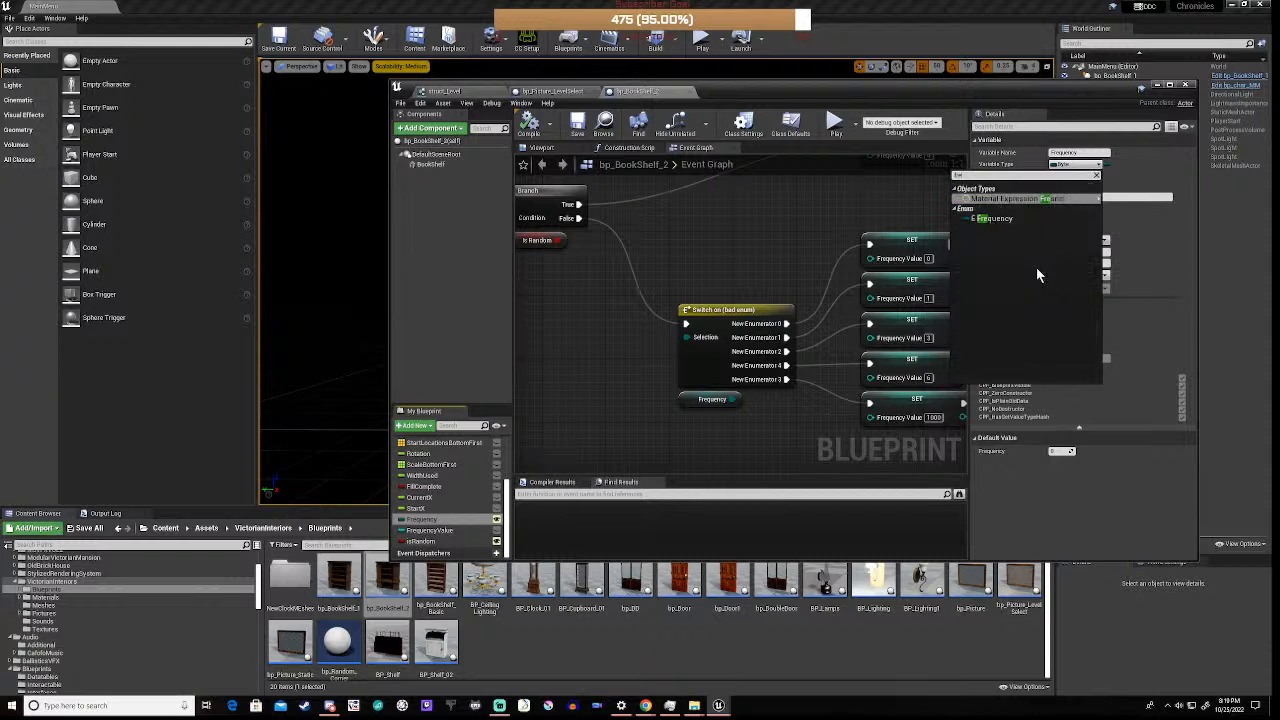
{"action": "left_click", "coordinate": [994, 218]}
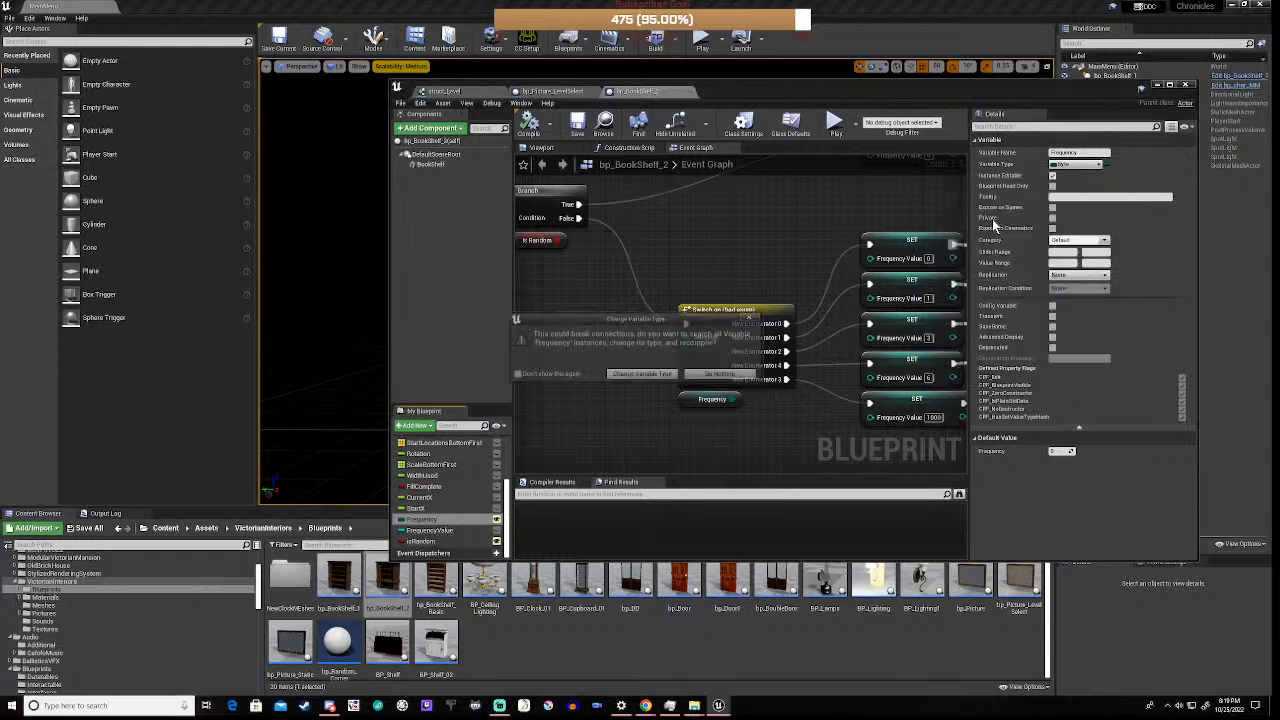
{"action": "left_click", "coordinate": [623, 374]}
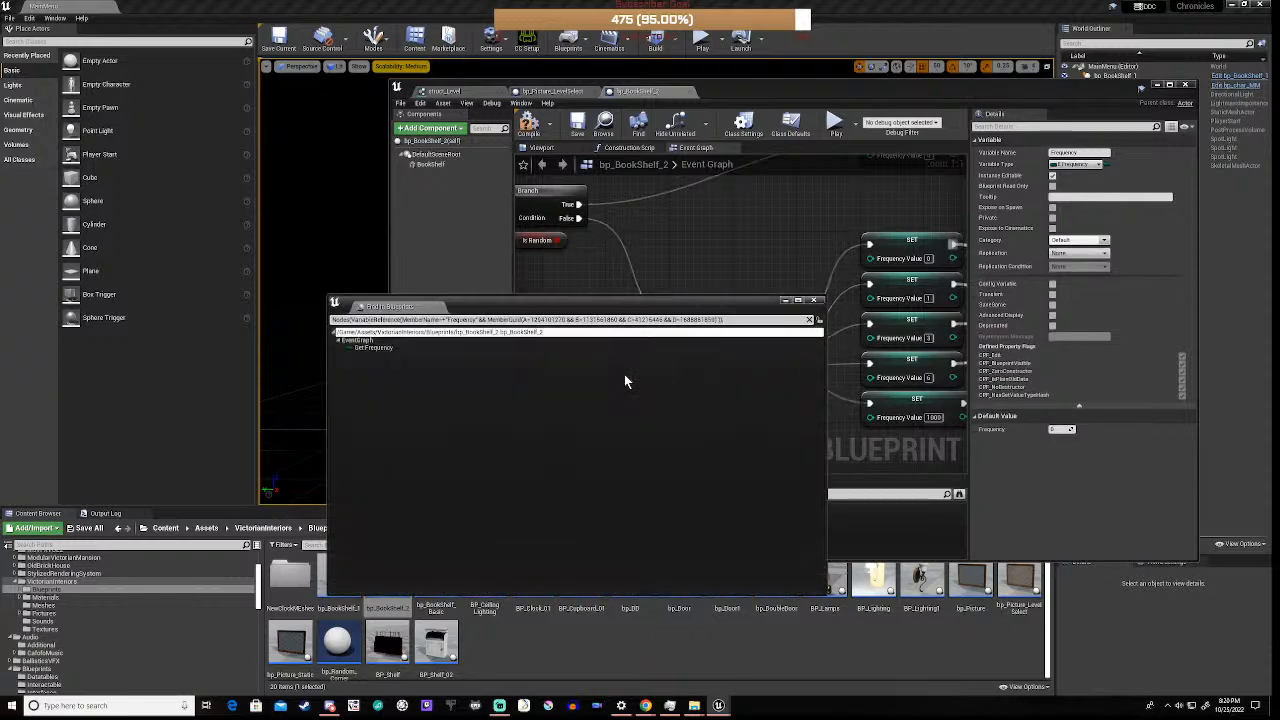
{"action": "left_click", "coordinate": [814, 300]}
- Delete the Switch on (bad enum) node from bp_BookShelf_2's event graph
{"action": "scroll", "coordinate": [785, 280], "scroll_direction": "down", "scroll_amount": 3}
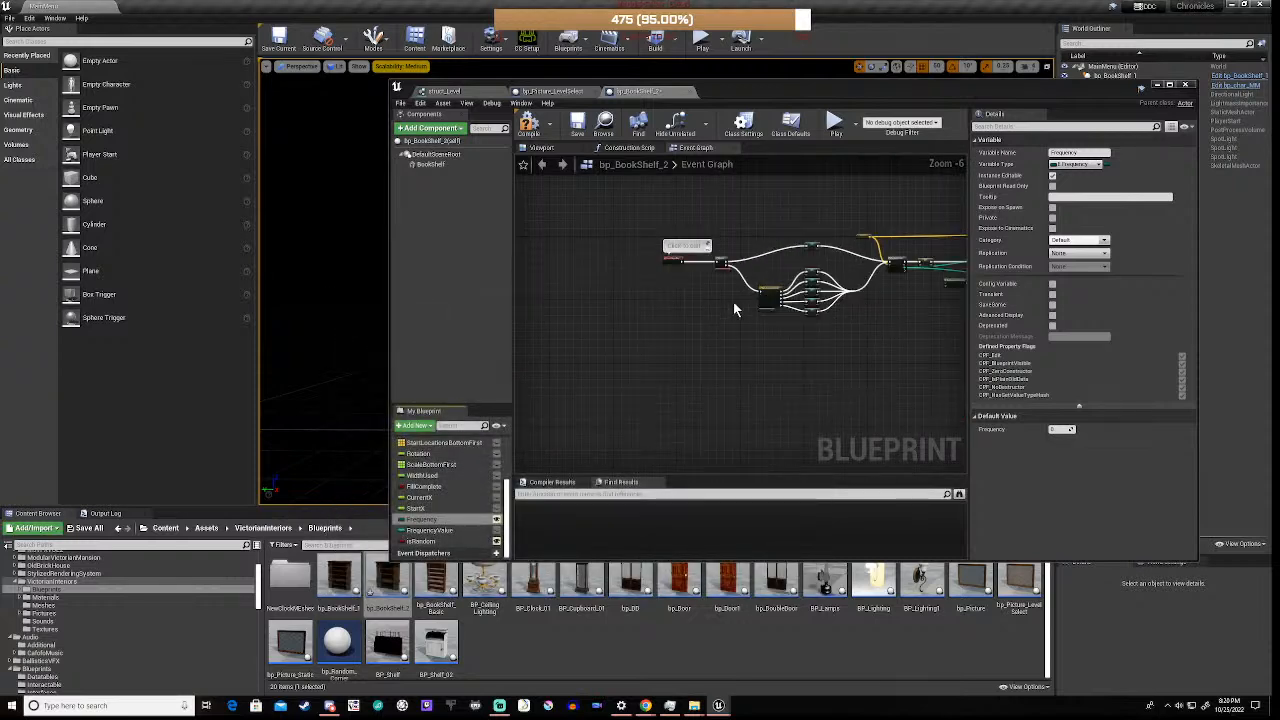
{"action": "scroll", "coordinate": [736, 300], "scroll_direction": "up", "scroll_amount": 4}
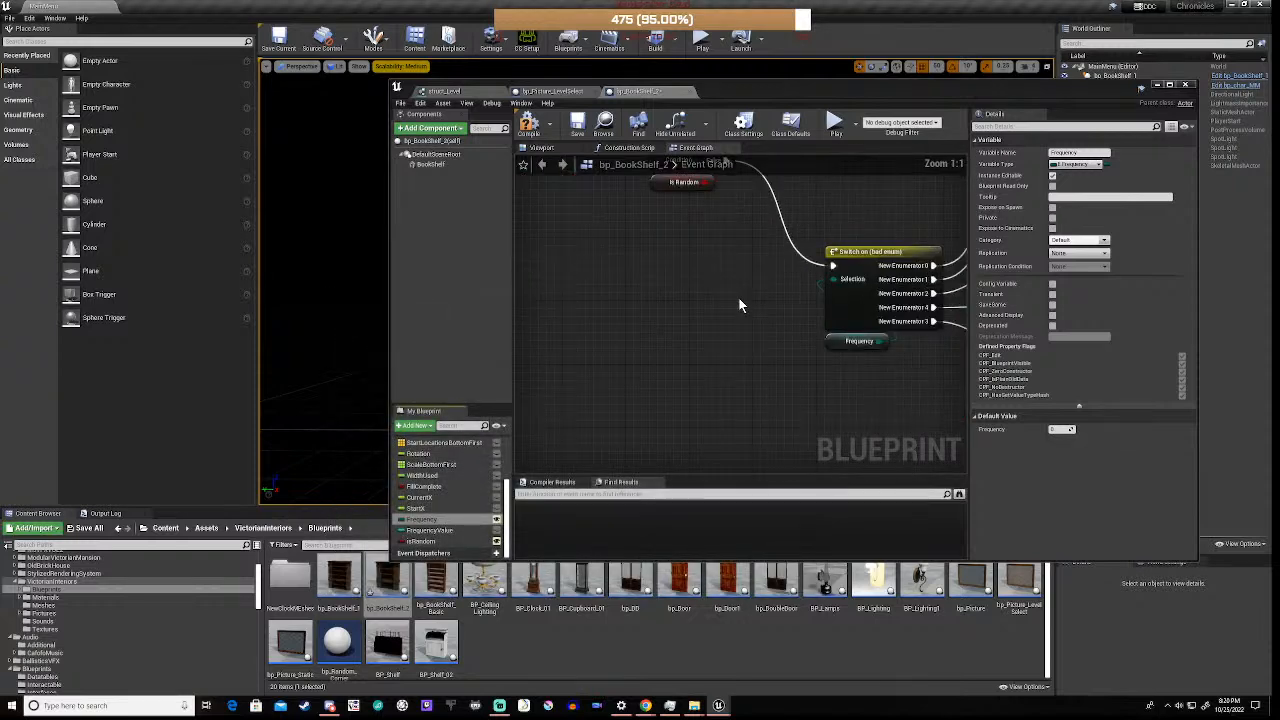
{"action": "left_click", "coordinate": [884, 252]}
{"action": "key", "text": "Delete"}
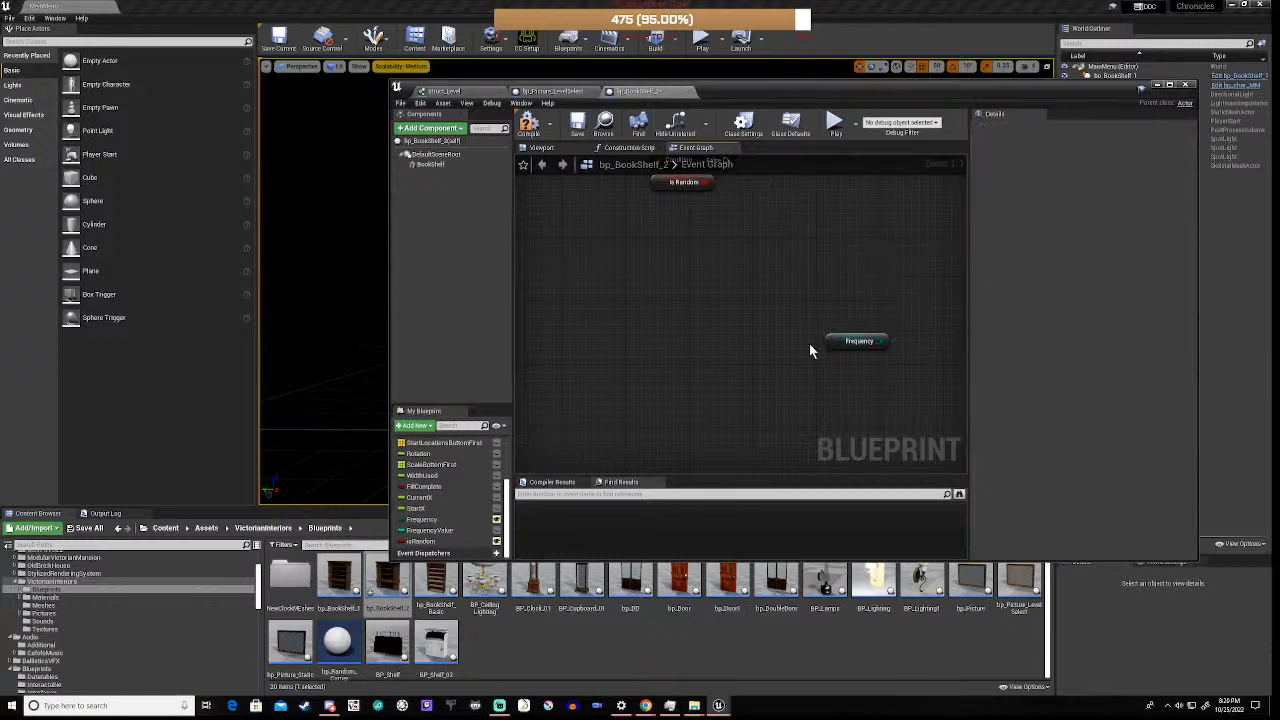
- Add a Switch on eFrequency node driven by the Frequency variable and place it just above the Frequency node, facing the five SET nodes
{"action": "right_click_drag", "start_coordinate": [810, 350], "coordinate": [640, 412]}
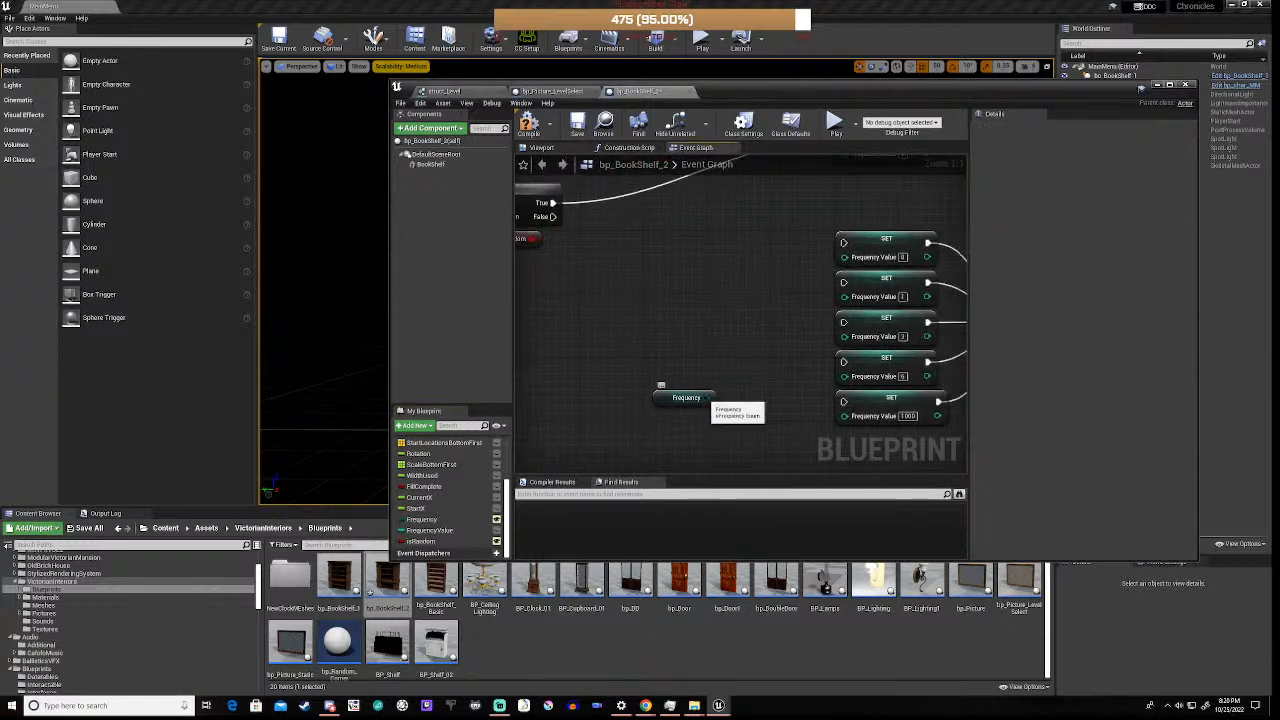
{"action": "left_click_drag", "start_coordinate": [711, 398], "coordinate": [707, 349]}
{"action": "type", "text": "swi"}
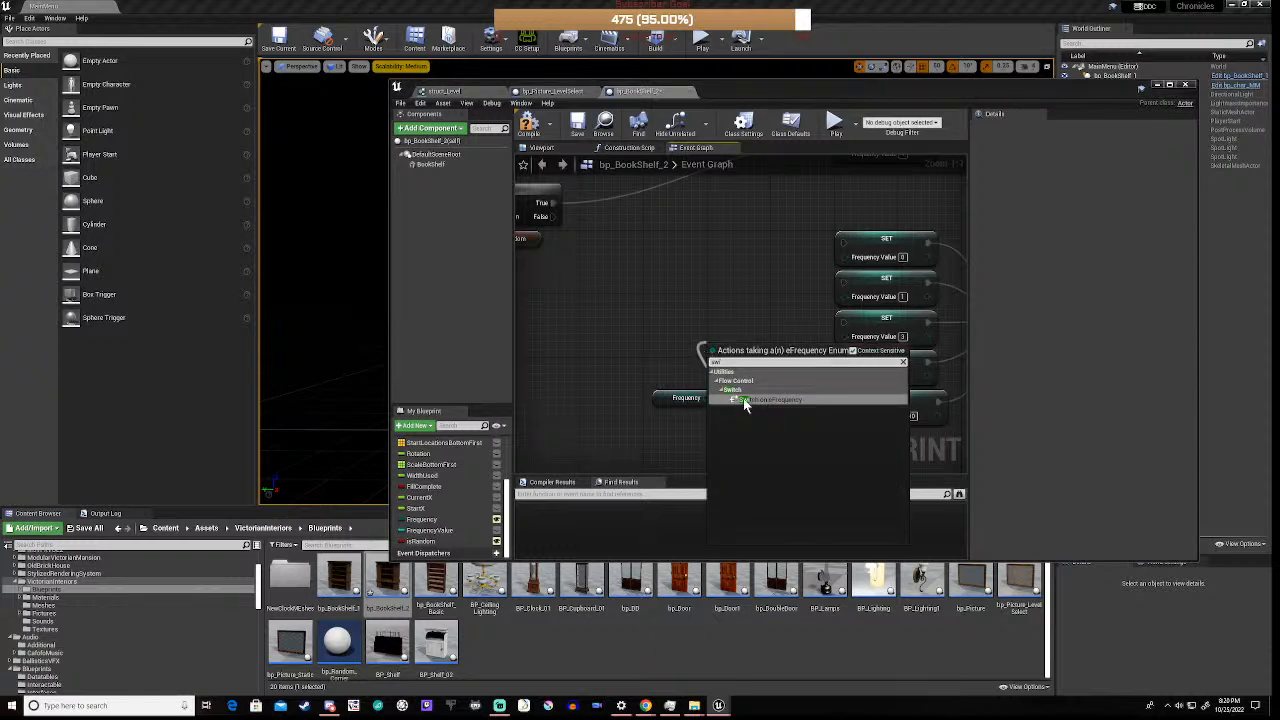
{"action": "left_click", "coordinate": [745, 400]}
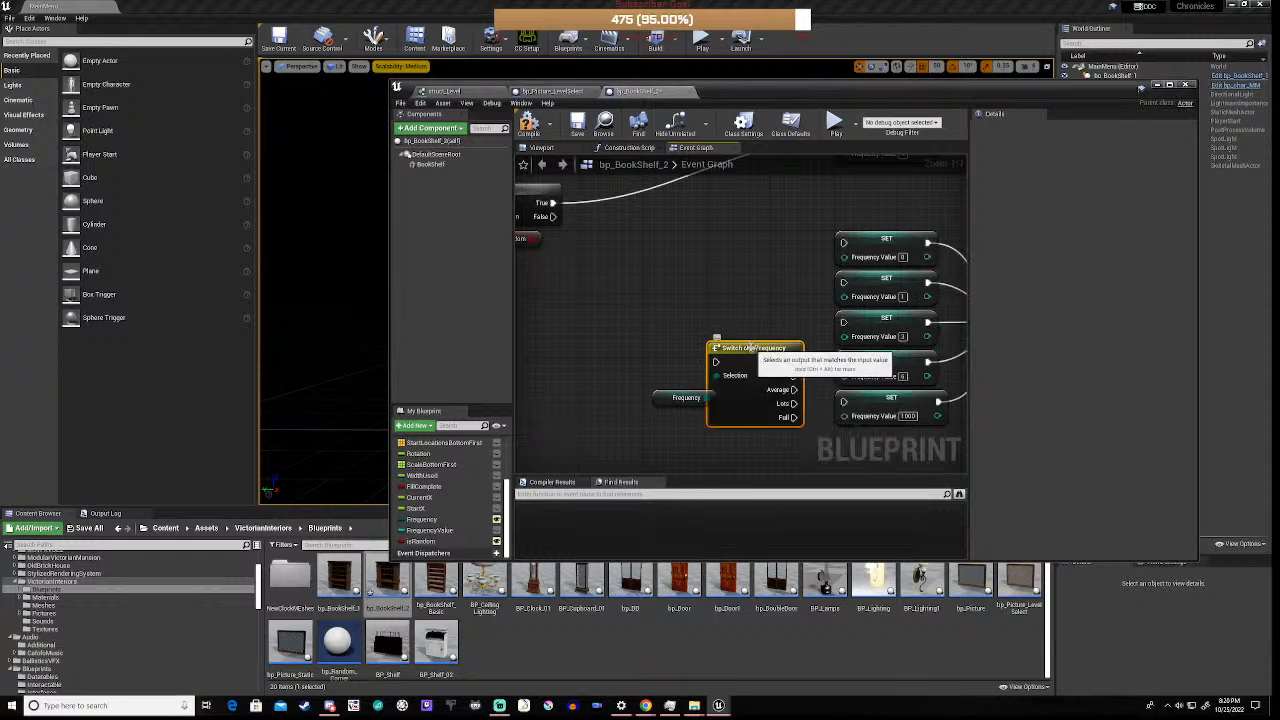
{"action": "left_click_drag", "start_coordinate": [750, 351], "coordinate": [648, 320]}
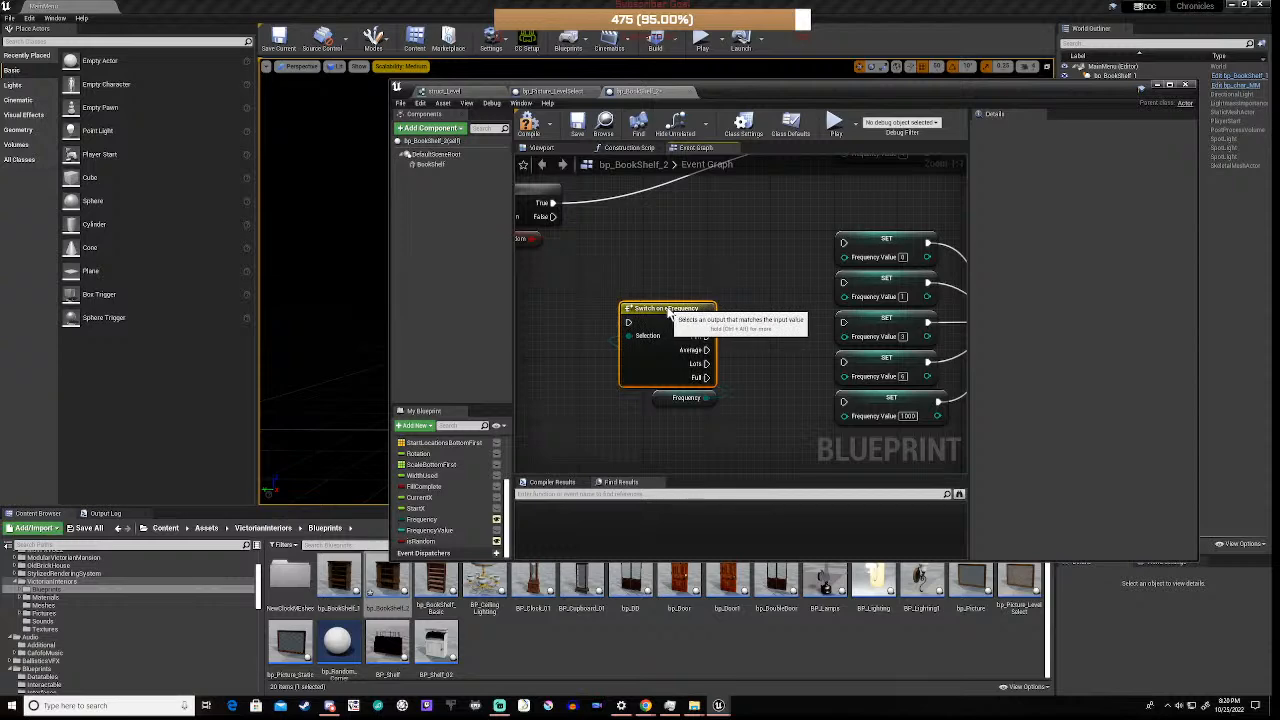
{"action": "left_click", "coordinate": [772, 358]}
- Look over the rest of bp_BookShelf_2's event graph, including the nodes using Frequency Value, and compile the blueprint
{"action": "scroll", "coordinate": [772, 358], "scroll_direction": "down", "scroll_amount": 3}
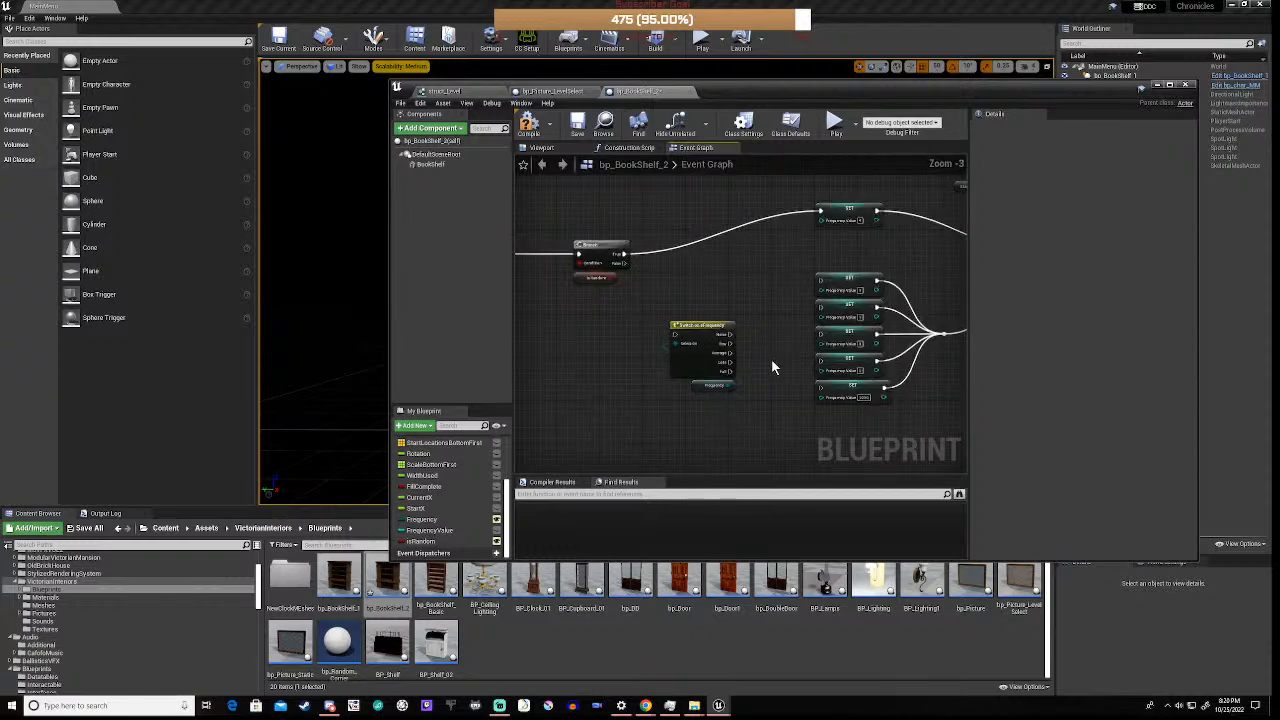
{"action": "scroll", "coordinate": [771, 359], "scroll_direction": "down", "scroll_amount": 3}
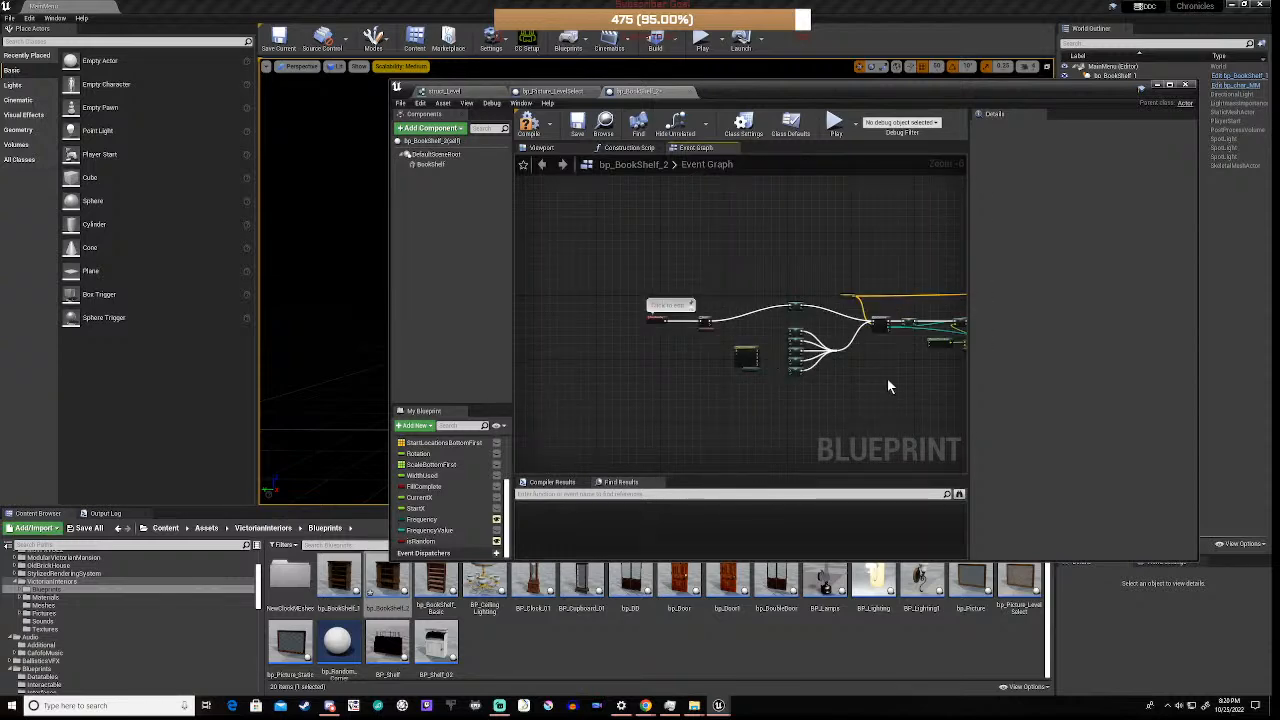
{"action": "right_click_drag", "start_coordinate": [887, 379], "coordinate": [430, 369]}
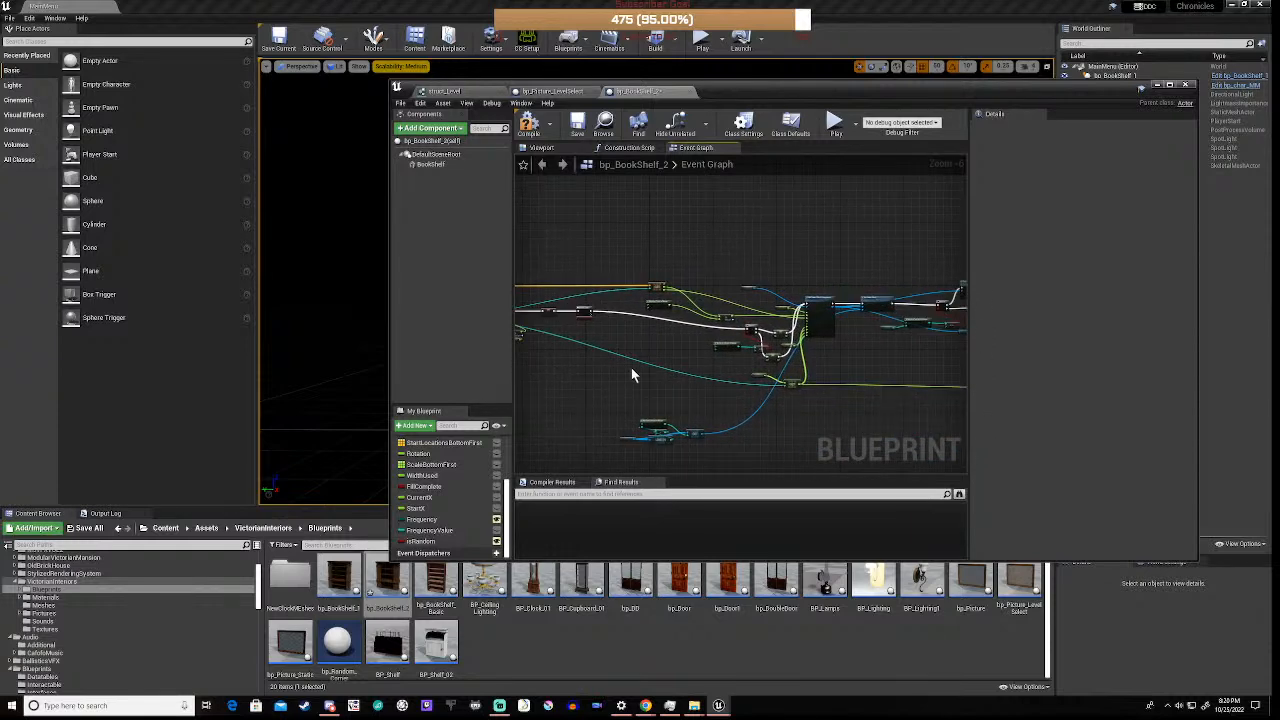
{"action": "right_click_drag", "start_coordinate": [855, 351], "coordinate": [713, 356]}
{"action": "scroll", "coordinate": [753, 342], "scroll_direction": "up", "scroll_amount": 7}
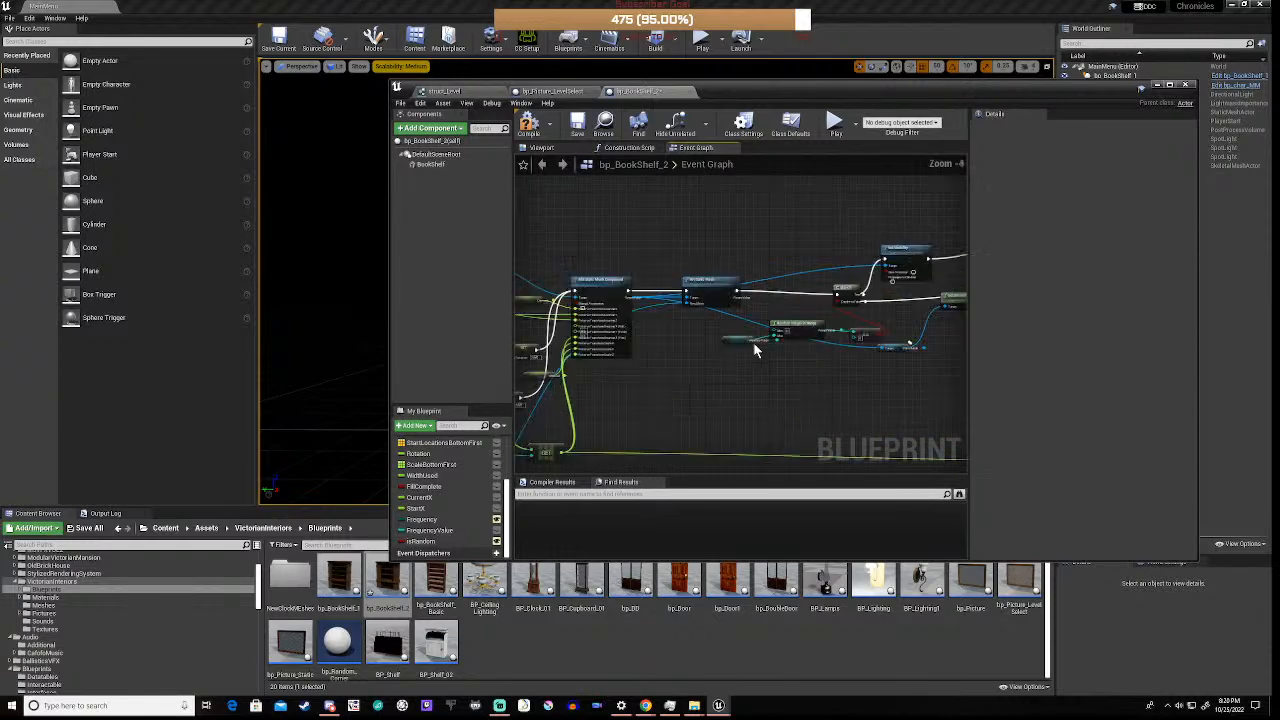
{"action": "scroll", "coordinate": [702, 372], "scroll_direction": "down", "scroll_amount": 3}
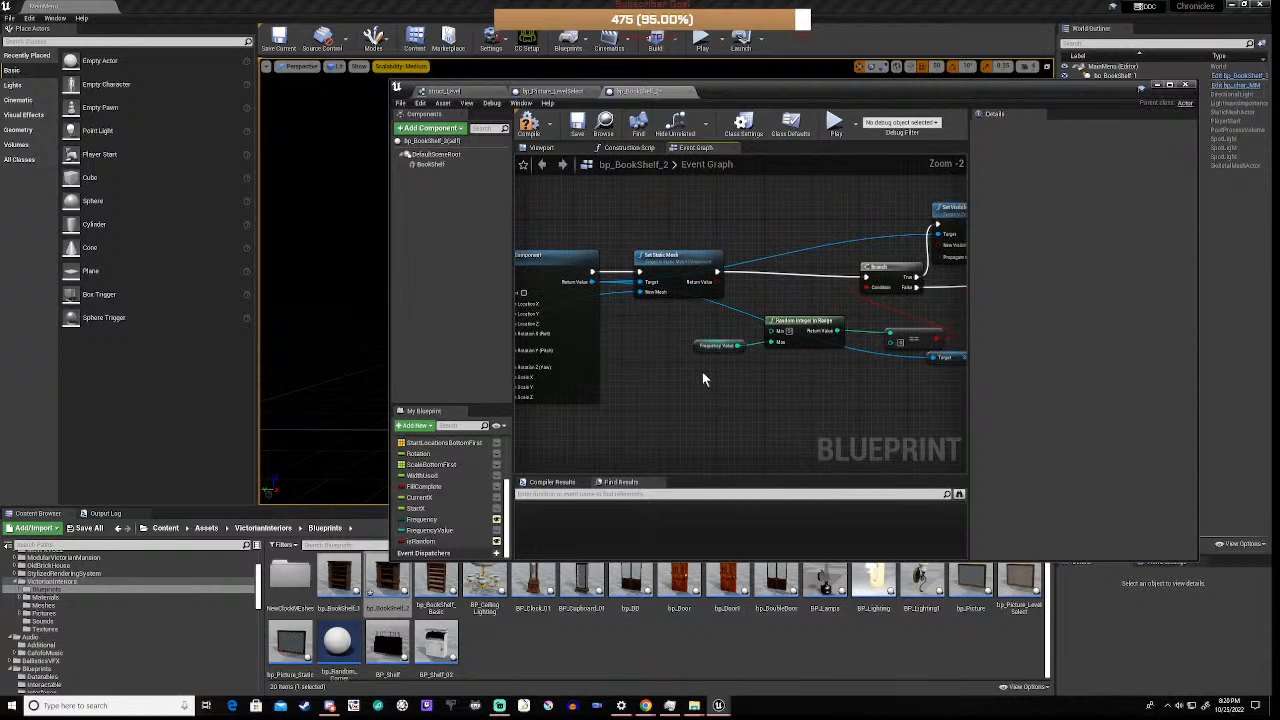
{"action": "scroll", "coordinate": [702, 371], "scroll_direction": "down", "scroll_amount": 2}
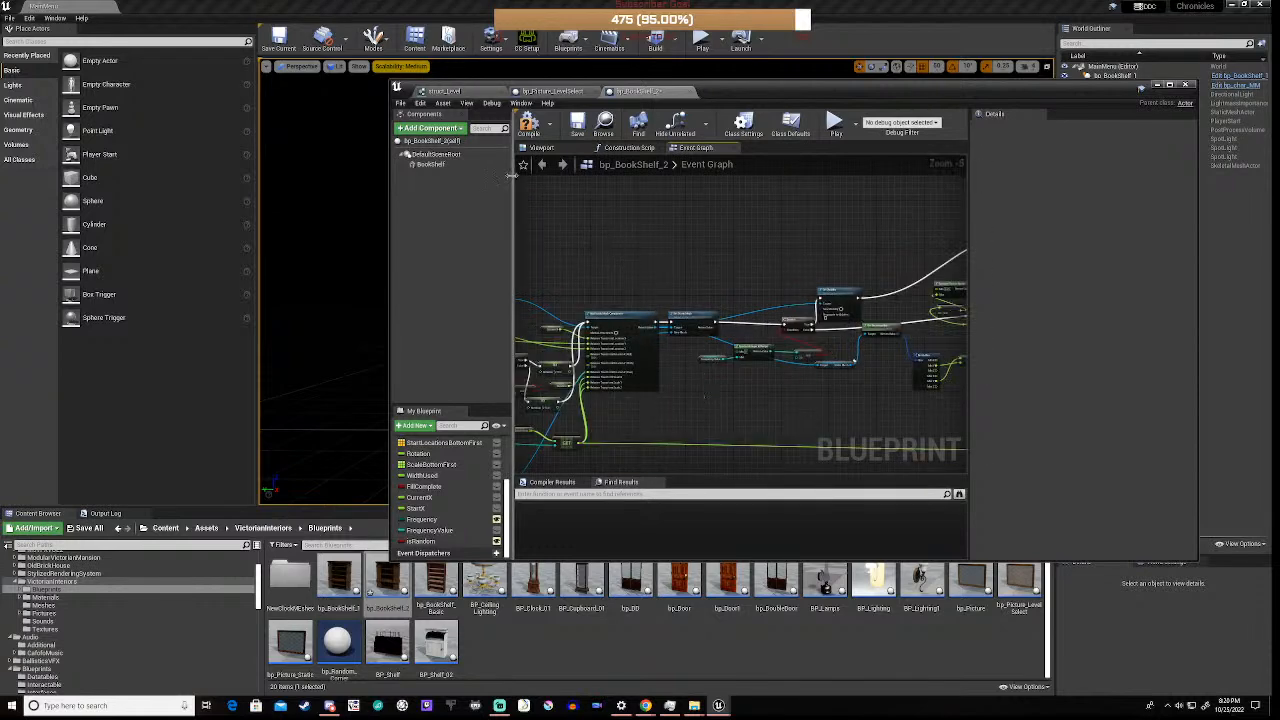
{"action": "left_click", "coordinate": [529, 124]}
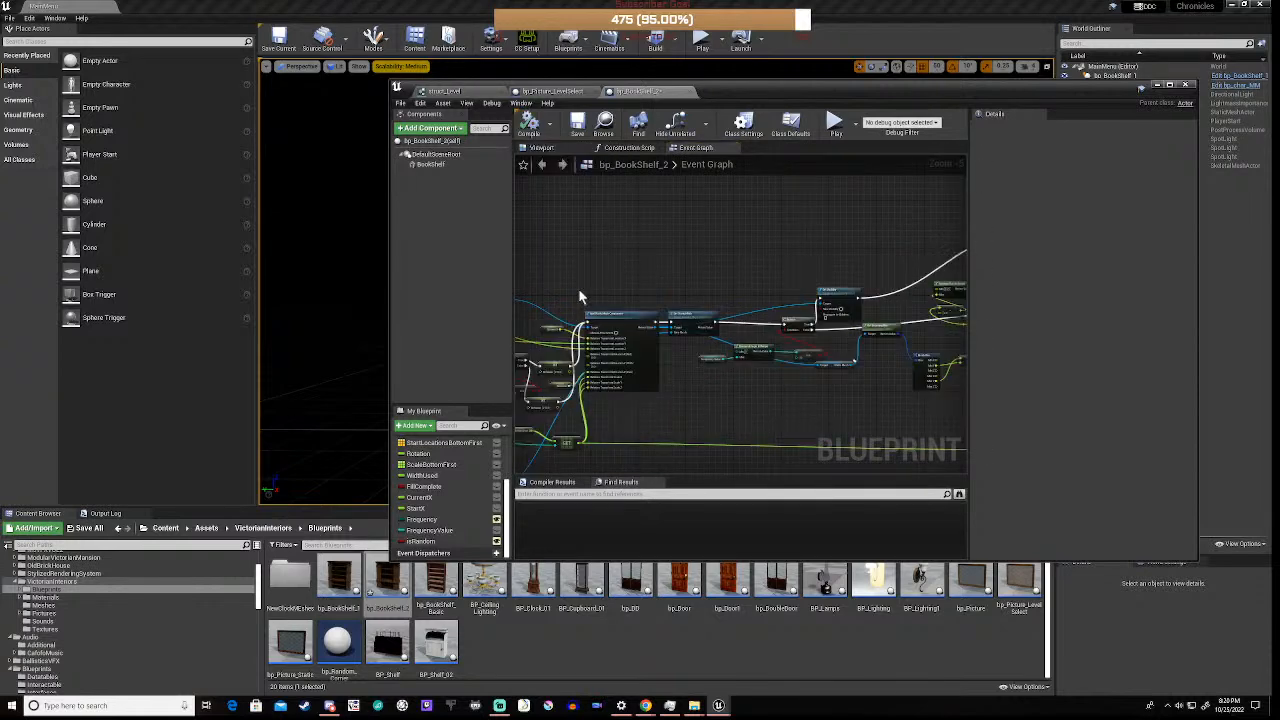
- Open bp_BookShelf_1 for reference and examine how its Switch on eFrequency node is wired and which Frequency Values its SET nodes use
{"action": "right_click_drag", "start_coordinate": [649, 421], "coordinate": [842, 412]}
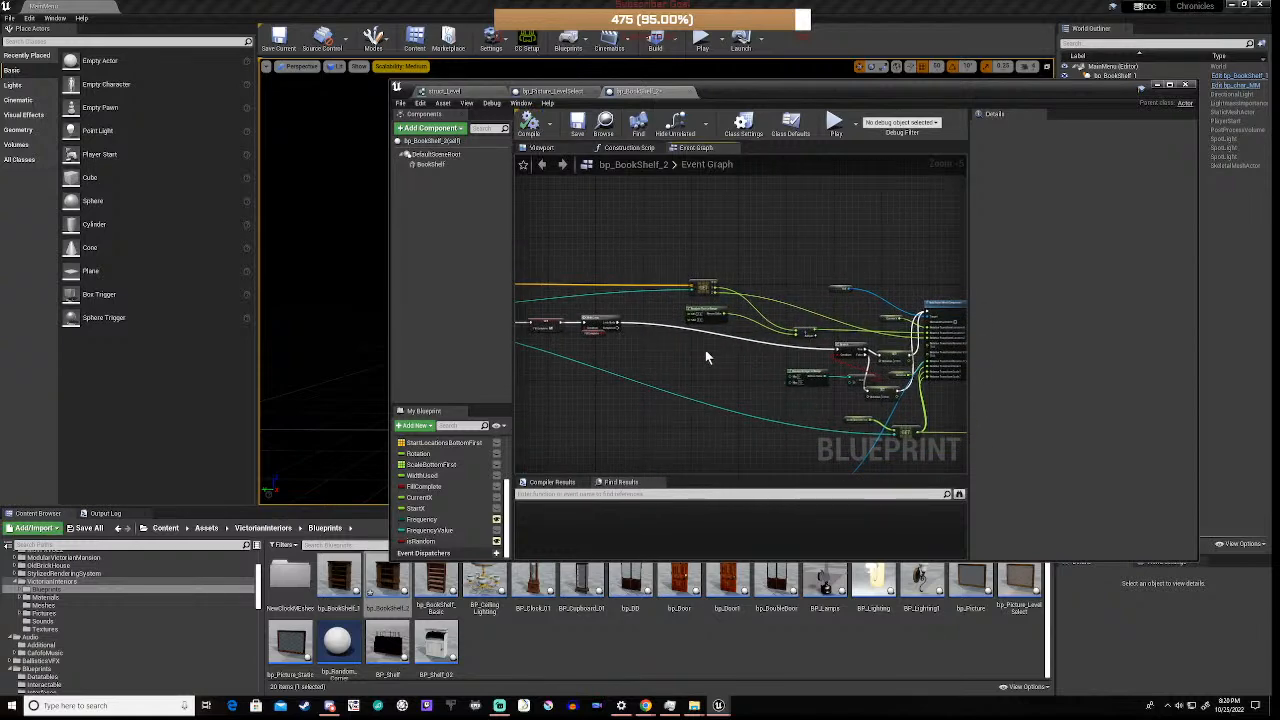
{"action": "scroll", "coordinate": [693, 335], "scroll_direction": "up", "scroll_amount": 6}
{"action": "right_click_drag", "start_coordinate": [623, 373], "coordinate": [966, 363]}
{"action": "scroll", "coordinate": [836, 377], "scroll_direction": "down", "scroll_amount": 3}
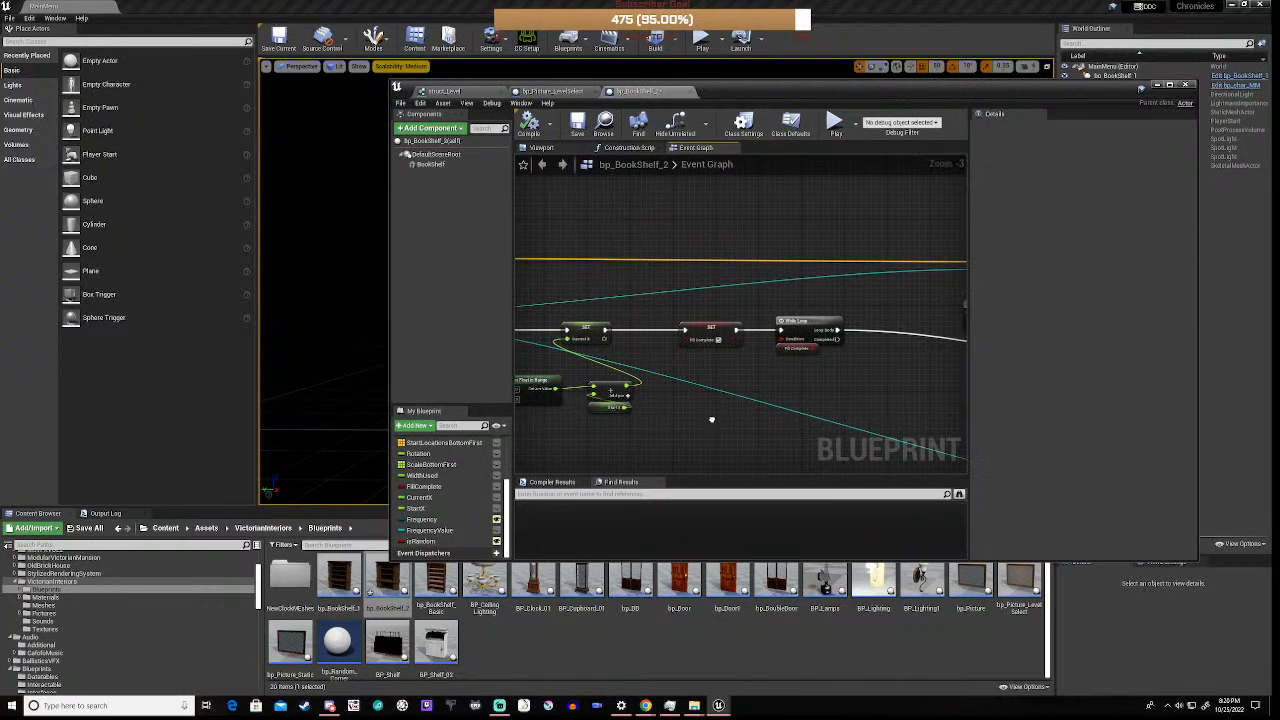
{"action": "right_click_drag", "start_coordinate": [711, 419], "coordinate": [745, 395]}
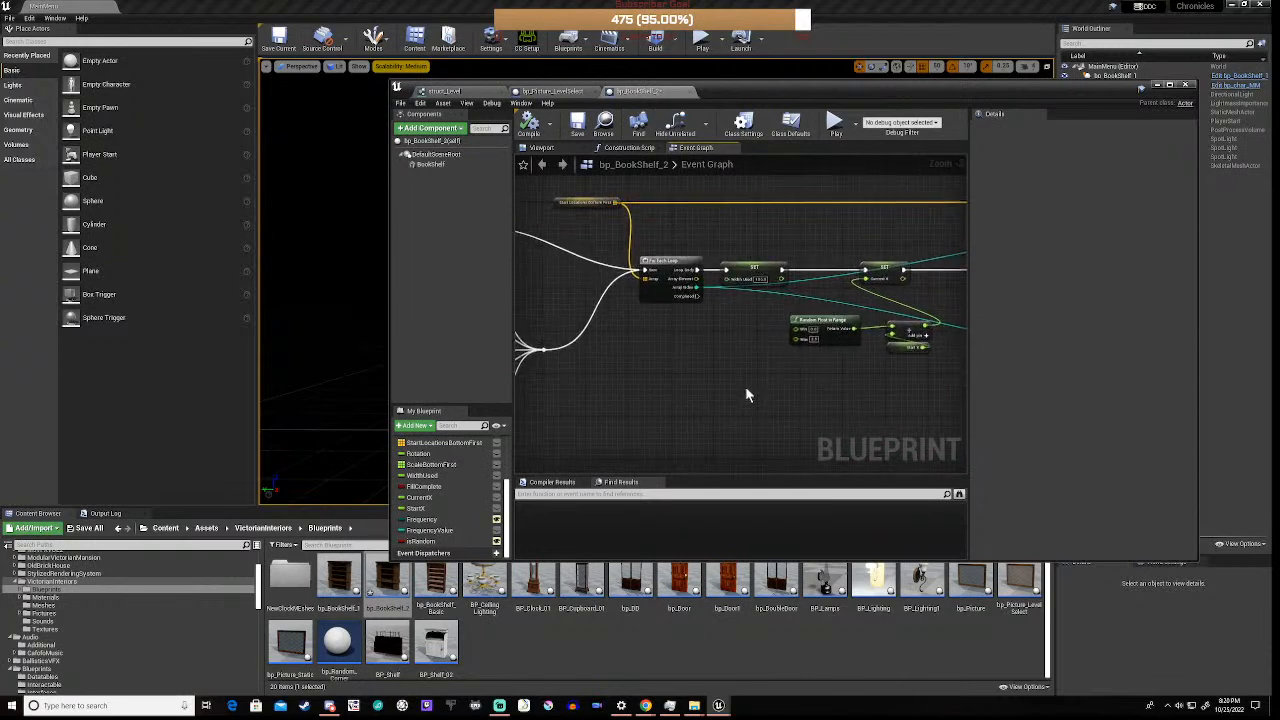
{"action": "double_click", "coordinate": [338, 585]}
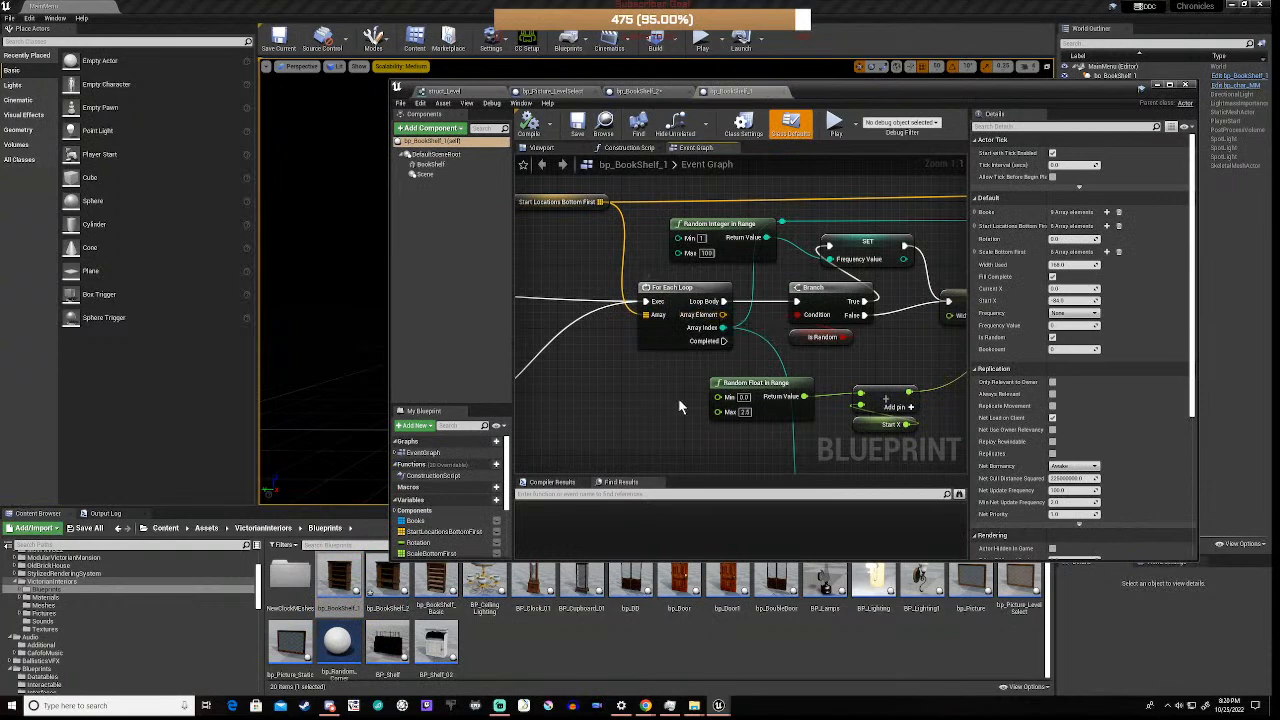
{"action": "right_click_drag", "start_coordinate": [584, 407], "coordinate": [1065, 361]}
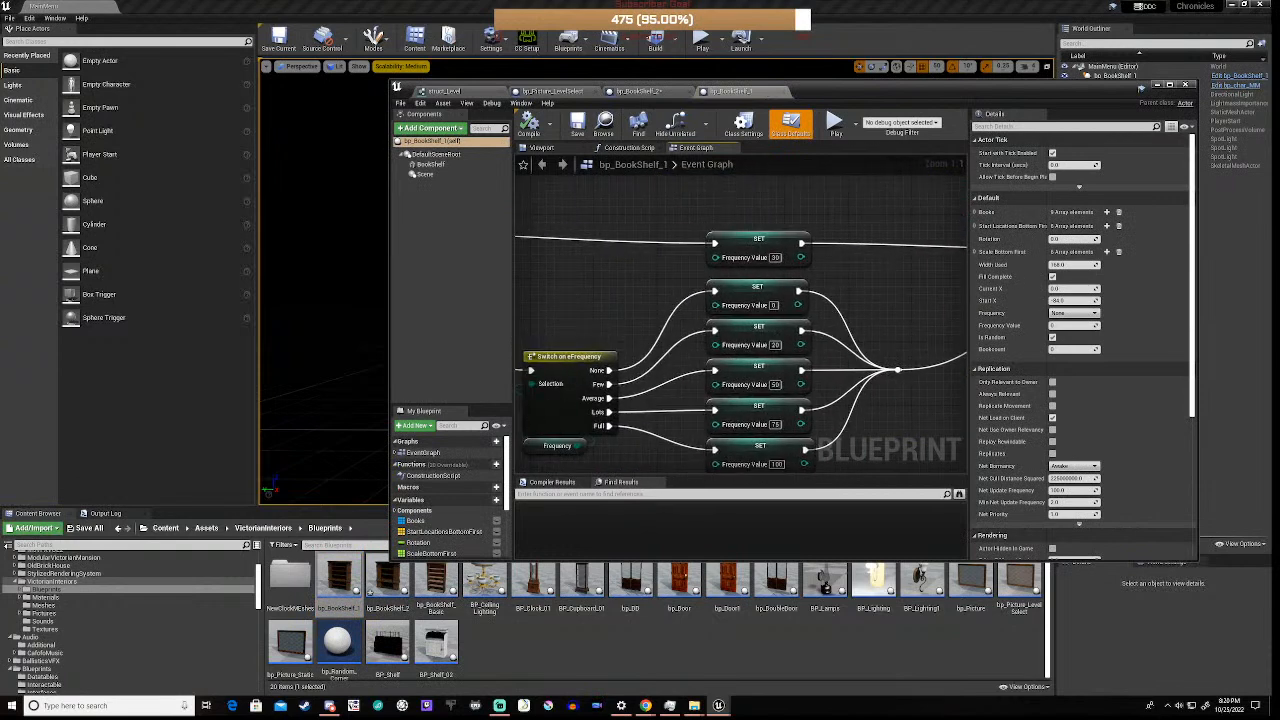
{"action": "right_click_drag", "start_coordinate": [740, 330], "coordinate": [765, 288]}
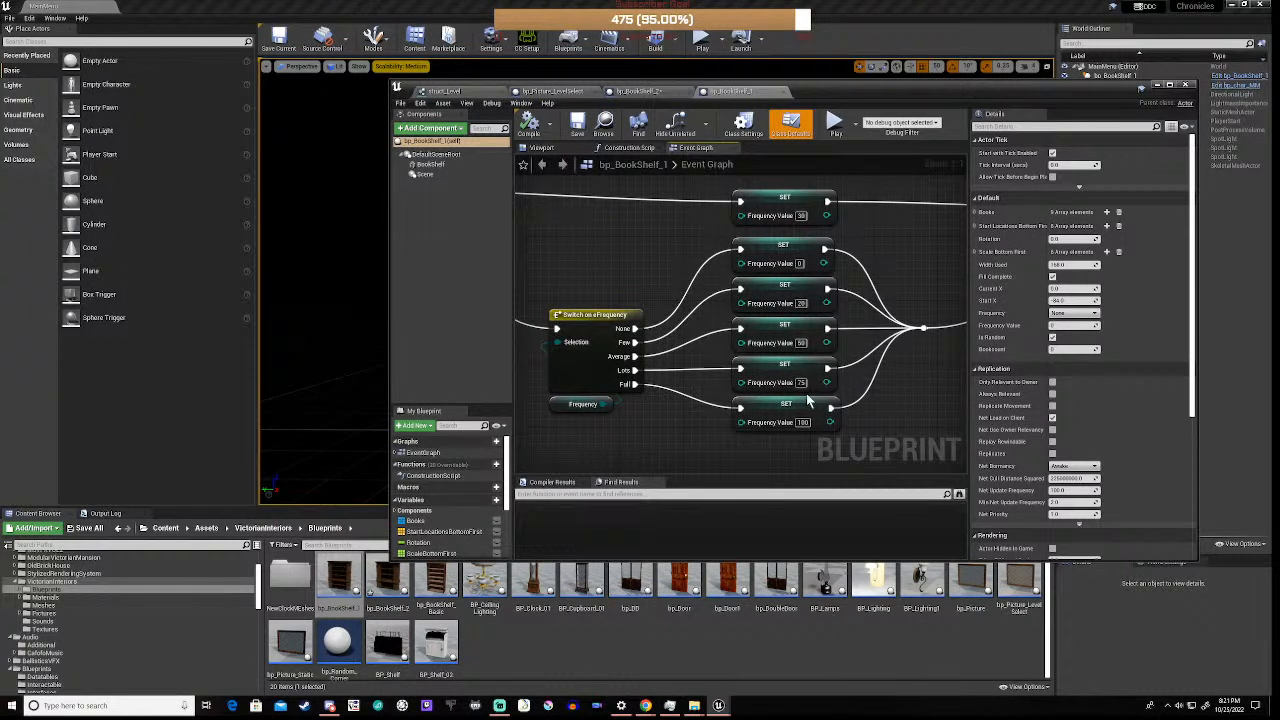
- In bp_BookShelf_2, set Frequency Value to 30 on the Branch's True path and to 20 in the second of the five grouped SET nodes
{"action": "left_click", "coordinate": [641, 91]}
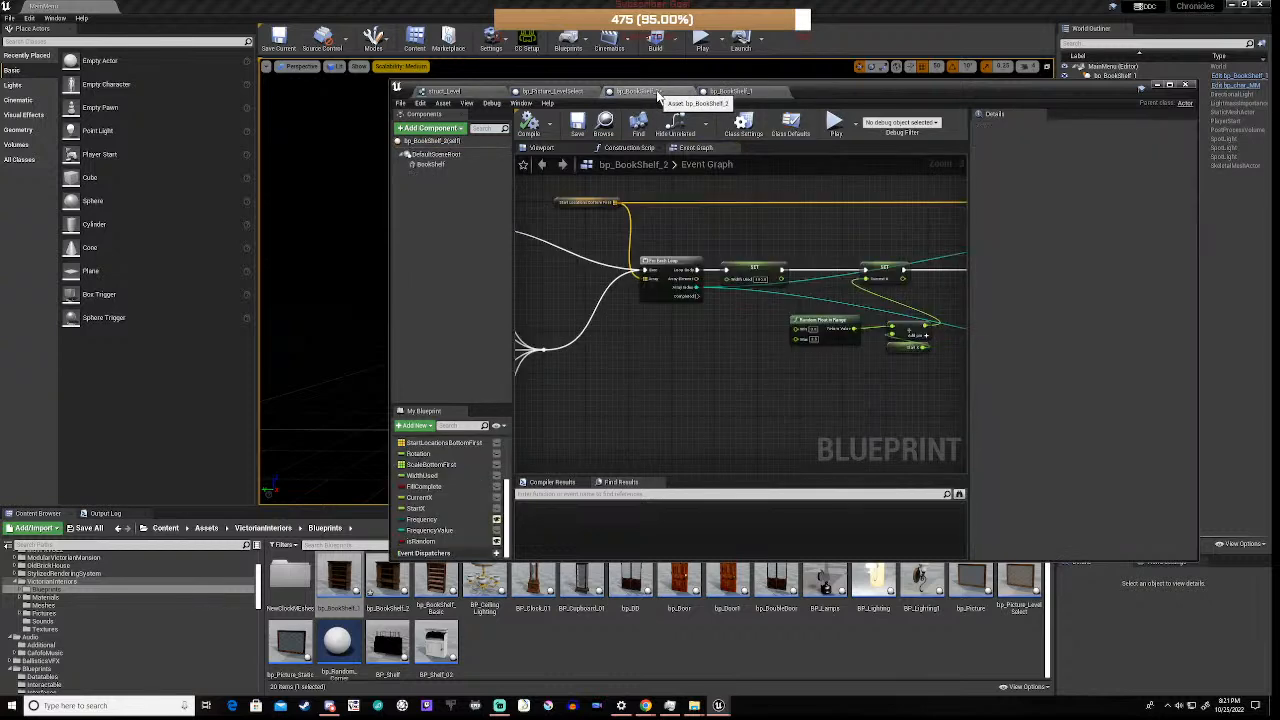
{"action": "right_click_drag", "start_coordinate": [546, 316], "coordinate": [881, 360]}
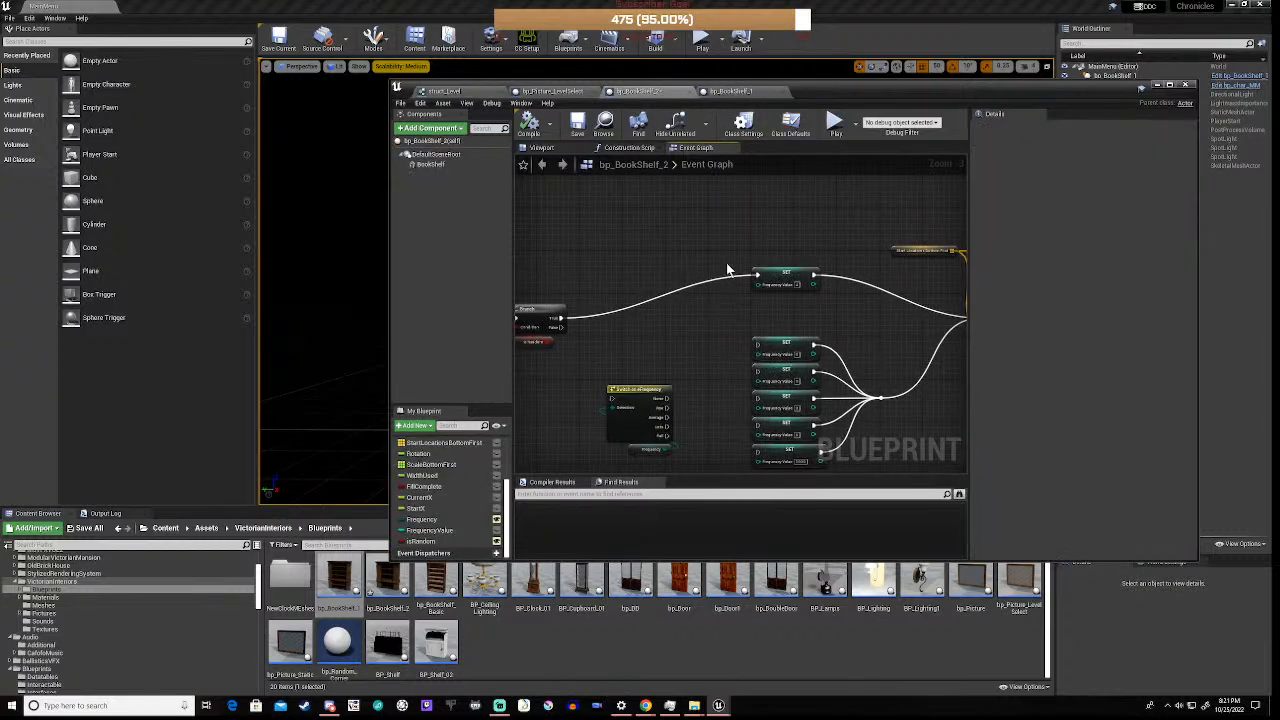
{"action": "scroll", "coordinate": [728, 270], "scroll_direction": "up", "scroll_amount": 3}
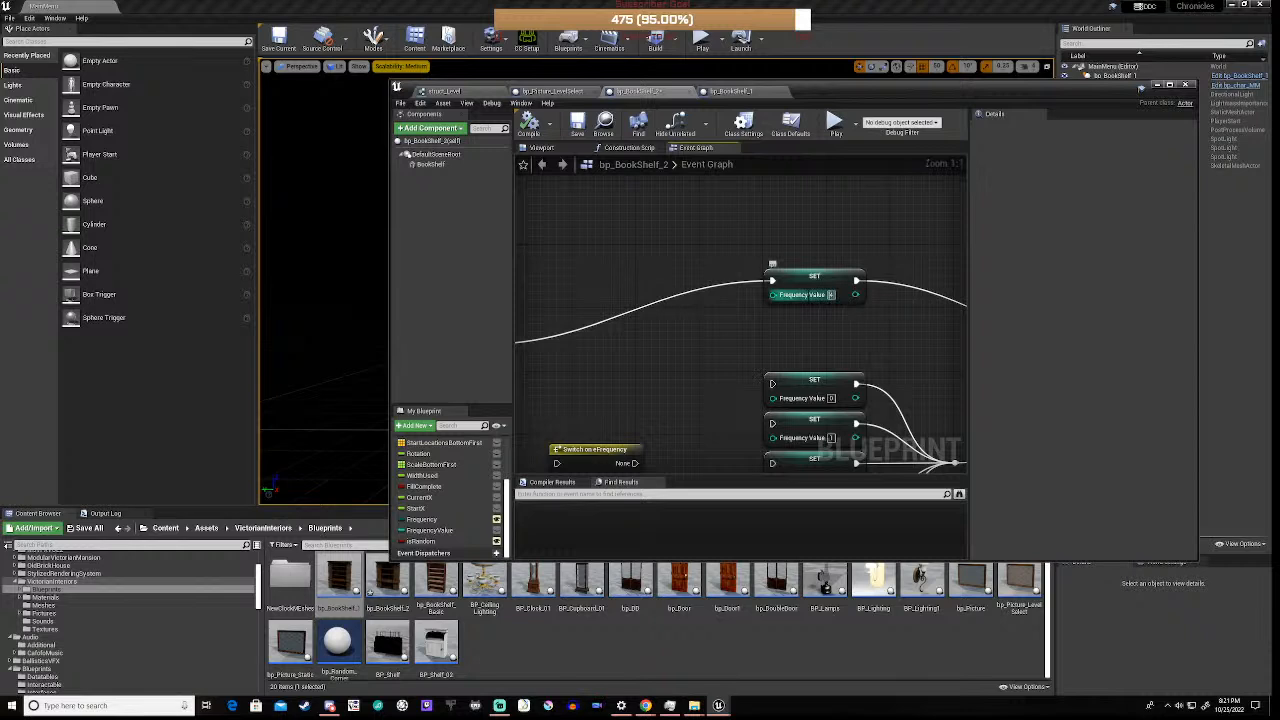
{"action": "type", "text": "30"}
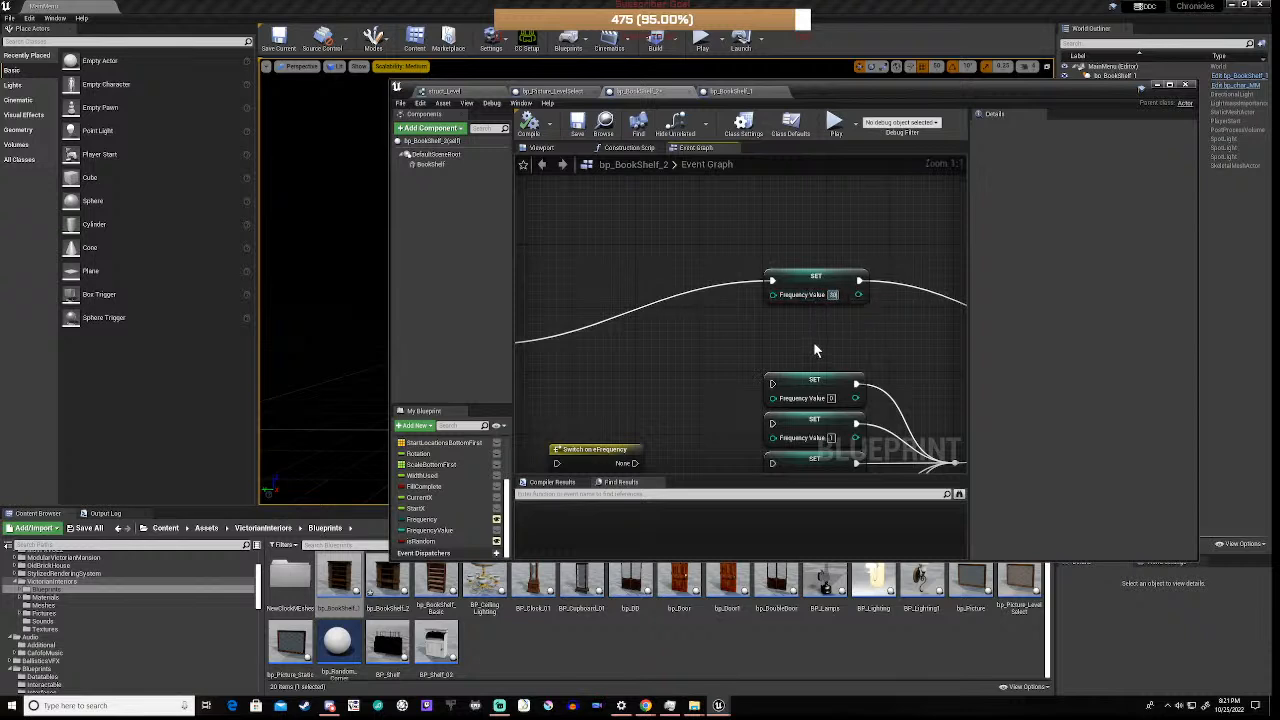
{"action": "key", "text": "Return"}
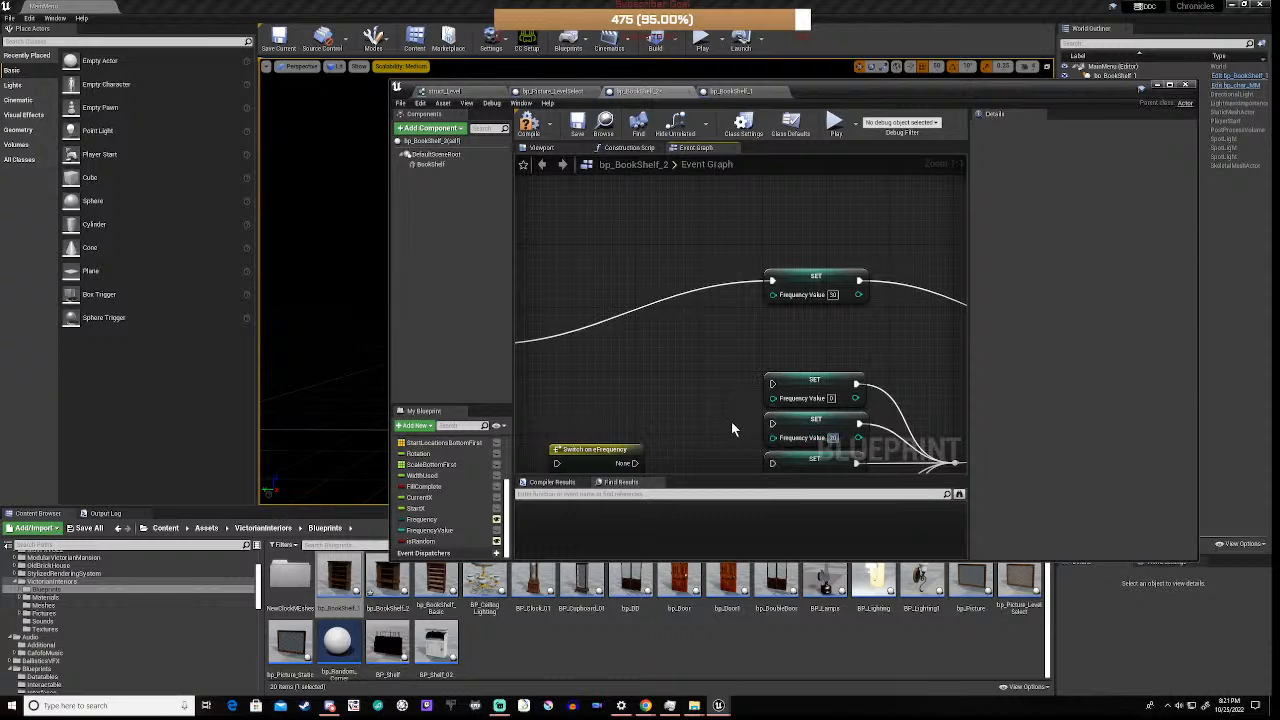
- Set the Frequency Values of the third, fourth and fifth grouped SET nodes to 50, 75 and 100, using bp_BookShelf_1 as reference
{"action": "right_click_drag", "start_coordinate": [731, 421], "coordinate": [700, 245]}
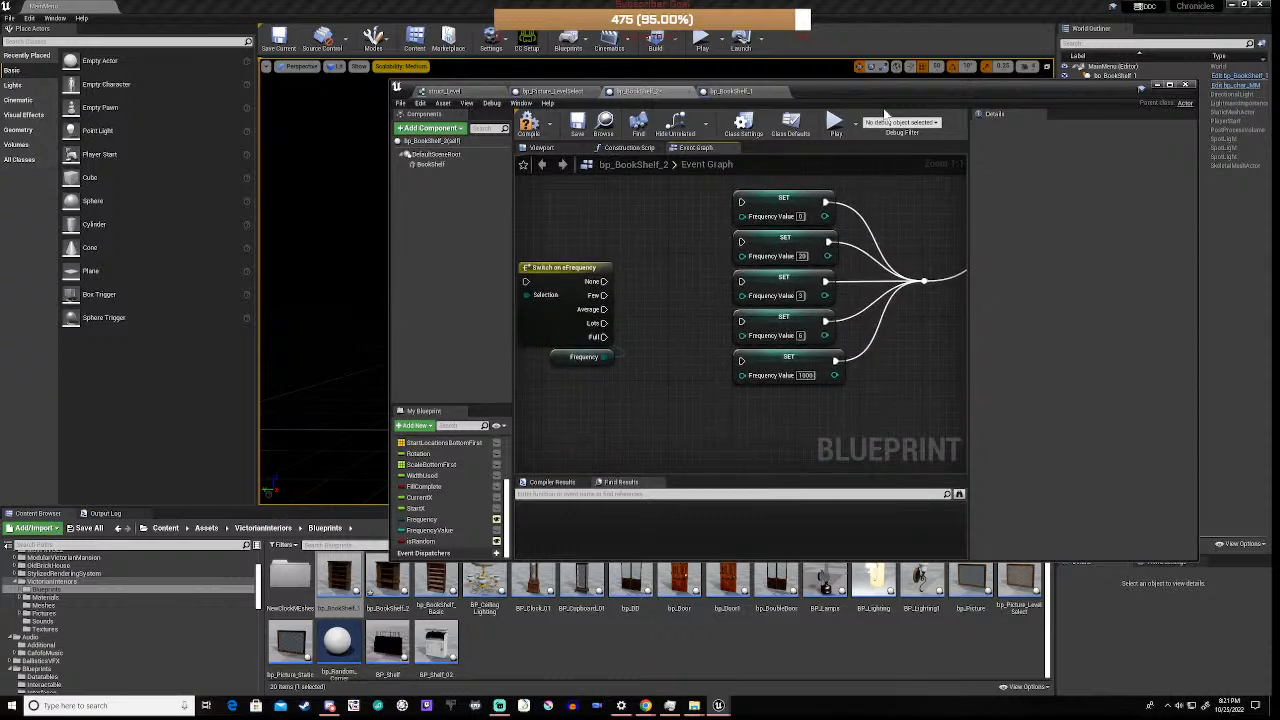
{"action": "left_click", "coordinate": [732, 91]}
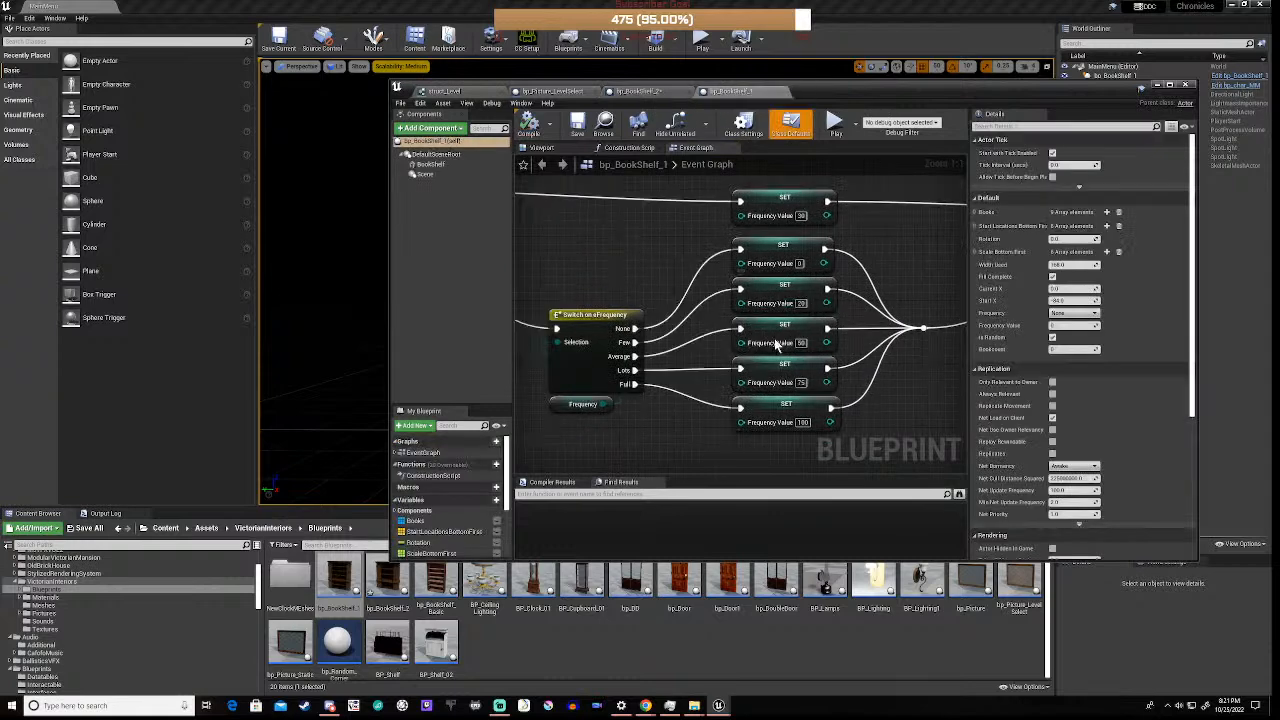
{"action": "left_click", "coordinate": [665, 92]}
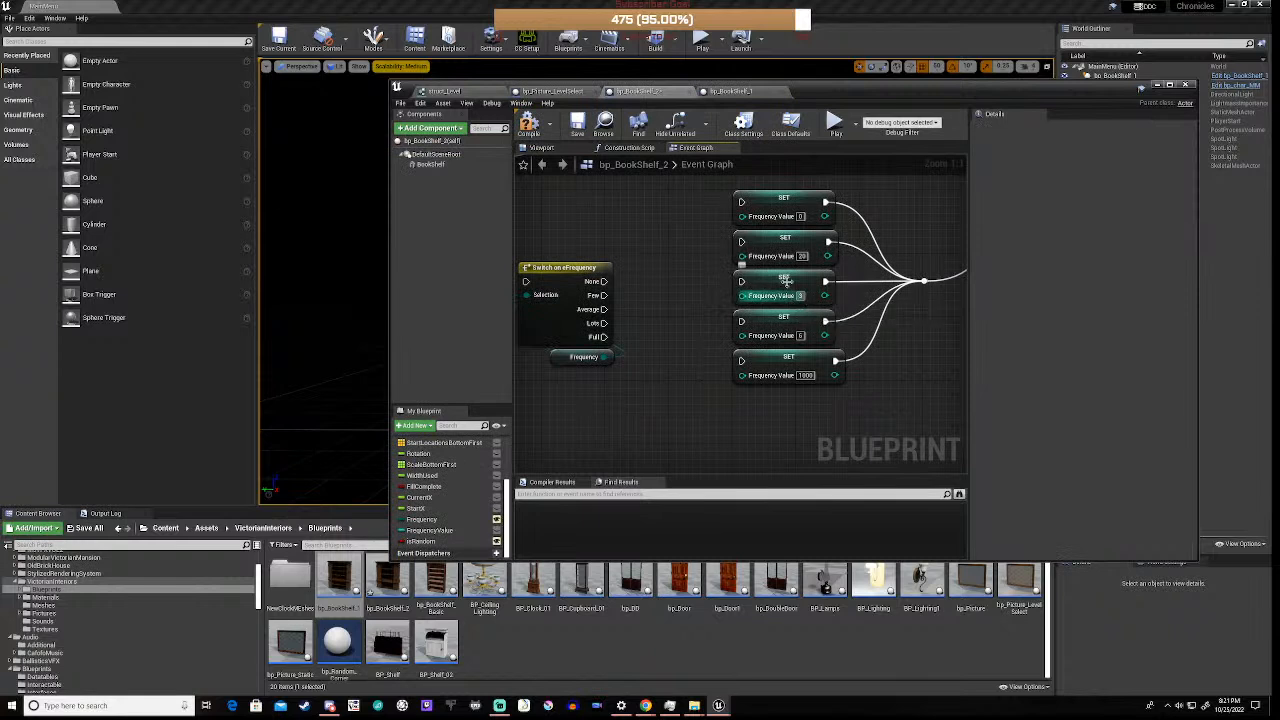
{"action": "left_click", "coordinate": [801, 297]}
{"action": "type", "text": "10"}
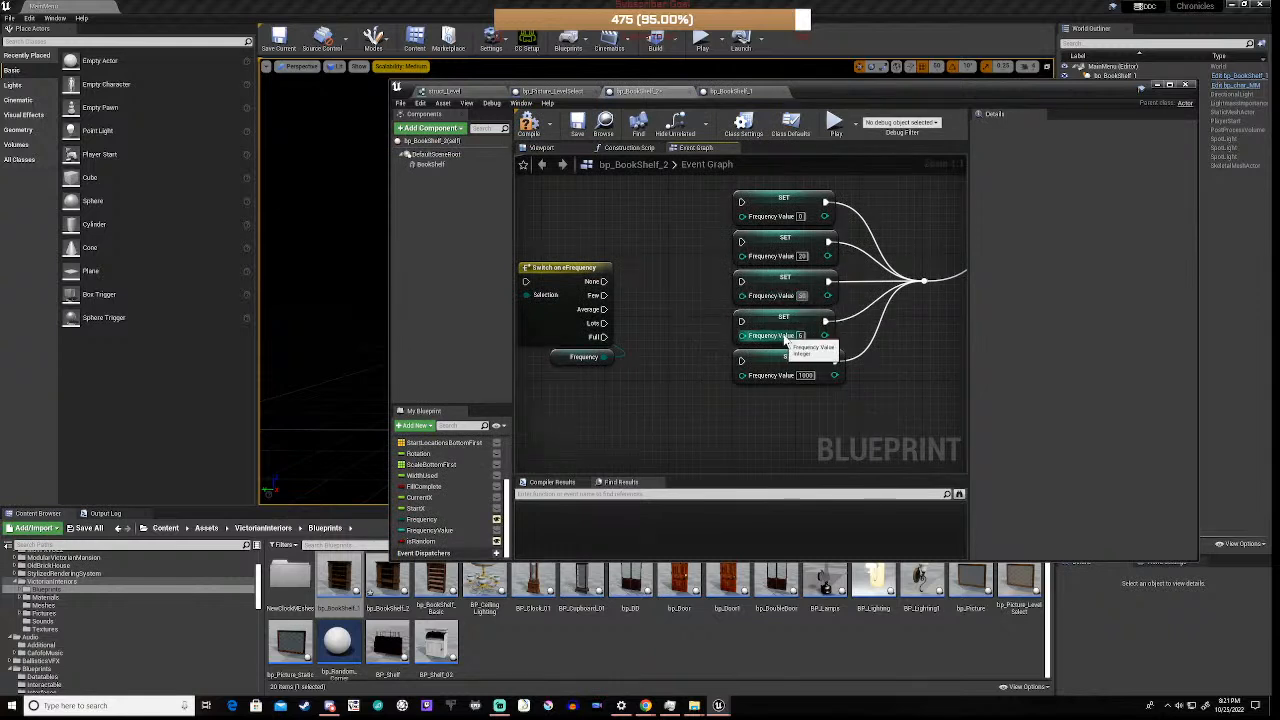
{"action": "left_click_drag", "start_coordinate": [741, 335], "coordinate": [800, 342]}
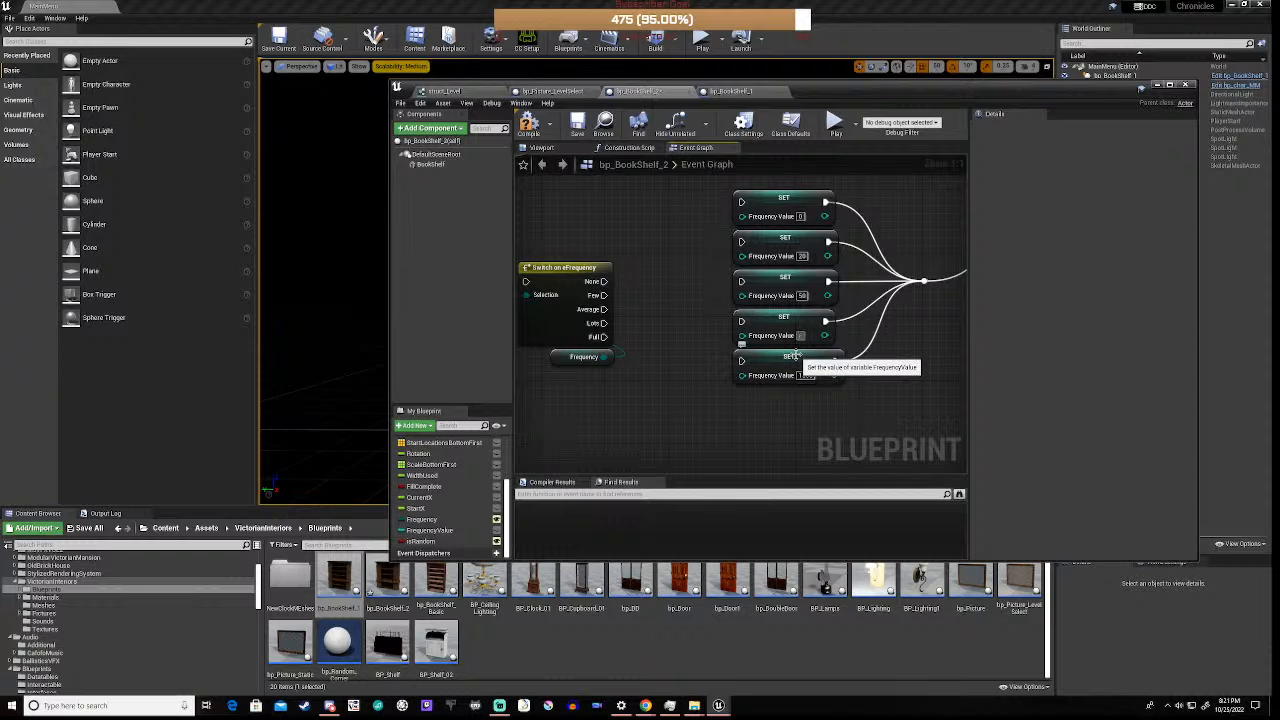
{"action": "type", "text": "75"}
{"action": "key", "text": "Return"}
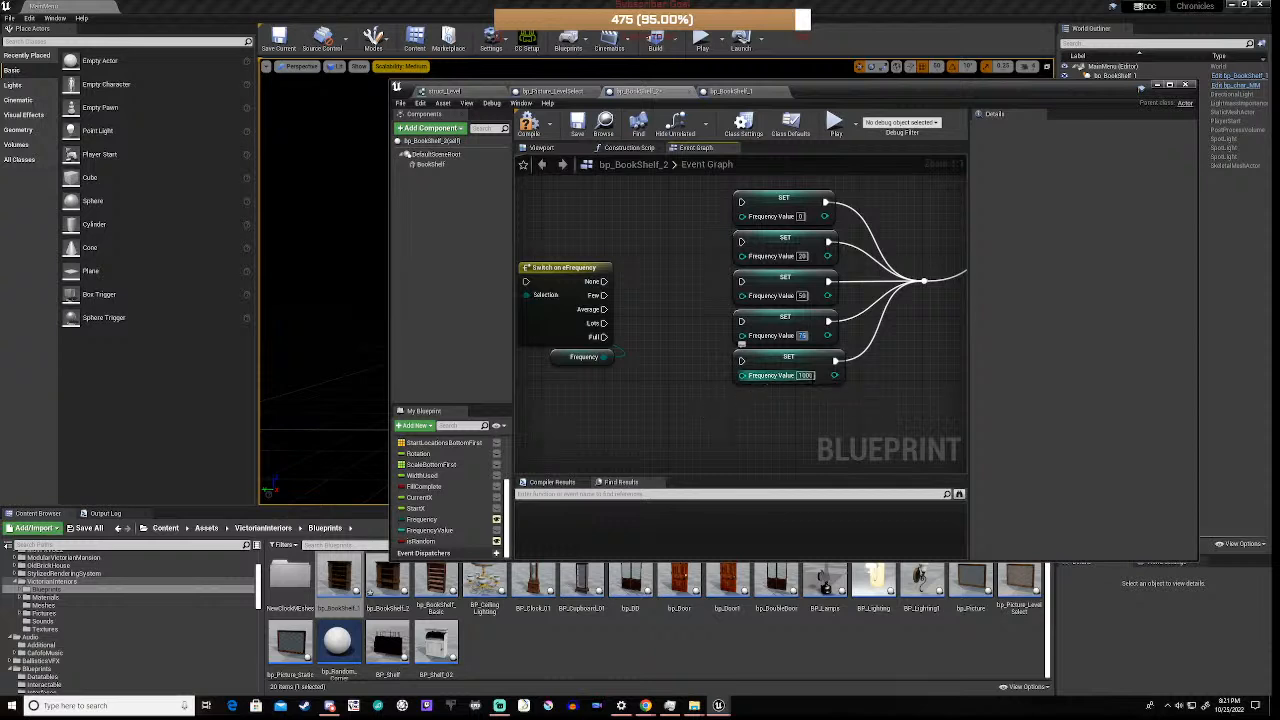
{"action": "left_click", "coordinate": [805, 375]}
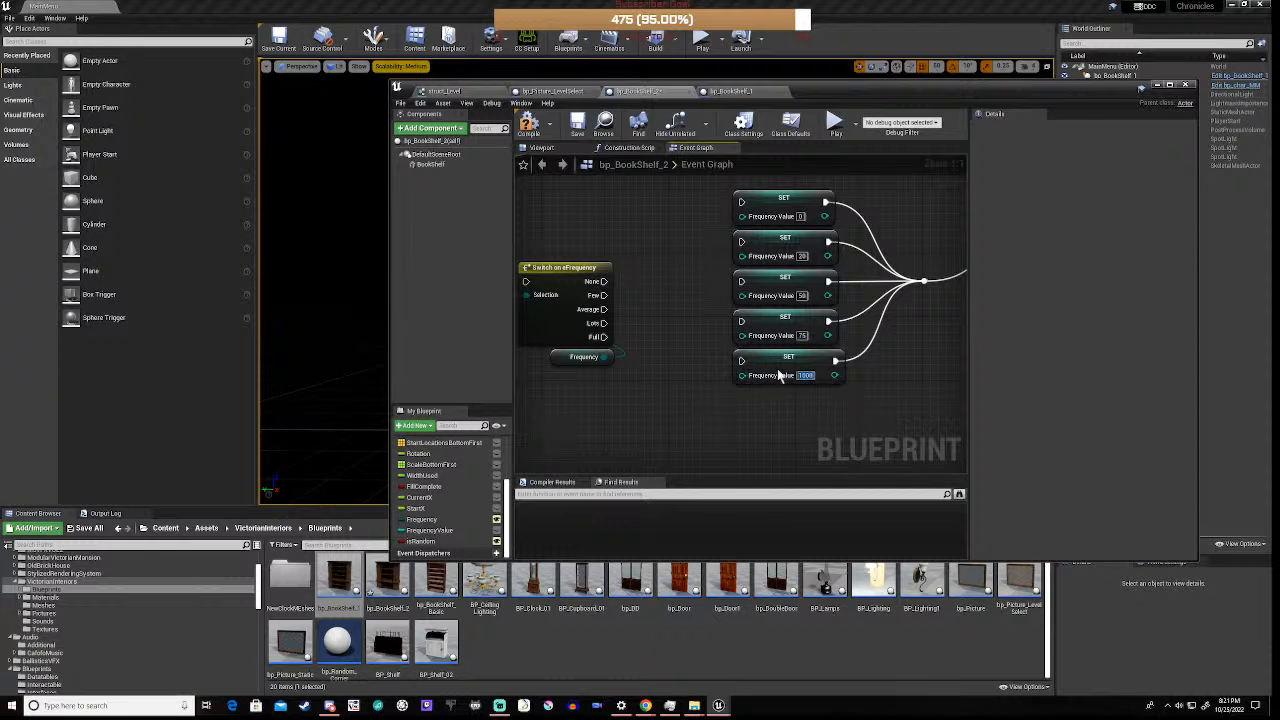
{"action": "left_click", "coordinate": [808, 377]}
{"action": "key", "text": "BackSpace"}
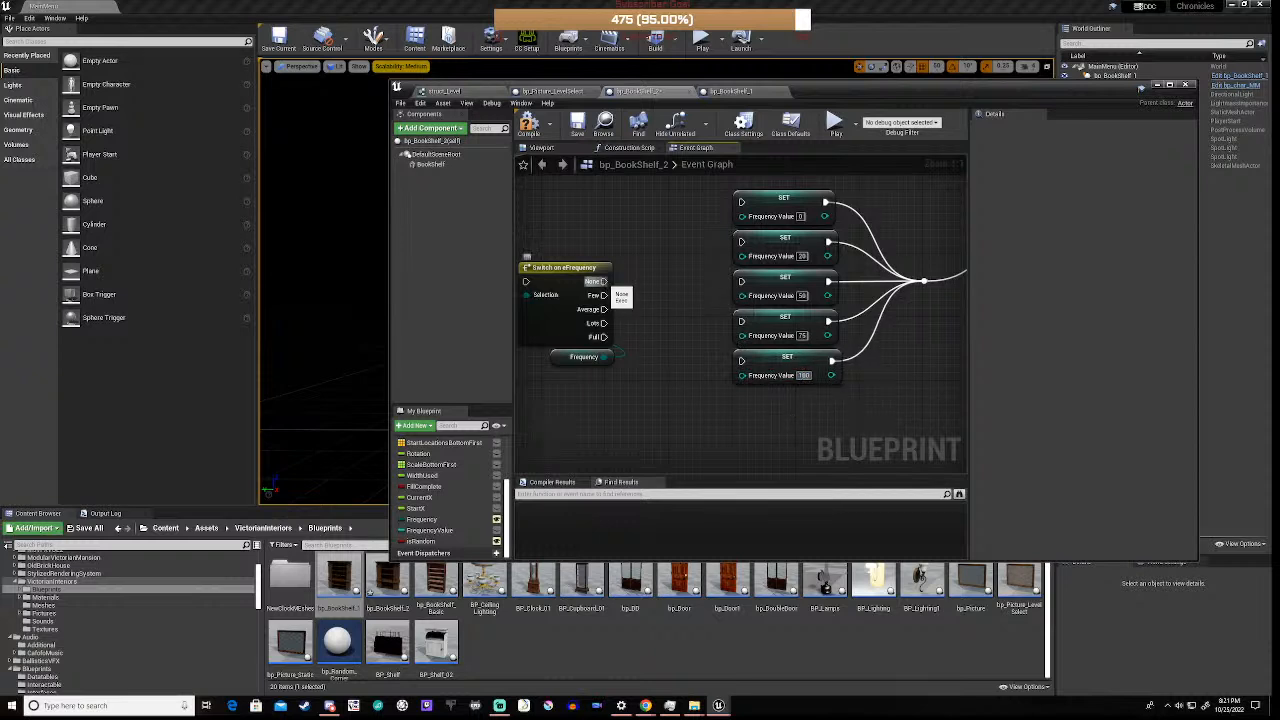
- Connect the switch's None, Few, Average, Lots and Full outputs to the five Frequency Value SET nodes in order
{"action": "left_click_drag", "start_coordinate": [603, 281], "coordinate": [741, 201]}
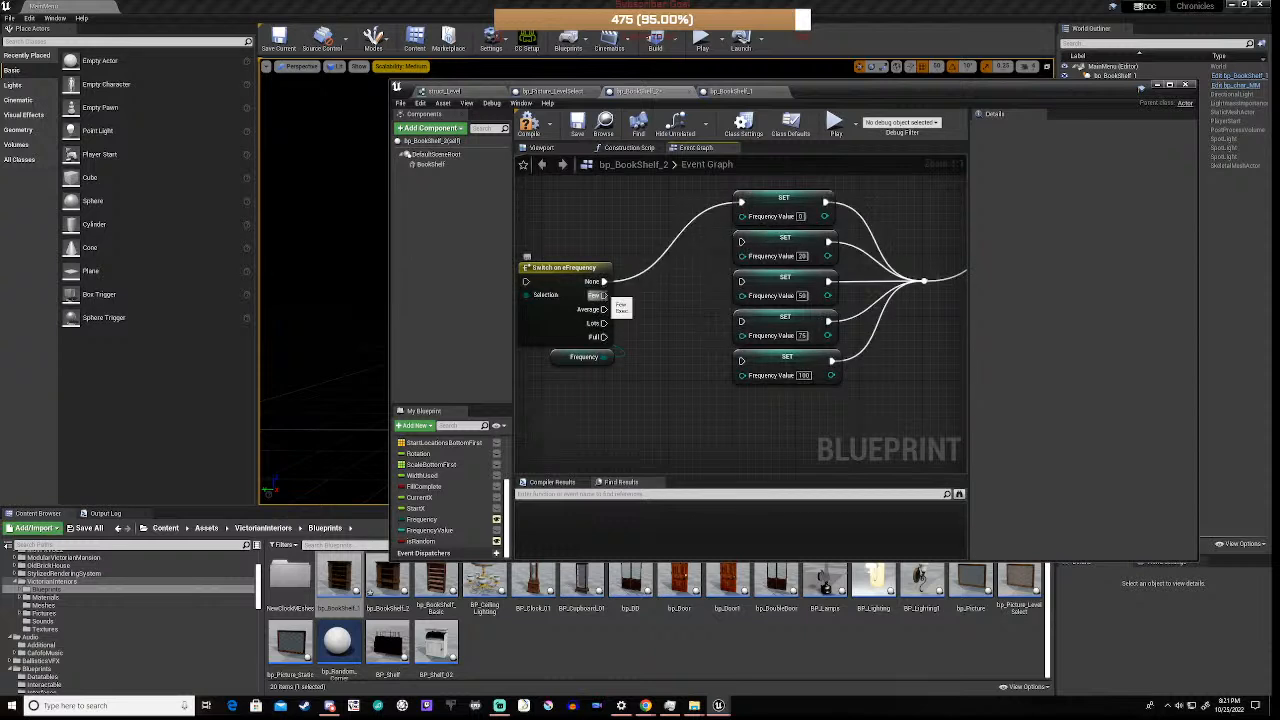
{"action": "left_click_drag", "start_coordinate": [601, 295], "coordinate": [738, 244]}
{"action": "left_click_drag", "start_coordinate": [603, 295], "coordinate": [747, 245]}
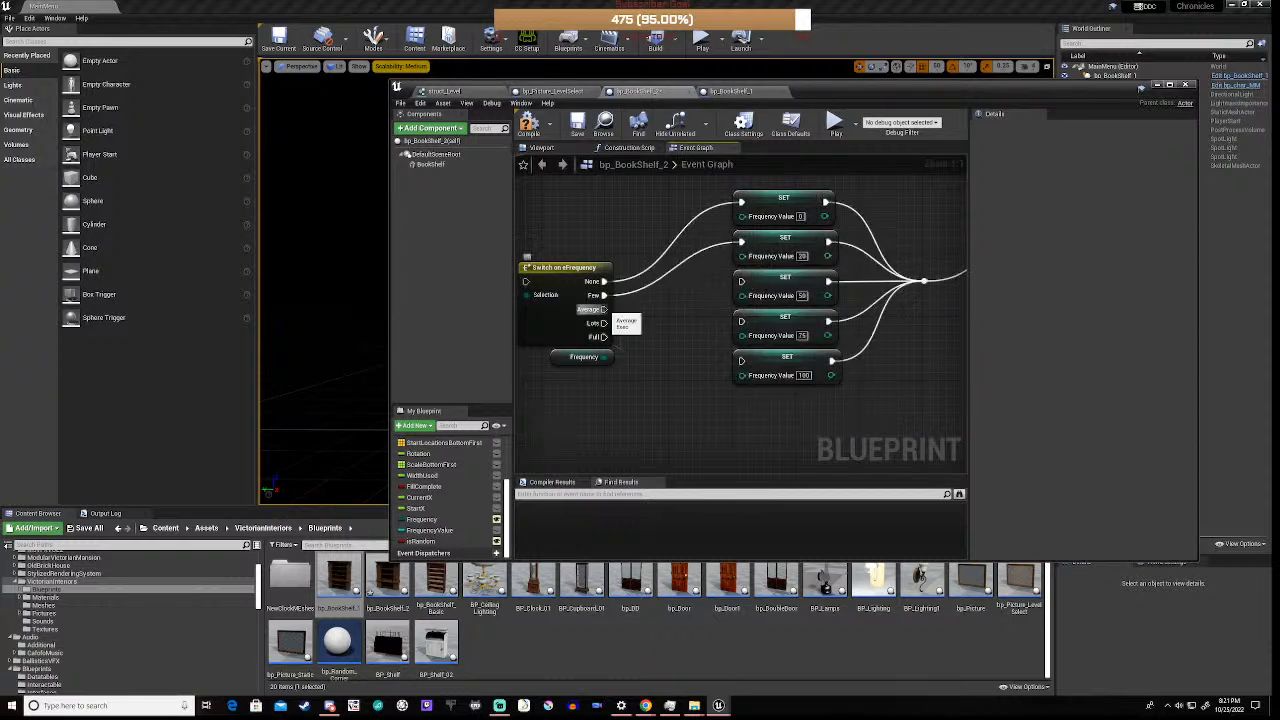
{"action": "left_click_drag", "start_coordinate": [604, 309], "coordinate": [741, 282]}
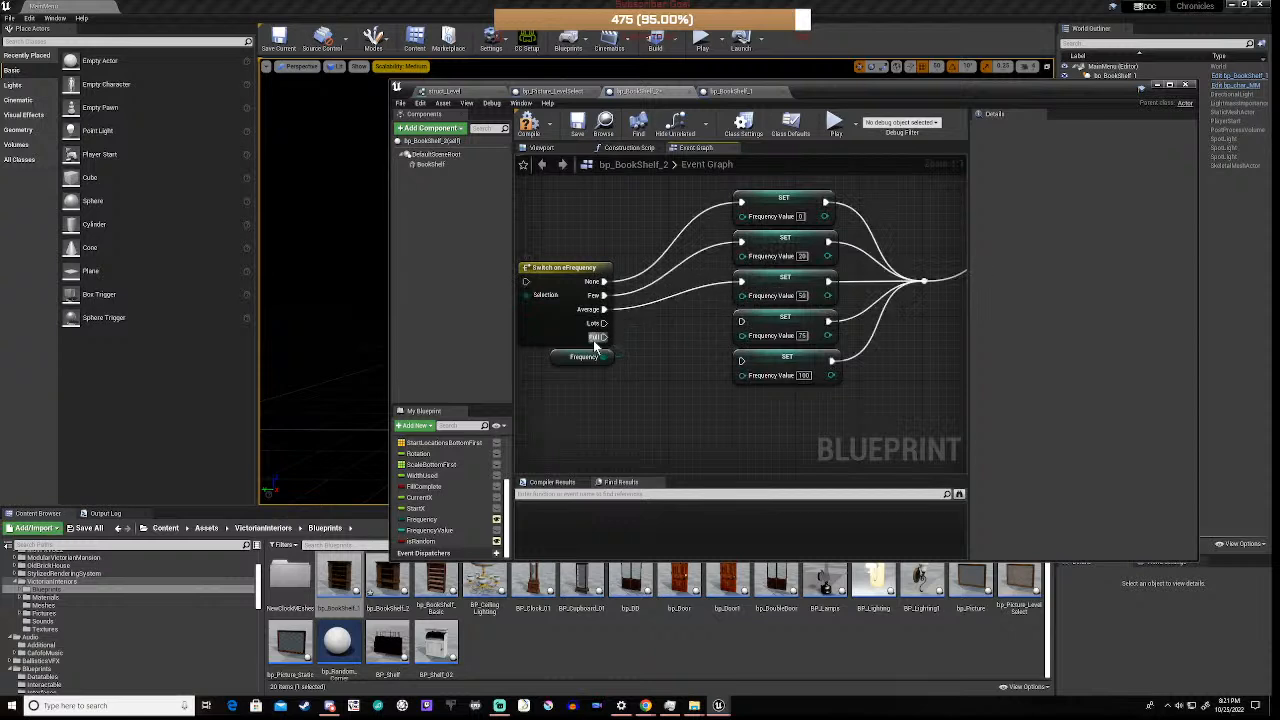
{"action": "left_click_drag", "start_coordinate": [603, 323], "coordinate": [741, 321]}
{"action": "left_click_drag", "start_coordinate": [604, 337], "coordinate": [744, 363]}
- Connect the False output of the IsRandom Branch to the execution input of the Switch on eFrequency node
{"action": "scroll", "coordinate": [777, 383], "scroll_direction": "down", "scroll_amount": 6}
{"action": "right_click_drag", "start_coordinate": [834, 376], "coordinate": [648, 386]}
{"action": "scroll", "coordinate": [561, 404], "scroll_direction": "up", "scroll_amount": 2}
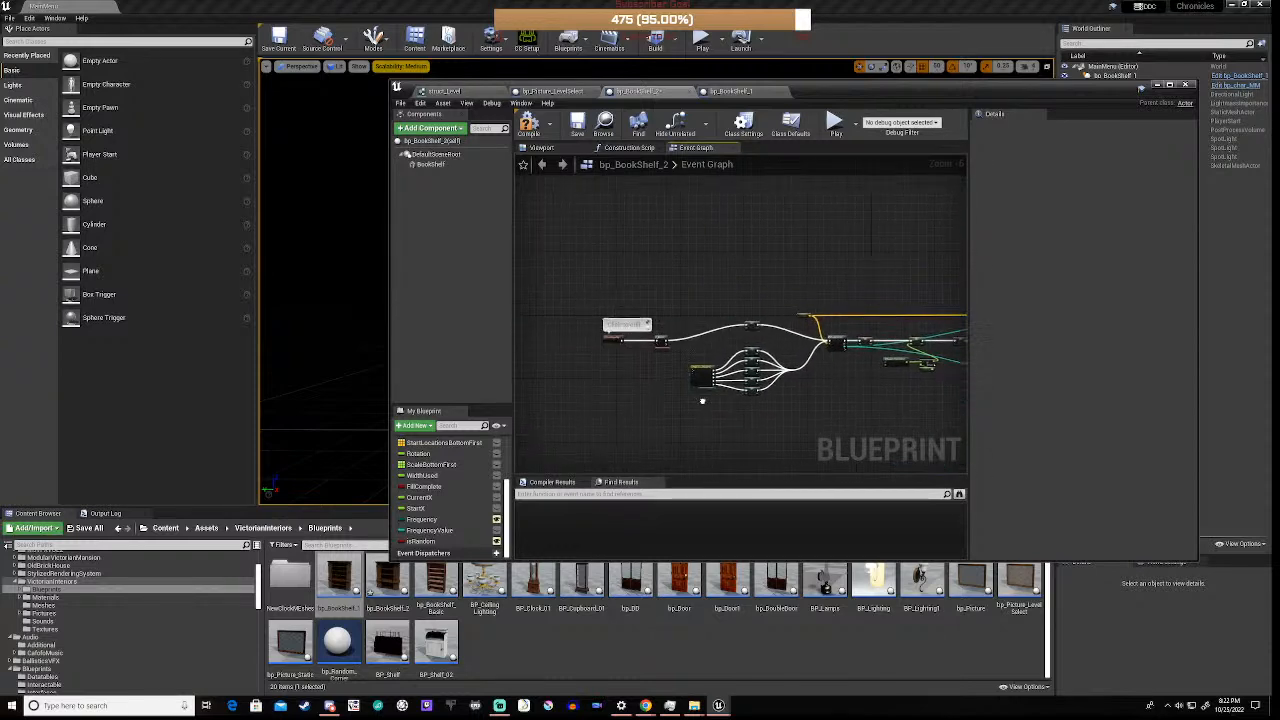
{"action": "scroll", "coordinate": [651, 360], "scroll_direction": "up", "scroll_amount": 4}
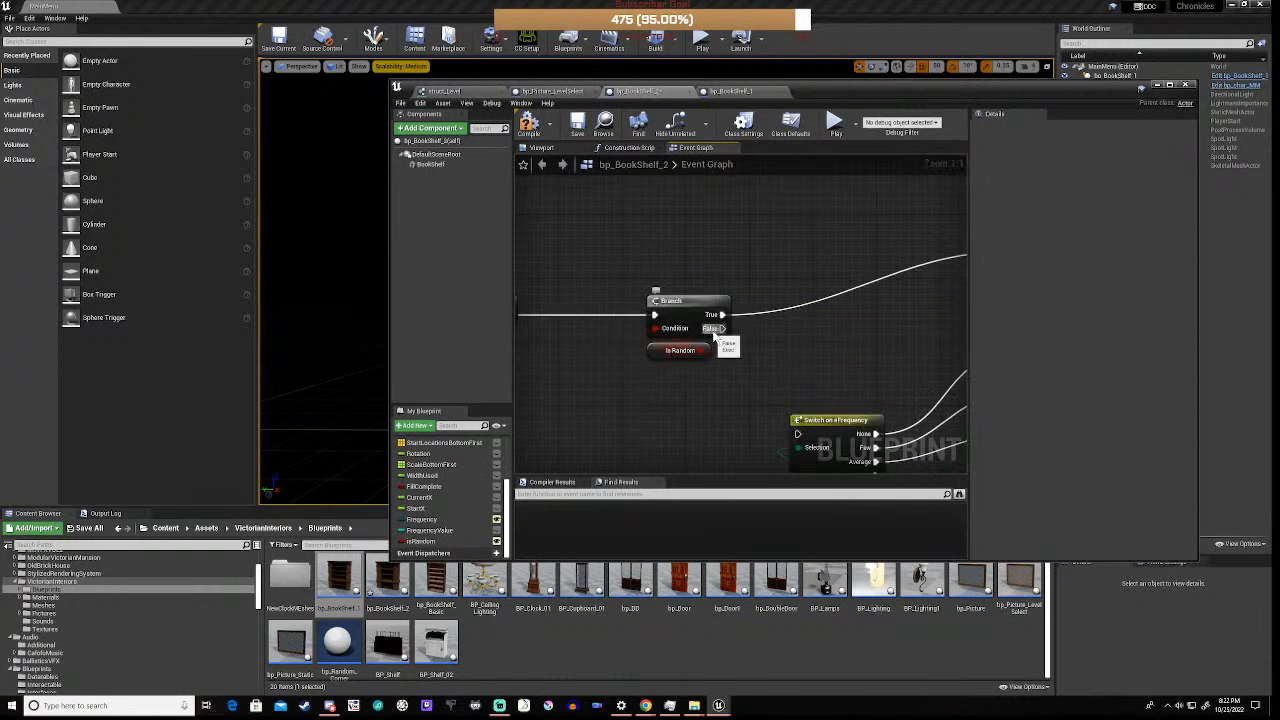
{"action": "left_click_drag", "start_coordinate": [722, 328], "coordinate": [797, 437]}
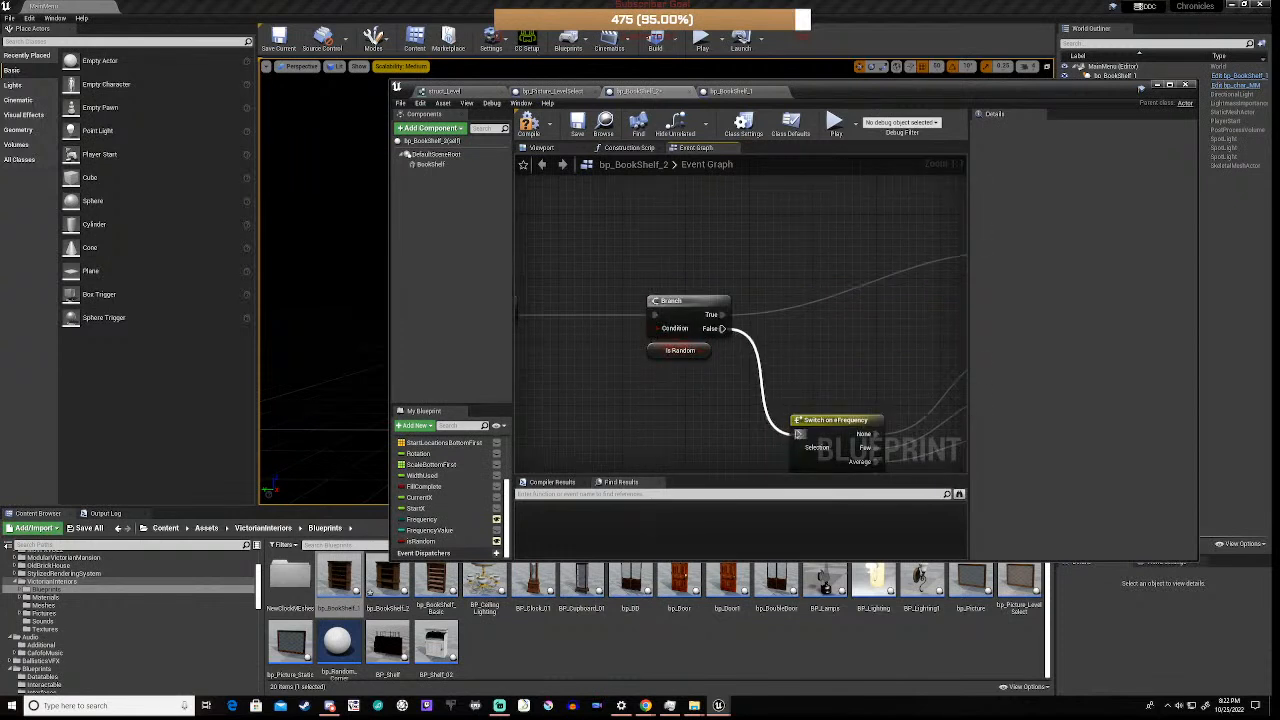
- Inspect the Random Integer in Range check behind Set Static Mesh in bp_BookShelf_2 and compile the blueprint
{"action": "scroll", "coordinate": [862, 377], "scroll_direction": "down", "scroll_amount": 6}
{"action": "right_click_drag", "start_coordinate": [948, 394], "coordinate": [660, 385]}
{"action": "right_click_drag", "start_coordinate": [825, 392], "coordinate": [546, 338]}
{"action": "scroll", "coordinate": [712, 350], "scroll_direction": "up", "scroll_amount": 6}
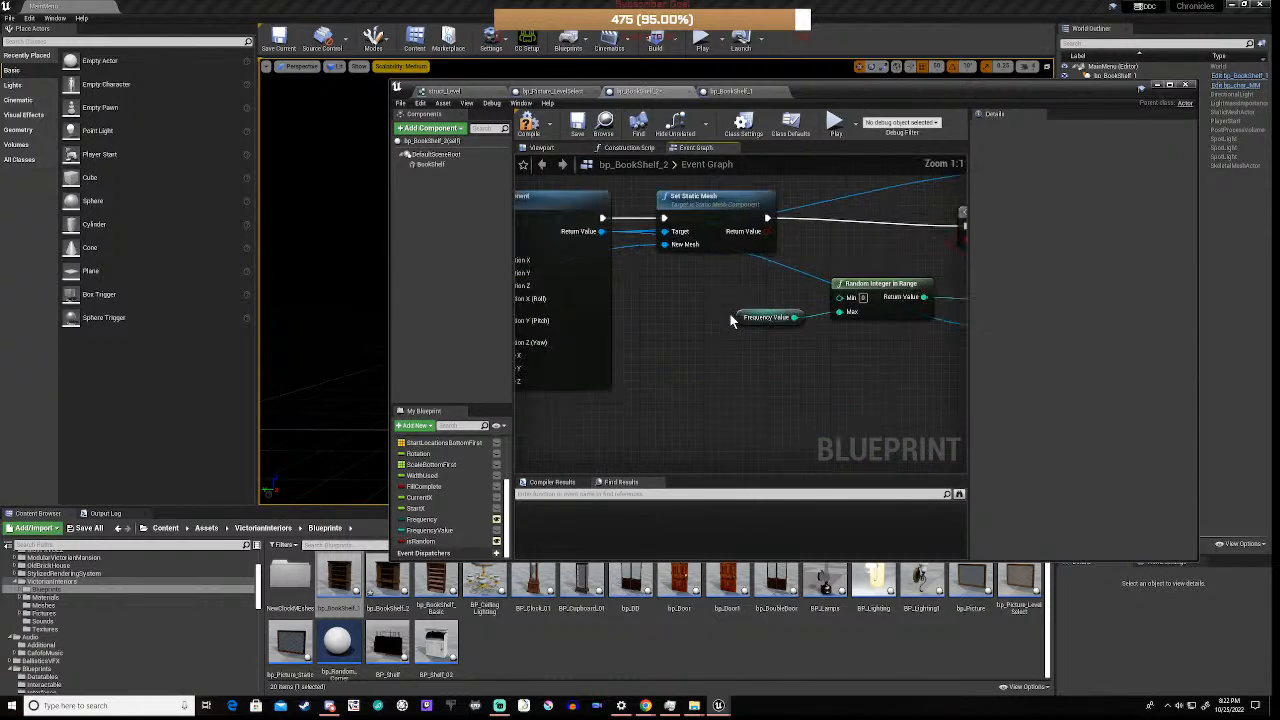
{"action": "right_click_drag", "start_coordinate": [830, 380], "coordinate": [709, 385]}
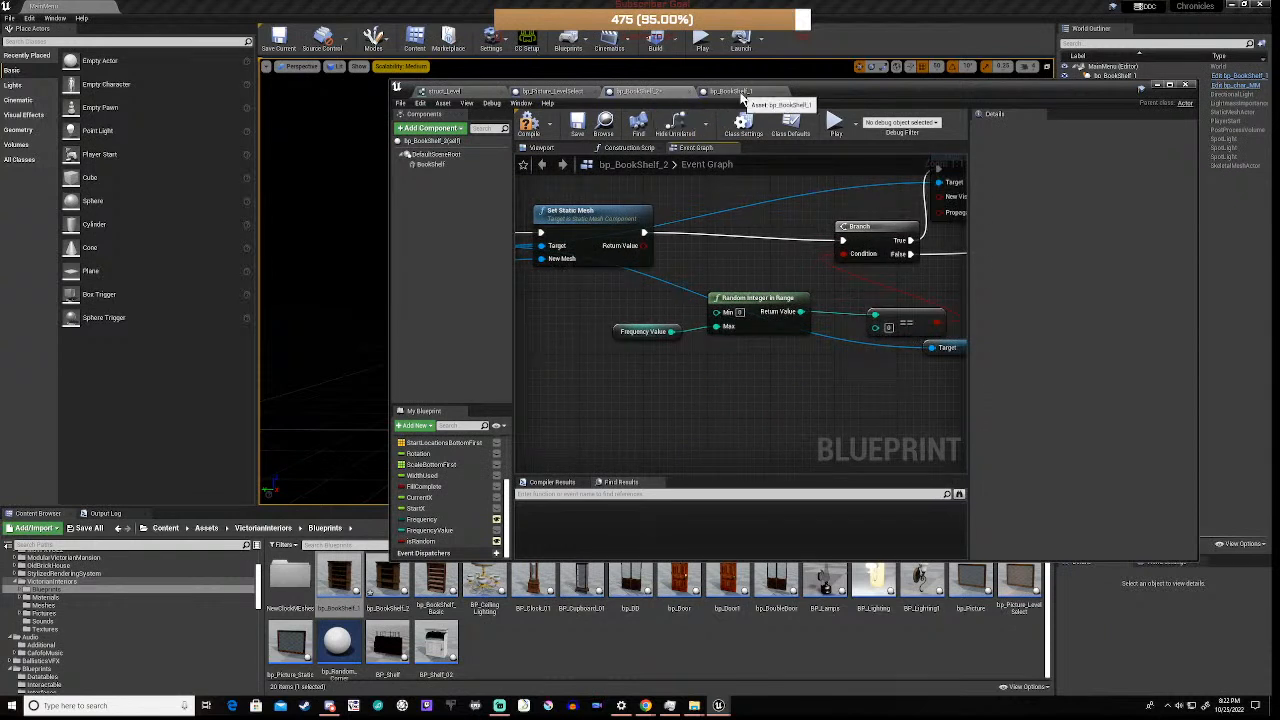
{"action": "left_click", "coordinate": [527, 125]}
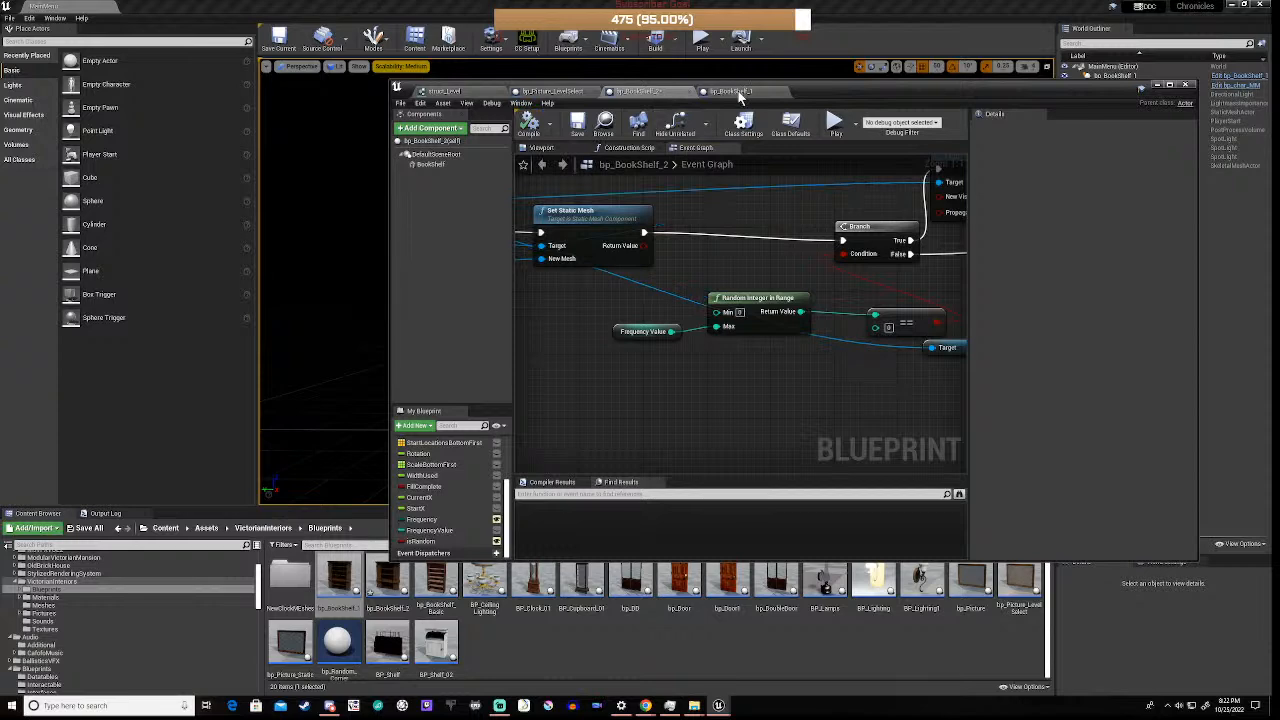
- In bp_BookShelf_1, copy the Random Integer in Range, Frequency Value, <= and NOT nodes that feed the Set Visibility Branch
{"action": "left_click", "coordinate": [732, 92]}
{"action": "scroll", "coordinate": [889, 350], "scroll_direction": "down", "scroll_amount": 5}
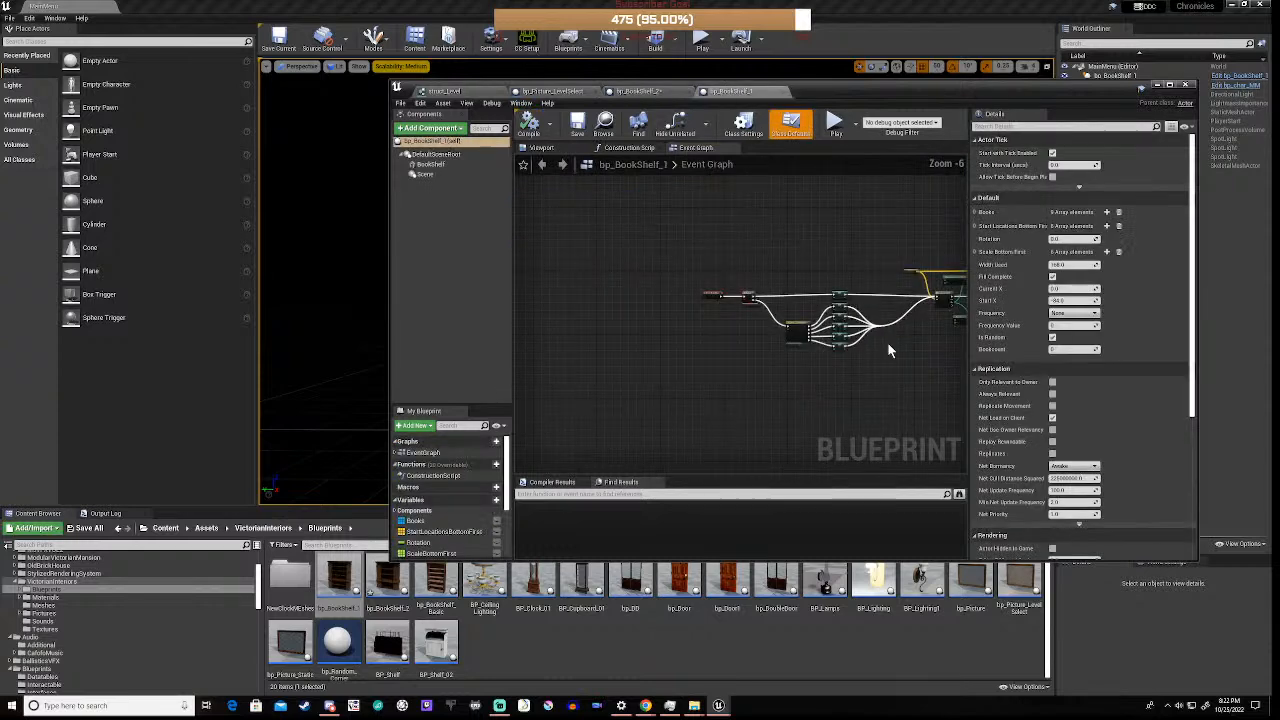
{"action": "scroll", "coordinate": [931, 342], "scroll_direction": "up", "scroll_amount": 5}
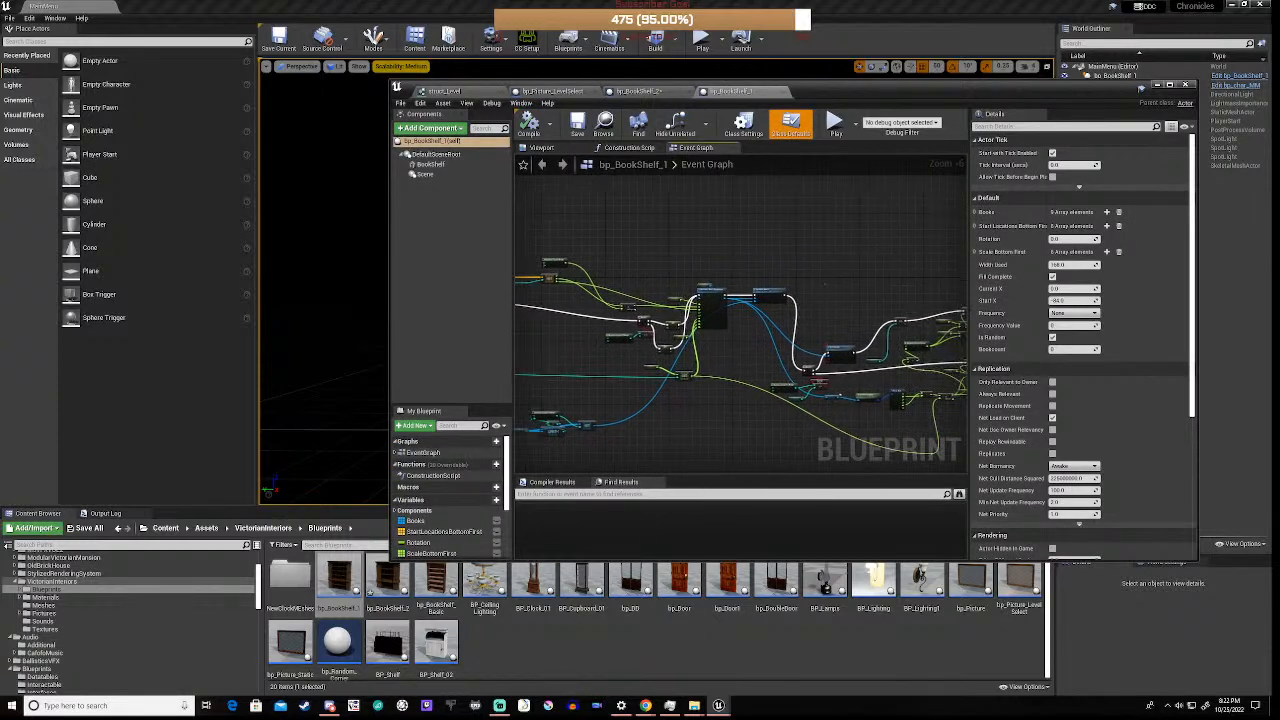
{"action": "right_click_drag", "start_coordinate": [704, 383], "coordinate": [558, 343]}
{"action": "scroll", "coordinate": [703, 378], "scroll_direction": "up", "scroll_amount": 6}
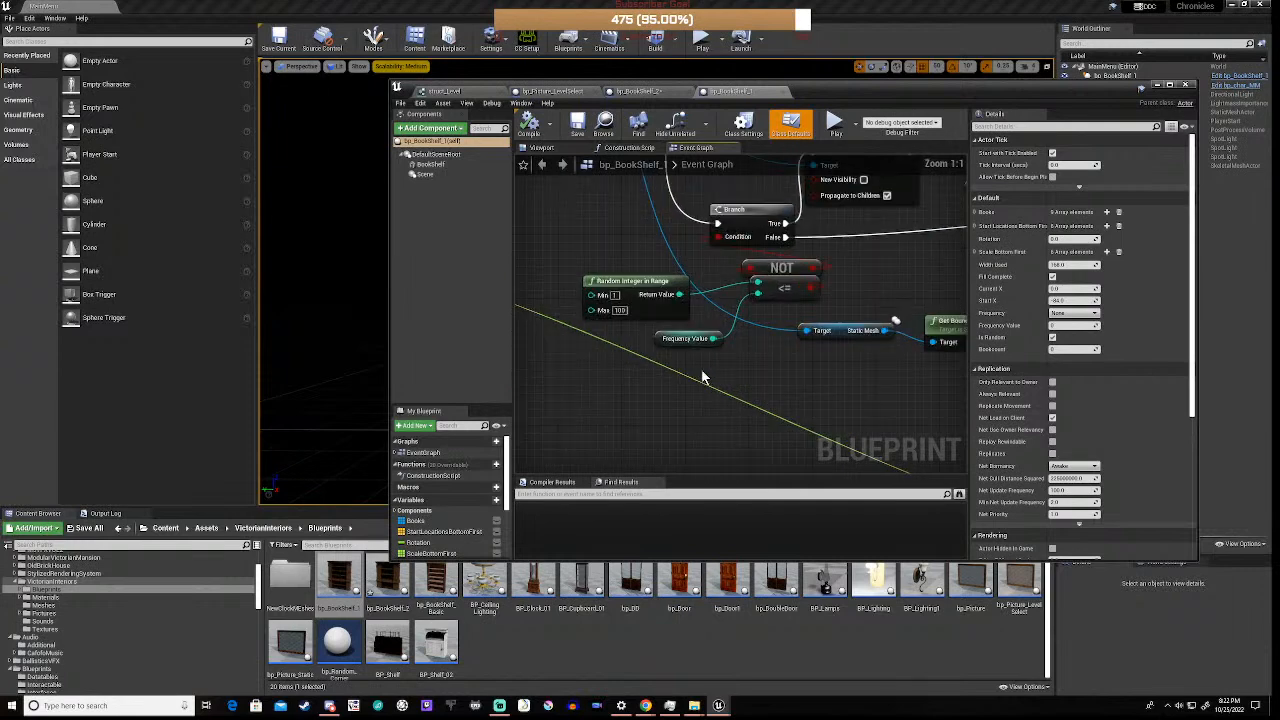
{"action": "scroll", "coordinate": [589, 334], "scroll_direction": "down", "scroll_amount": 3}
{"action": "right_click_drag", "start_coordinate": [567, 295], "coordinate": [643, 353]}
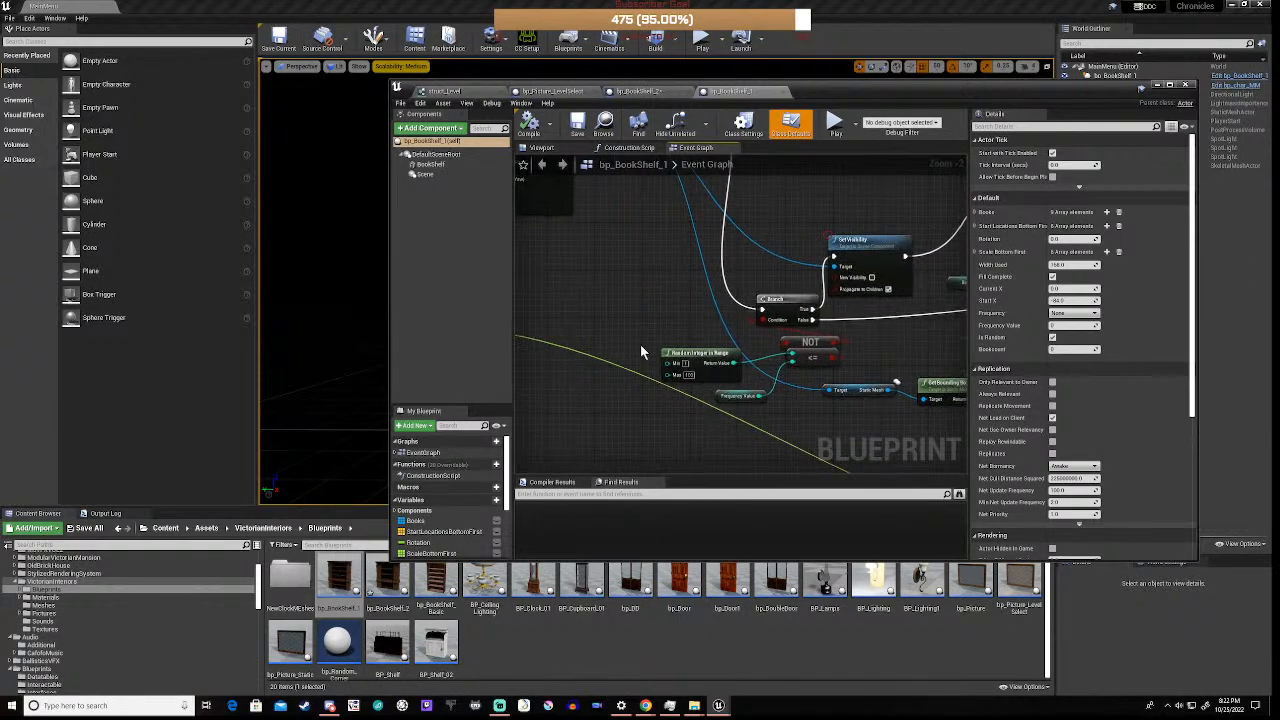
{"action": "left_click_drag", "start_coordinate": [640, 345], "coordinate": [800, 405]}
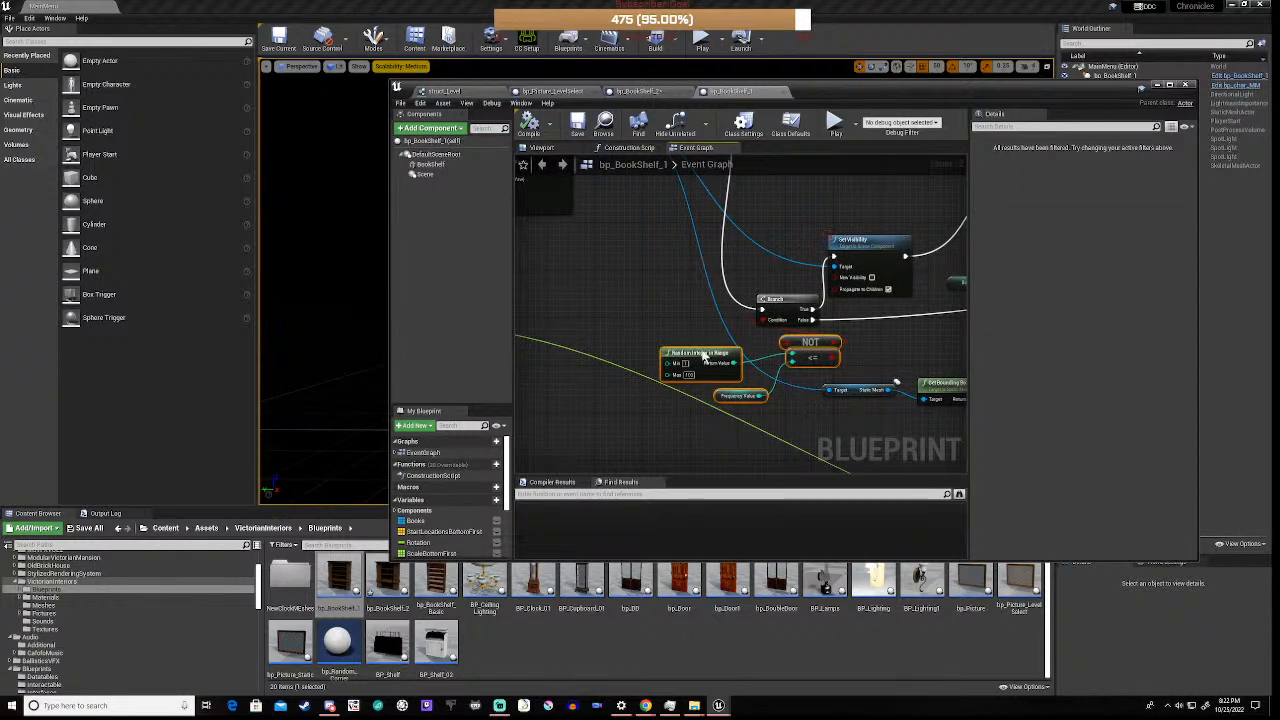
- In bp_BookShelf_2, delete the Frequency Value, Random Integer in Range and == nodes that feed the Branch after Set Static Mesh
{"action": "left_click", "coordinate": [640, 91]}
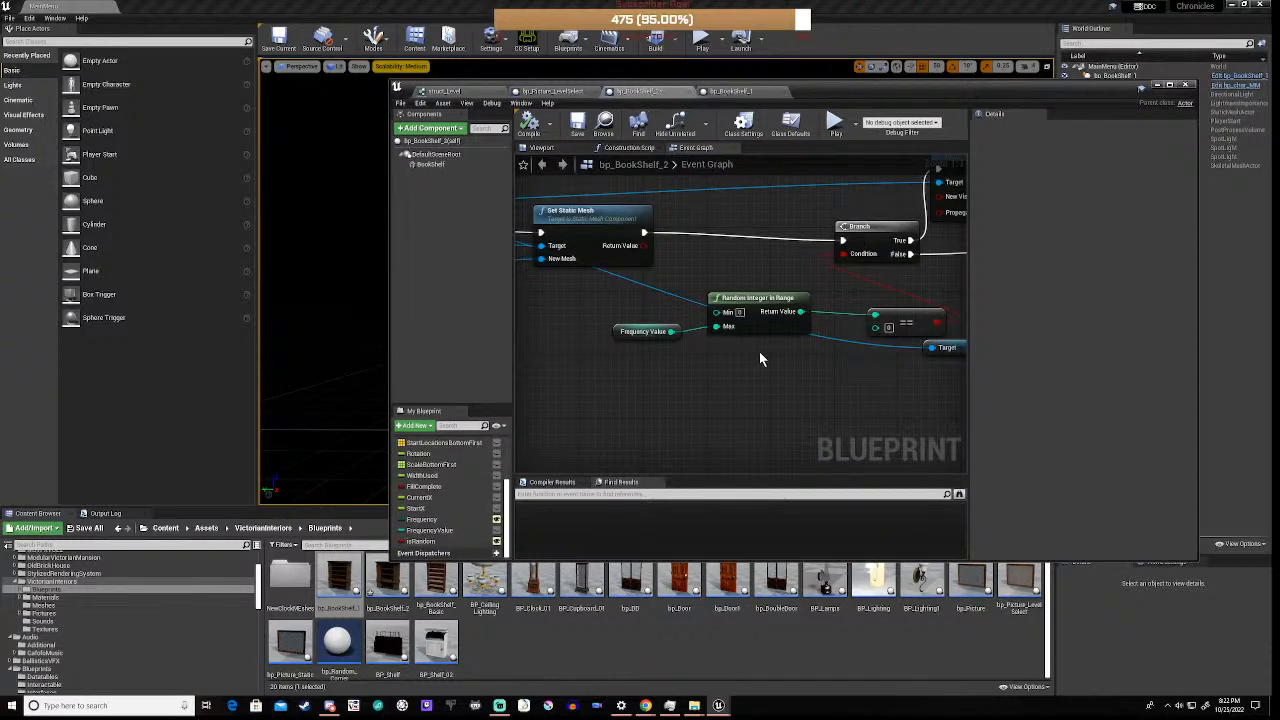
{"action": "right_click_drag", "start_coordinate": [658, 296], "coordinate": [563, 295]}
{"action": "left_click_drag", "start_coordinate": [545, 296], "coordinate": [788, 376]}
{"action": "key", "text": "Delete"}
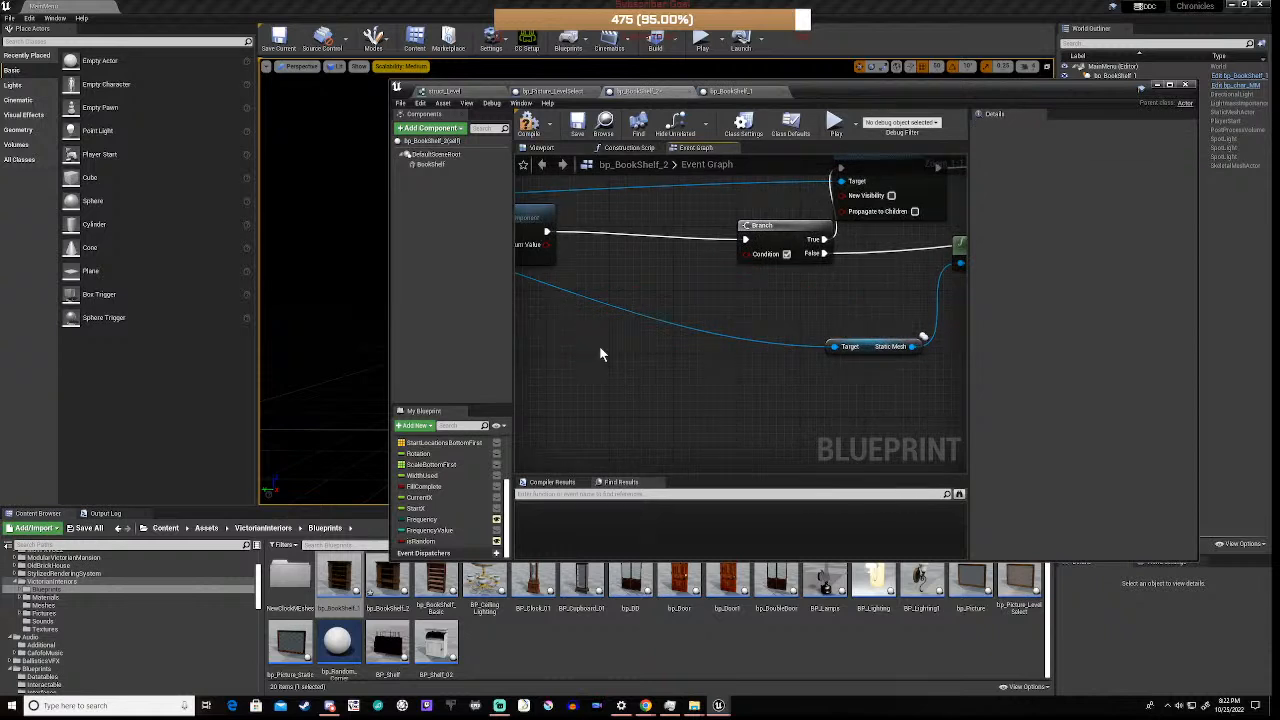
- Paste the copied nodes, connect the NOT result to the Branch's Condition, and compare the Set Visibility wiring with bp_BookShelf_1
{"action": "key", "text": "ctrl+z"}
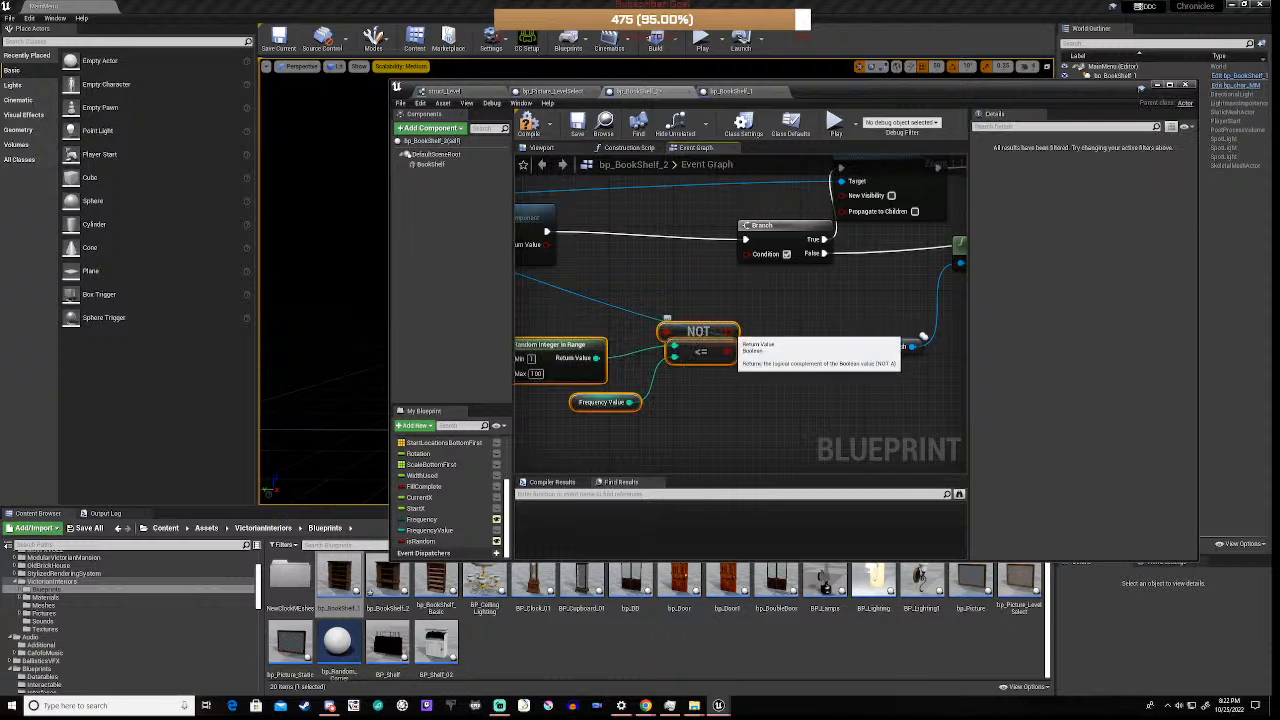
{"action": "left_click_drag", "start_coordinate": [737, 332], "coordinate": [744, 255]}
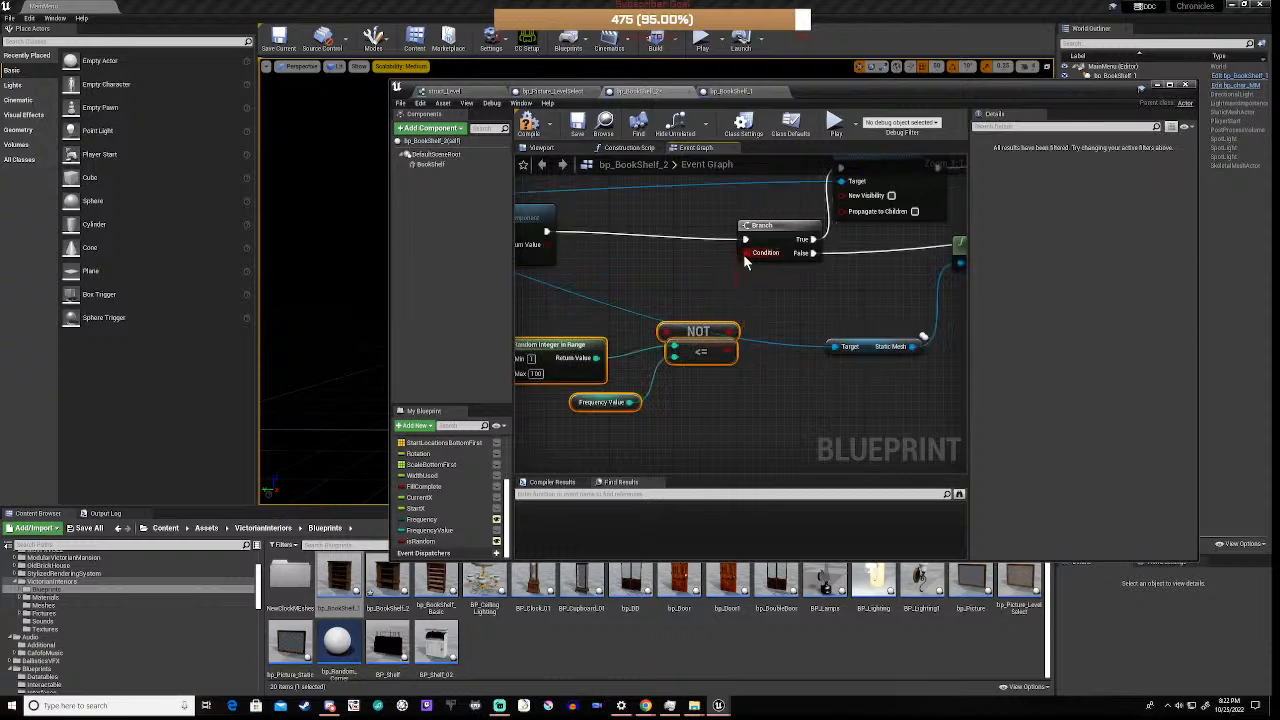
{"action": "right_click_drag", "start_coordinate": [689, 300], "coordinate": [615, 397]}
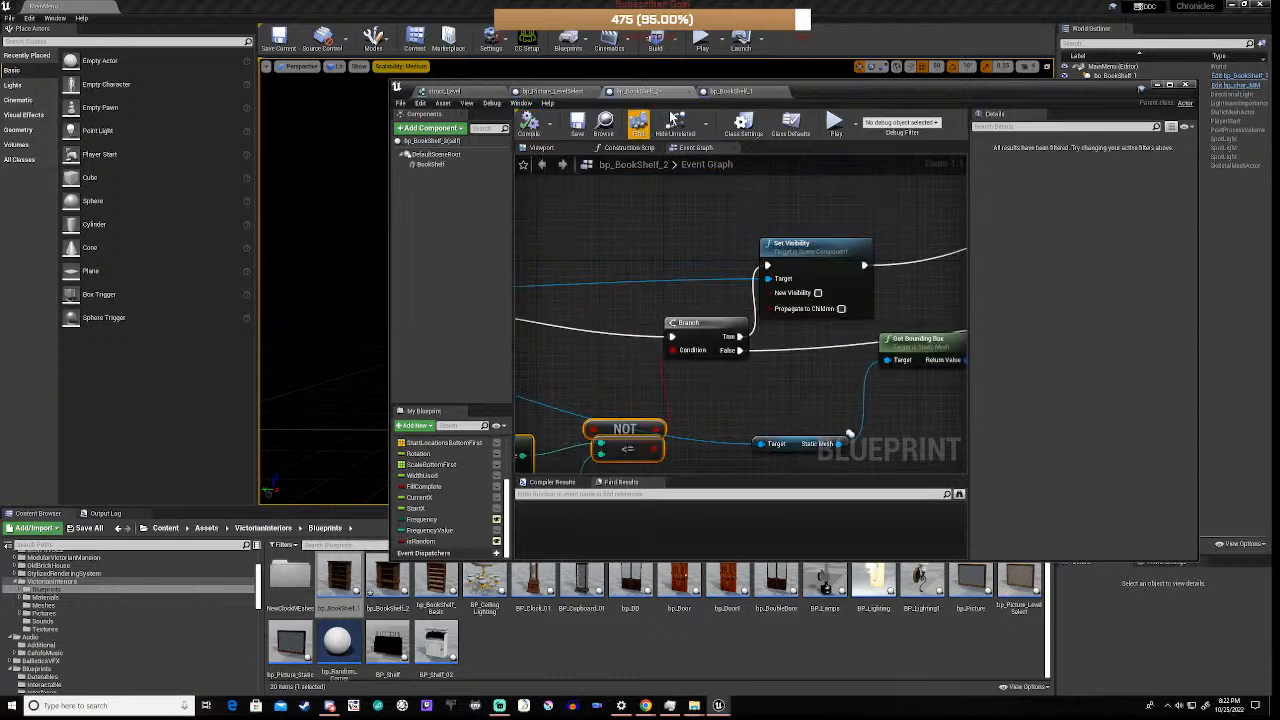
{"action": "left_click", "coordinate": [729, 91]}
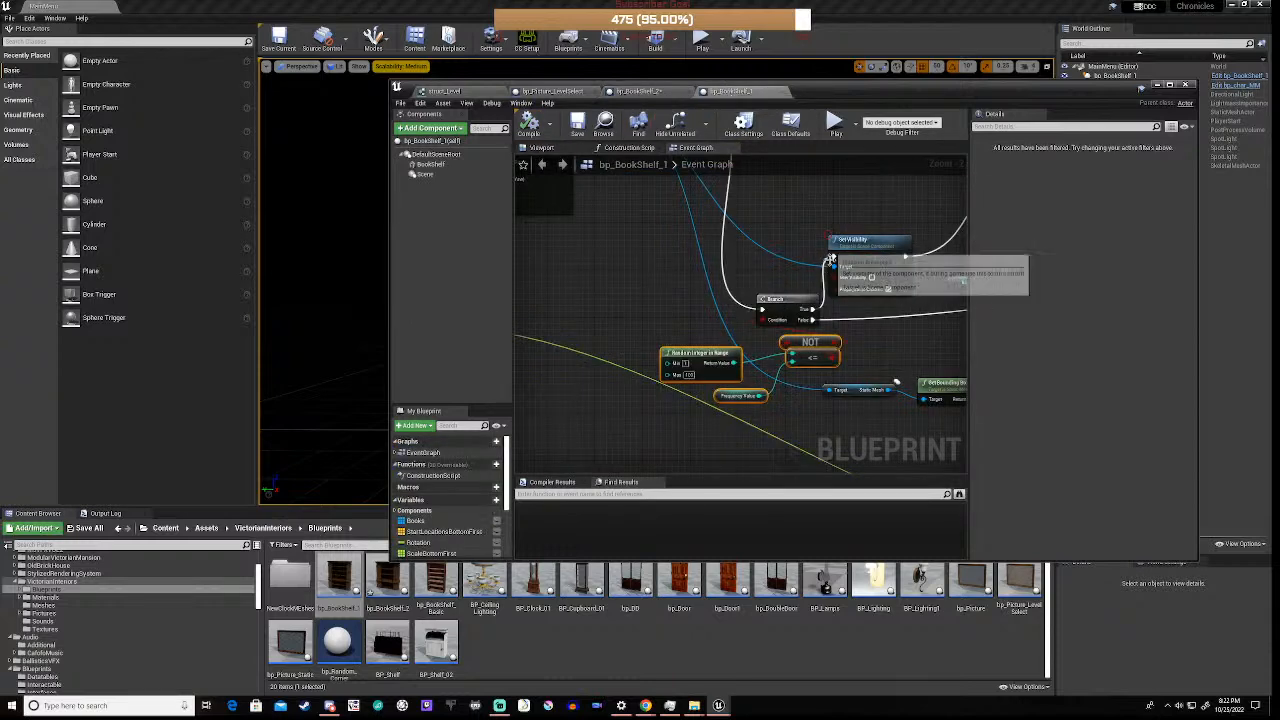
{"action": "left_click", "coordinate": [645, 92]}
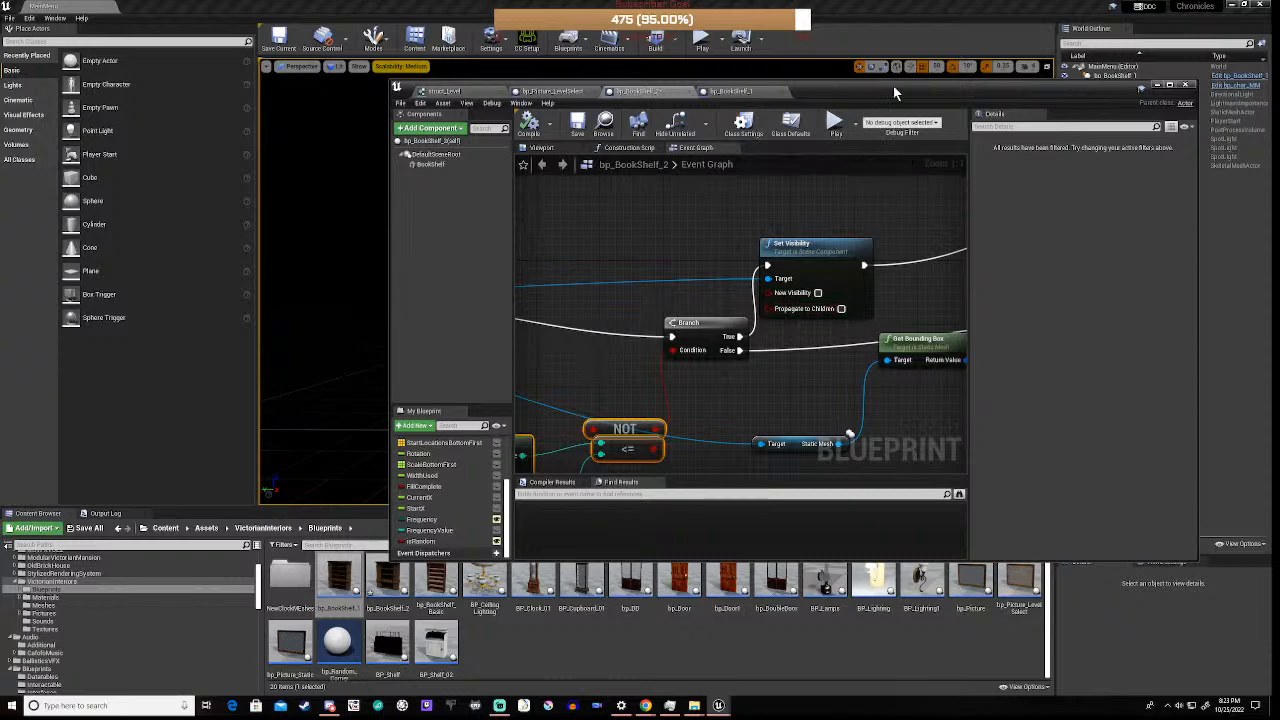
- Switch to File Explorer and delete the project's folder and ZIP archive from Backups\Chronicles on the storage drive
{"action": "left_click", "coordinate": [694, 705]}
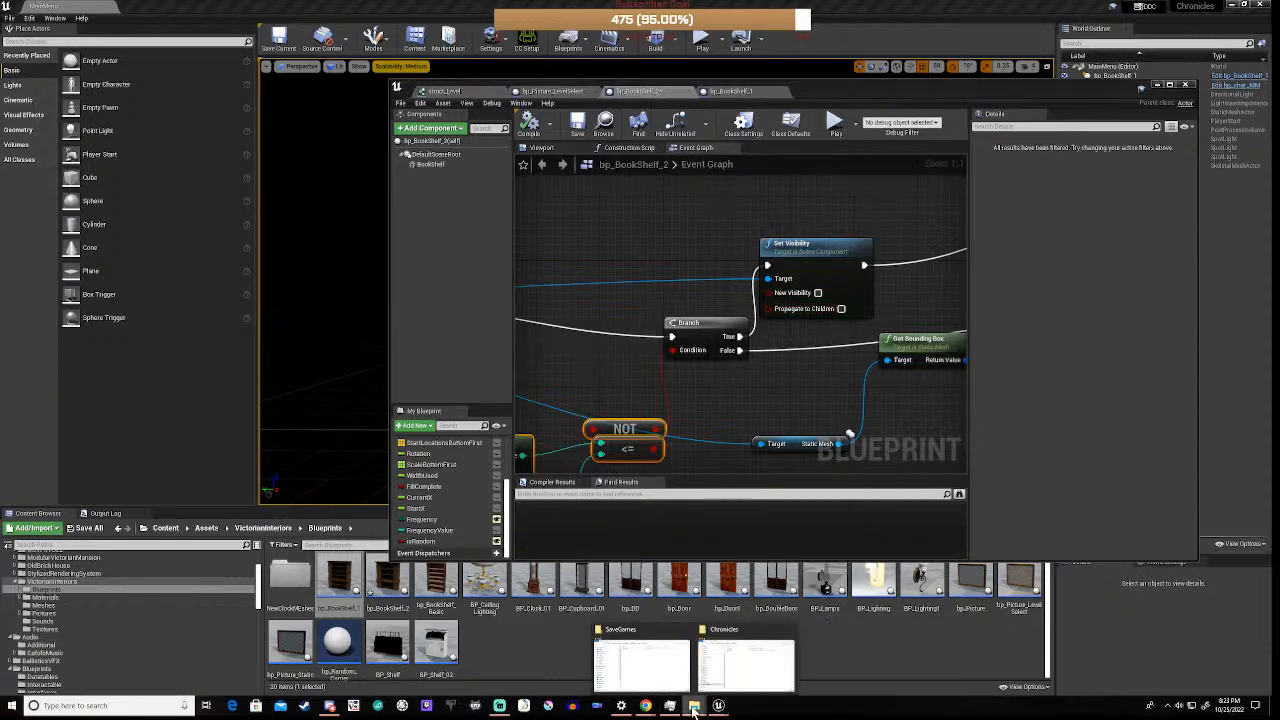
{"action": "mouse_move", "coordinate": [736, 638]}
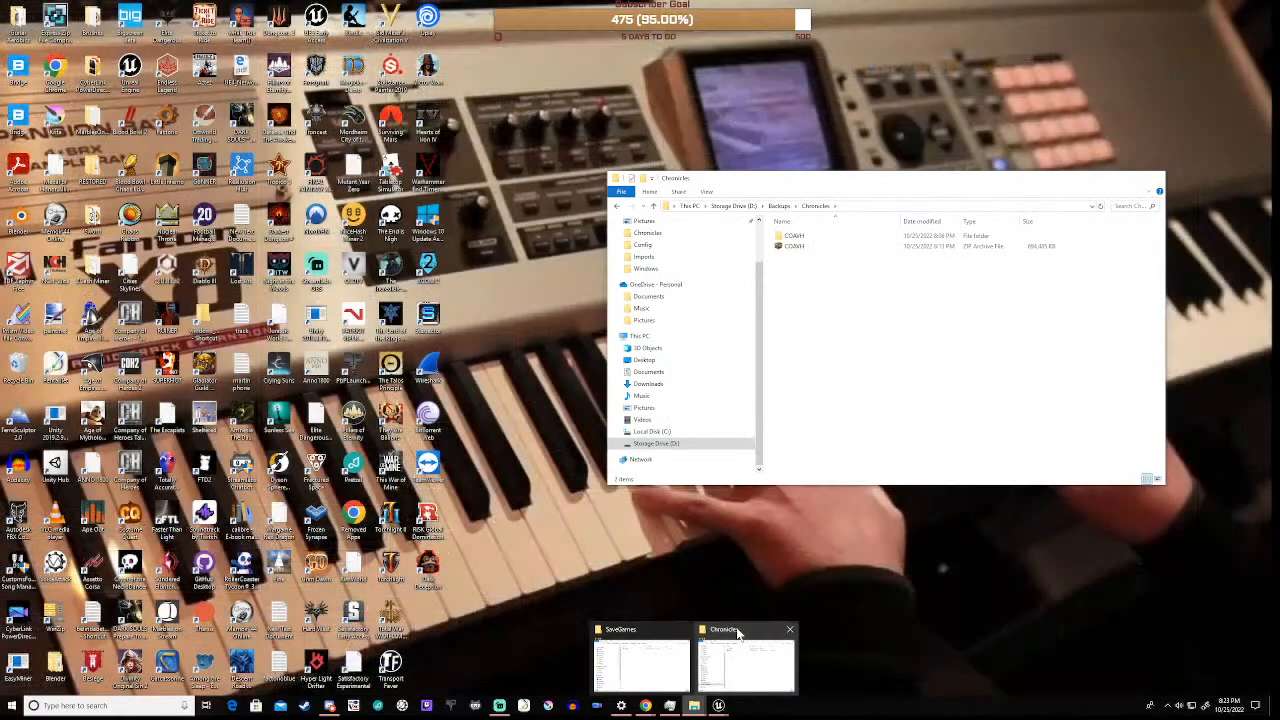
{"action": "left_click", "coordinate": [738, 640]}
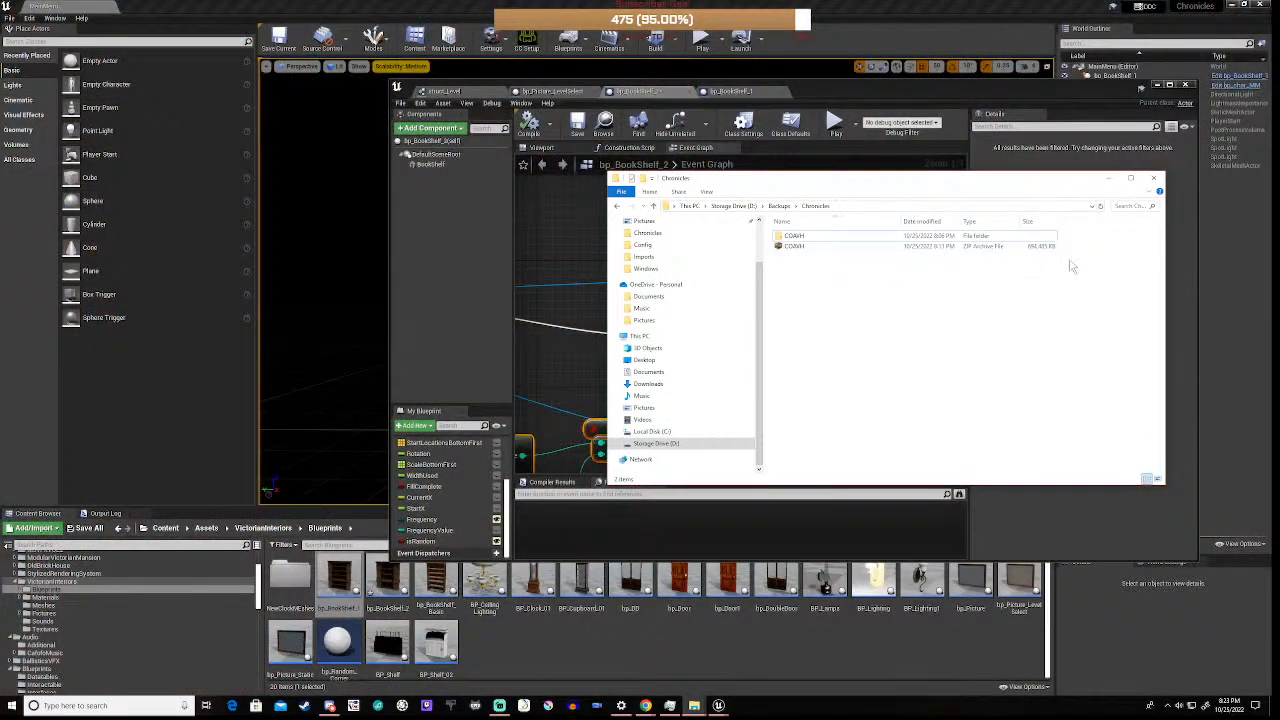
{"action": "left_click", "coordinate": [809, 237]}
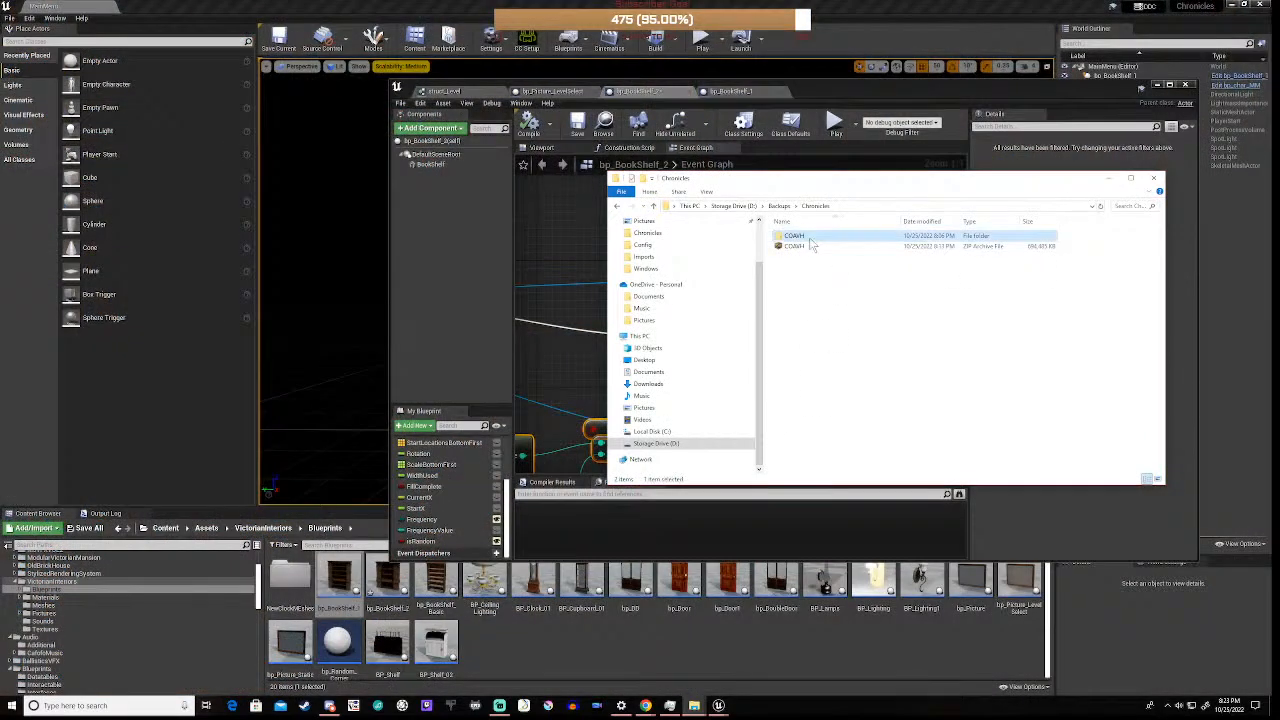
{"action": "key", "text": "Delete"}
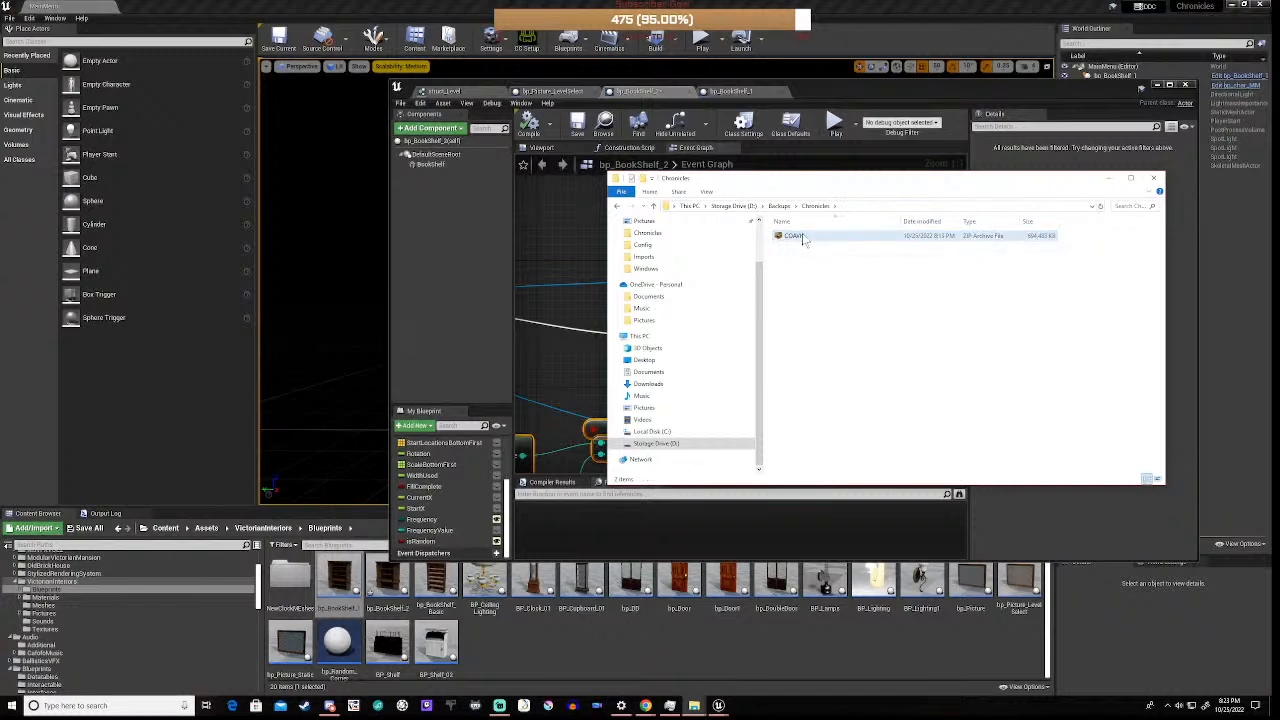
{"action": "left_click", "coordinate": [803, 239]}
{"action": "key", "text": "Delete"}
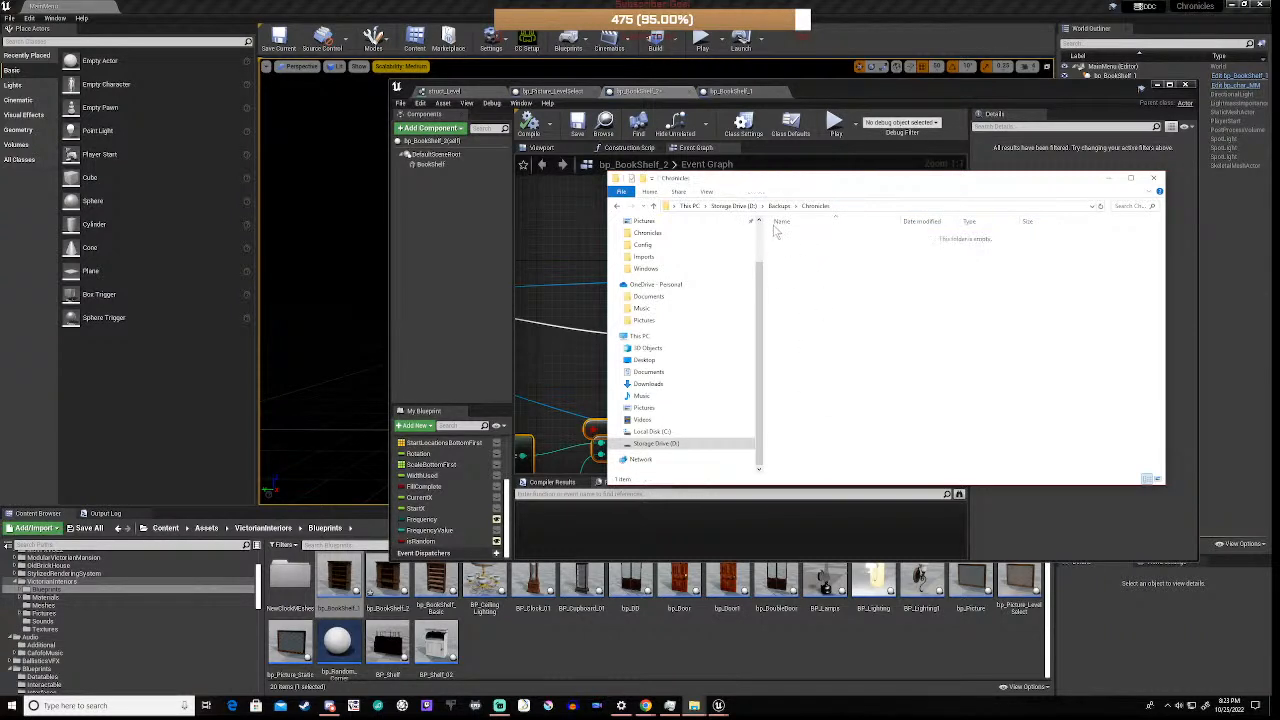
{"action": "left_click", "coordinate": [1107, 179]}
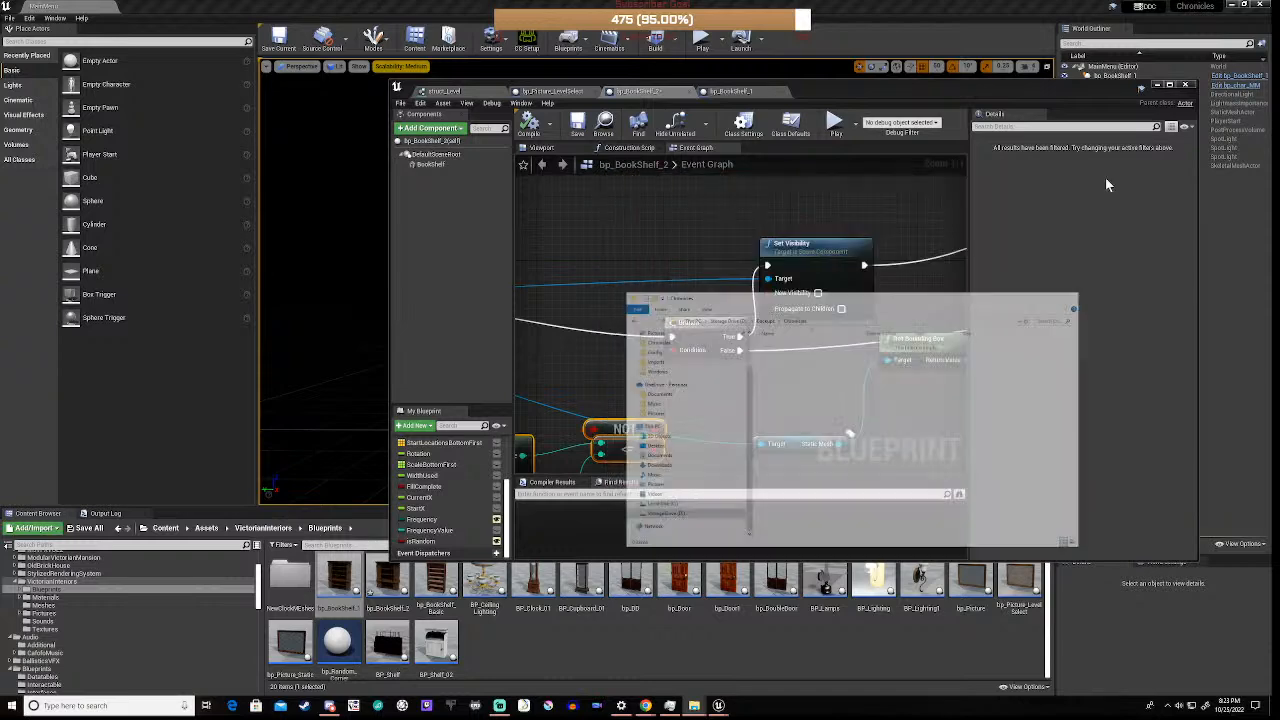
- Review the rewired bp_BookShelf_2 event graph back to its start and save all modified assets
{"action": "scroll", "coordinate": [670, 393], "scroll_direction": "down", "scroll_amount": 5}
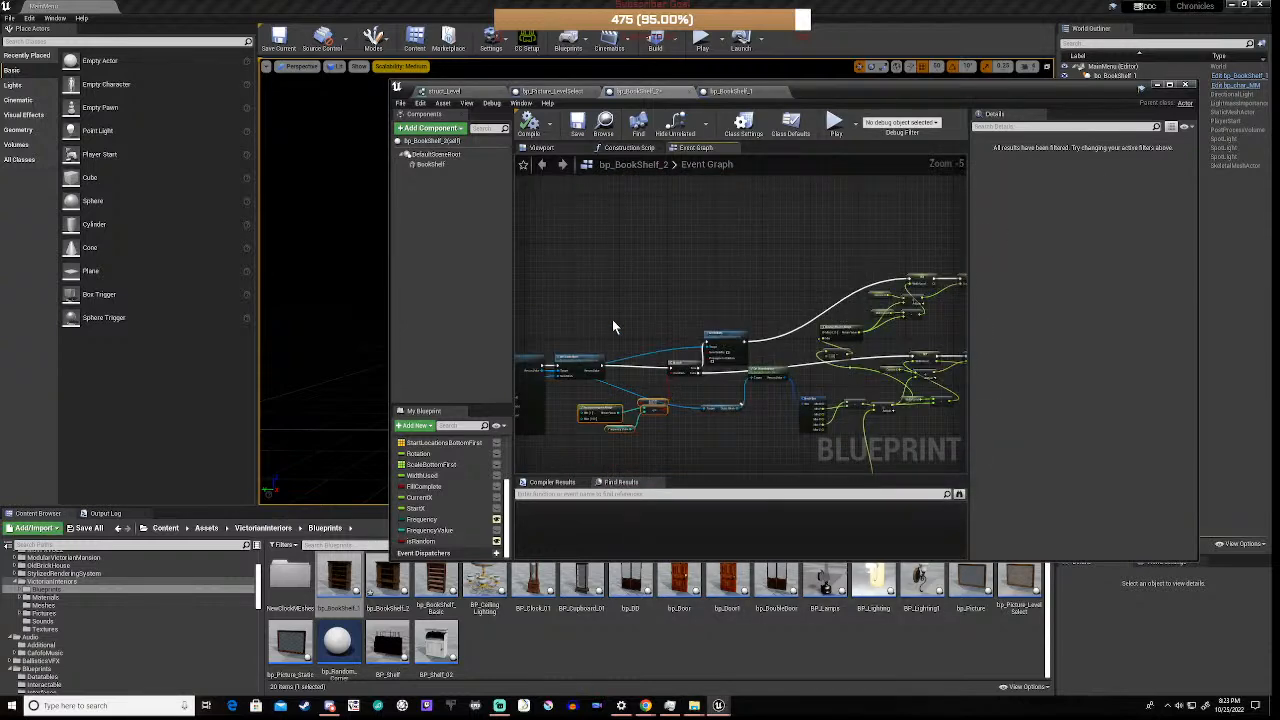
{"action": "right_click_drag", "start_coordinate": [613, 326], "coordinate": [745, 333]}
{"action": "right_click_drag", "start_coordinate": [645, 306], "coordinate": [893, 288]}
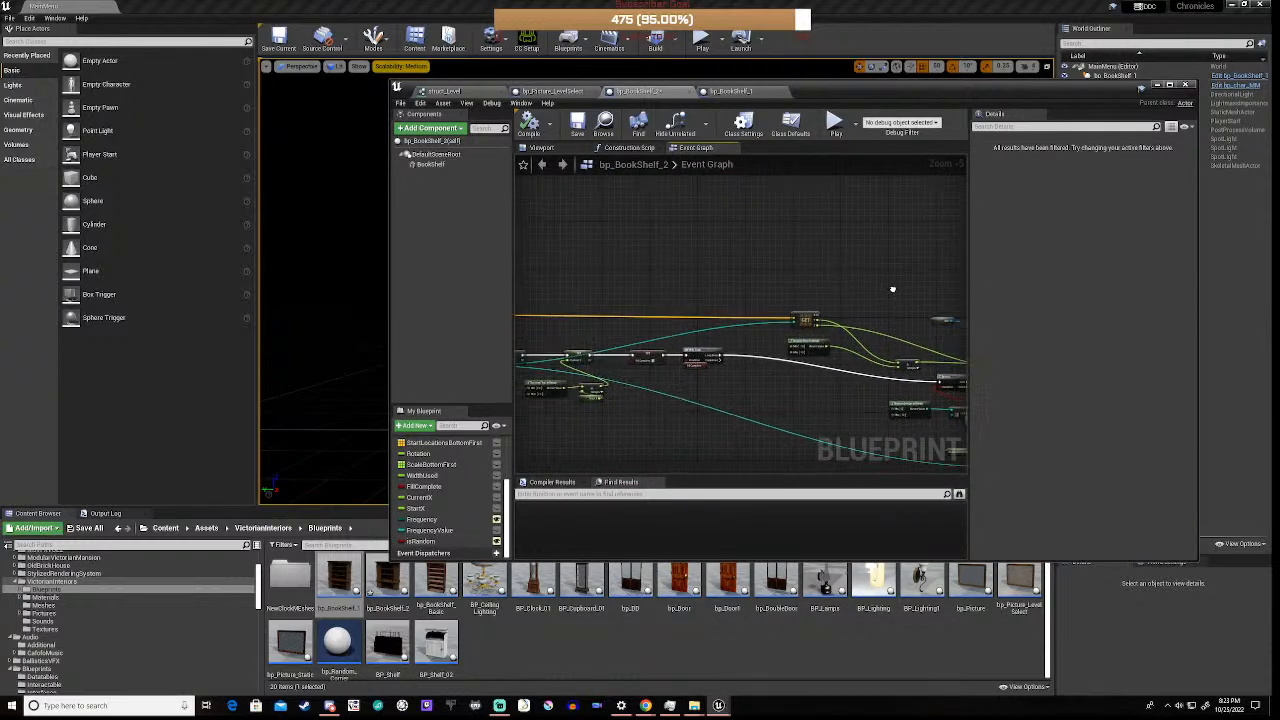
{"action": "right_click_drag", "start_coordinate": [610, 345], "coordinate": [805, 341]}
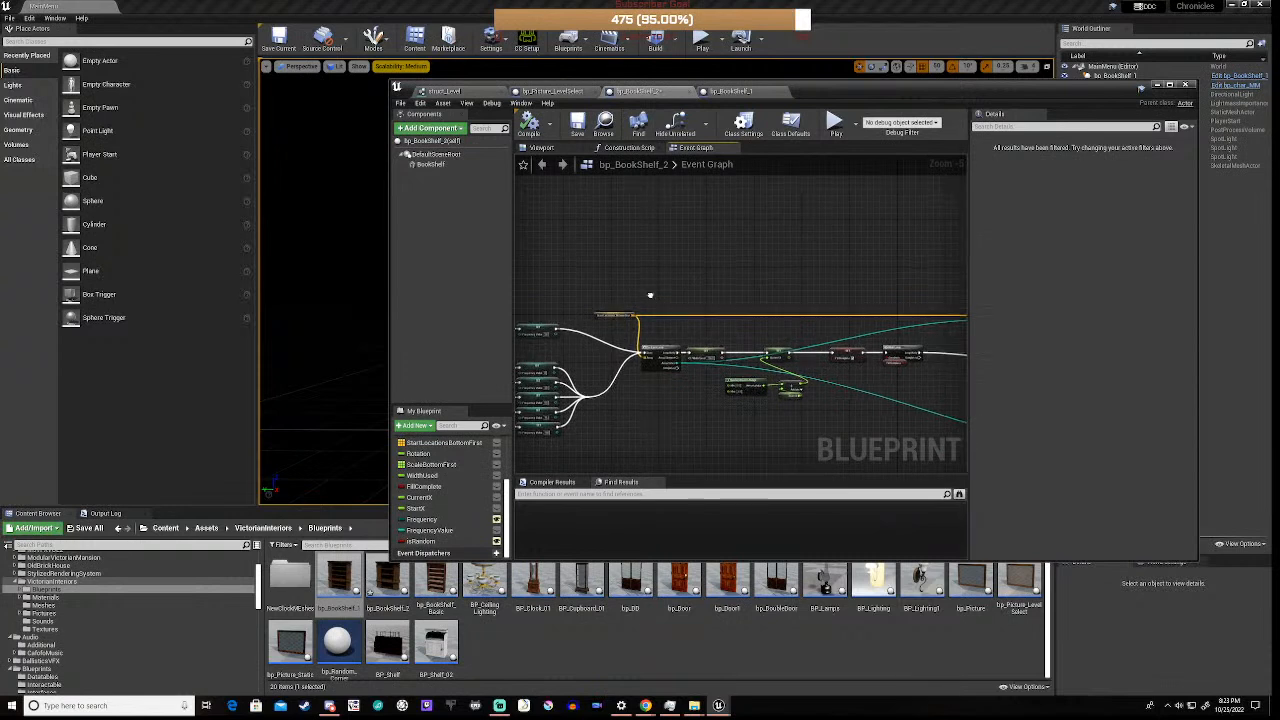
{"action": "right_click_drag", "start_coordinate": [651, 291], "coordinate": [867, 295]}
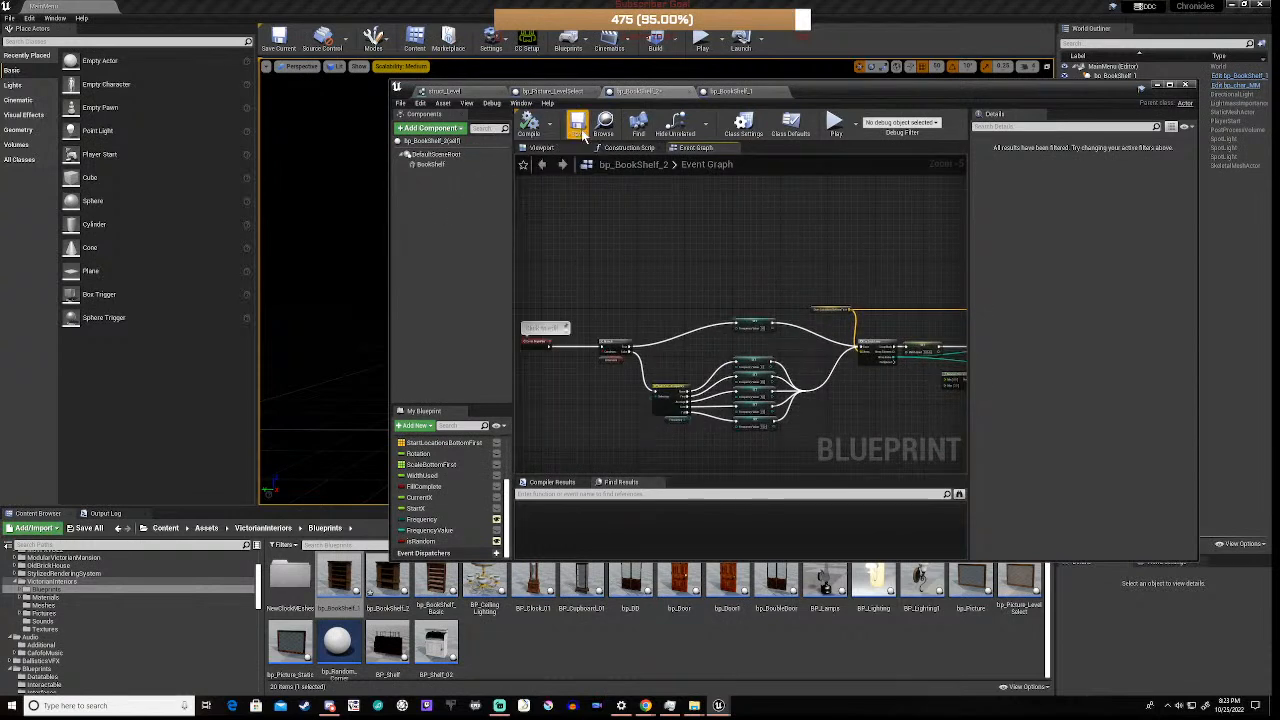
{"action": "left_click", "coordinate": [399, 104]}
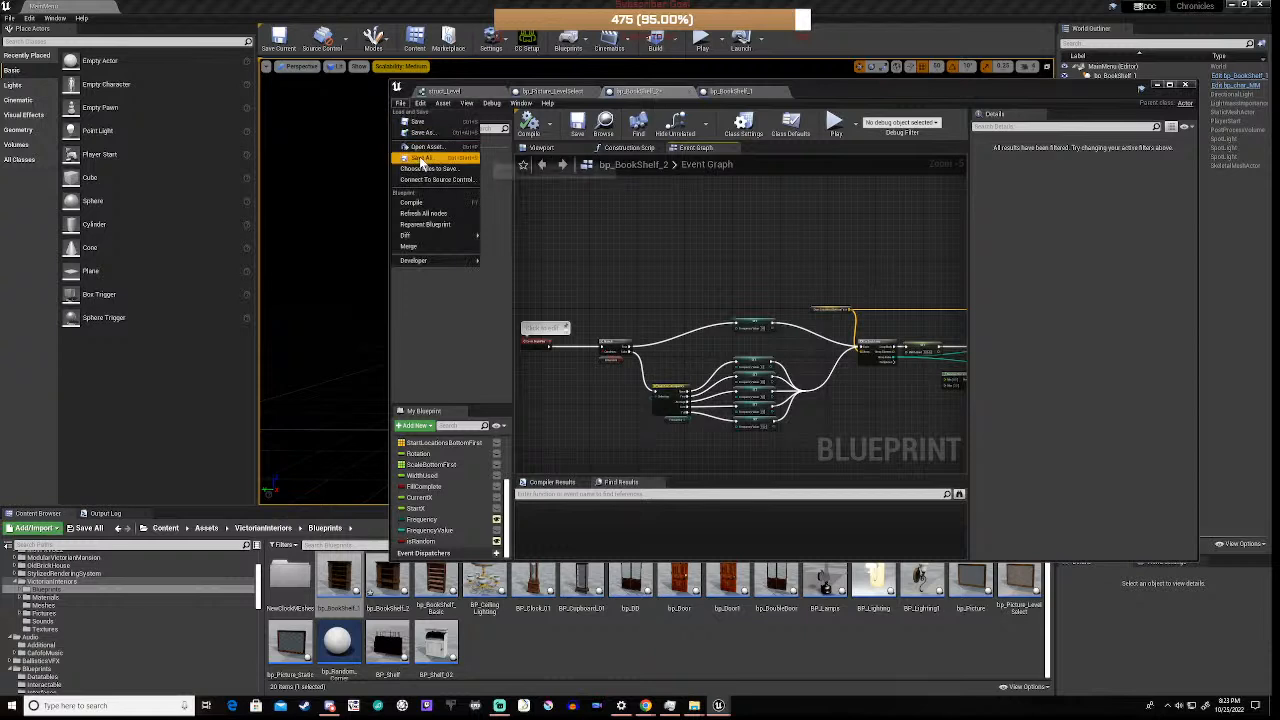
{"action": "left_click", "coordinate": [223, 130]}
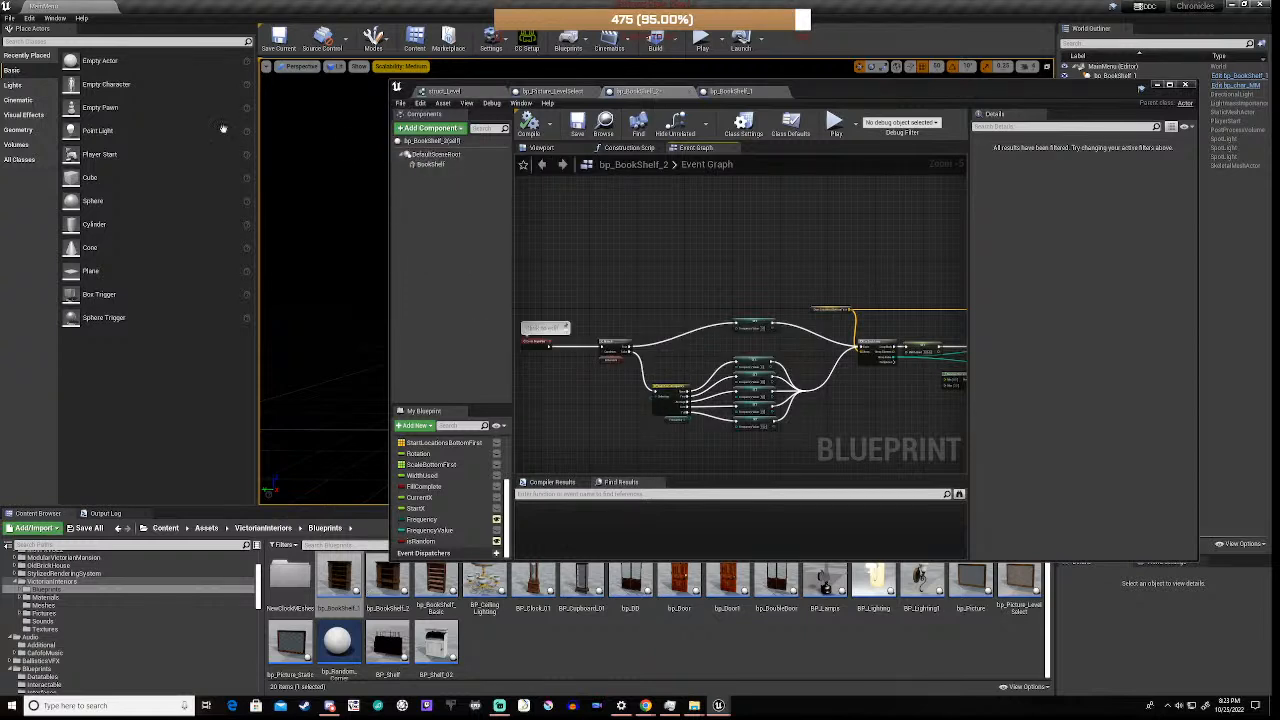
- Clear all old packaging messages from the Output Log
{"action": "left_click", "coordinate": [9, 18]}
{"action": "mouse_move", "coordinate": [45, 180]}
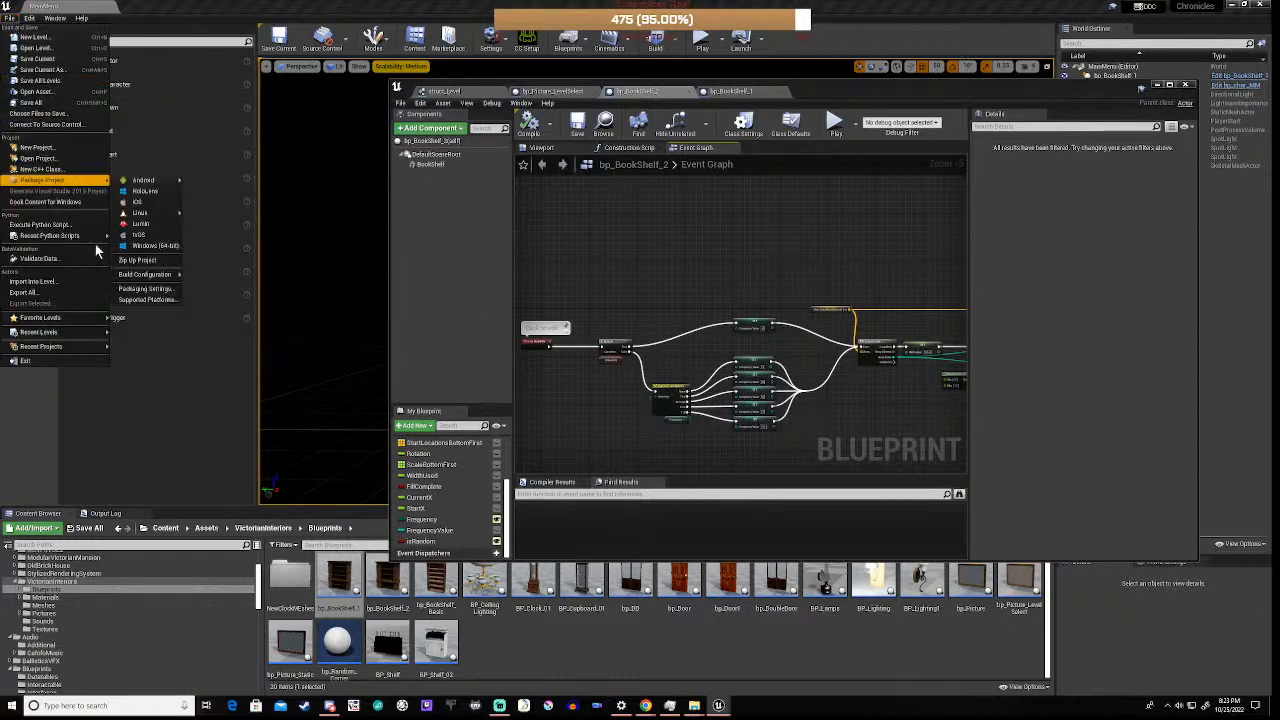
{"action": "left_click", "coordinate": [105, 513]}
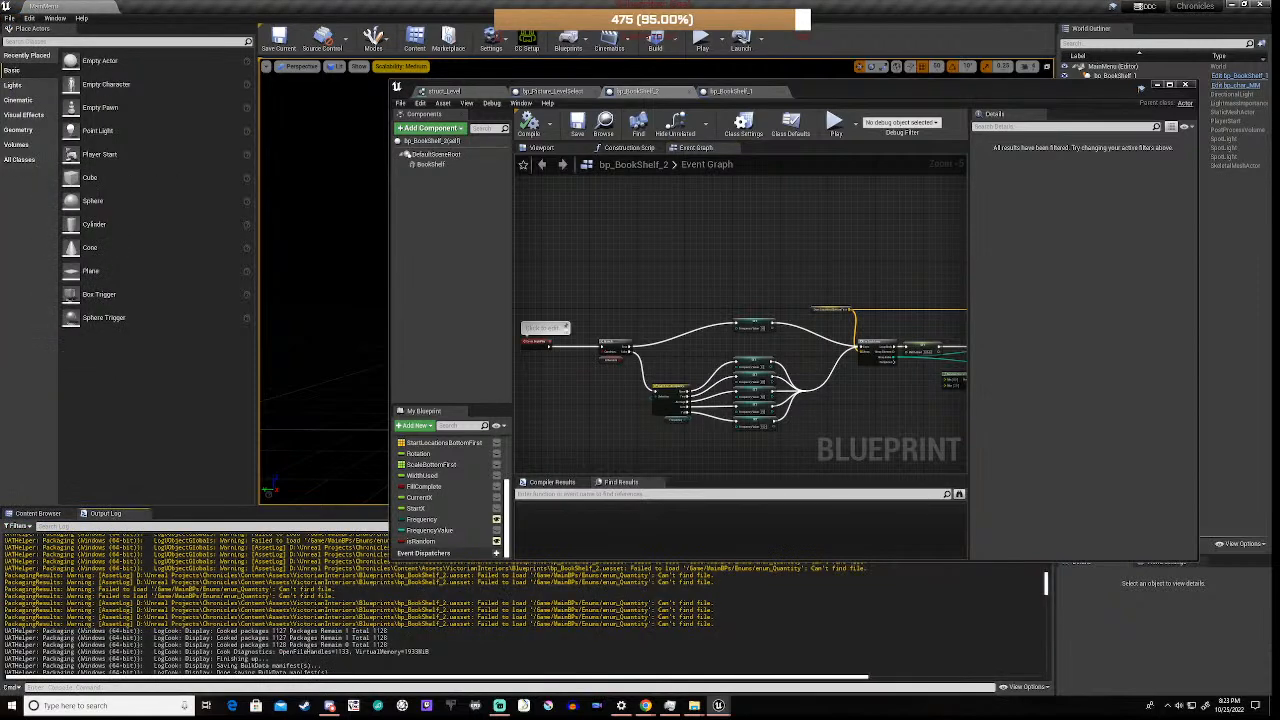
{"action": "right_click", "coordinate": [310, 594]}
{"action": "left_click", "coordinate": [333, 599]}
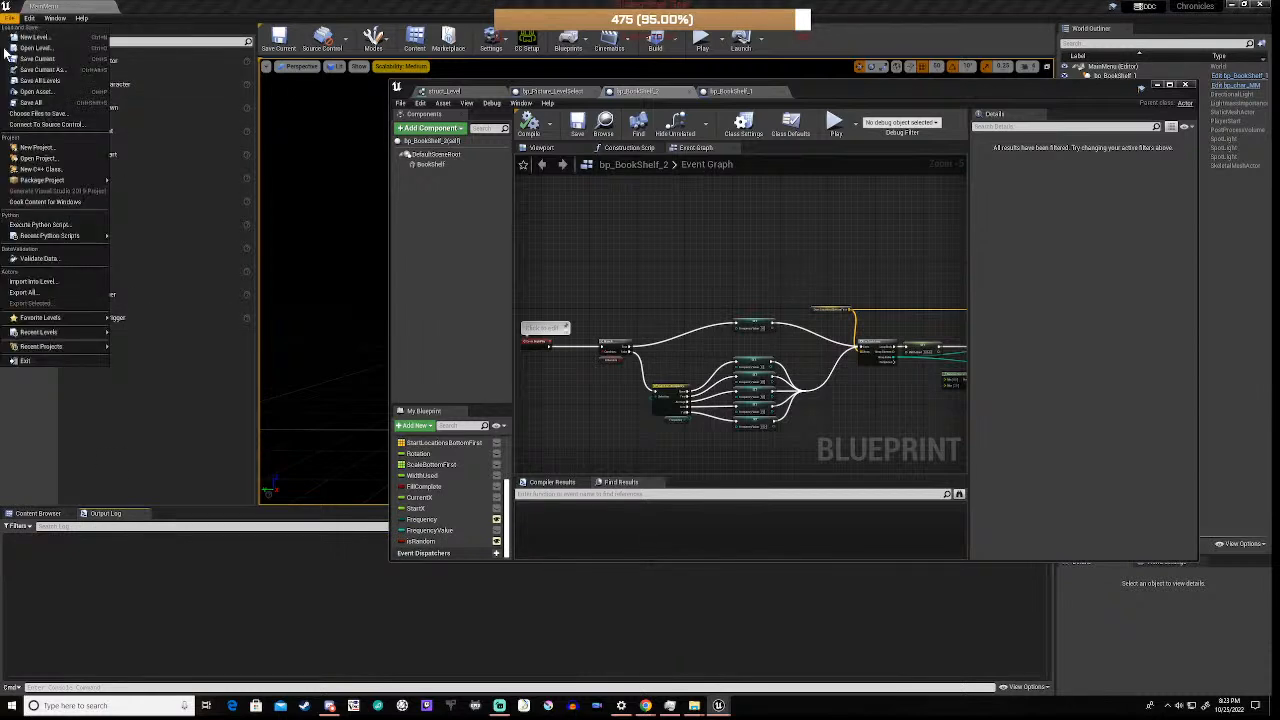
- Package the project for Windows (64-bit) into Backups\Chronicles on the storage drive and check the end of the Output Log
{"action": "mouse_move", "coordinate": [68, 186]}
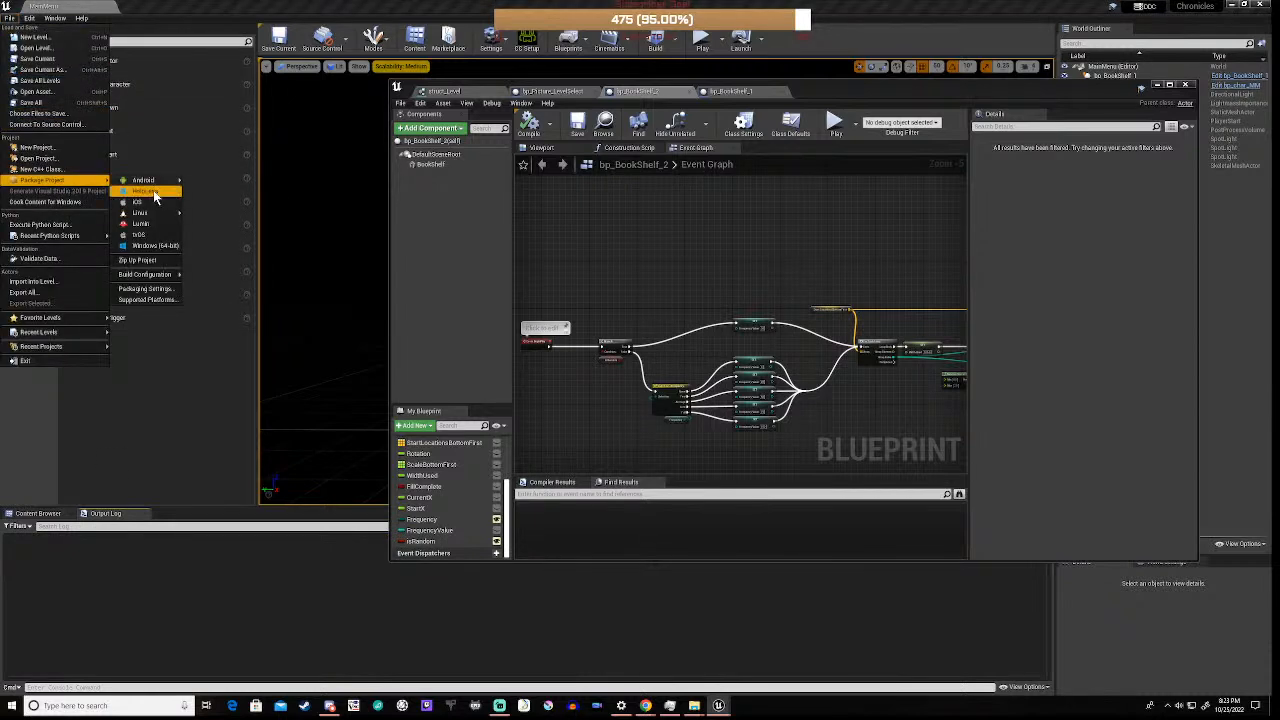
{"action": "left_click", "coordinate": [152, 246]}
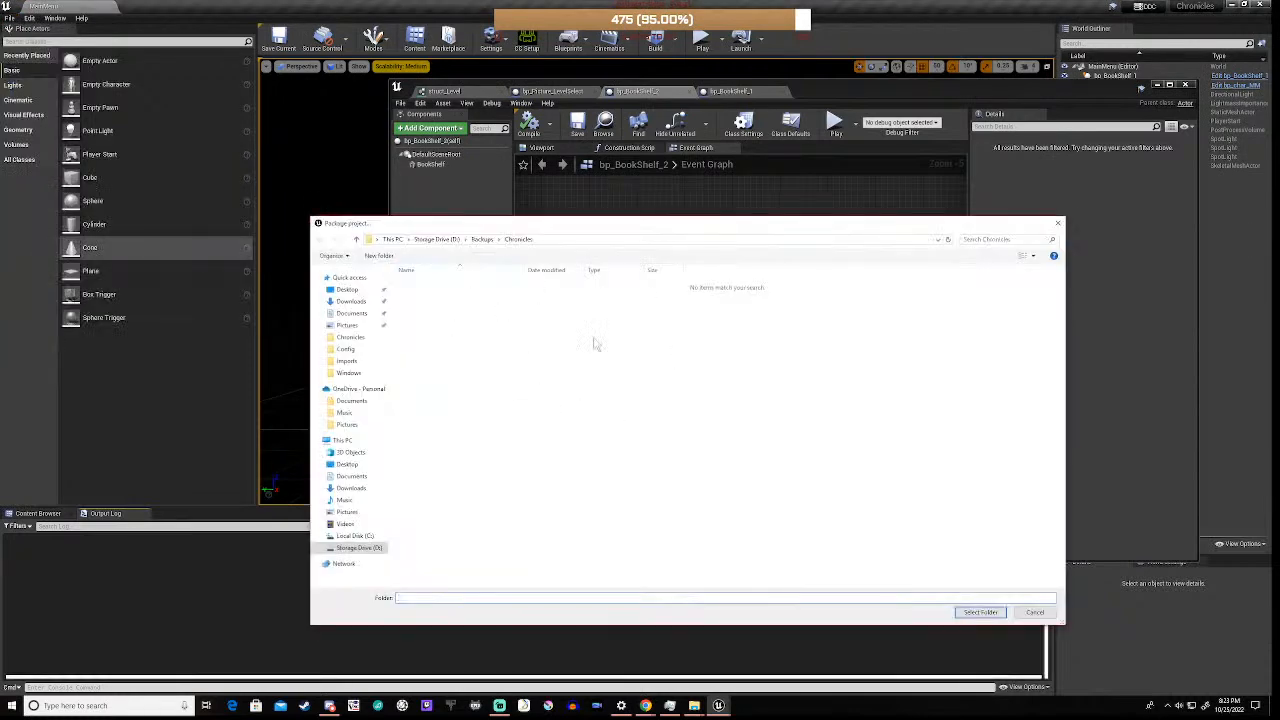
{"action": "left_click", "coordinate": [979, 613]}
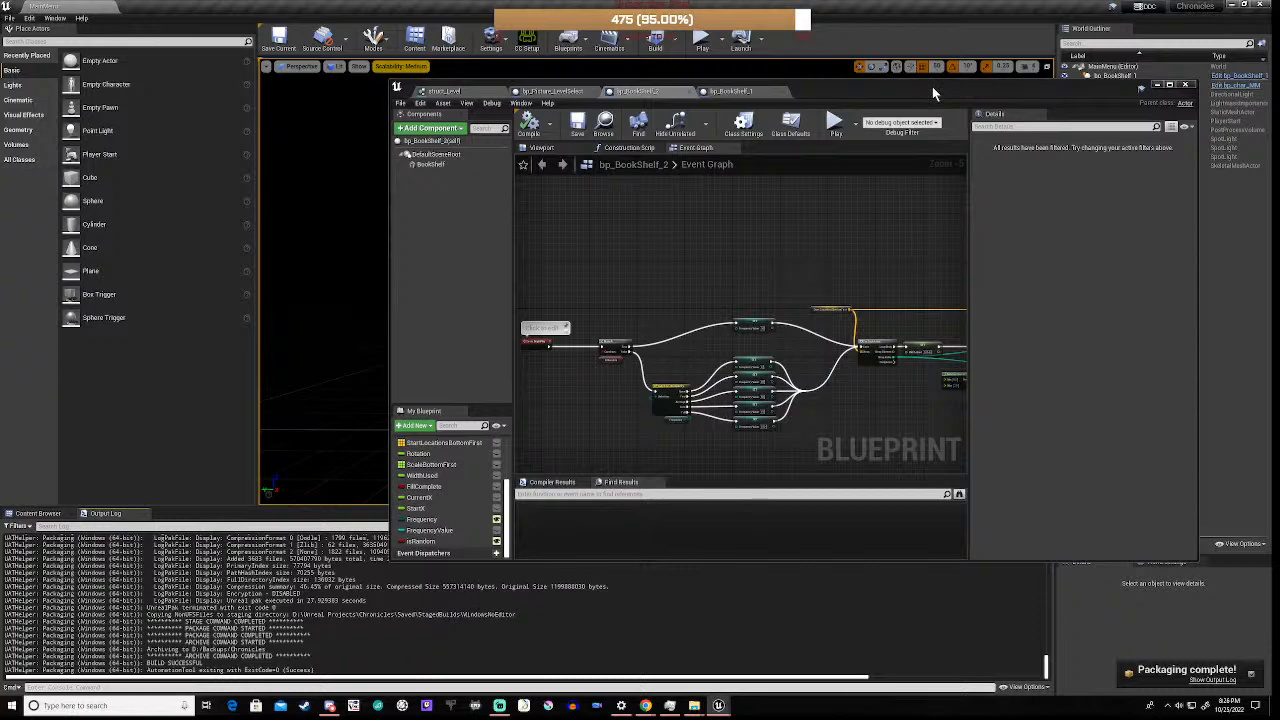
{"action": "left_click_drag", "start_coordinate": [932, 86], "coordinate": [790, 51]}
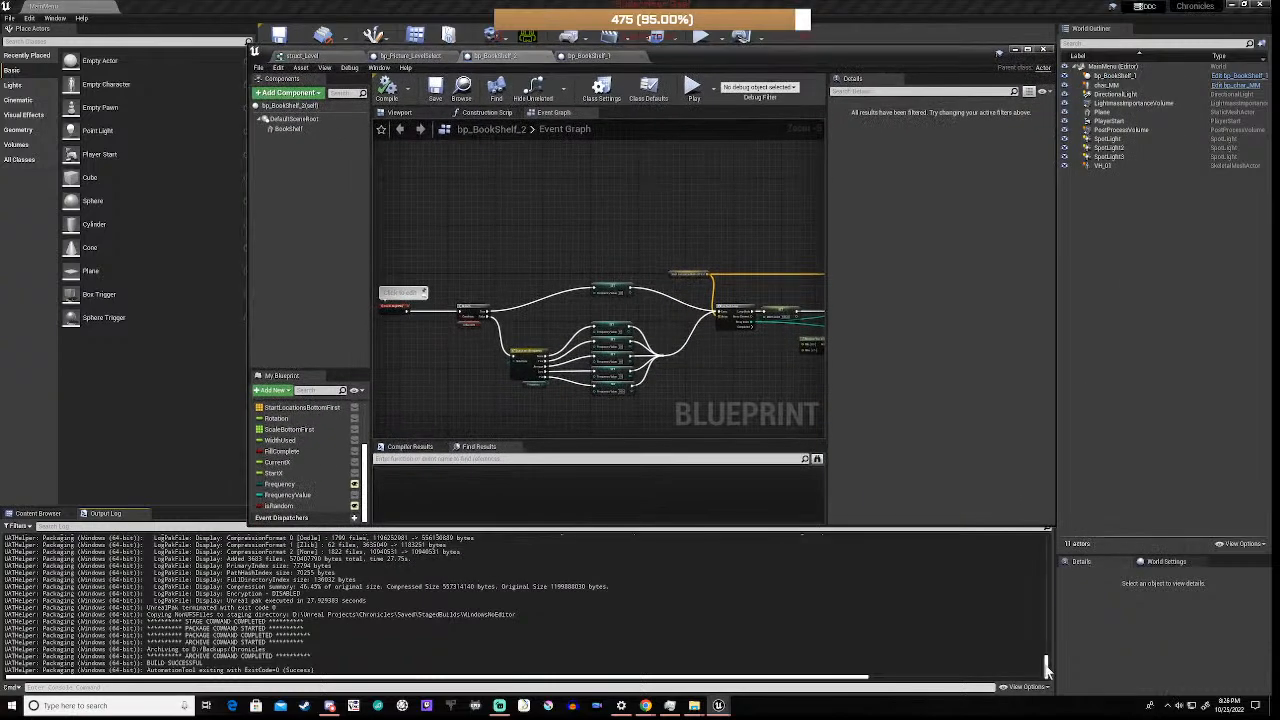
{"action": "mouse_move", "coordinate": [1046, 666]}
{"action": "left_mouse_down"}
{"action": "mouse_move", "coordinate": [1052, 538]}
{"action": "mouse_move", "coordinate": [1053, 685]}
{"action": "left_mouse_up"}
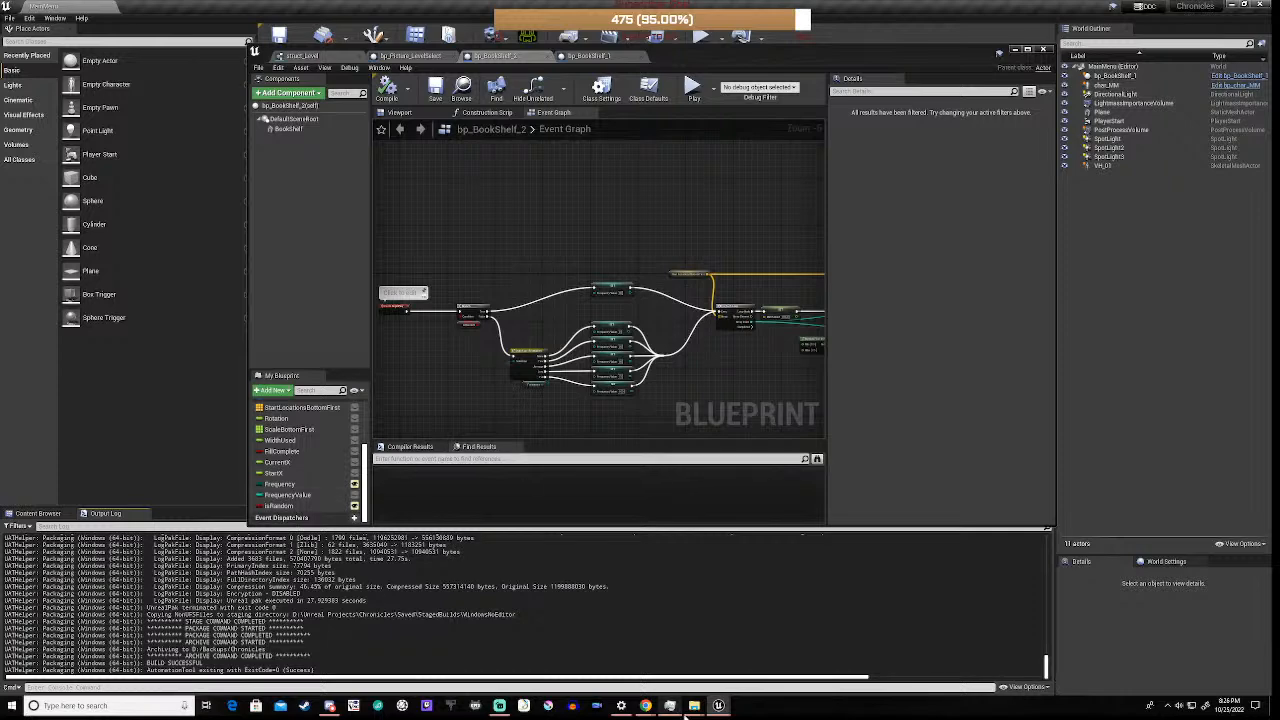
- Switch to File Explorer and check the properties of the packaged WindowsNoEditor folder in Backups\Chronicles
{"action": "mouse_move", "coordinate": [694, 710]}
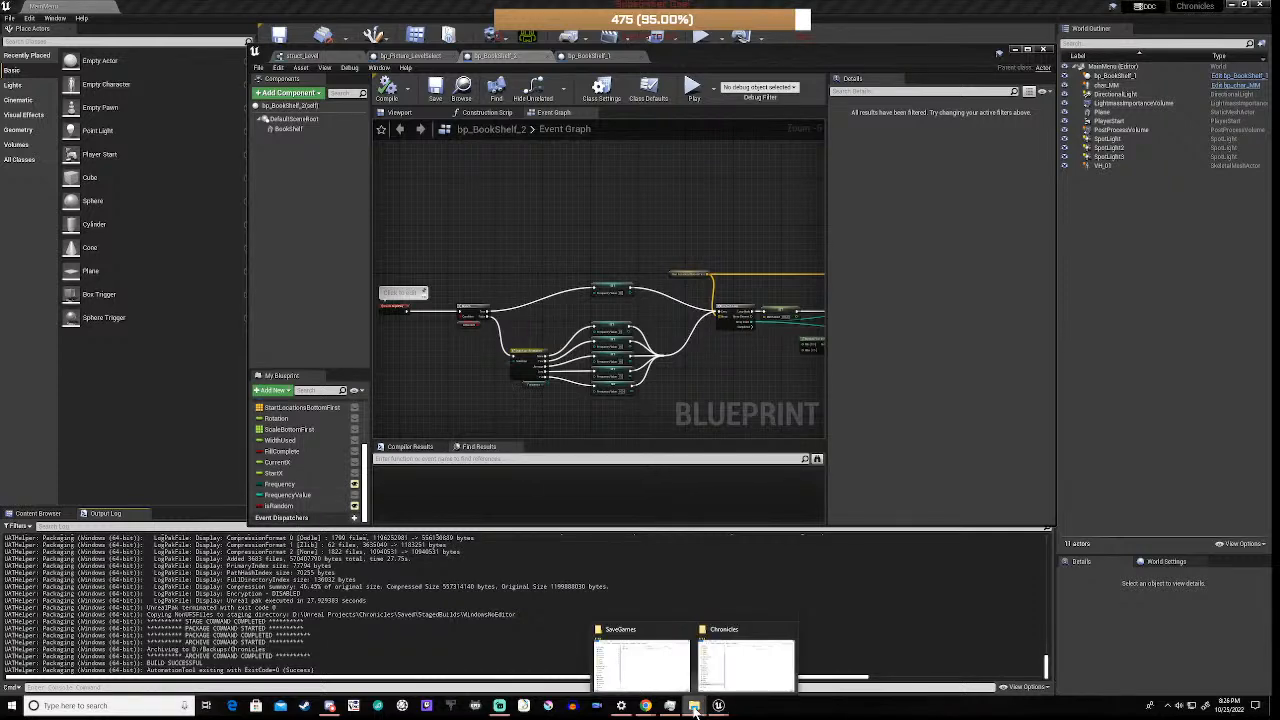
{"action": "left_click", "coordinate": [729, 637]}
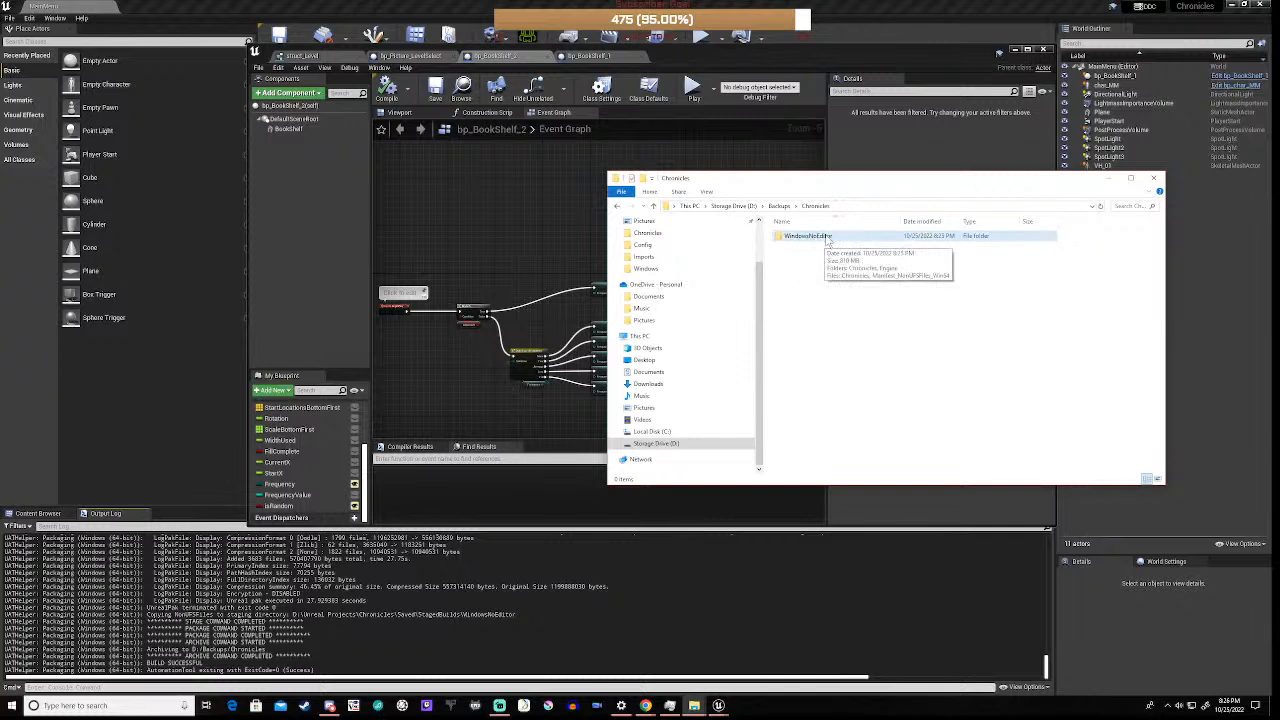
{"action": "right_click", "coordinate": [831, 241]}
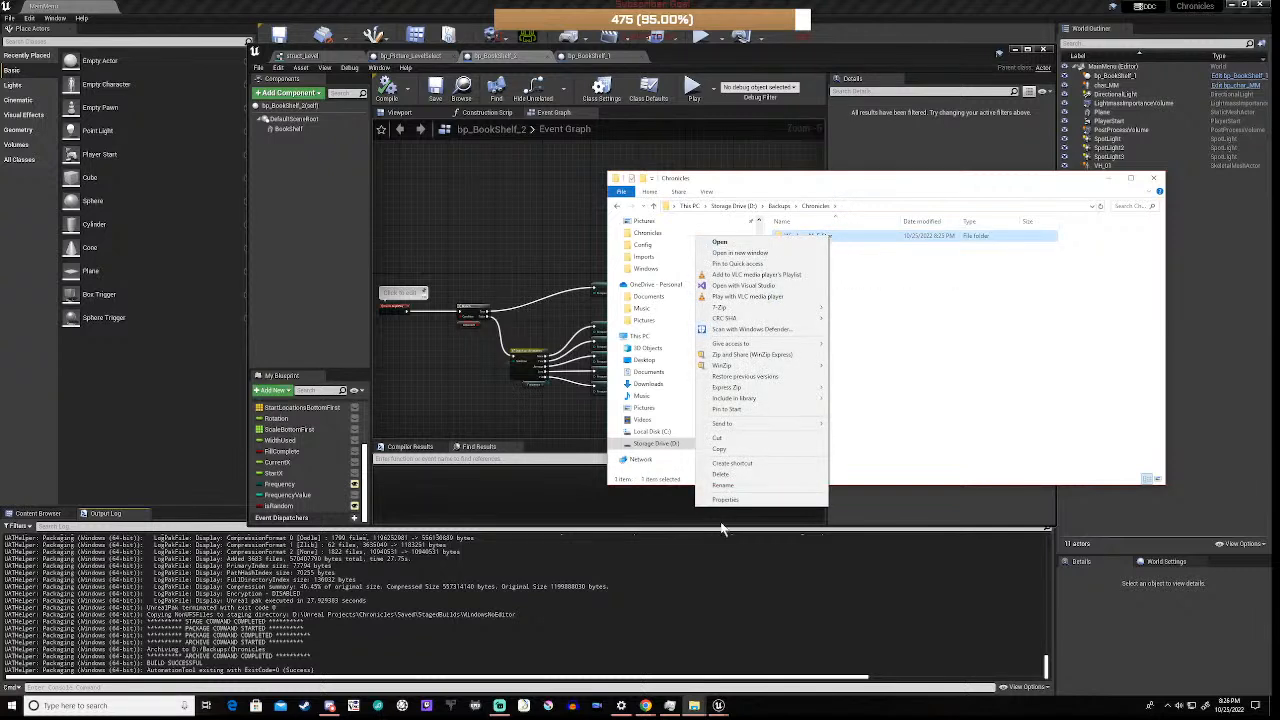
{"action": "left_click", "coordinate": [749, 500]}
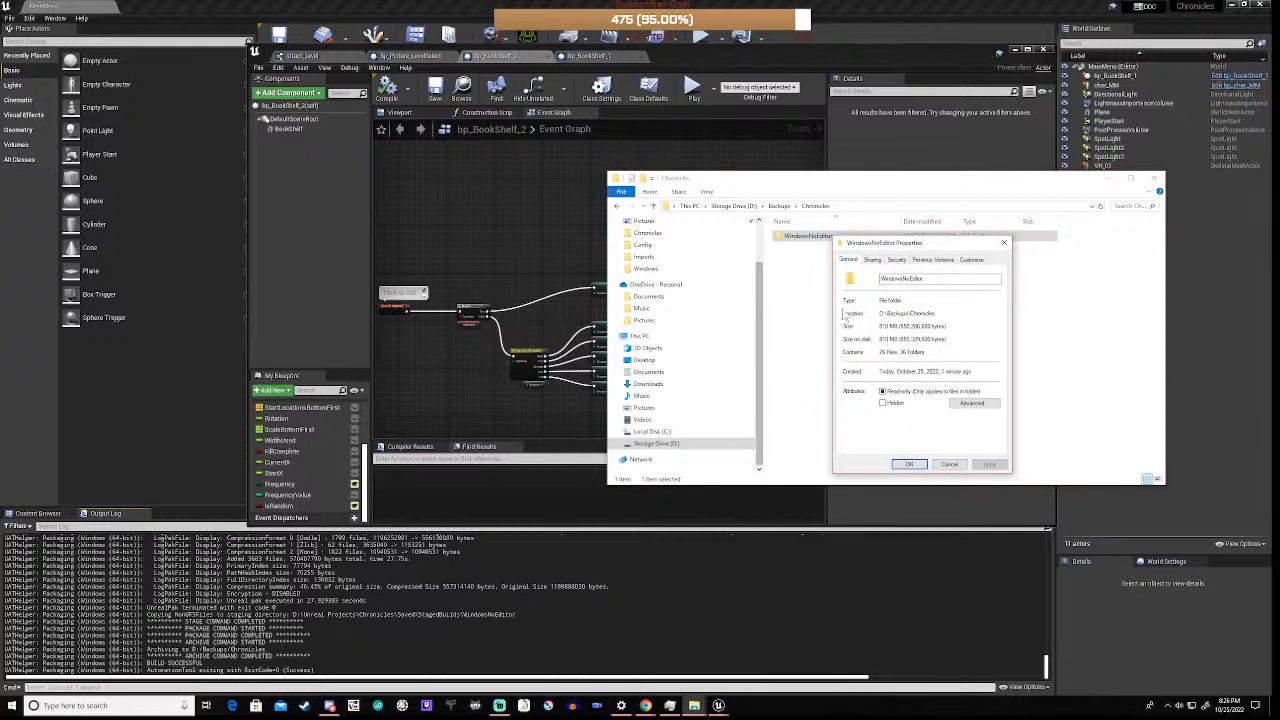
{"action": "left_click", "coordinate": [949, 465]}
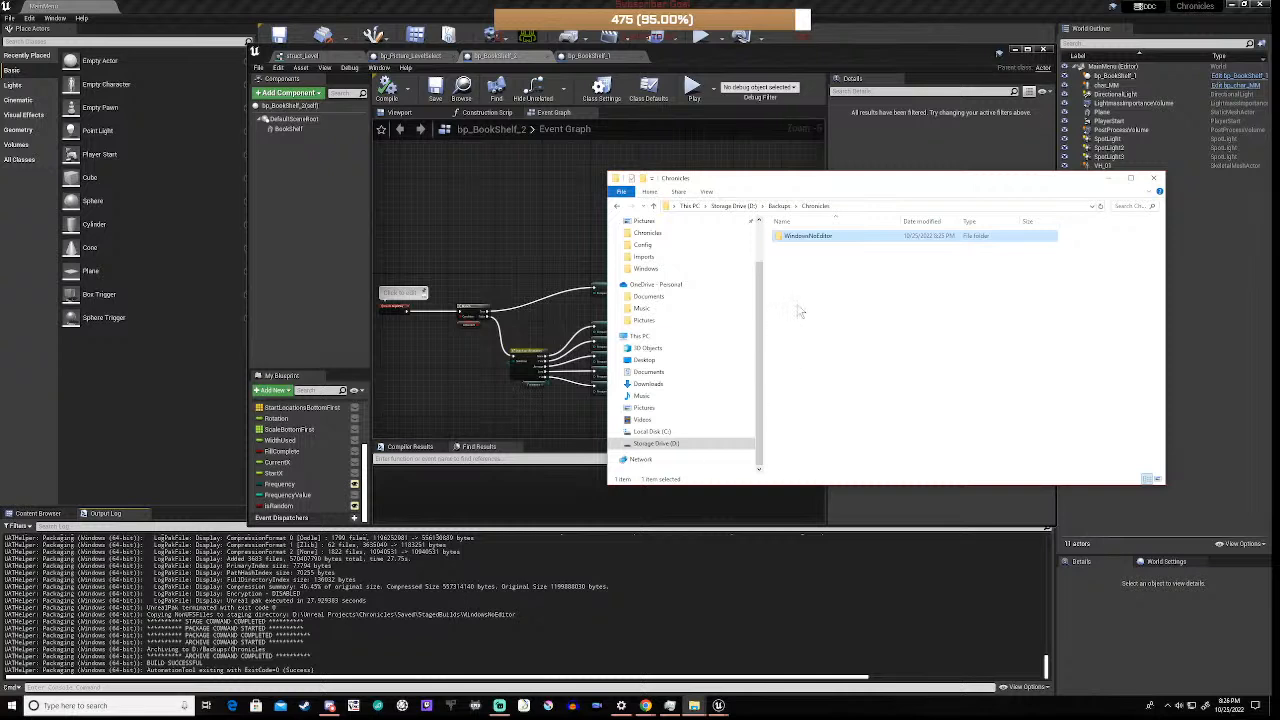
{"action": "left_click", "coordinate": [1108, 182]}
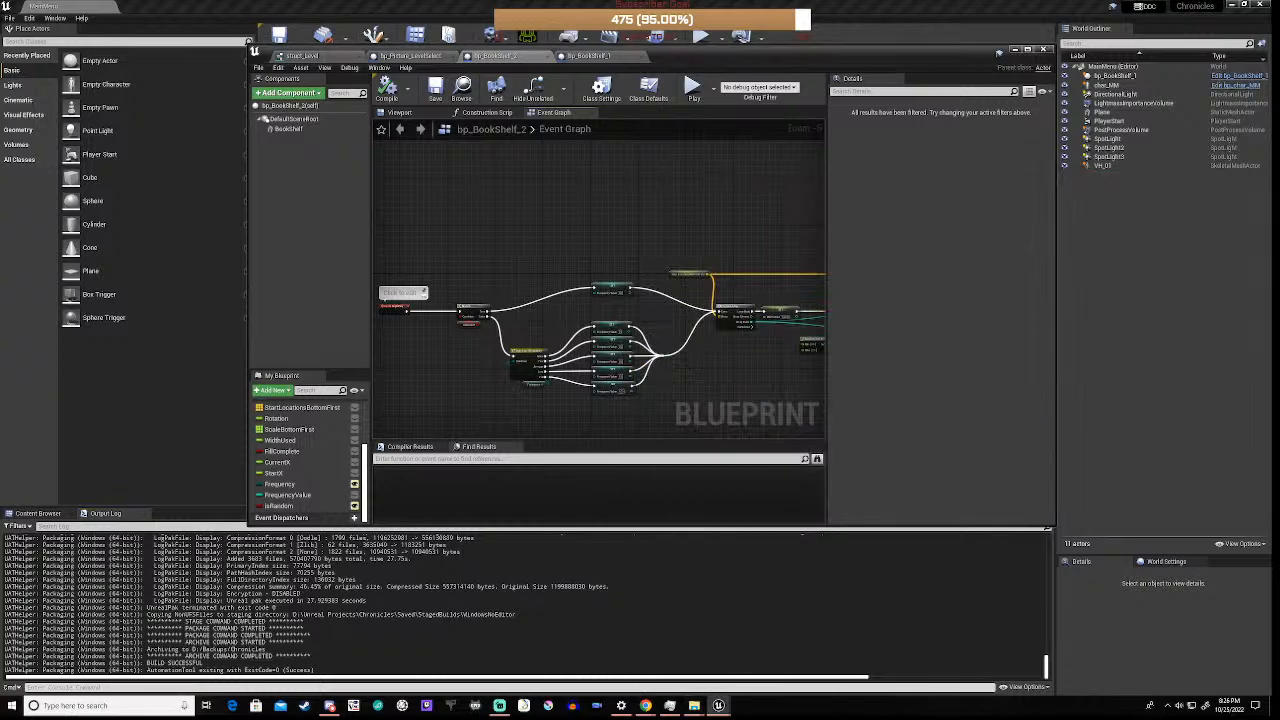
- Open the bp_BookShelf_Basic blueprint and examine the enum switch and Frequency Value nodes in its event graph
{"action": "left_click", "coordinate": [40, 514]}
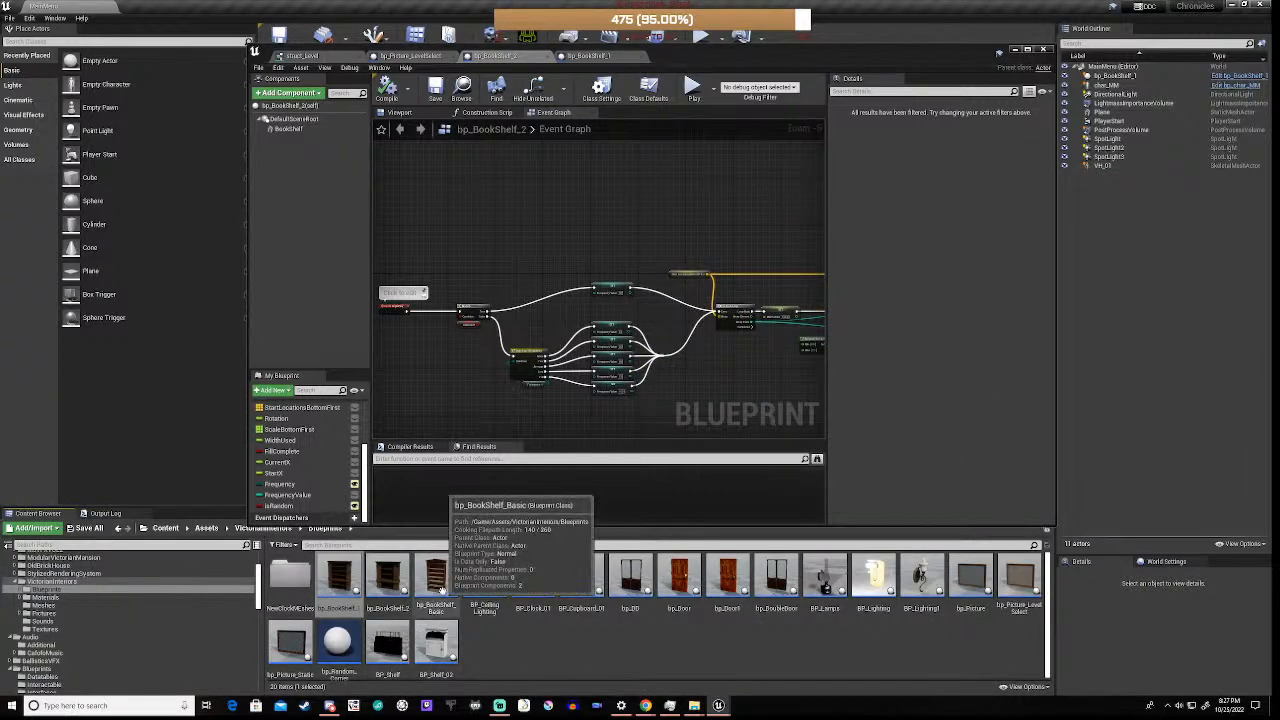
{"action": "left_click", "coordinate": [437, 577]}
{"action": "double_click", "coordinate": [440, 577]}
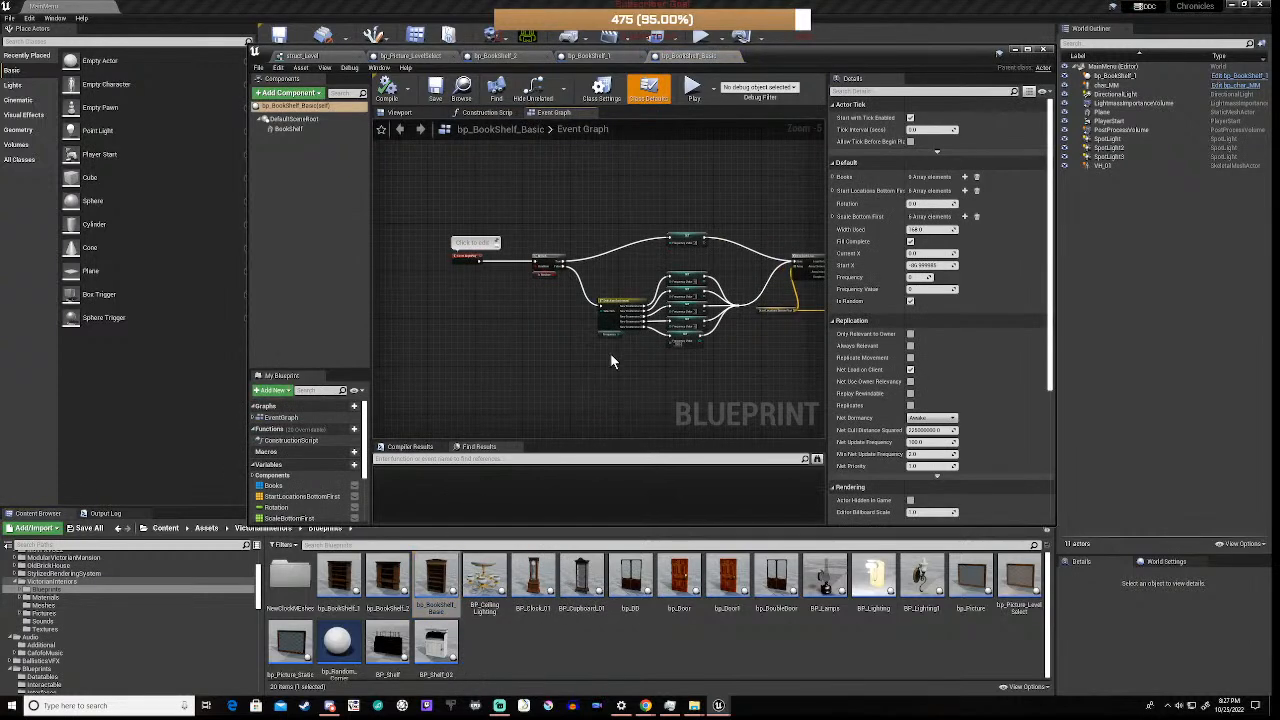
{"action": "scroll", "coordinate": [602, 308], "scroll_direction": "up", "scroll_amount": 5}
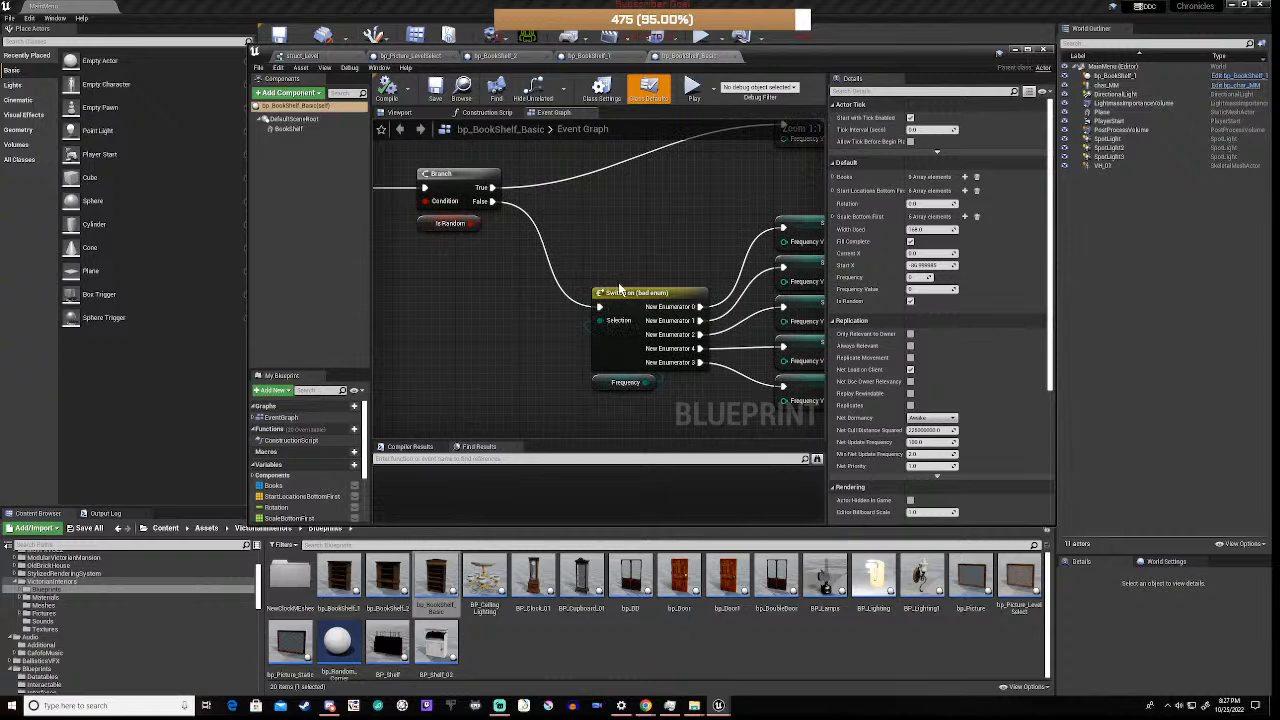
{"action": "scroll", "coordinate": [537, 385], "scroll_direction": "down", "scroll_amount": 5}
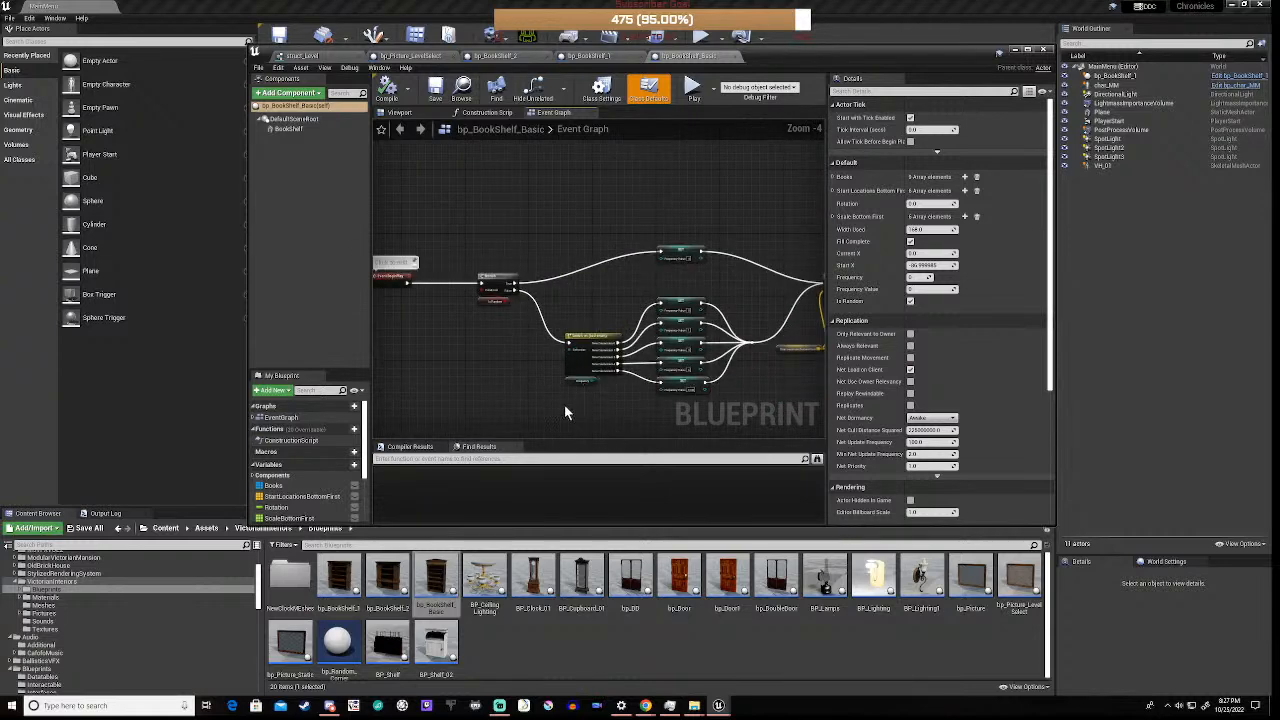
{"action": "scroll", "coordinate": [552, 376], "scroll_direction": "up", "scroll_amount": 4}
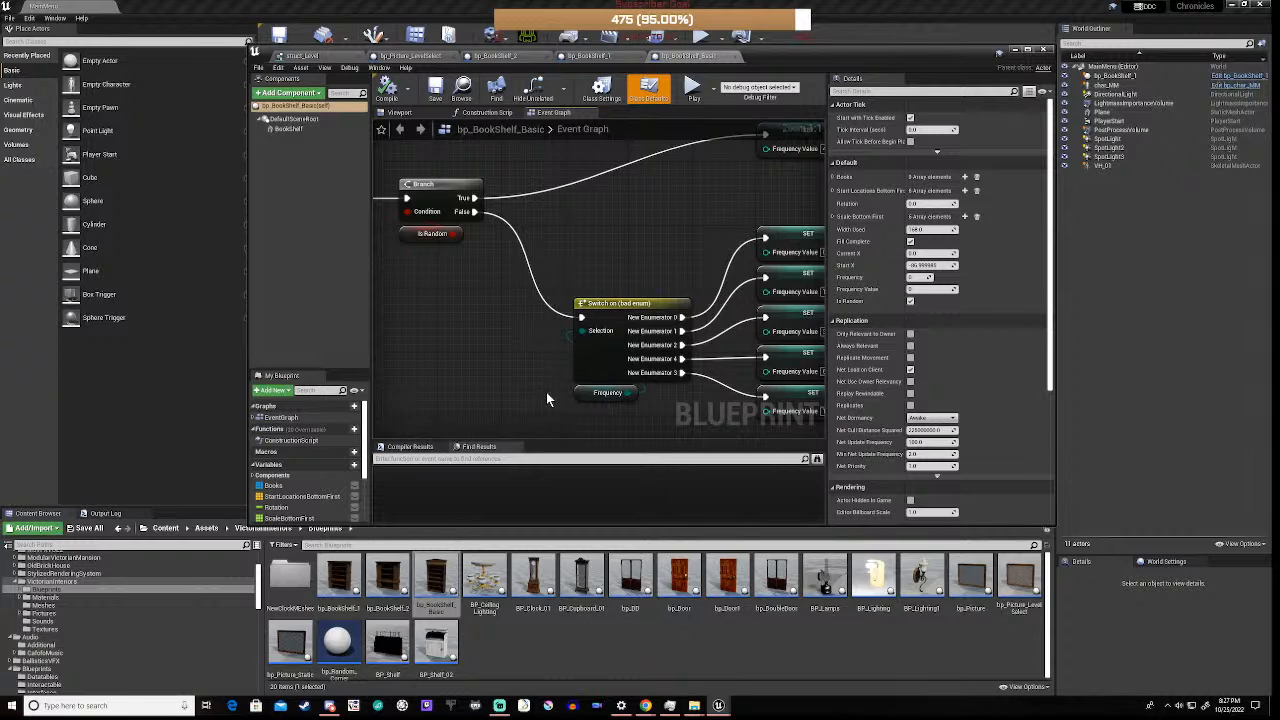
{"action": "right_click_drag", "start_coordinate": [546, 392], "coordinate": [416, 354]}
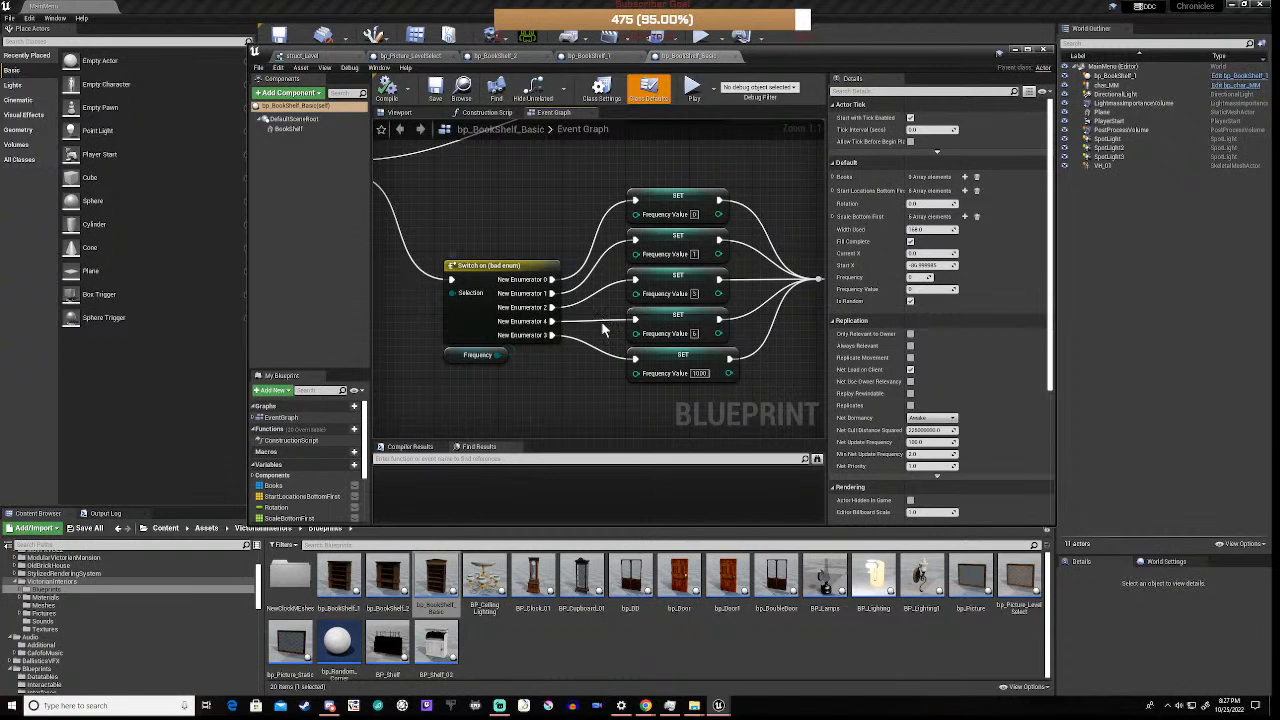
- Change the Frequency variable's type to the eFrequency enum in bp_BookShelf_Basic, accepting the type change for all its instances
{"action": "left_click", "coordinate": [466, 356]}
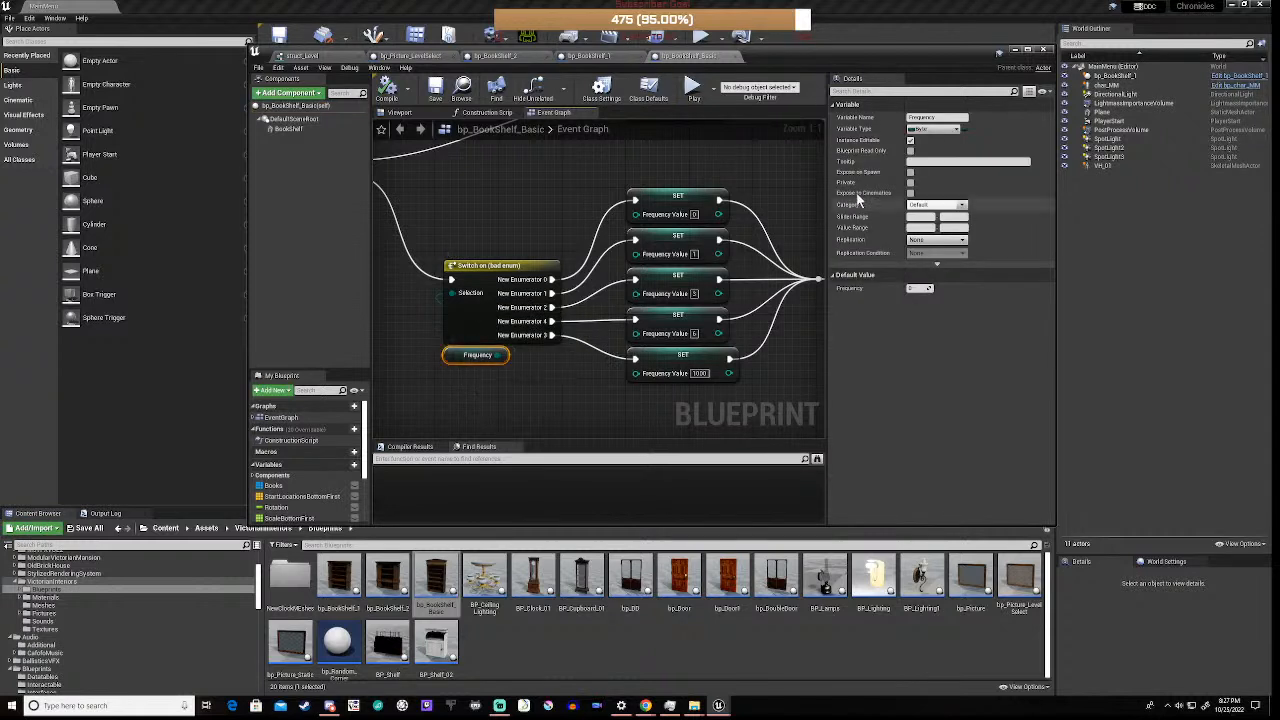
{"action": "left_click", "coordinate": [930, 129]}
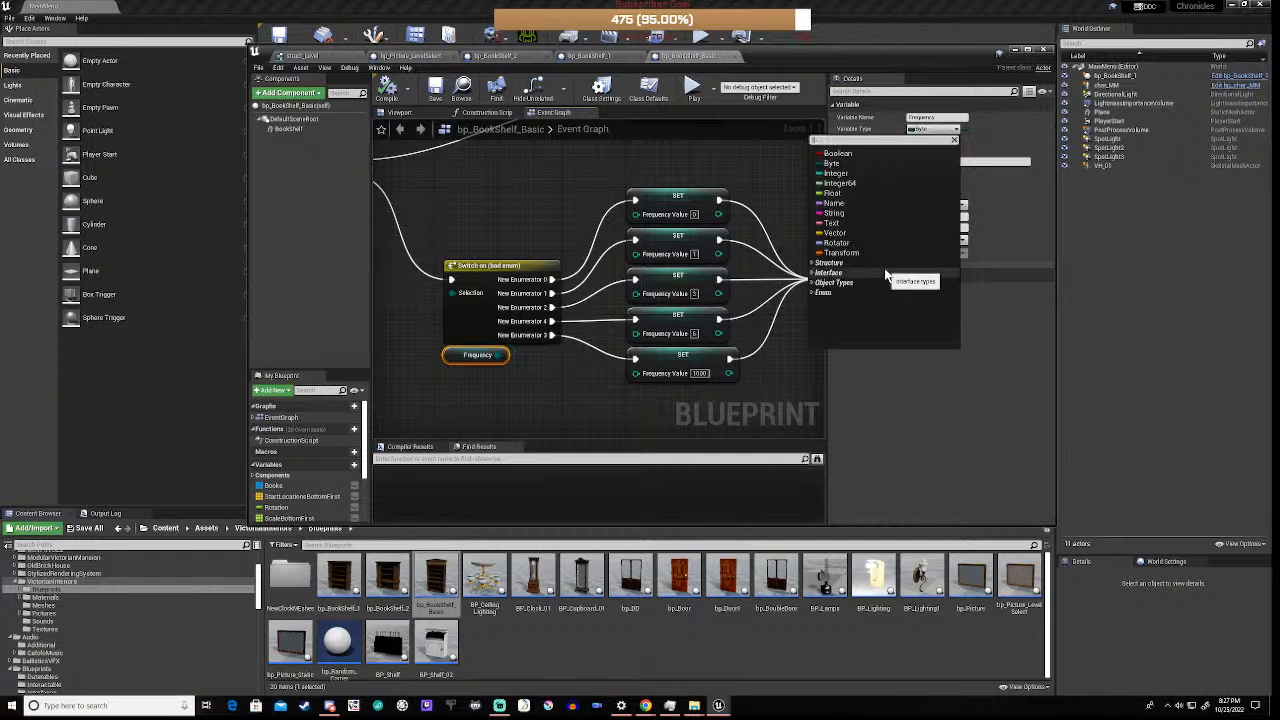
{"action": "type", "text": "fre"}
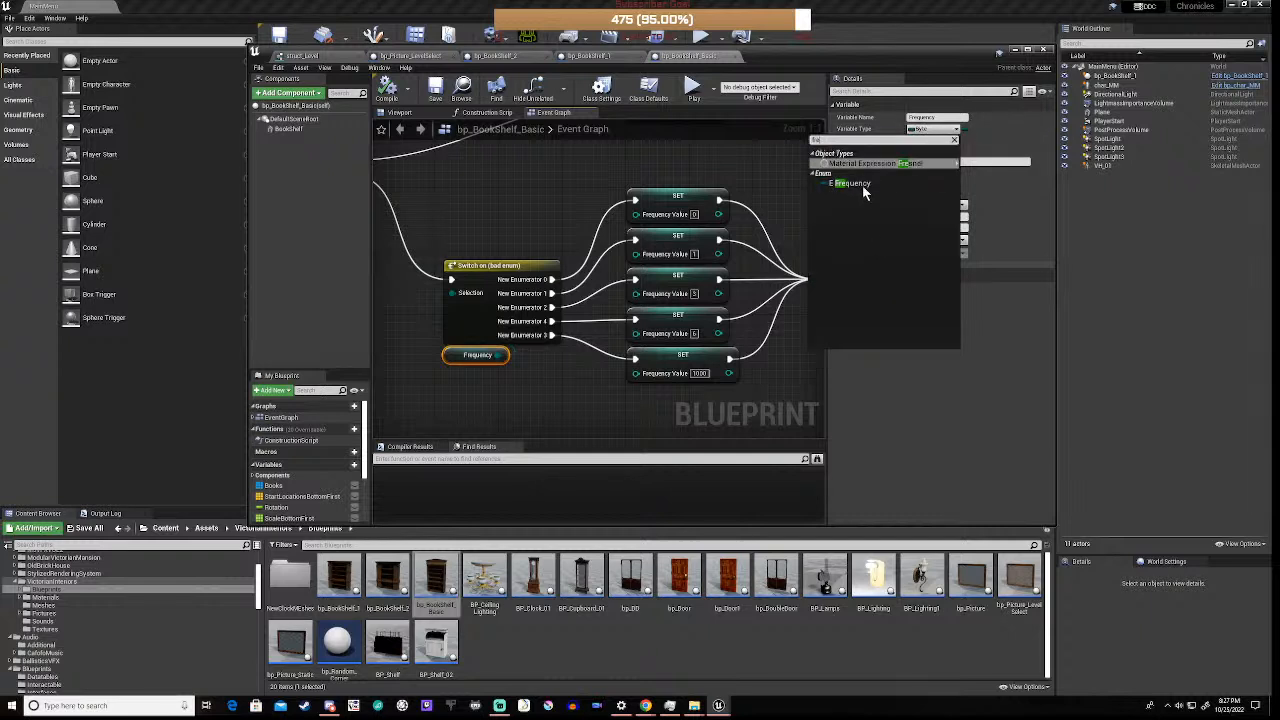
{"action": "left_click", "coordinate": [862, 186]}
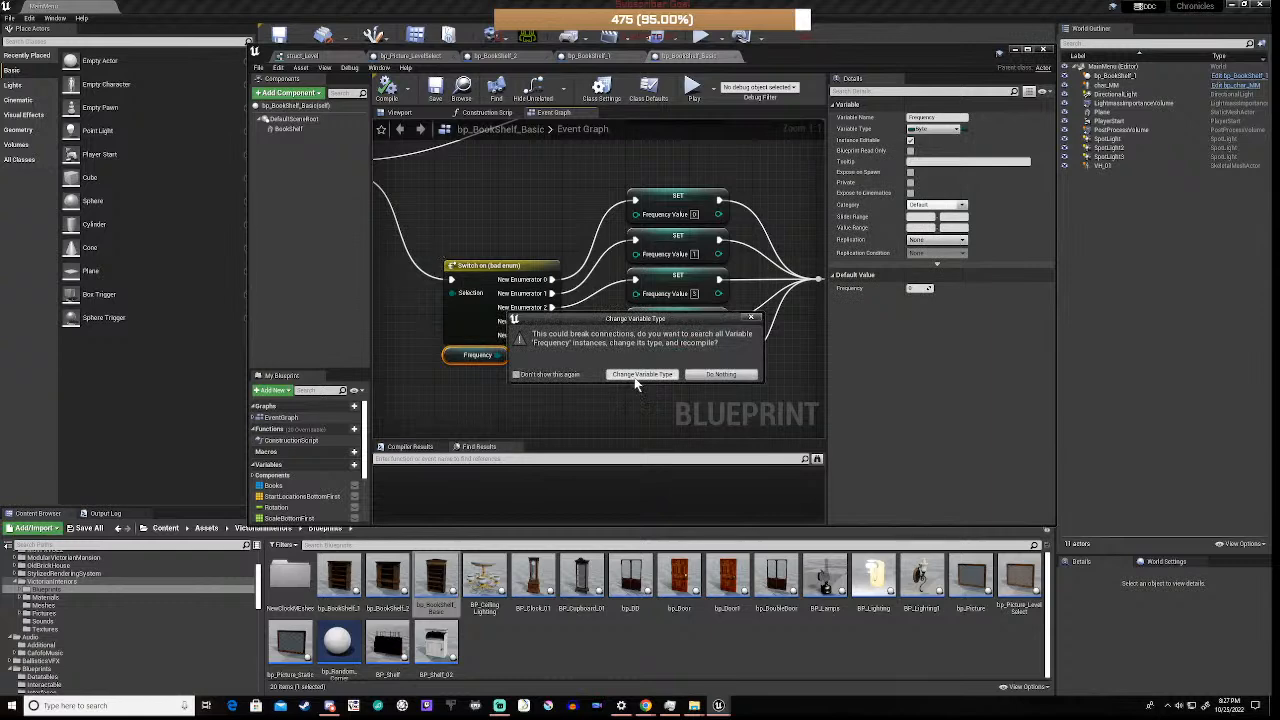
{"action": "left_click", "coordinate": [635, 376]}
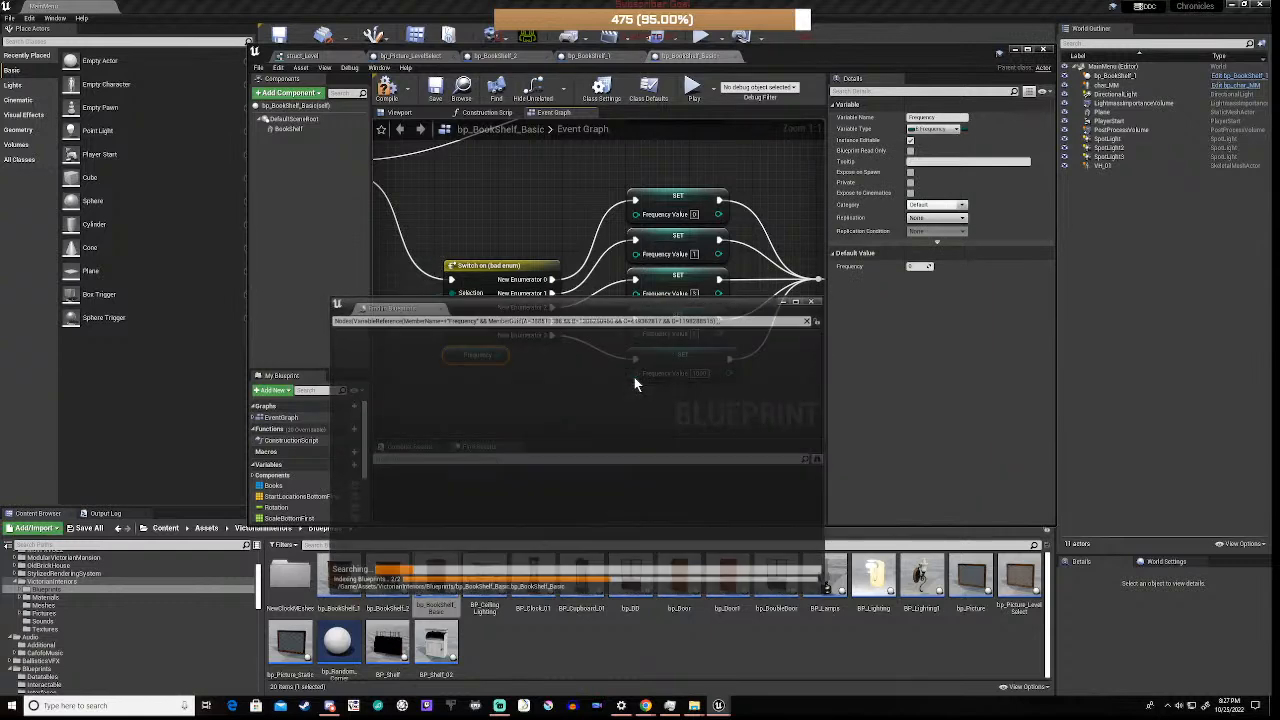
{"action": "left_click", "coordinate": [815, 301]}
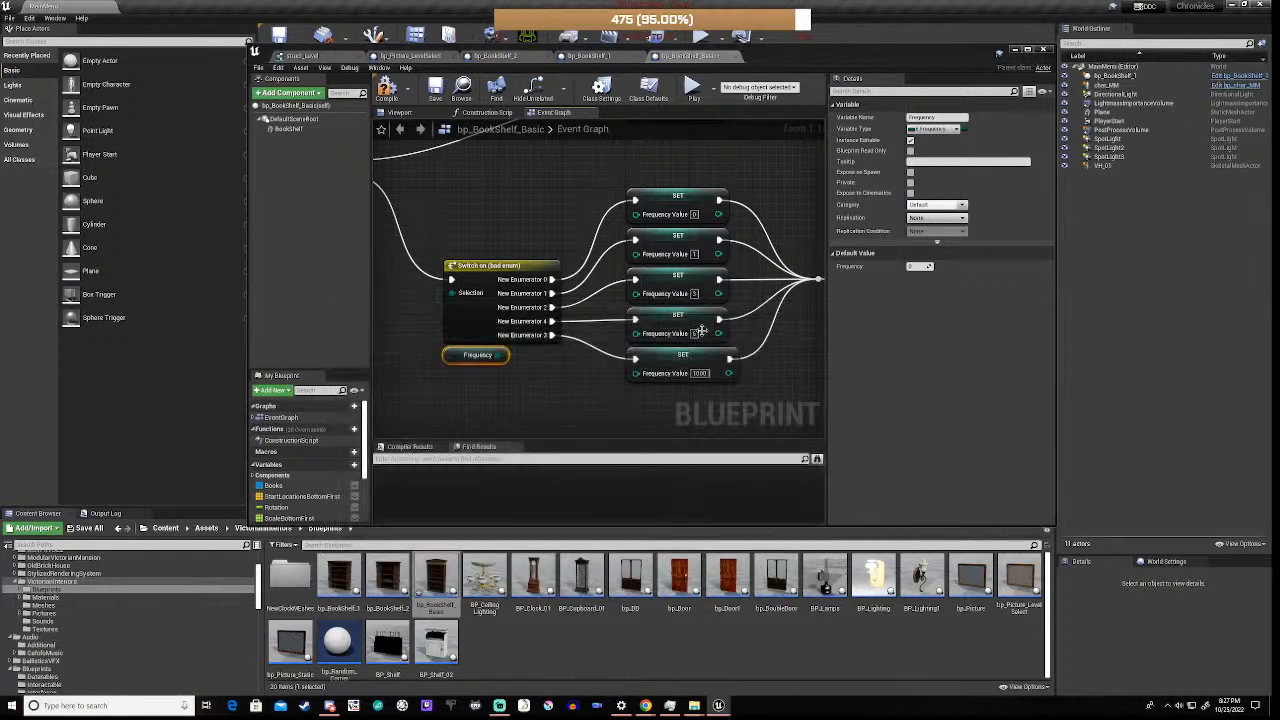
- Replace the bad enum switch with a Switch on eFrequency fed by Frequency, and connect the Branch's False output to it
{"action": "right_click_drag", "start_coordinate": [434, 349], "coordinate": [598, 405]}
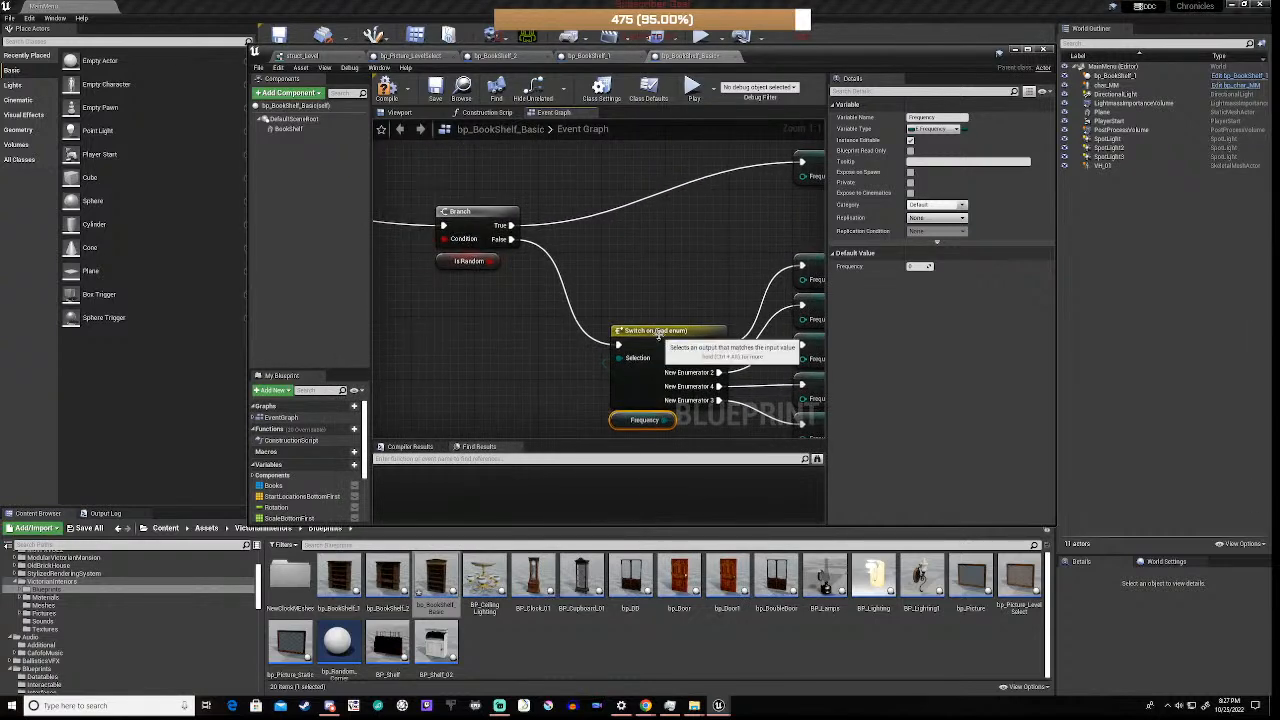
{"action": "left_click", "coordinate": [630, 345]}
{"action": "key", "text": "Delete"}
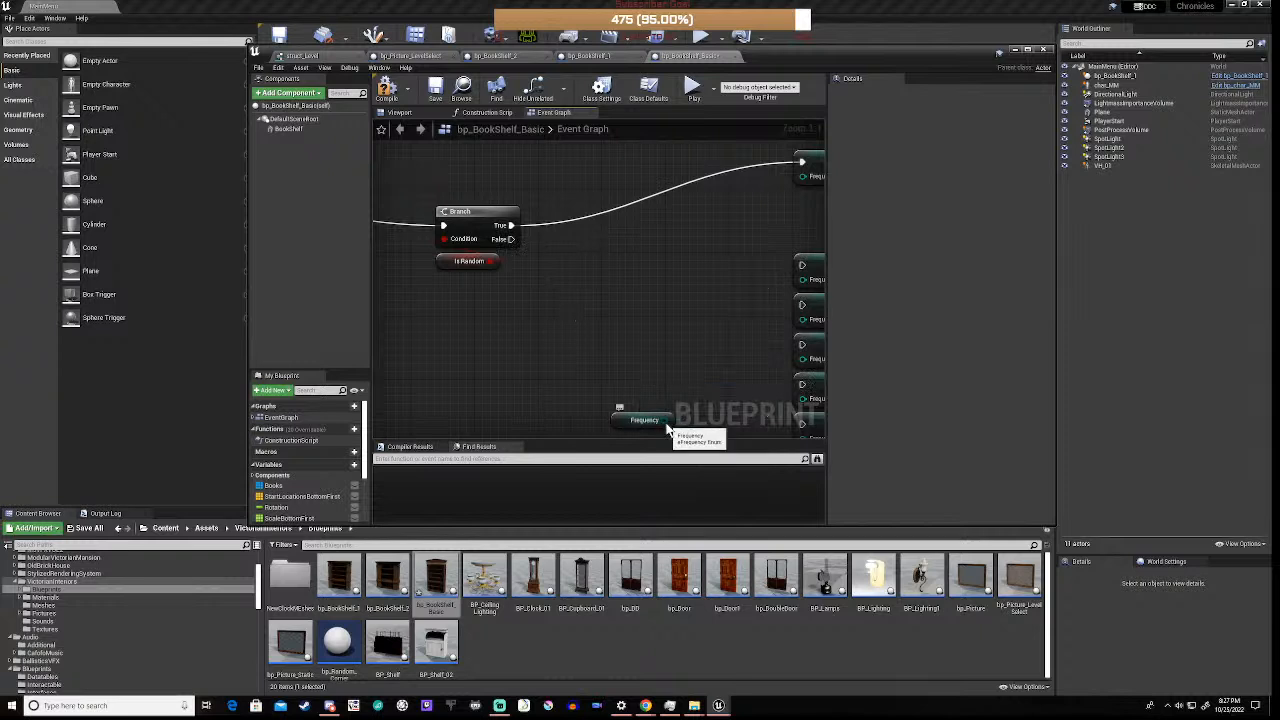
{"action": "left_click_drag", "start_coordinate": [663, 420], "coordinate": [612, 384]}
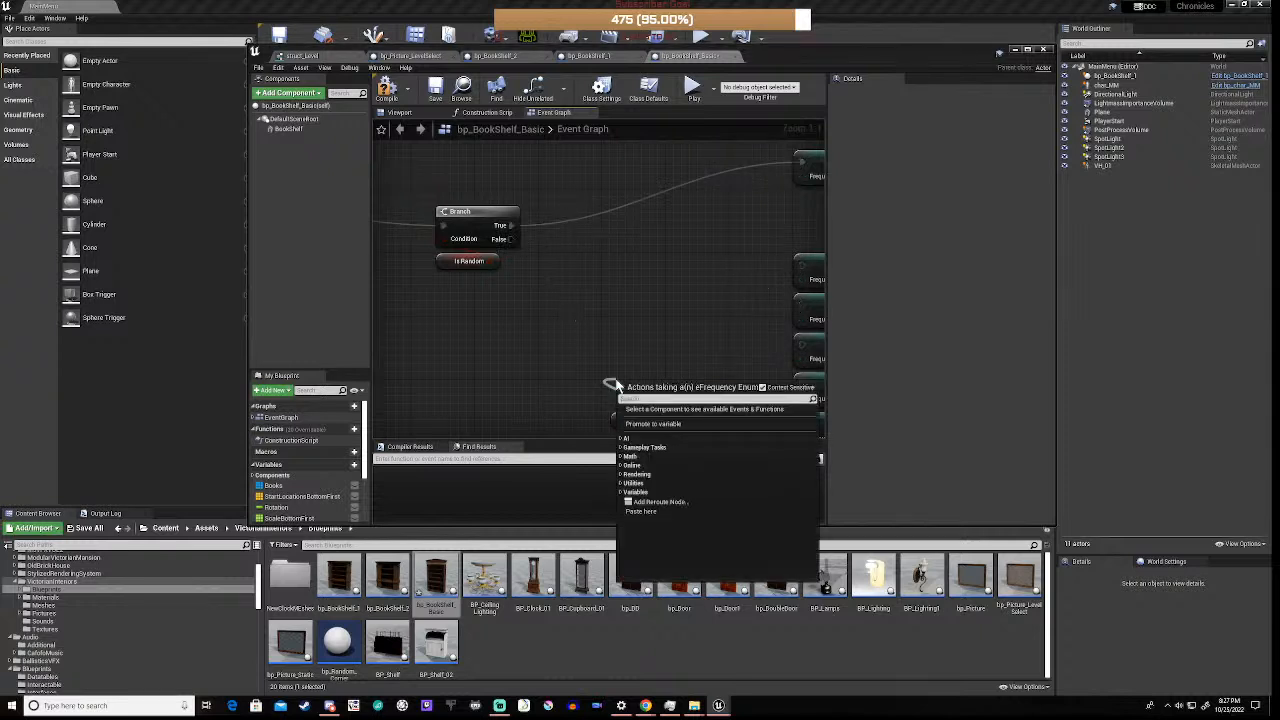
{"action": "type", "text": "swit"}
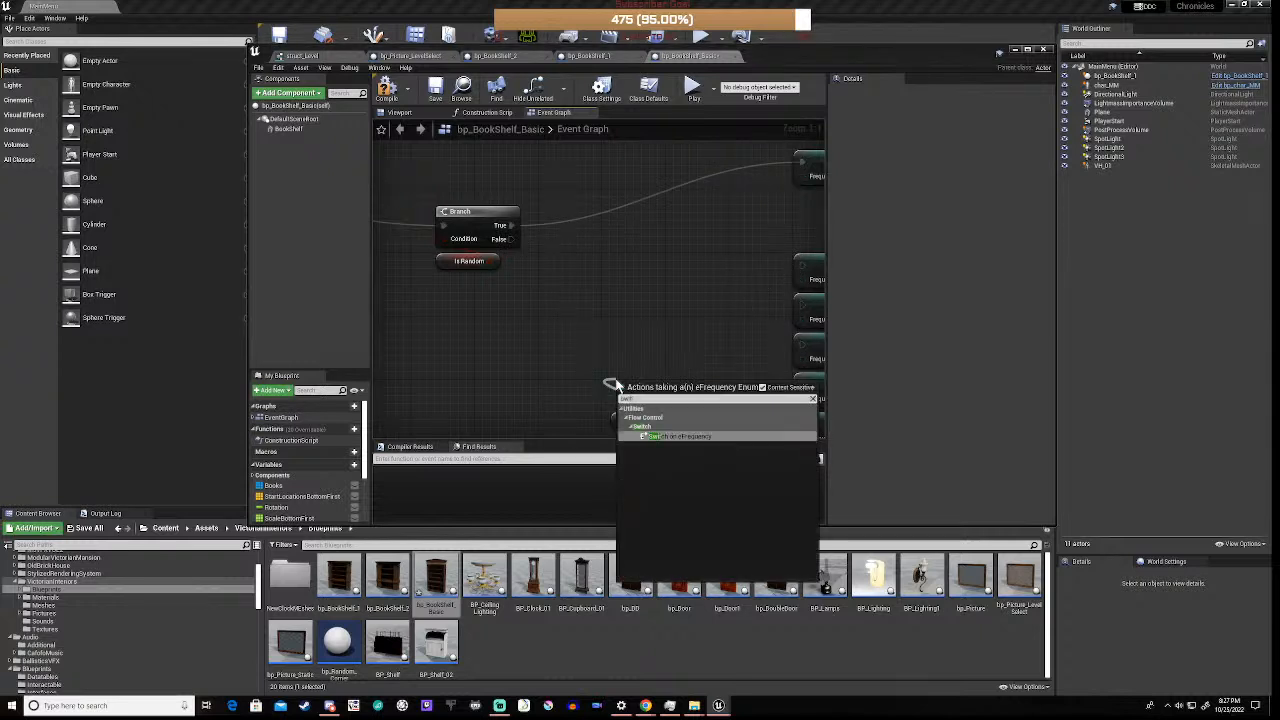
{"action": "left_click", "coordinate": [704, 440]}
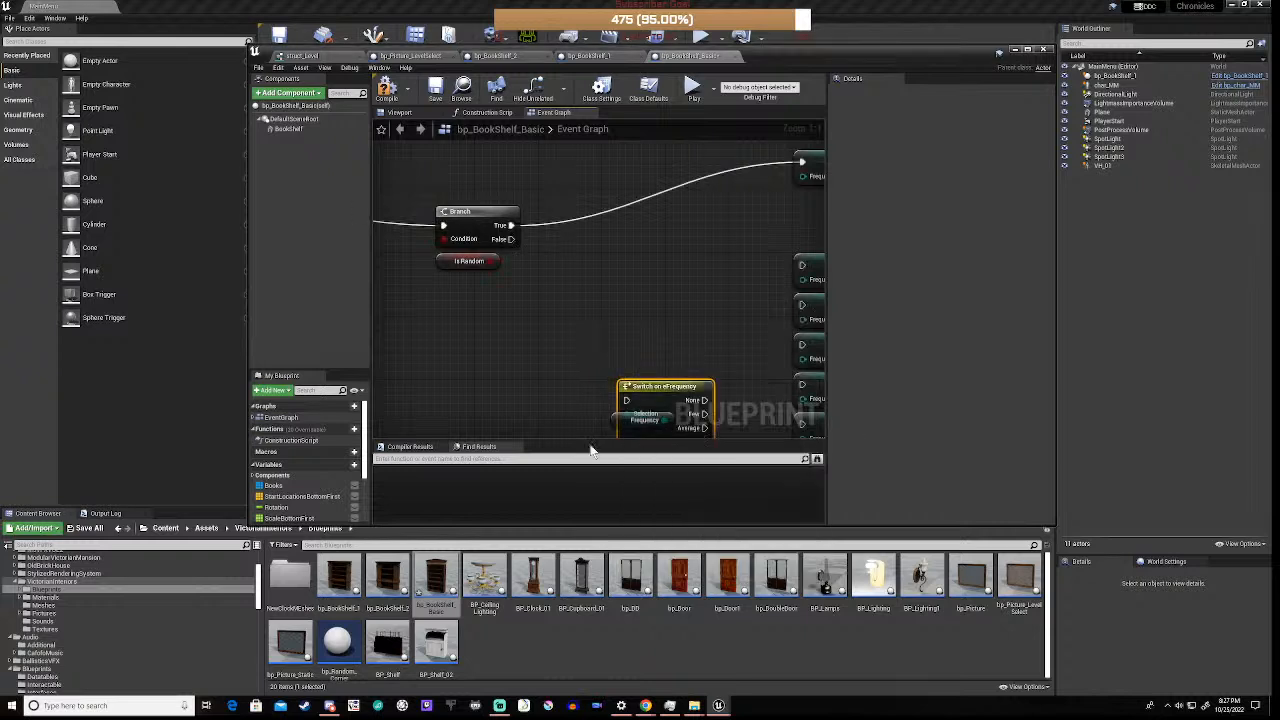
{"action": "left_click_drag", "start_coordinate": [511, 239], "coordinate": [641, 338]}
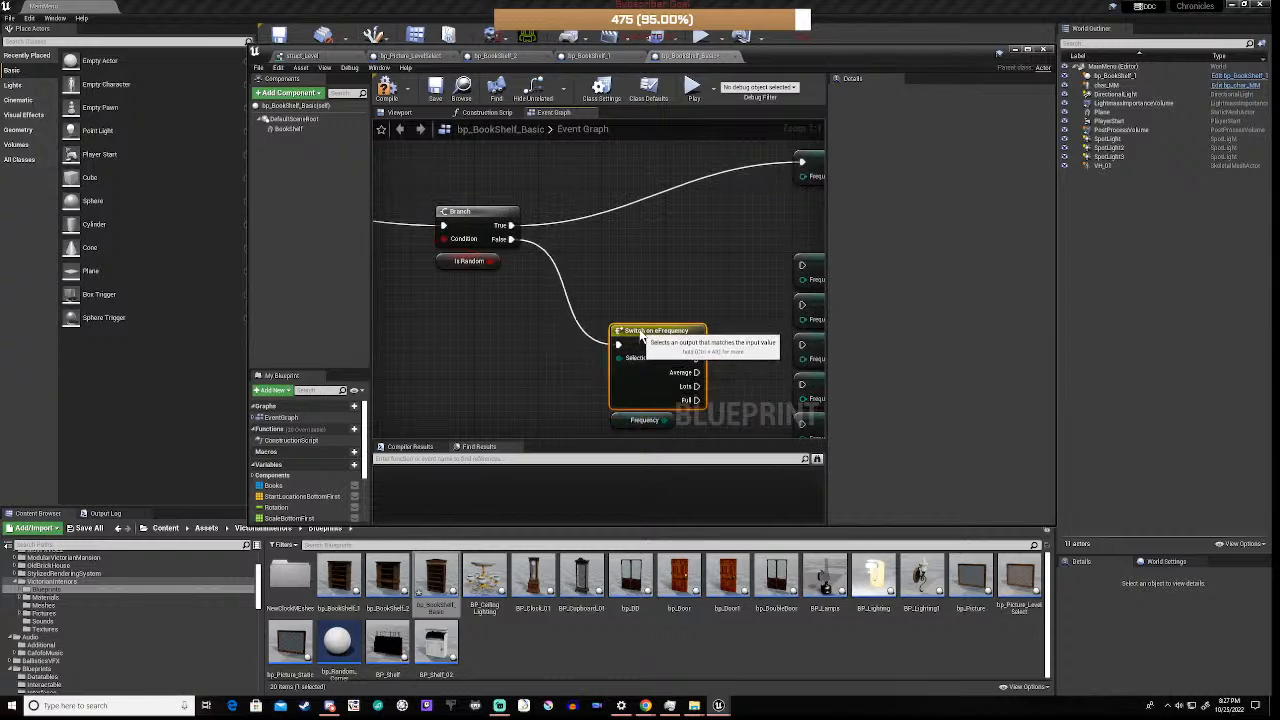
- Connect the switch's None, Few, Average, Lots and Full outputs in order to the five Frequency Value SET nodes
{"action": "right_click_drag", "start_coordinate": [740, 347], "coordinate": [518, 338]}
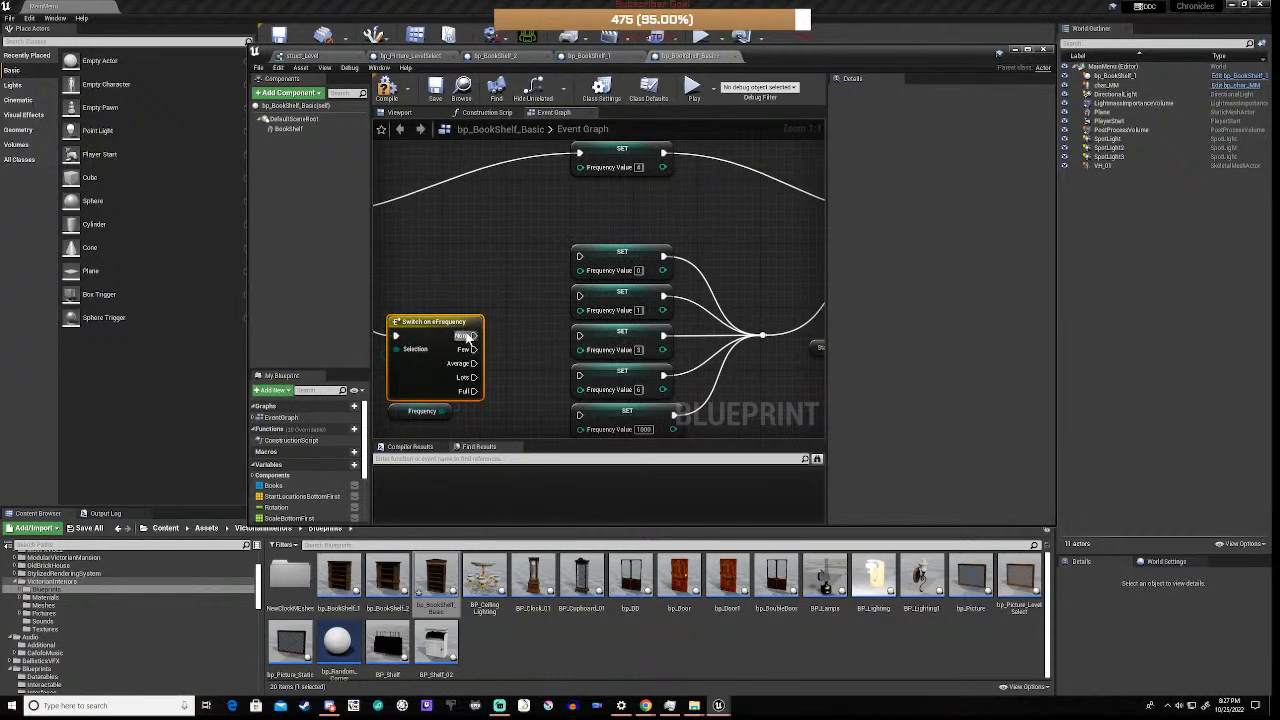
{"action": "left_click_drag", "start_coordinate": [473, 335], "coordinate": [580, 257]}
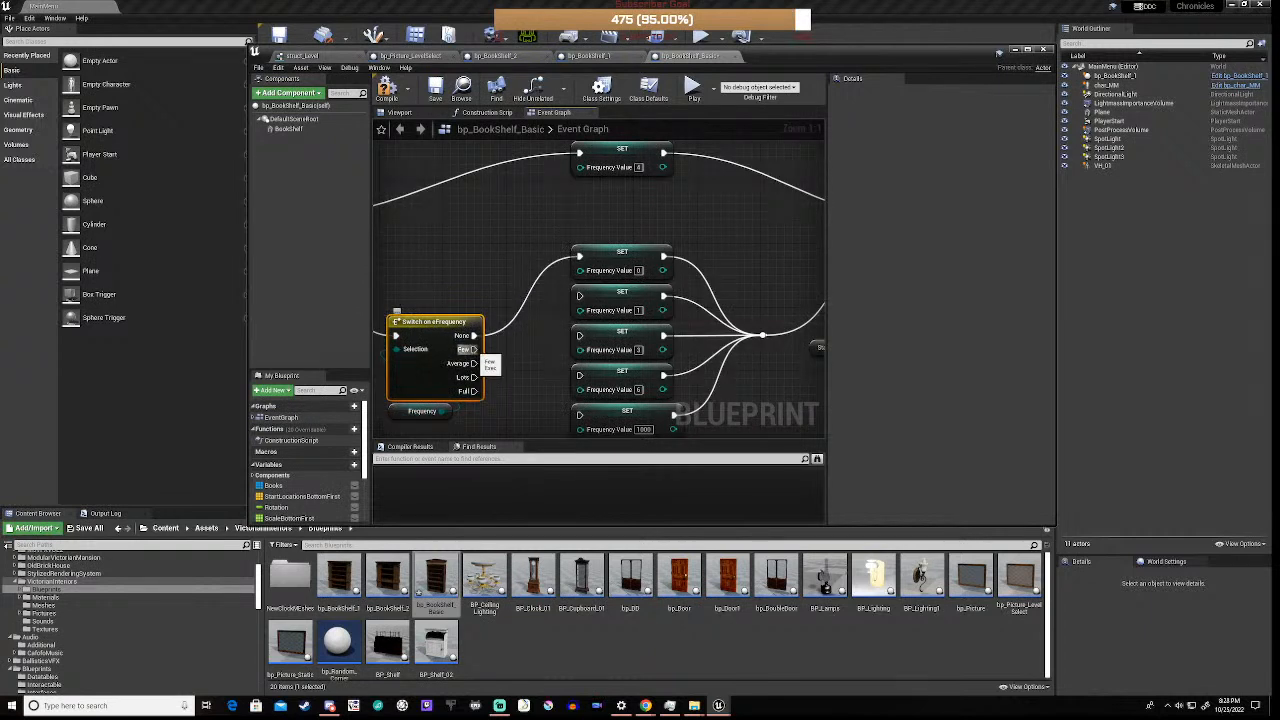
{"action": "left_click_drag", "start_coordinate": [475, 349], "coordinate": [579, 295]}
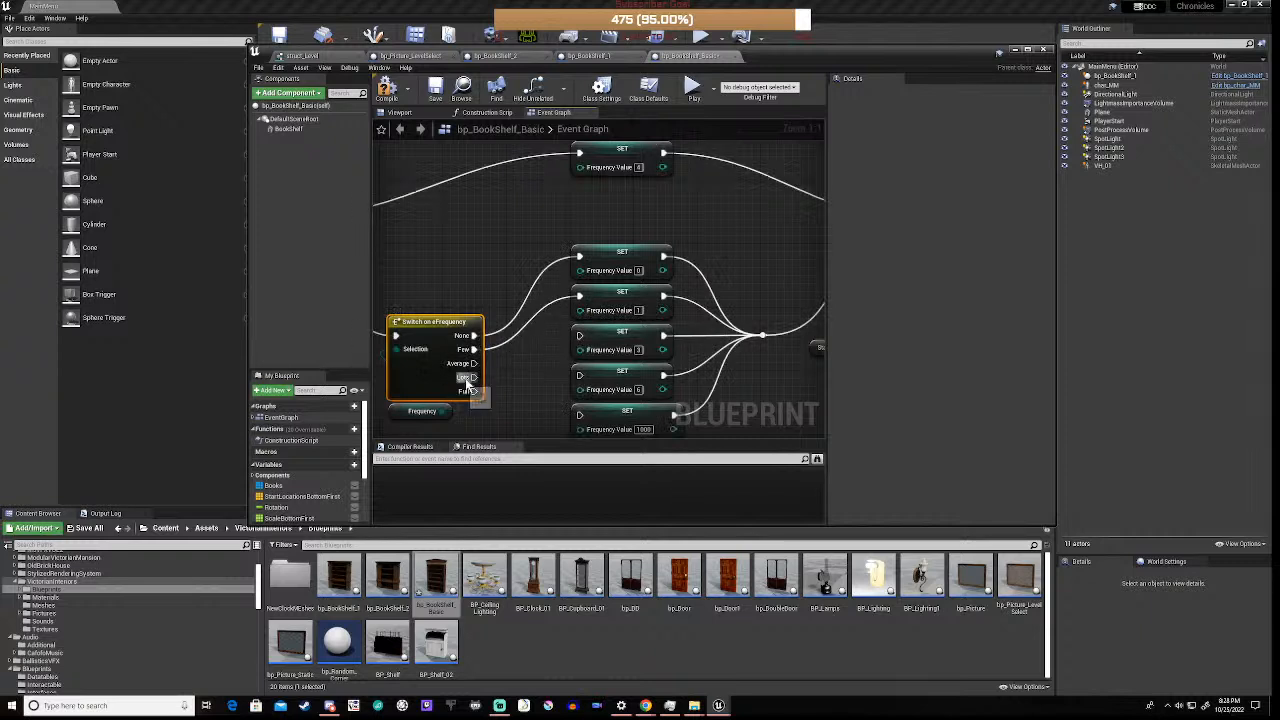
{"action": "left_click_drag", "start_coordinate": [475, 363], "coordinate": [580, 336]}
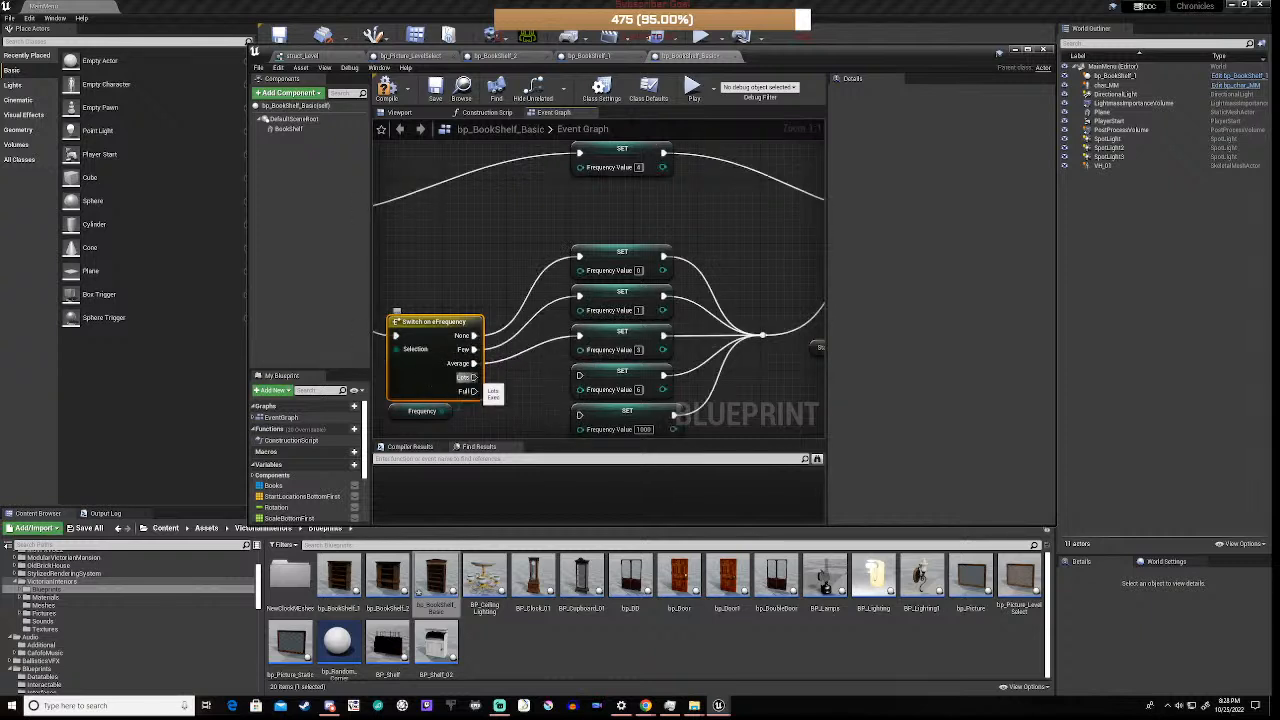
{"action": "left_click_drag", "start_coordinate": [472, 377], "coordinate": [579, 375]}
{"action": "left_click_drag", "start_coordinate": [474, 391], "coordinate": [580, 415]}
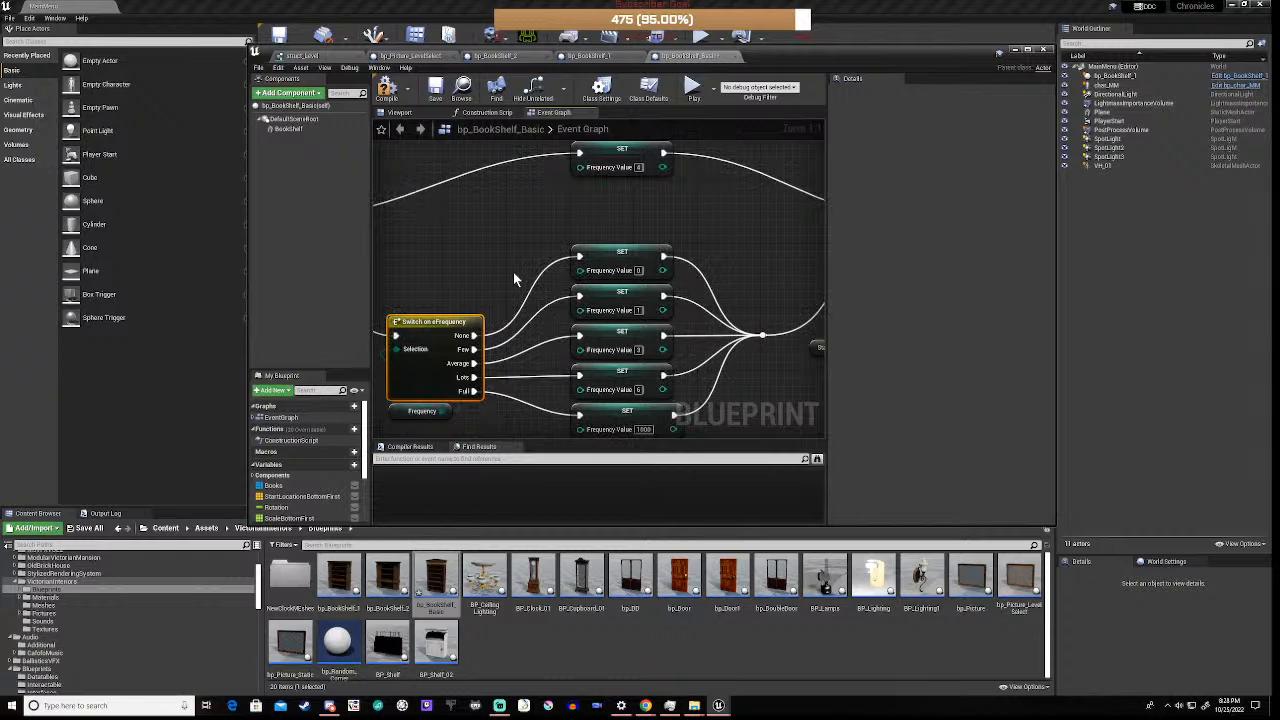
{"action": "right_click_drag", "start_coordinate": [513, 272], "coordinate": [519, 384]}
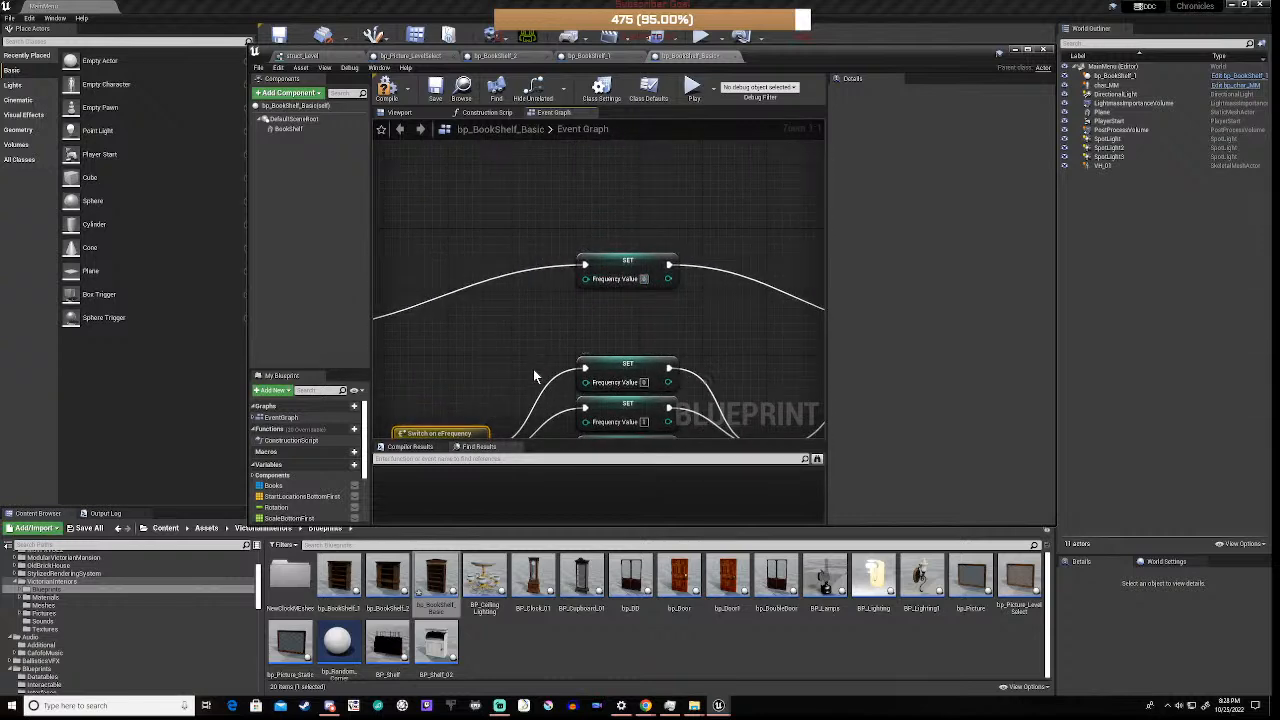
- Set the Frequency Value to 20 for Few, 50 for Average, 75 for Lots and 100 for Full in the switch's SET nodes
{"action": "right_click_drag", "start_coordinate": [533, 376], "coordinate": [528, 260]}
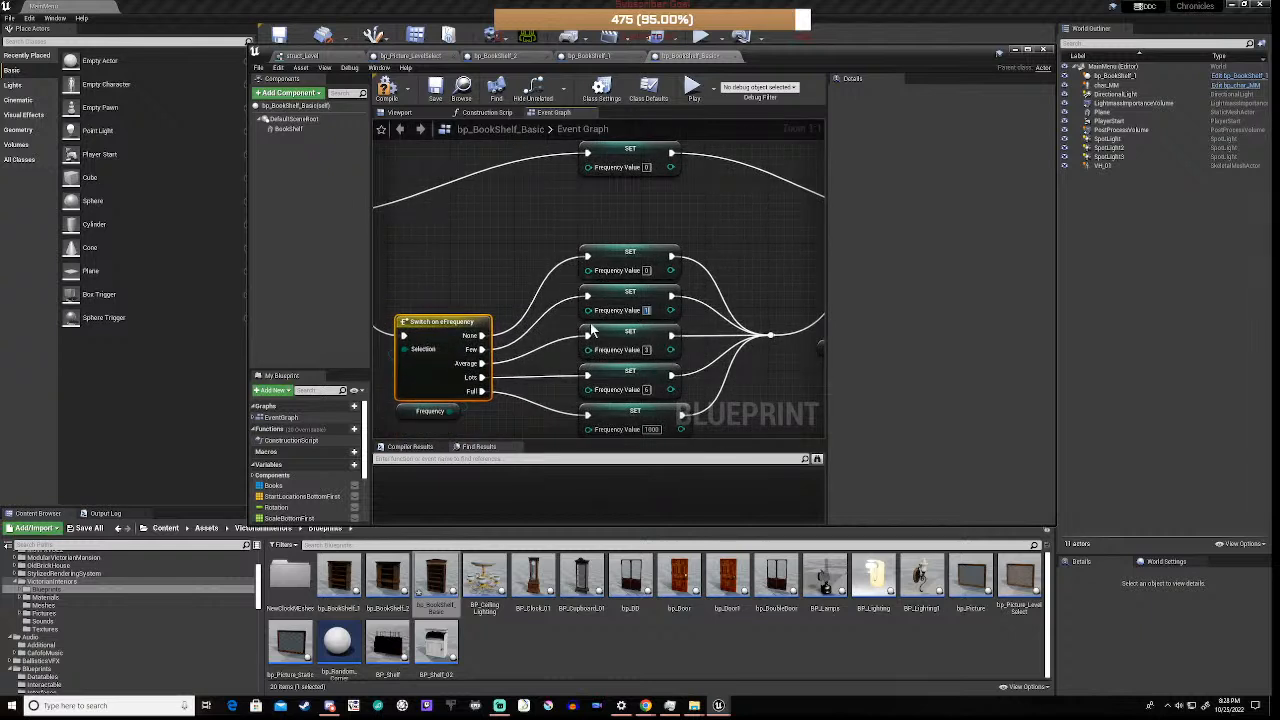
{"action": "type", "text": "20"}
{"action": "key", "text": "Tab"}
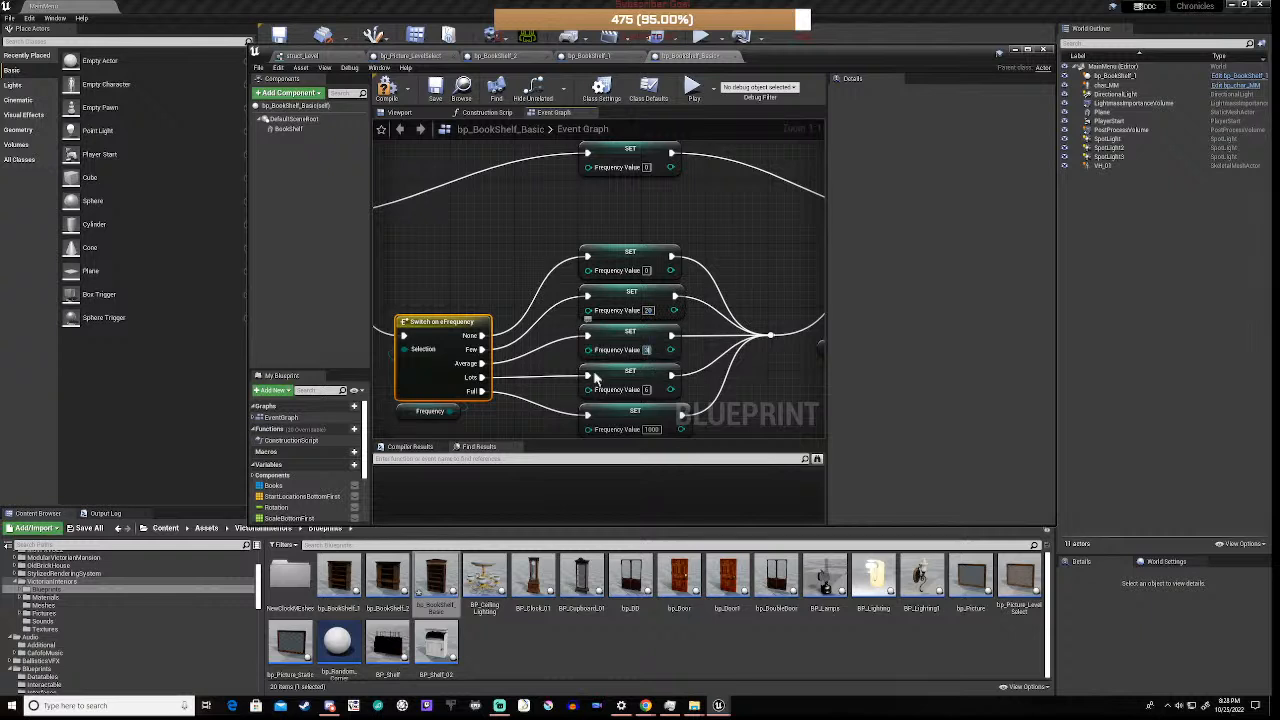
{"action": "type", "text": "50"}
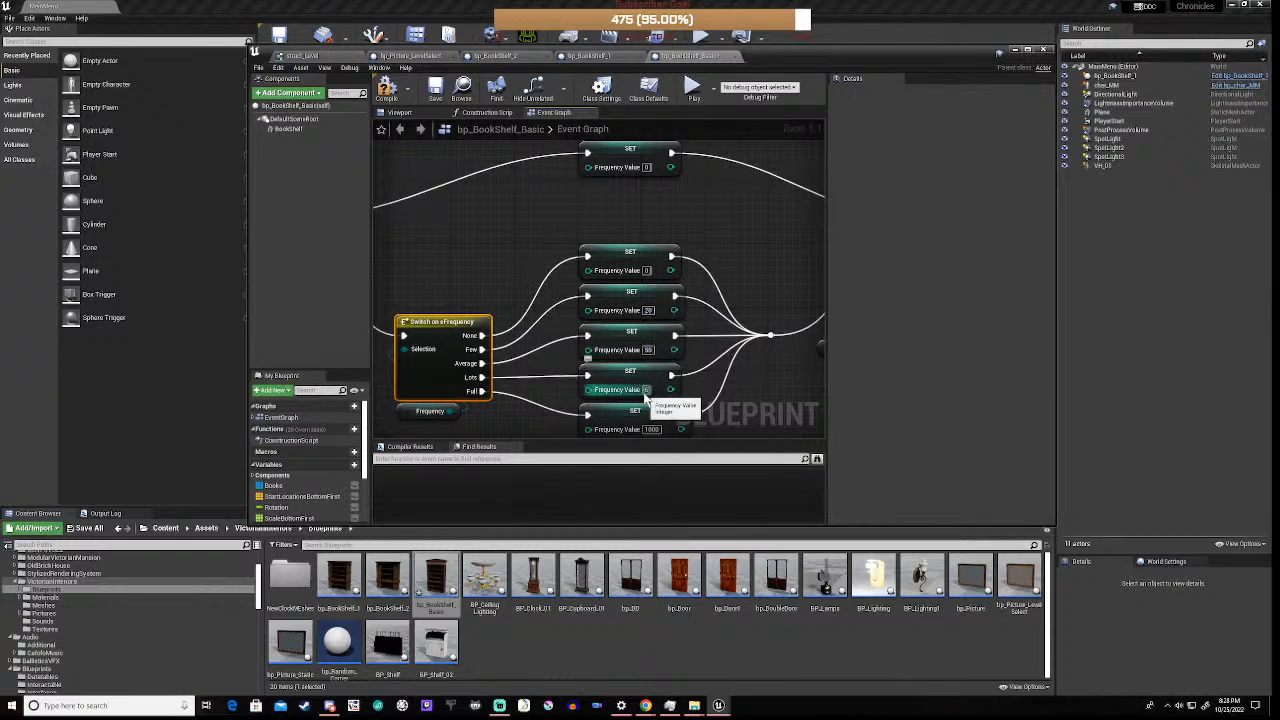
{"action": "type", "text": "75"}
{"action": "left_click", "coordinate": [652, 429]}
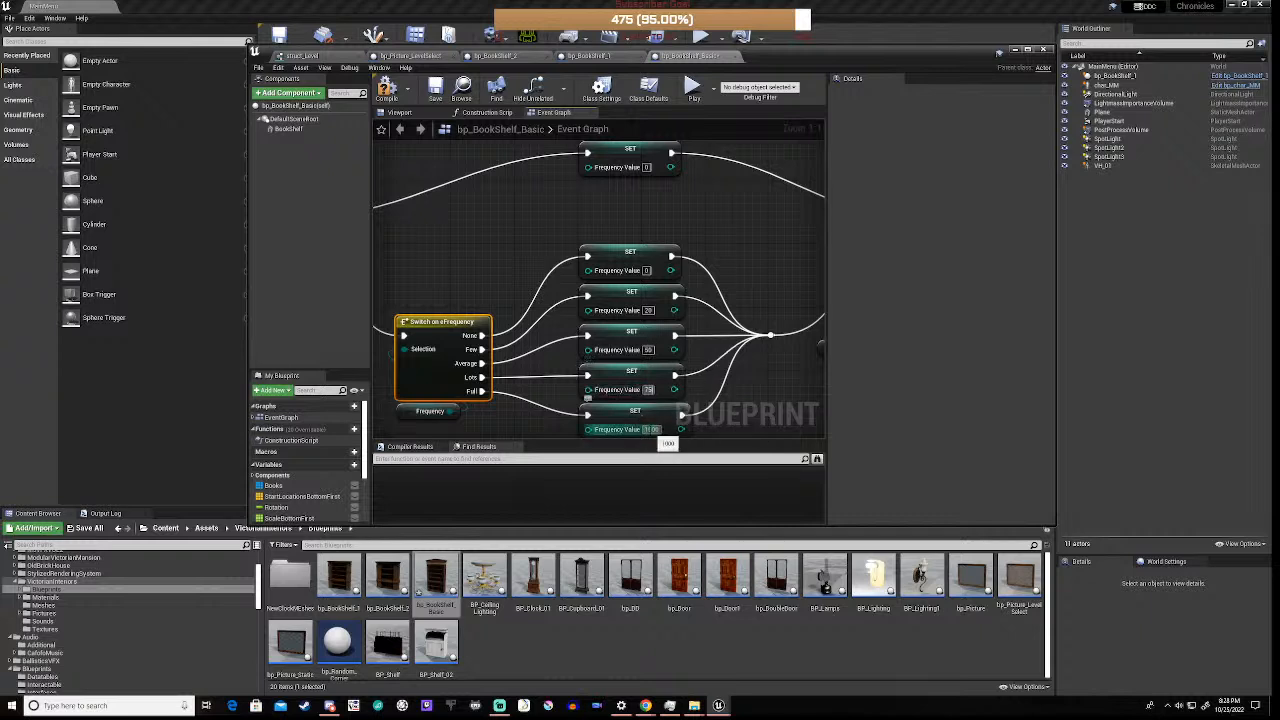
{"action": "type", "text": "100"}
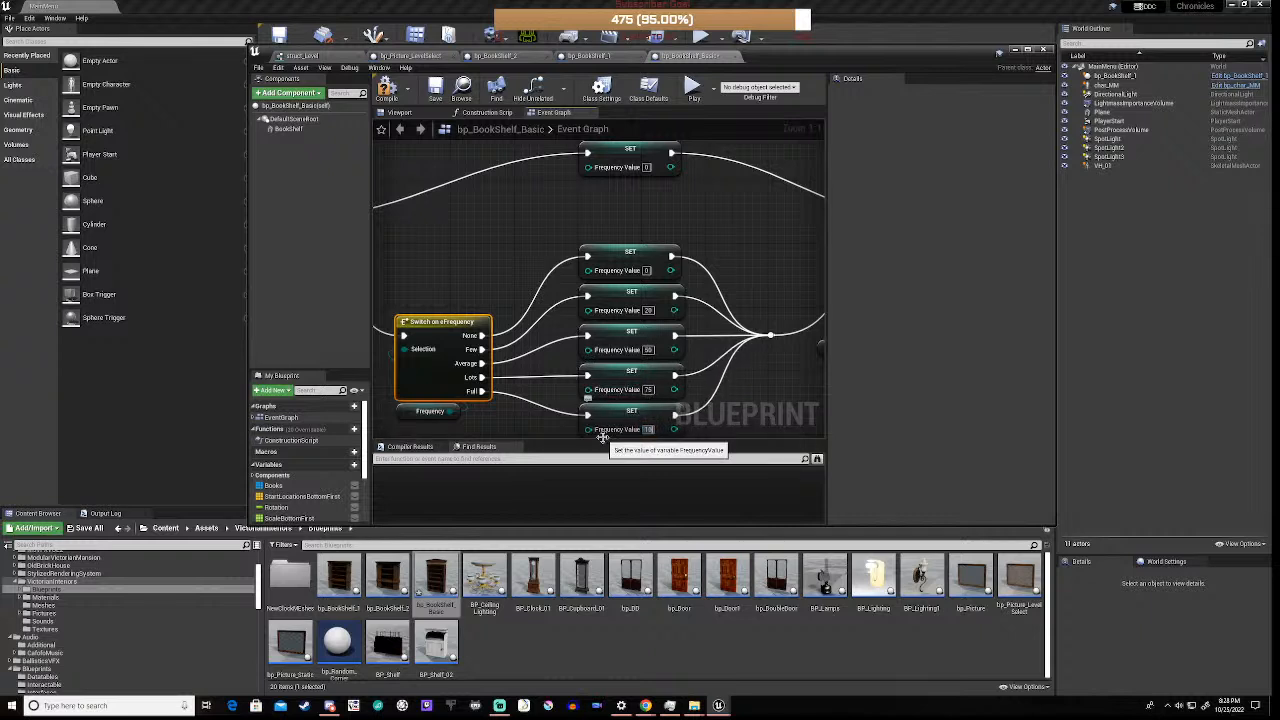
{"action": "key", "text": "Return"}
- Delete the Frequency Value, Random Integer in Range and == nodes that feed the Branch after Set Static Mesh
{"action": "scroll", "coordinate": [590, 414], "scroll_direction": "down", "scroll_amount": 5}
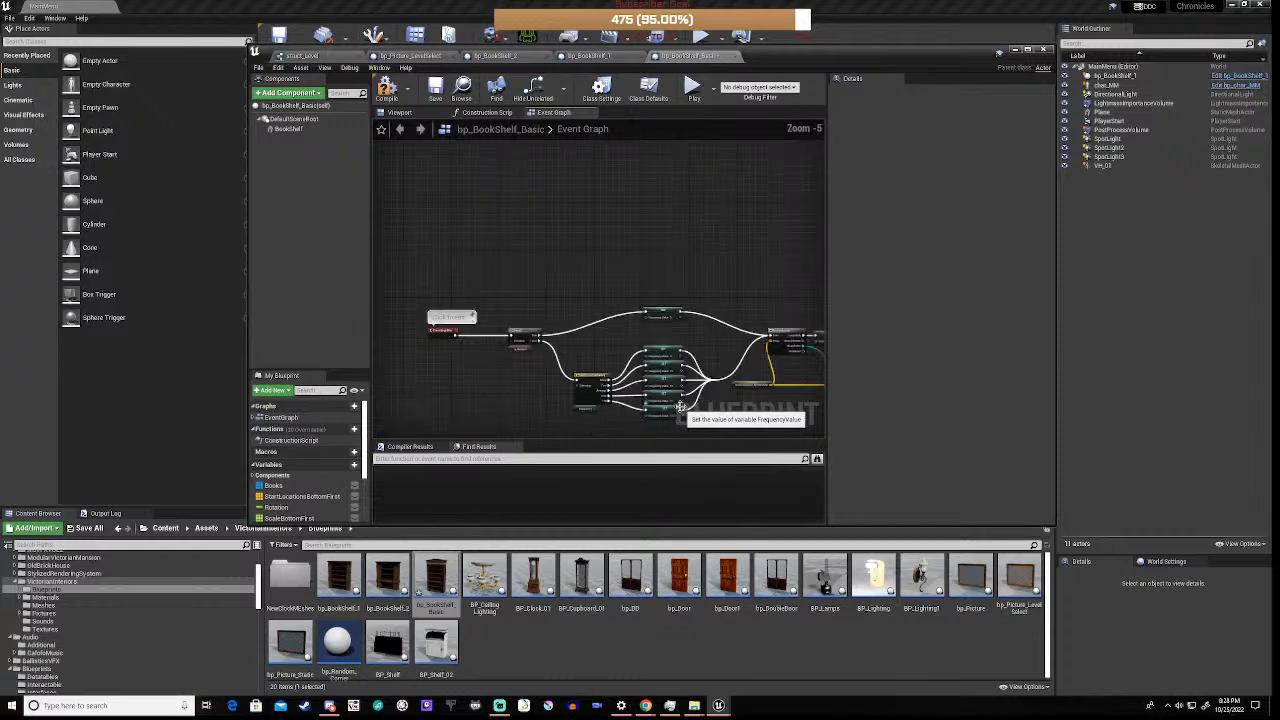
{"action": "right_click_drag", "start_coordinate": [708, 403], "coordinate": [59, 322]}
{"action": "right_click_drag", "start_coordinate": [495, 345], "coordinate": [433, 390]}
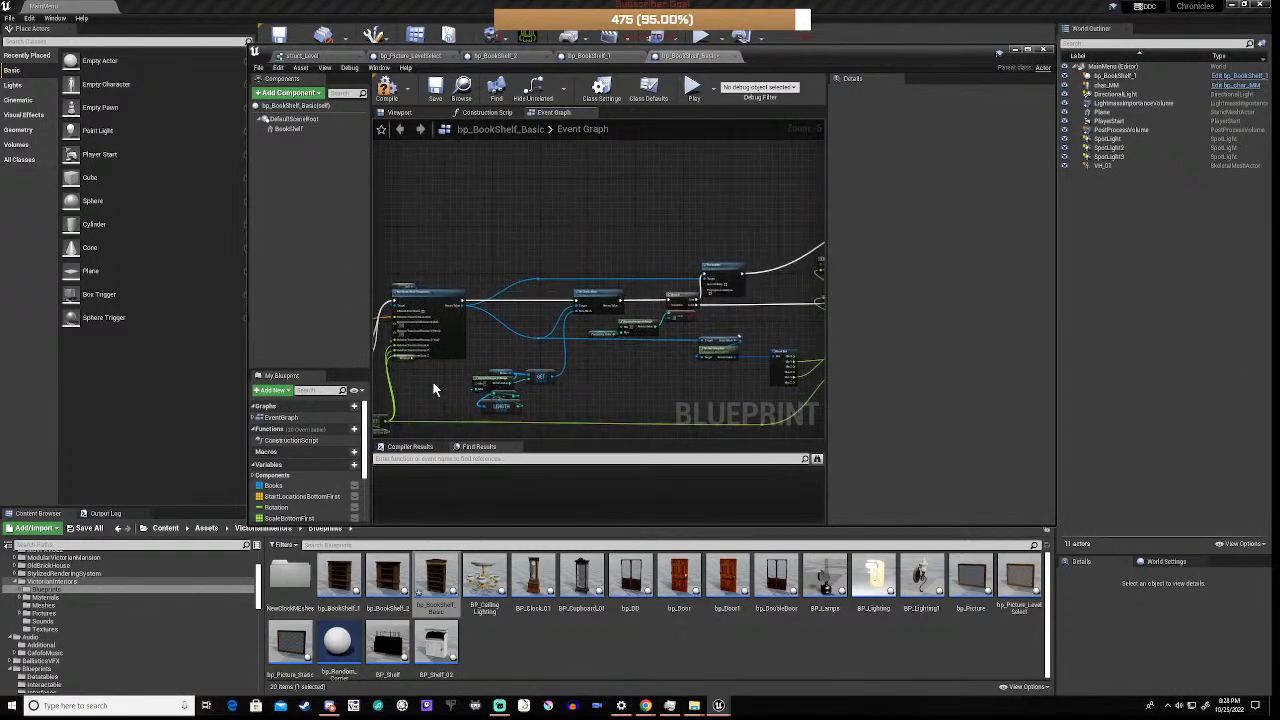
{"action": "scroll", "coordinate": [619, 327], "scroll_direction": "up", "scroll_amount": 5}
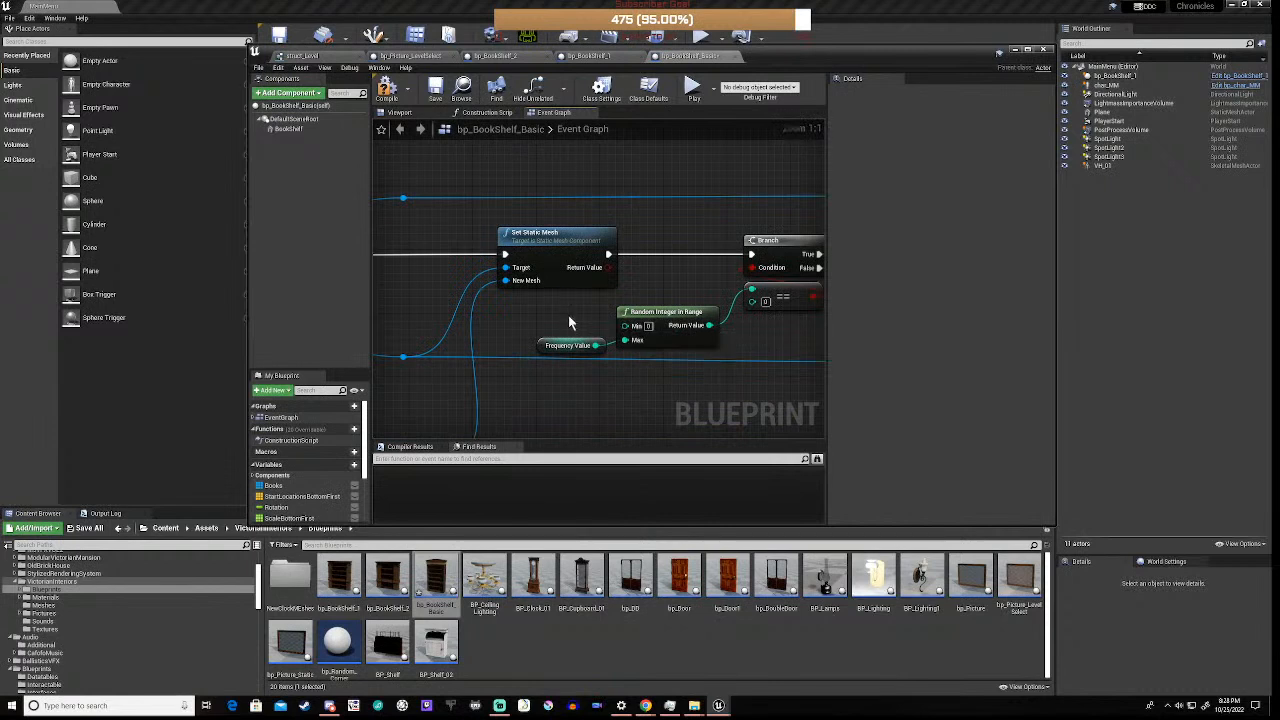
{"action": "left_click_drag", "start_coordinate": [554, 306], "coordinate": [799, 355]}
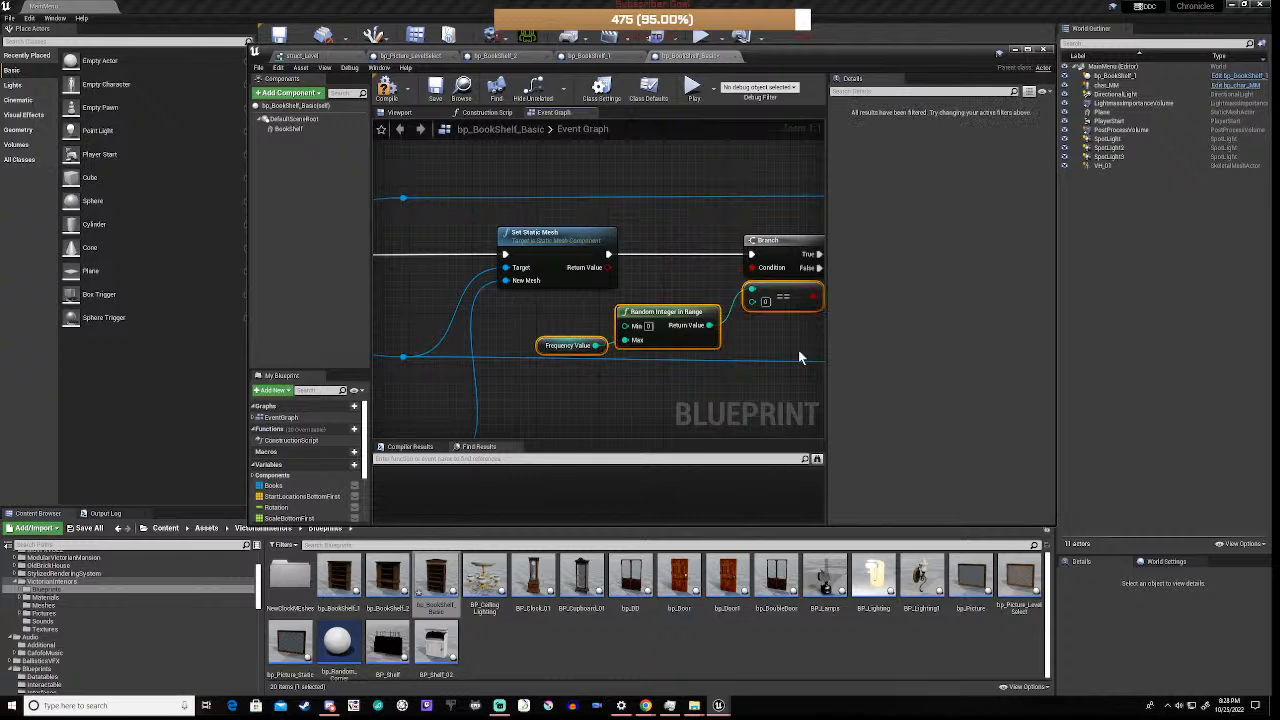
{"action": "key", "text": "Delete"}
- Paste the copied Random Integer in Range 1–100, Frequency Value, <= and NOT nodes, and connect NOT to the Branch's Condition
{"action": "scroll", "coordinate": [572, 391], "scroll_direction": "down", "scroll_amount": 4}
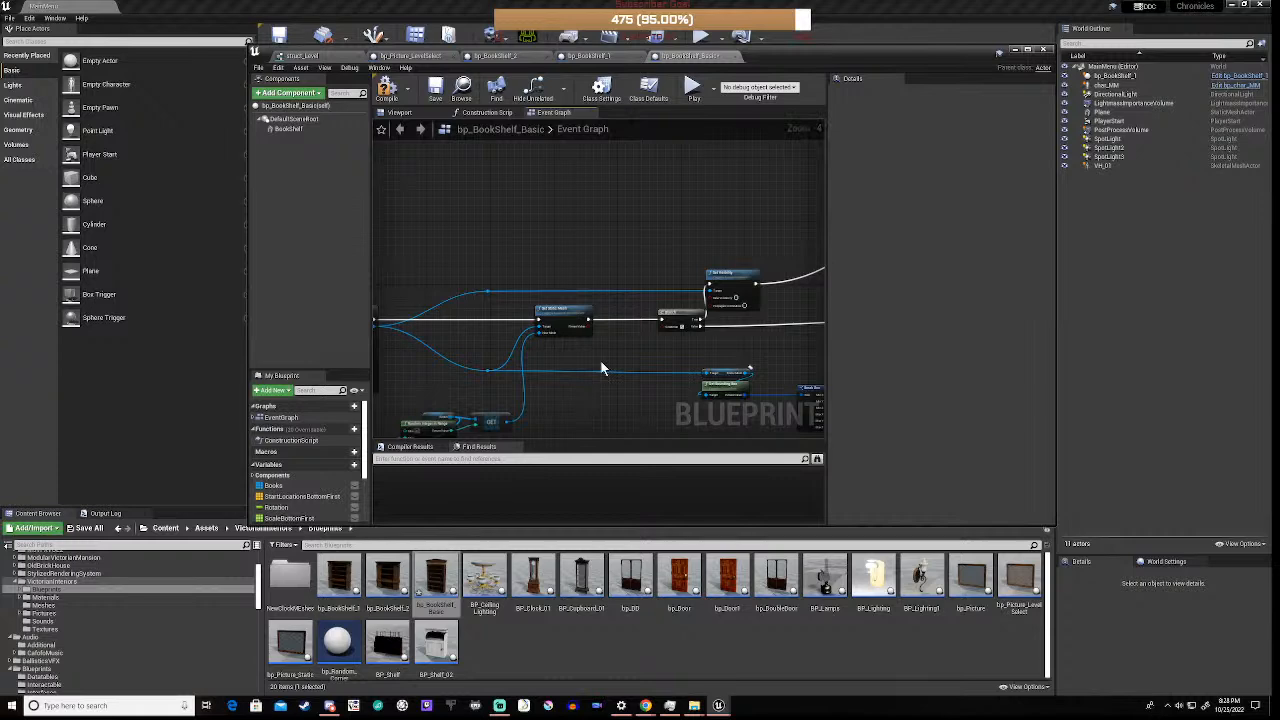
{"action": "key", "text": "ctrl+v"}
{"action": "scroll", "coordinate": [678, 383], "scroll_direction": "up", "scroll_amount": 4}
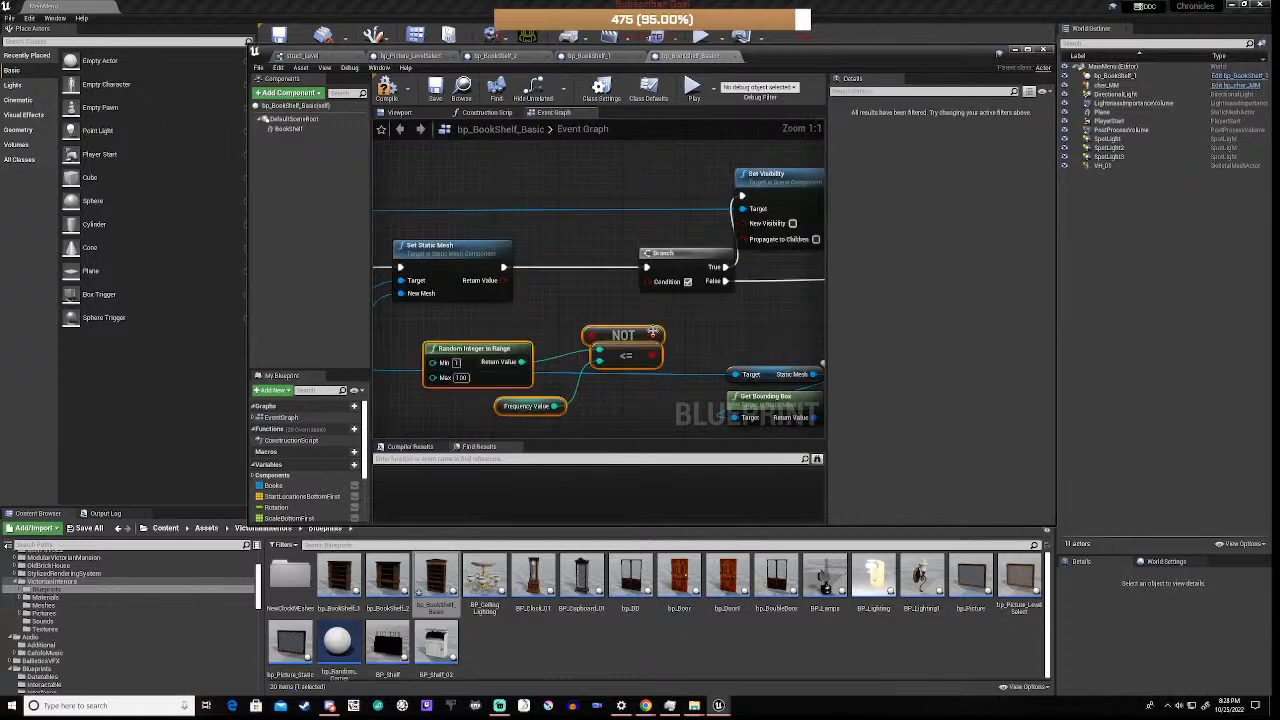
{"action": "left_click_drag", "start_coordinate": [652, 334], "coordinate": [654, 283]}
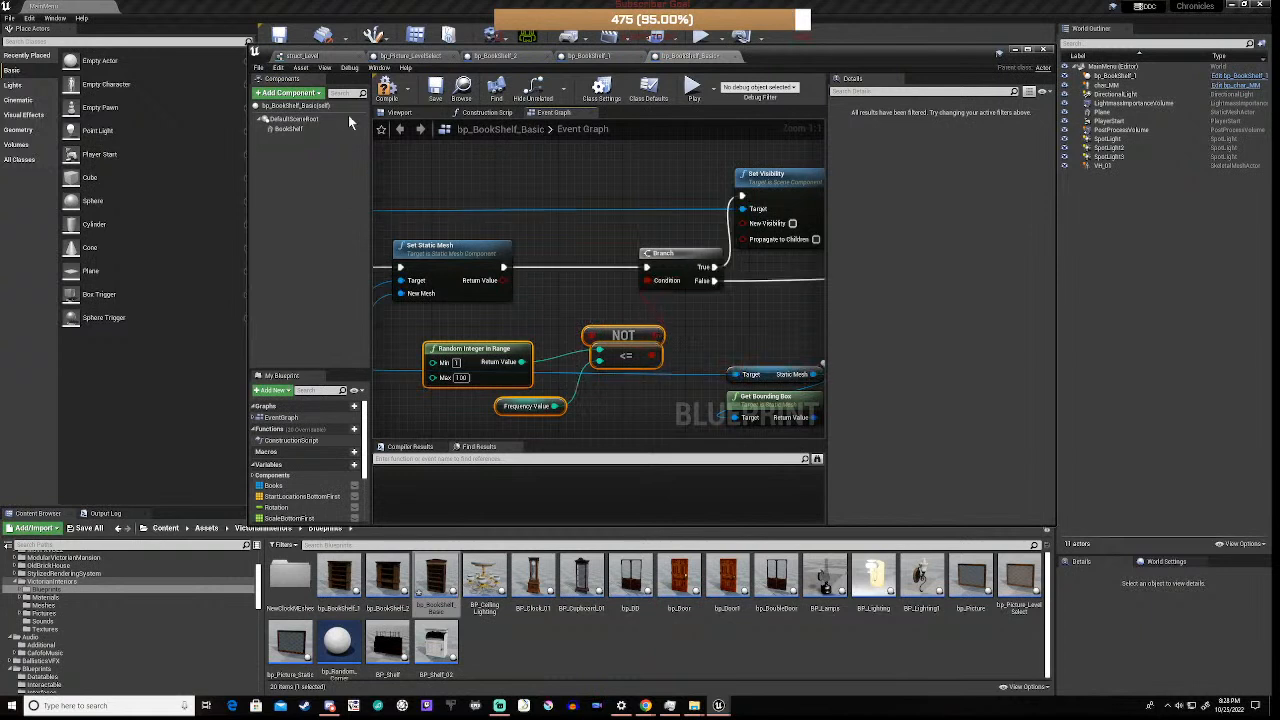
- Compile the bp_BookShelf_Basic blueprint and save all modified assets
{"action": "left_click", "coordinate": [387, 89]}
{"action": "scroll", "coordinate": [628, 270], "scroll_direction": "down", "scroll_amount": 5}
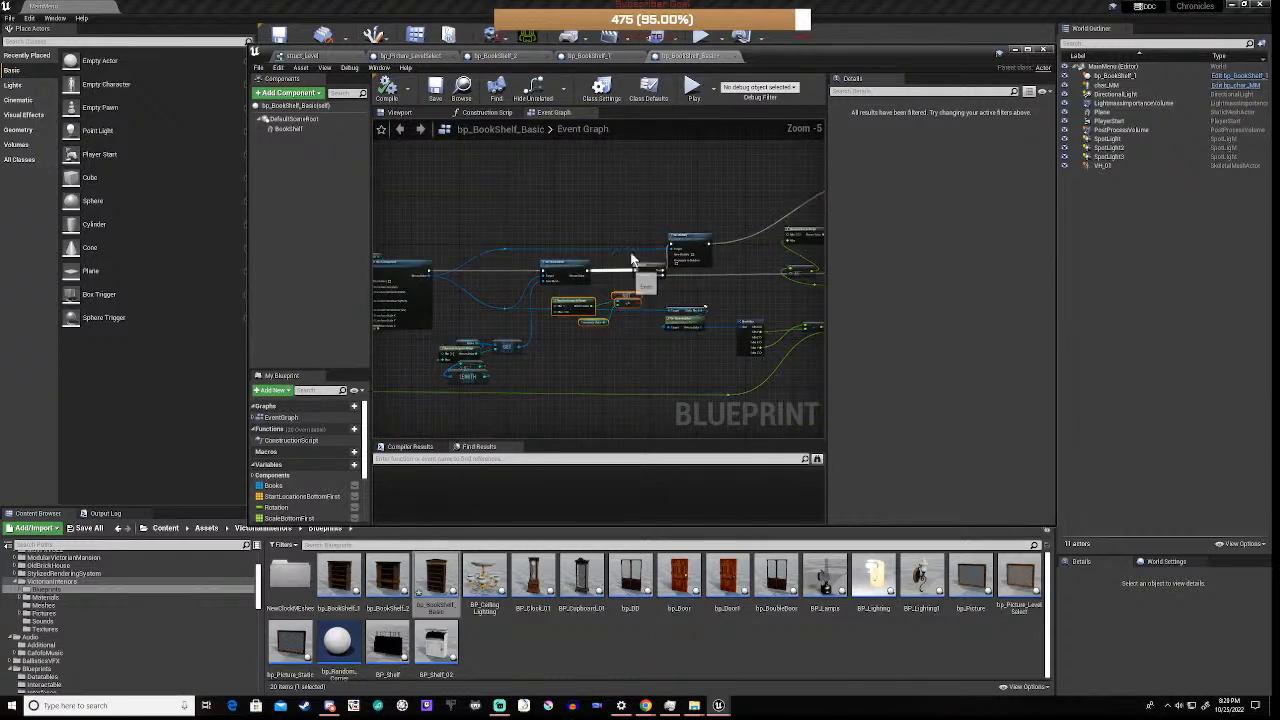
{"action": "scroll", "coordinate": [625, 196], "scroll_direction": "down", "scroll_amount": 4}
{"action": "mouse_move", "coordinate": [687, 294]}
{"action": "right_mouse_down"}
{"action": "mouse_move", "coordinate": [424, 301]}
{"action": "mouse_move", "coordinate": [689, 301]}
{"action": "right_mouse_up"}
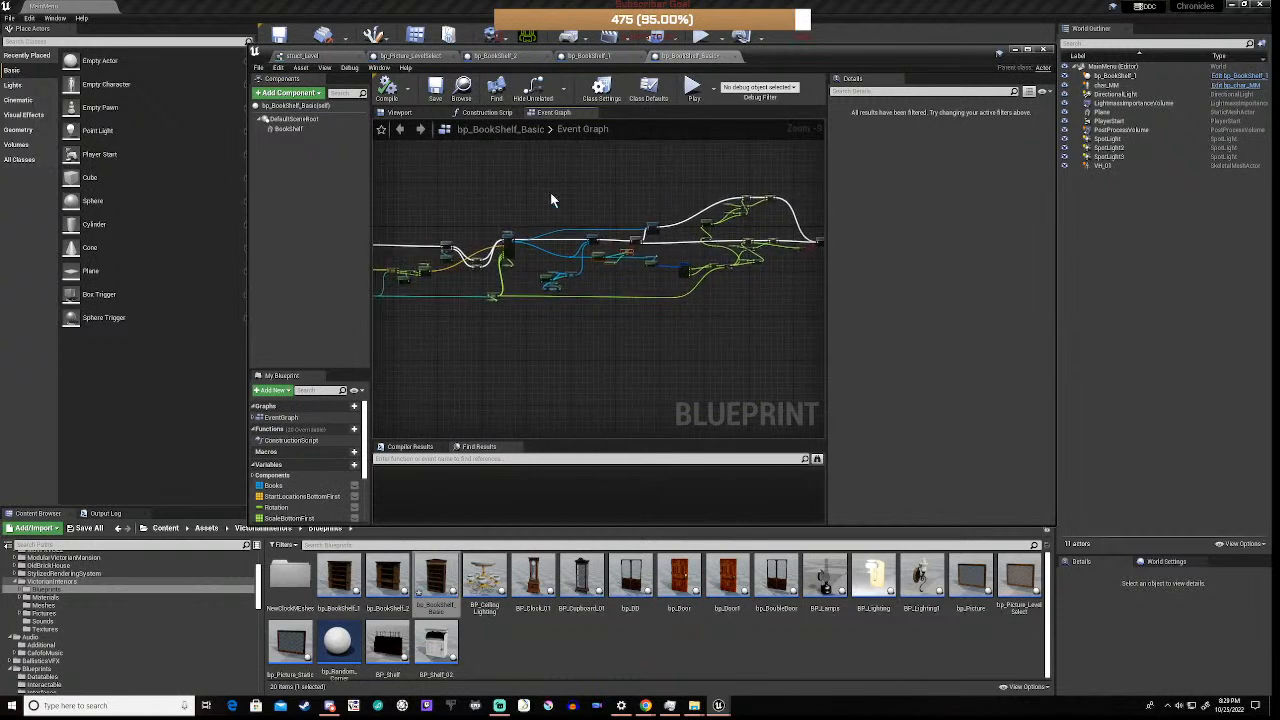
{"action": "left_click", "coordinate": [258, 68]}
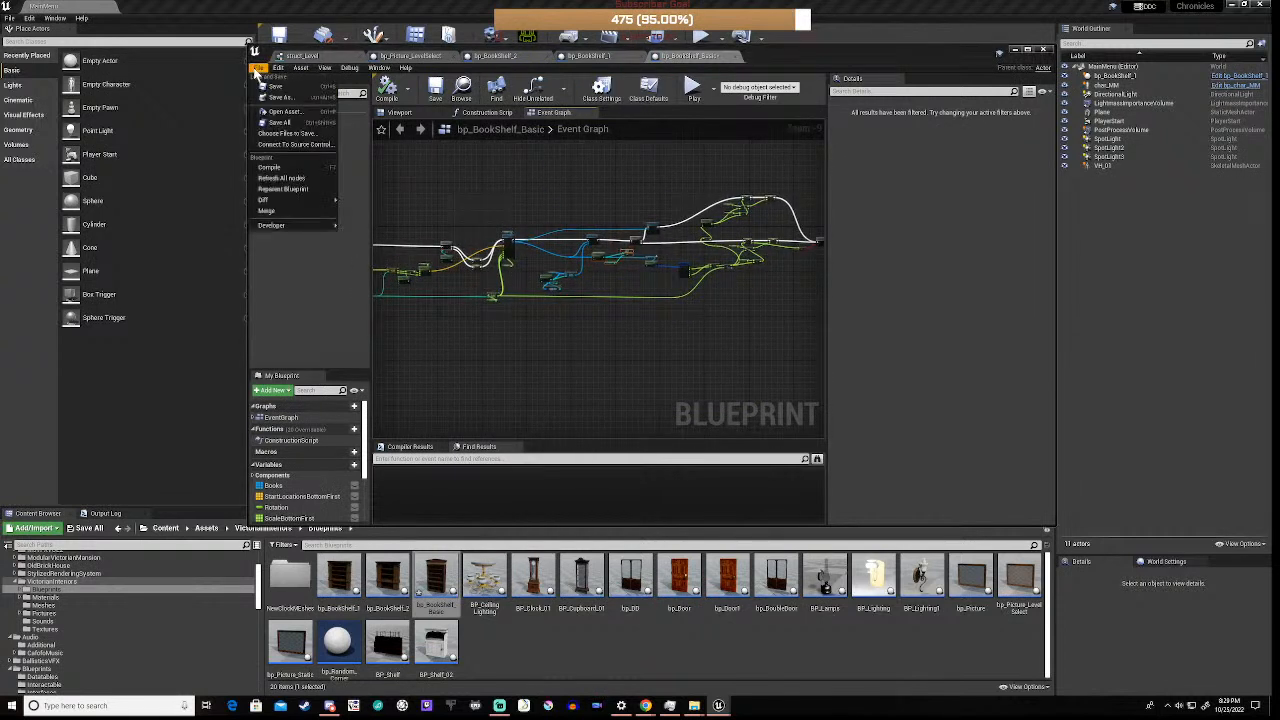
{"action": "left_click", "coordinate": [285, 127]}
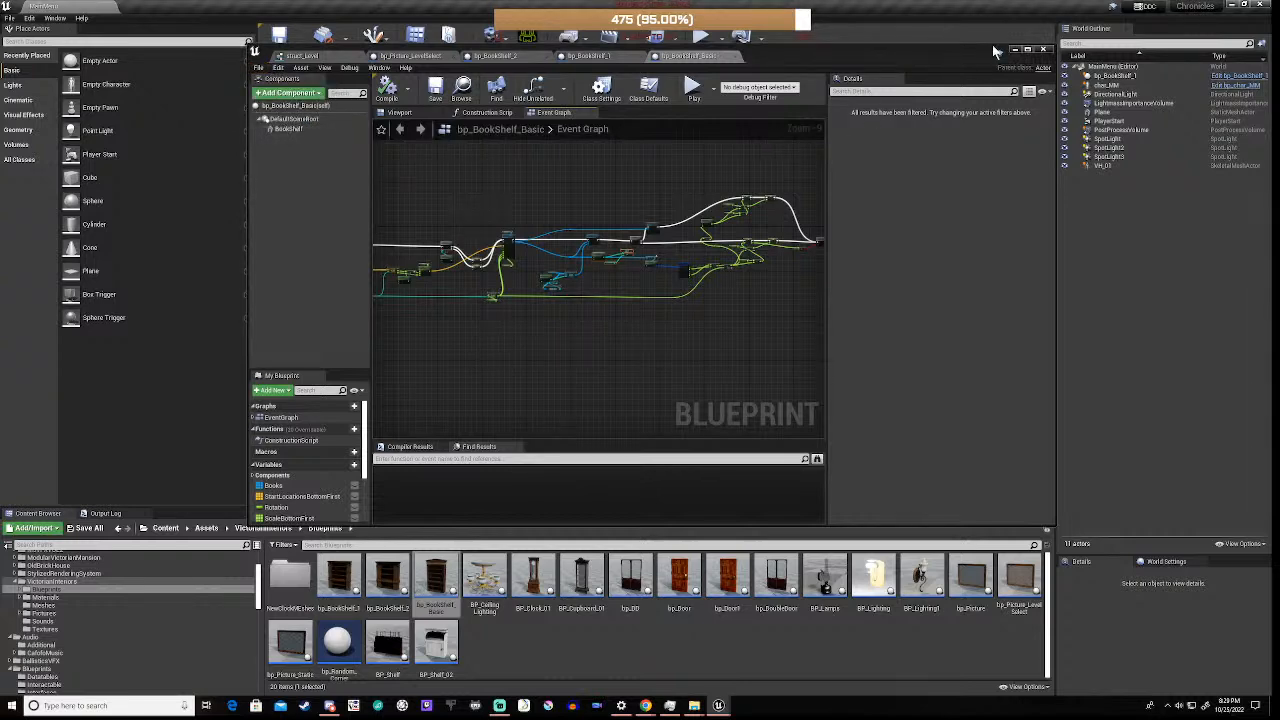
- Play the main menu level from the level editor, examine the bookshelf and the Options menu's Audio and Display pages, and stop the session
{"action": "left_click", "coordinate": [1014, 50]}
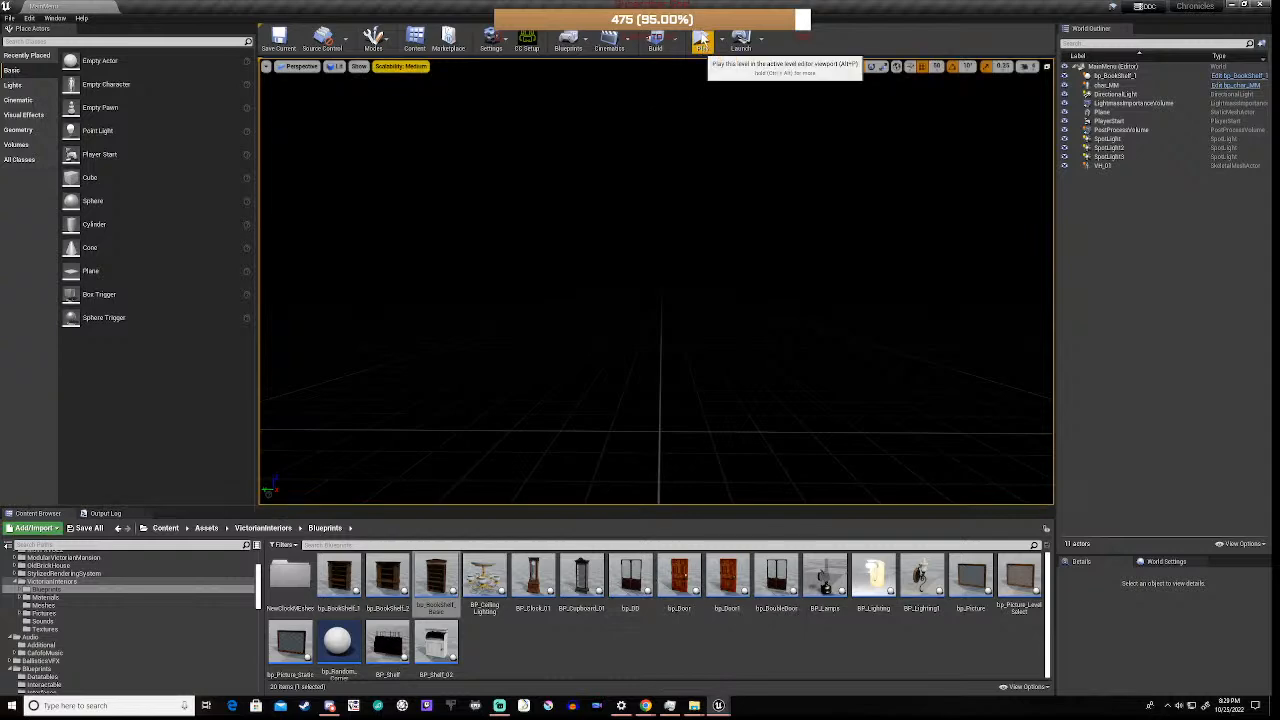
{"action": "left_click", "coordinate": [703, 38]}
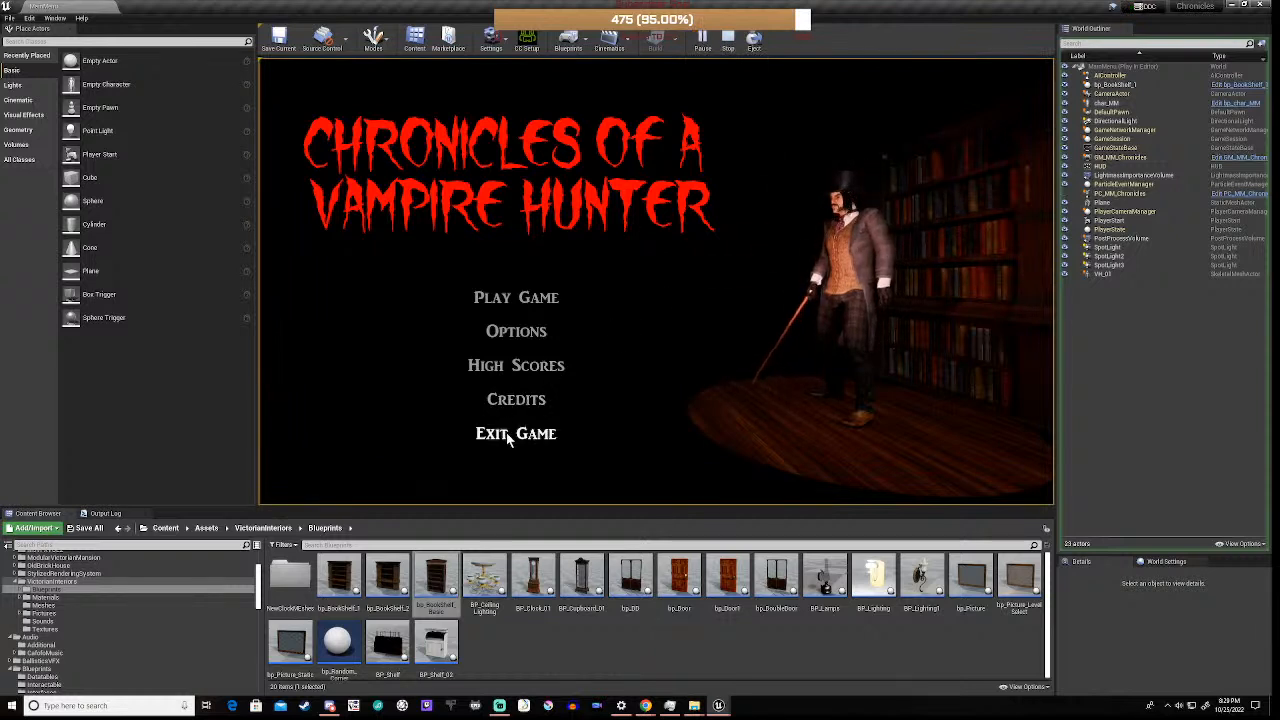
{"action": "left_click", "coordinate": [530, 337]}
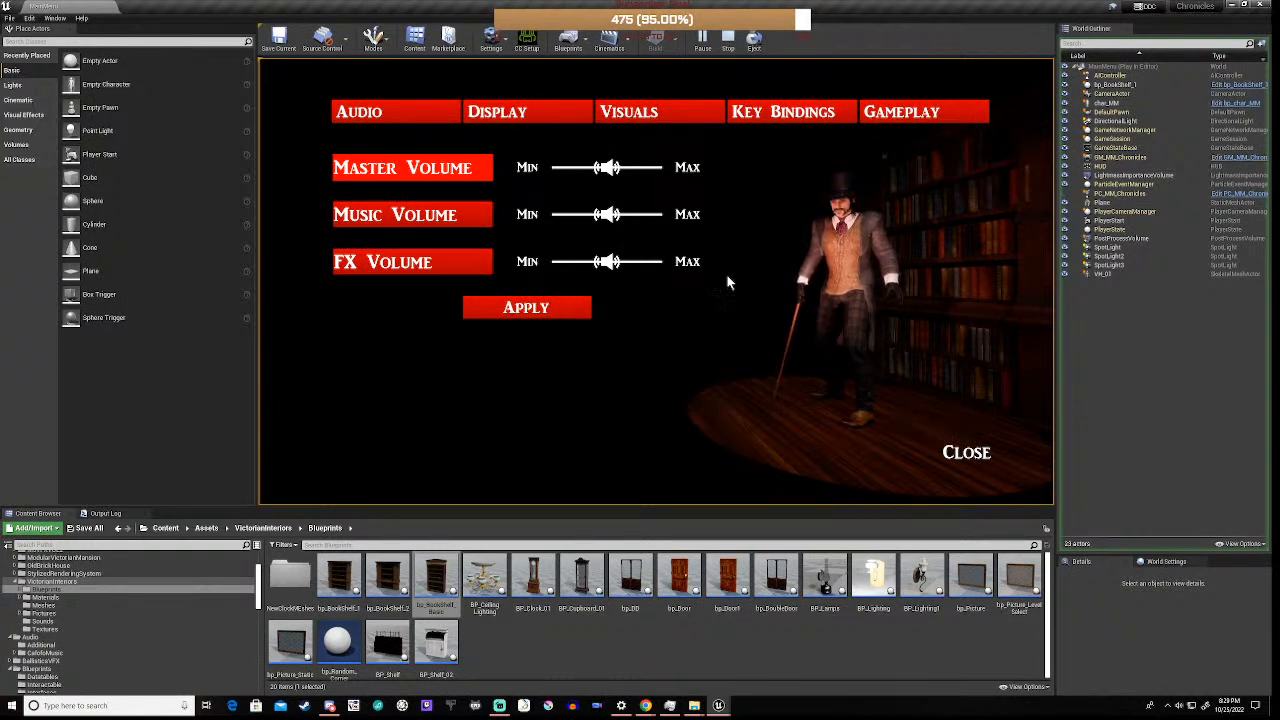
{"action": "left_click", "coordinate": [535, 110]}
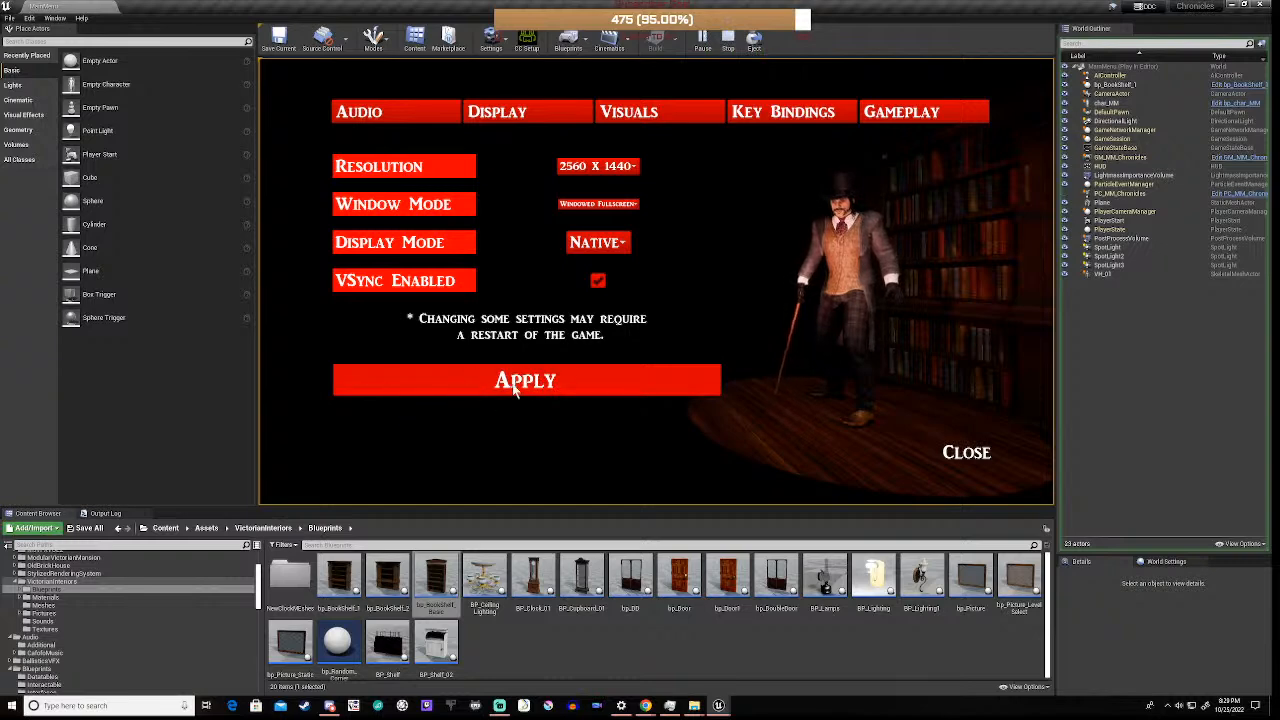
{"action": "left_click", "coordinate": [729, 40]}
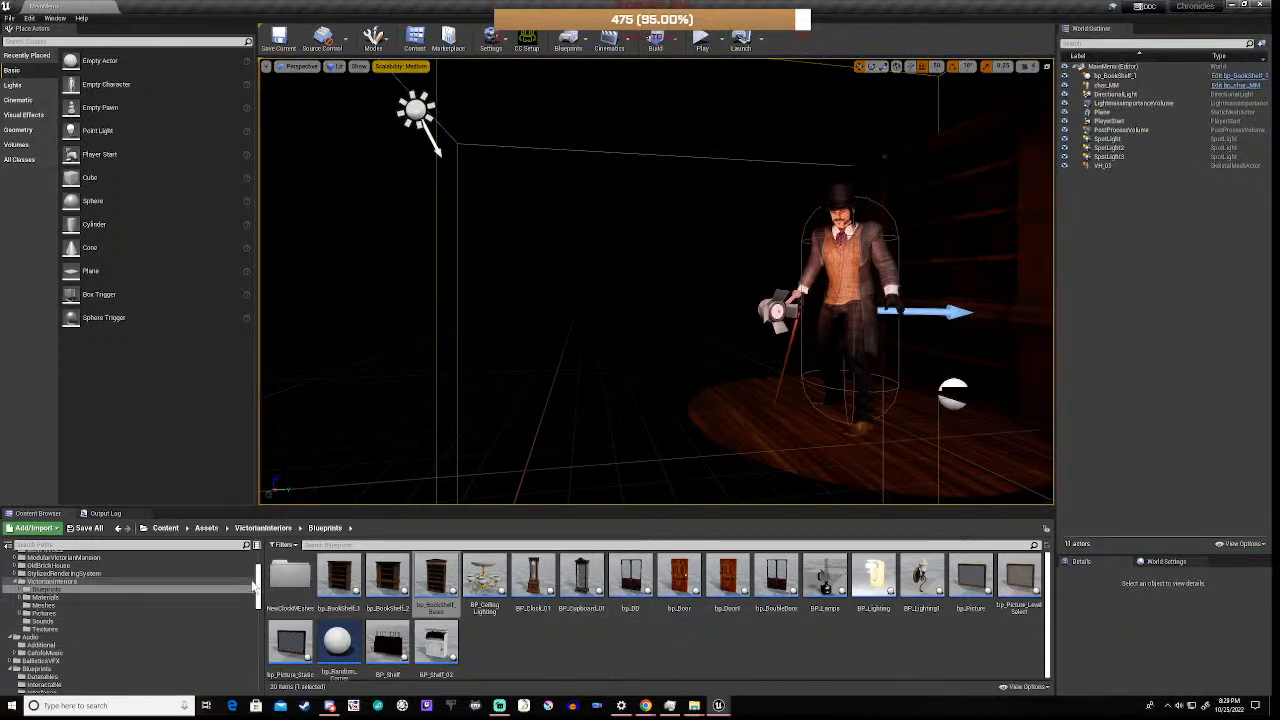
- Open the w_Options widget from the HUD/MainMenu/Options content folder and close the stray empty window
{"action": "left_click_drag", "start_coordinate": [259, 575], "coordinate": [261, 671]}
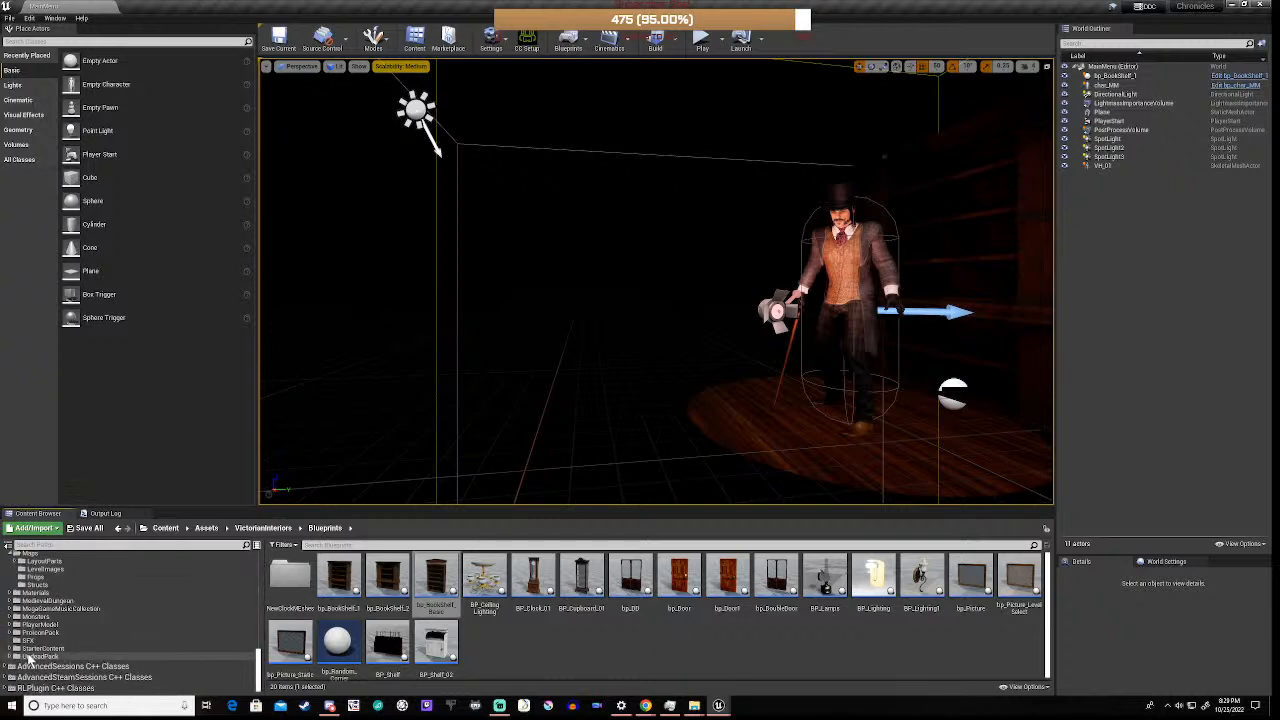
{"action": "scroll", "coordinate": [76, 660], "scroll_direction": "up", "scroll_amount": 3}
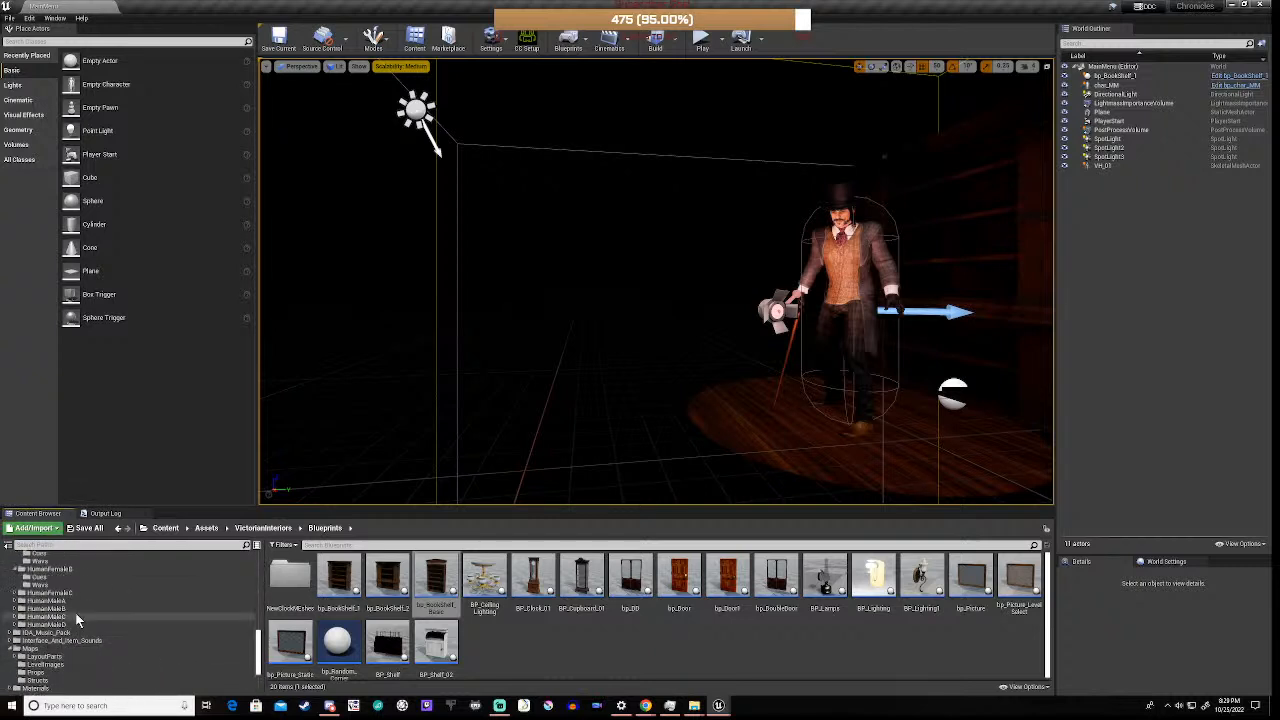
{"action": "scroll", "coordinate": [75, 612], "scroll_direction": "up", "scroll_amount": 2}
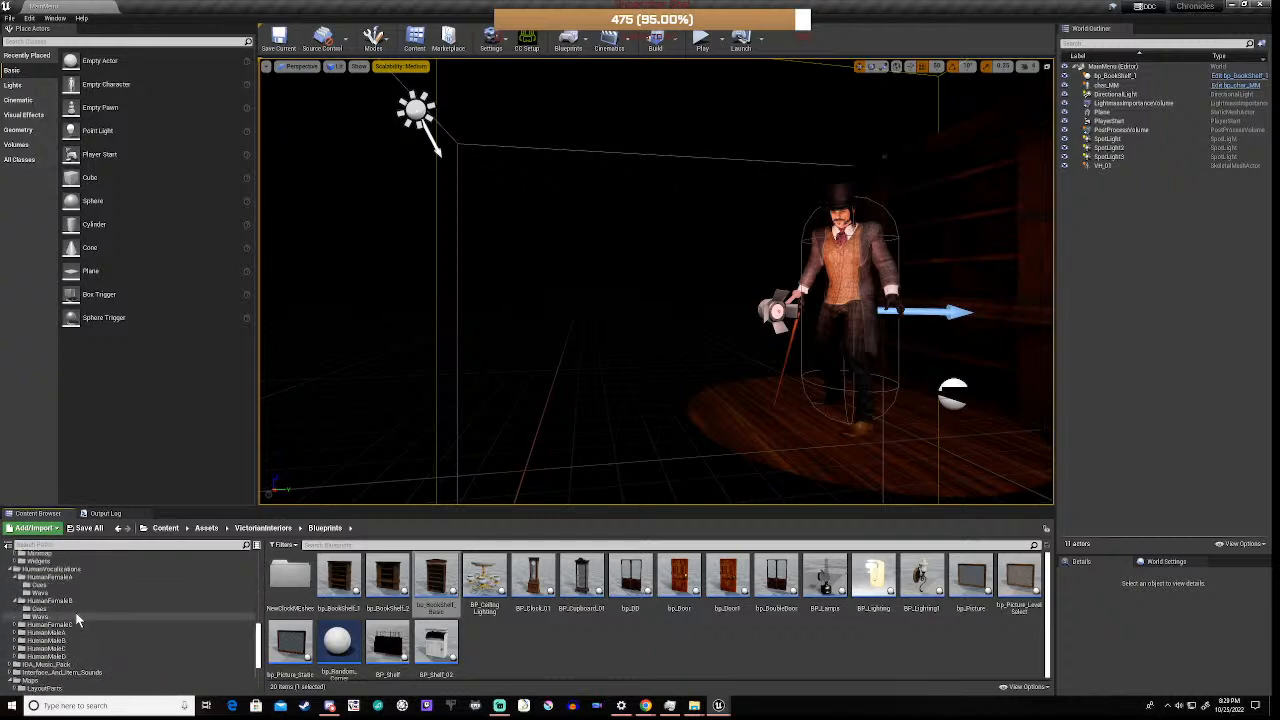
{"action": "left_click", "coordinate": [11, 571]}
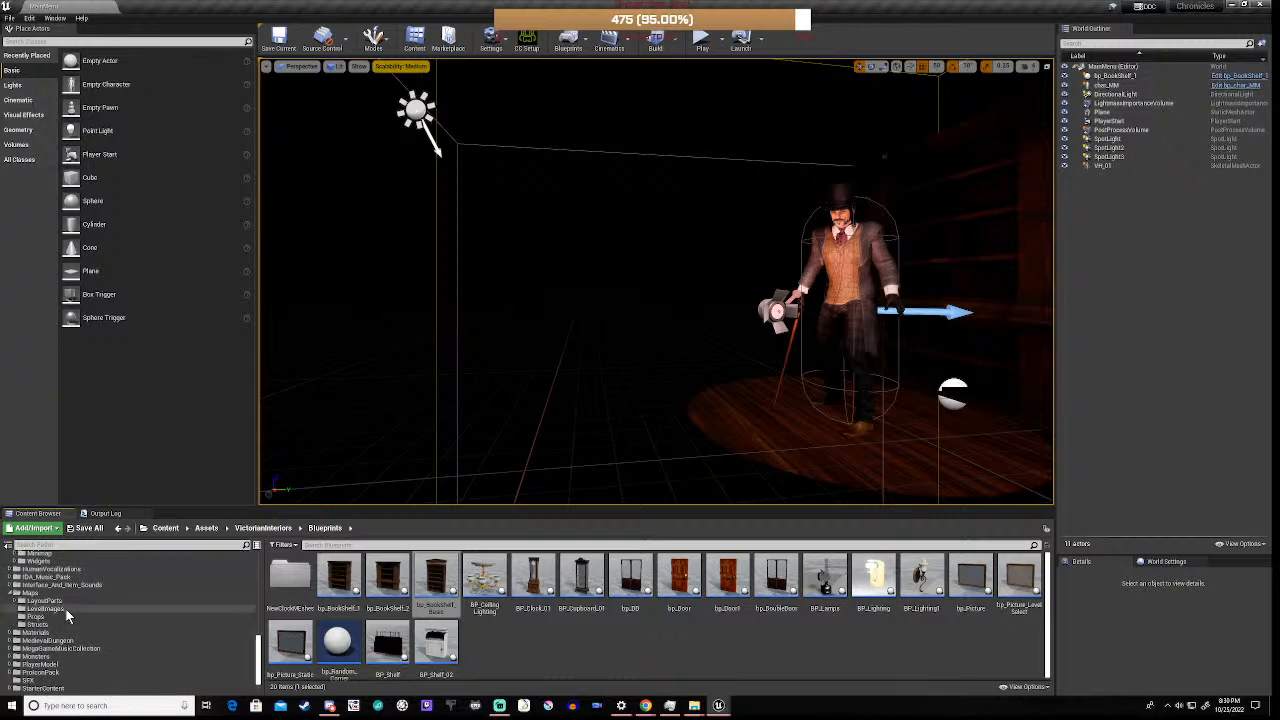
{"action": "scroll", "coordinate": [68, 615], "scroll_direction": "up", "scroll_amount": 2}
{"action": "scroll", "coordinate": [68, 615], "scroll_direction": "up", "scroll_amount": 2}
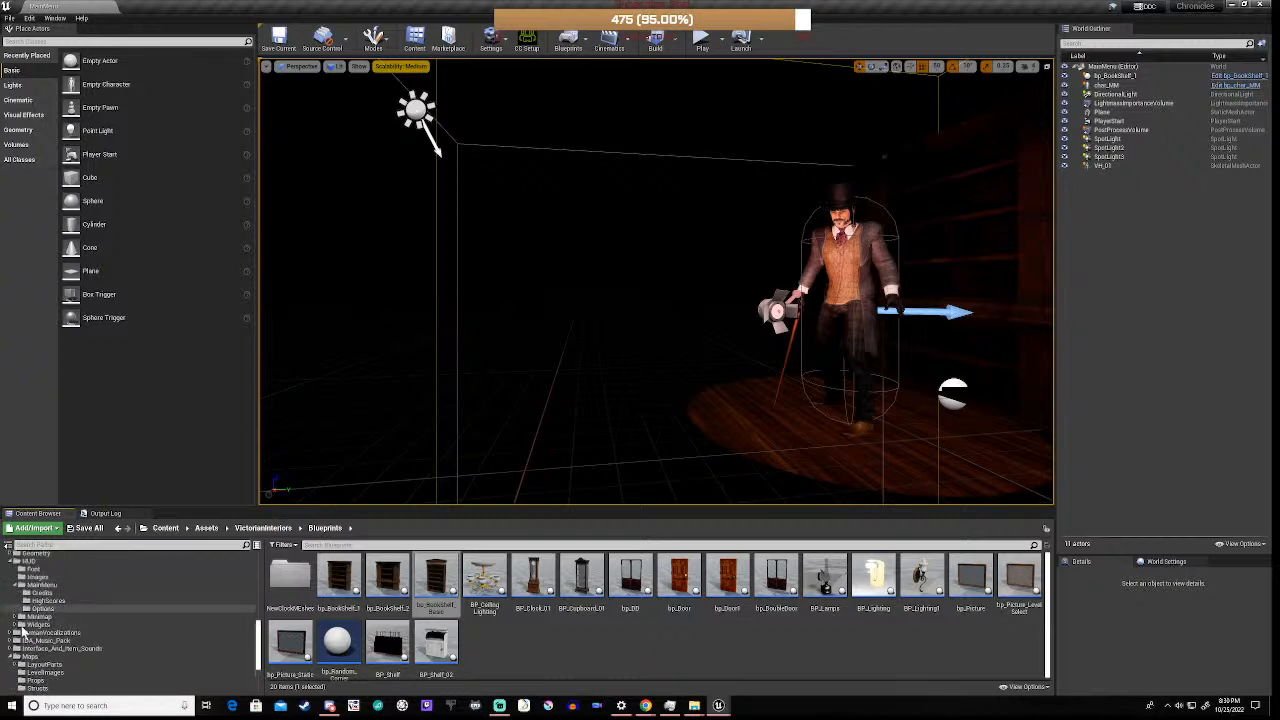
{"action": "left_click", "coordinate": [38, 585]}
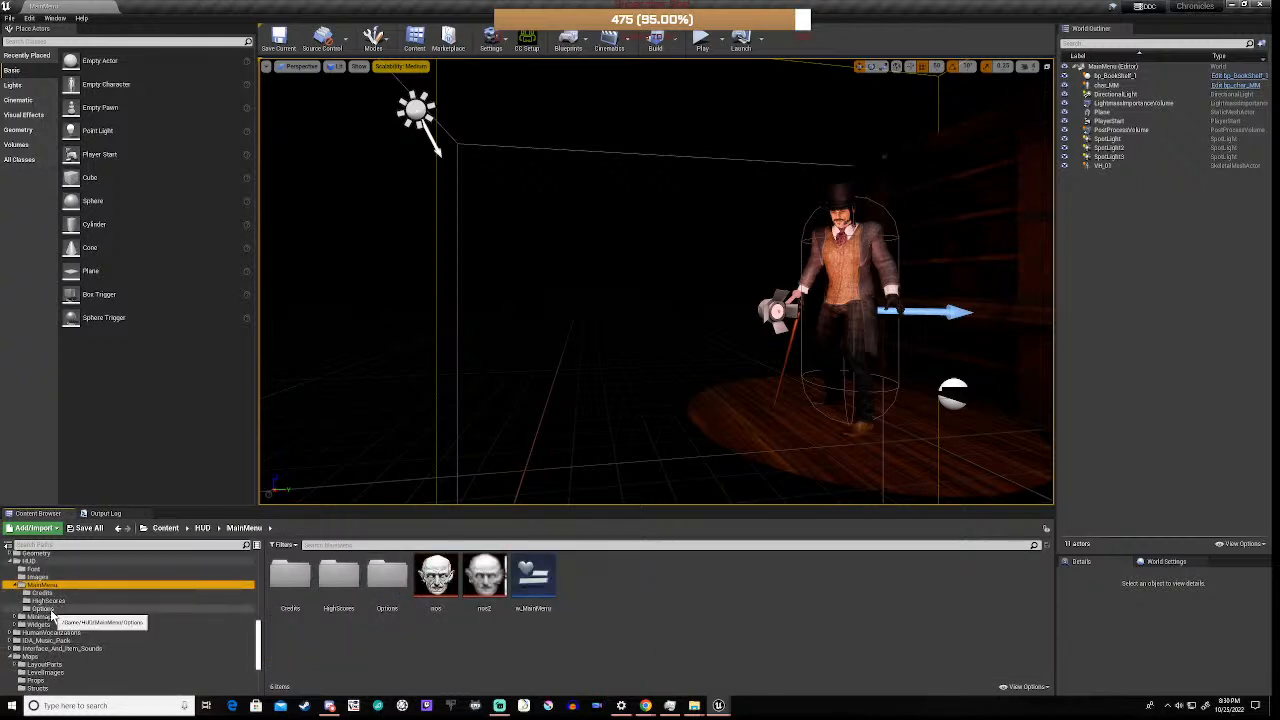
{"action": "left_click", "coordinate": [52, 612]}
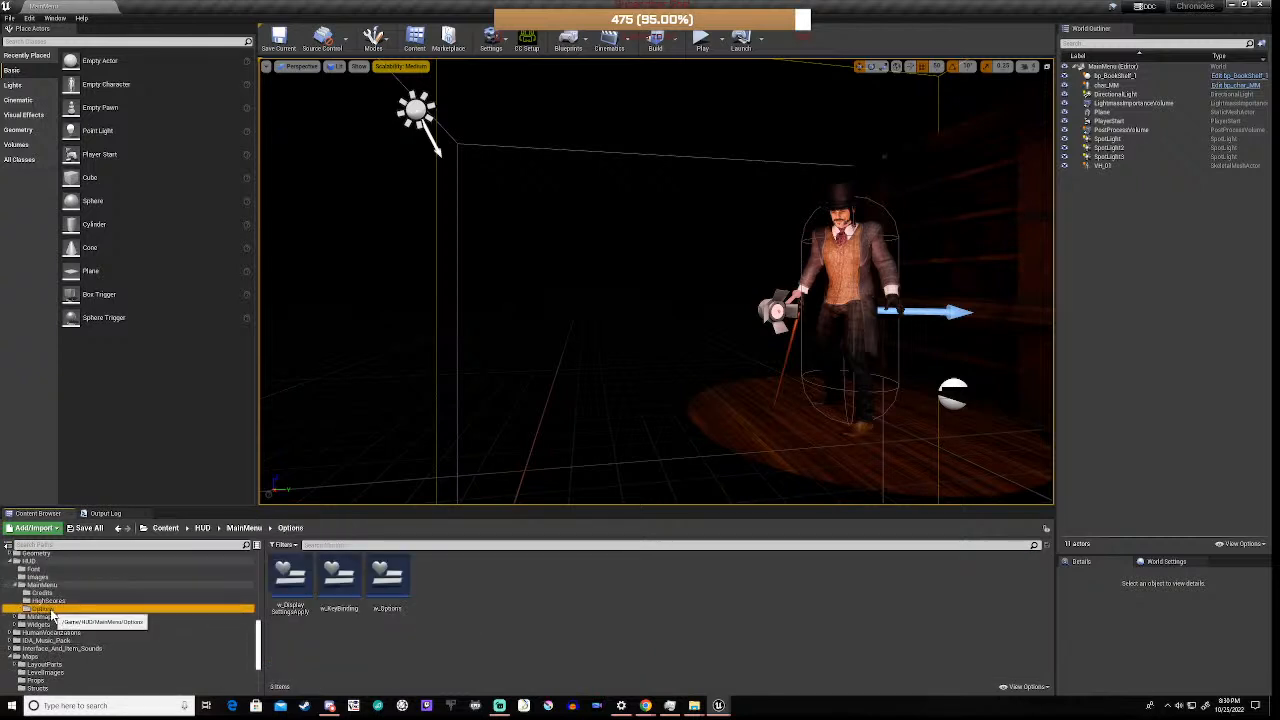
{"action": "double_click", "coordinate": [386, 584]}
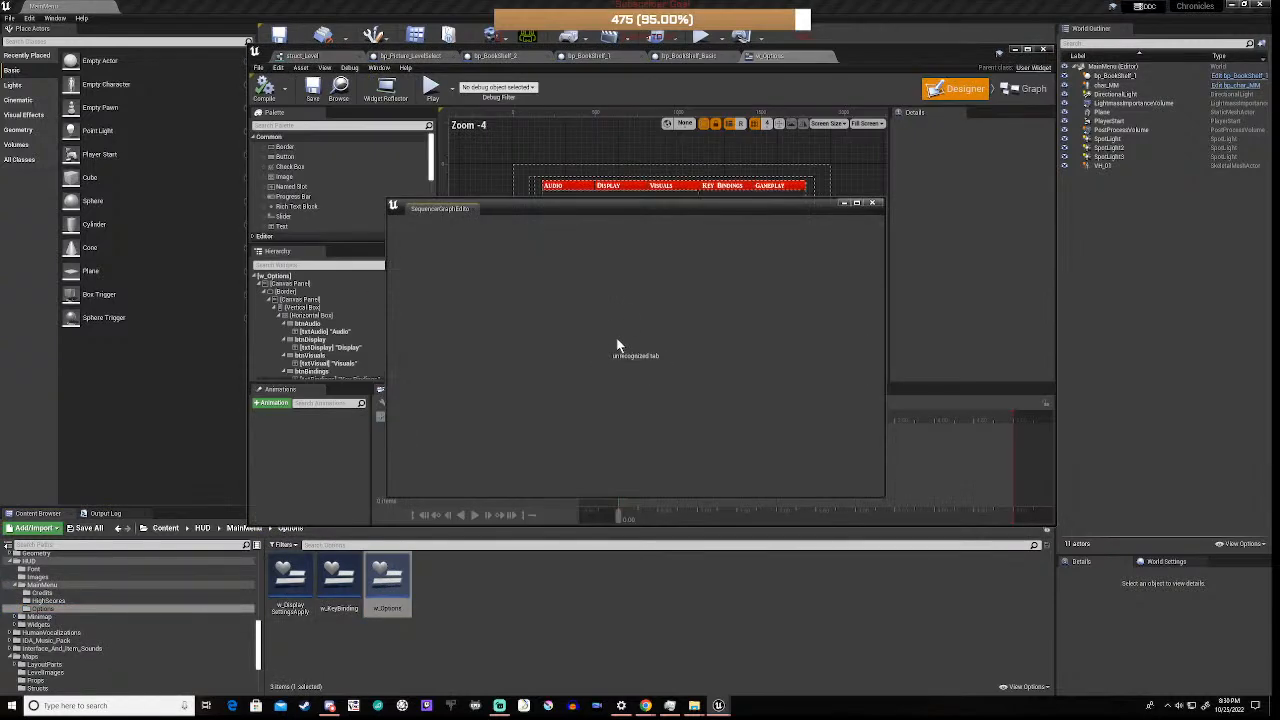
{"action": "left_click", "coordinate": [871, 205]}
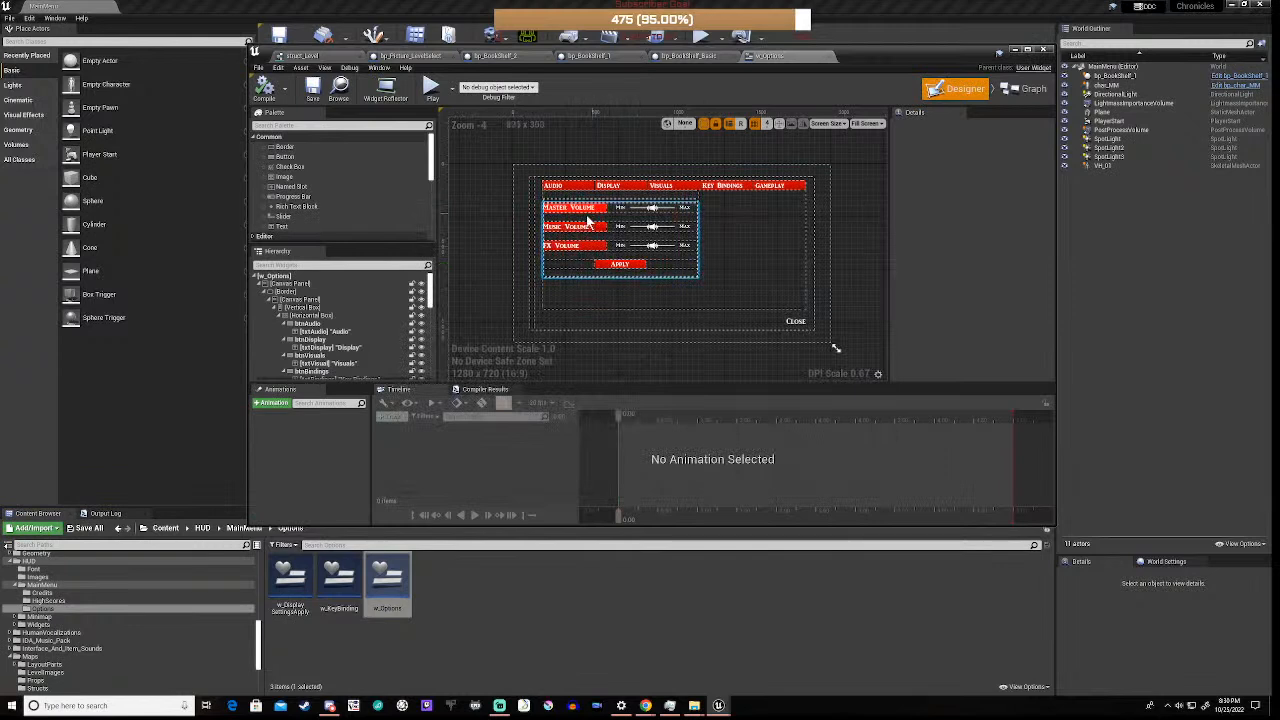
- Collapse the expanded Vertical Box under ws_Options and show the Display settings page in the designer
{"action": "scroll", "coordinate": [318, 330], "scroll_direction": "down", "scroll_amount": 3}
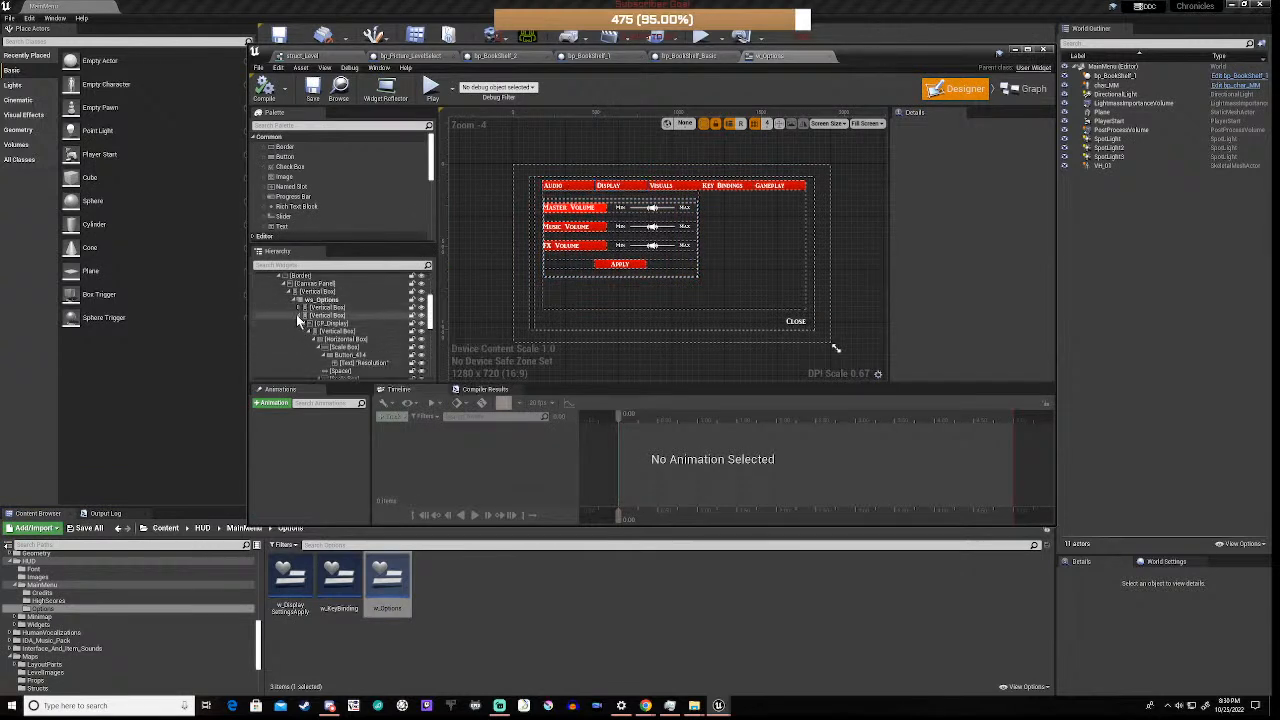
{"action": "left_click", "coordinate": [299, 316]}
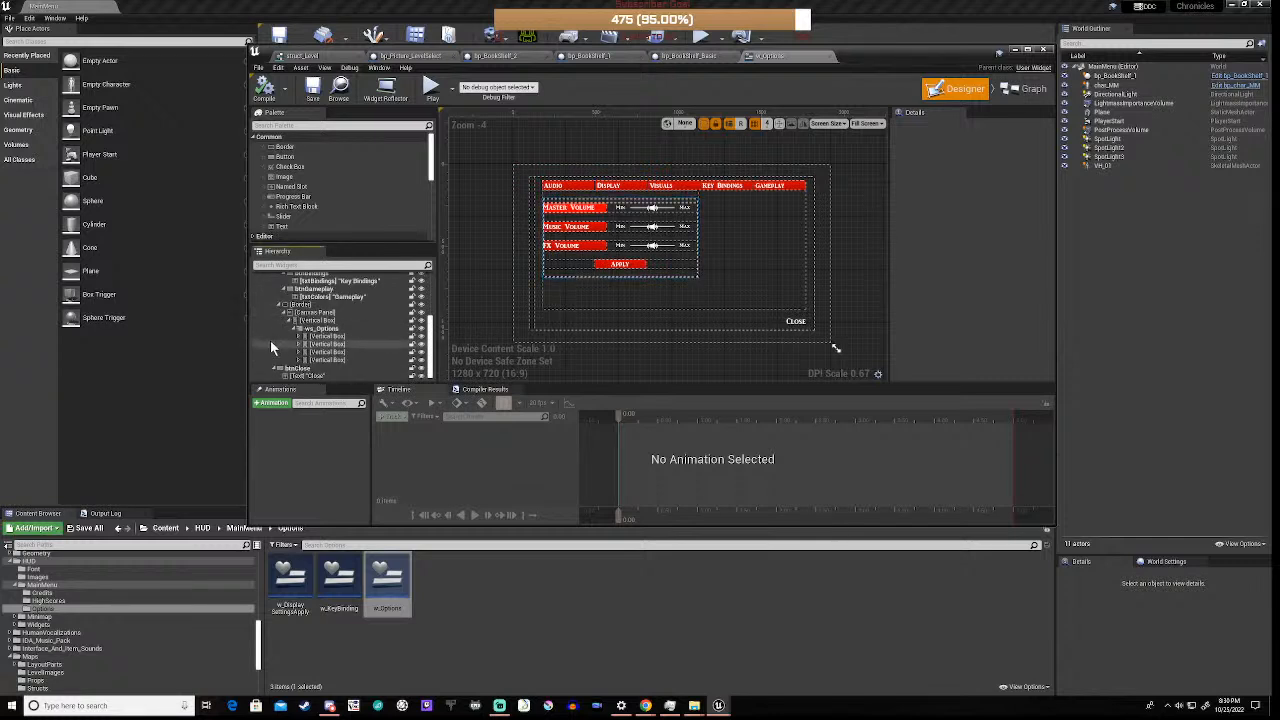
{"action": "left_click", "coordinate": [318, 338]}
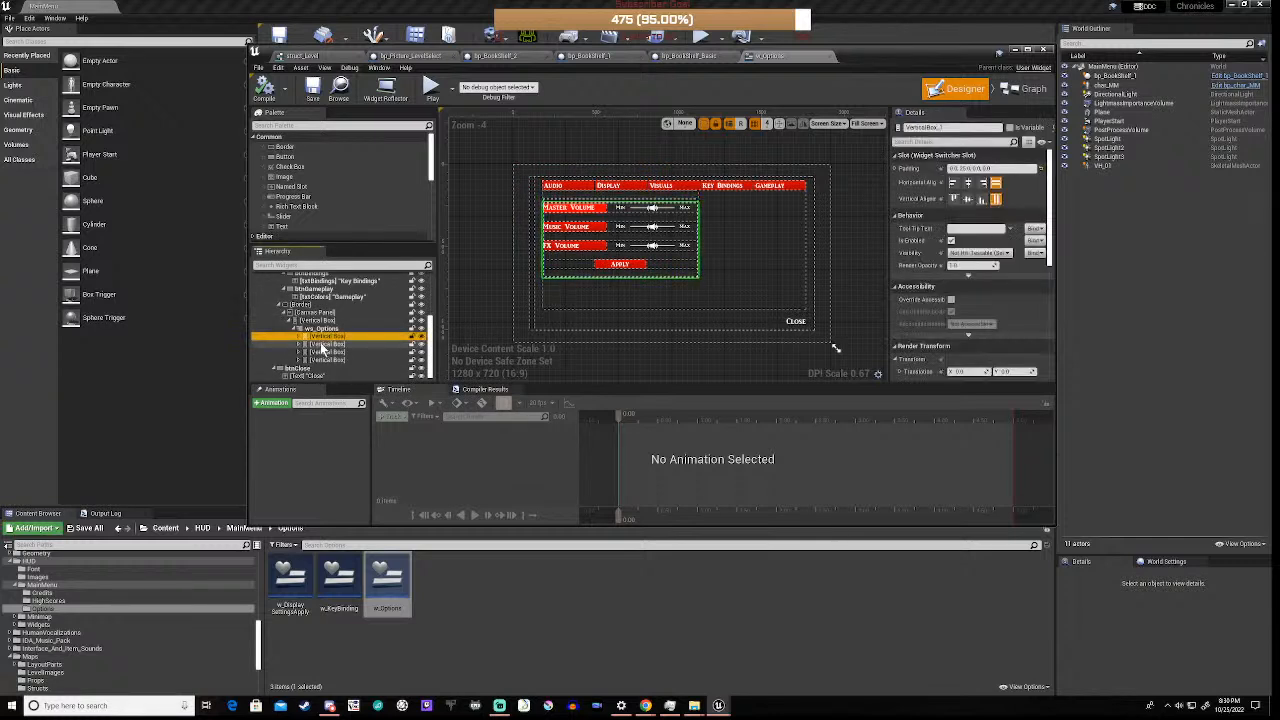
{"action": "left_click", "coordinate": [323, 345]}
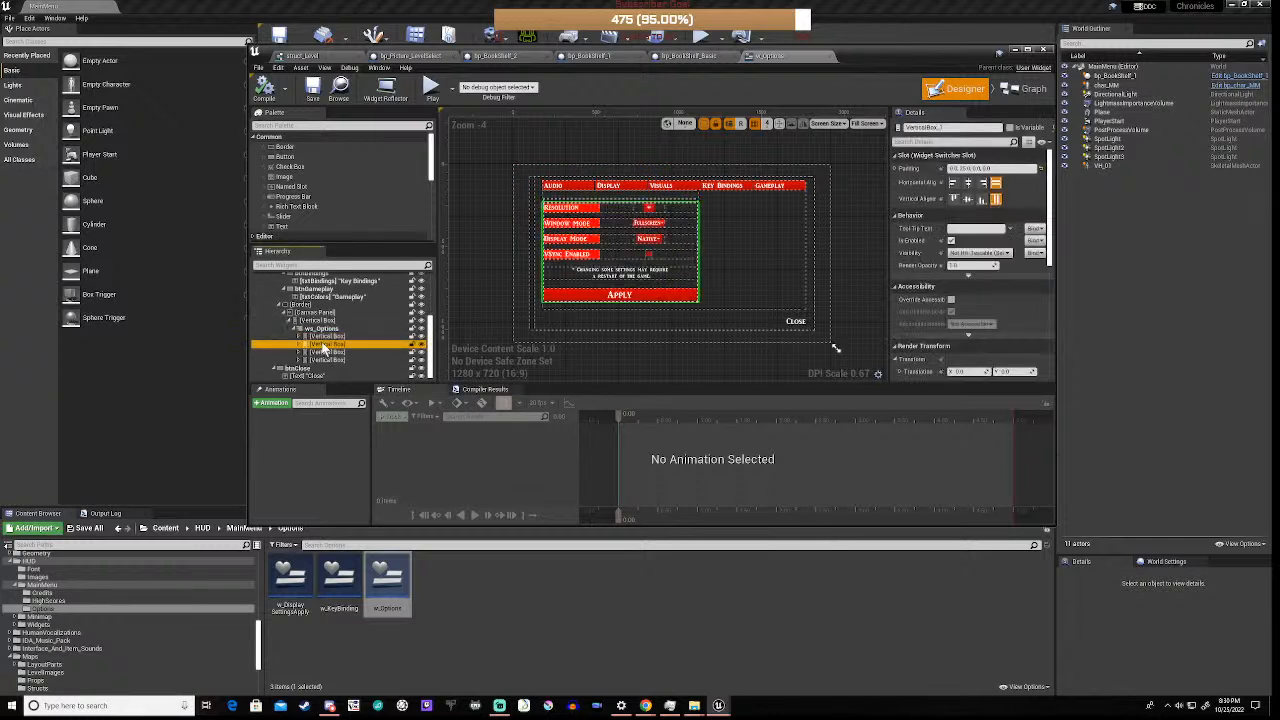
- Set the horizontal alignment of the Scale Box holding the Display page's Apply button to center
{"action": "left_click", "coordinate": [567, 302]}
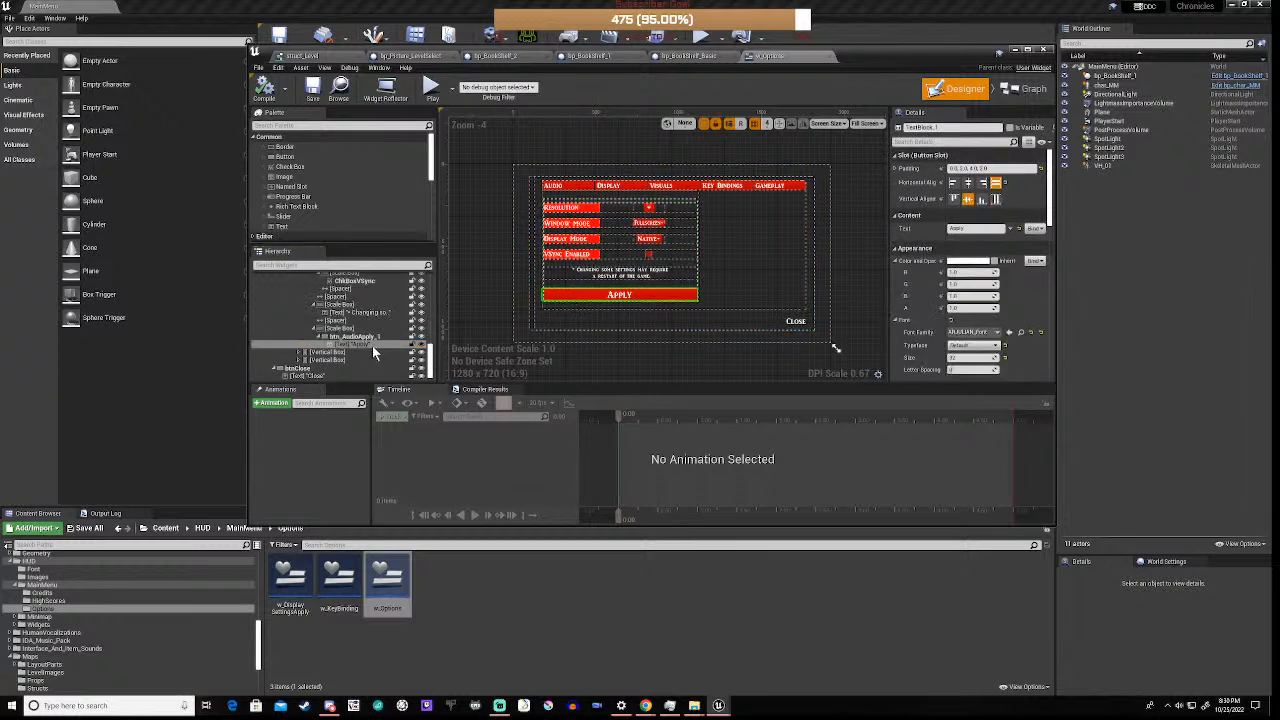
{"action": "scroll", "coordinate": [343, 345], "scroll_direction": "up", "scroll_amount": 2}
{"action": "scroll", "coordinate": [344, 346], "scroll_direction": "down", "scroll_amount": 3}
{"action": "left_click", "coordinate": [343, 328]}
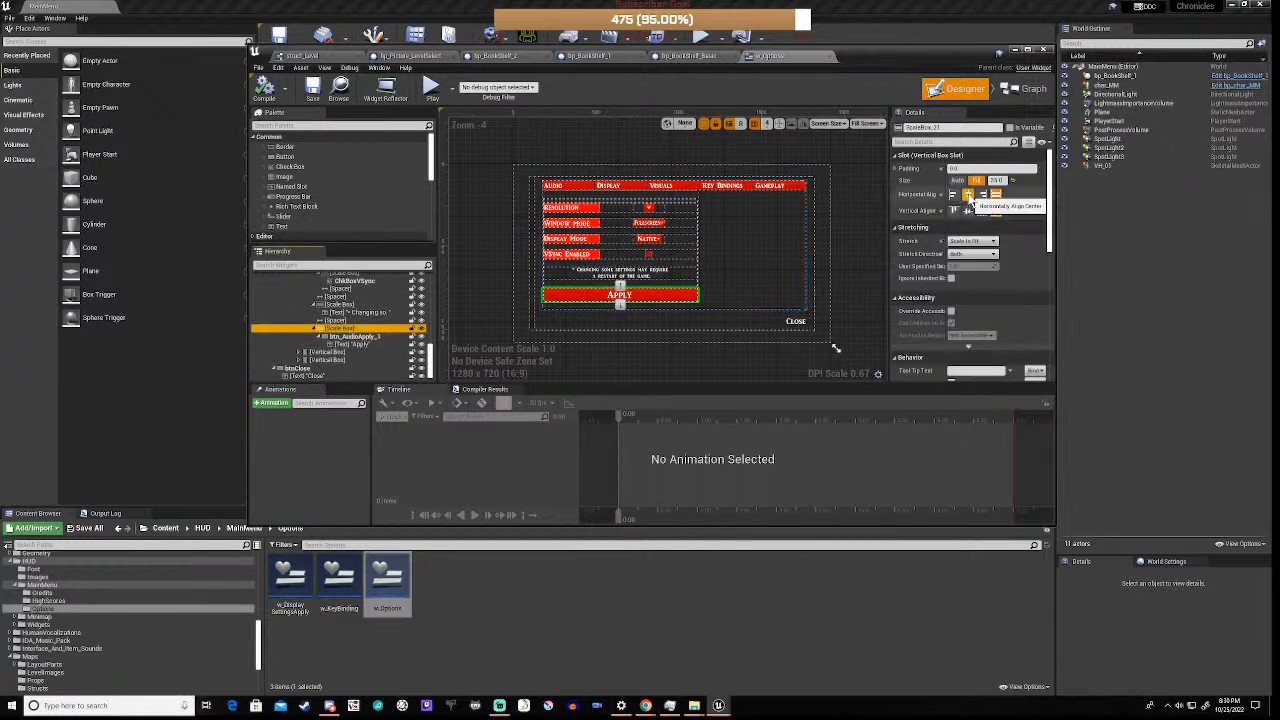
{"action": "left_click", "coordinate": [968, 196]}
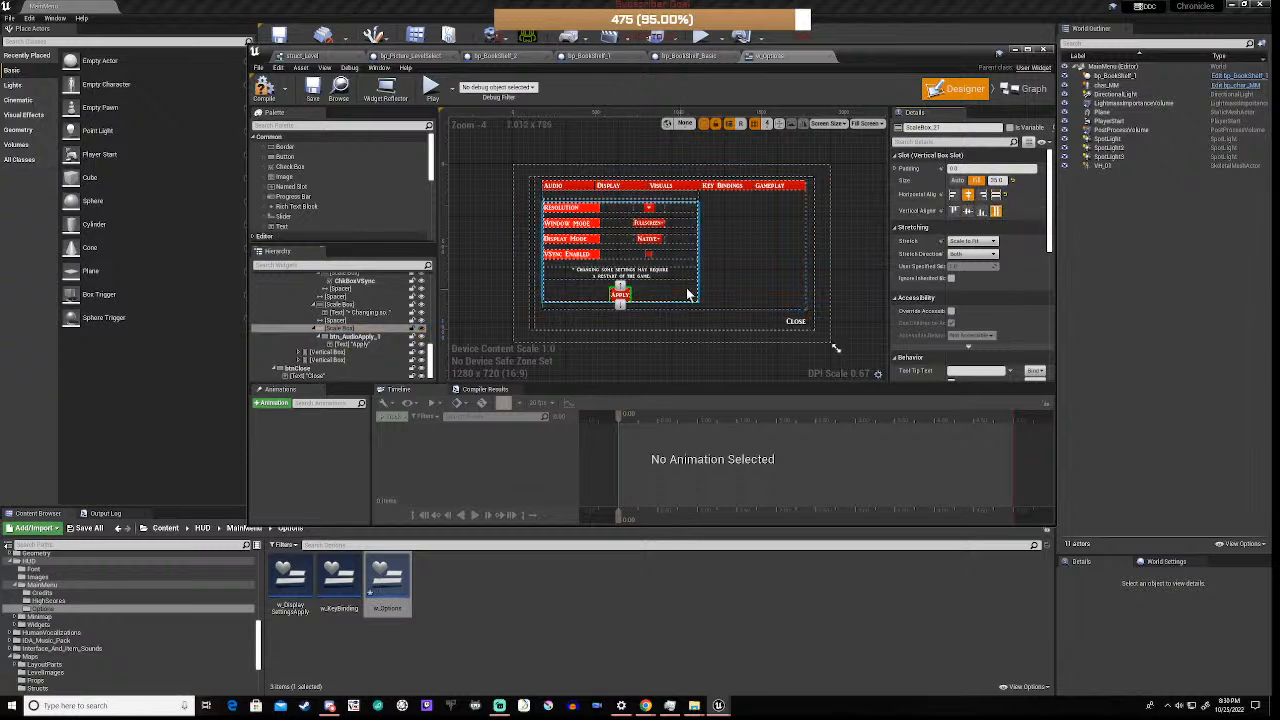
{"action": "scroll", "coordinate": [589, 305], "scroll_direction": "up", "scroll_amount": 8}
{"action": "scroll", "coordinate": [634, 270], "scroll_direction": "down", "scroll_amount": 4}
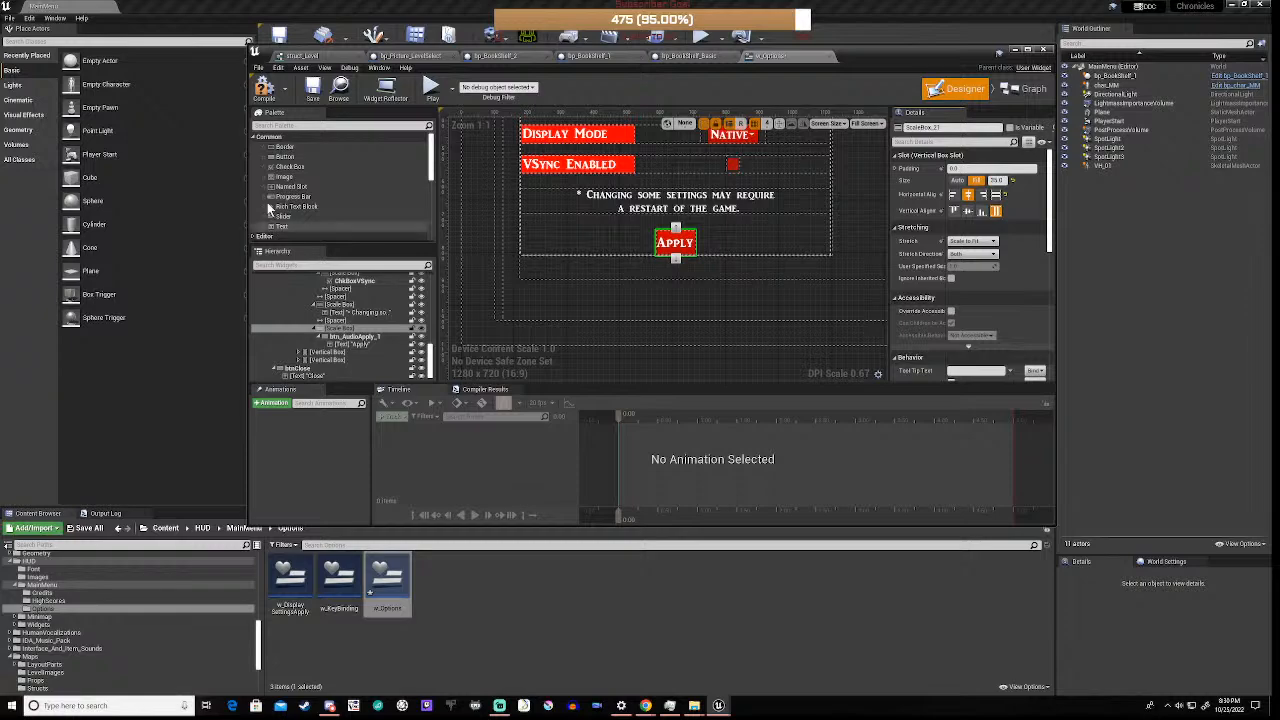
- Compile the options widget and play-test the game's Options menu, stopping the simulation when done
{"action": "left_click", "coordinate": [265, 92]}
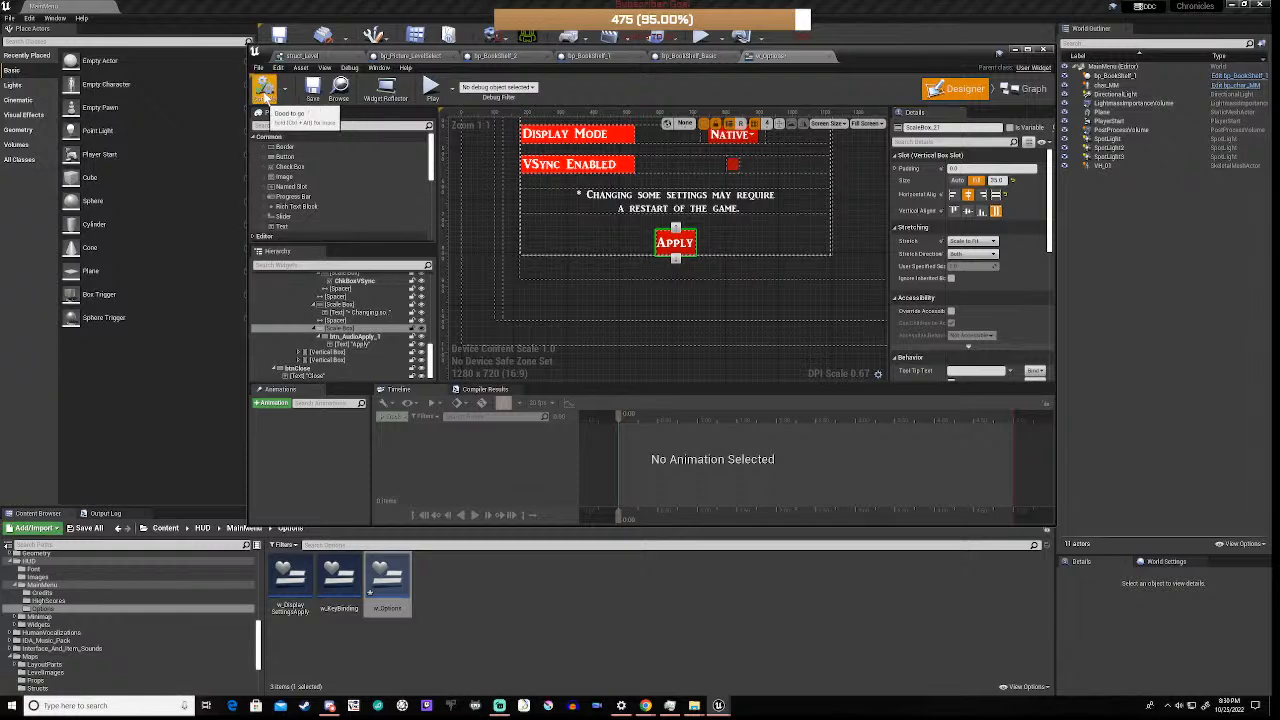
{"action": "left_click_drag", "start_coordinate": [870, 53], "coordinate": [833, 544]}
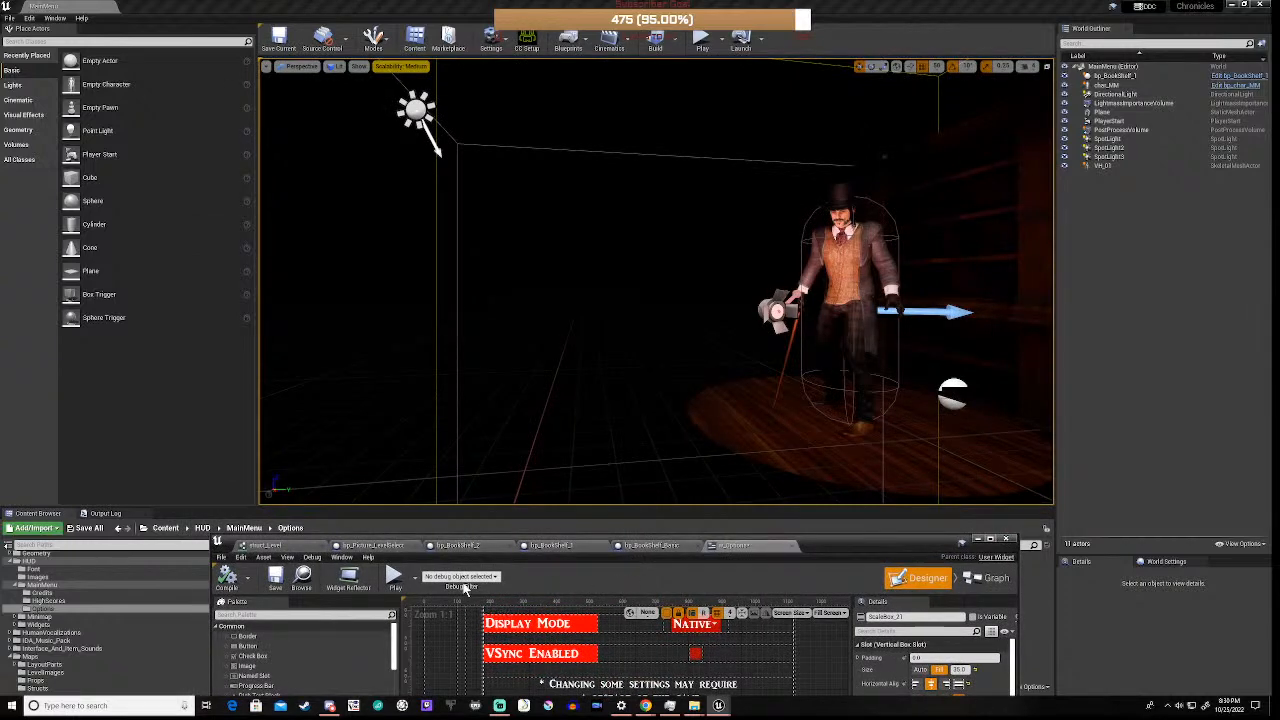
{"action": "left_click", "coordinate": [395, 583]}
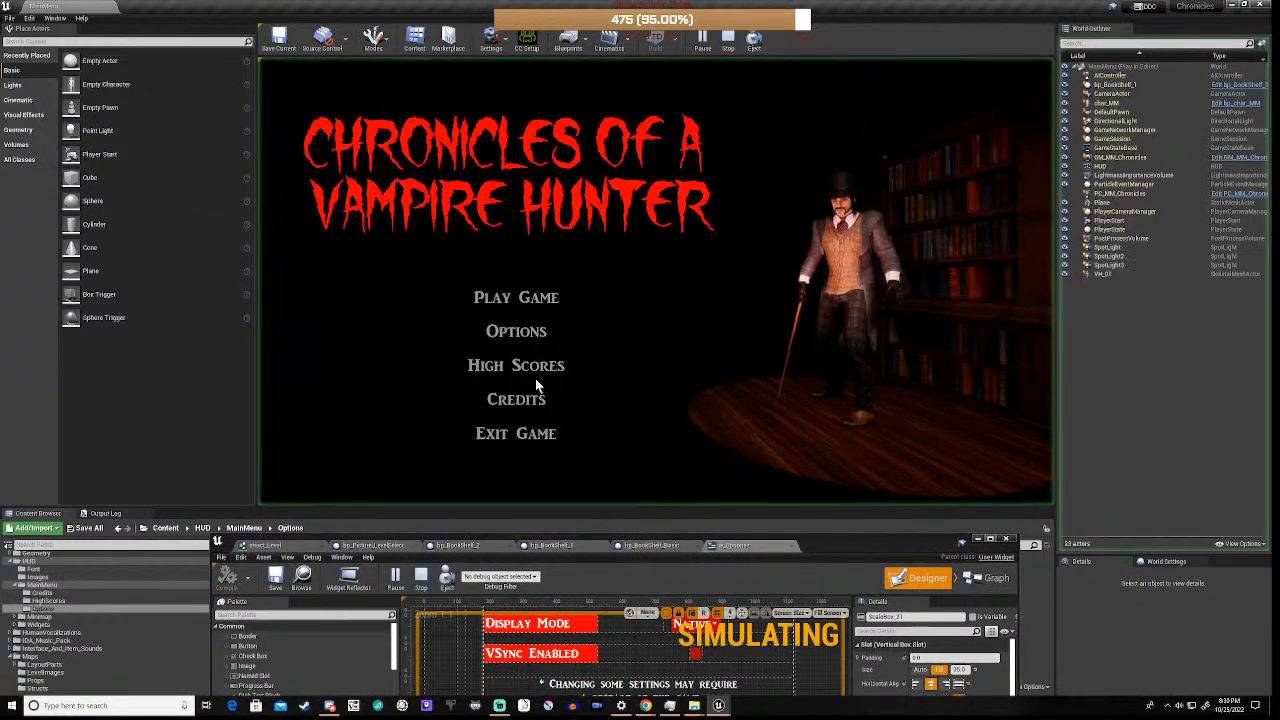
{"action": "left_click", "coordinate": [512, 334]}
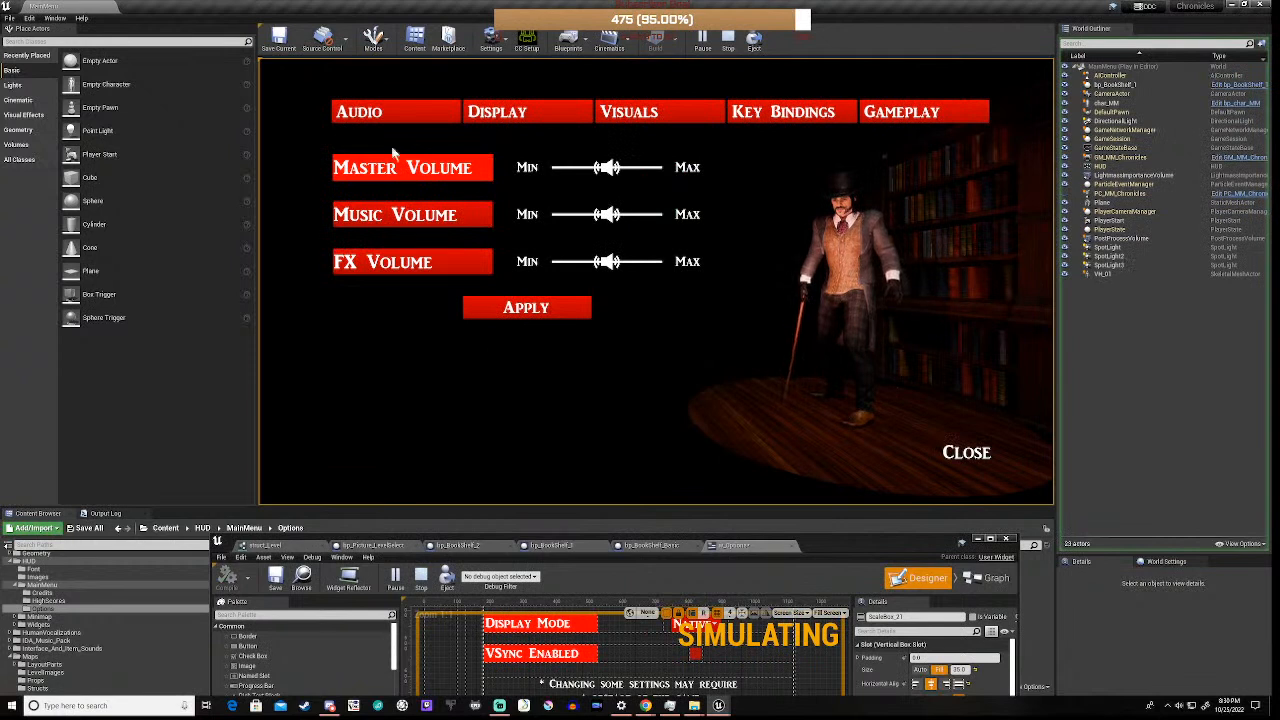
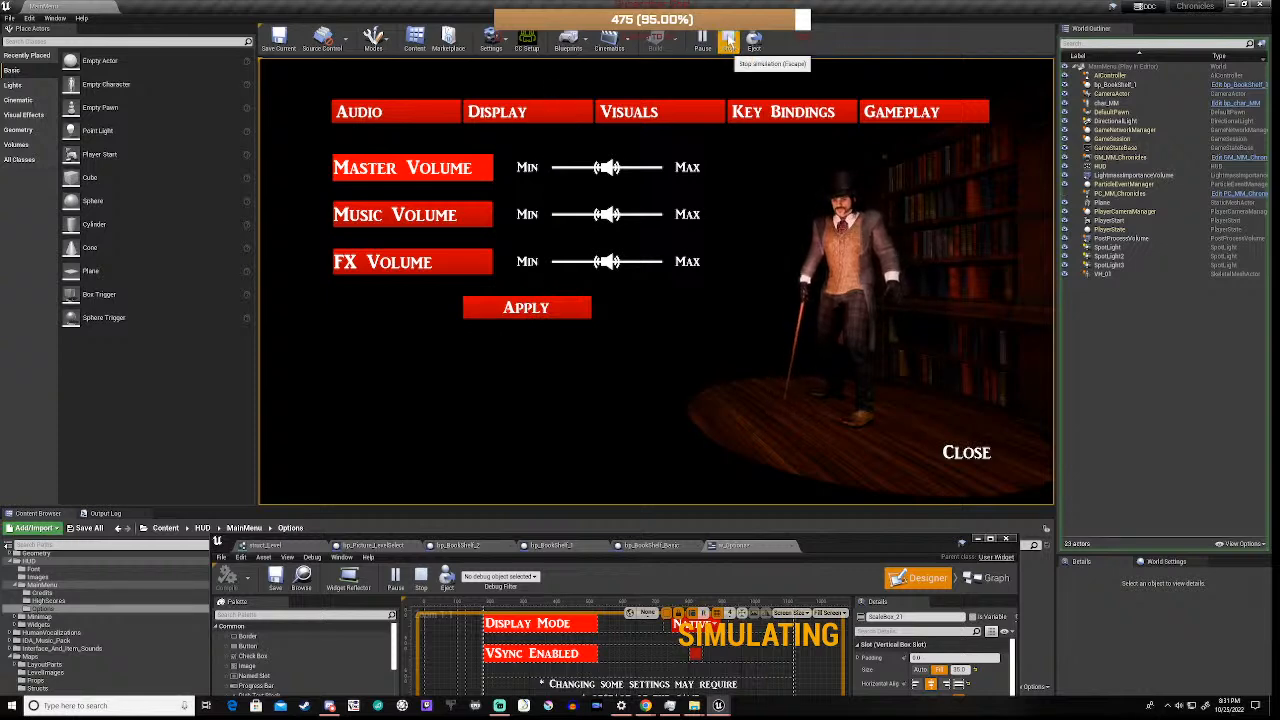
{"action": "left_click", "coordinate": [729, 40]}
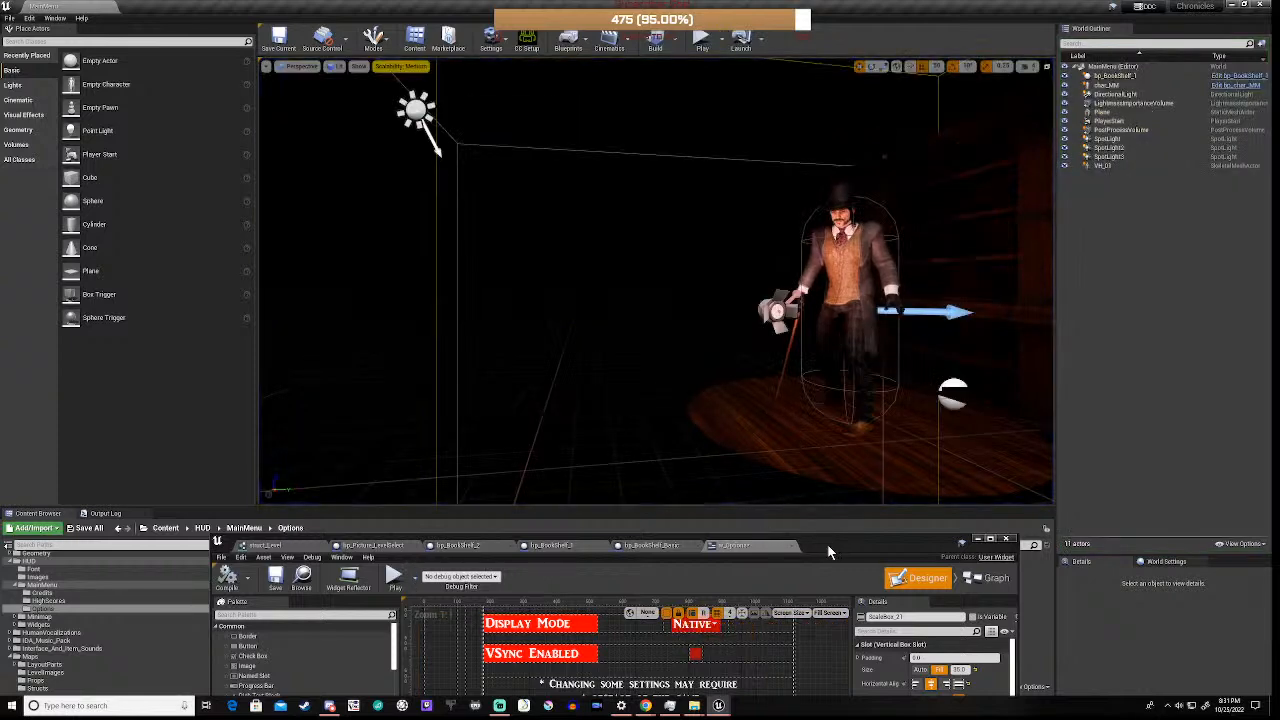
- Examine the slot size and alignment of the Scale Box, both Spacers and btn_AudioApply in the audio page's Apply row
{"action": "left_click_drag", "start_coordinate": [827, 544], "coordinate": [913, 178]}
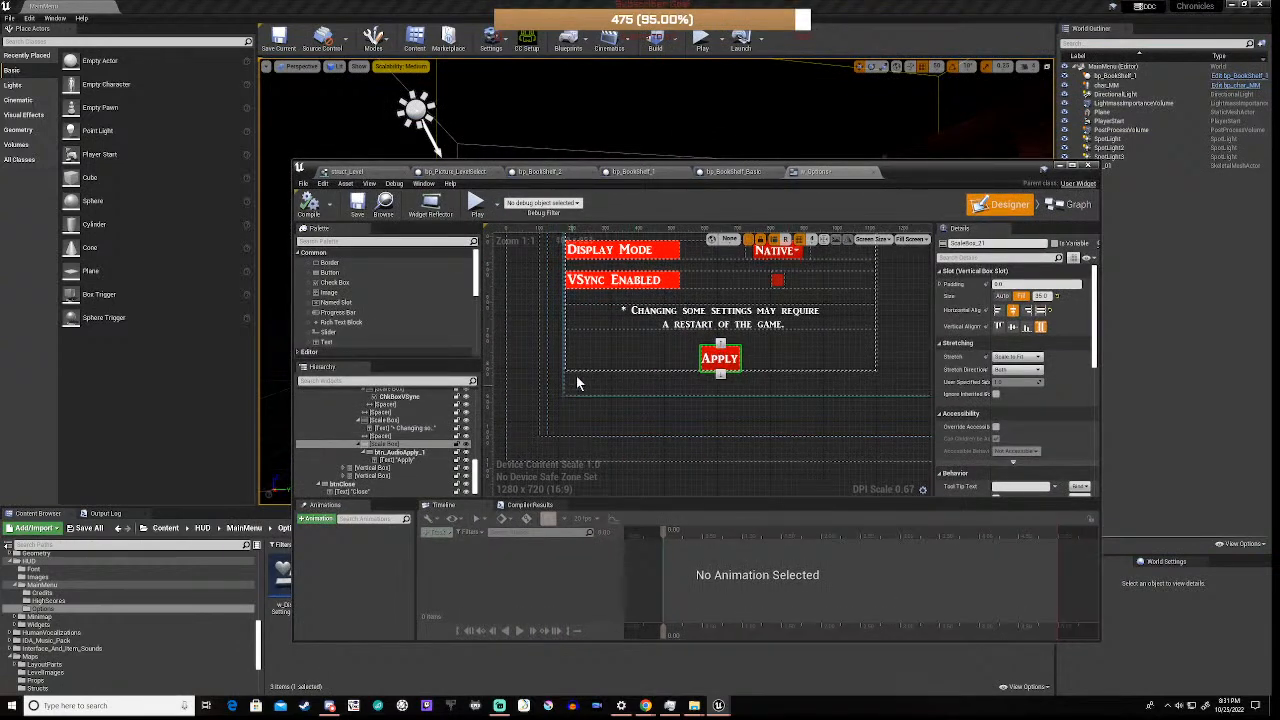
{"action": "scroll", "coordinate": [395, 450], "scroll_direction": "up", "scroll_amount": 10}
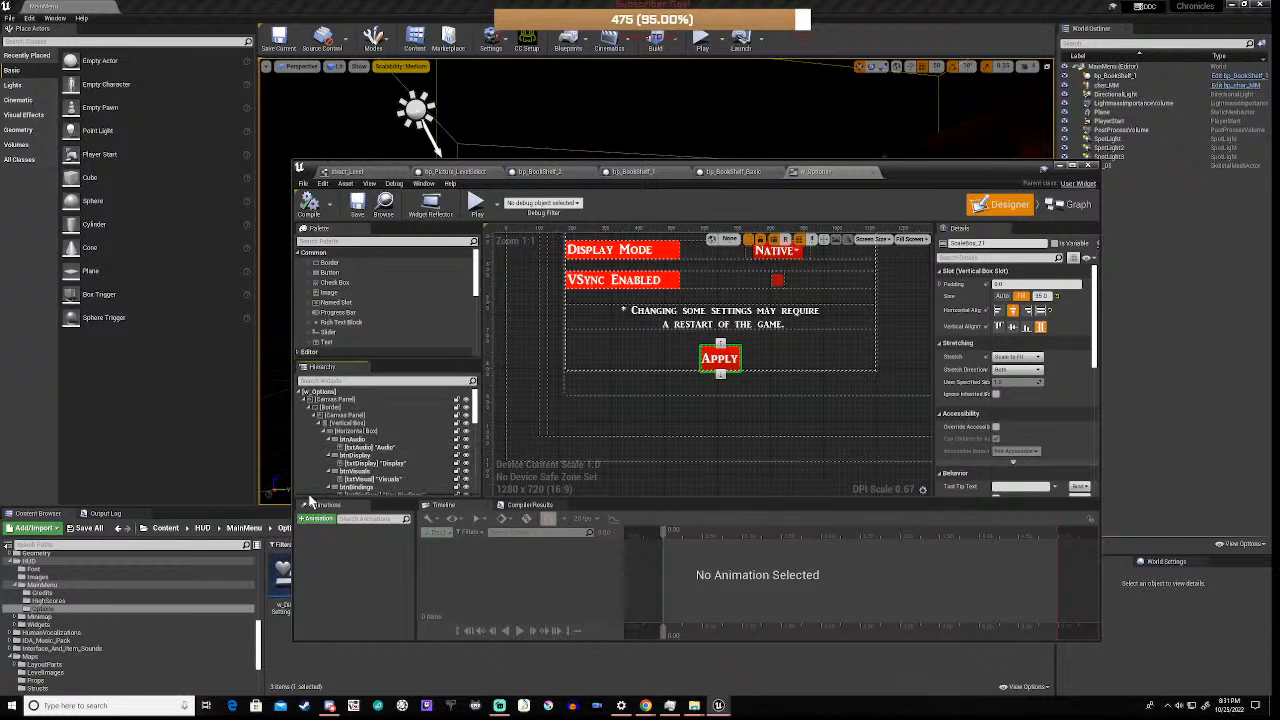
{"action": "scroll", "coordinate": [360, 450], "scroll_direction": "down", "scroll_amount": 3}
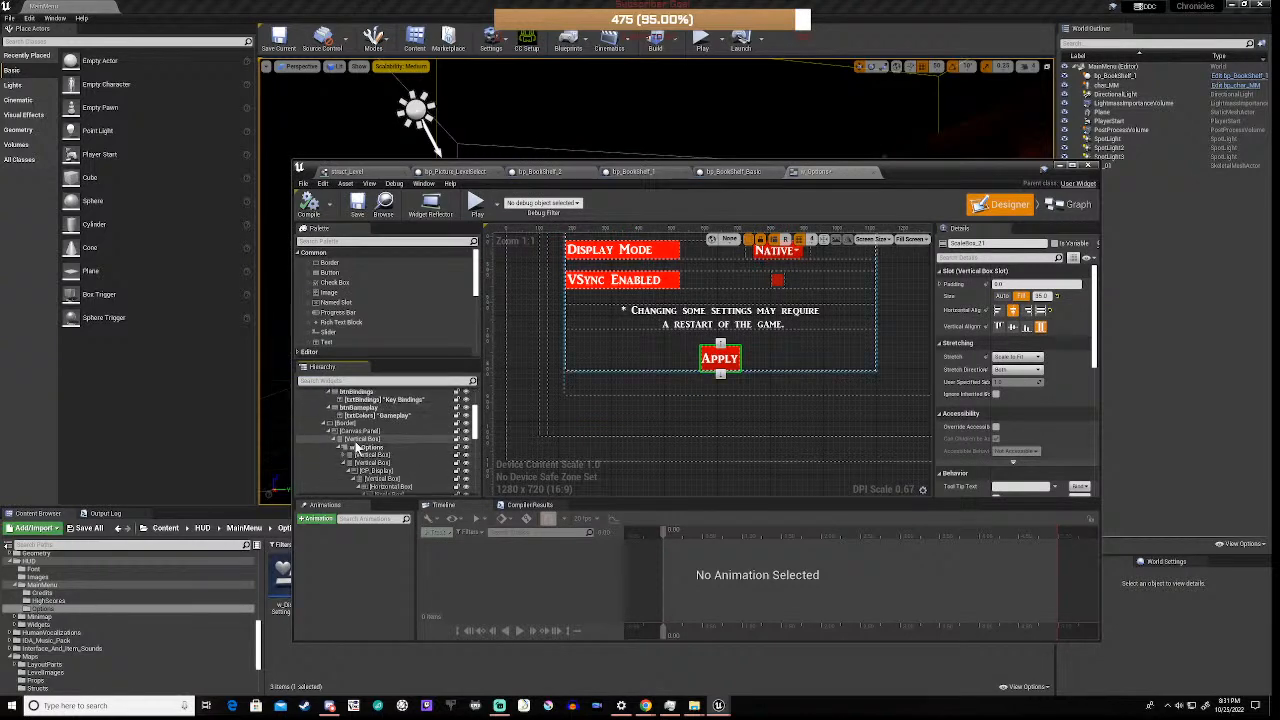
{"action": "left_click", "coordinate": [371, 455]}
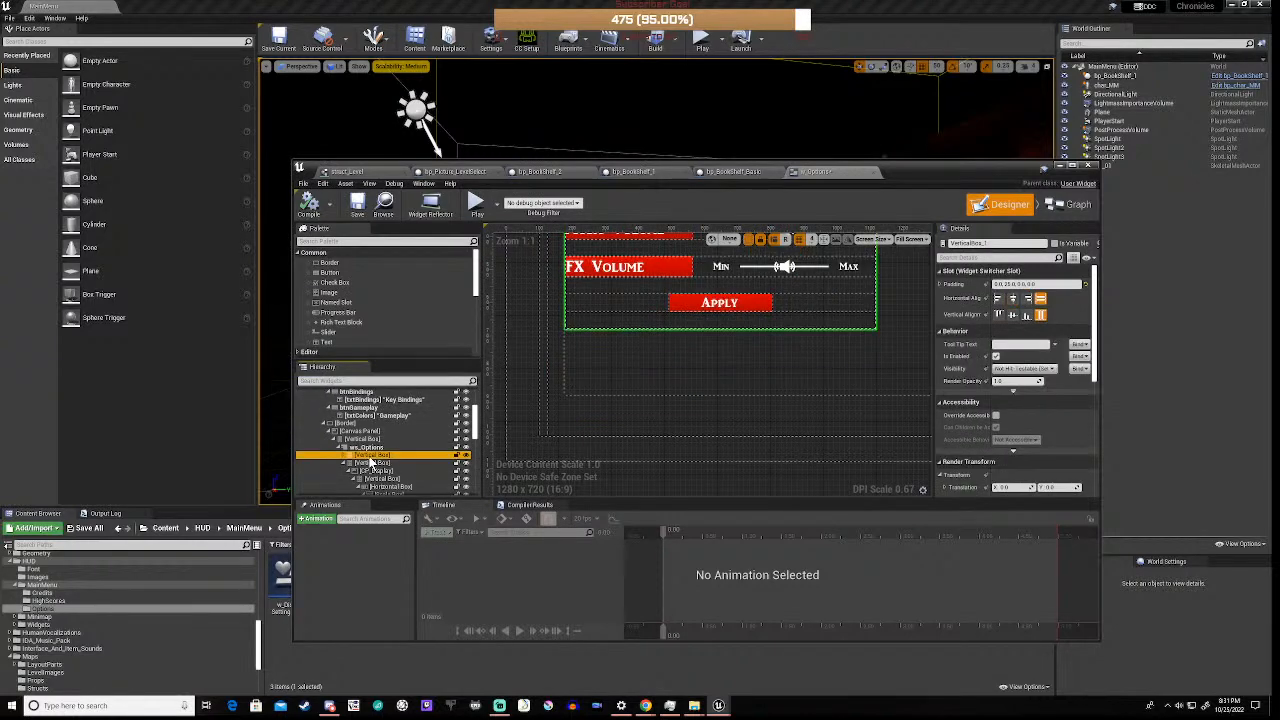
{"action": "left_click", "coordinate": [700, 304]}
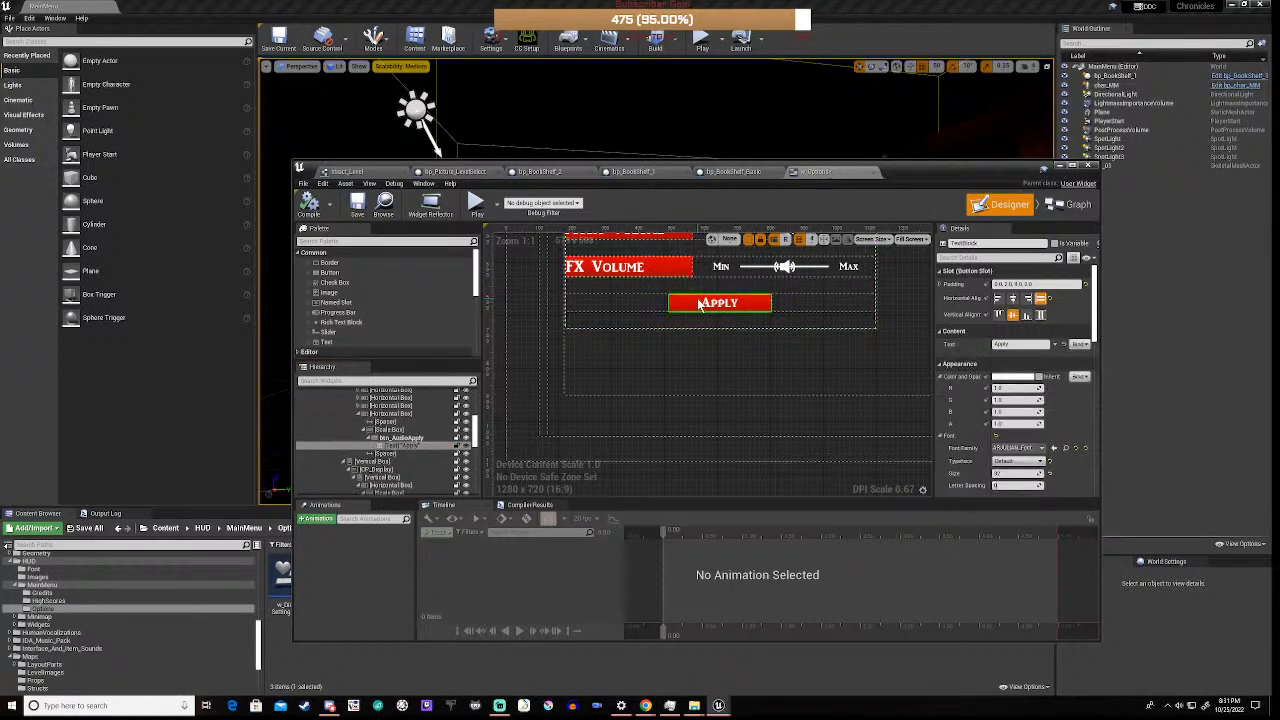
{"action": "left_click", "coordinate": [390, 431]}
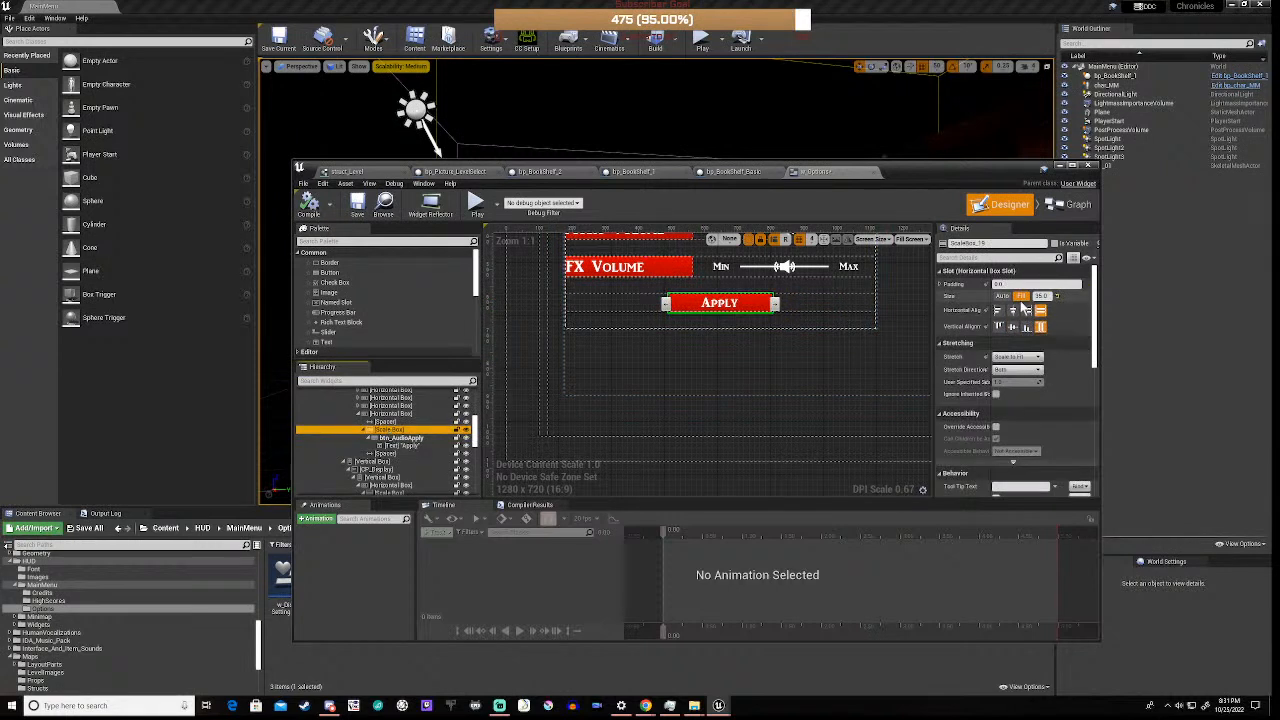
{"action": "left_click", "coordinate": [1040, 296]}
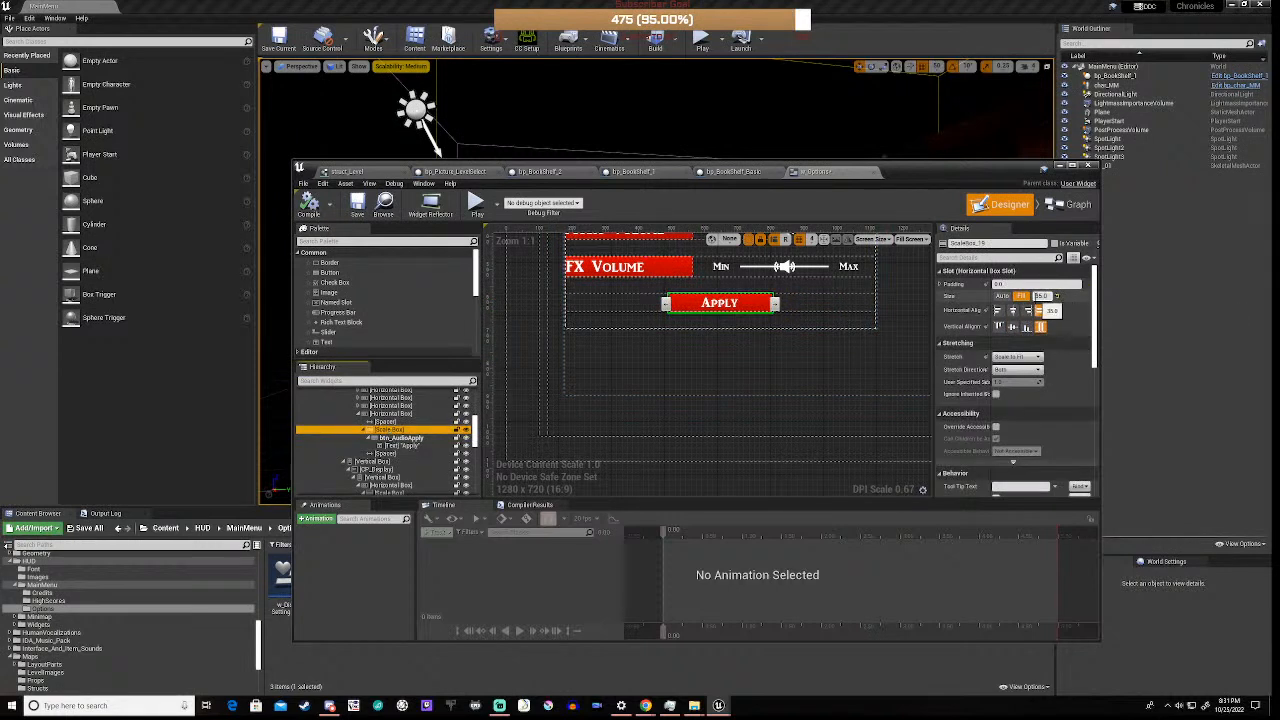
{"action": "left_click", "coordinate": [386, 422]}
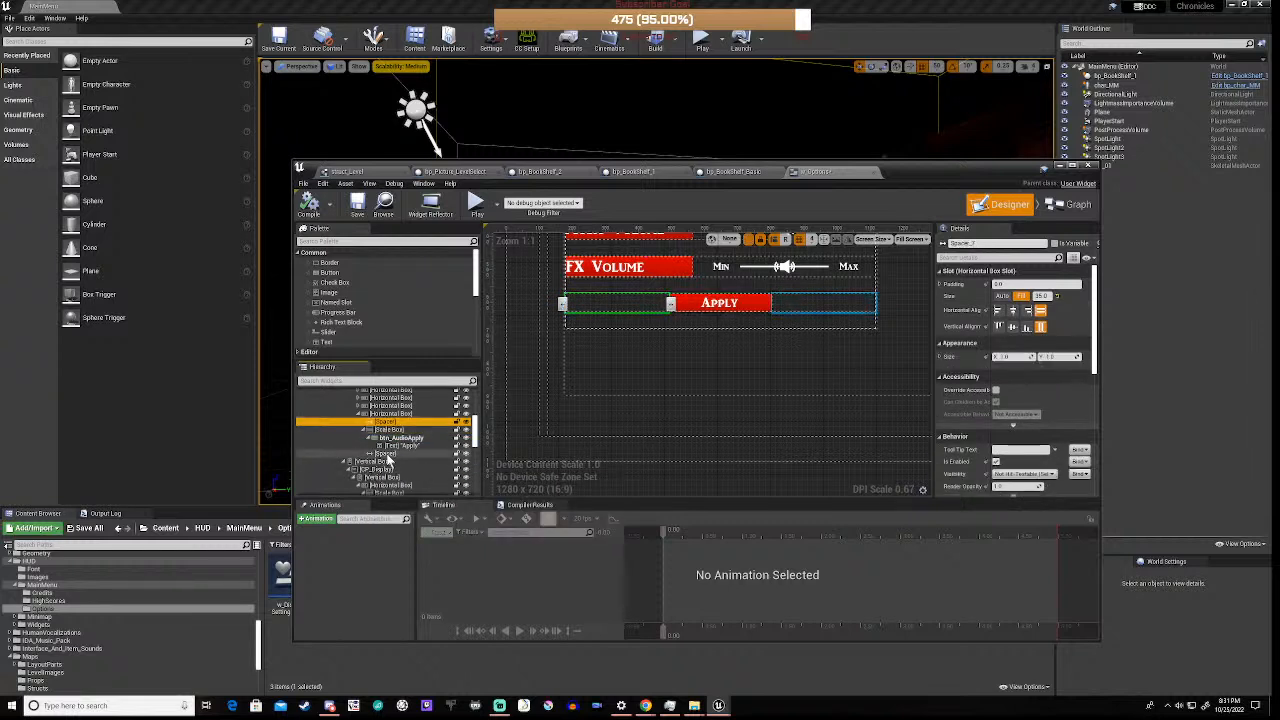
{"action": "left_click", "coordinate": [386, 454]}
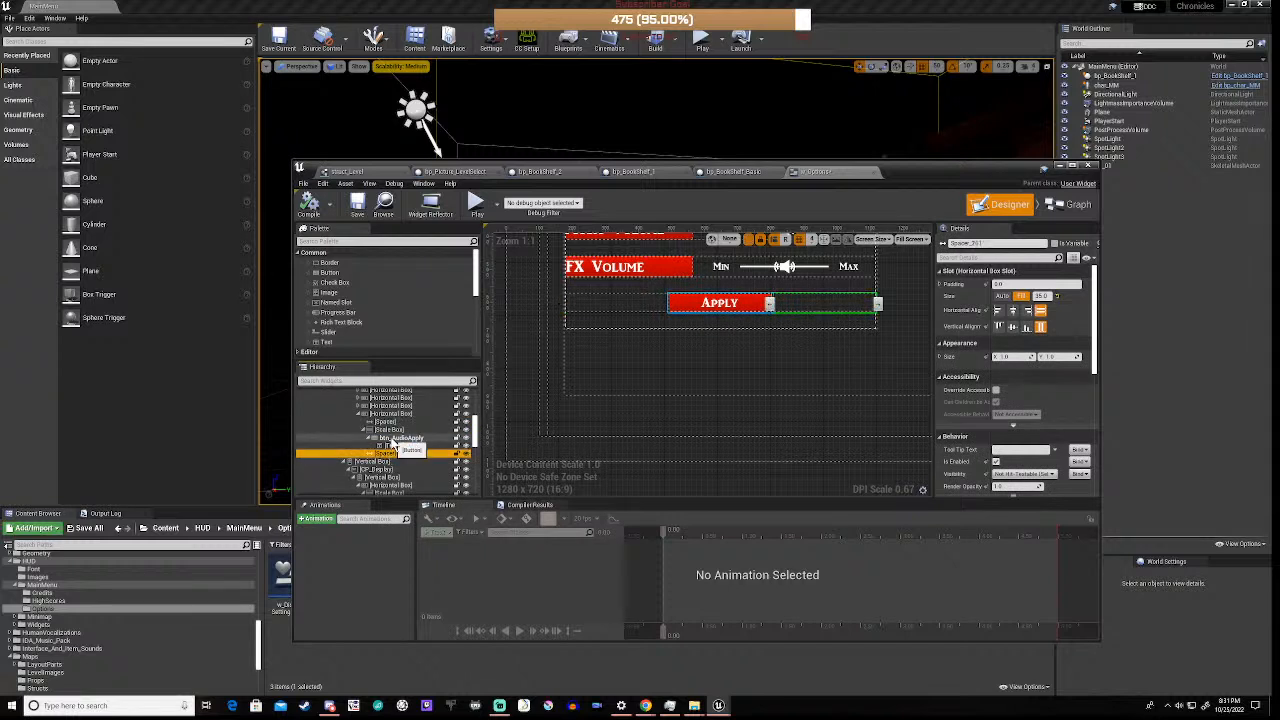
{"action": "left_click", "coordinate": [393, 439]}
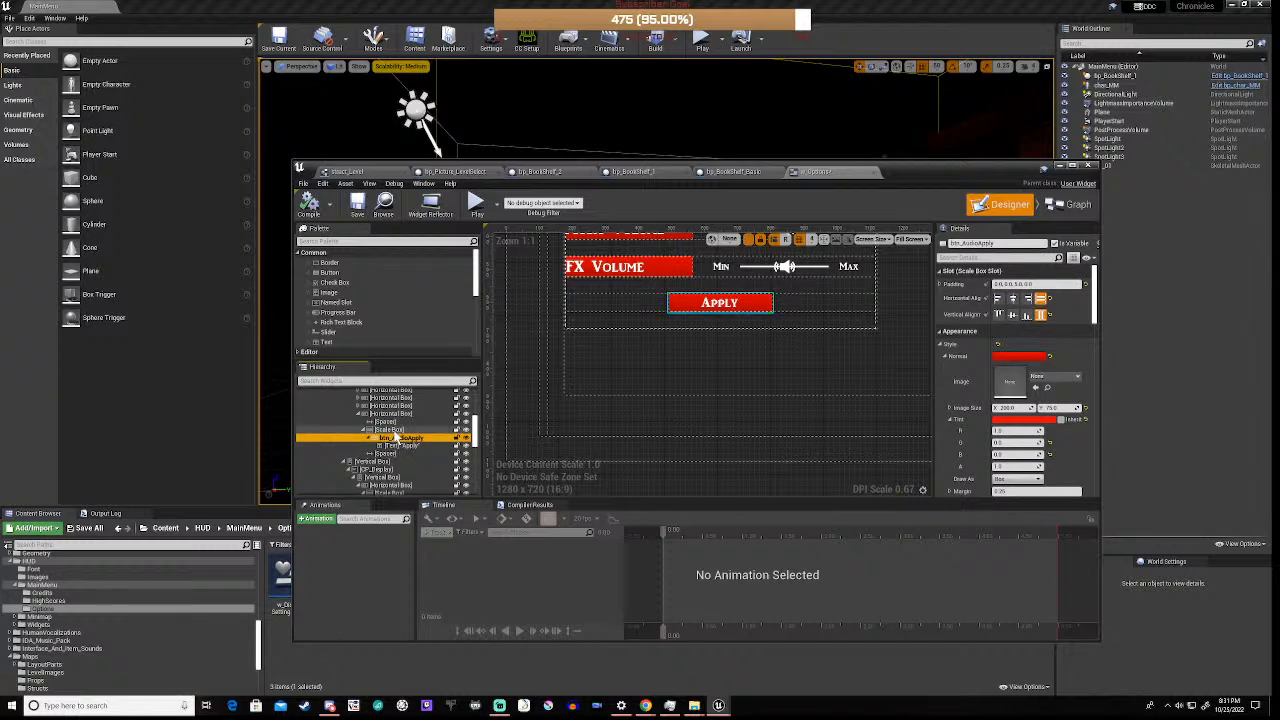
{"action": "left_click", "coordinate": [394, 430]}
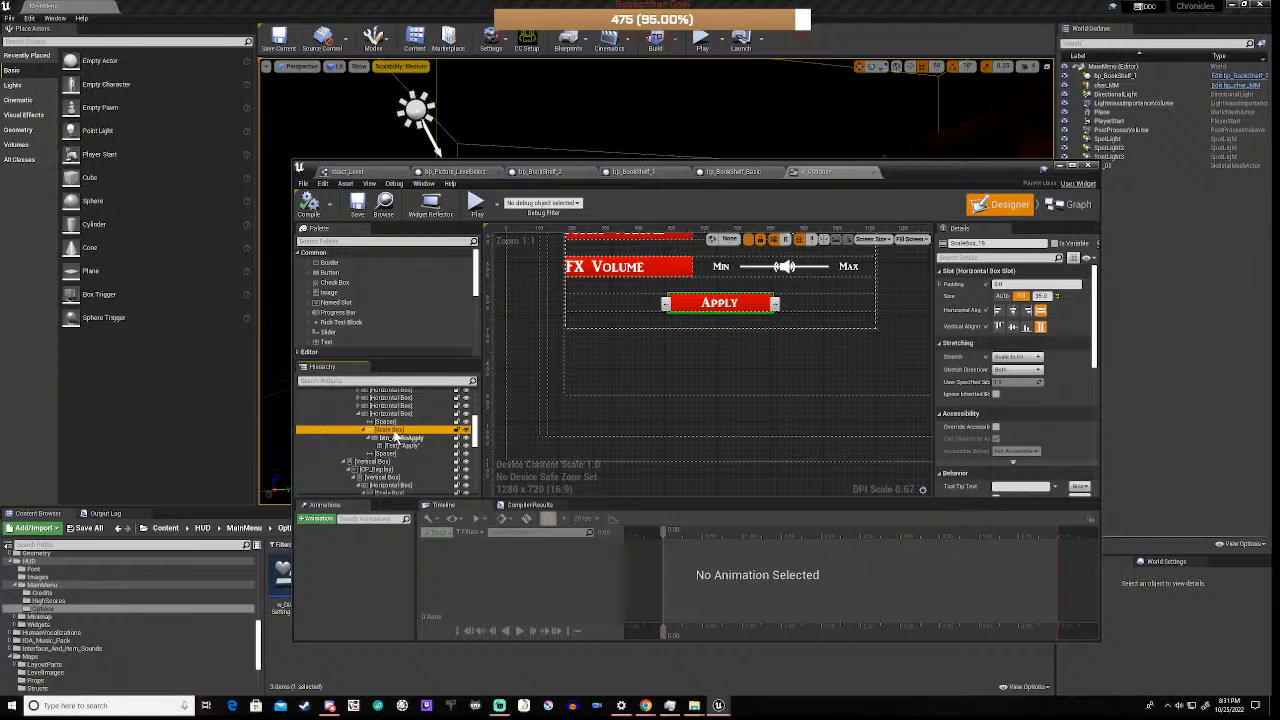
- Compare the display page's Spacer and Scale Box around its Apply button with the audio page's Horizontal Box structure
{"action": "scroll", "coordinate": [395, 437], "scroll_direction": "down", "scroll_amount": 3}
{"action": "scroll", "coordinate": [395, 437], "scroll_direction": "down", "scroll_amount": 5}
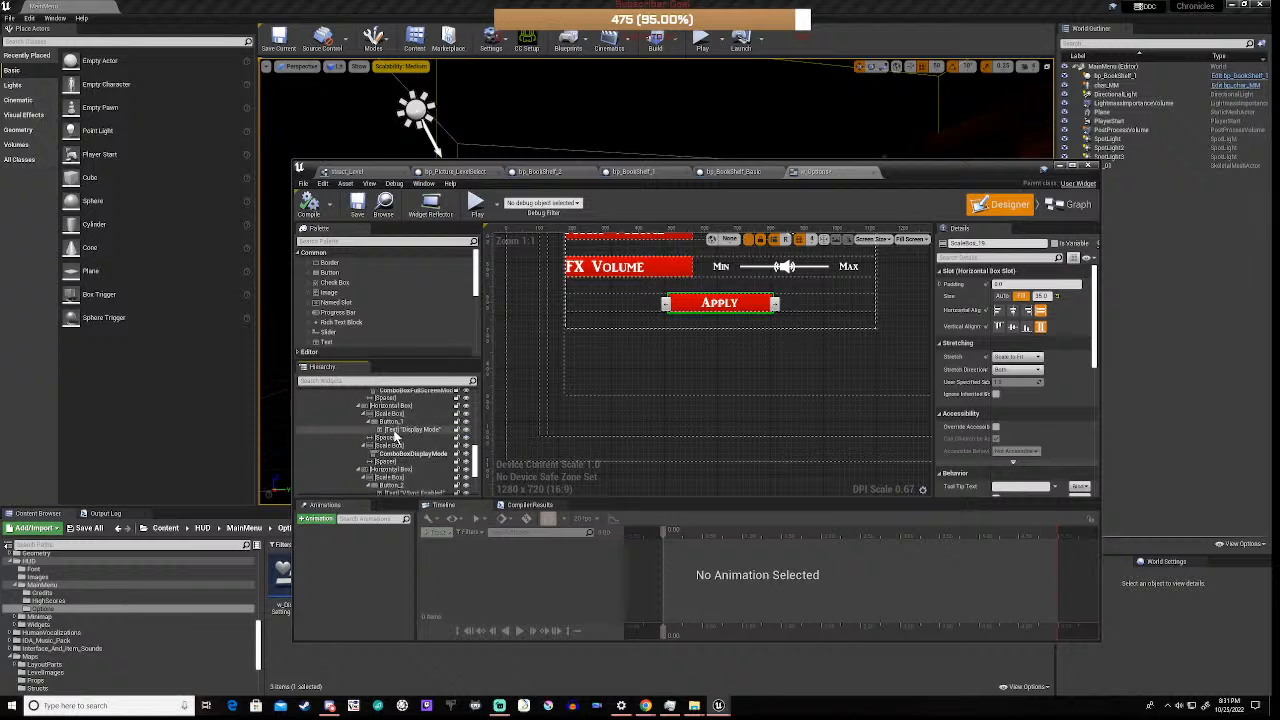
{"action": "scroll", "coordinate": [394, 436], "scroll_direction": "down", "scroll_amount": 2}
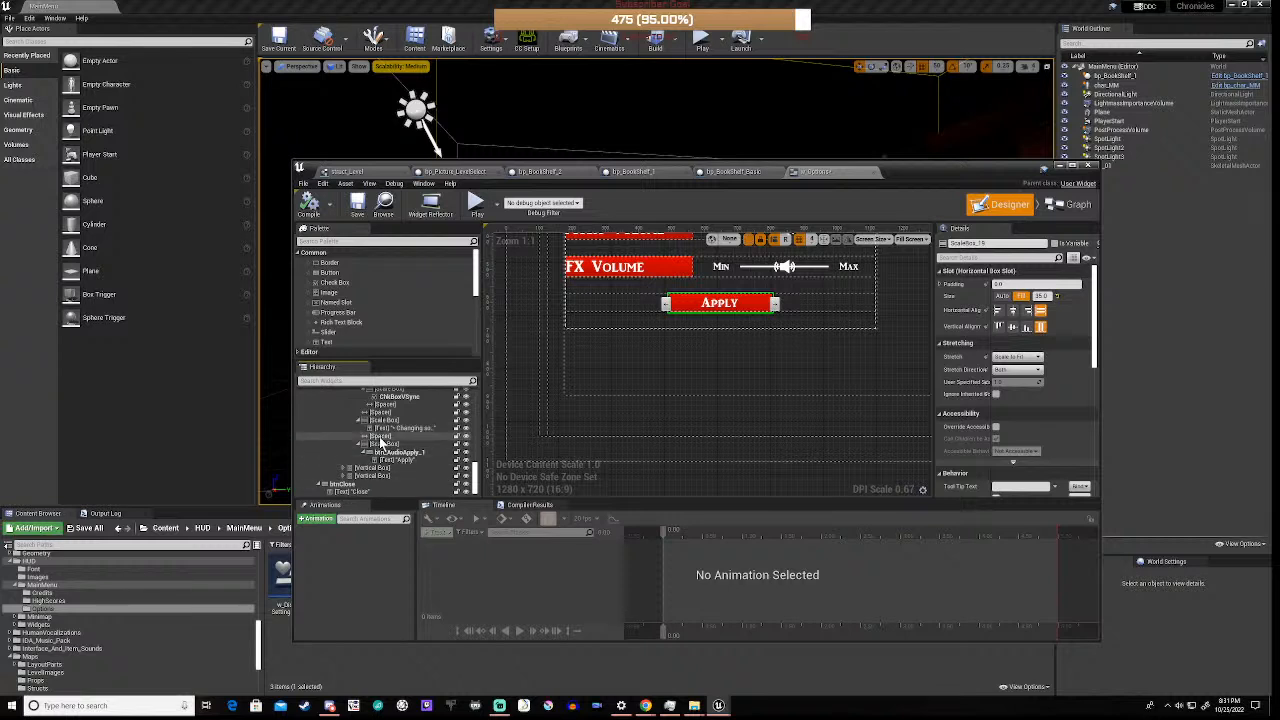
{"action": "left_click", "coordinate": [381, 437]}
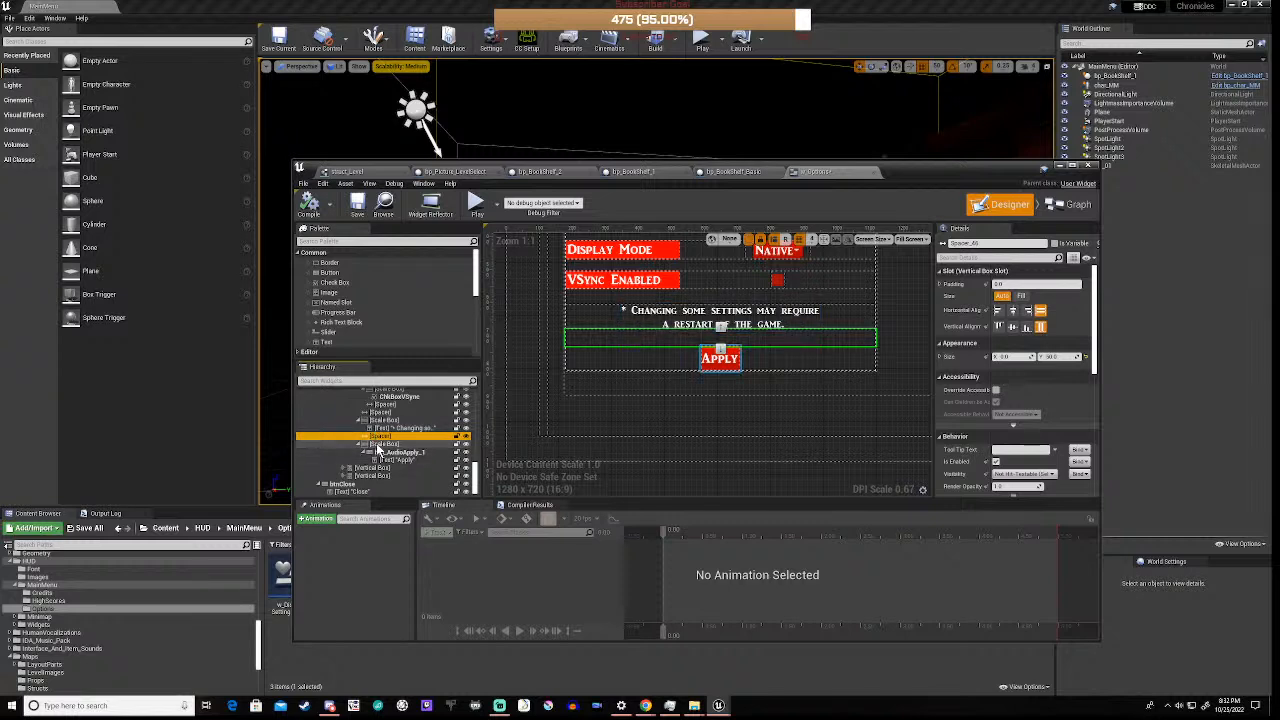
{"action": "left_click", "coordinate": [380, 445]}
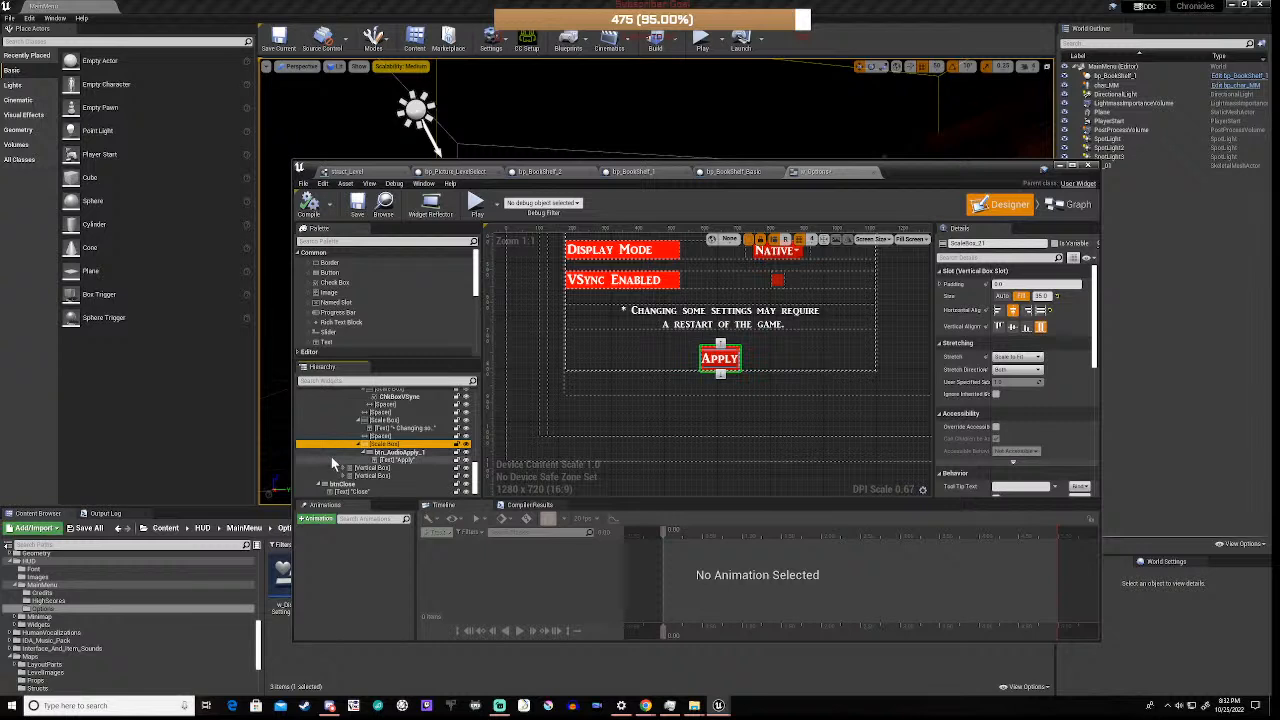
{"action": "scroll", "coordinate": [370, 435], "scroll_direction": "up", "scroll_amount": 5}
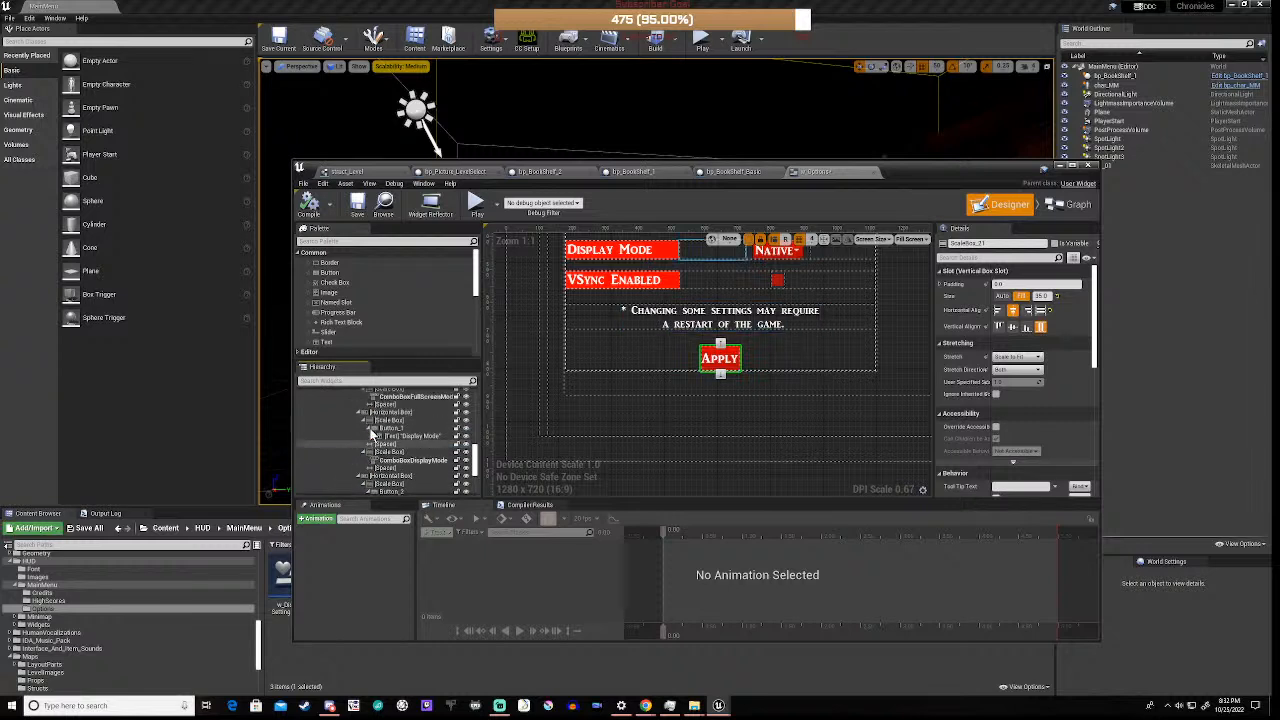
{"action": "scroll", "coordinate": [370, 435], "scroll_direction": "up", "scroll_amount": 3}
{"action": "scroll", "coordinate": [370, 435], "scroll_direction": "up", "scroll_amount": 2}
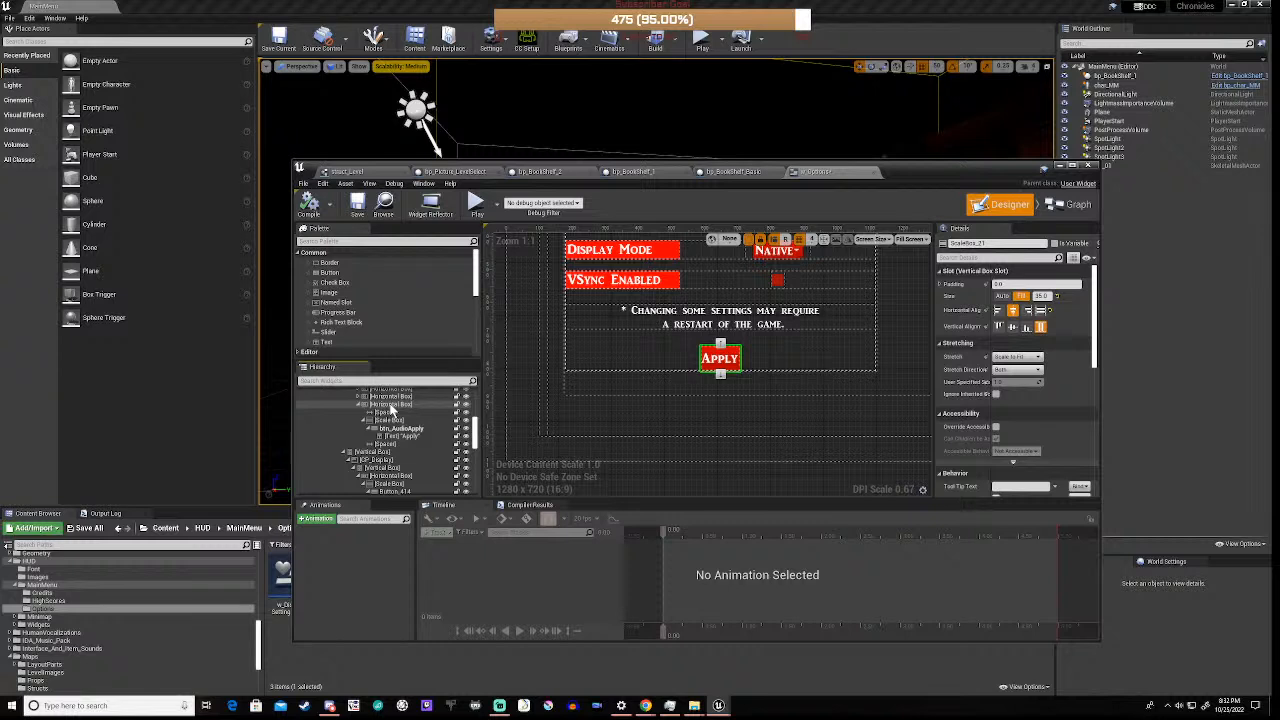
{"action": "scroll", "coordinate": [390, 410], "scroll_direction": "down", "scroll_amount": 5}
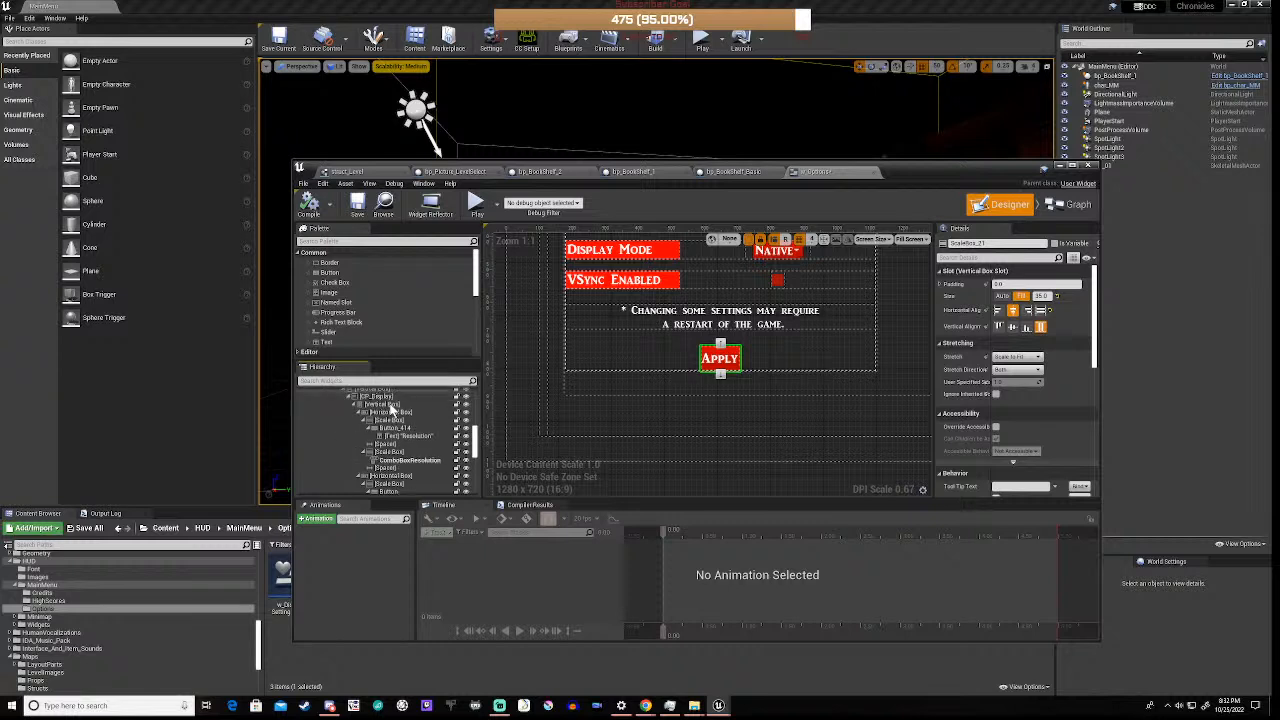
{"action": "scroll", "coordinate": [392, 410], "scroll_direction": "down", "scroll_amount": 3}
- Wrap the Scale Box holding the display page's Apply button with a Horizontal Box
{"action": "left_click", "coordinate": [385, 444]}
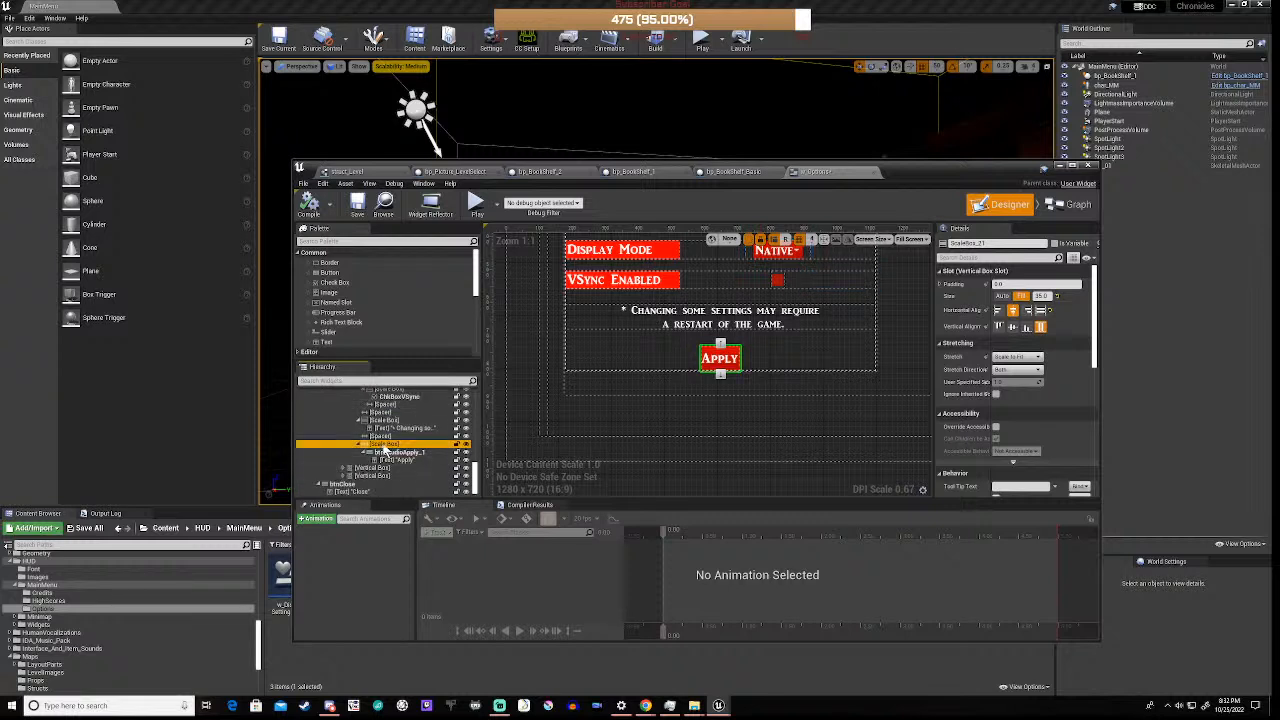
{"action": "right_click", "coordinate": [384, 447]}
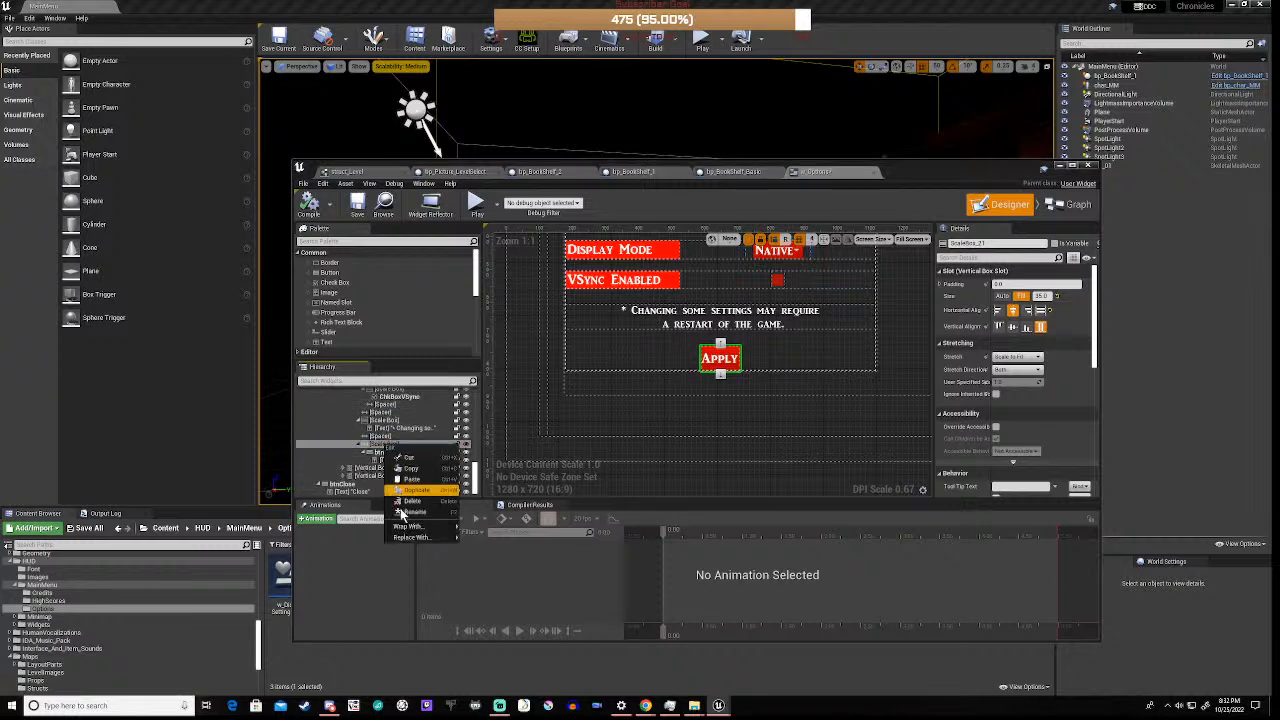
{"action": "mouse_move", "coordinate": [410, 526]}
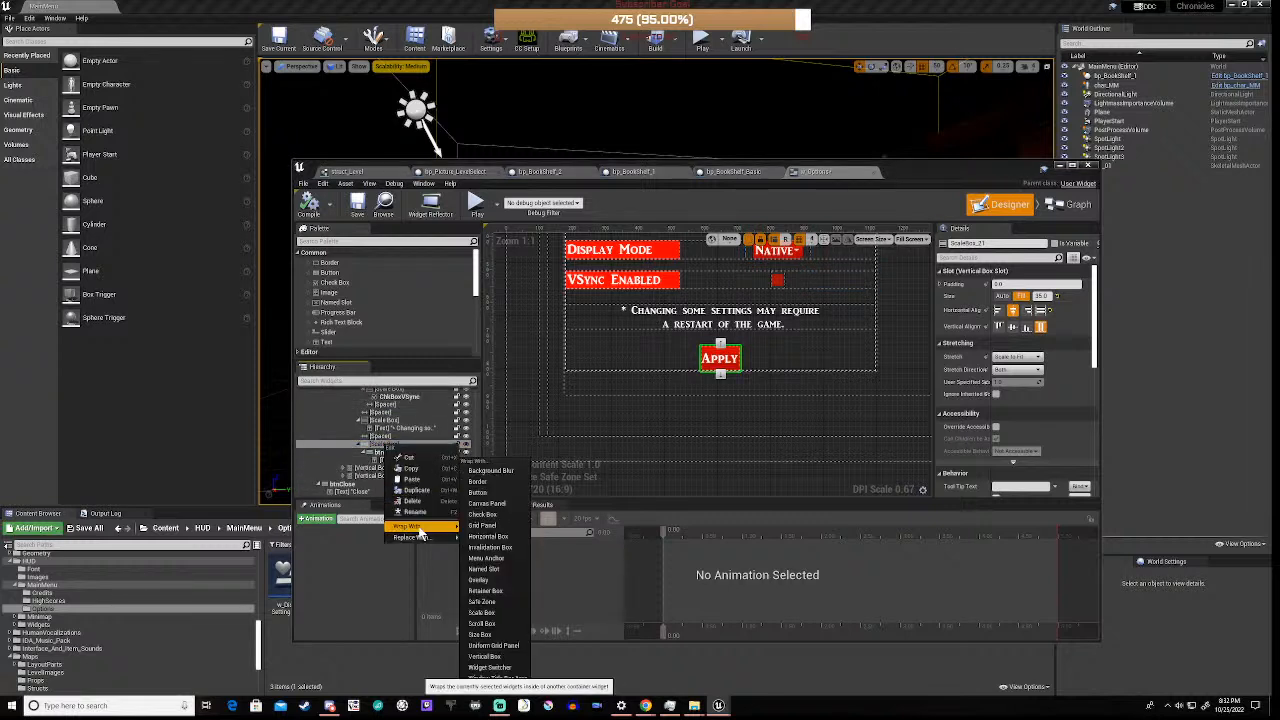
{"action": "left_click", "coordinate": [490, 537]}
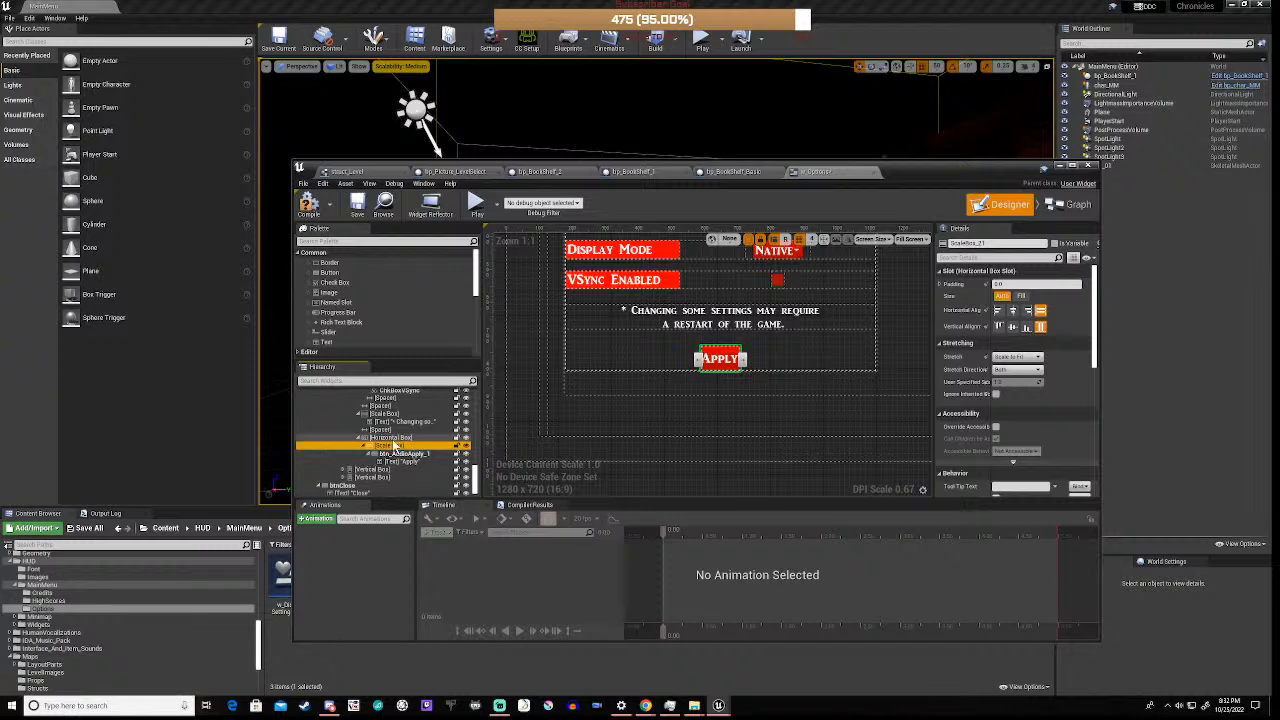
- Add a Spacer primitive inside the new Horizontal Box, directly before the Scale Box of the display page's Apply button
{"action": "scroll", "coordinate": [359, 295], "scroll_direction": "down", "scroll_amount": 5}
{"action": "scroll", "coordinate": [359, 295], "scroll_direction": "down", "scroll_amount": 4}
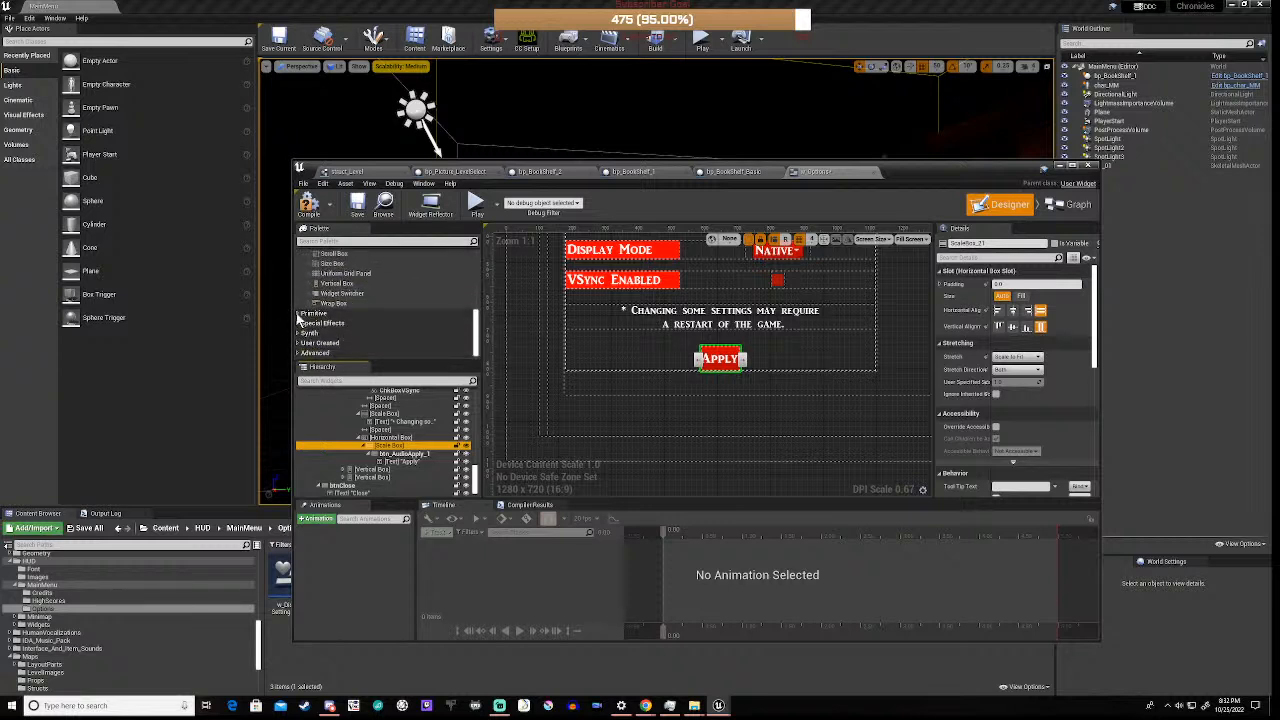
{"action": "left_click", "coordinate": [298, 314]}
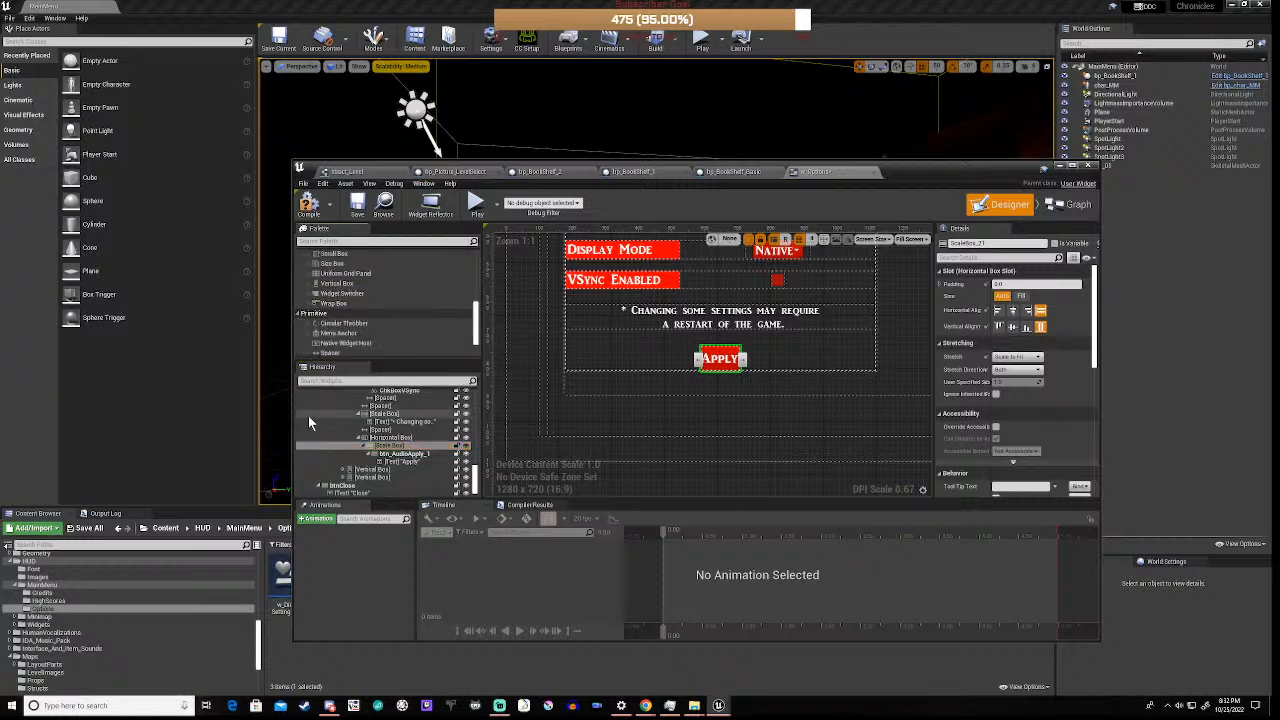
{"action": "scroll", "coordinate": [381, 328], "scroll_direction": "down", "scroll_amount": 1}
{"action": "scroll", "coordinate": [381, 328], "scroll_direction": "down", "scroll_amount": 1}
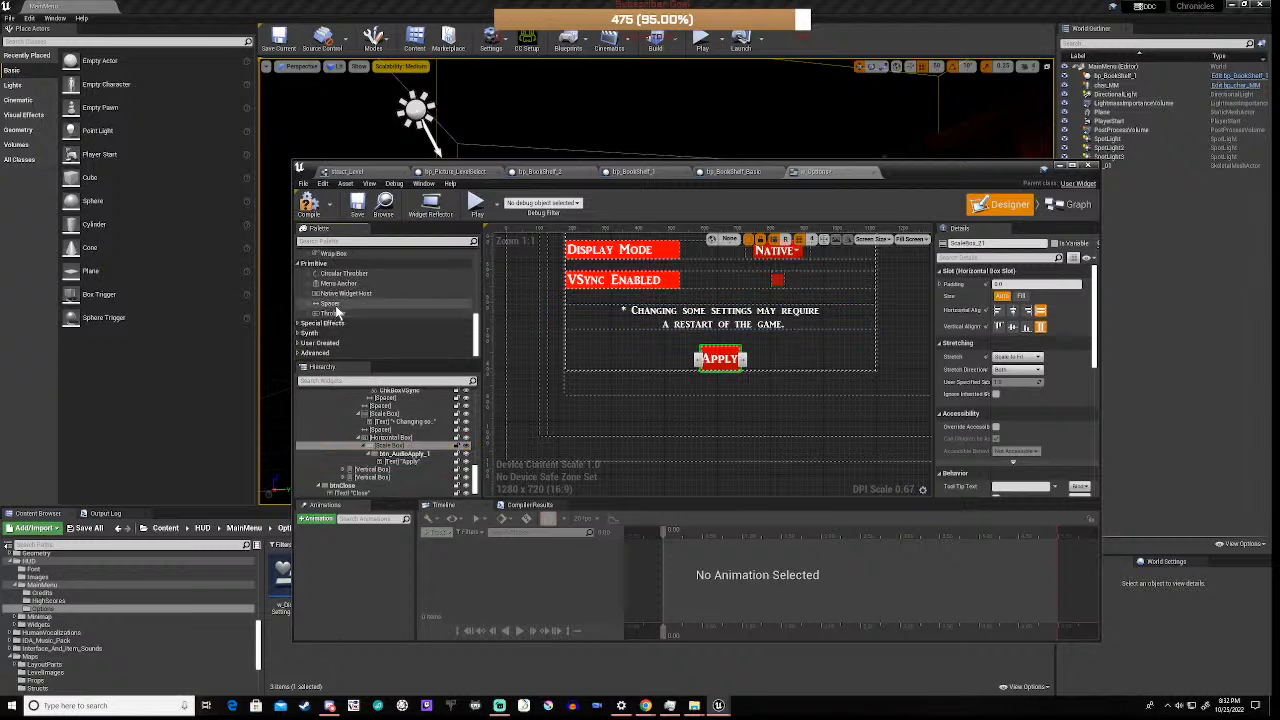
{"action": "left_click_drag", "start_coordinate": [385, 303], "coordinate": [387, 447]}
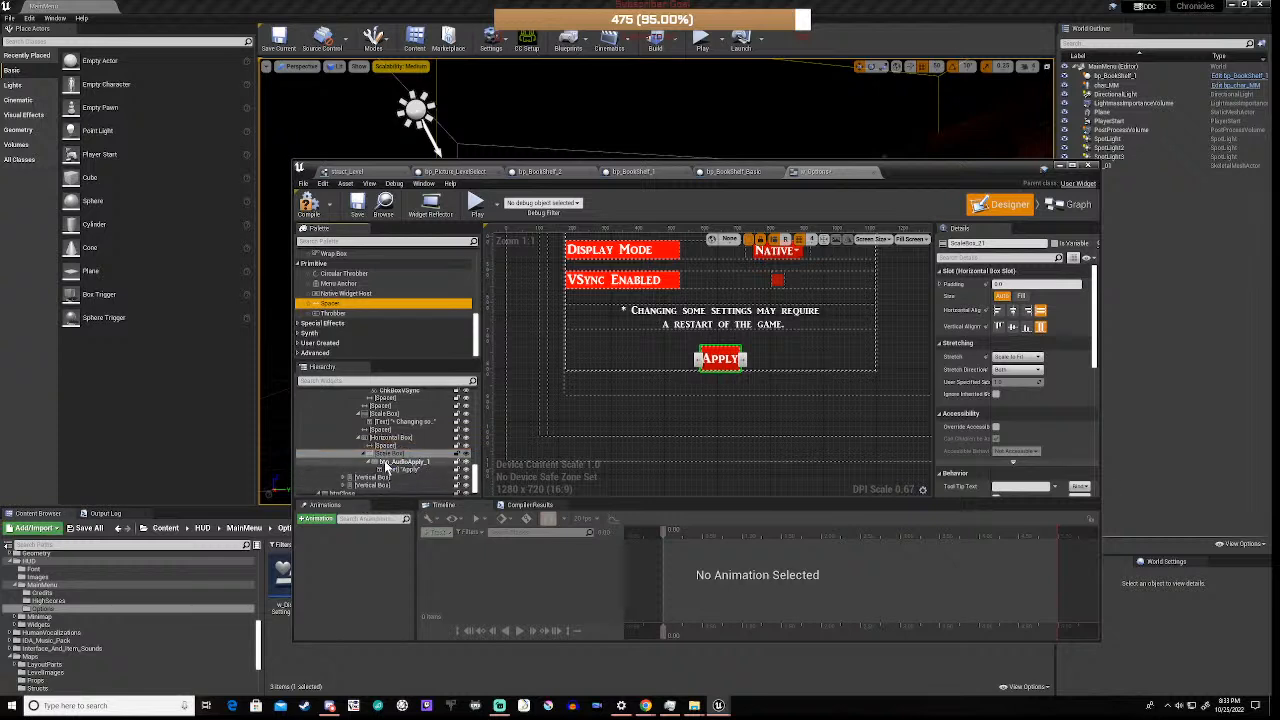
- Set the slot size of the new Spacer before the display page's Apply button to Fill
{"action": "left_click", "coordinate": [387, 446]}
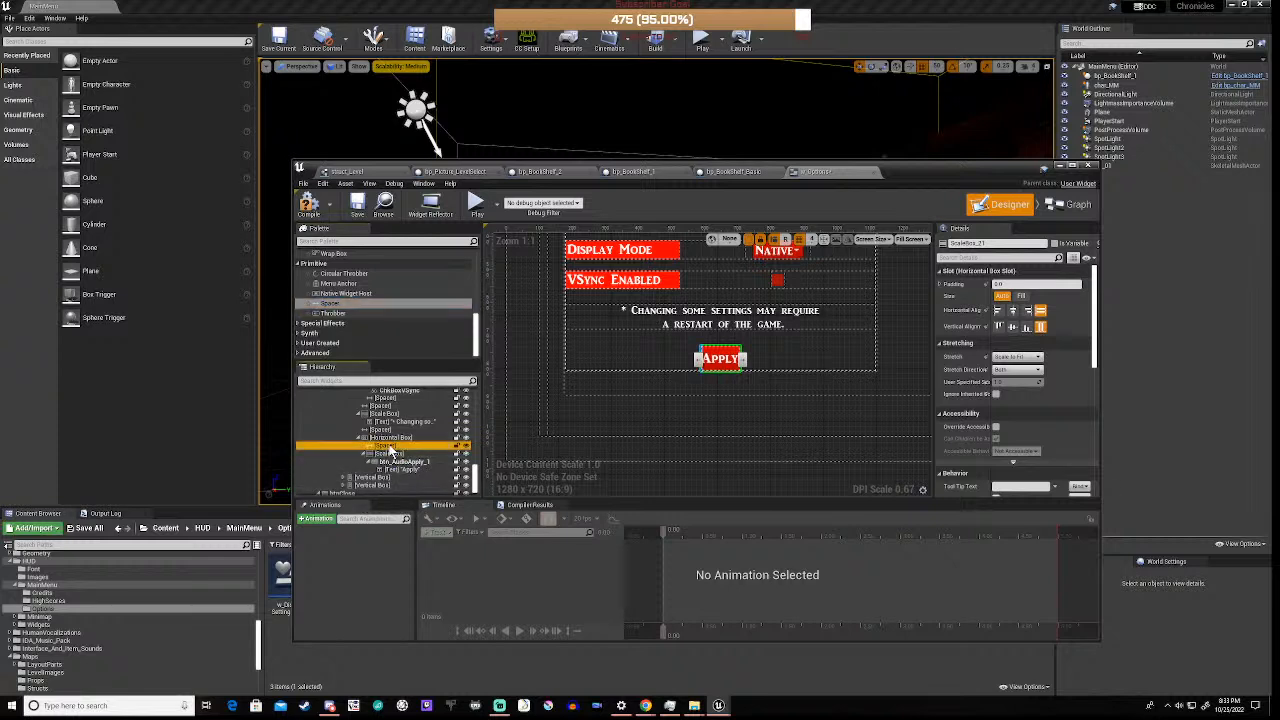
{"action": "left_click", "coordinate": [1020, 296]}
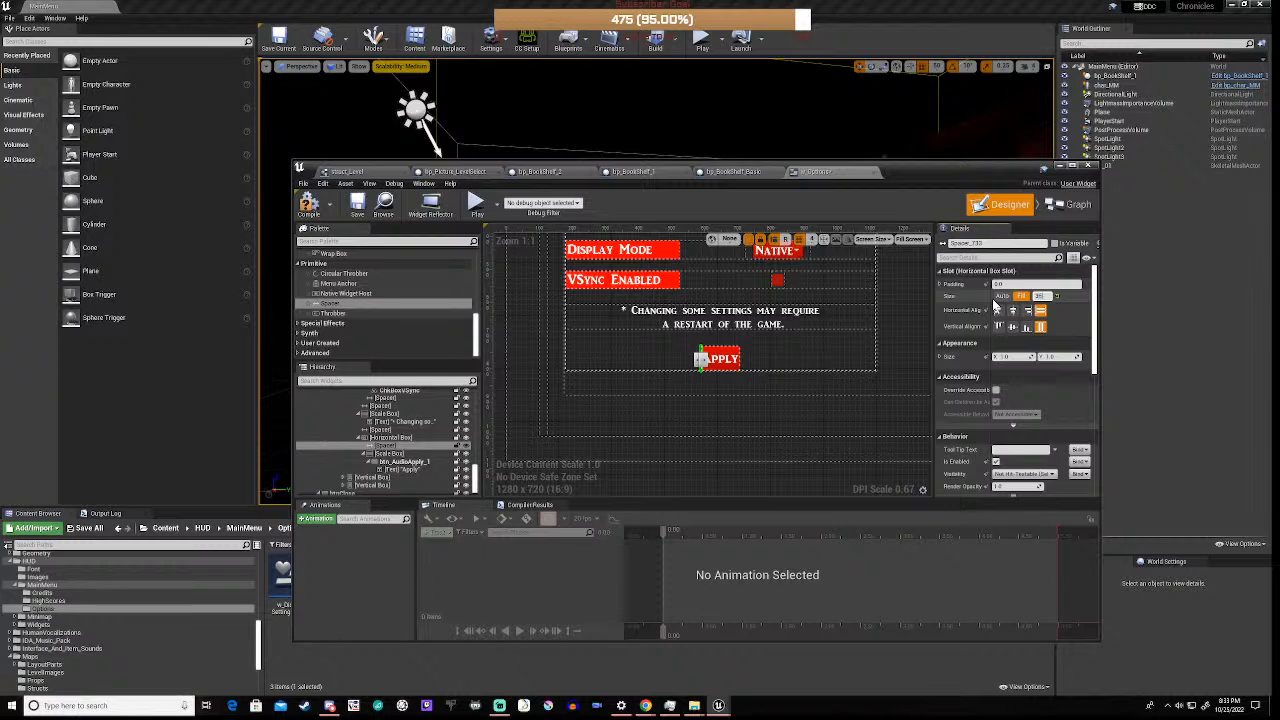
{"action": "key", "text": "Return"}
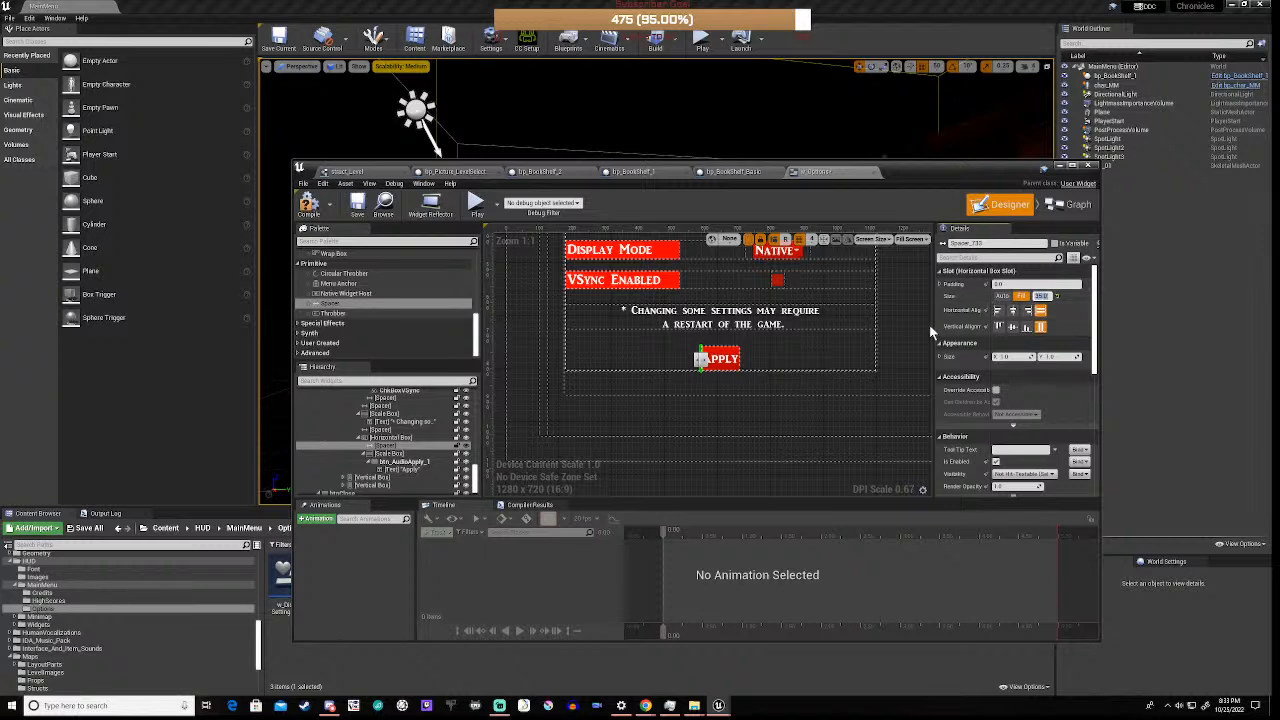
- Set the slot size of the Scale Box holding the display page's Apply button to Fill, weighted like its Spacer
{"action": "left_click", "coordinate": [390, 453]}
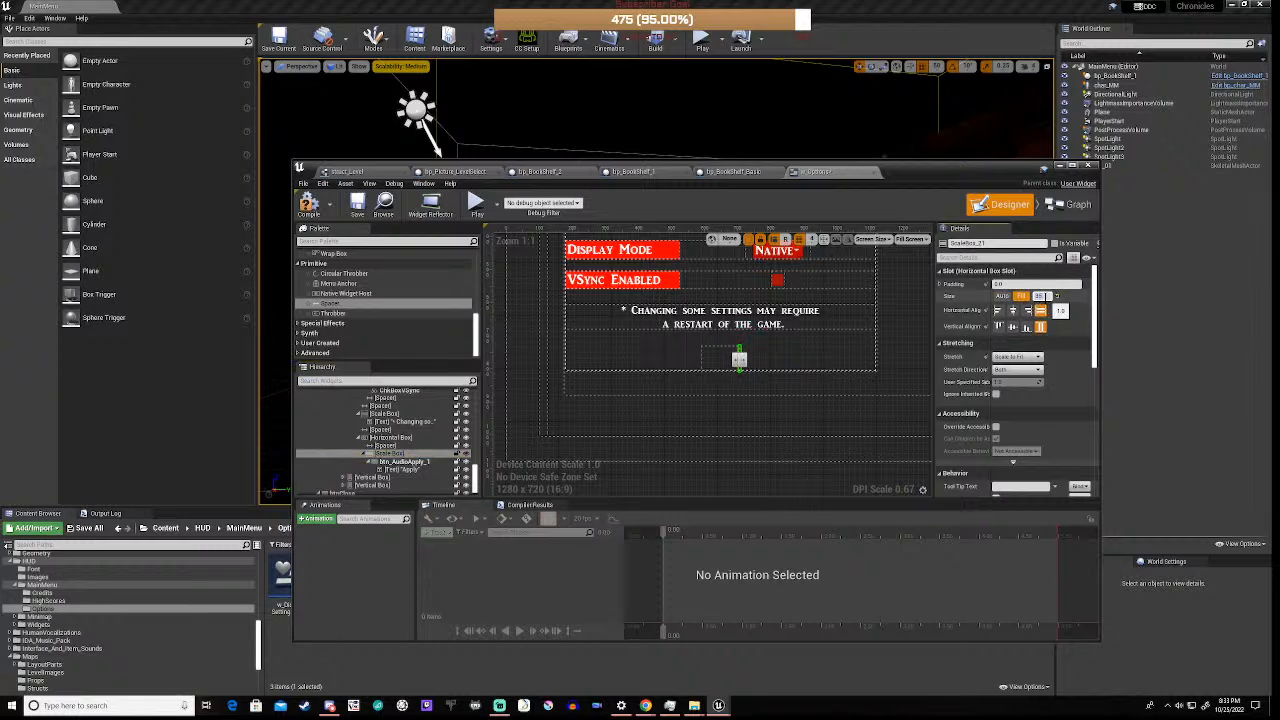
{"action": "left_click_drag", "start_coordinate": [1042, 296], "coordinate": [1085, 296]}
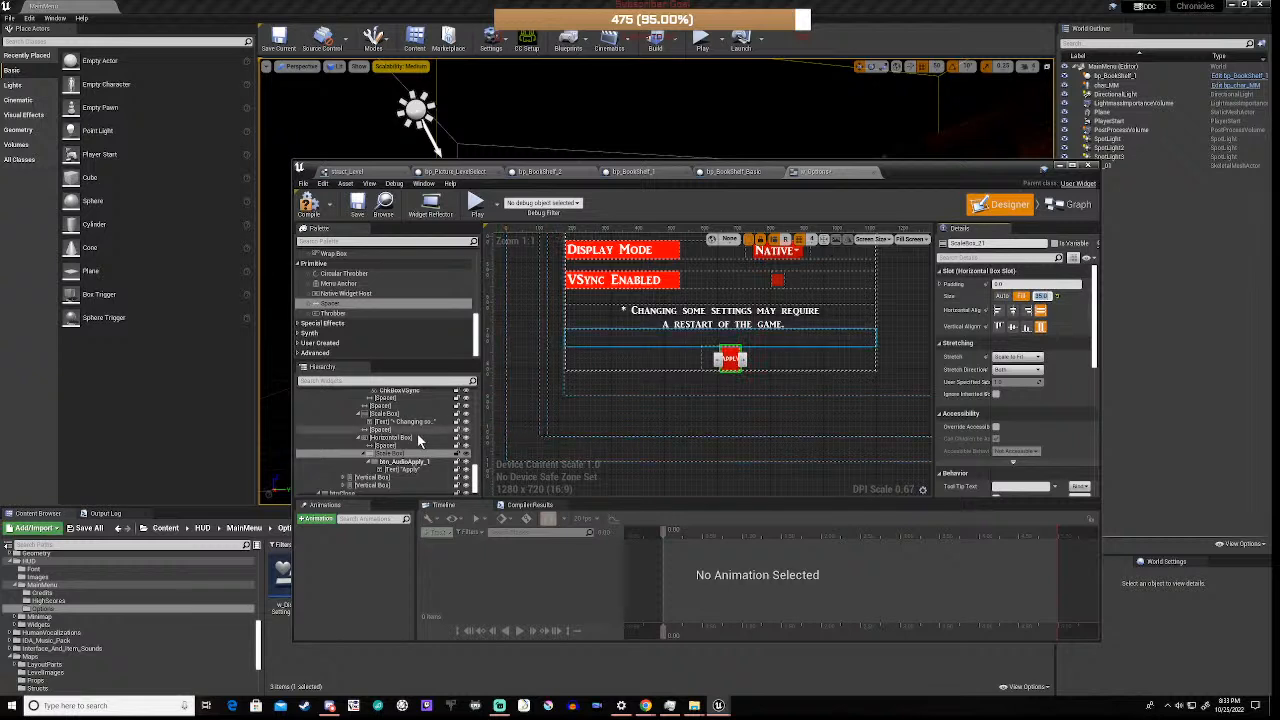
- Duplicate the Spacer beside the display page's Apply button and arrange the Scale Box between the two Spacers
{"action": "left_click", "coordinate": [383, 446]}
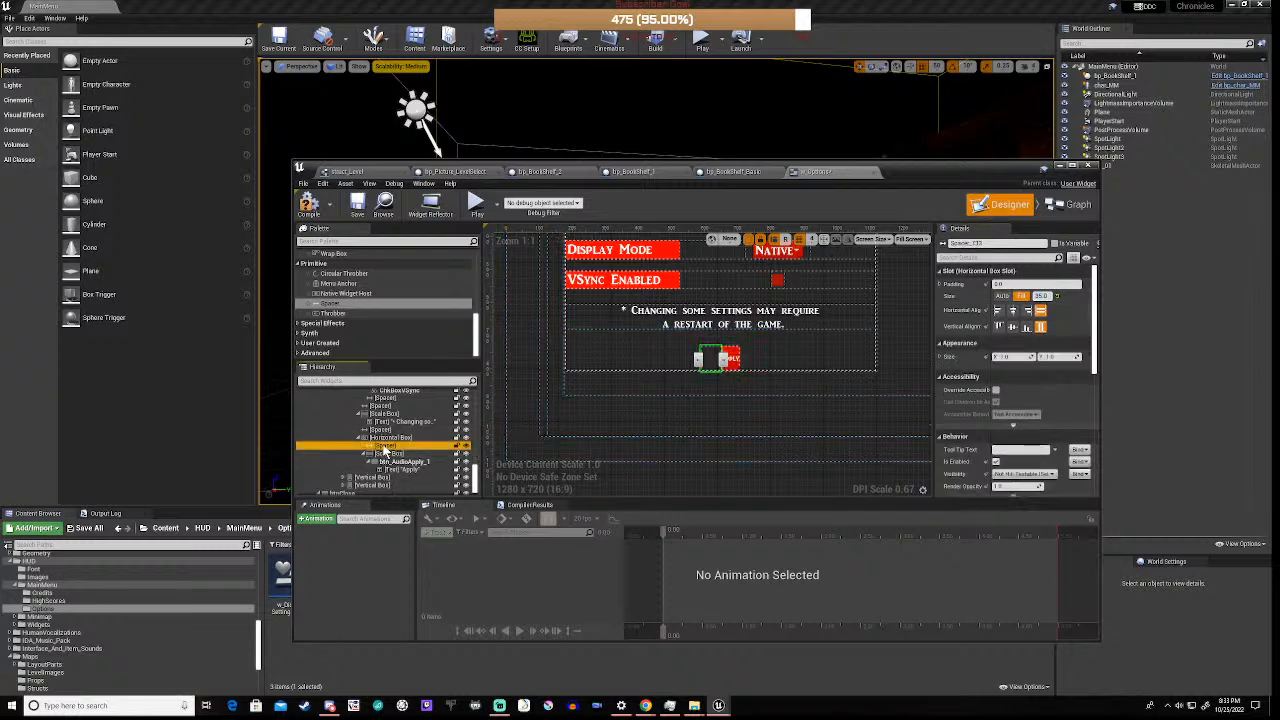
{"action": "right_click", "coordinate": [384, 450]}
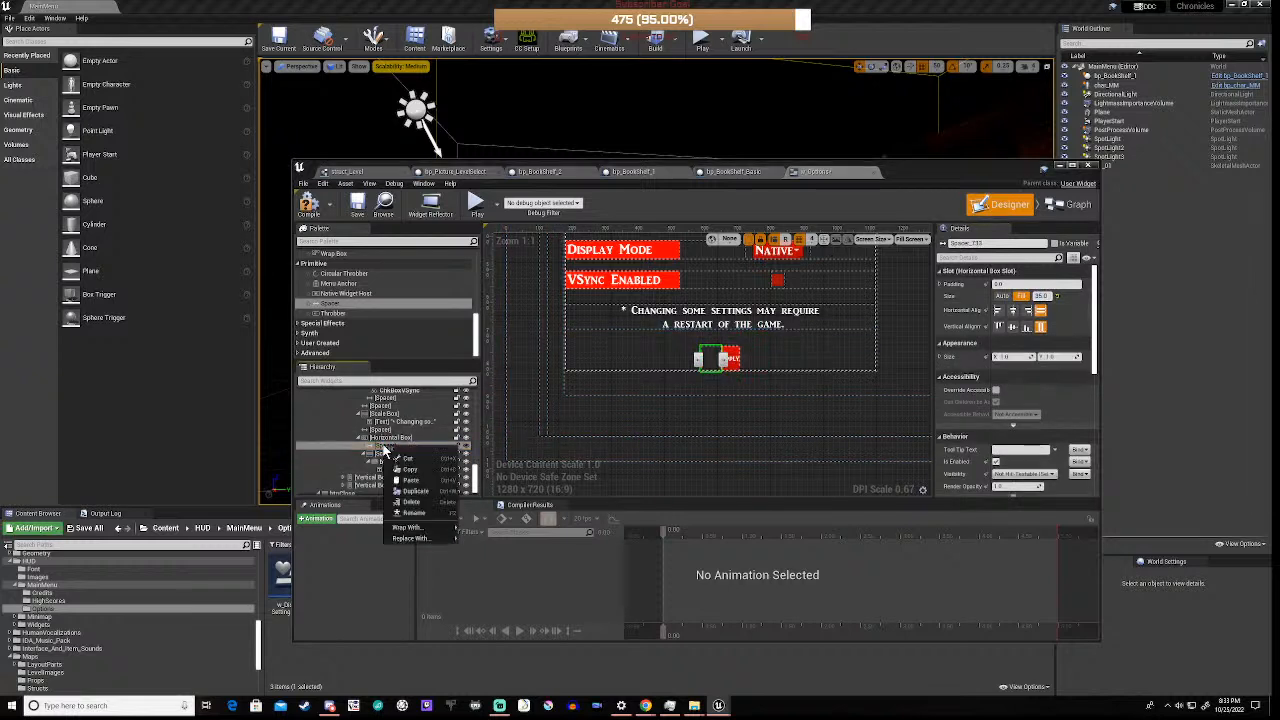
{"action": "left_click", "coordinate": [408, 490]}
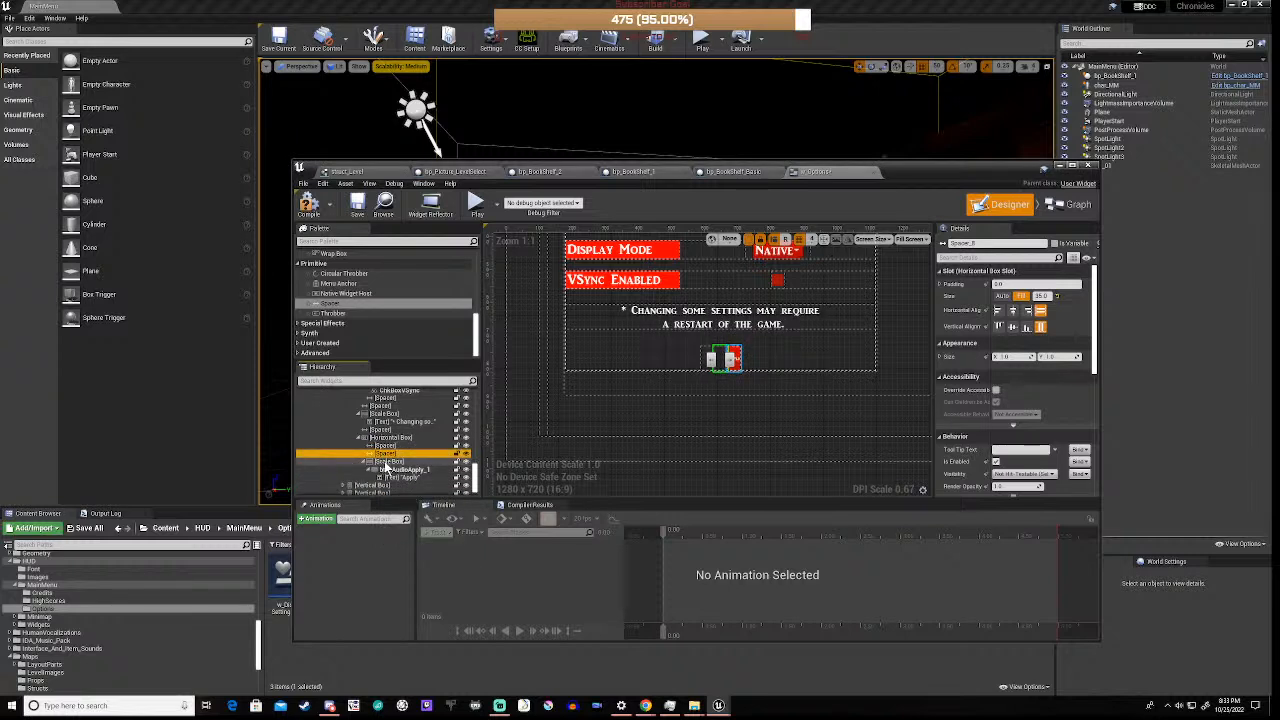
{"action": "left_click", "coordinate": [386, 462]}
{"action": "left_click_drag", "start_coordinate": [388, 466], "coordinate": [400, 453]}
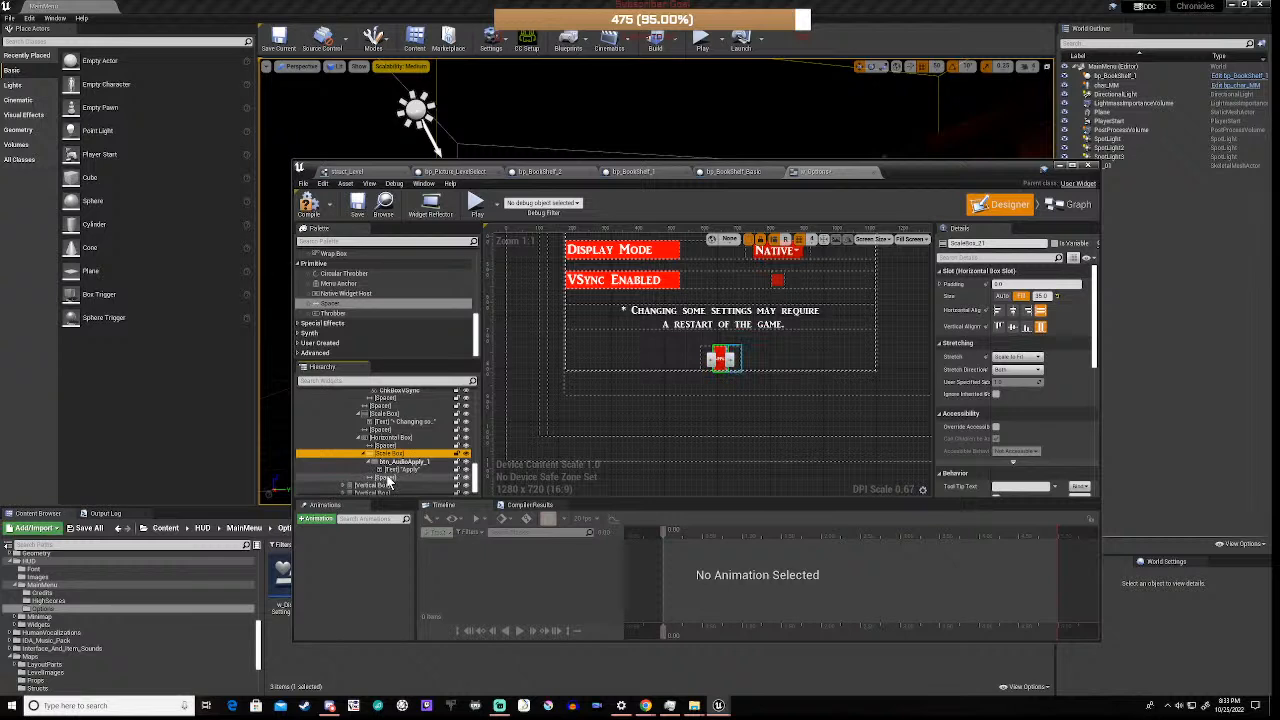
- Set the horizontal alignment of the Horizontal Box around the display page's Apply button to Fill
{"action": "left_click", "coordinate": [388, 478]}
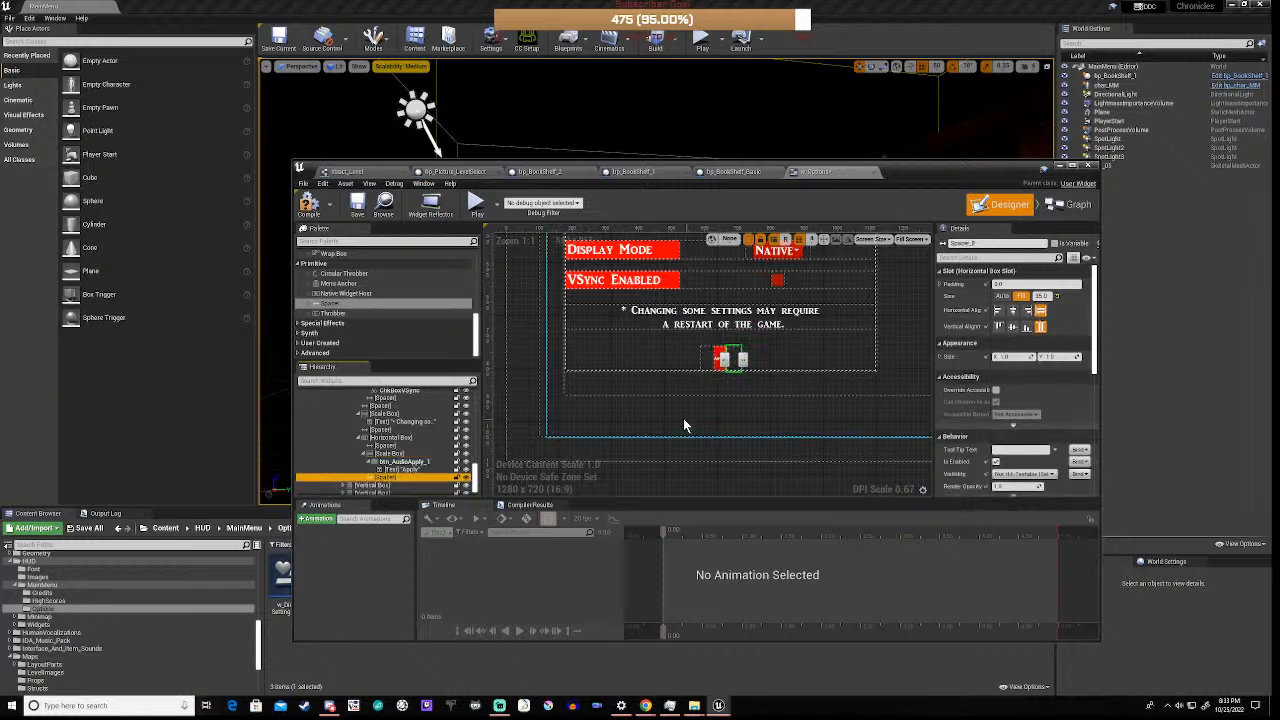
{"action": "left_click", "coordinate": [381, 439]}
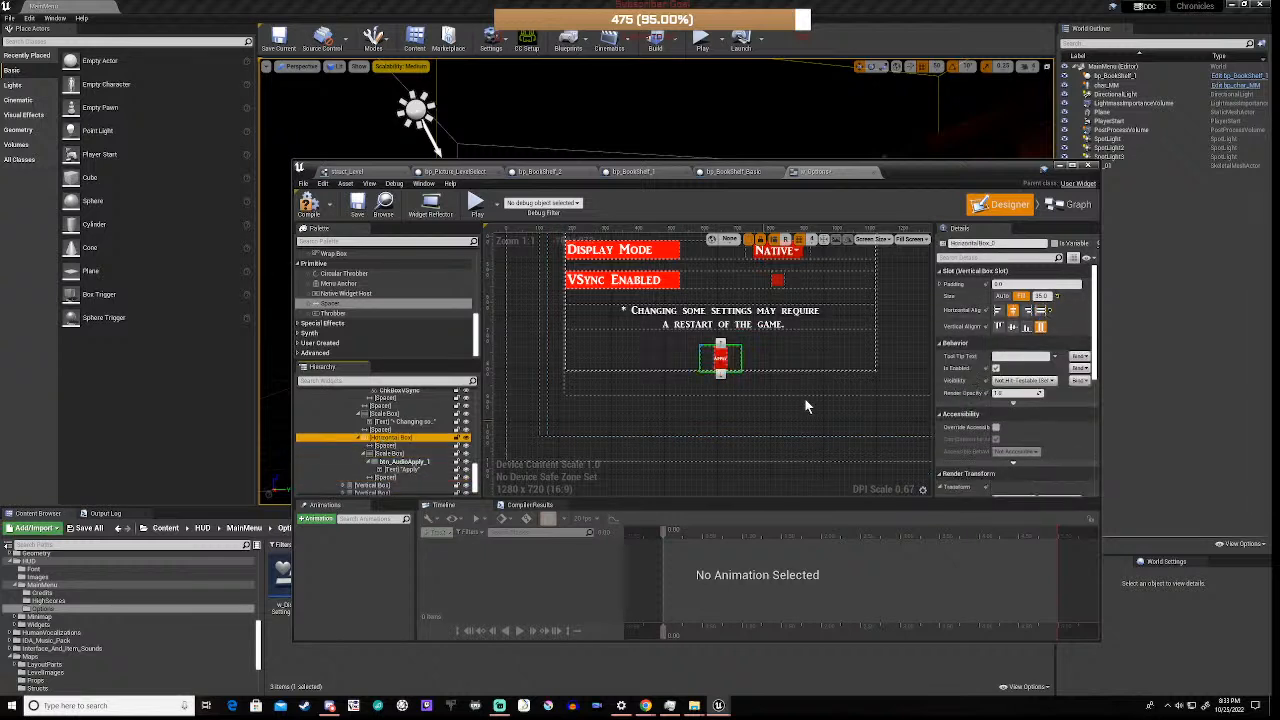
{"action": "left_click", "coordinate": [1040, 311]}
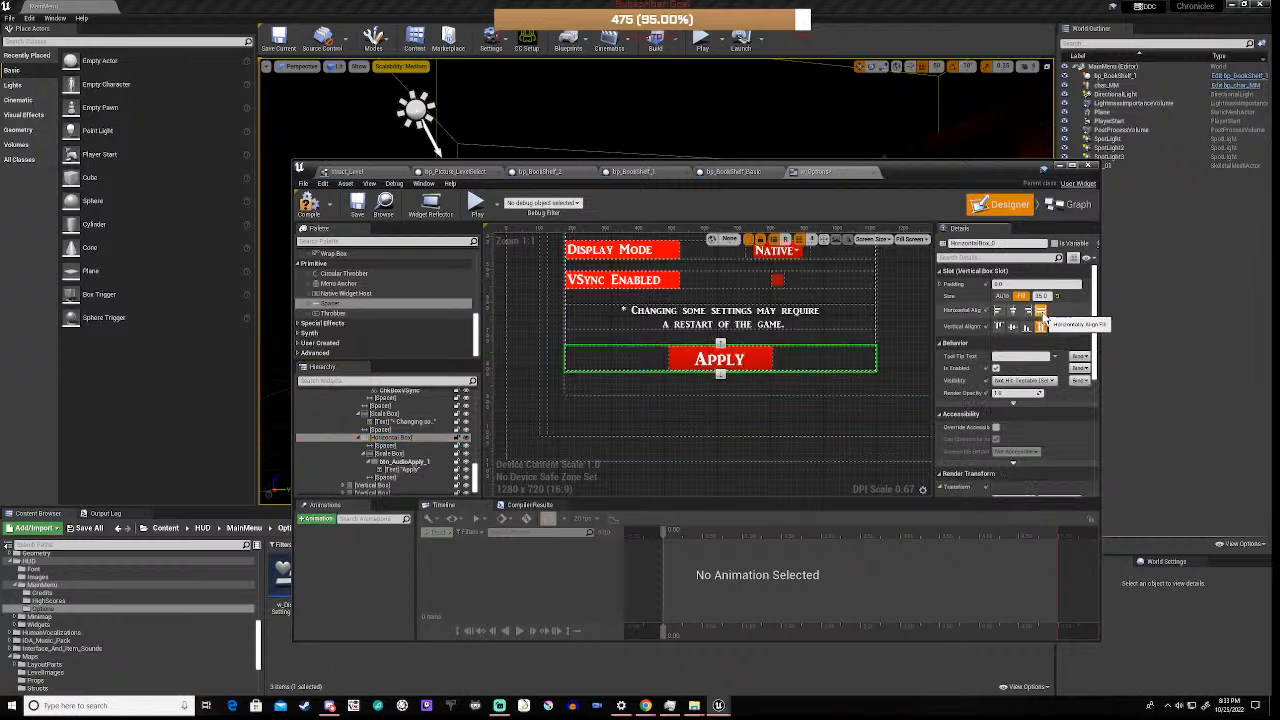
- Review the layouts of the audio, display, visuals and key bindings pages in the options widget switcher
{"action": "left_click", "coordinate": [615, 418]}
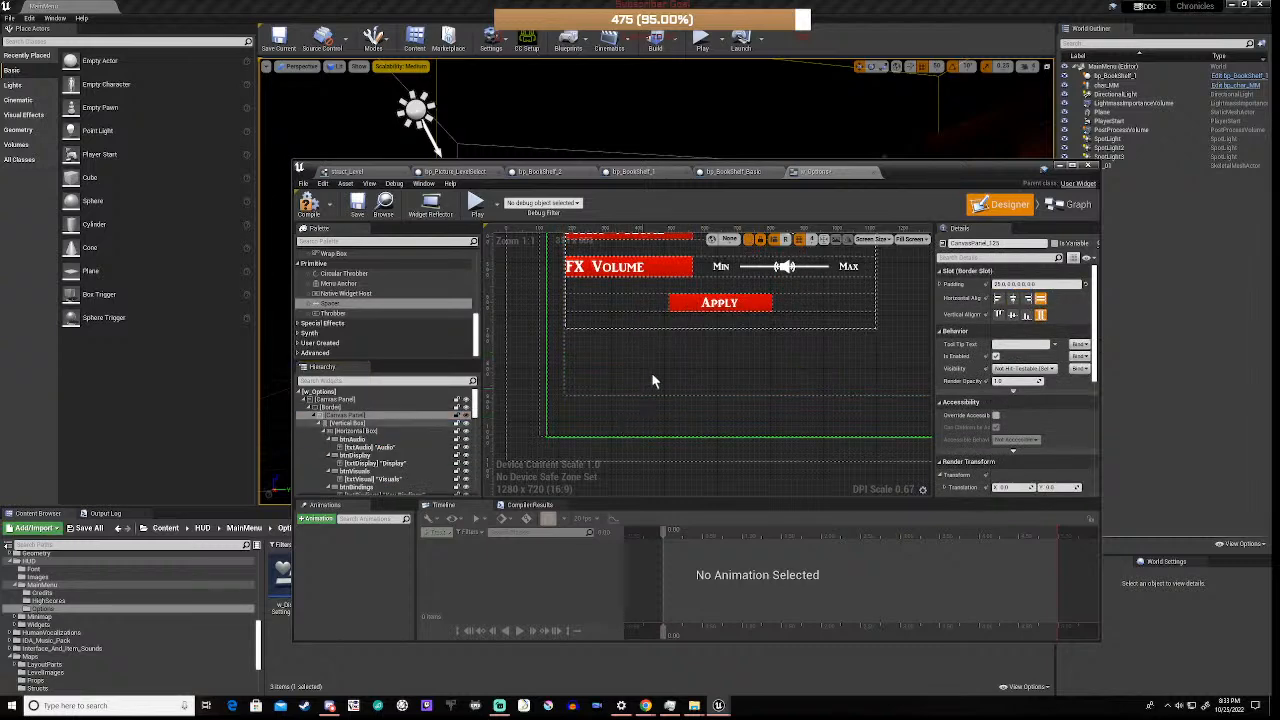
{"action": "scroll", "coordinate": [651, 380], "scroll_direction": "down", "scroll_amount": 5}
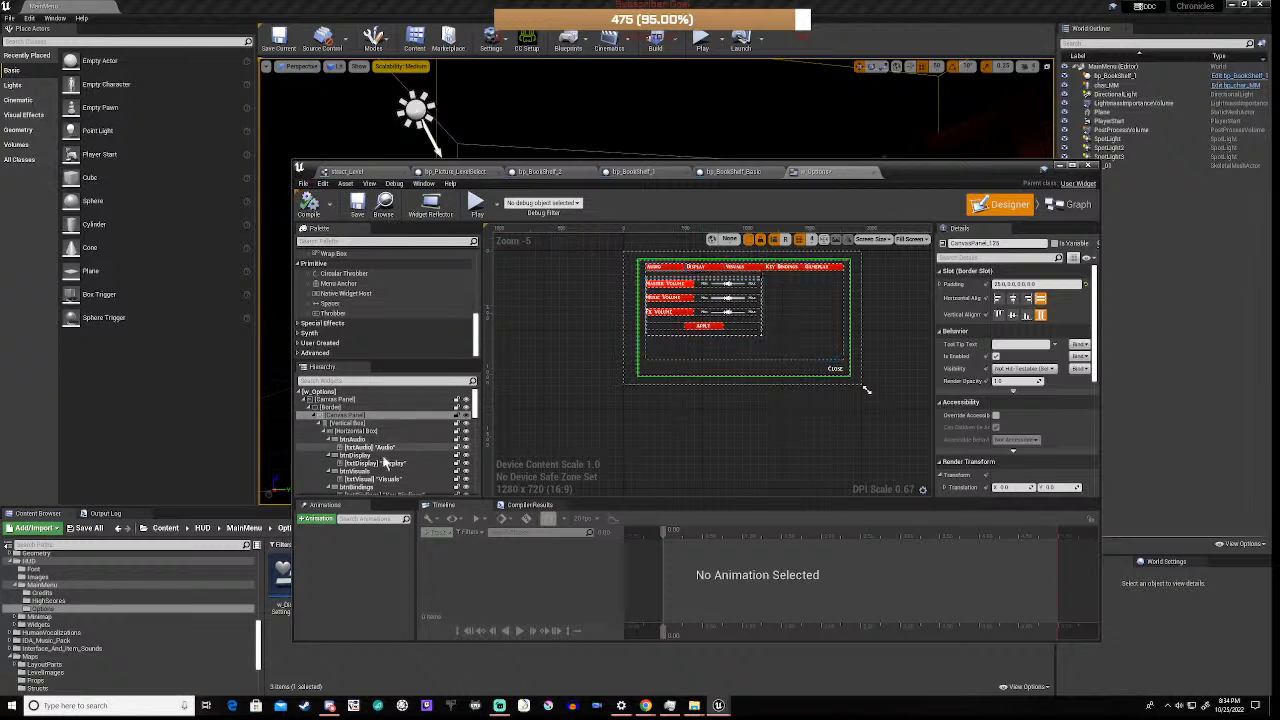
{"action": "scroll", "coordinate": [357, 460], "scroll_direction": "down", "scroll_amount": 2}
{"action": "scroll", "coordinate": [357, 460], "scroll_direction": "down", "scroll_amount": 2}
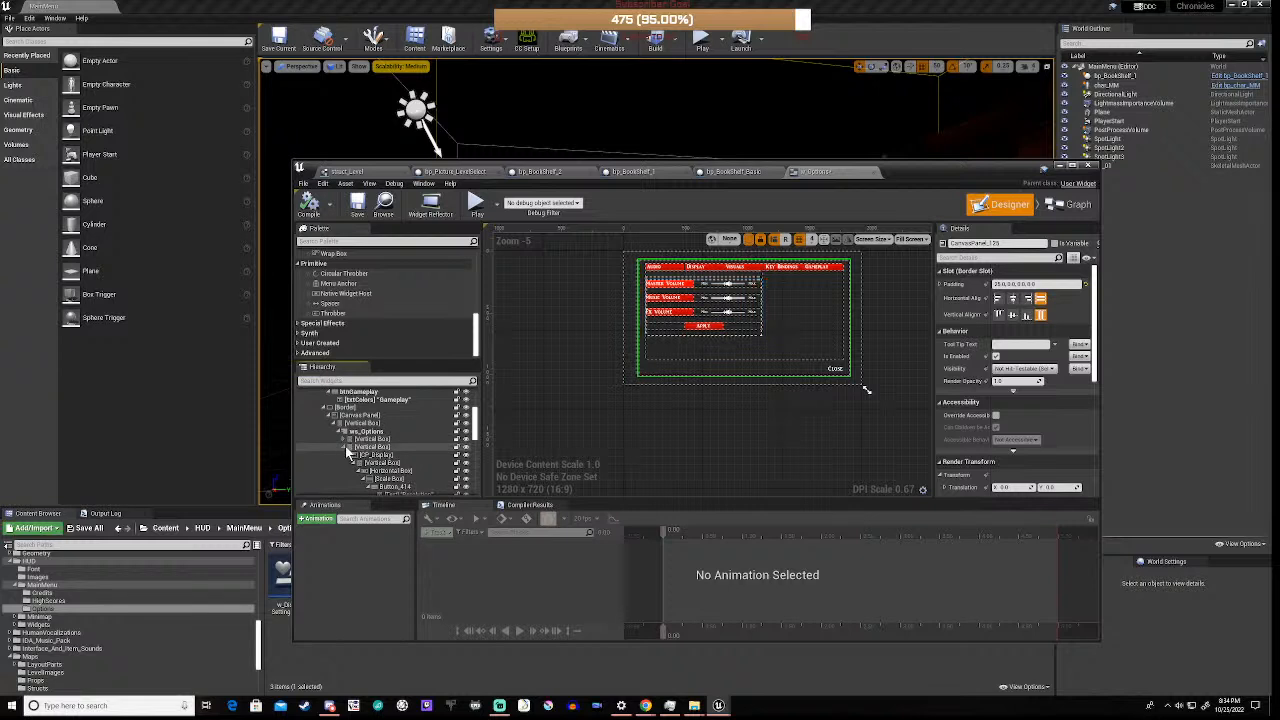
{"action": "left_click", "coordinate": [345, 440]}
{"action": "left_click", "coordinate": [364, 461]}
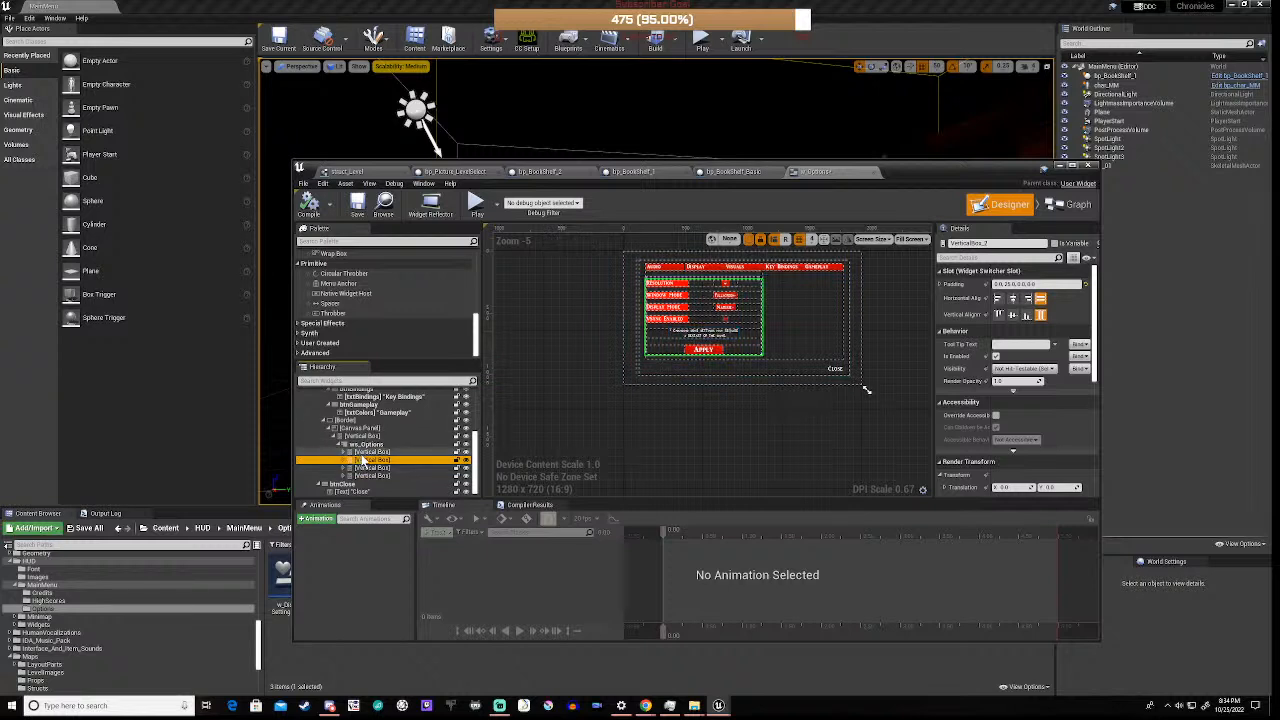
{"action": "left_click", "coordinate": [367, 452]}
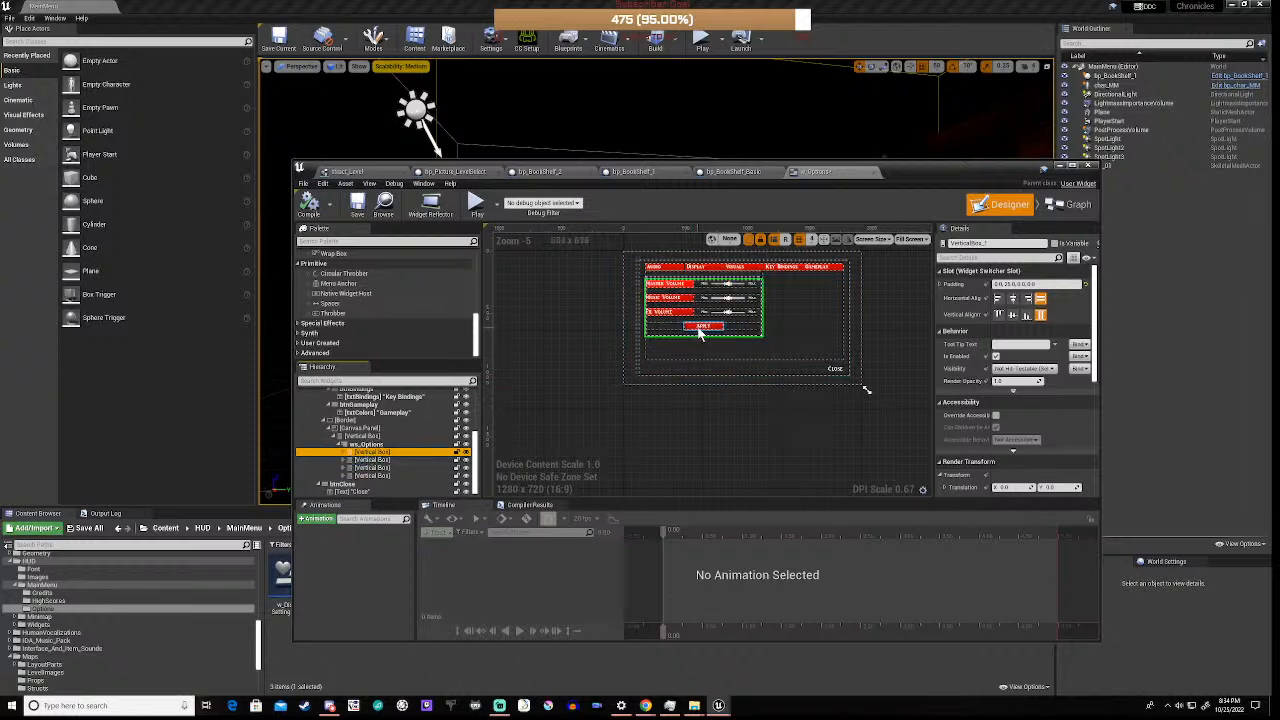
{"action": "left_click", "coordinate": [367, 468]}
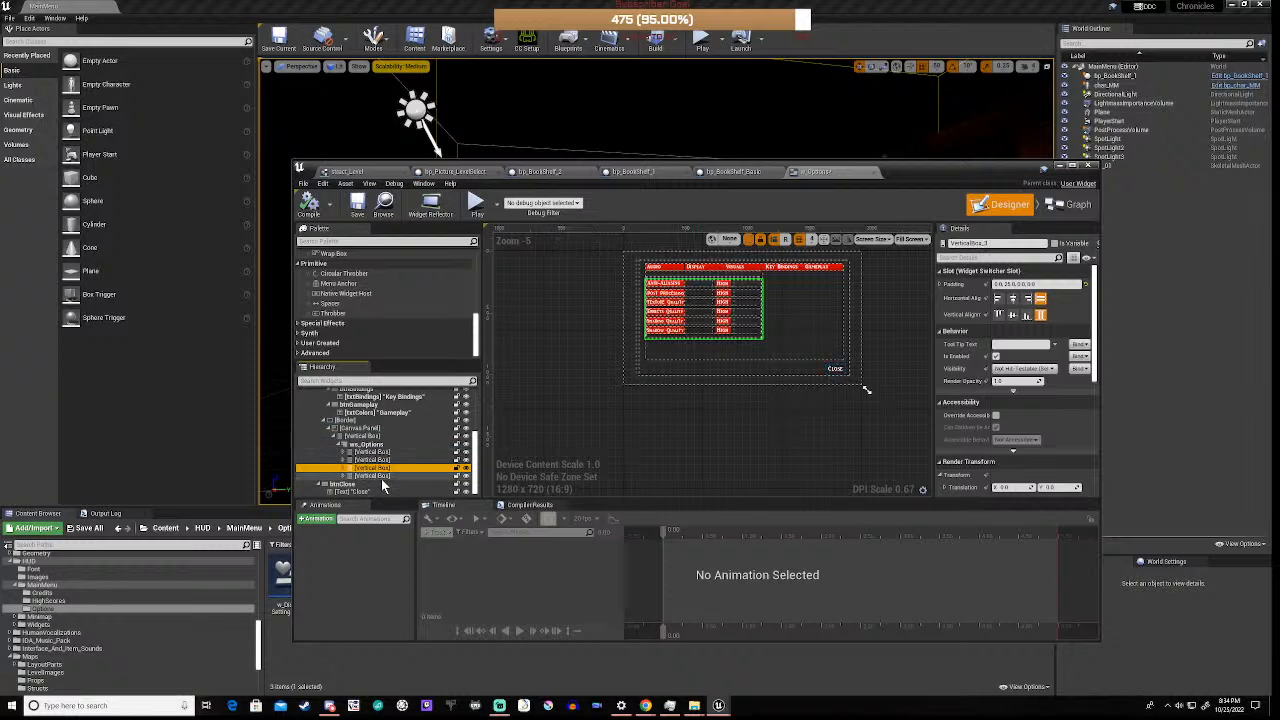
{"action": "left_click", "coordinate": [381, 478]}
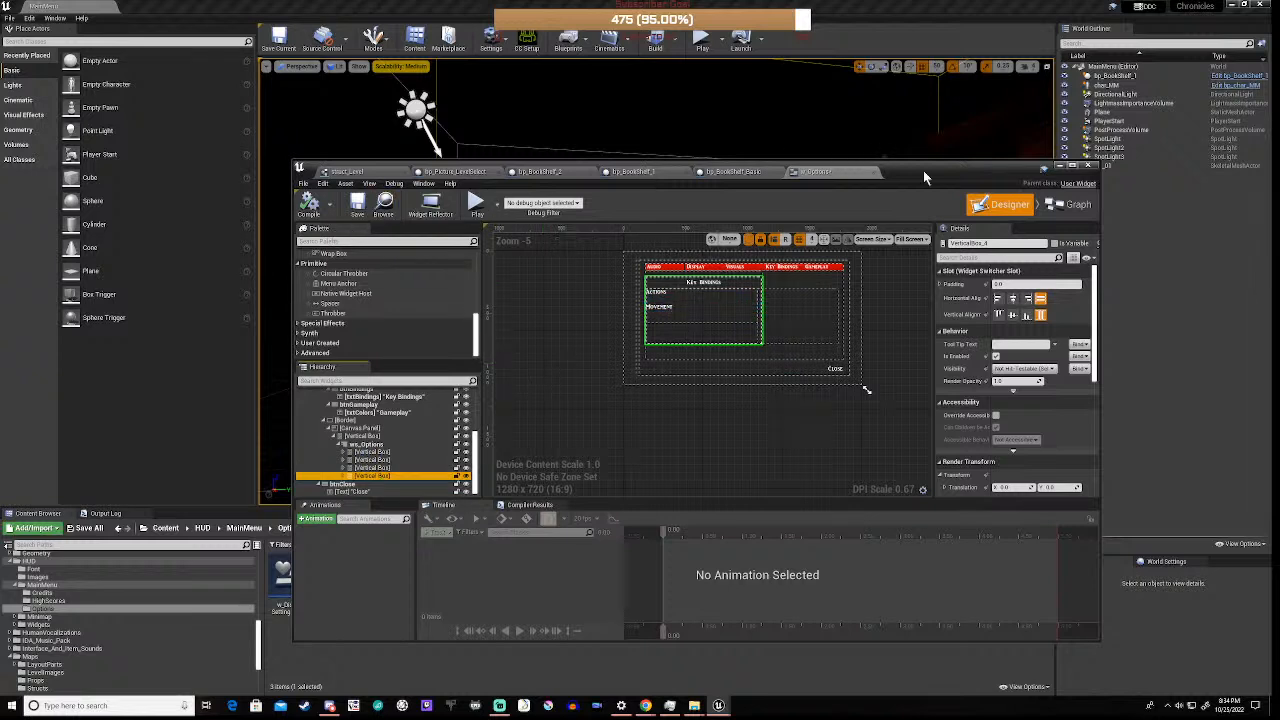
- Play the main menu in the editor and check the options screen's Audio, Display and Key Bindings pages, closing it when done
{"action": "left_click_drag", "start_coordinate": [923, 170], "coordinate": [1012, 358]}
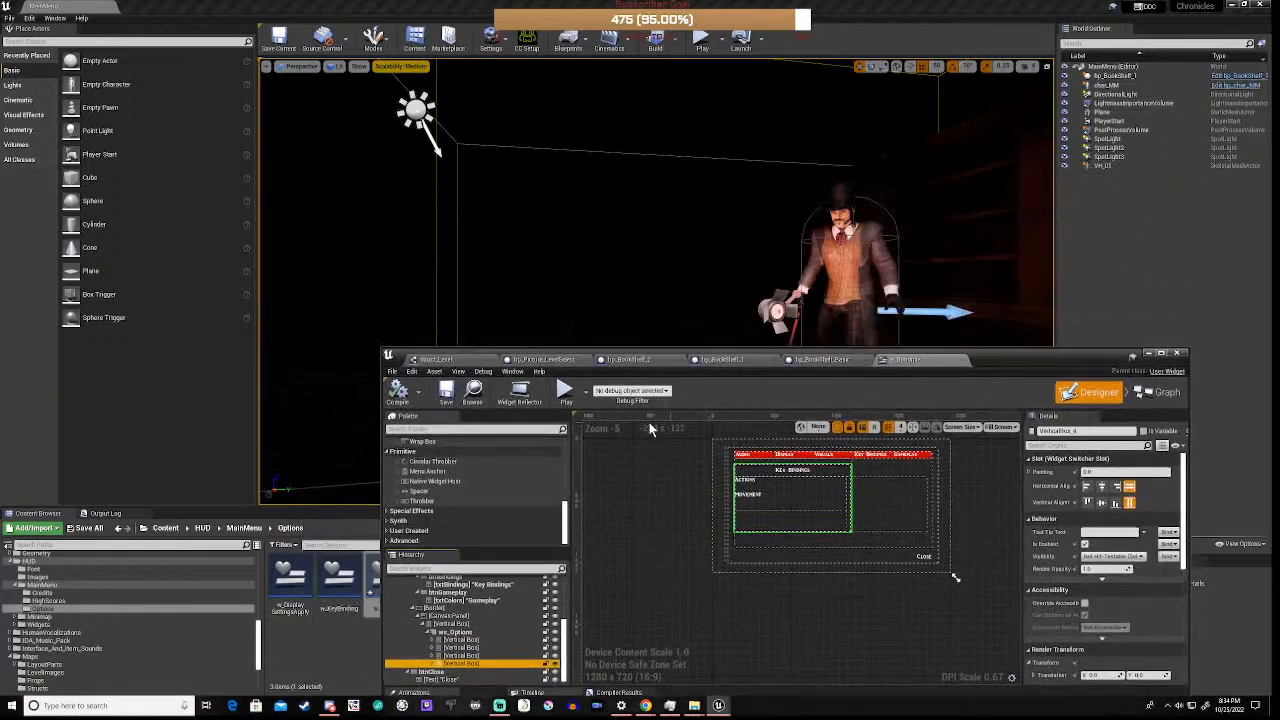
{"action": "left_click", "coordinate": [563, 393]}
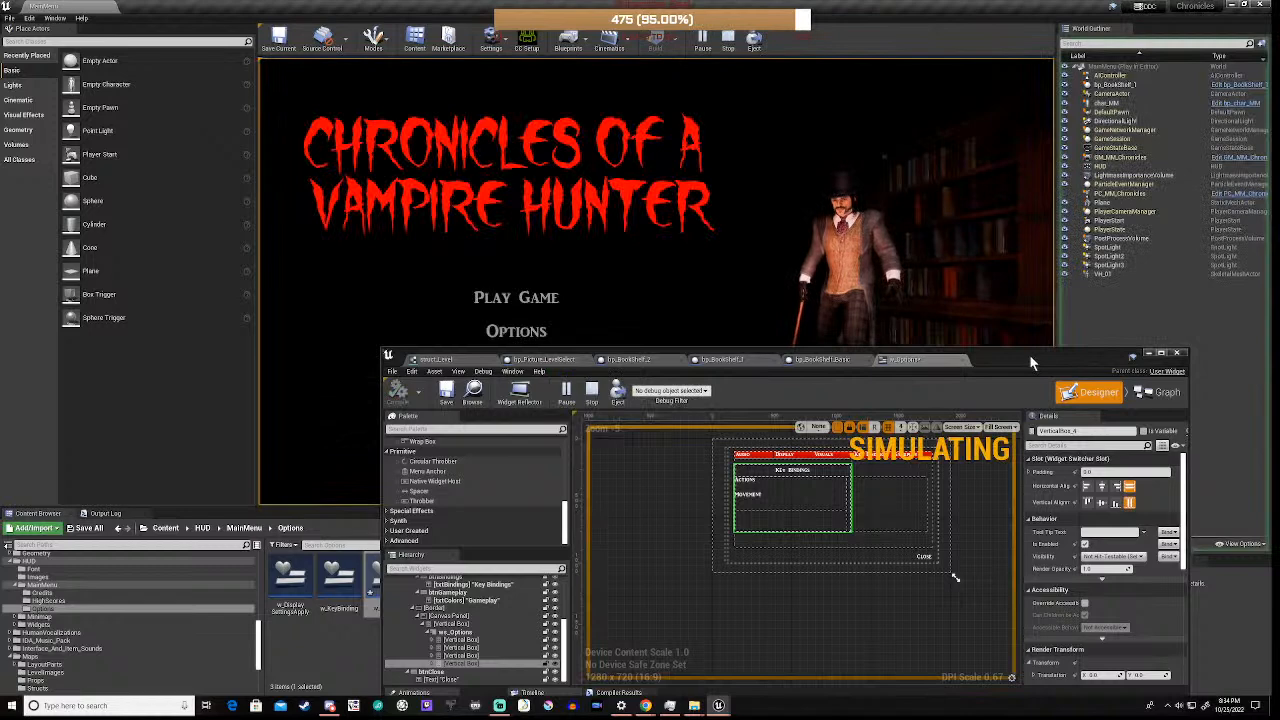
{"action": "left_click_drag", "start_coordinate": [1029, 354], "coordinate": [947, 518]}
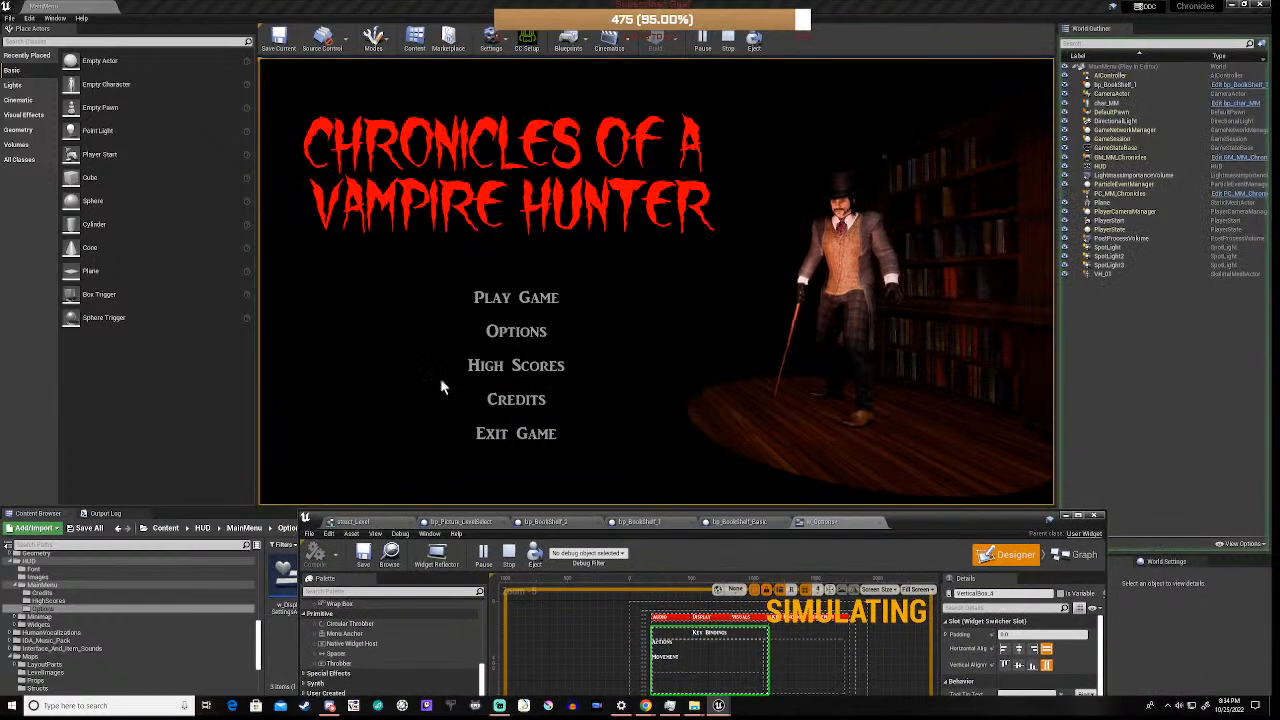
{"action": "left_click", "coordinate": [522, 333]}
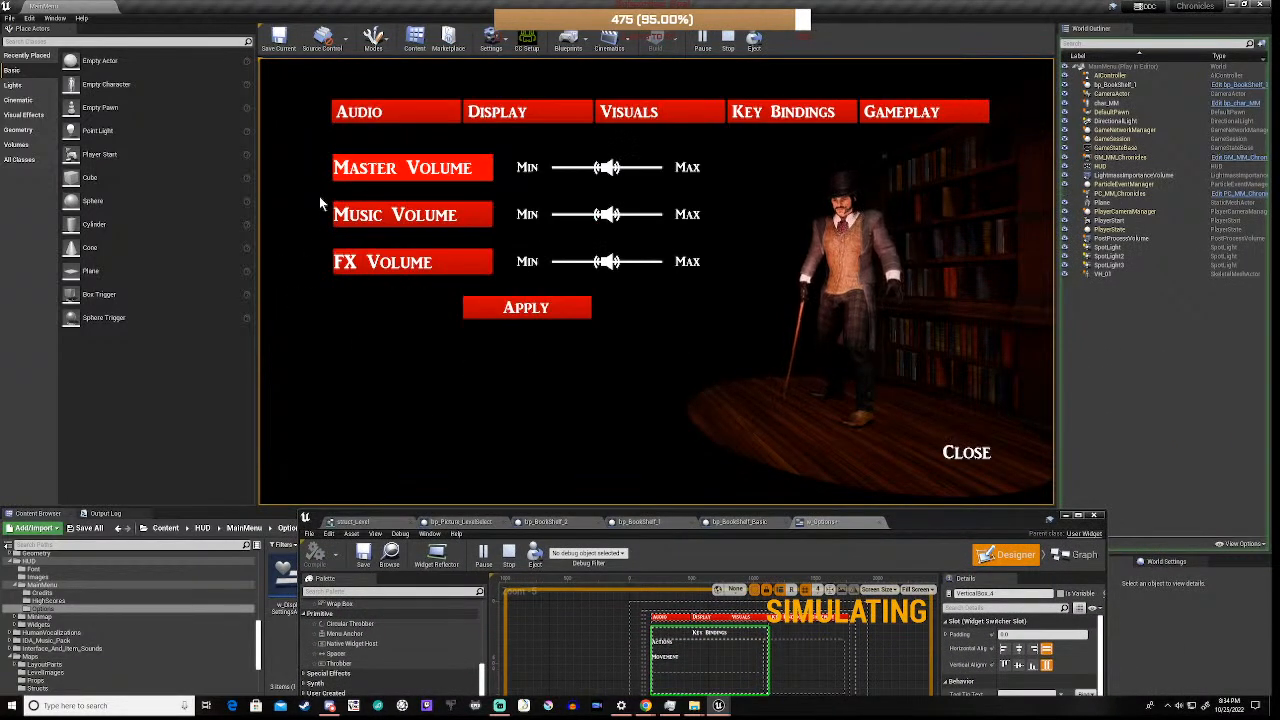
{"action": "left_click", "coordinate": [549, 117]}
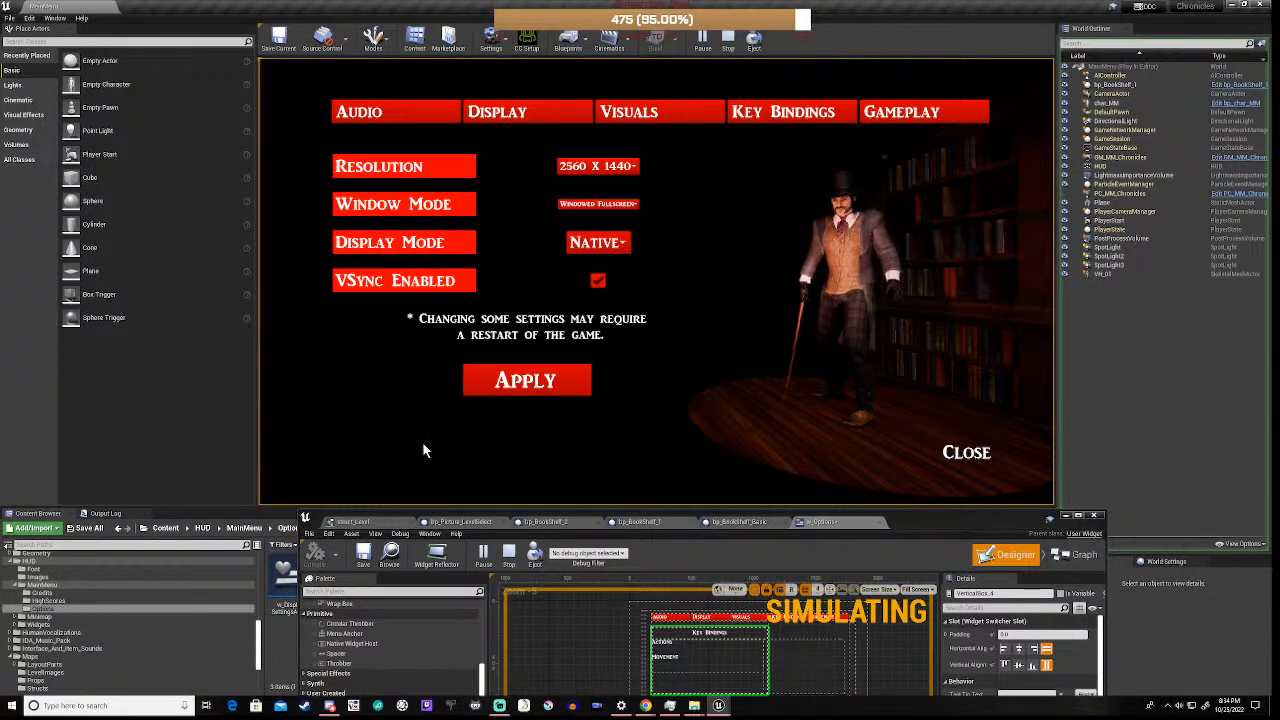
{"action": "left_click", "coordinate": [414, 125]}
{"action": "left_click", "coordinate": [783, 113]}
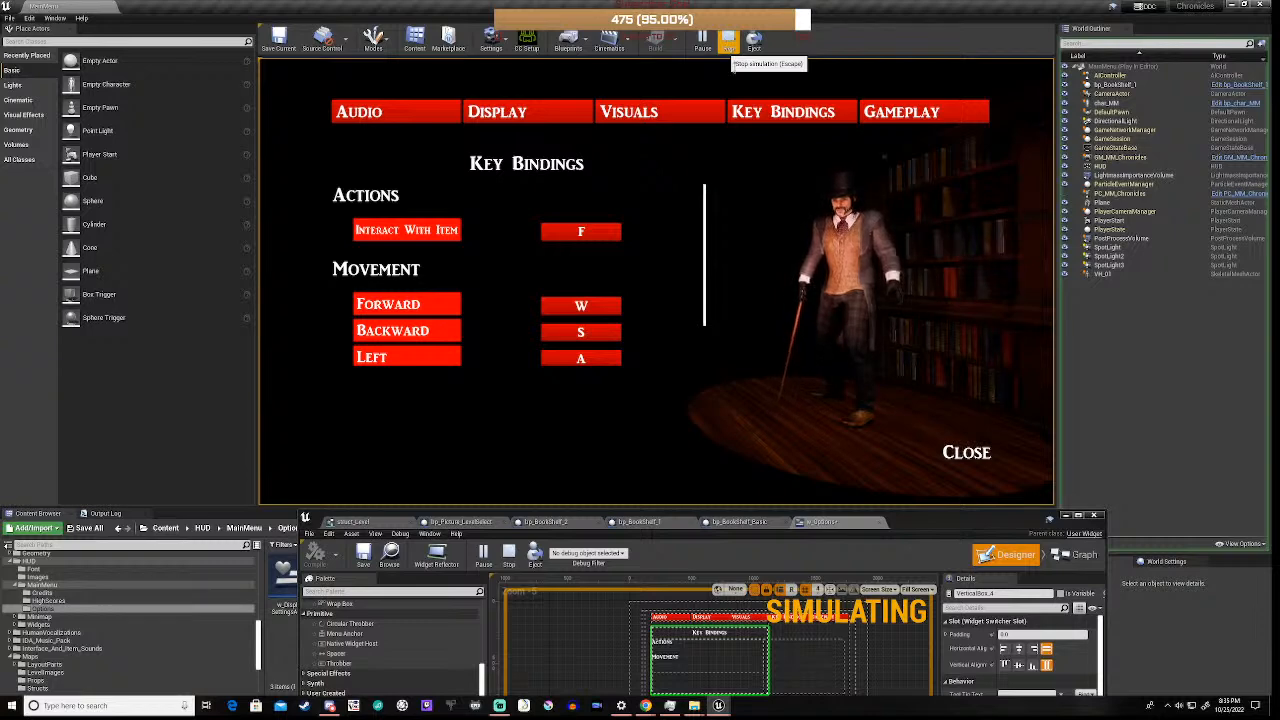
{"action": "left_click", "coordinate": [966, 452]}
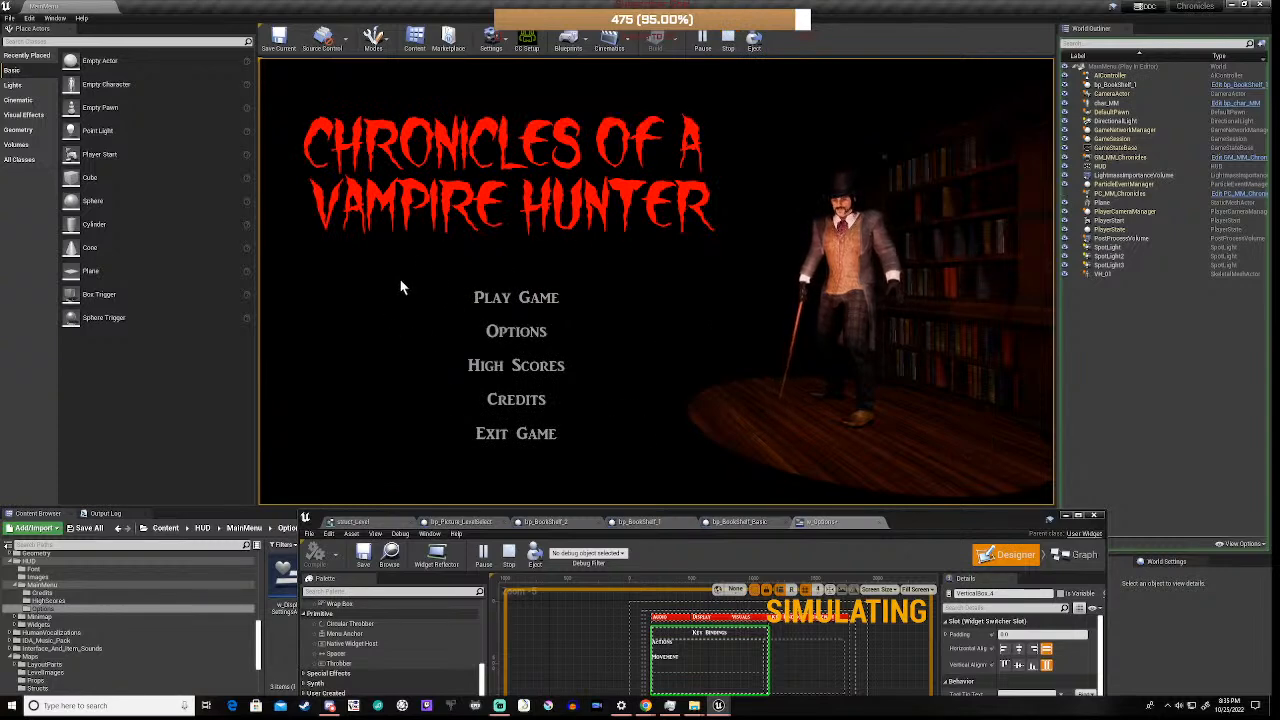
- Check the High Scores and Credits screens of the running main menu, closing each one
{"action": "left_click", "coordinate": [522, 365]}
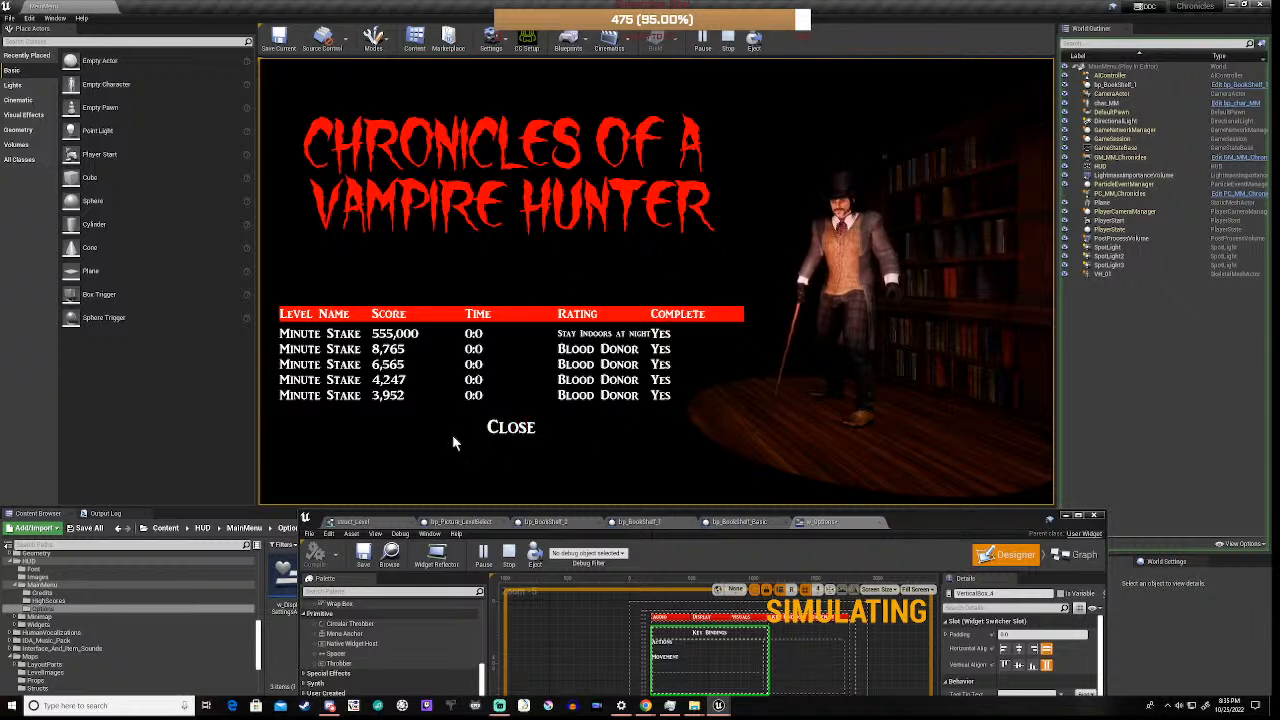
{"action": "left_click", "coordinate": [513, 430]}
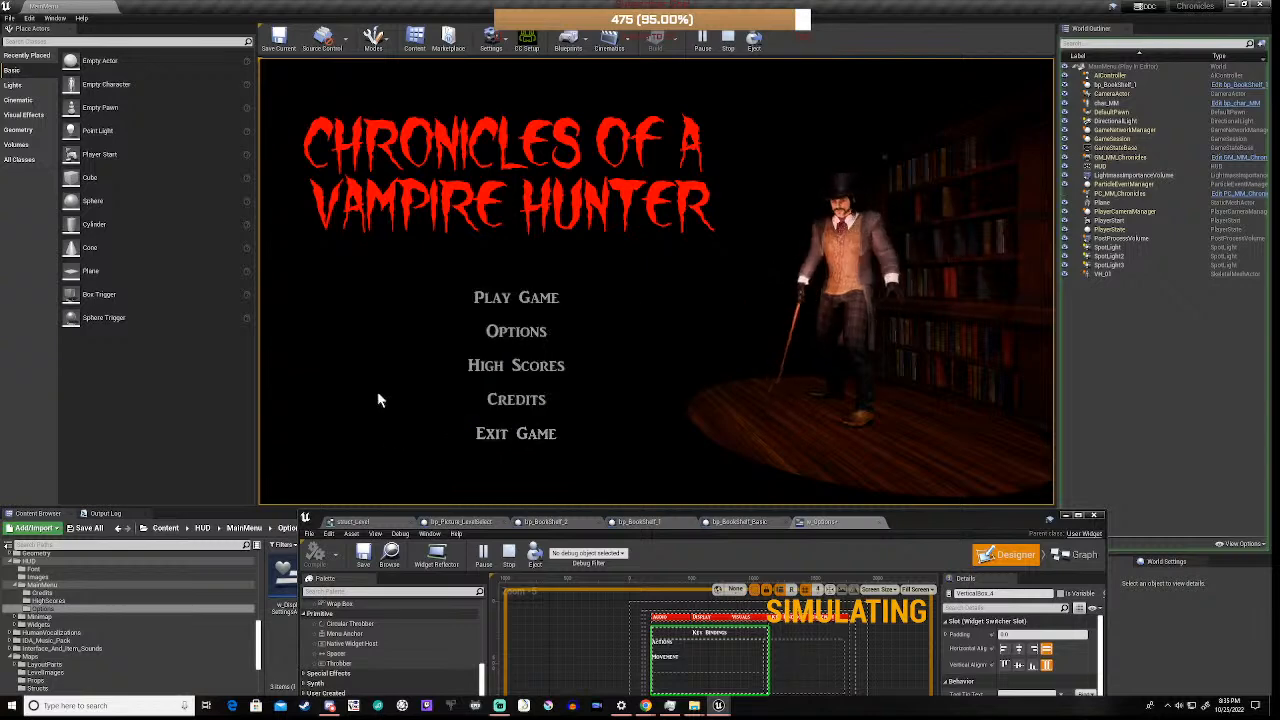
{"action": "left_click", "coordinate": [525, 404]}
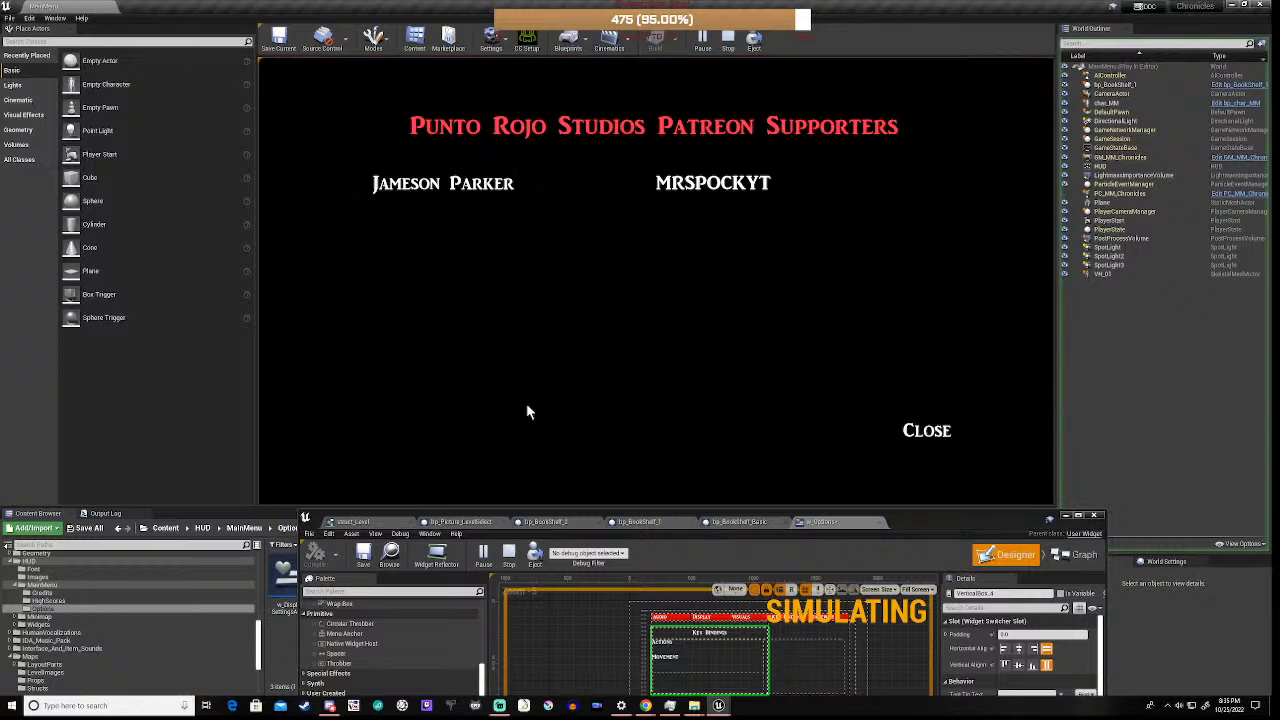
{"action": "left_click", "coordinate": [926, 431]}
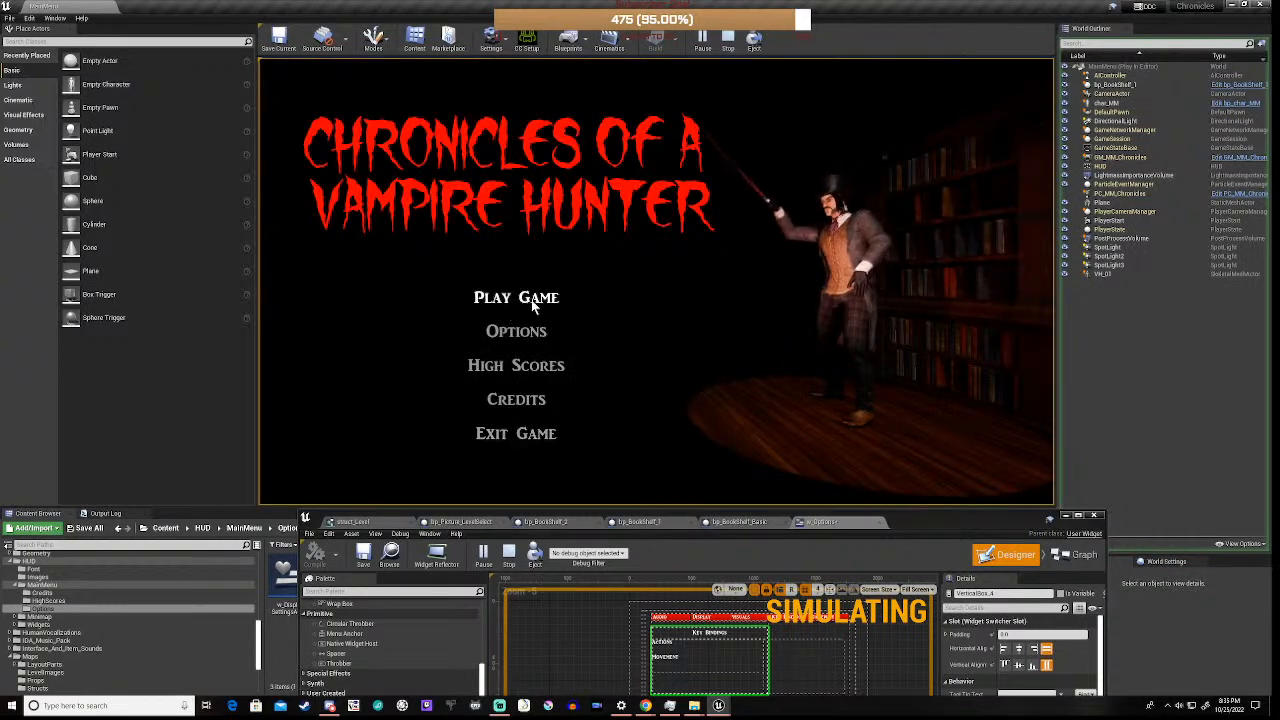
- Start the game from the main menu, test walking forward and backward near the double door, and end the play session
{"action": "left_click", "coordinate": [506, 300]}
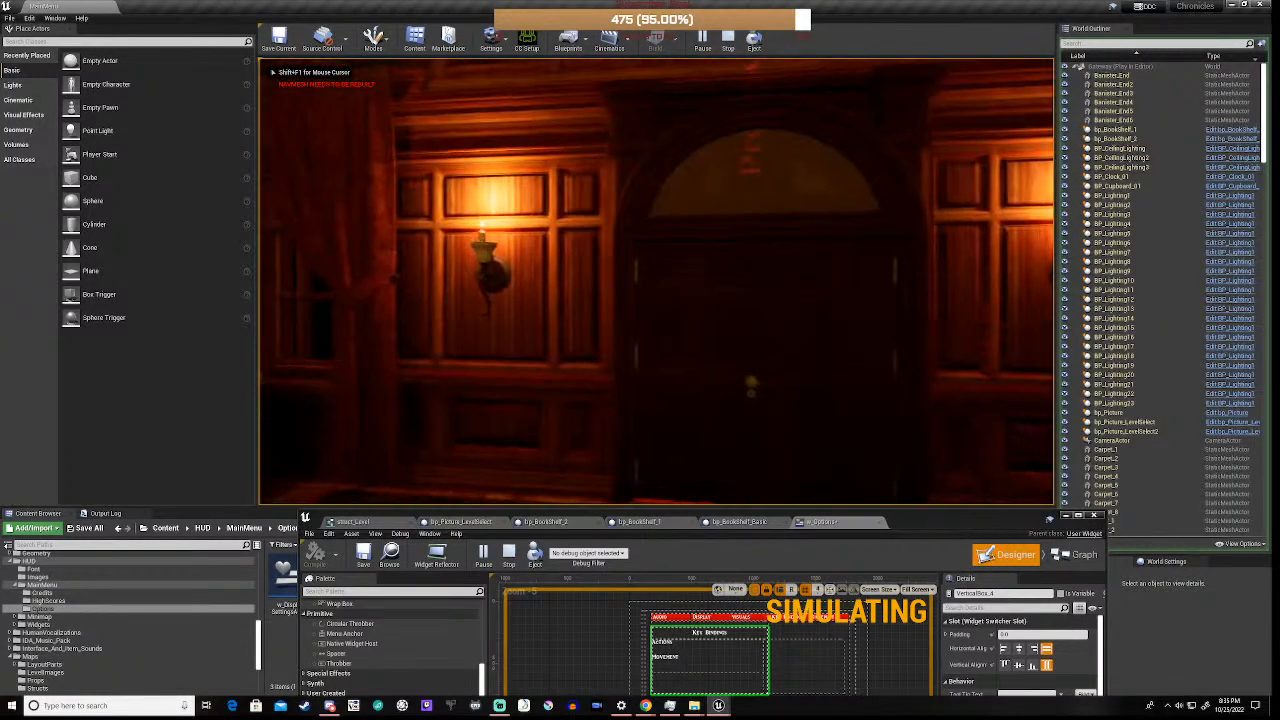
{"action": "key", "text": "w"}
{"action": "key", "text": "d"}
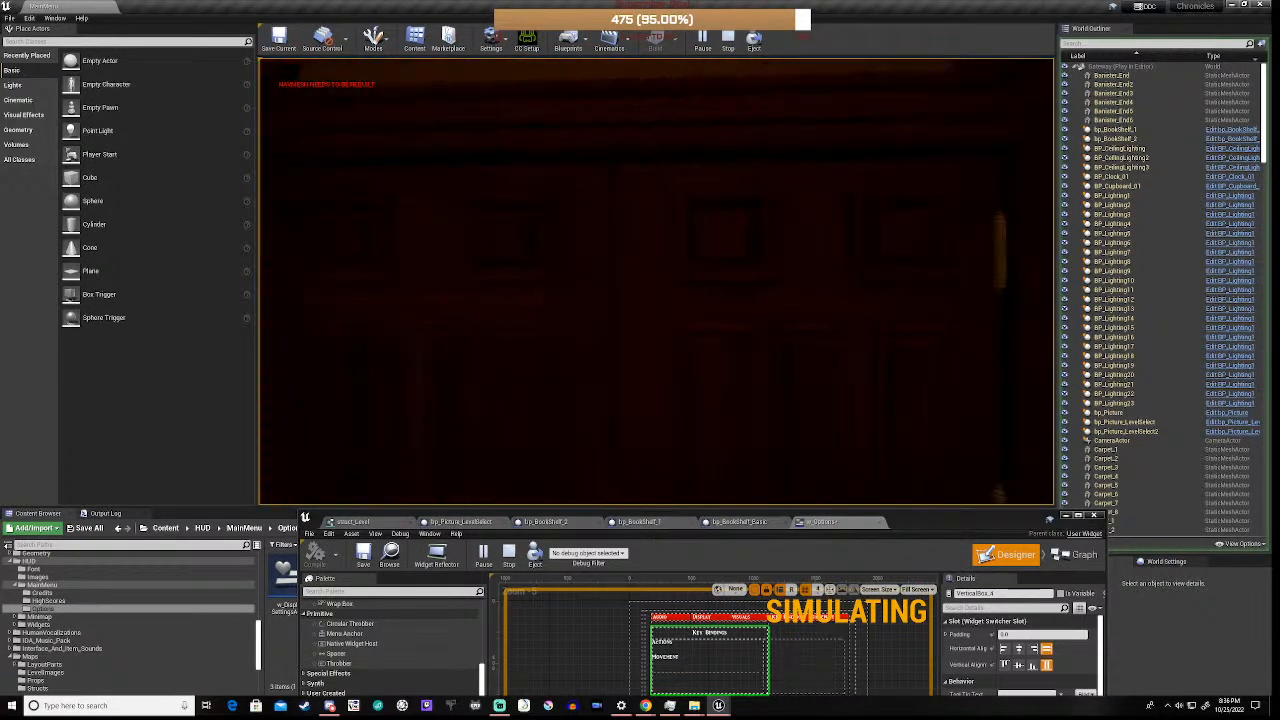
{"action": "key", "text": "s"}
{"action": "key", "text": "w"}
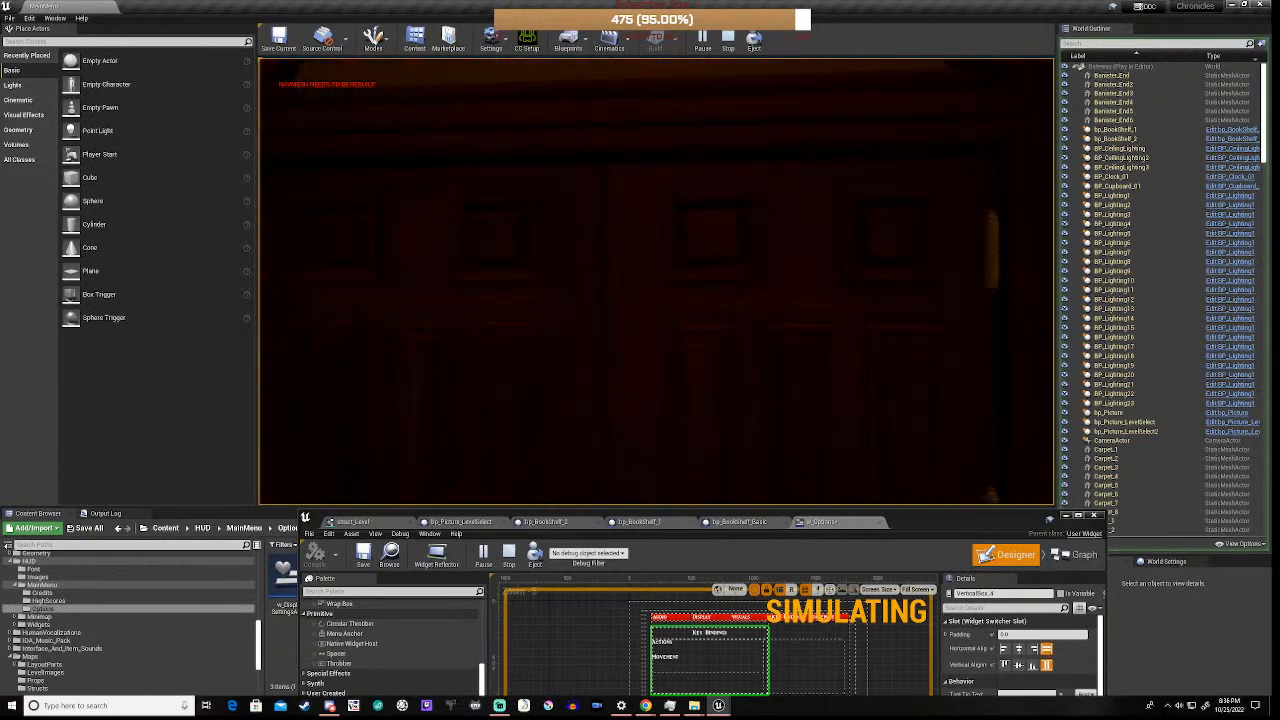
{"action": "key", "text": "s"}
{"action": "key", "text": "w"}
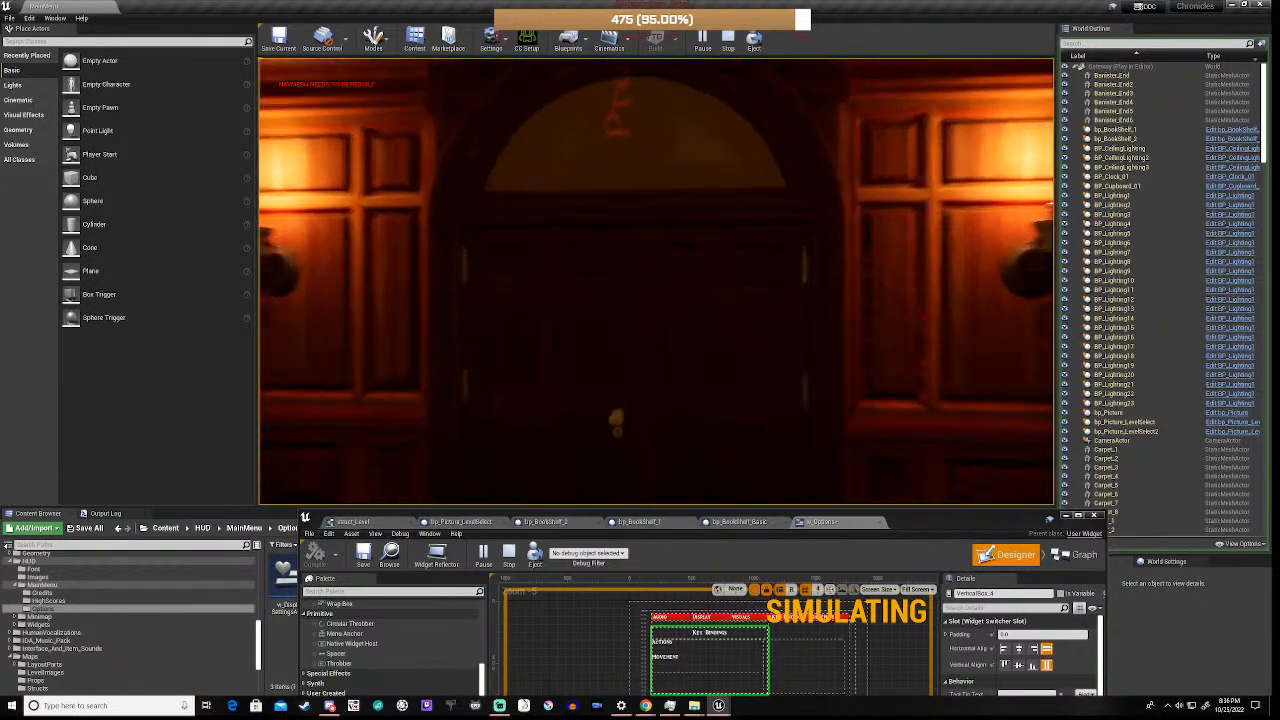
{"action": "key", "text": "w"}
{"action": "key", "text": "s"}
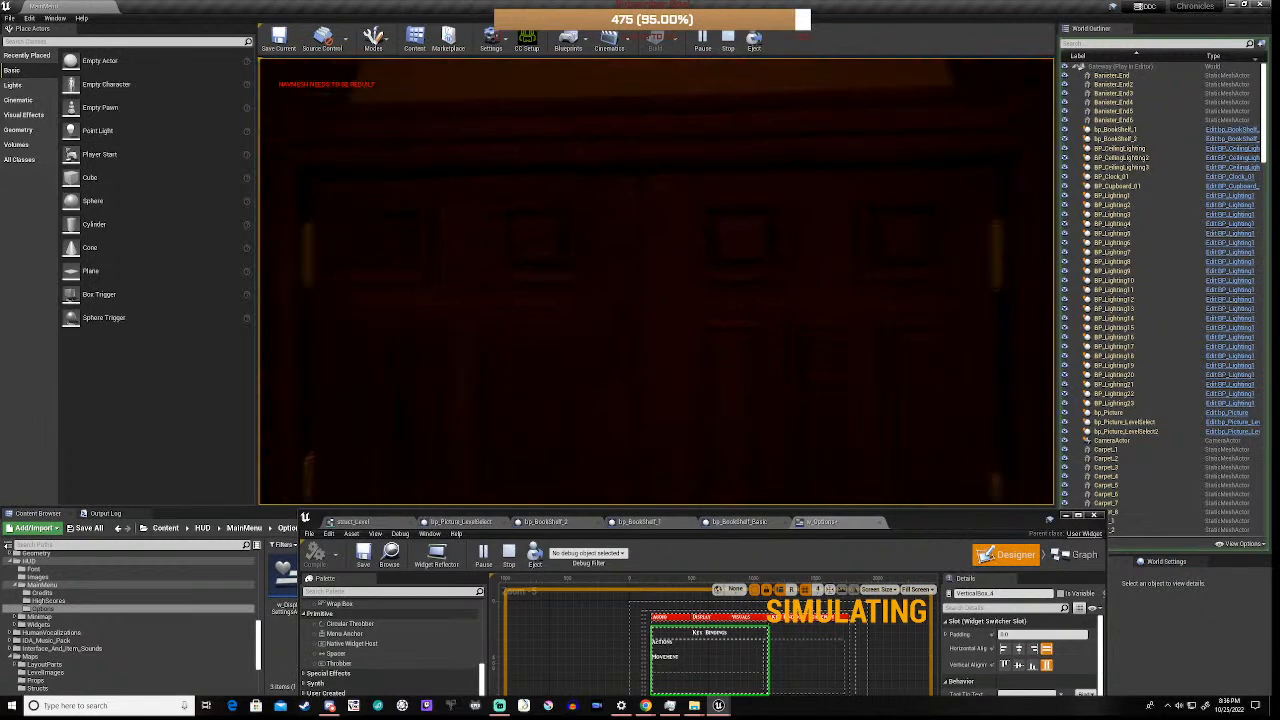
{"action": "key", "text": "w"}
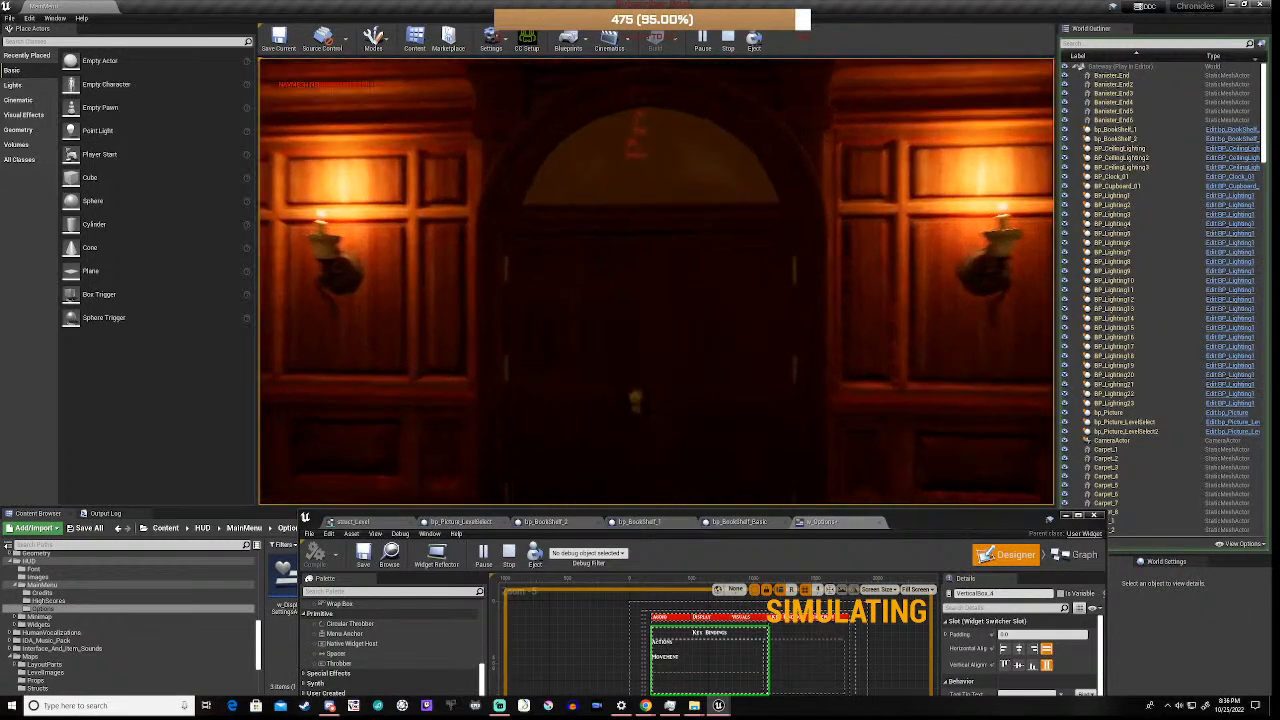
{"action": "key", "text": "s"}
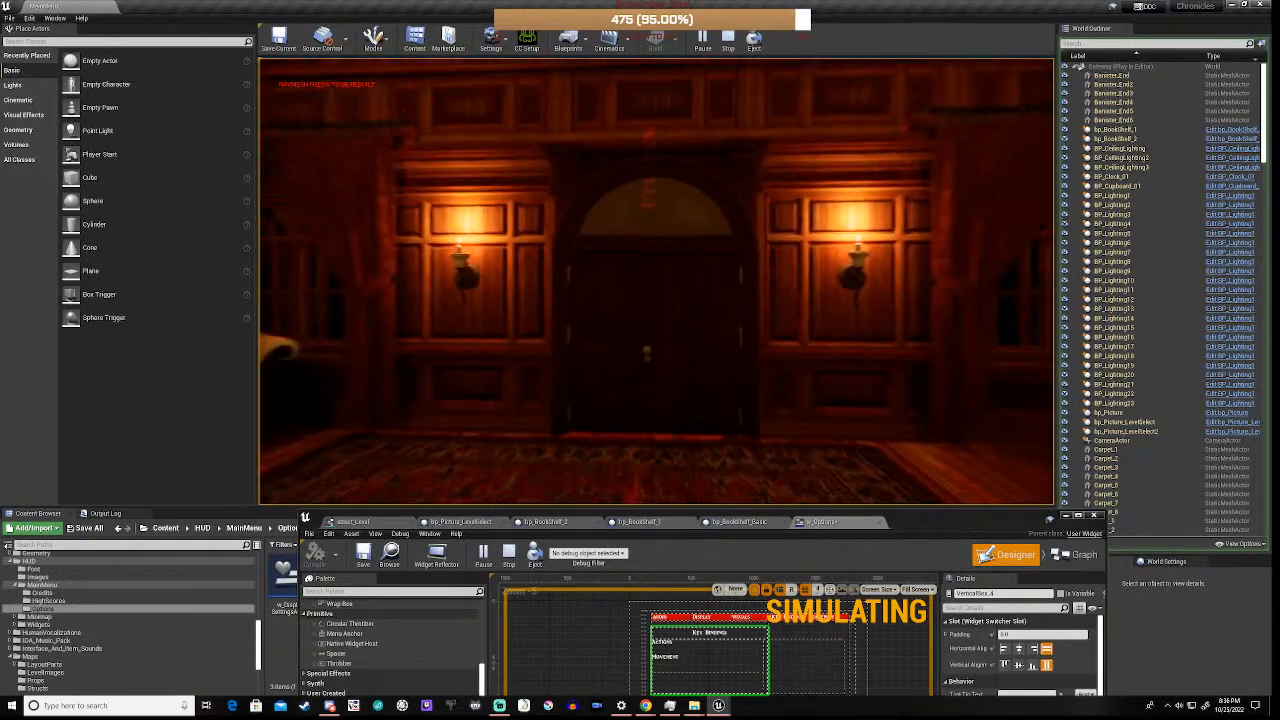
{"action": "key", "text": "Escape"}
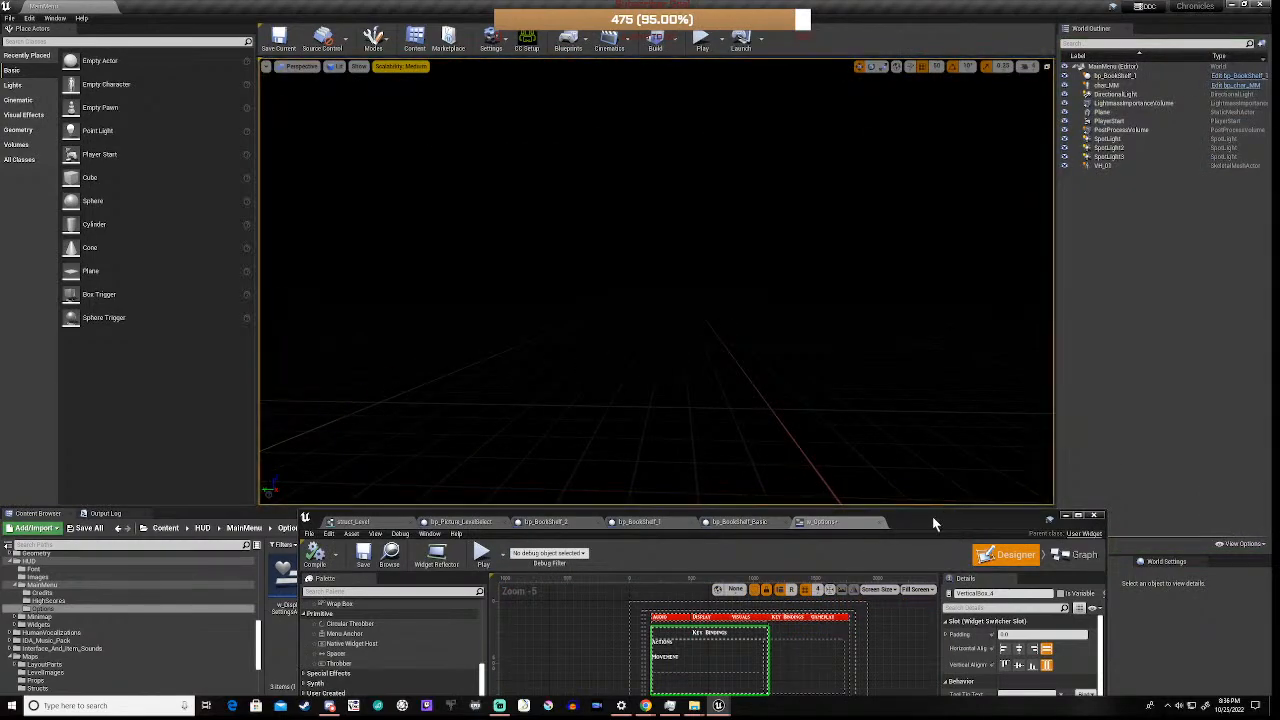
- Open the Gateway level from the Maps folder, saving the modified w_Options widget when switching levels
{"action": "left_click_drag", "start_coordinate": [932, 515], "coordinate": [1055, 106]}
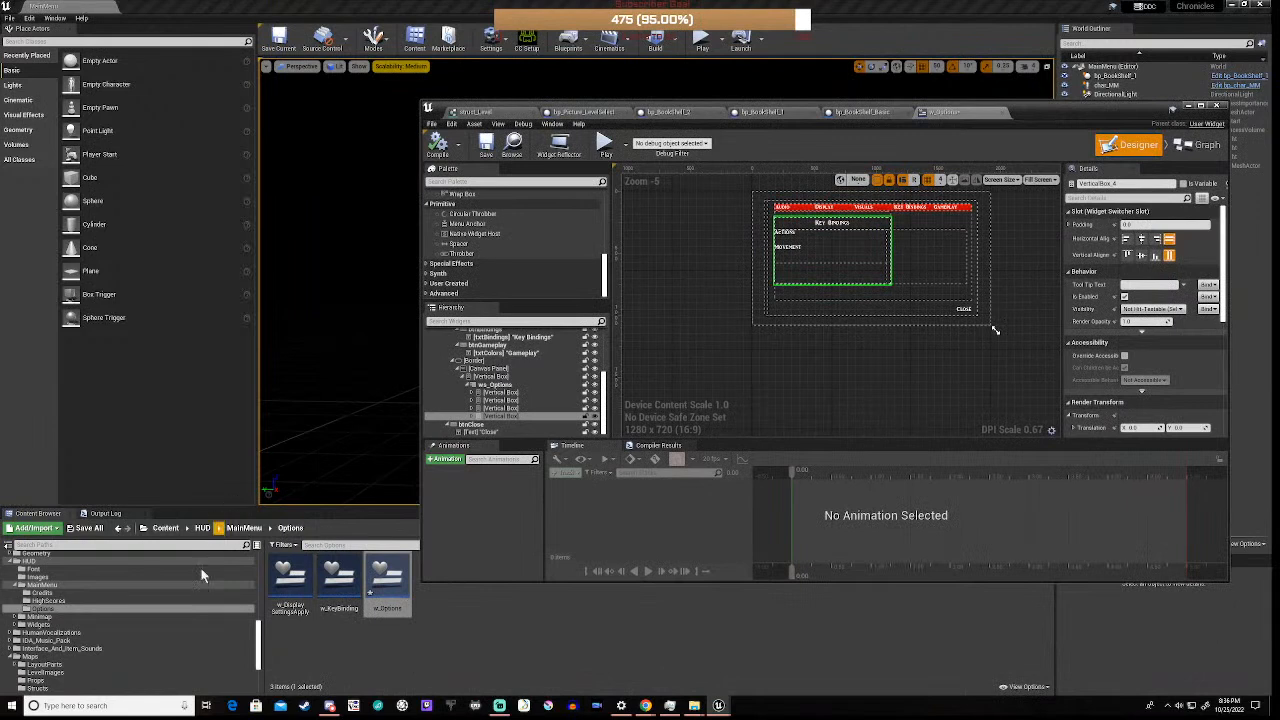
{"action": "scroll", "coordinate": [67, 637], "scroll_direction": "down", "scroll_amount": 4}
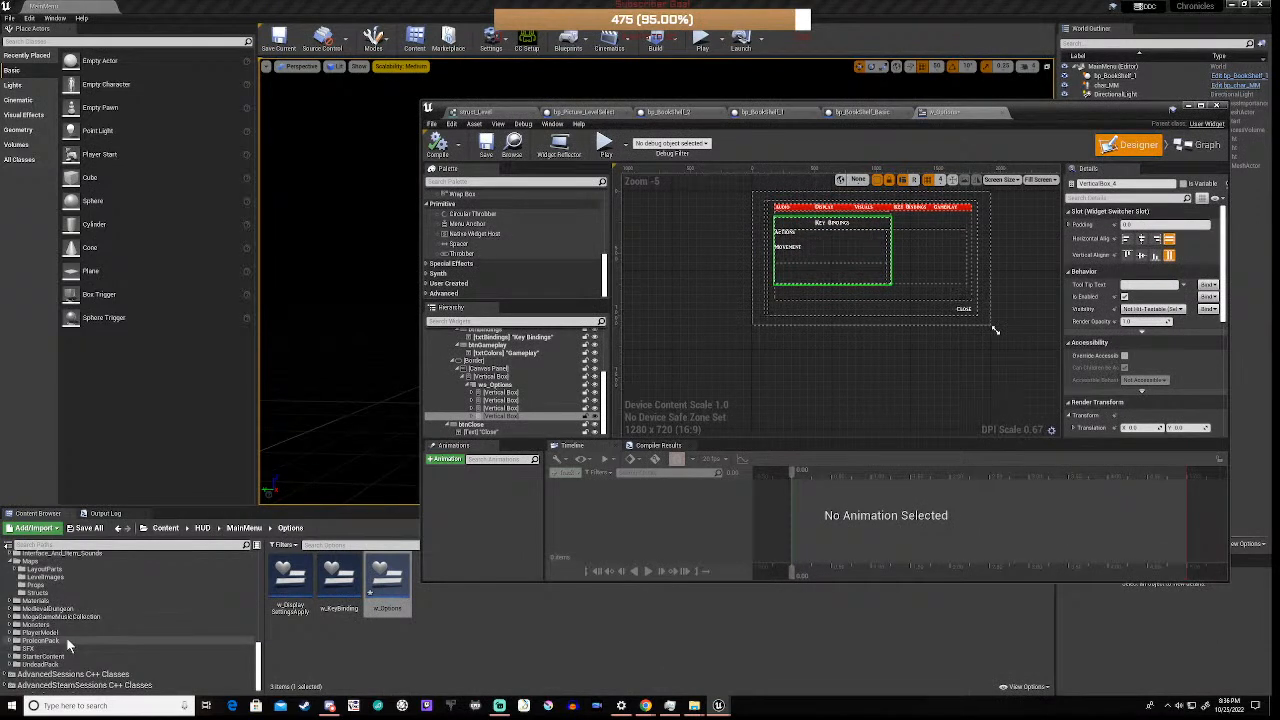
{"action": "left_click", "coordinate": [42, 562]}
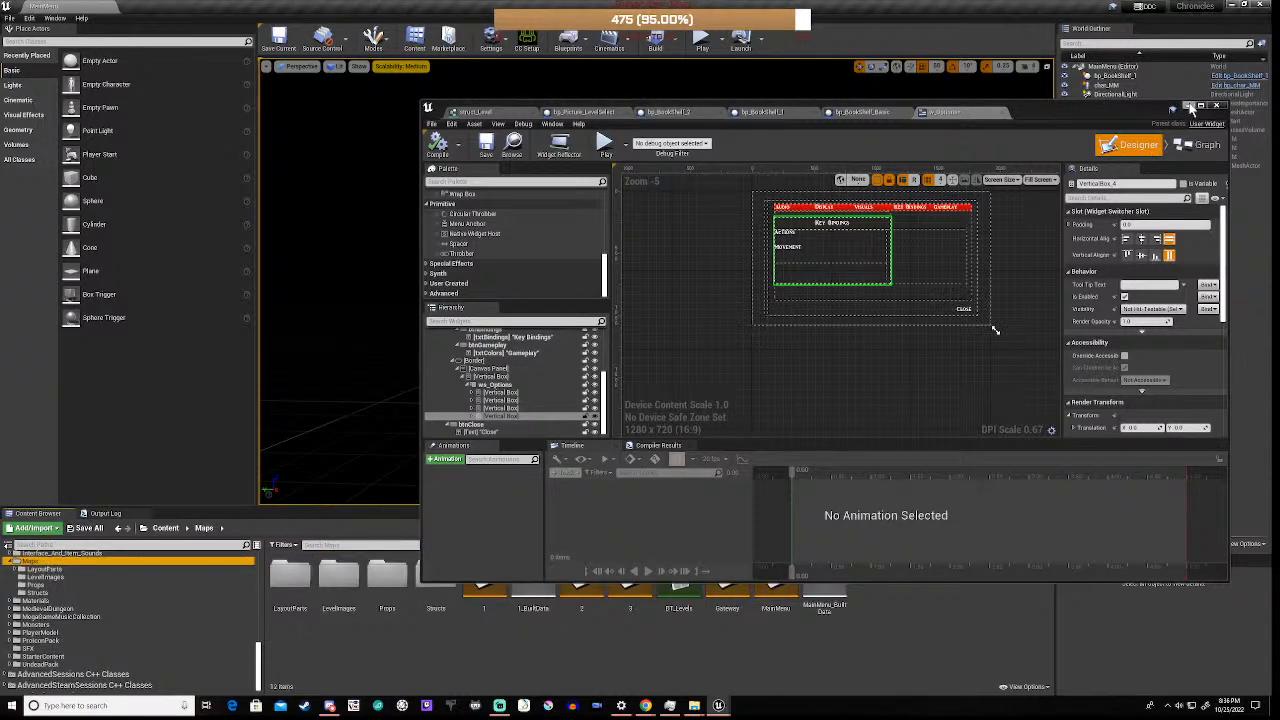
{"action": "left_click", "coordinate": [1190, 107]}
{"action": "left_click", "coordinate": [740, 588]}
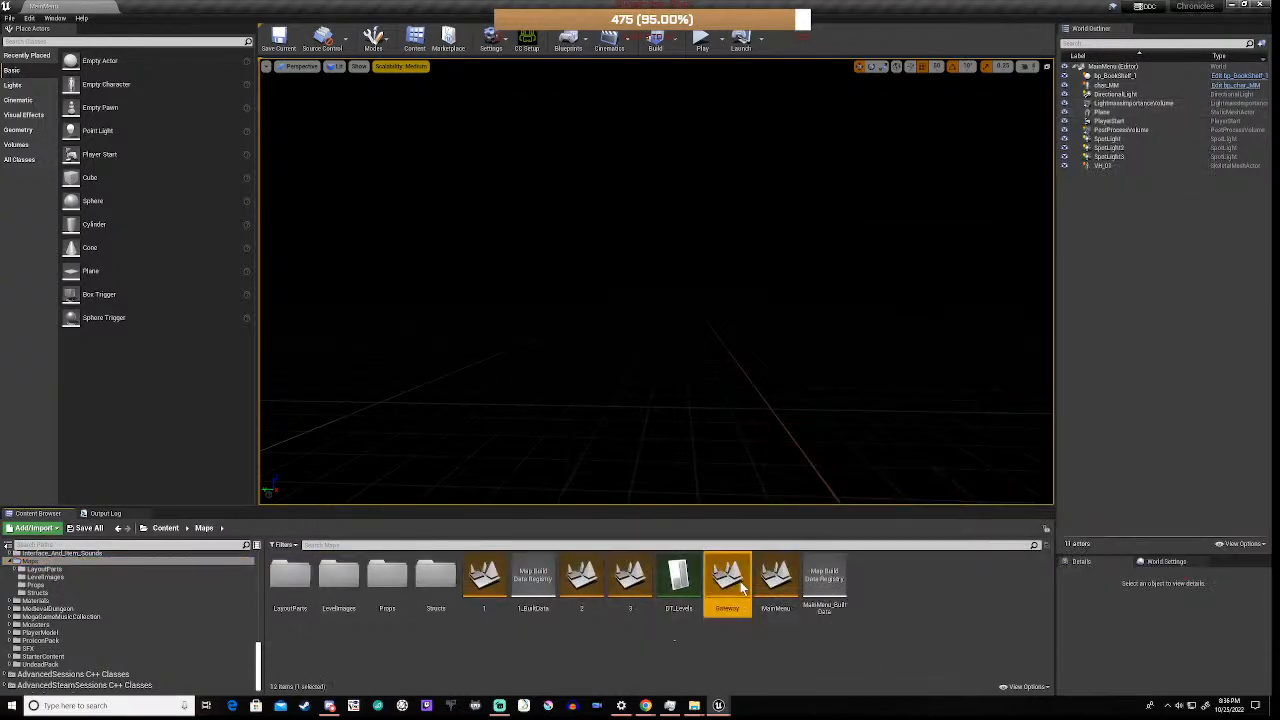
{"action": "double_click", "coordinate": [740, 588]}
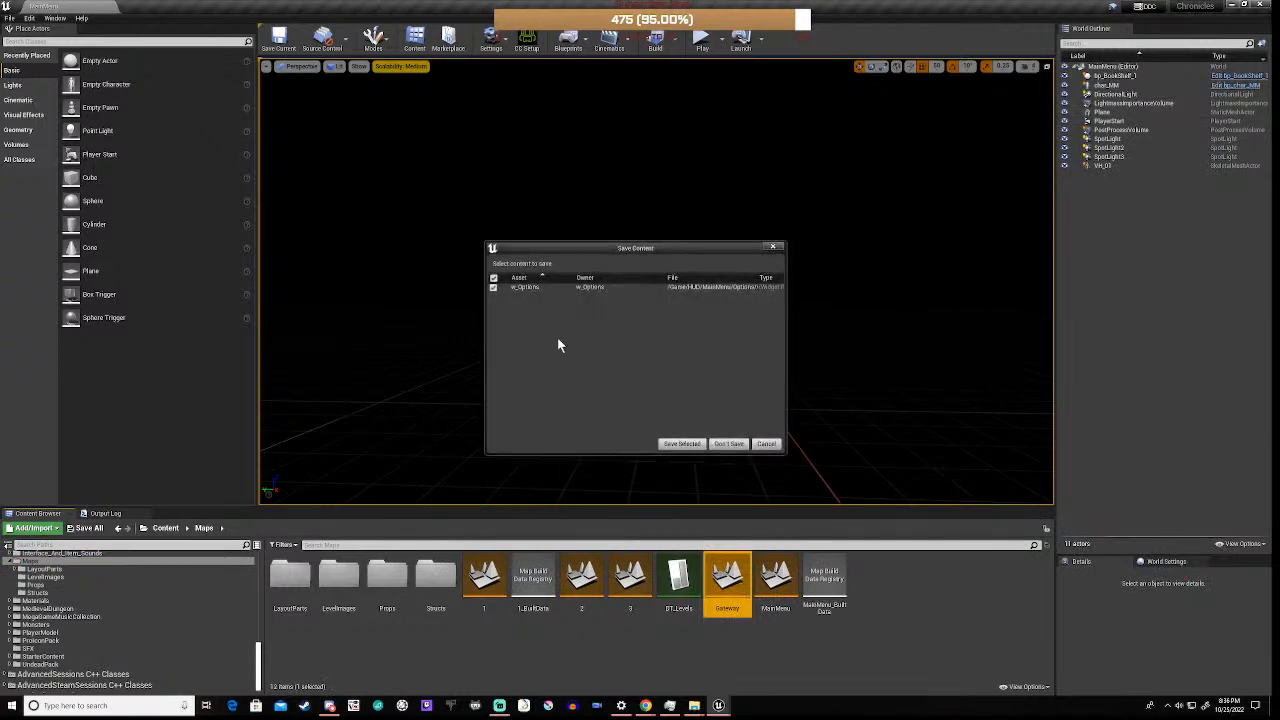
{"action": "left_click", "coordinate": [688, 446]}
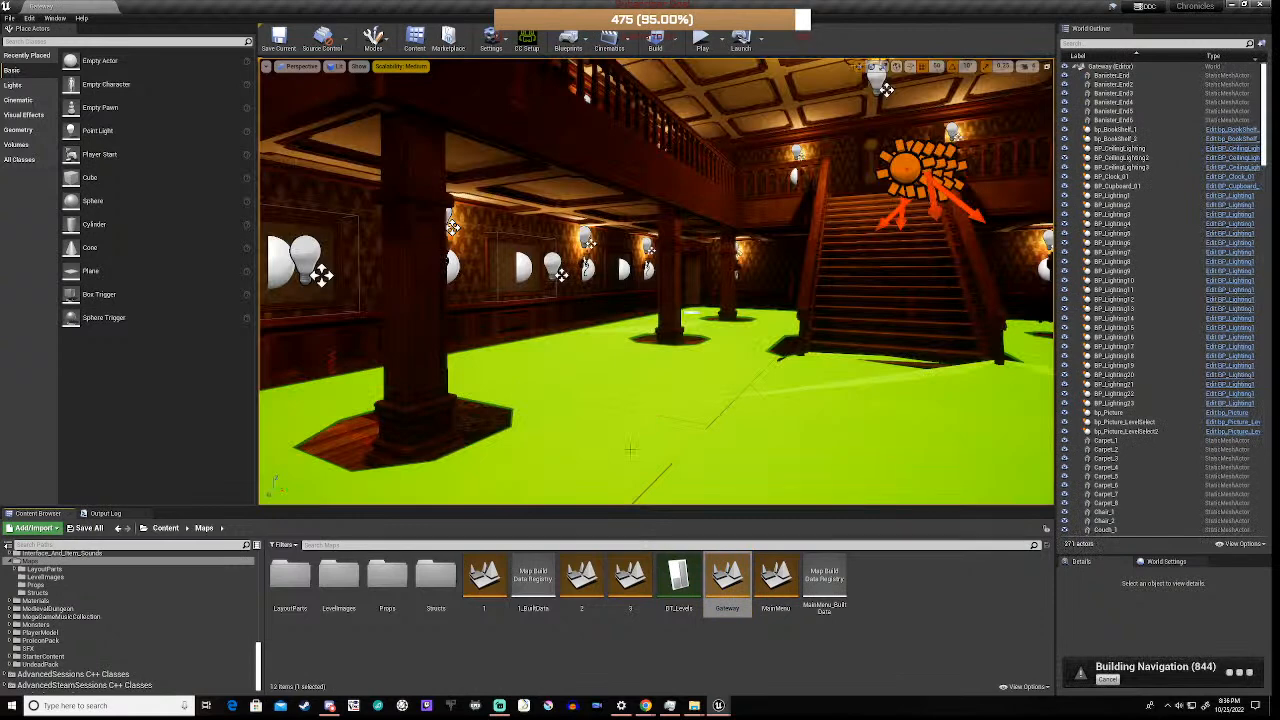
- Check the lighting build options and examine the hall's lighting around the staircase, fireplace, carpets and sofa
{"action": "left_click", "coordinate": [728, 424]}
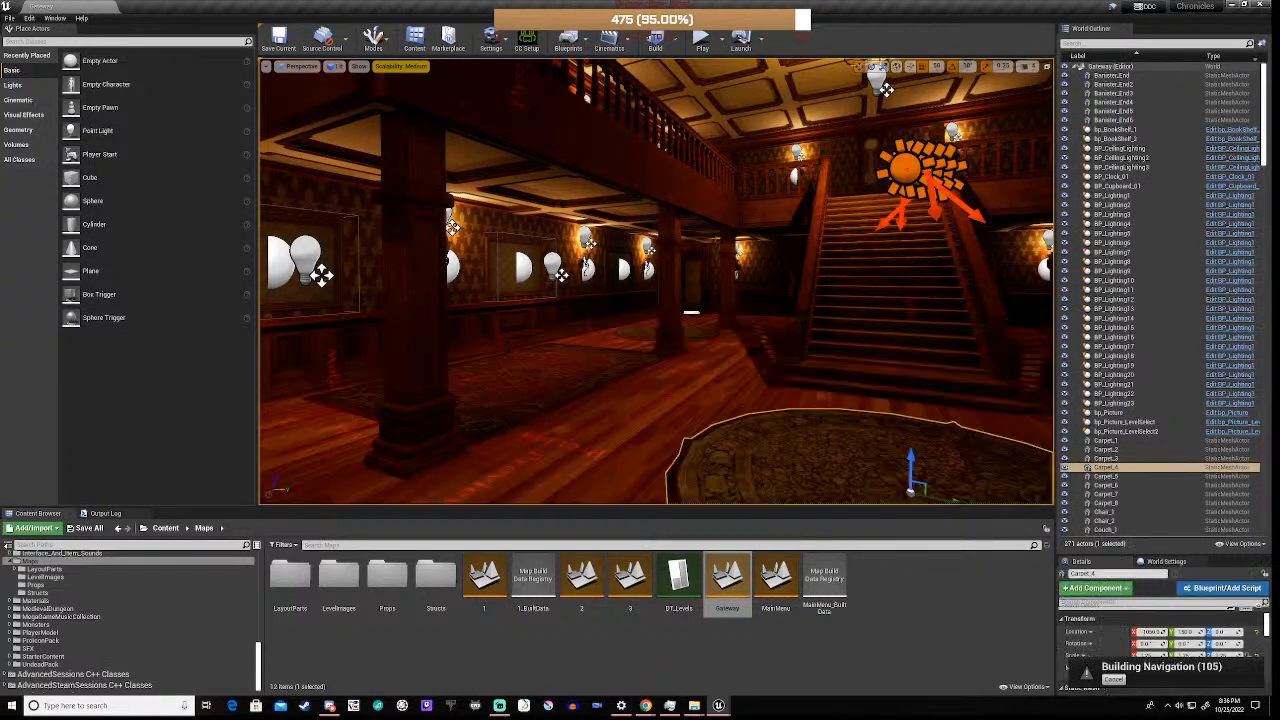
{"action": "left_click", "coordinate": [676, 42]}
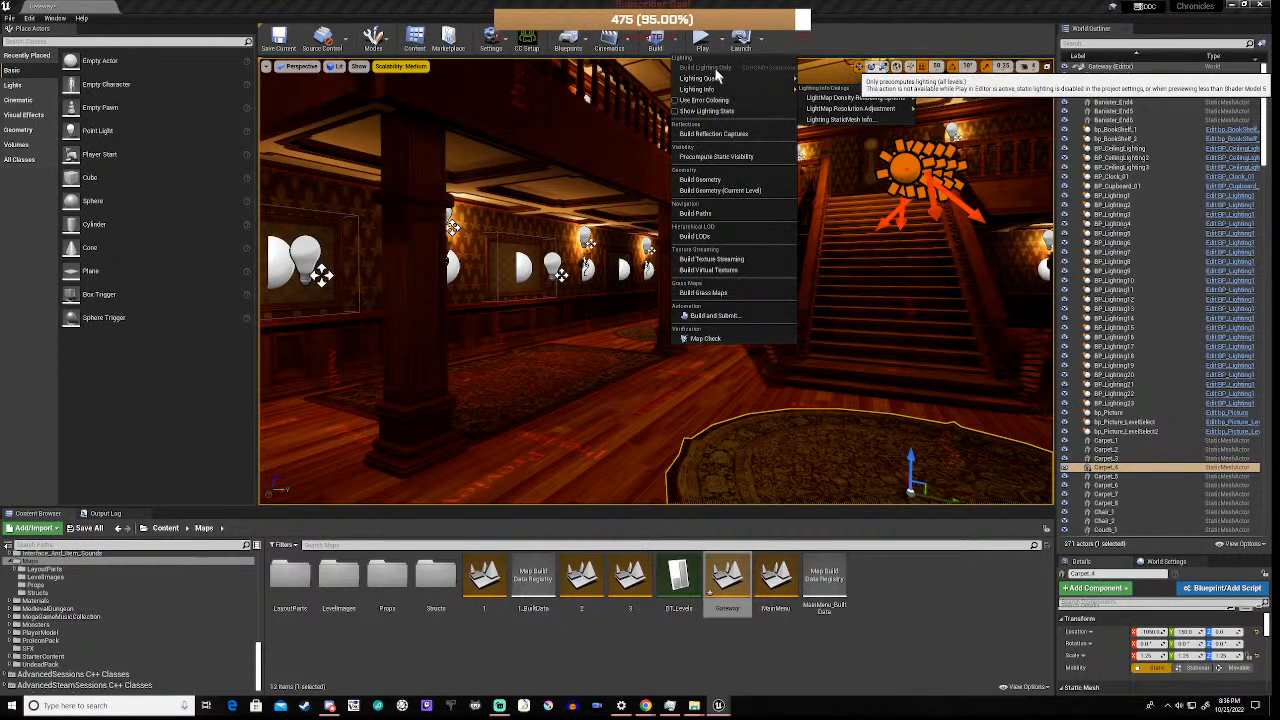
{"action": "right_click_drag", "start_coordinate": [612, 190], "coordinate": [890, 204]}
{"action": "right_click_drag", "start_coordinate": [612, 190], "coordinate": [500, 202]}
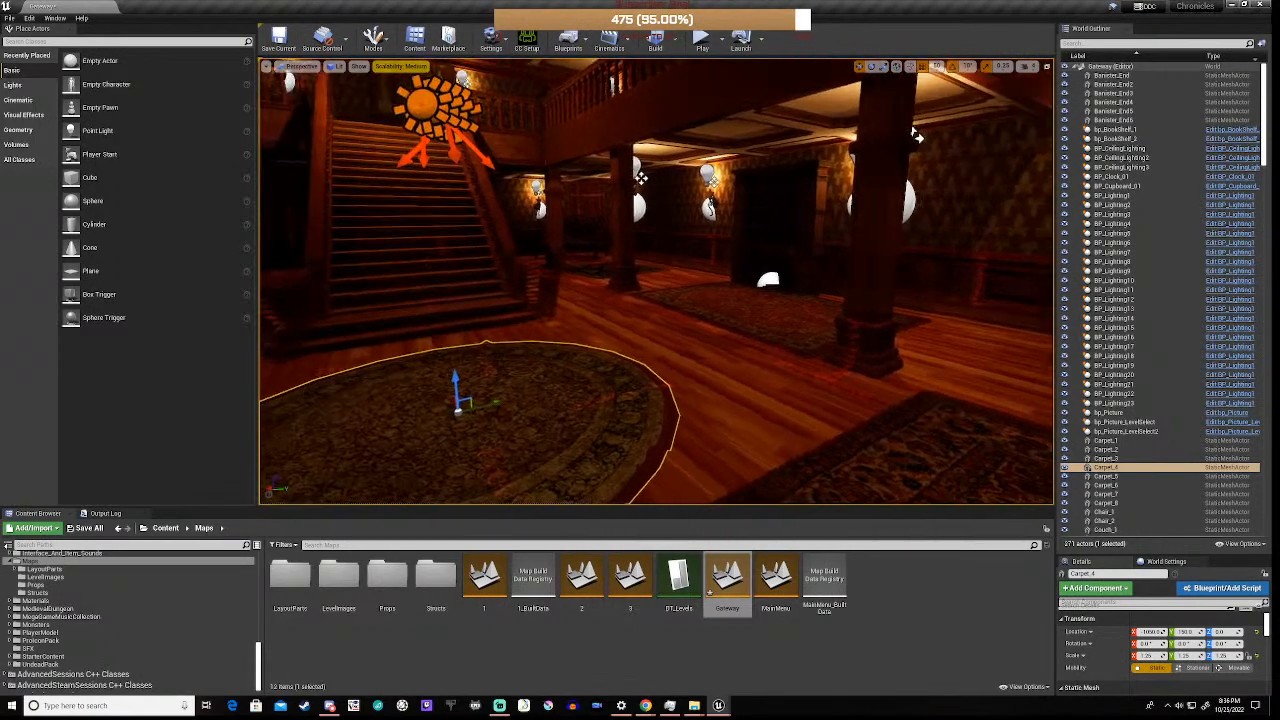
{"action": "right_click_drag", "start_coordinate": [656, 250], "coordinate": [330, 252]}
{"action": "right_click_drag", "start_coordinate": [500, 252], "coordinate": [730, 254]}
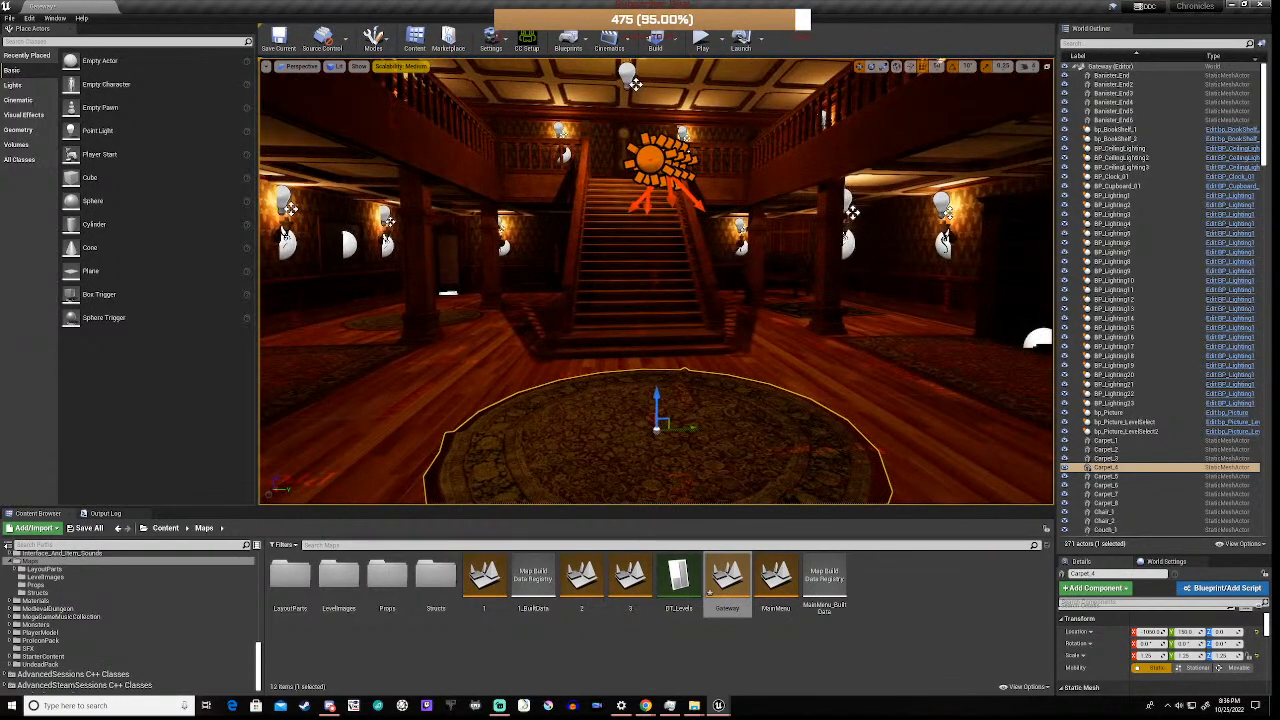
{"action": "right_click_drag", "start_coordinate": [640, 256], "coordinate": [880, 256]}
{"action": "right_click_drag", "start_coordinate": [800, 256], "coordinate": [575, 258]}
{"action": "right_click_drag", "start_coordinate": [656, 282], "coordinate": [780, 271]}
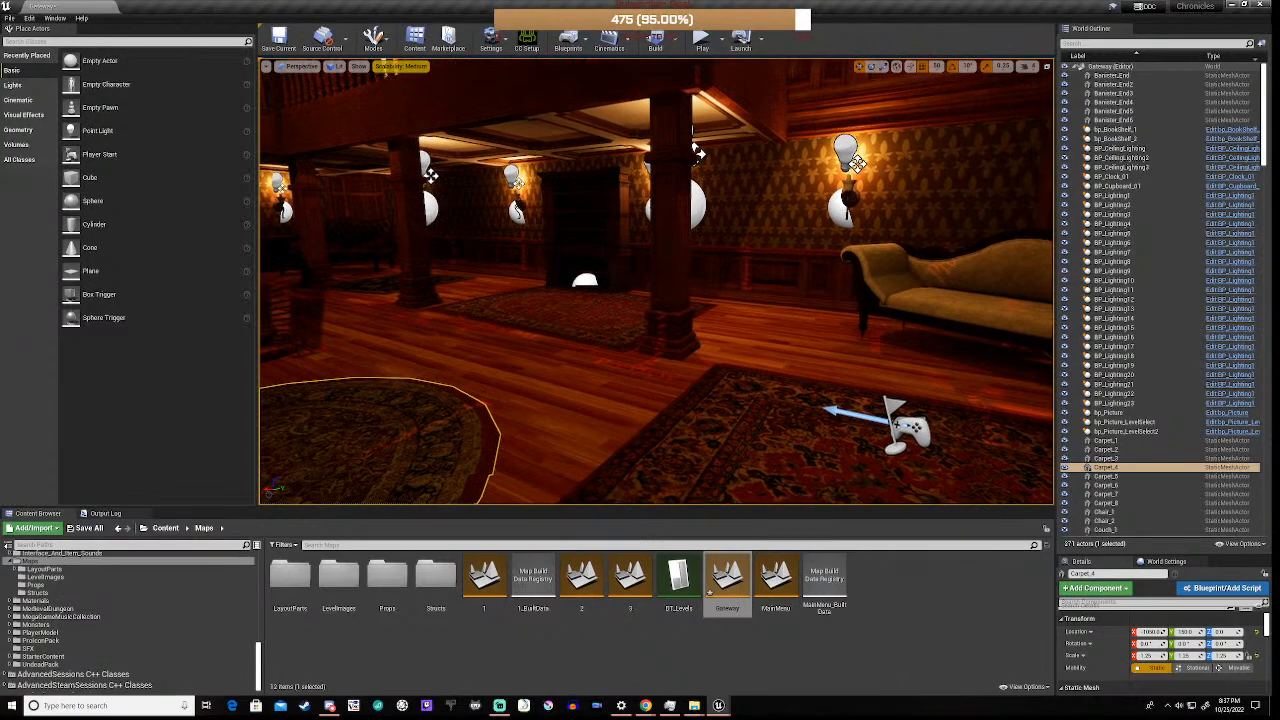
{"action": "key", "text": "w"}
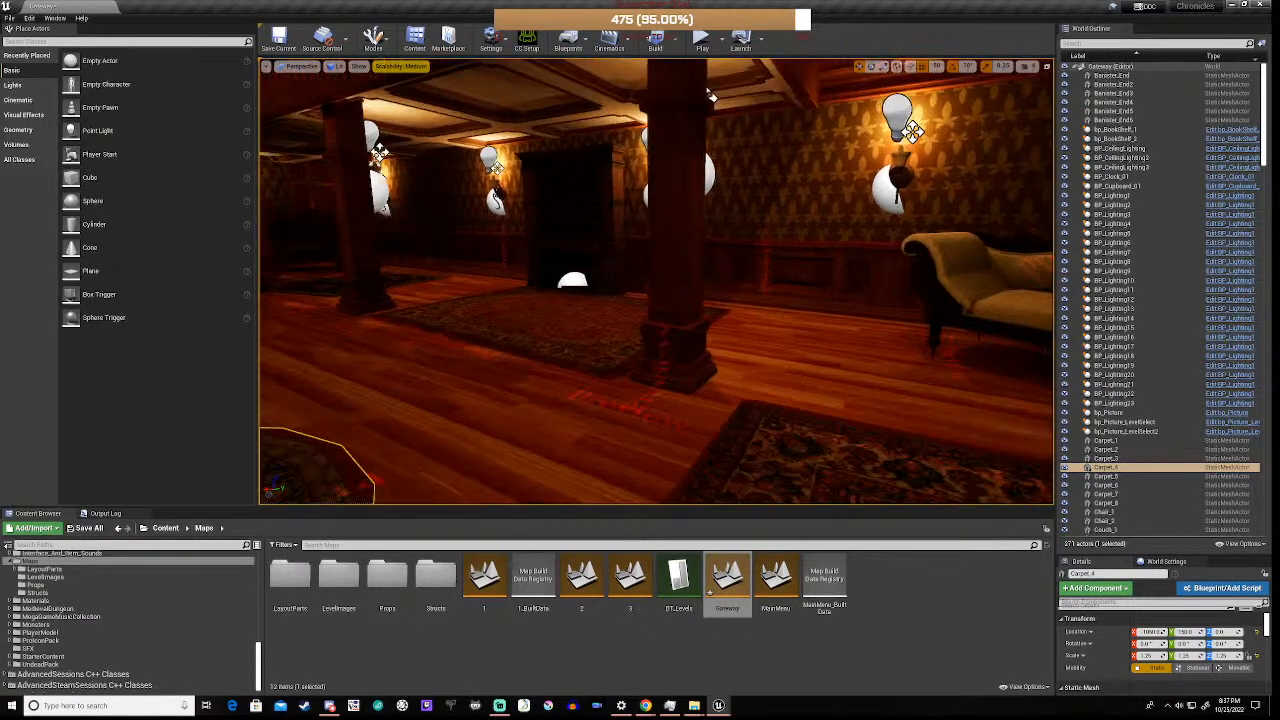
{"action": "key", "text": "s"}
{"action": "key", "text": "s"}
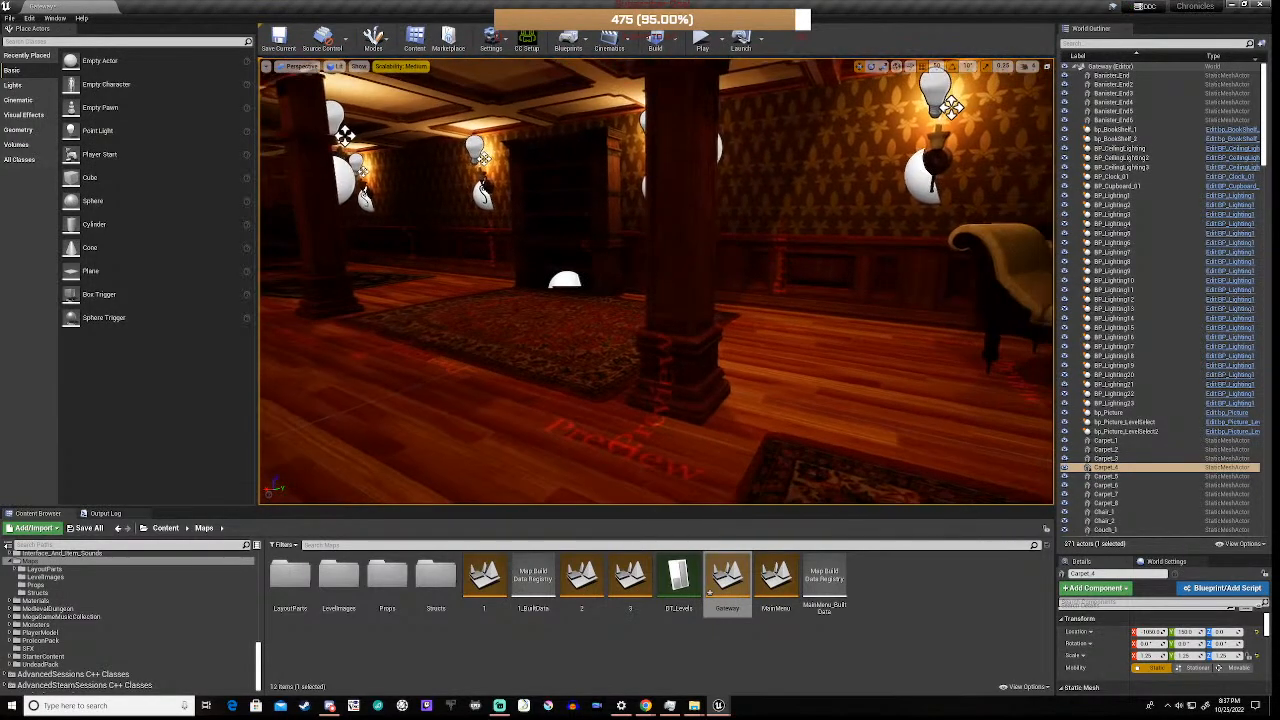
{"action": "right_click_drag", "start_coordinate": [780, 271], "coordinate": [916, 292]}
{"action": "key", "text": "d"}
{"action": "key", "text": "f"}
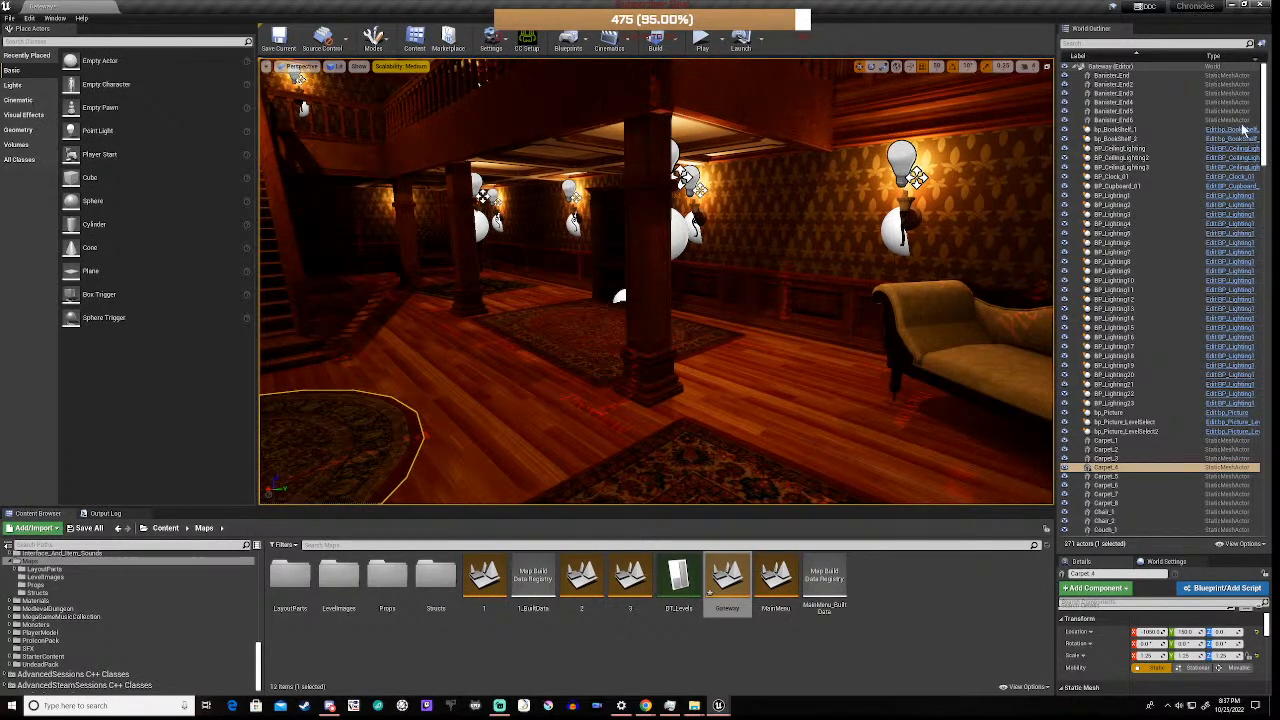
- Filter the level's actors by "dire" and delete all four directional lights
{"action": "left_click", "coordinate": [1264, 104]}
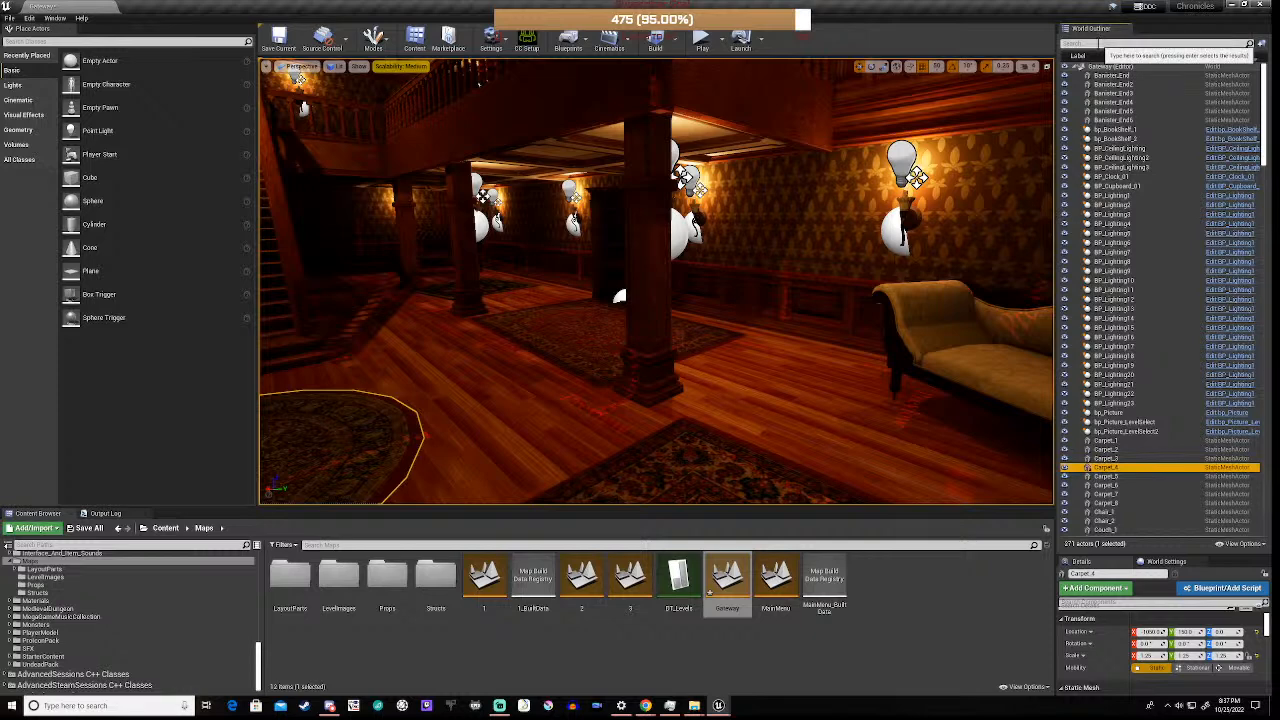
{"action": "left_click", "coordinate": [1098, 43]}
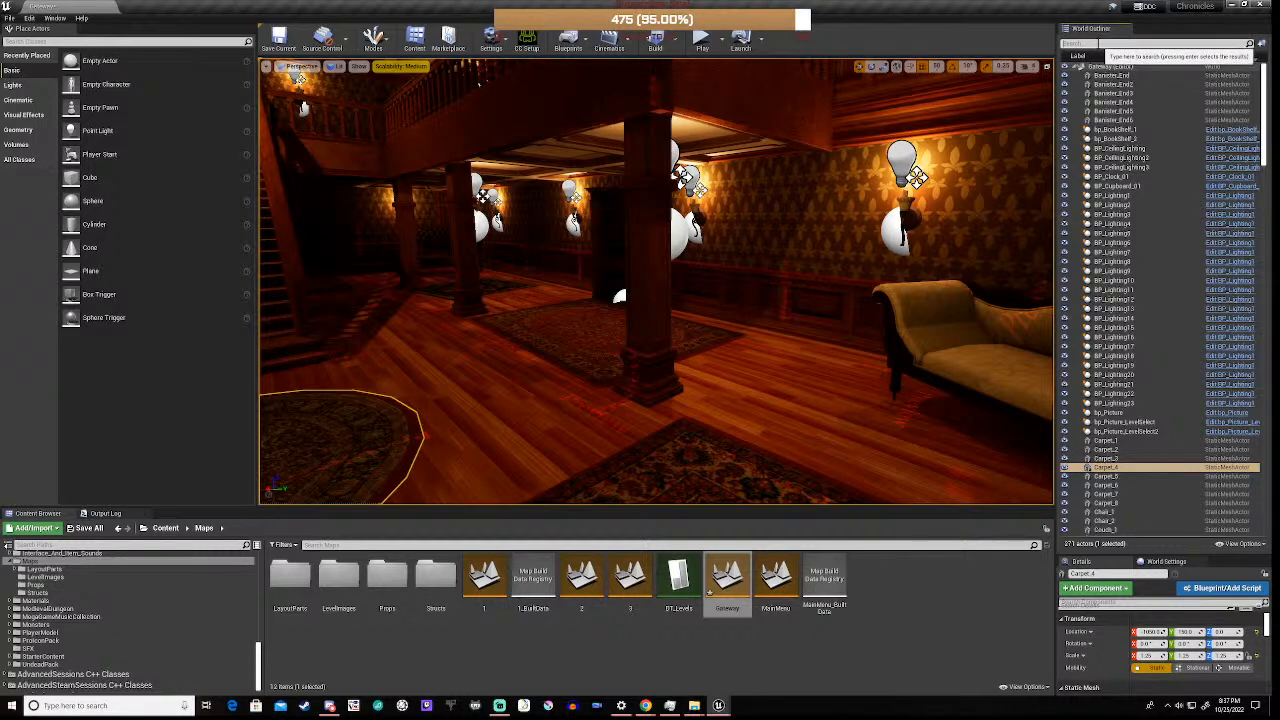
{"action": "type", "text": "dire"}
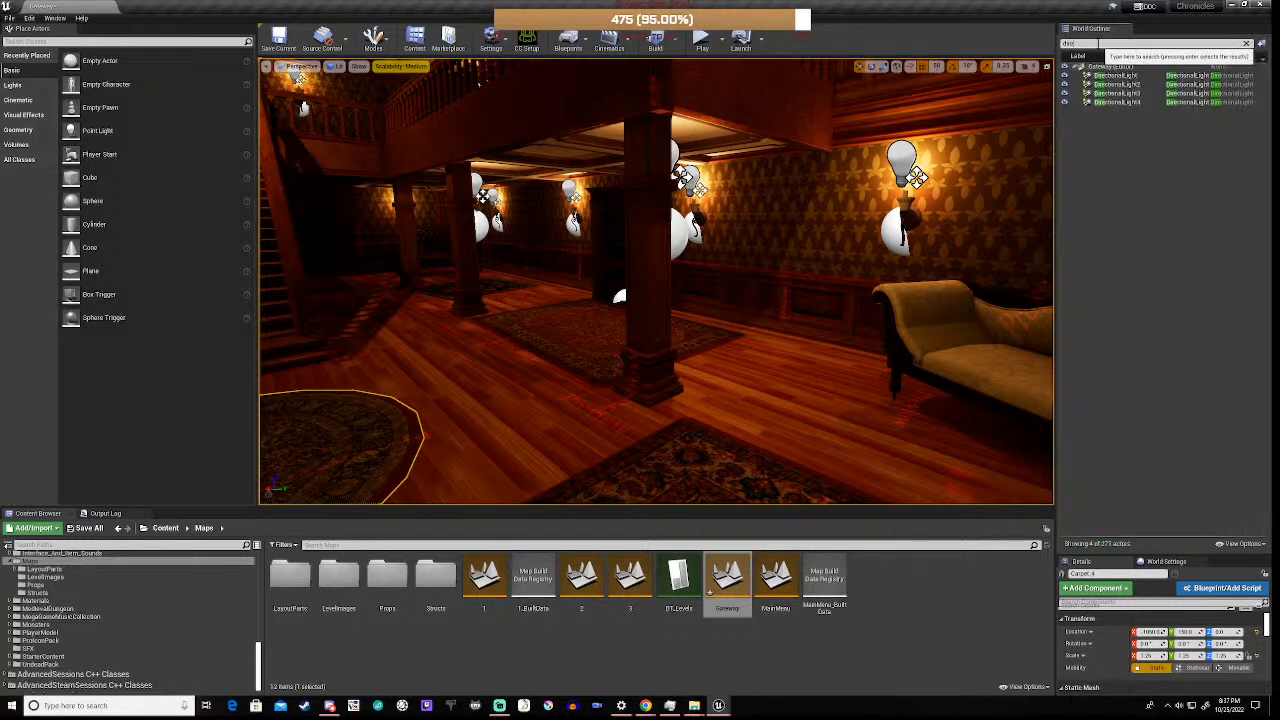
{"action": "left_click", "coordinate": [1116, 76]}
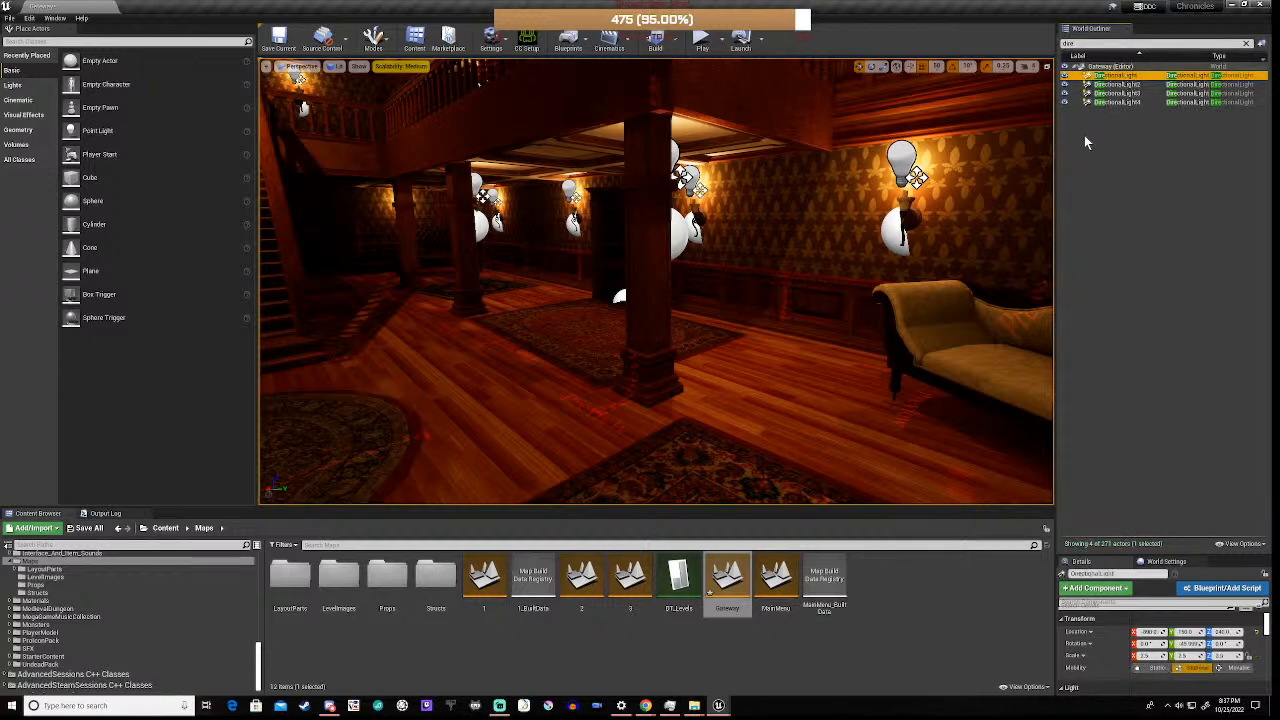
{"action": "left_click", "coordinate": [1116, 102], "text": "shift"}
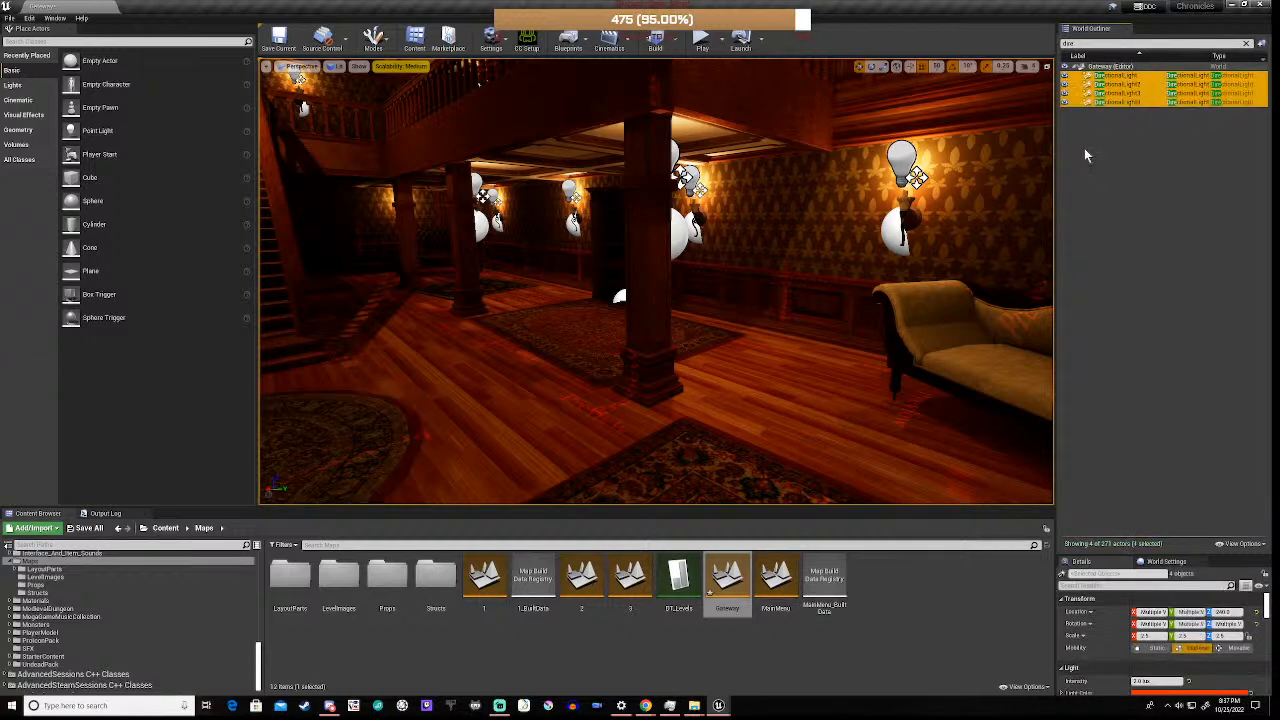
{"action": "right_click_drag", "start_coordinate": [984, 218], "coordinate": [820, 205]}
{"action": "key", "text": "Delete"}
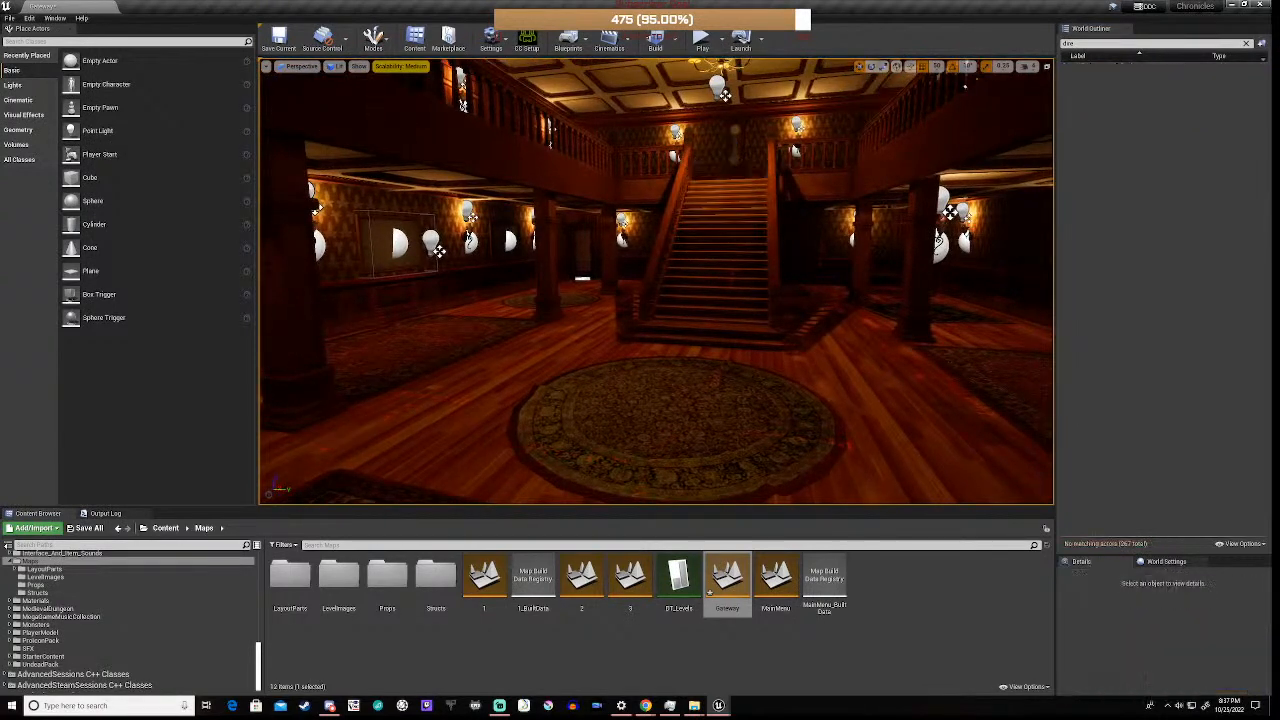
- Inspect the level without directional lights, inside and outside the hall, and filter its actors by "light"
{"action": "right_click_drag", "start_coordinate": [656, 280], "coordinate": [800, 284]}
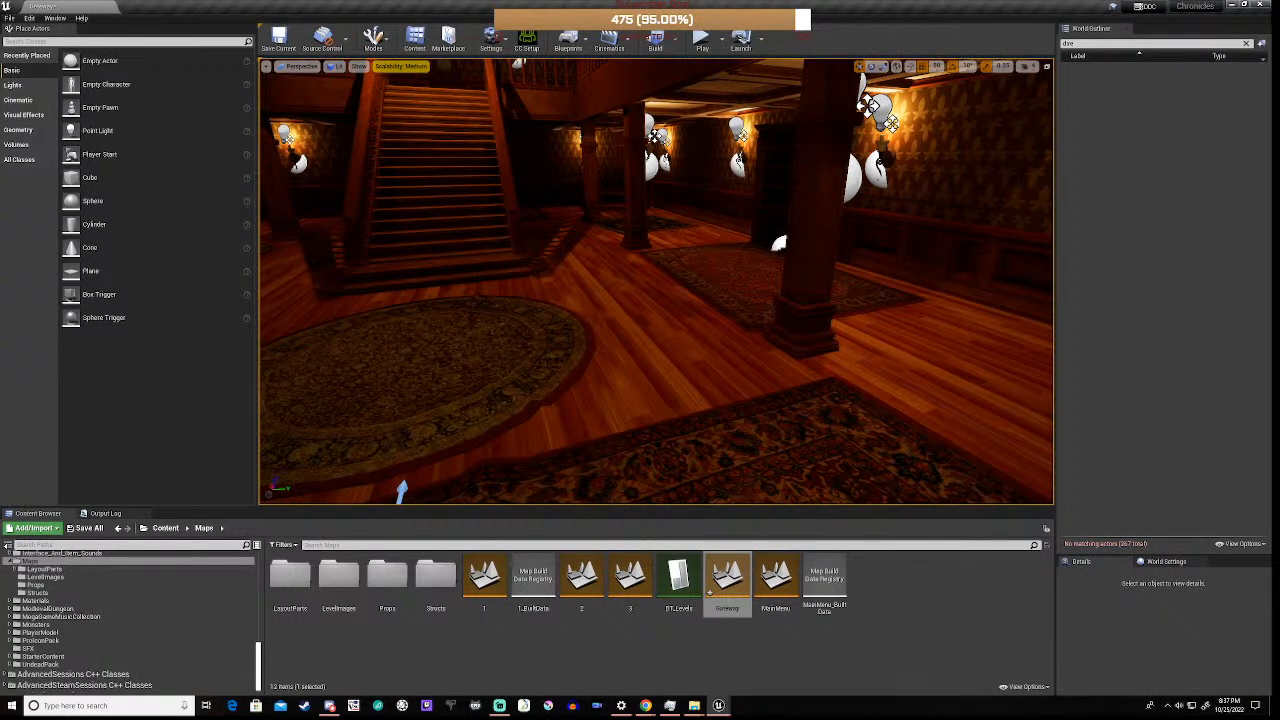
{"action": "key", "text": "s"}
{"action": "right_click_drag", "start_coordinate": [656, 280], "coordinate": [571, 212]}
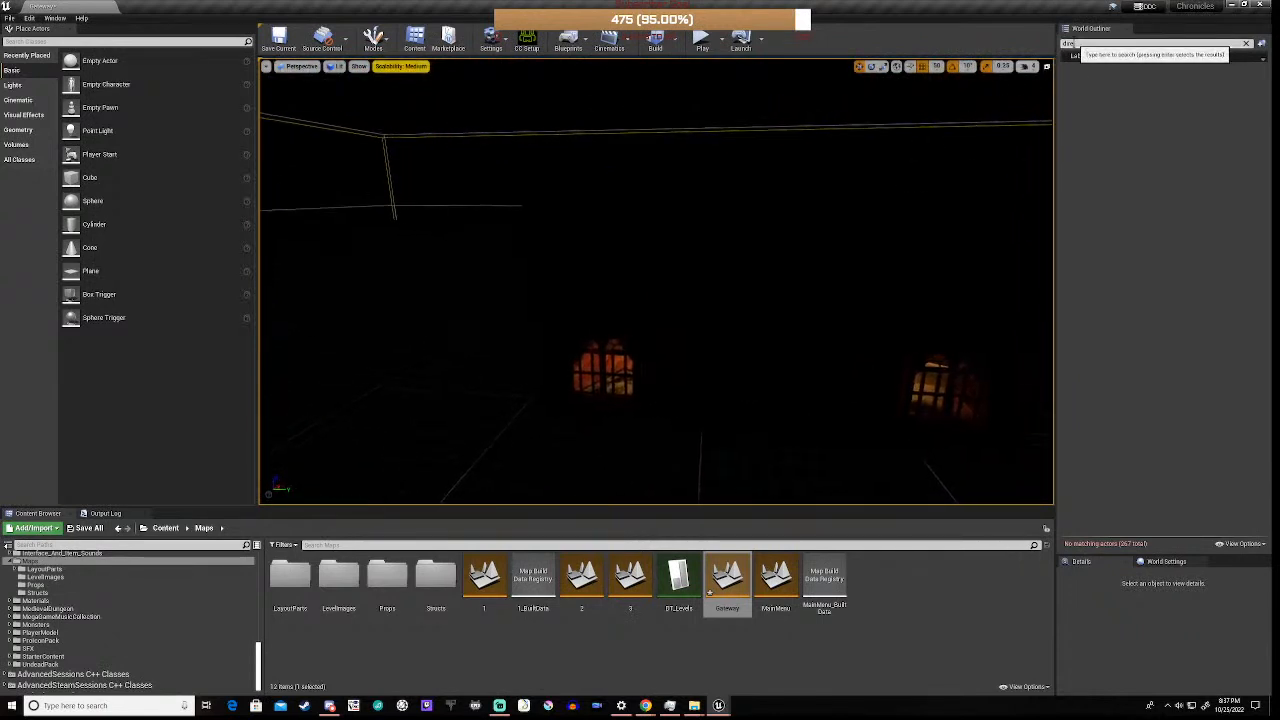
{"action": "left_click", "coordinate": [1072, 43]}
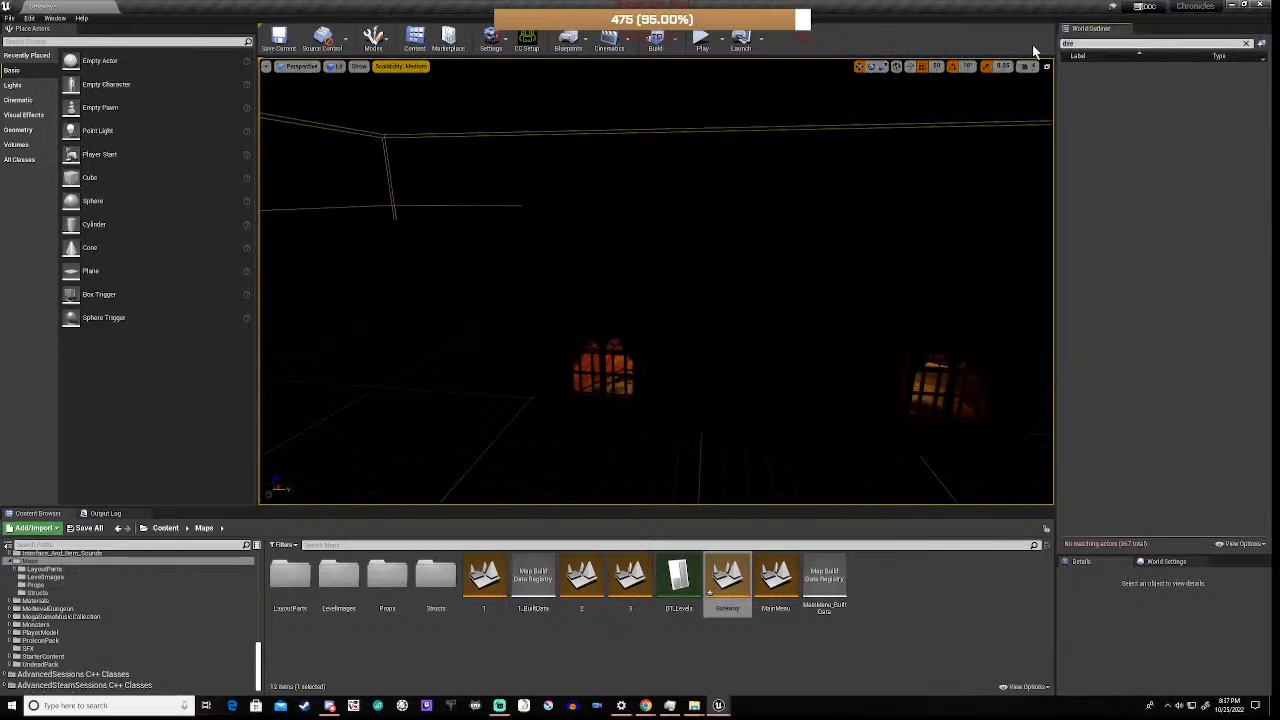
{"action": "key", "text": "BackSpace"}
{"action": "key", "text": "BackSpace"}
{"action": "key", "text": "BackSpace"}
{"action": "key", "text": "BackSpace"}
{"action": "type", "text": "light"}
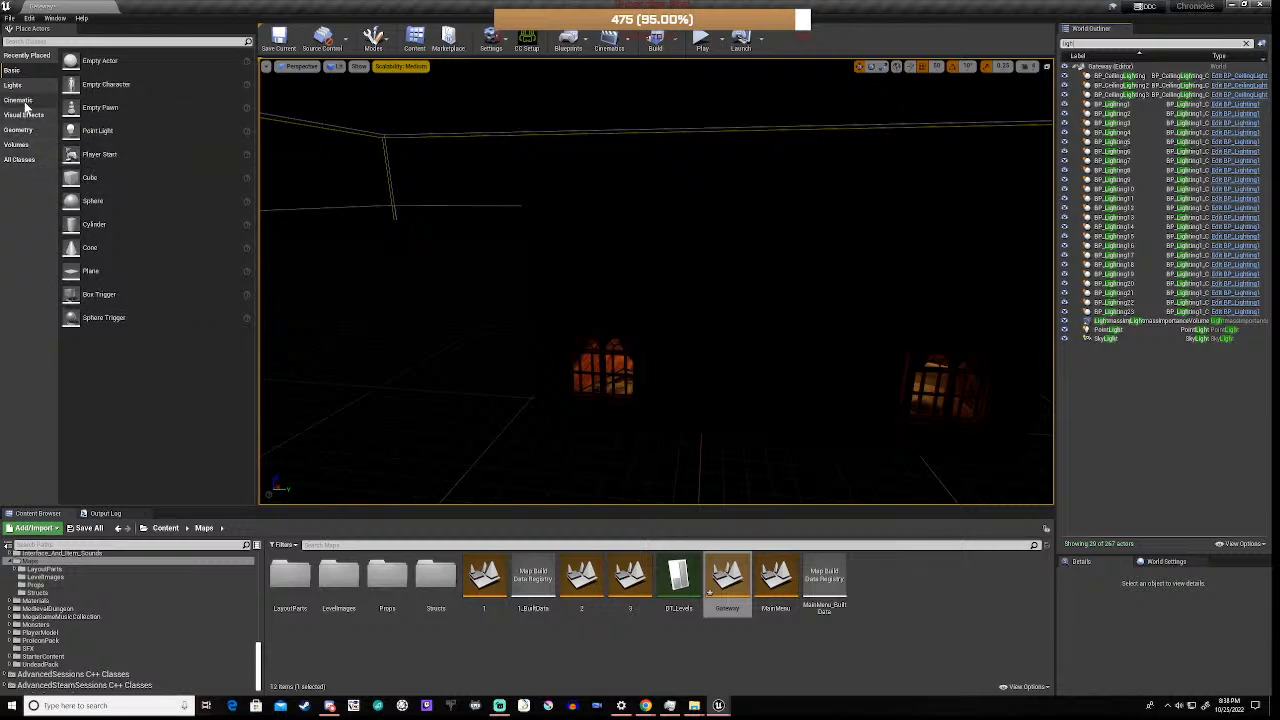
- Try adding a Post Process Volume in the dark area near the two lit windows, clear the actor filter, and delete that volume
{"action": "left_click", "coordinate": [22, 145]}
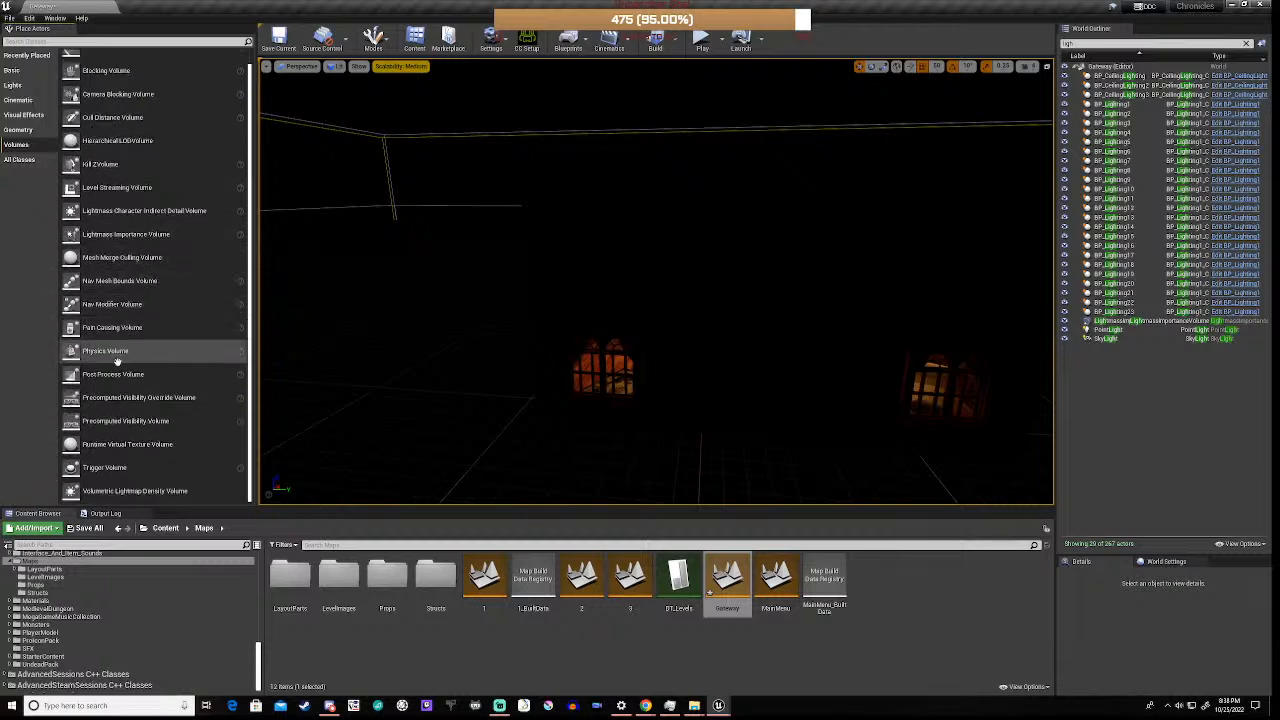
{"action": "left_click_drag", "start_coordinate": [108, 377], "coordinate": [737, 447]}
{"action": "key", "text": "f"}
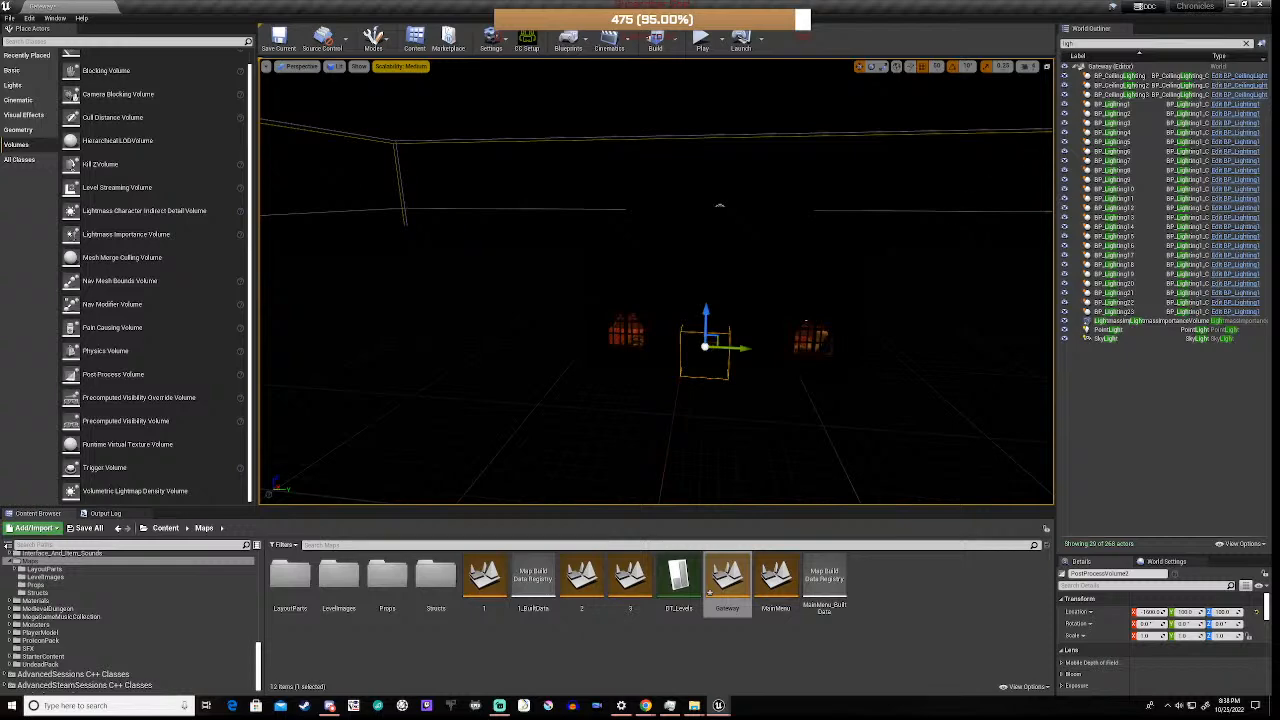
{"action": "left_click", "coordinate": [1069, 43]}
{"action": "key", "text": "BackSpace"}
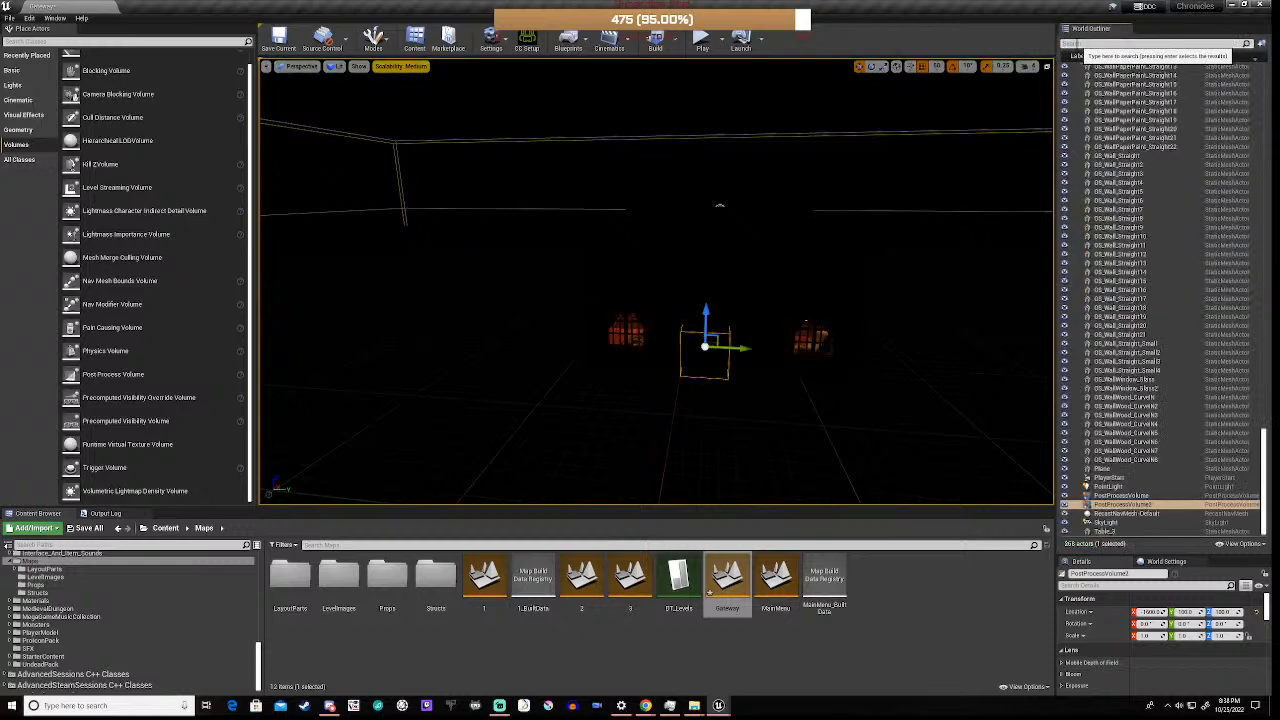
{"action": "left_click", "coordinate": [1113, 508]}
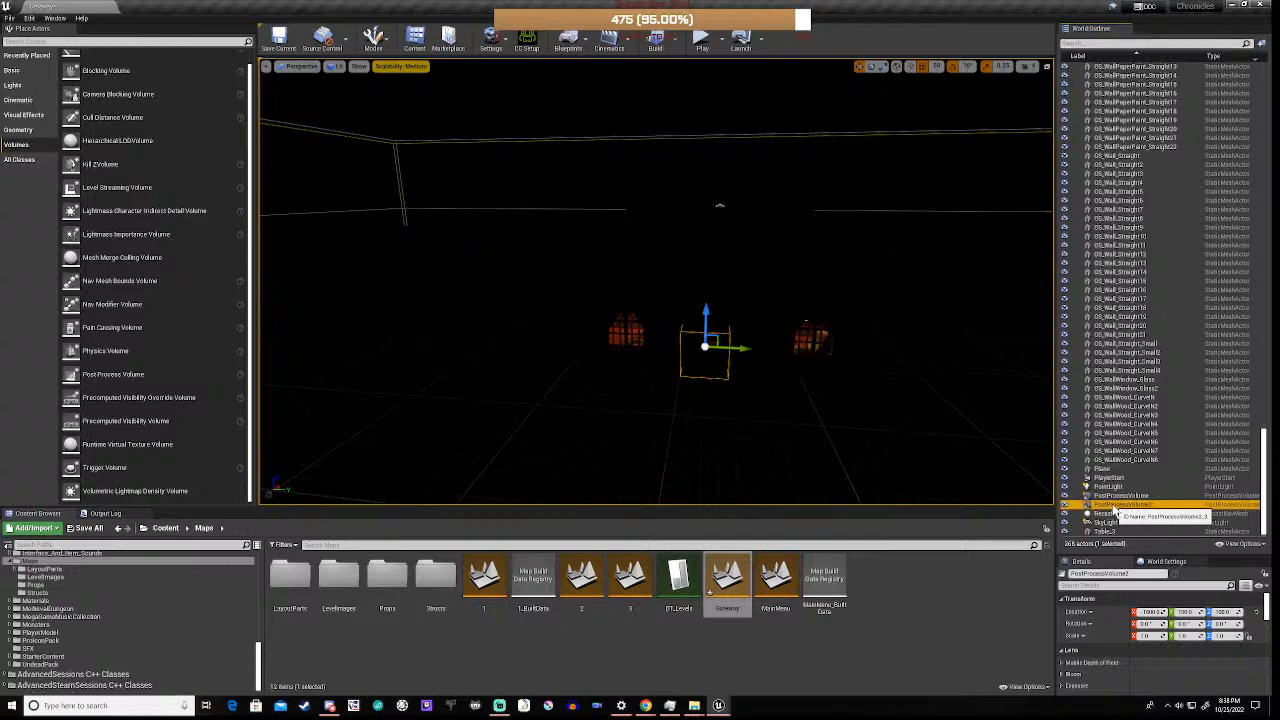
{"action": "key", "text": "Delete"}
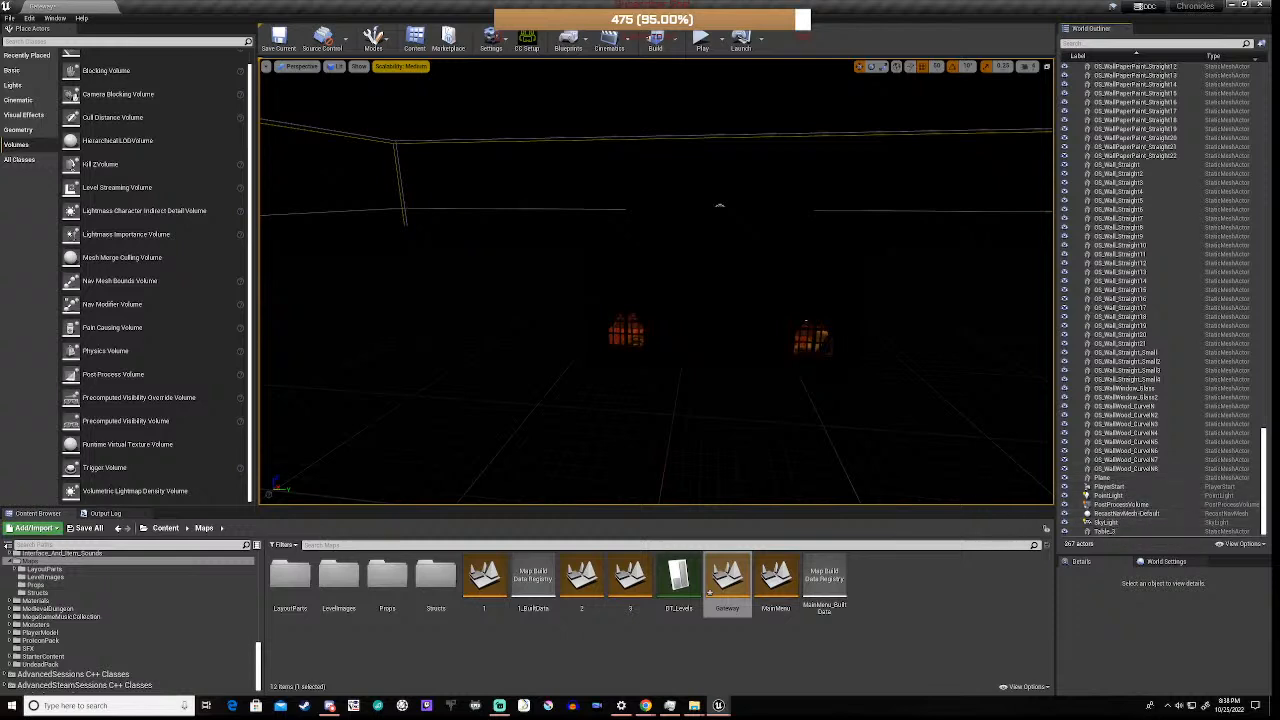
- Select the hall's entrance door and locate its OS_DoorEntrance static mesh in the project content
{"action": "right_click_drag", "start_coordinate": [656, 282], "coordinate": [772, 265]}
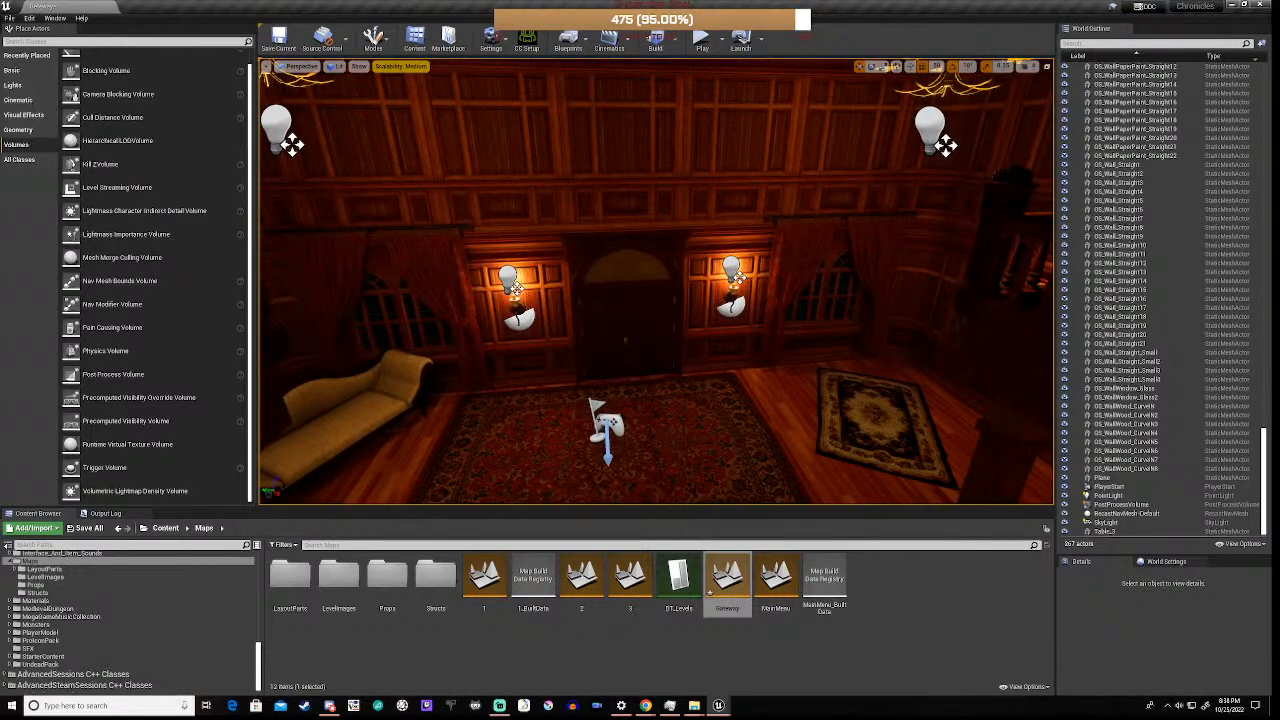
{"action": "left_click", "coordinate": [628, 318]}
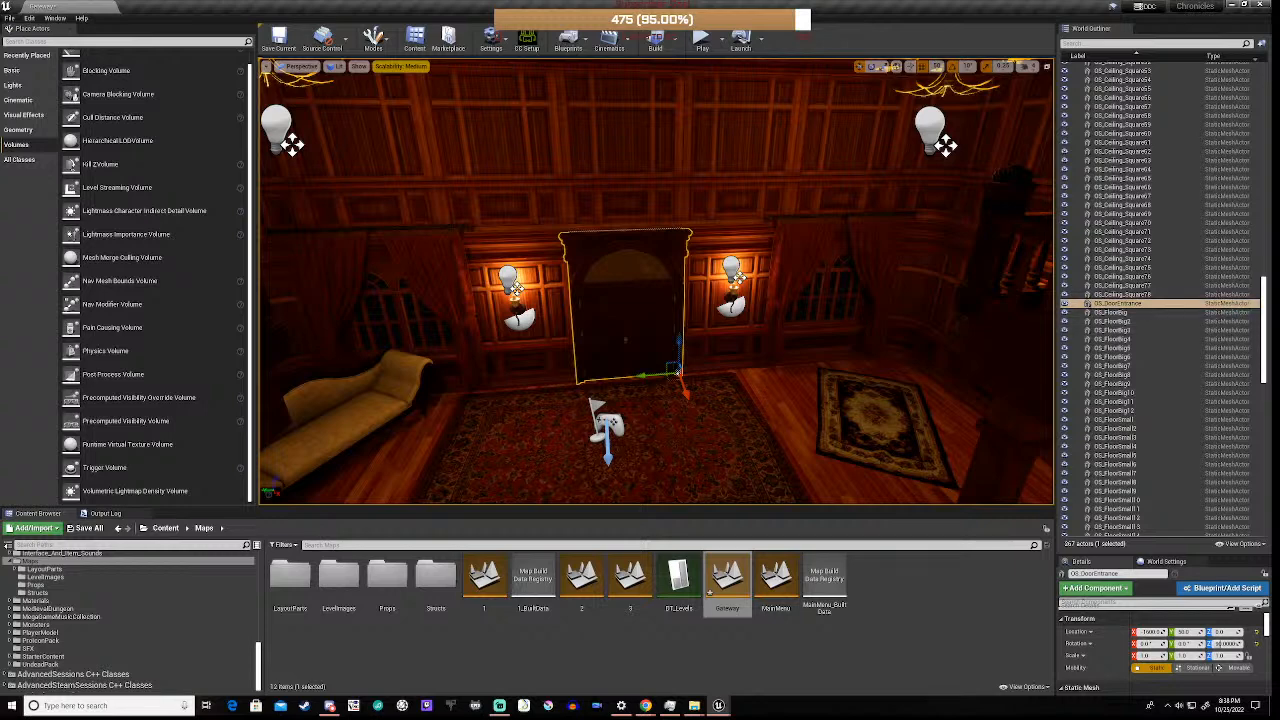
{"action": "right_click", "coordinate": [1215, 304]}
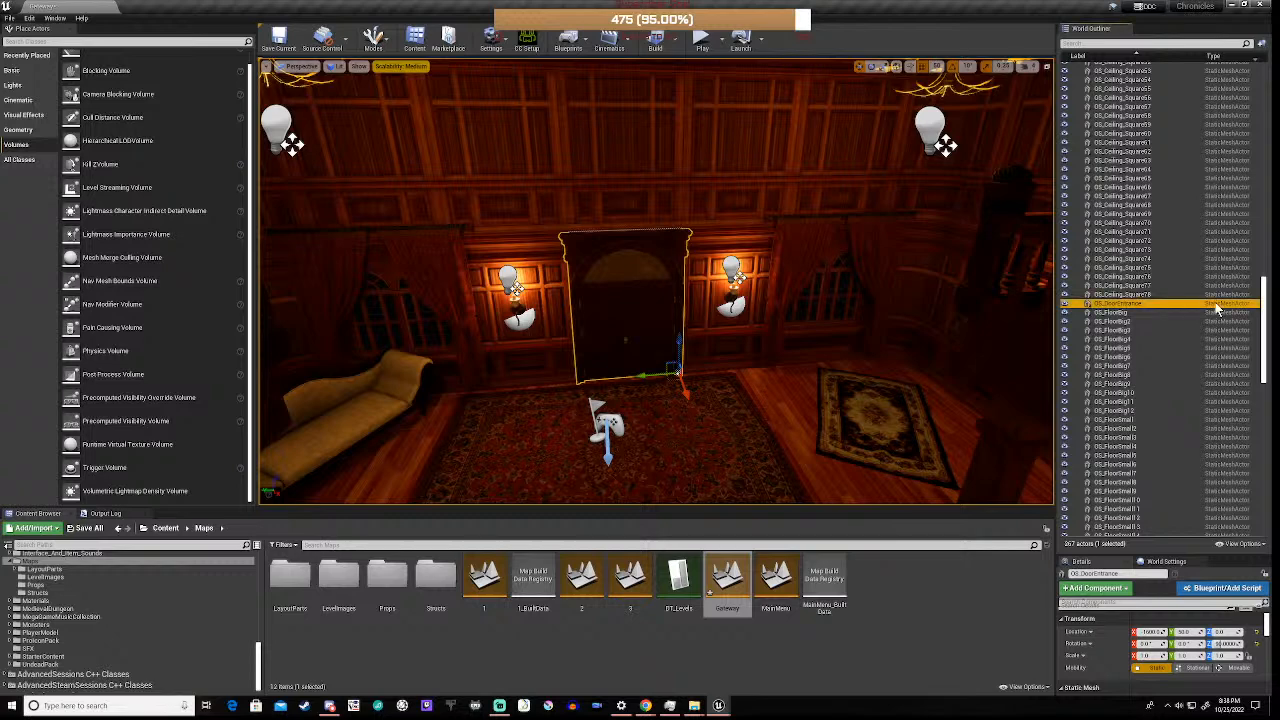
{"action": "left_click", "coordinate": [1158, 318]}
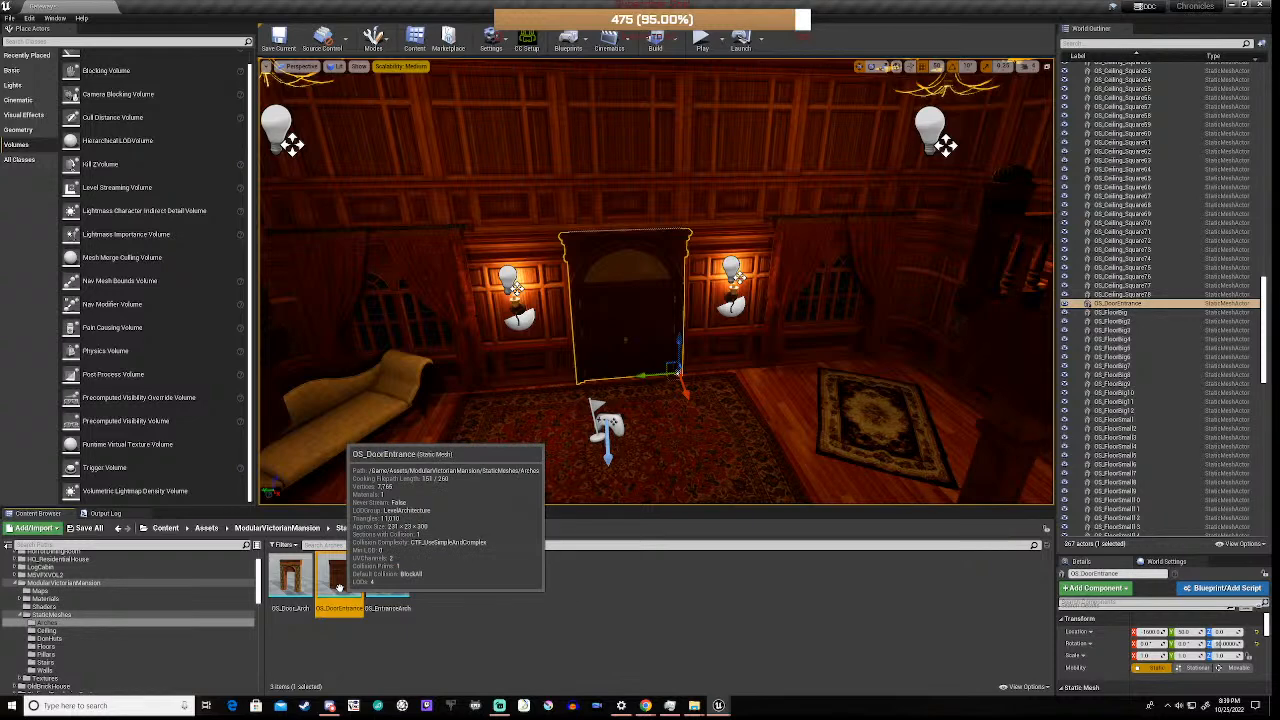
- Create an Actor Blueprint class named bp_Entrance in the Arches folder
{"action": "right_click", "coordinate": [463, 614]}
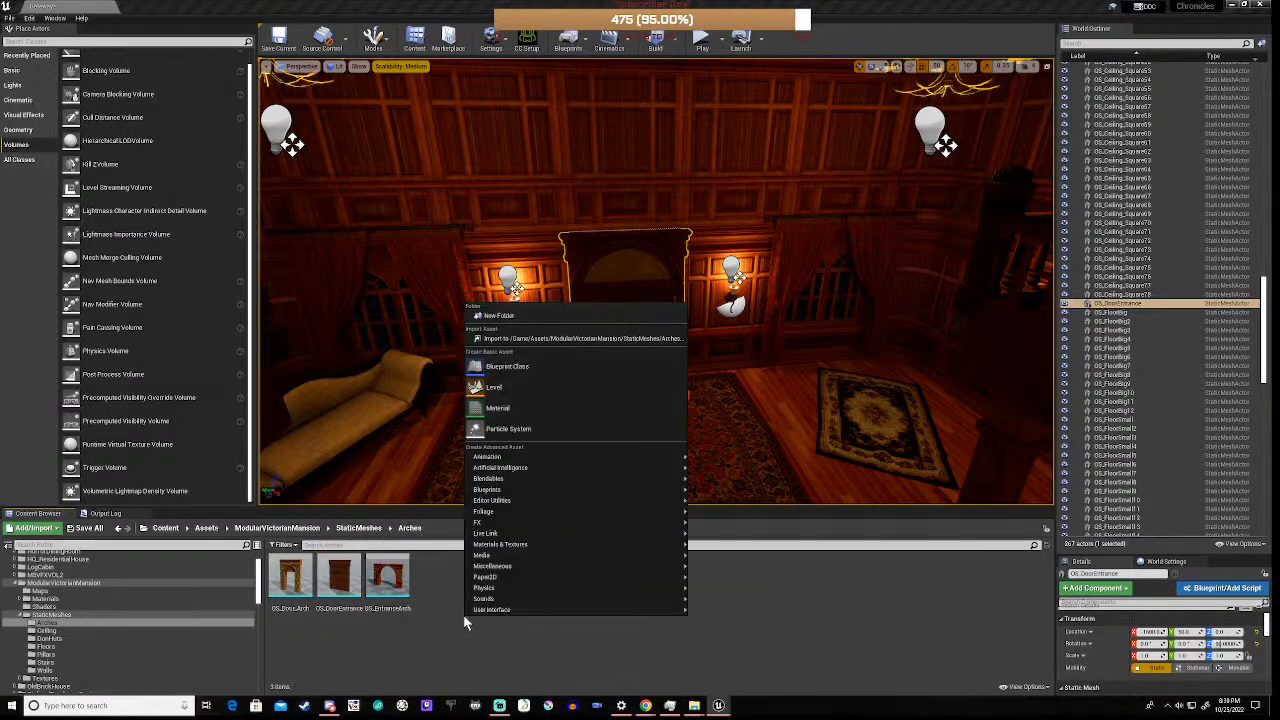
{"action": "left_click", "coordinate": [538, 368]}
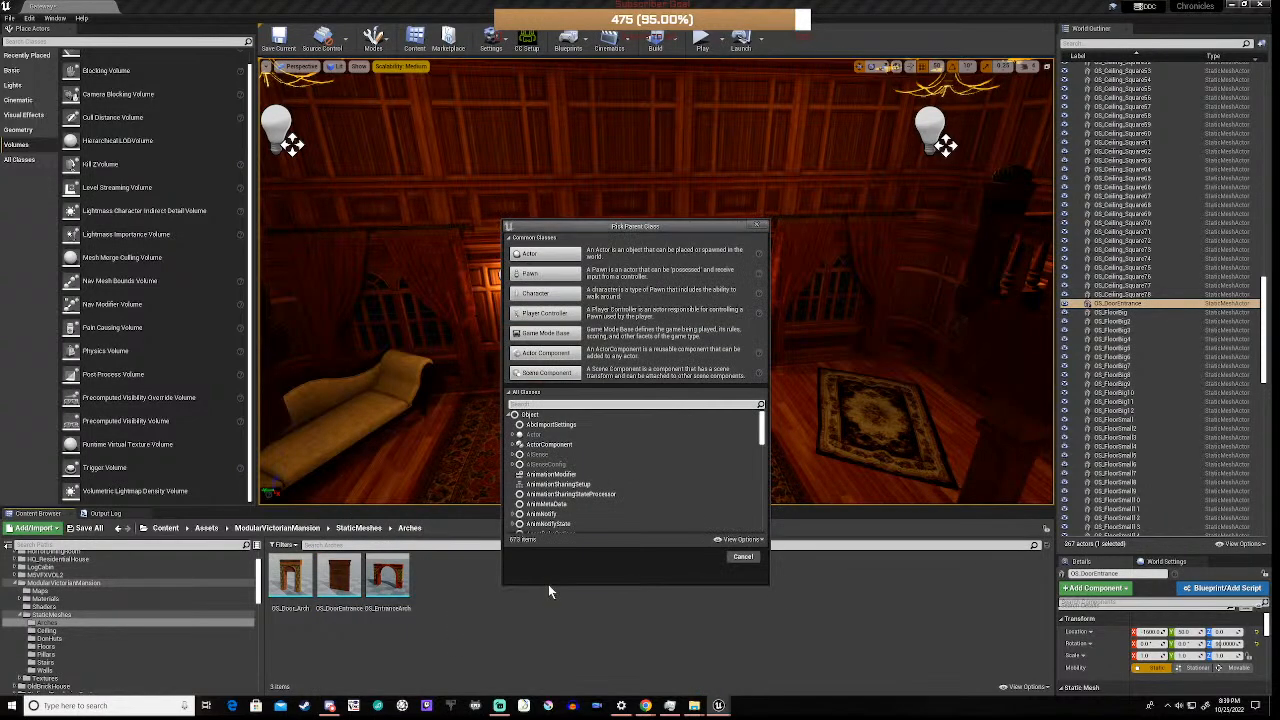
{"action": "left_click", "coordinate": [550, 258]}
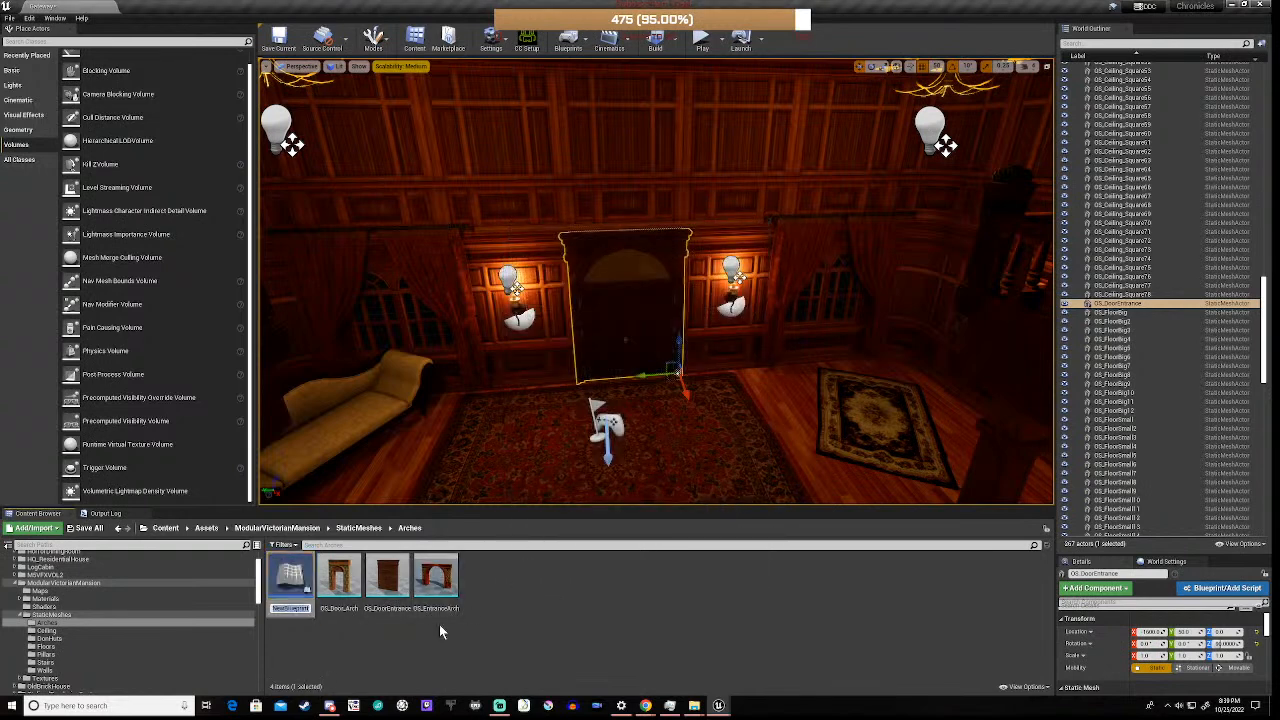
{"action": "type", "text": "bp"}
{"action": "type", "text": "_"}
{"action": "type", "text": "L"}
{"action": "type", "text": "ntranc"}
{"action": "type", "text": "e"}
{"action": "key", "text": "Return"}
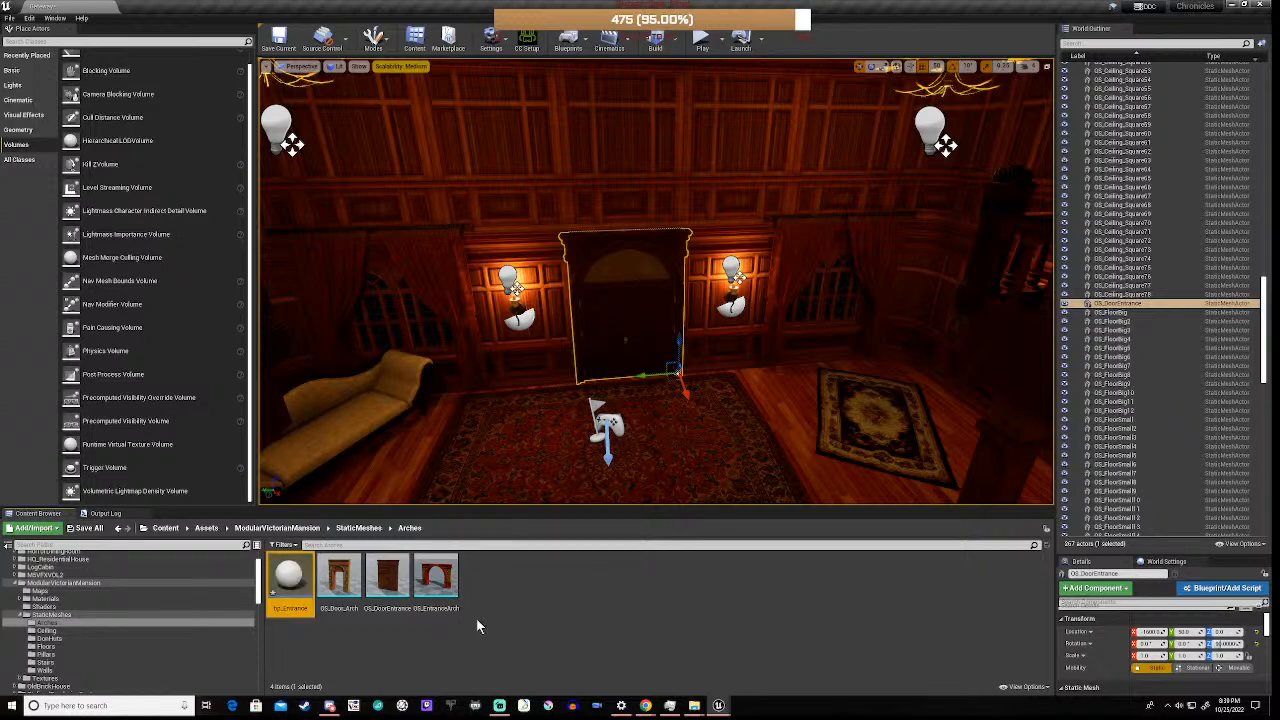
{"action": "left_click", "coordinate": [485, 625]}
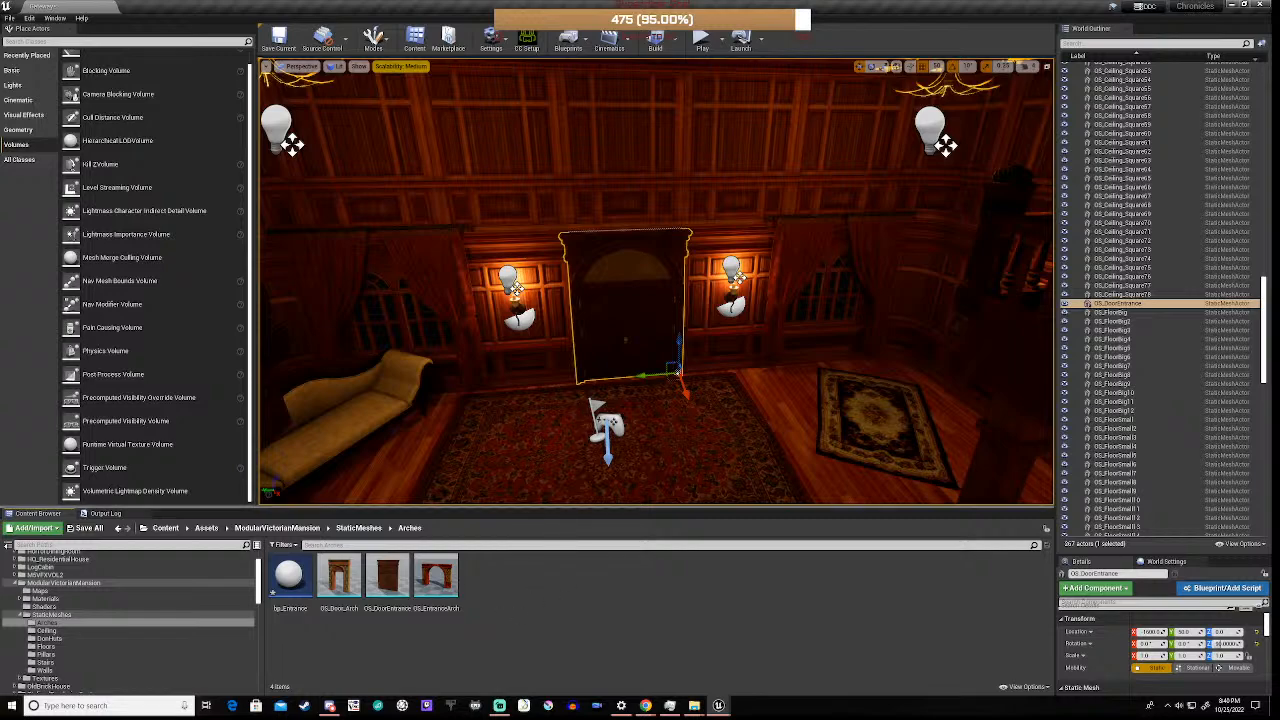
- Compare bp_Picture's location with bp_Picture_LevelSelect2 along the wall and set bp_Picture's Y location to -440
{"action": "right_click_drag", "start_coordinate": [656, 281], "coordinate": [1048, 178]}
{"action": "key", "text": "w"}
{"action": "key", "text": "w"}
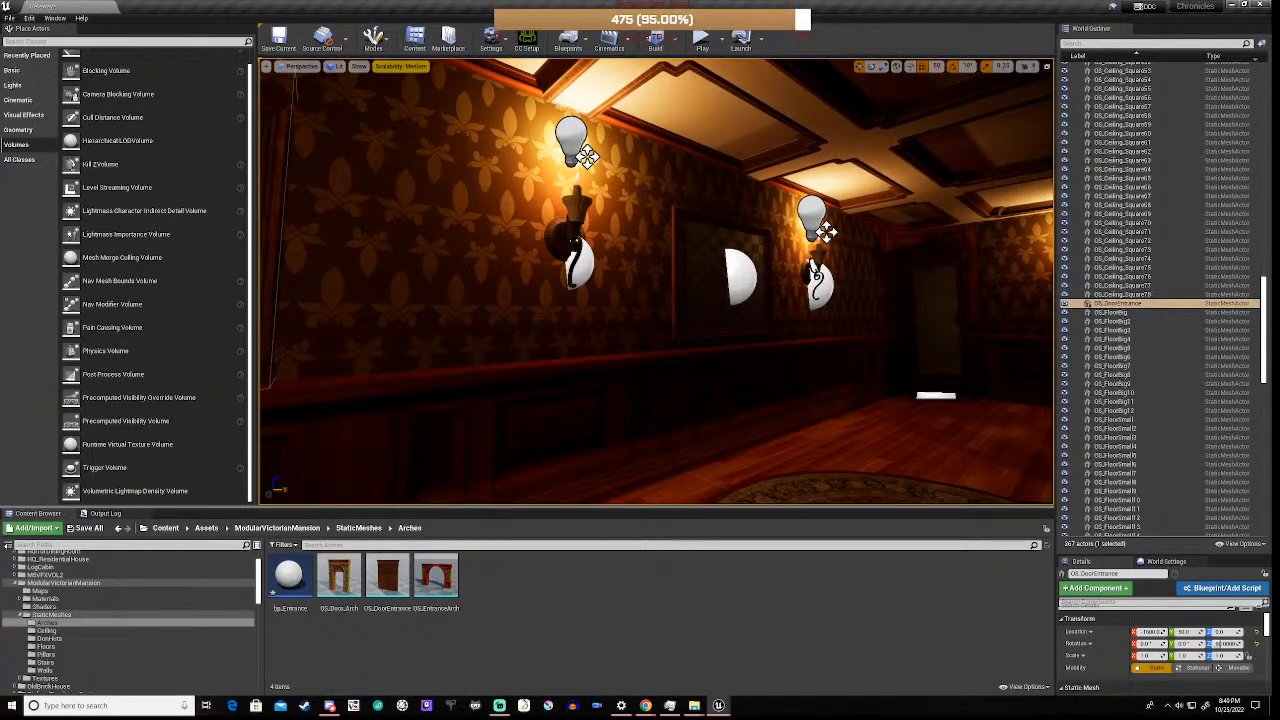
{"action": "left_click", "coordinate": [736, 278]}
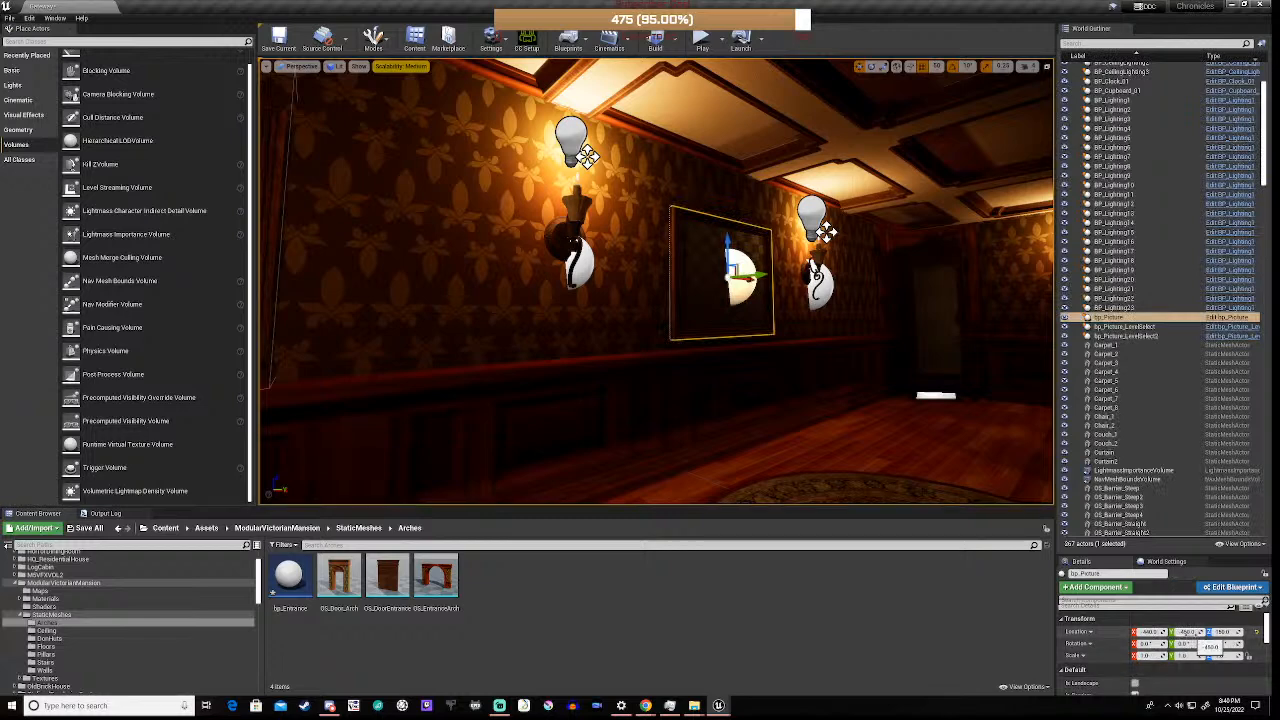
{"action": "key", "text": "f"}
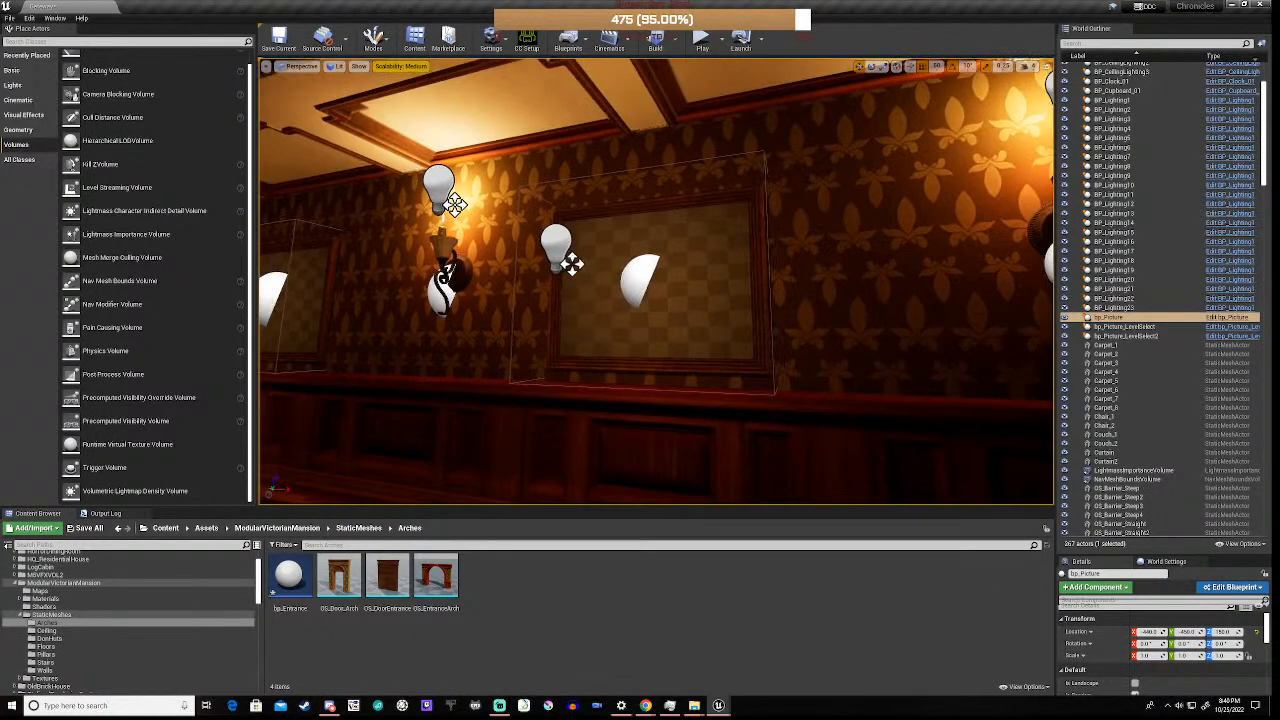
{"action": "left_click", "coordinate": [668, 290]}
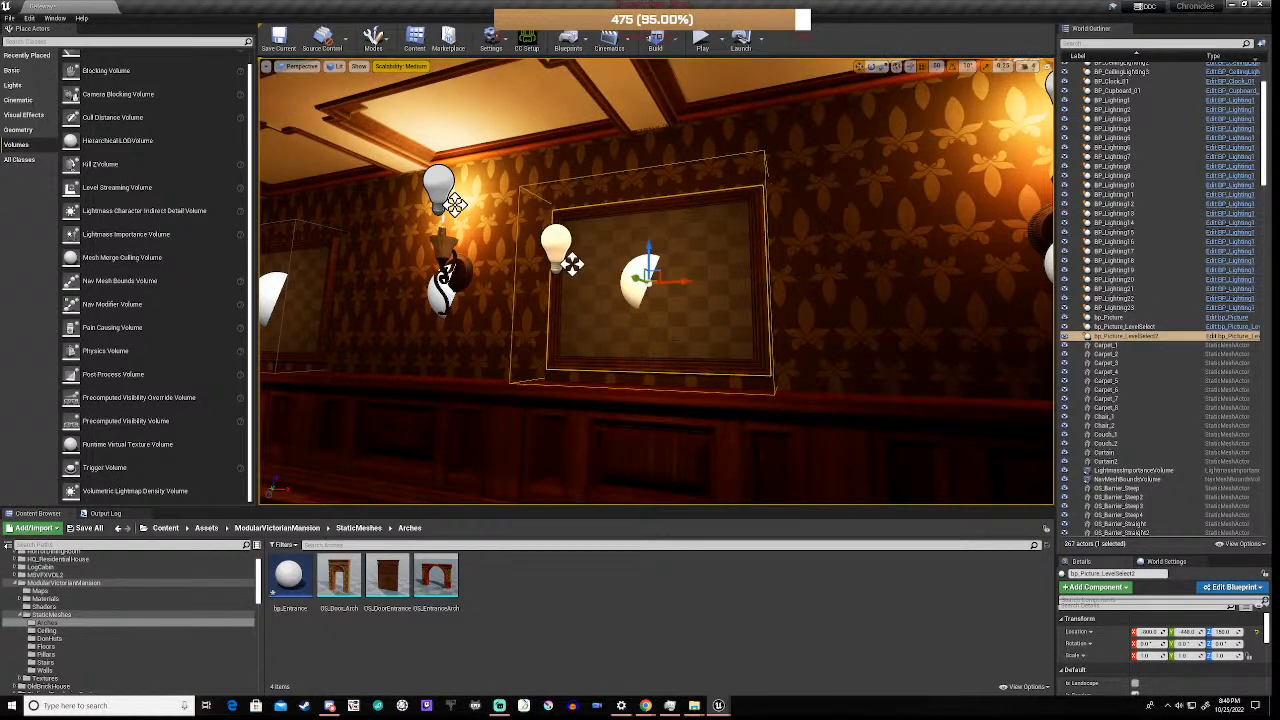
{"action": "right_click_drag", "start_coordinate": [656, 281], "coordinate": [815, 283]}
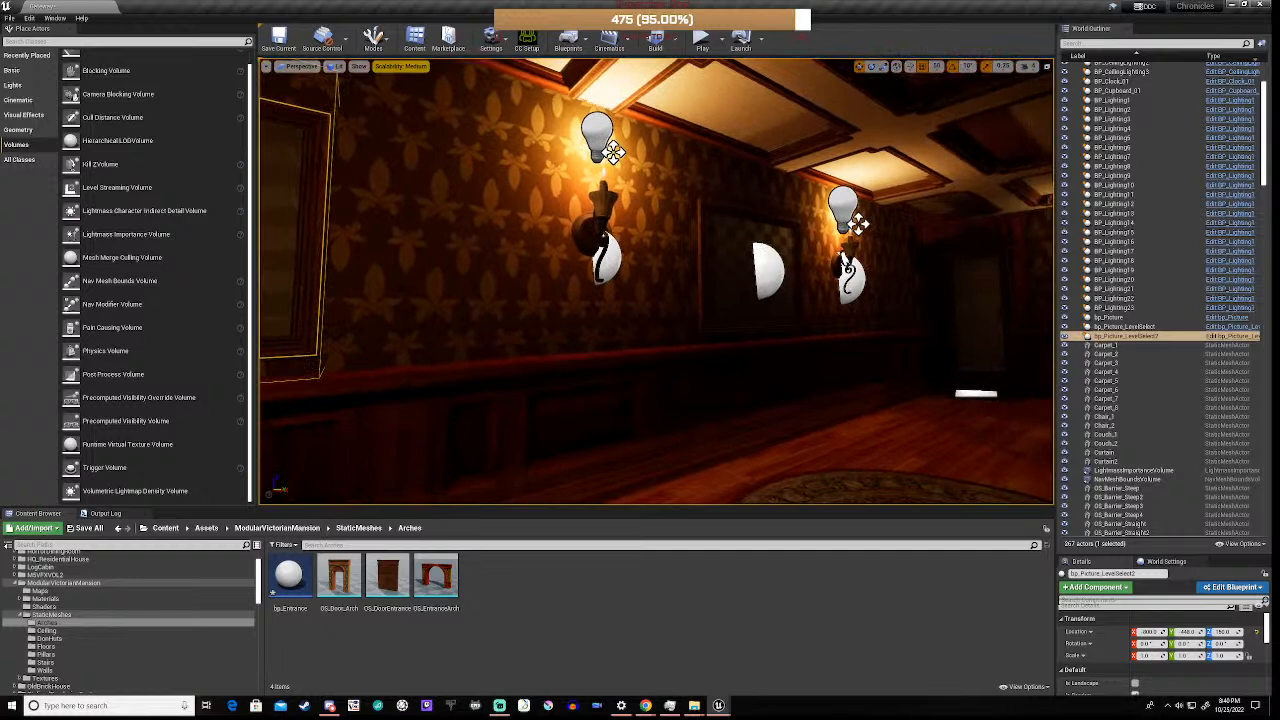
{"action": "left_click", "coordinate": [742, 275]}
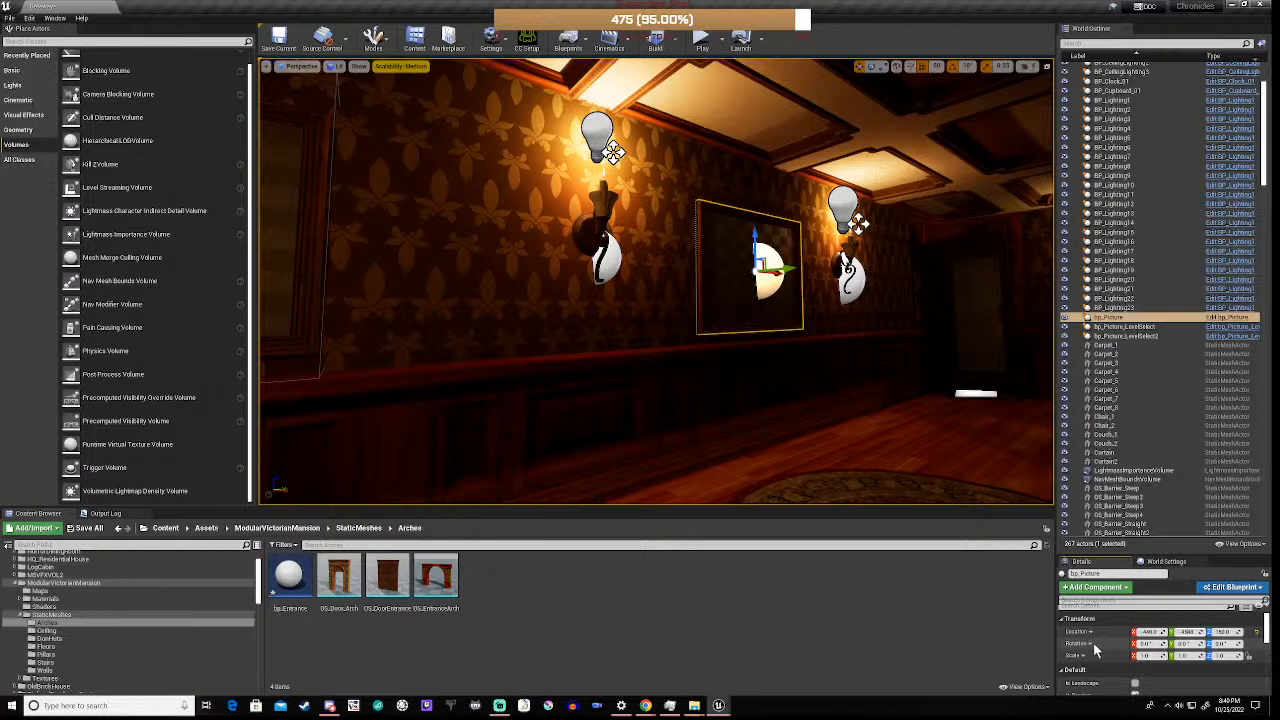
{"action": "key", "text": "Return"}
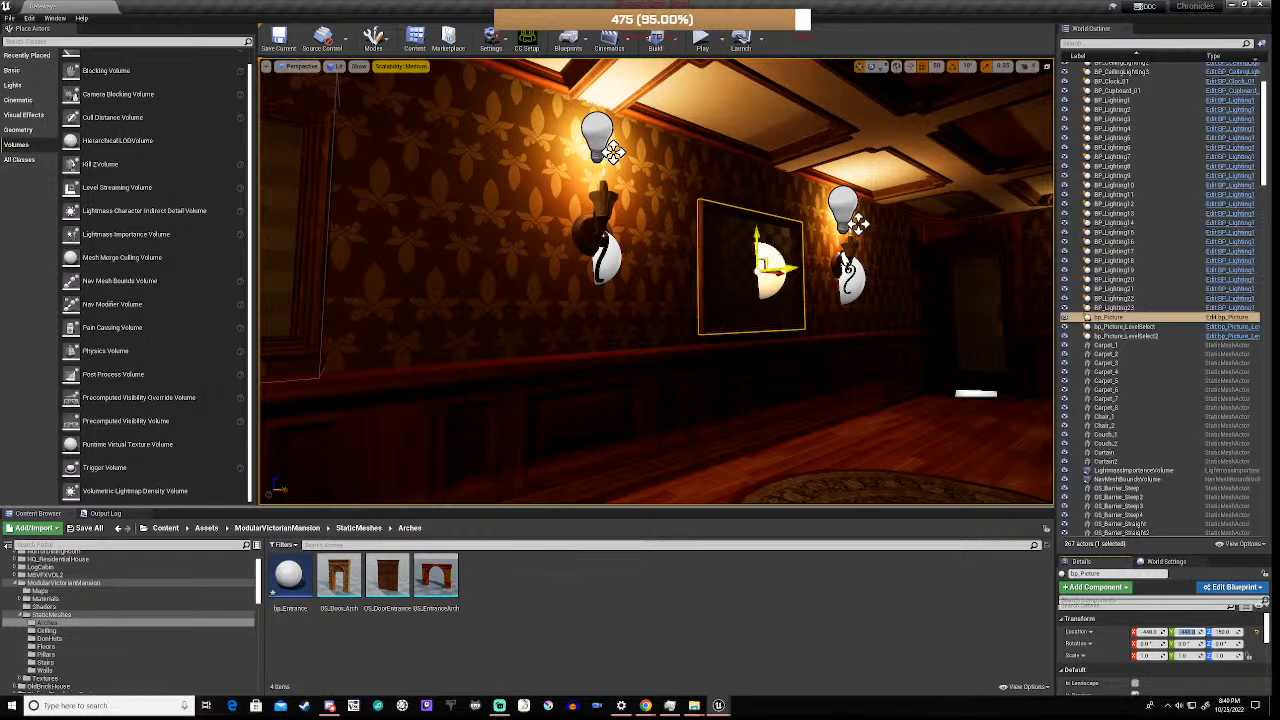
- Select the bp_Picture_LevelSelect picture on the wall behind the pillar and open its Blueprint
{"action": "right_click_drag", "start_coordinate": [765, 262], "coordinate": [215, 287]}
{"action": "key", "text": "w"}
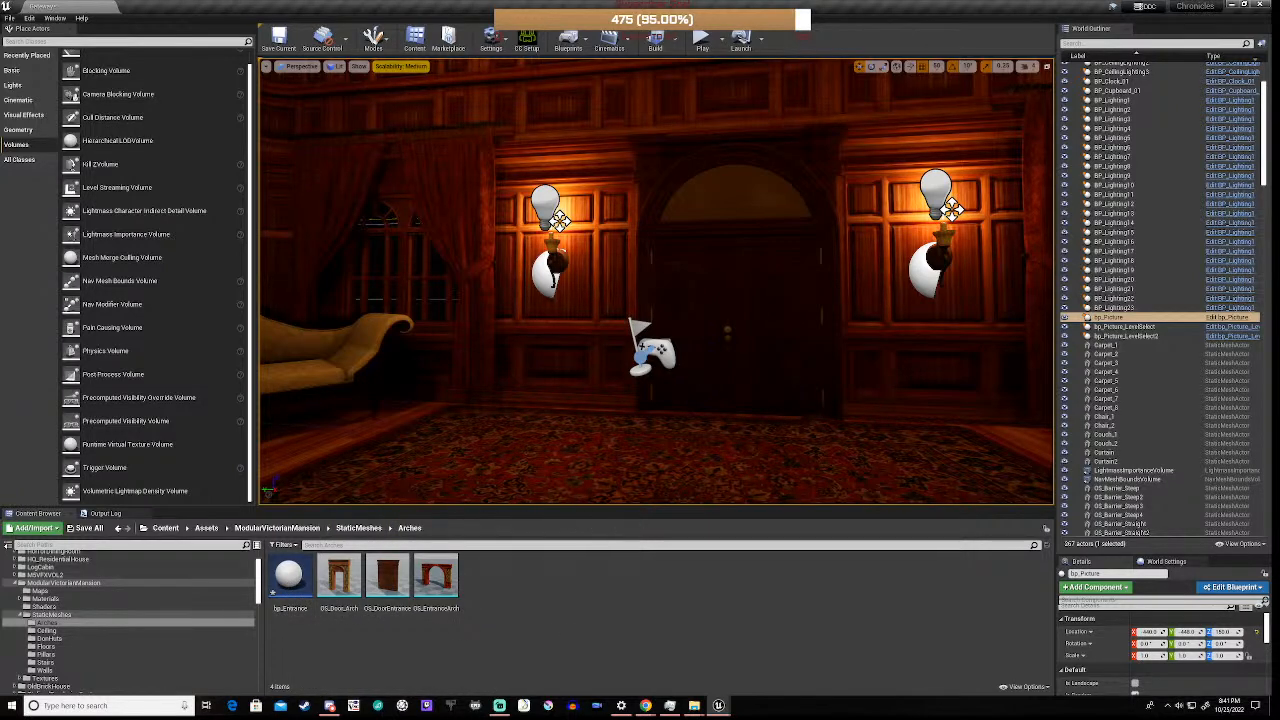
{"action": "right_click_drag", "start_coordinate": [656, 300], "coordinate": [905, 298]}
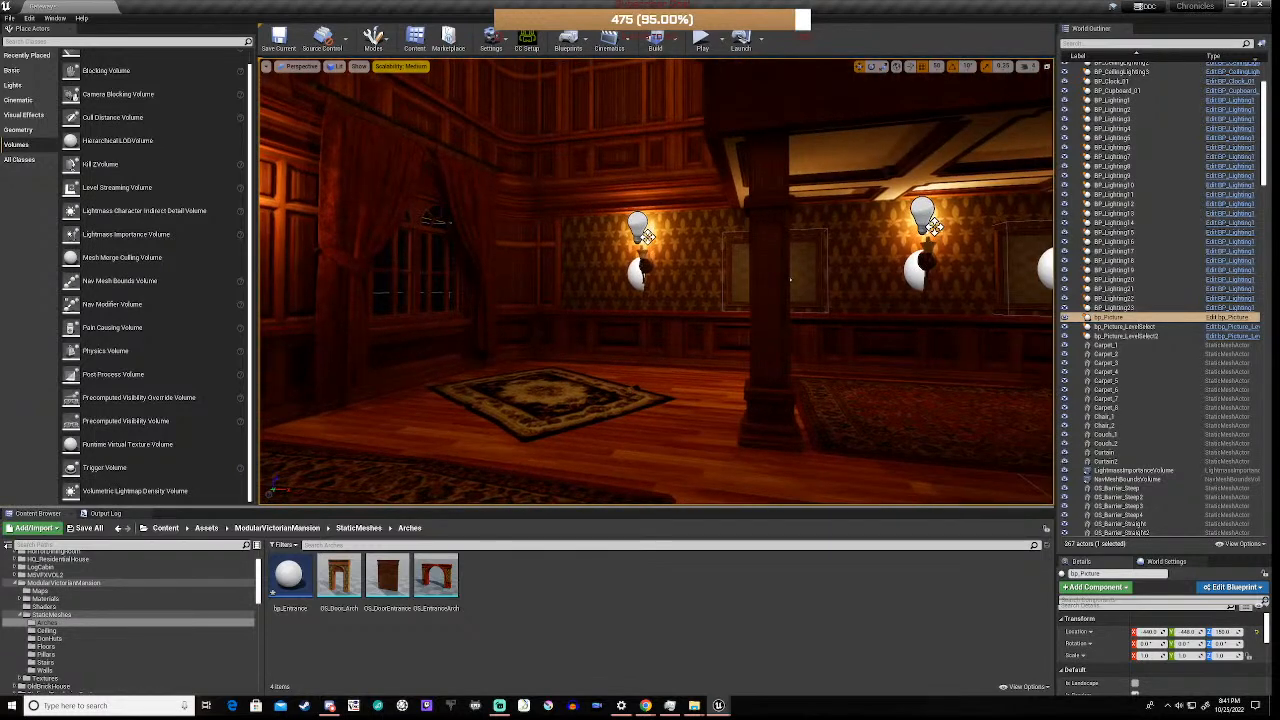
{"action": "left_click", "coordinate": [790, 280]}
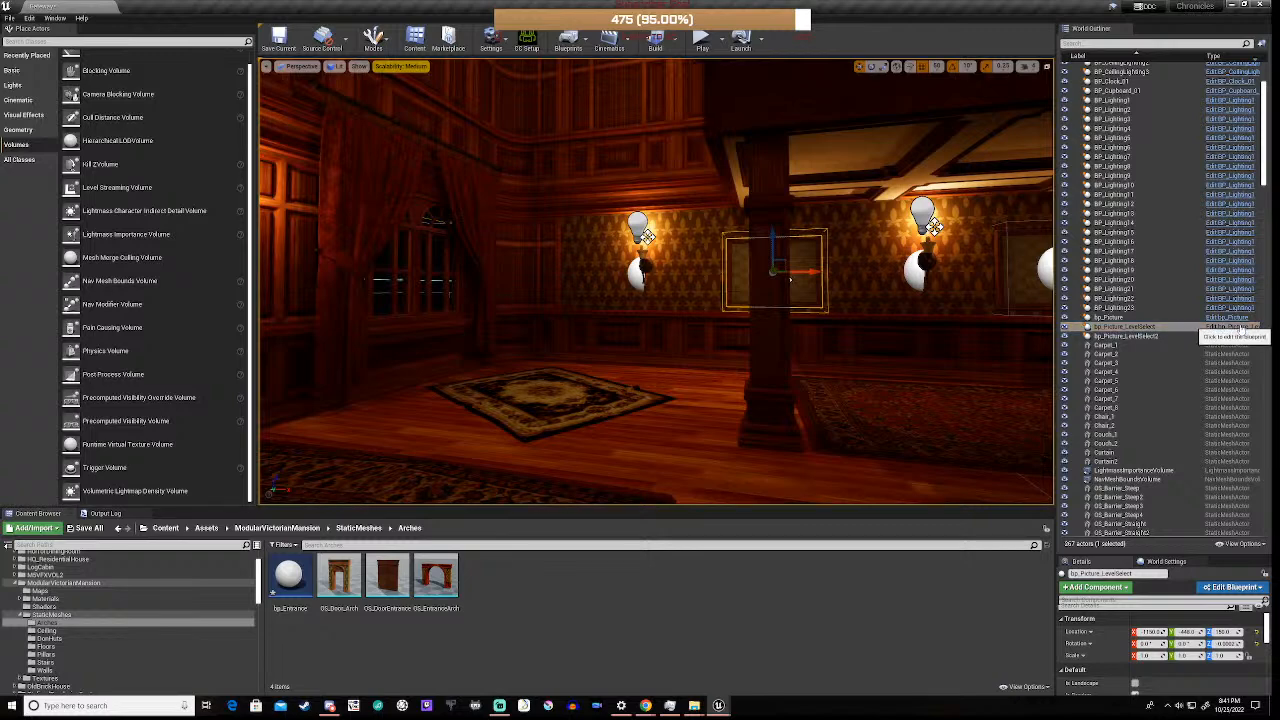
{"action": "left_click", "coordinate": [1241, 328]}
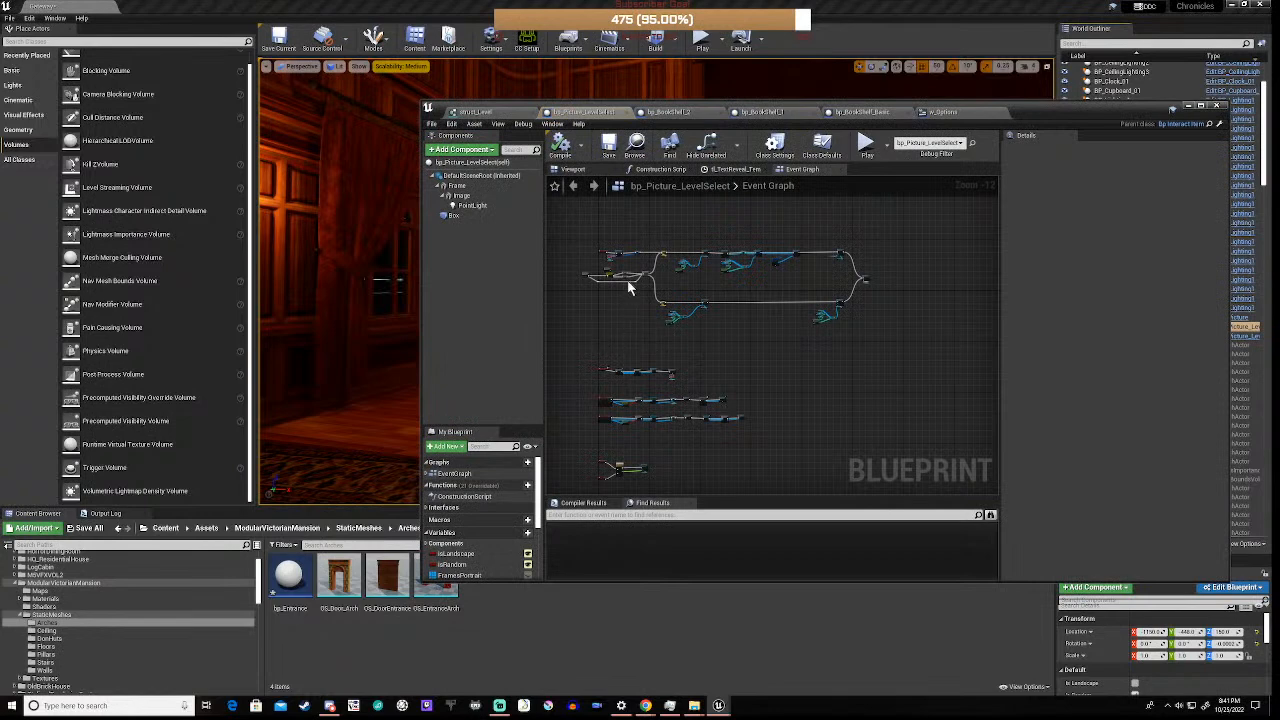
- Examine the interaction and overlap node chains in the bp_Picture_LevelSelect event graph, including how Open Level gets its level name
{"action": "scroll", "coordinate": [625, 275], "scroll_direction": "up", "scroll_amount": 7}
{"action": "scroll", "coordinate": [630, 275], "scroll_direction": "down", "scroll_amount": 5}
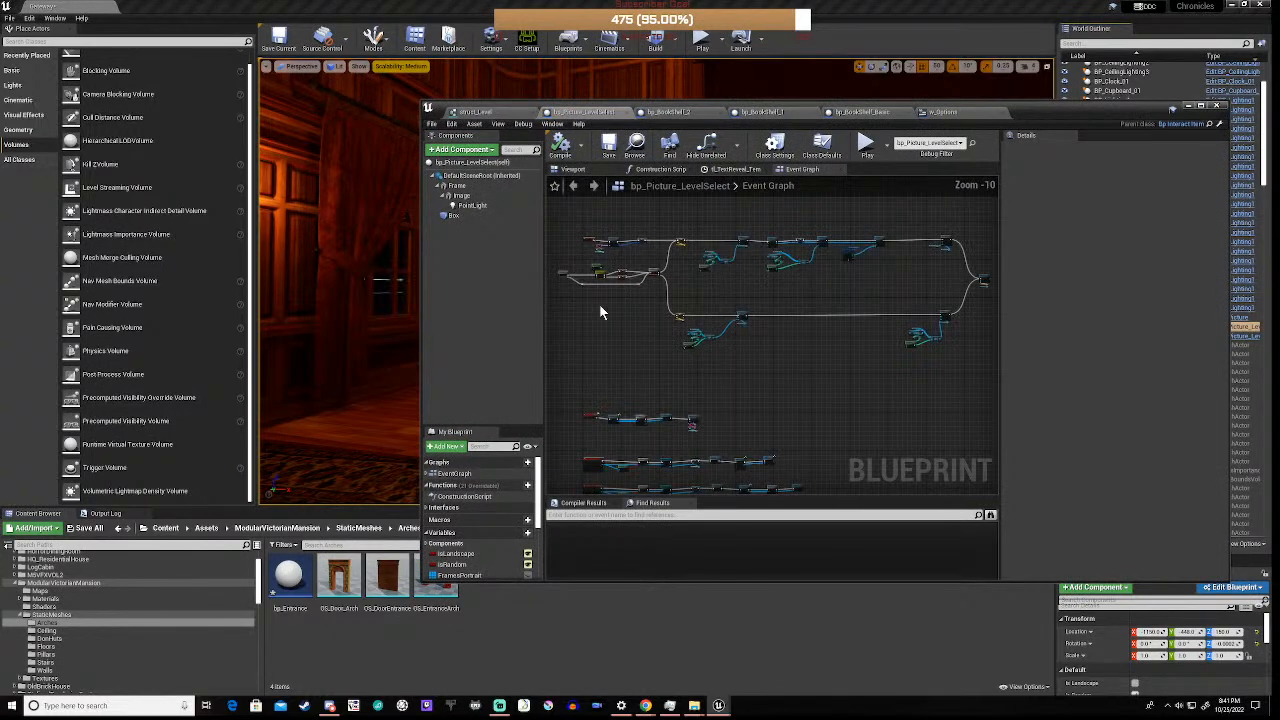
{"action": "right_click_drag", "start_coordinate": [625, 317], "coordinate": [674, 235]}
{"action": "scroll", "coordinate": [691, 320], "scroll_direction": "up", "scroll_amount": 2}
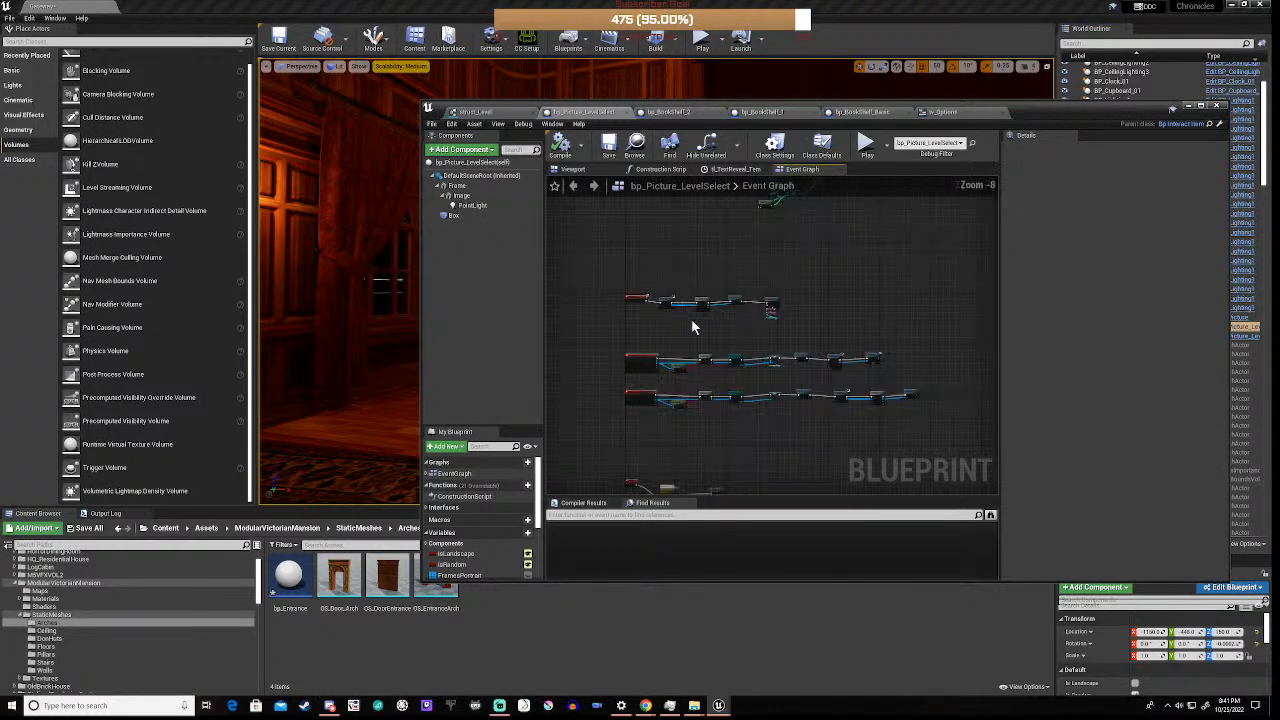
{"action": "scroll", "coordinate": [691, 320], "scroll_direction": "up", "scroll_amount": 3}
{"action": "scroll", "coordinate": [691, 320], "scroll_direction": "down", "scroll_amount": 2}
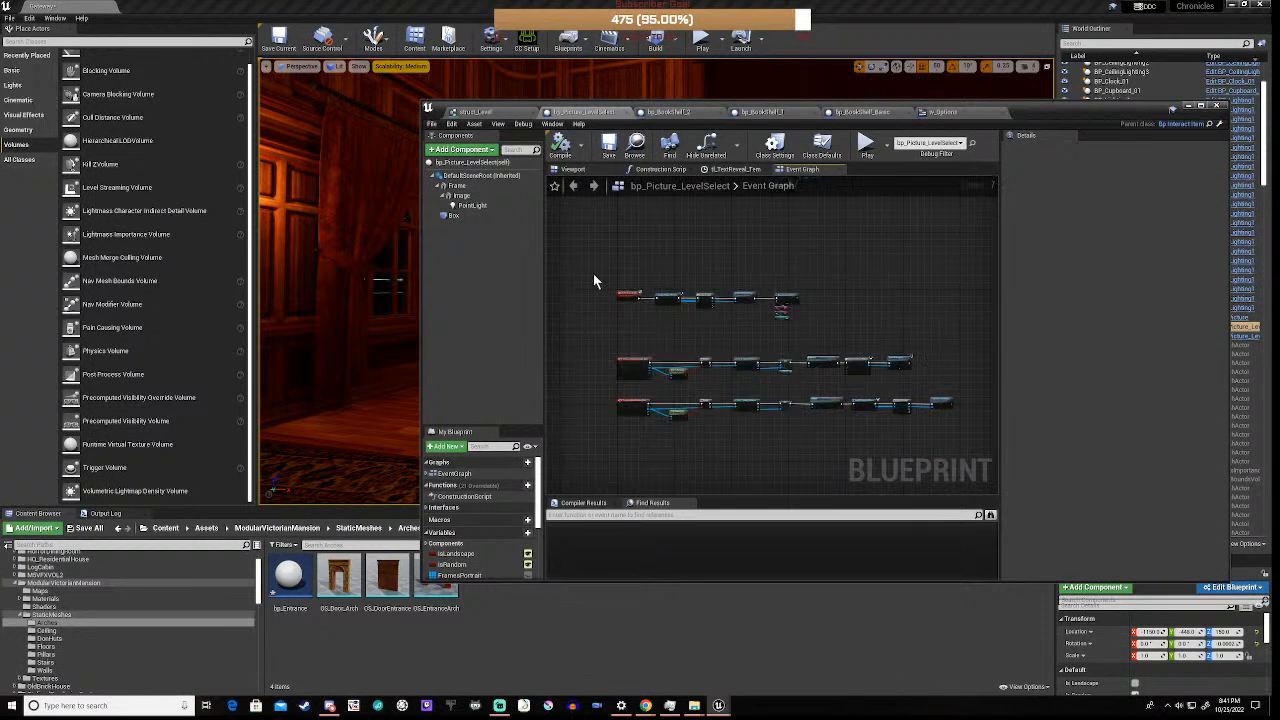
{"action": "left_click_drag", "start_coordinate": [593, 274], "coordinate": [959, 448]}
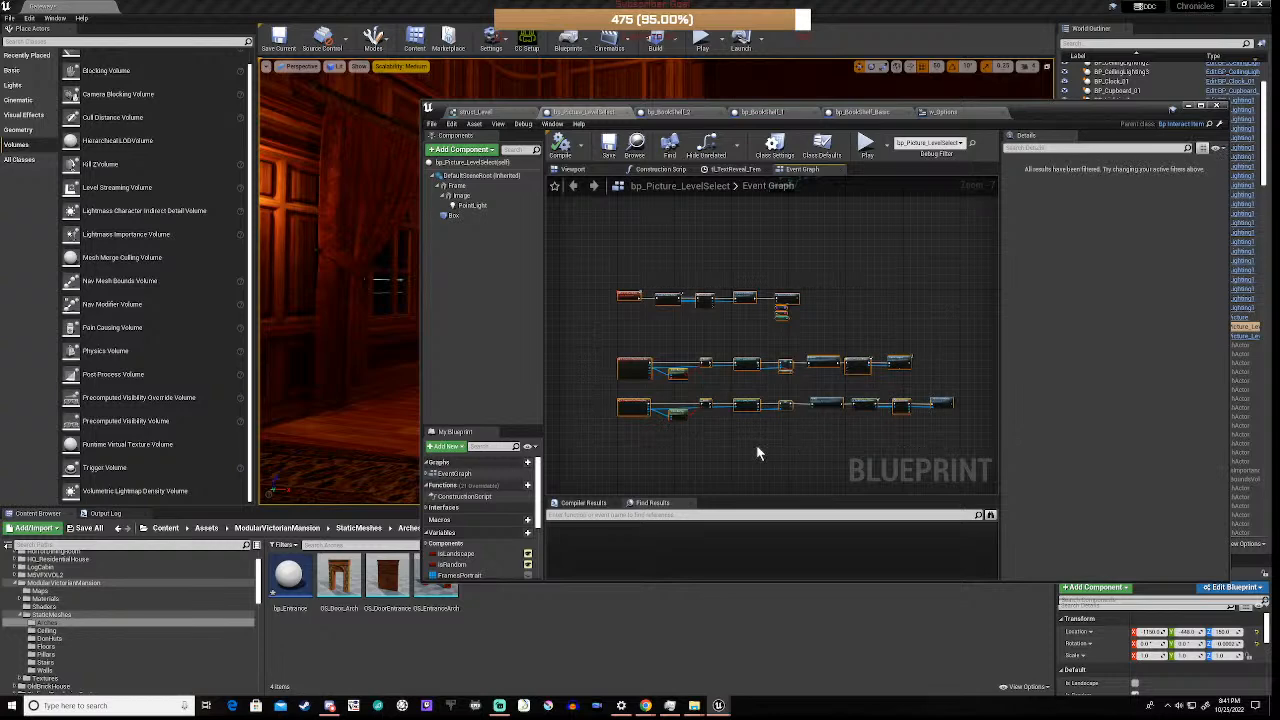
{"action": "left_click", "coordinate": [707, 448]}
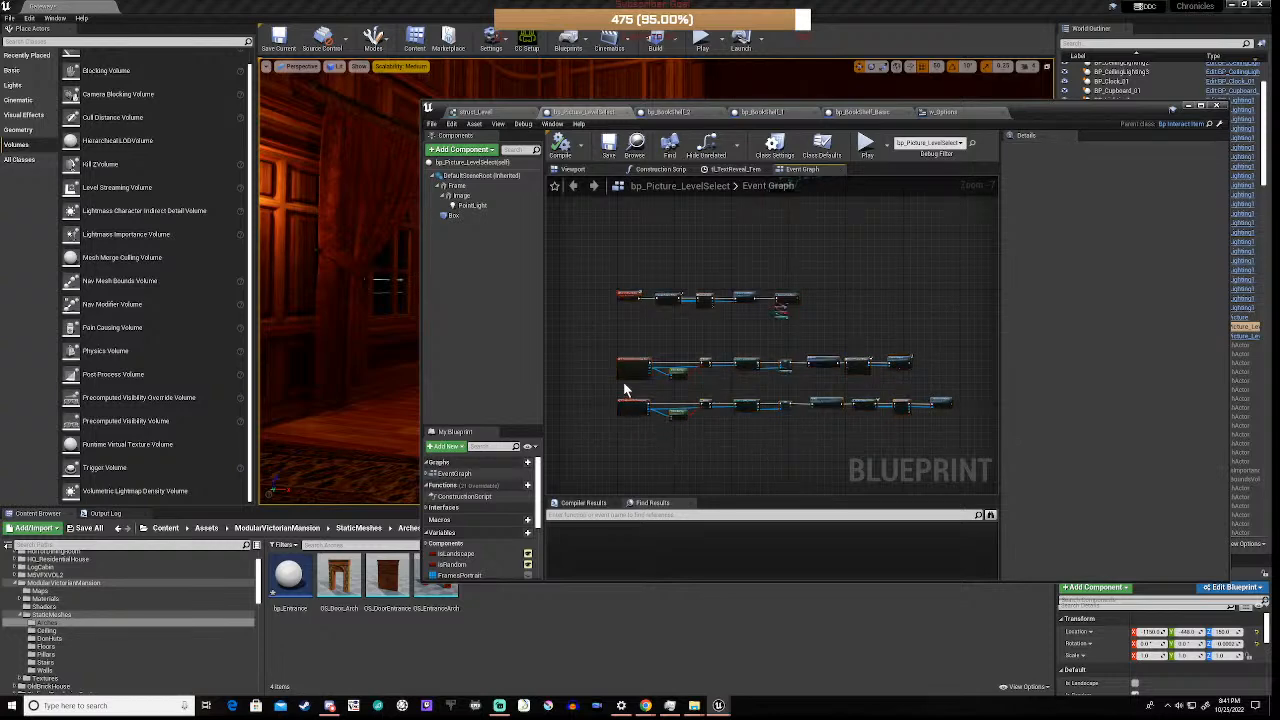
{"action": "scroll", "coordinate": [790, 295], "scroll_direction": "up", "scroll_amount": 7}
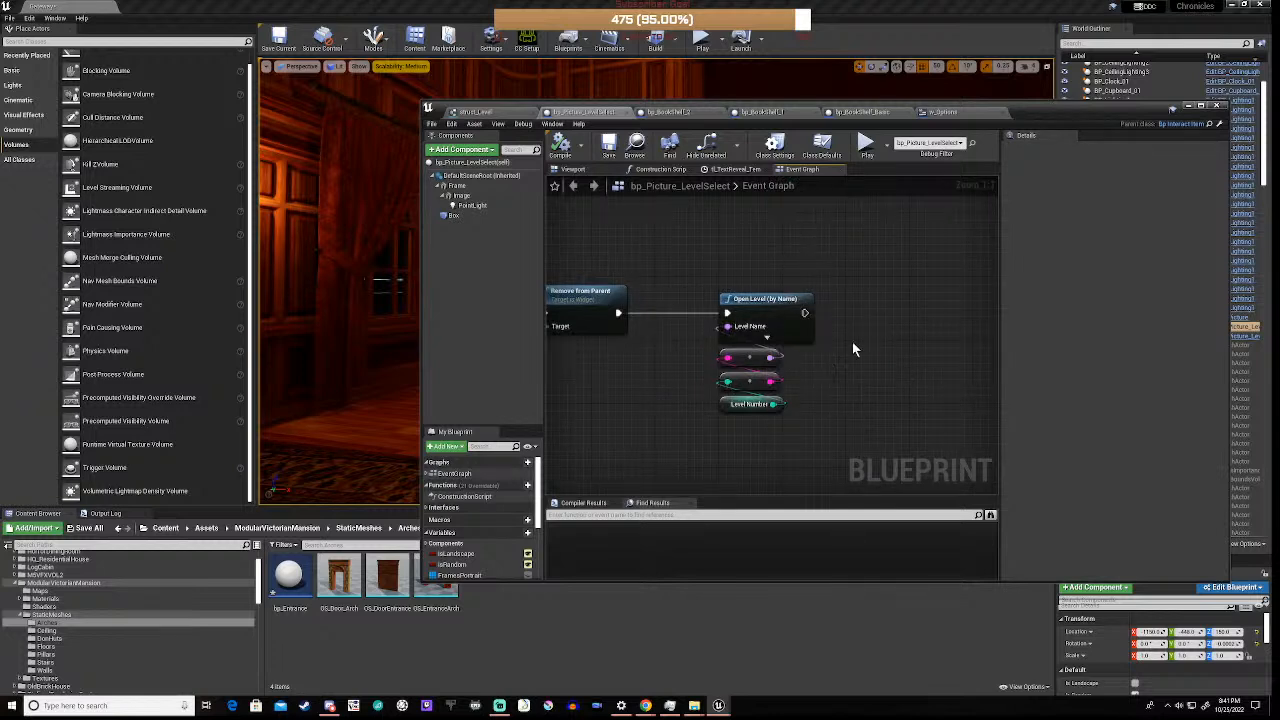
{"action": "scroll", "coordinate": [661, 382], "scroll_direction": "down", "scroll_amount": 4}
{"action": "right_click_drag", "start_coordinate": [637, 411], "coordinate": [855, 385]}
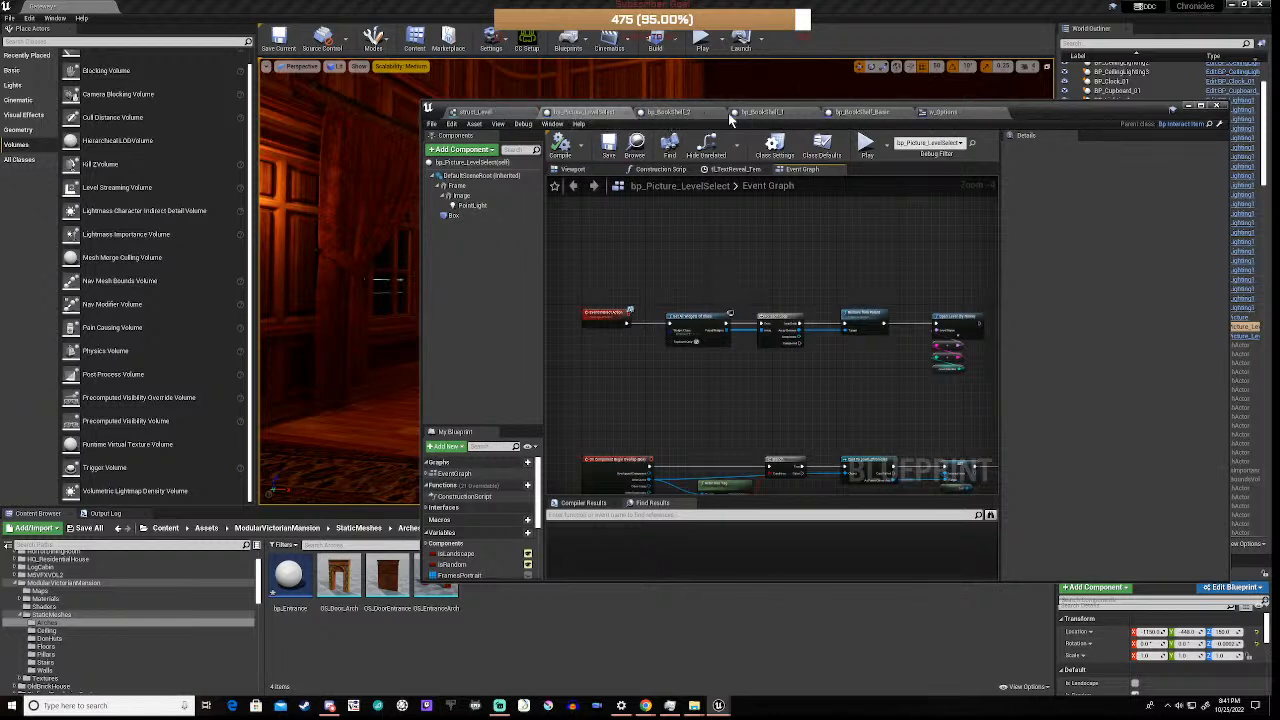
- Open bp_Entrance and add a Static Mesh component using the OS_DoorEntrance mesh, trying OS_EntranceArch on it in between
{"action": "left_click", "coordinate": [290, 578]}
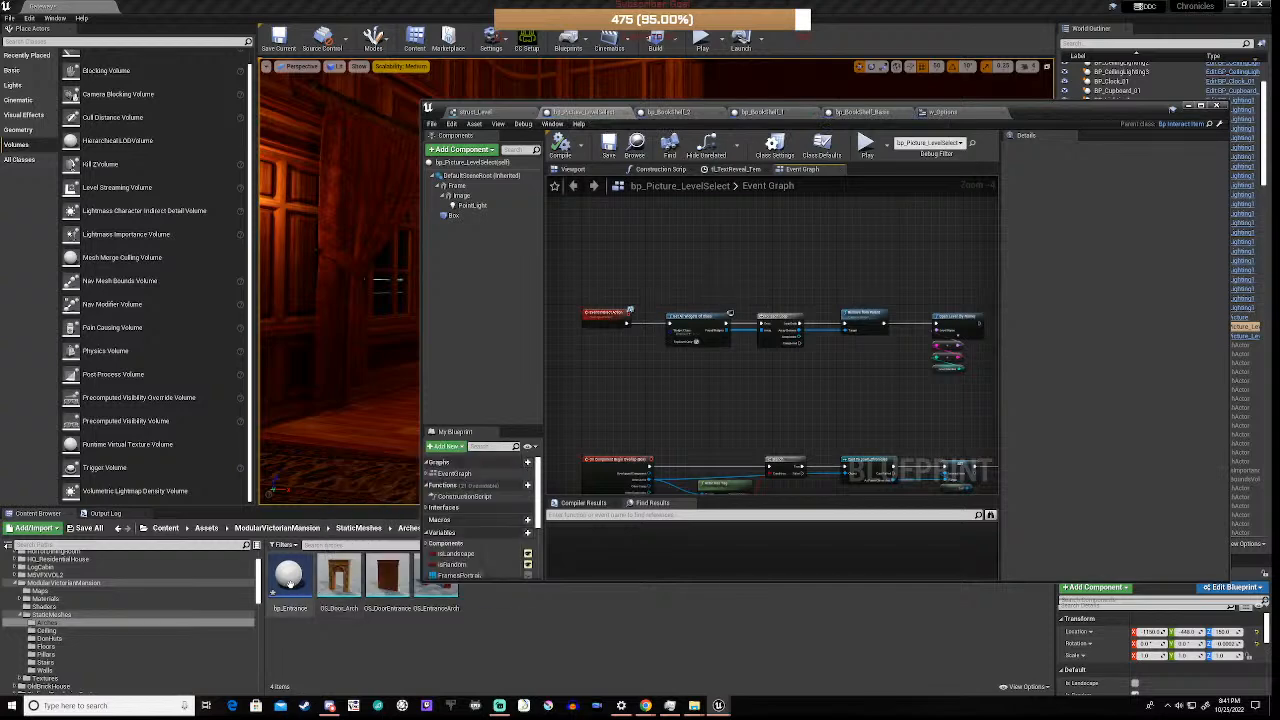
{"action": "double_click", "coordinate": [289, 576]}
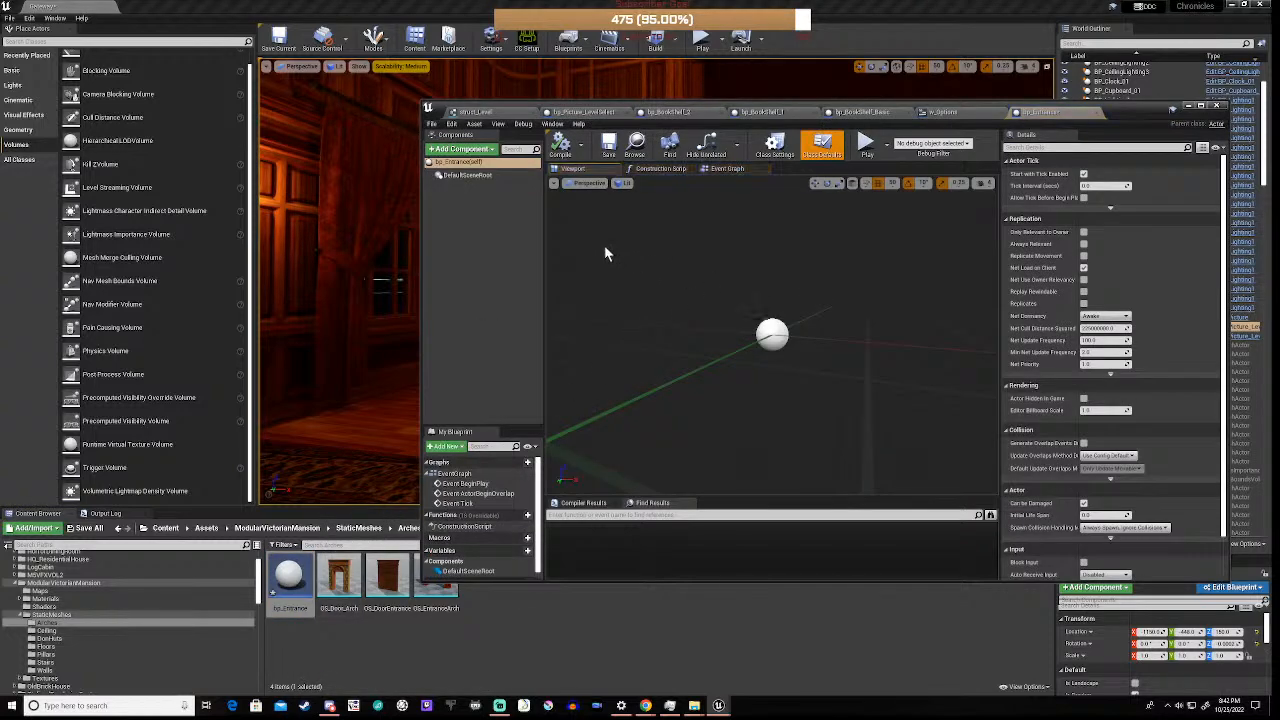
{"action": "left_click", "coordinate": [458, 149]}
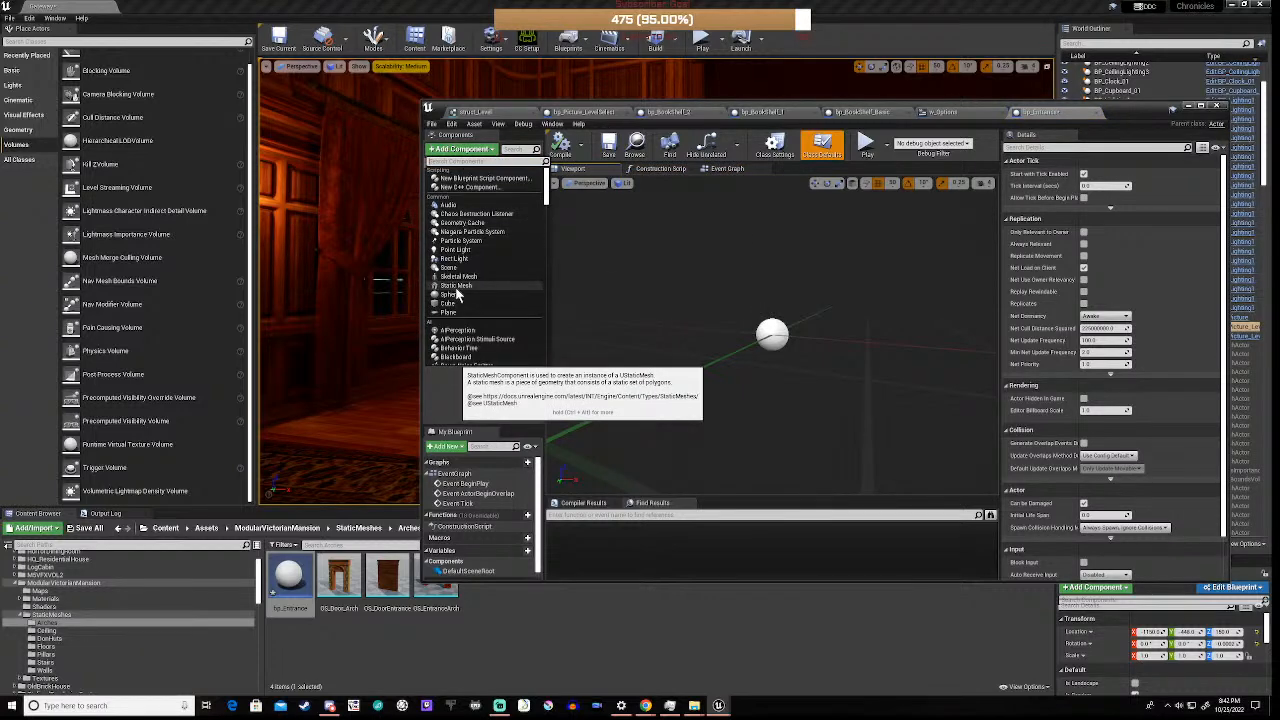
{"action": "left_click", "coordinate": [455, 288]}
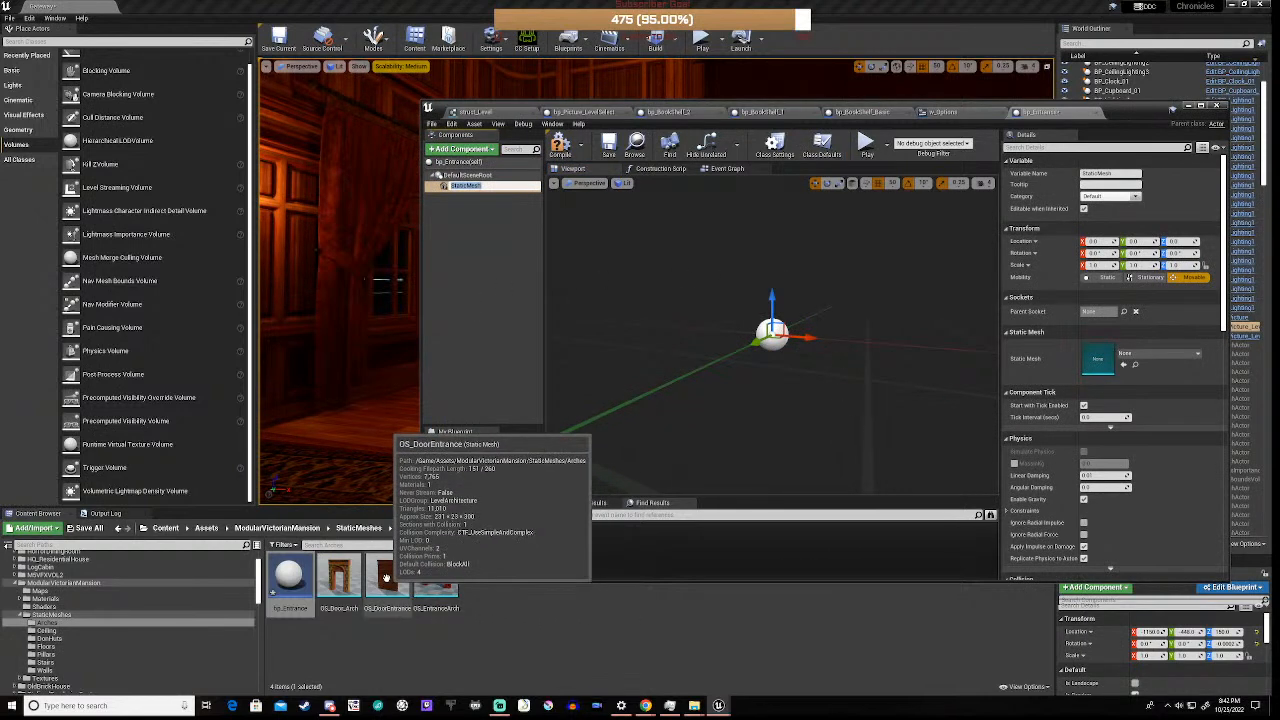
{"action": "left_click_drag", "start_coordinate": [386, 578], "coordinate": [1096, 362]}
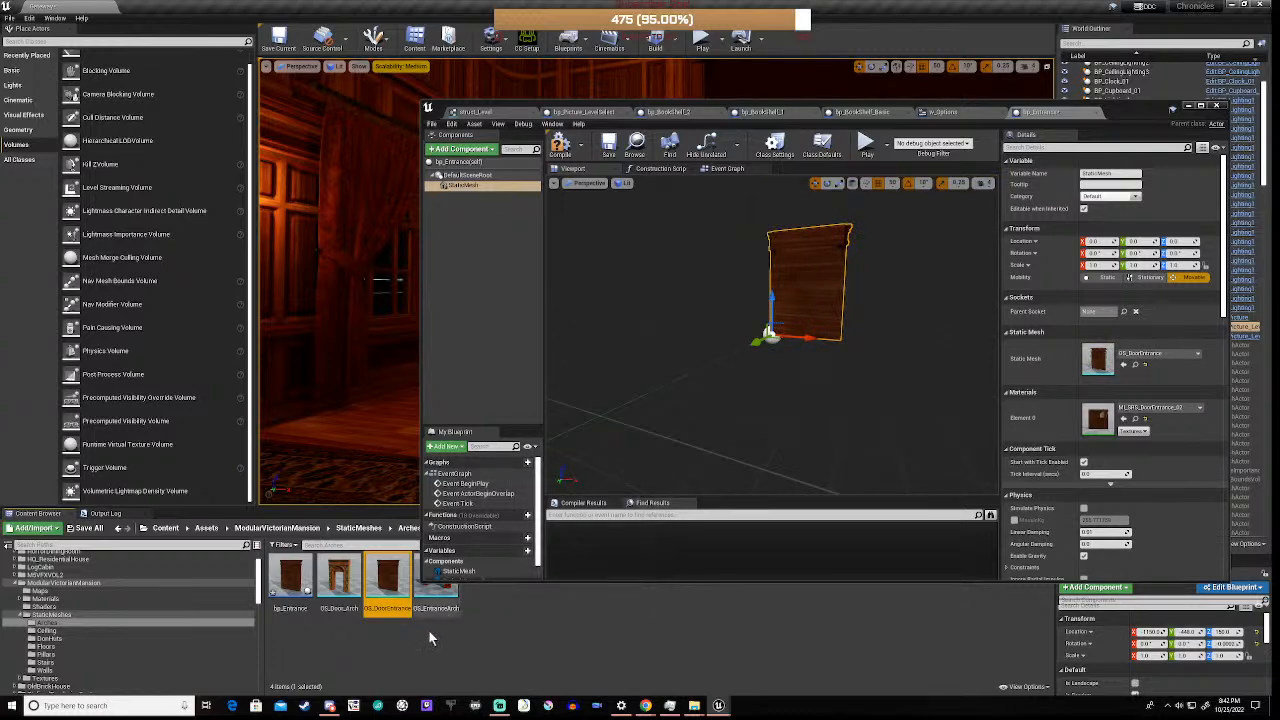
{"action": "left_click_drag", "start_coordinate": [437, 598], "coordinate": [1094, 360]}
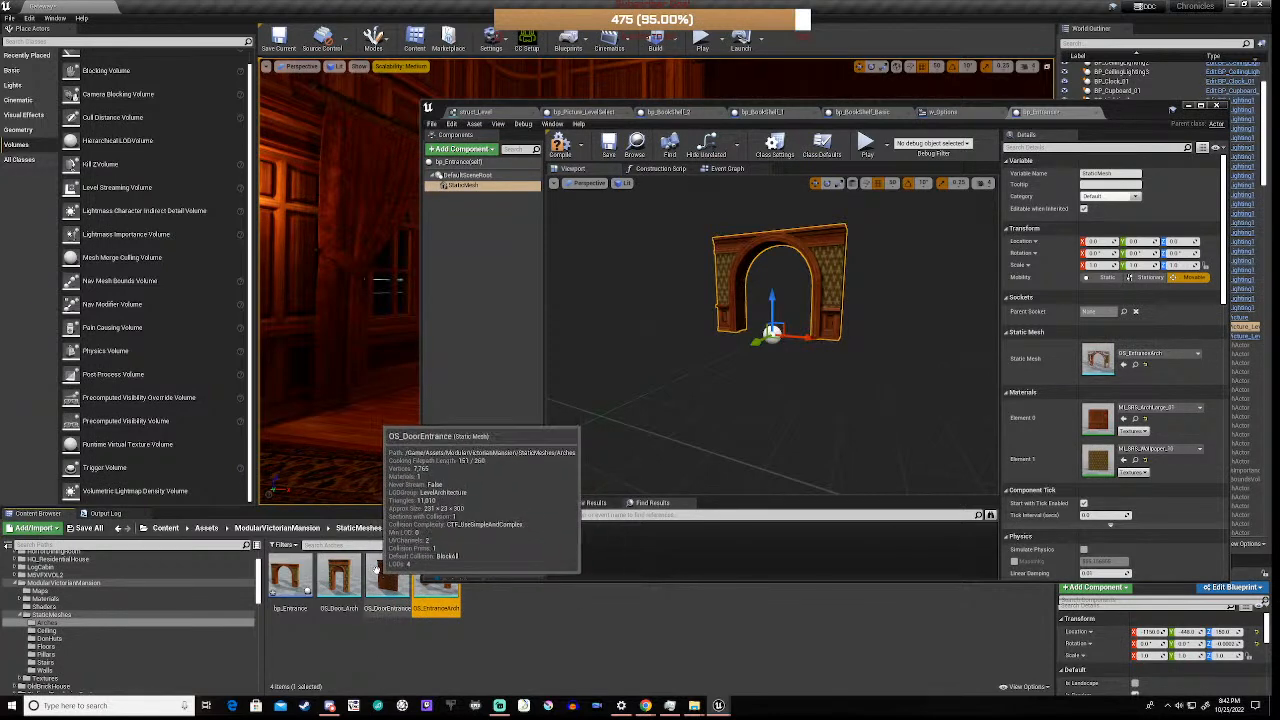
{"action": "left_click_drag", "start_coordinate": [388, 580], "coordinate": [1096, 360]}
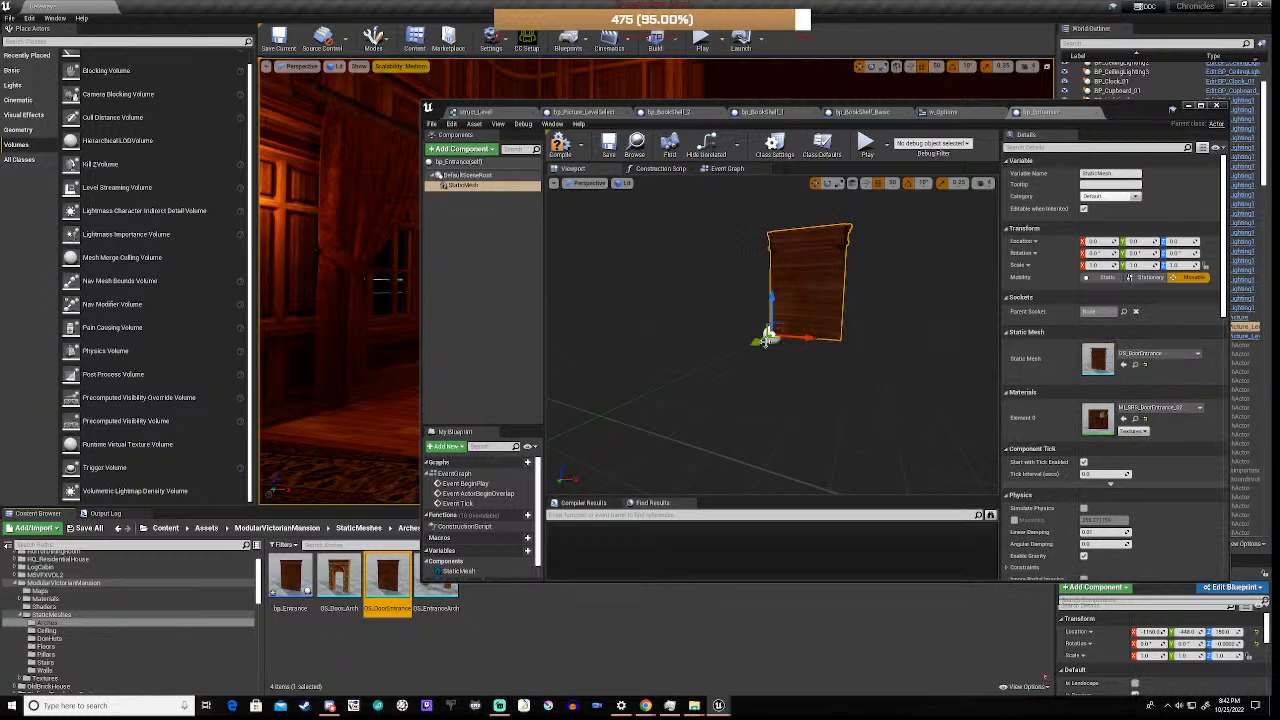
- Try rotating the door mesh 180 degrees about its vertical axis and turn it back
{"action": "key", "text": "e"}
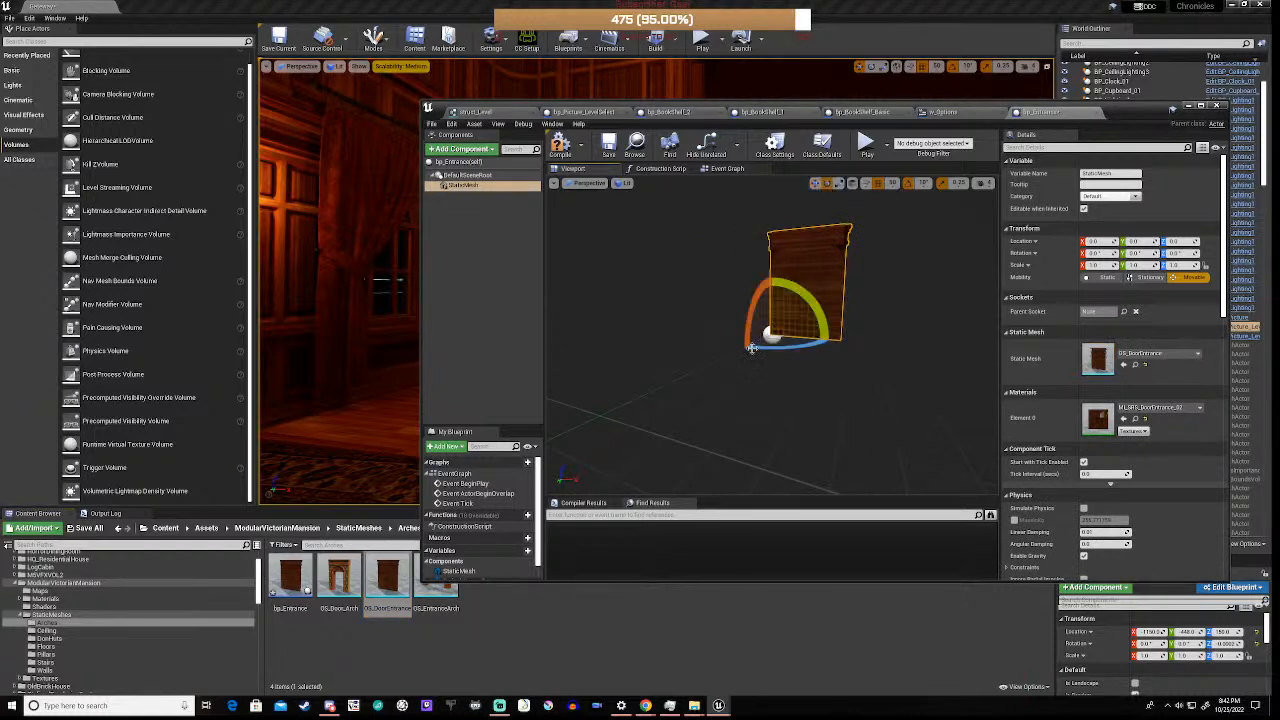
{"action": "left_click_drag", "start_coordinate": [760, 349], "coordinate": [772, 336]}
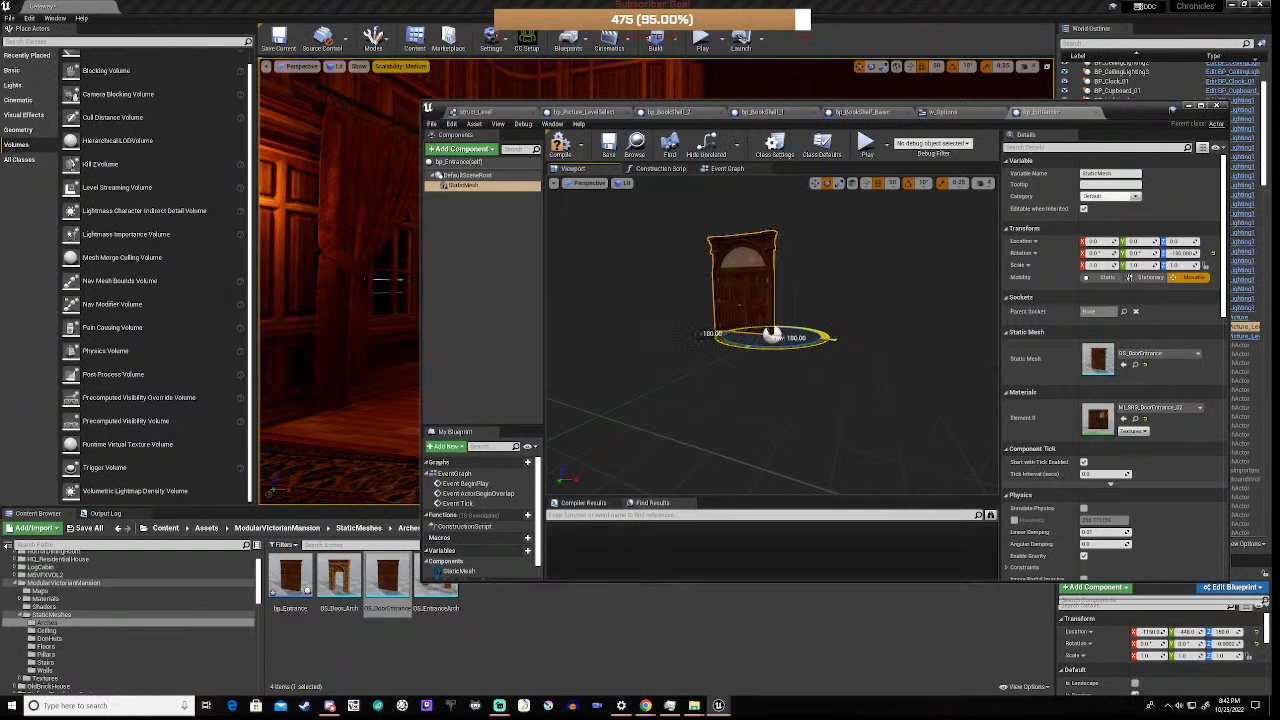
{"action": "left_click_drag", "start_coordinate": [772, 336], "coordinate": [848, 348]}
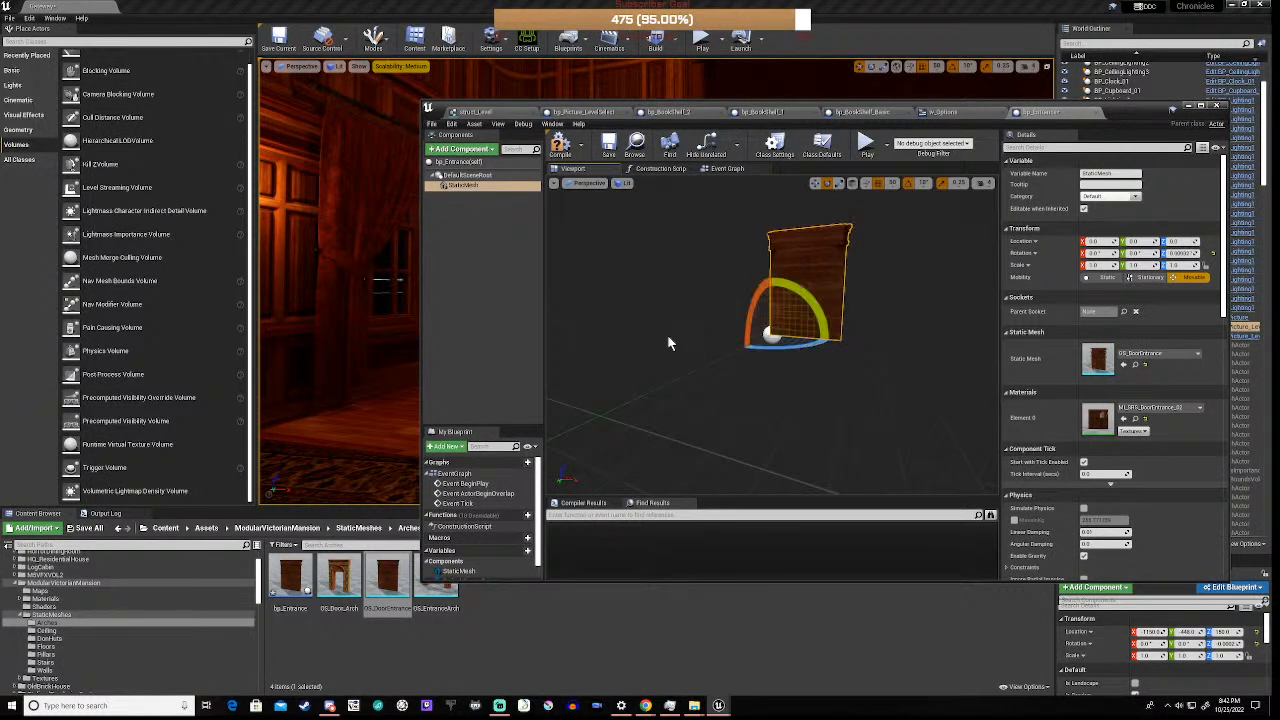
- Compile bp_Entrance and open its event graph
{"action": "left_click", "coordinate": [561, 148]}
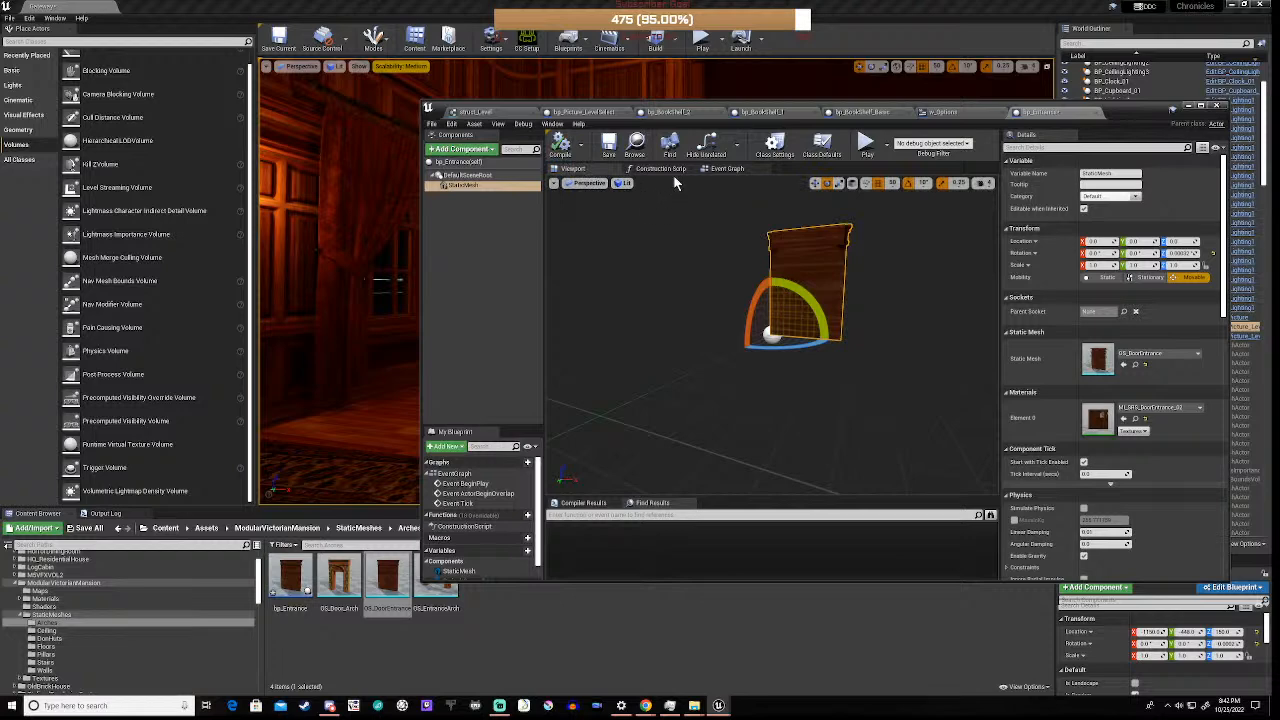
{"action": "left_click", "coordinate": [728, 168]}
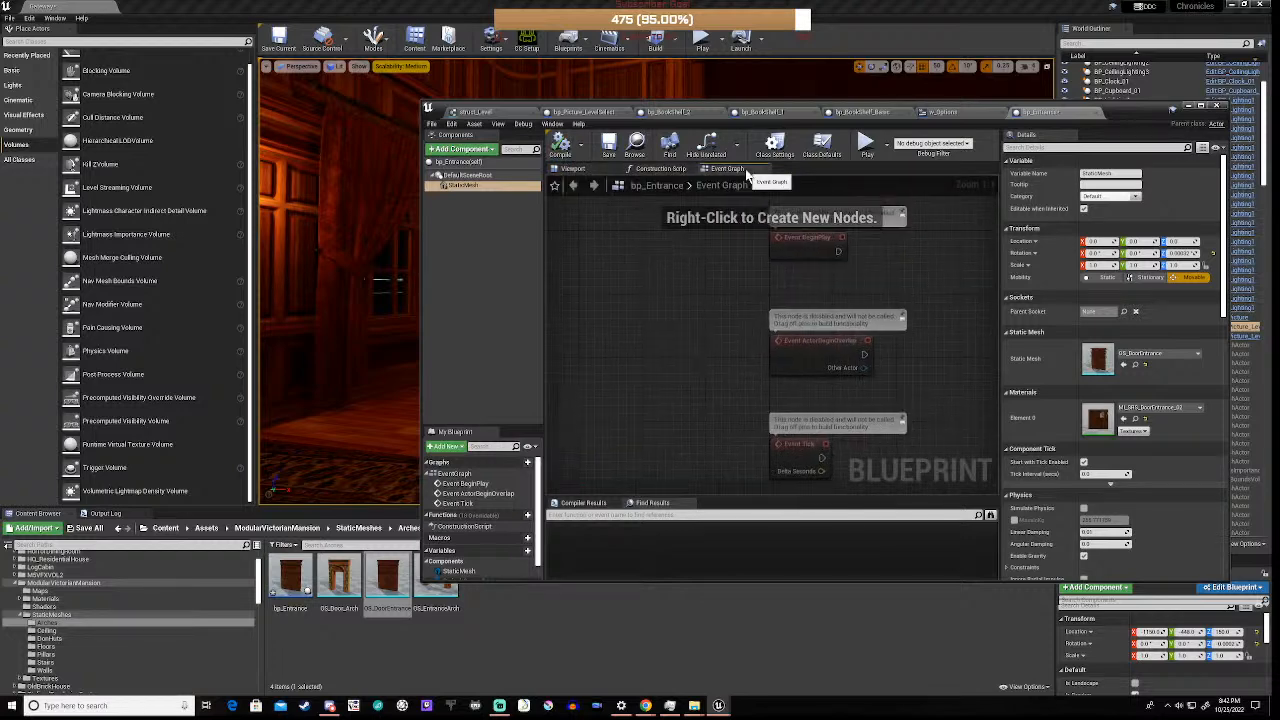
- Delete the three default event nodes from the bp_Entrance event graph and reparent the Blueprint to bp_InteractItem
{"action": "left_click_drag", "start_coordinate": [731, 237], "coordinate": [866, 467]}
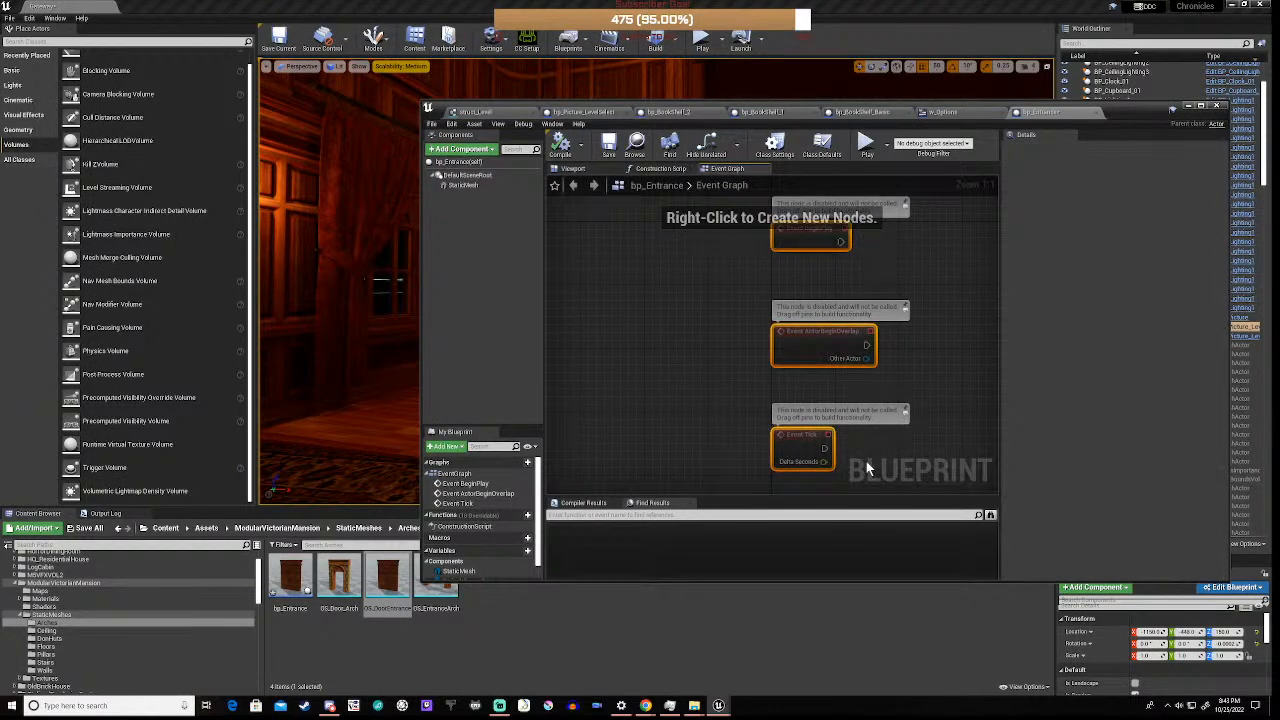
{"action": "key", "text": "Delete"}
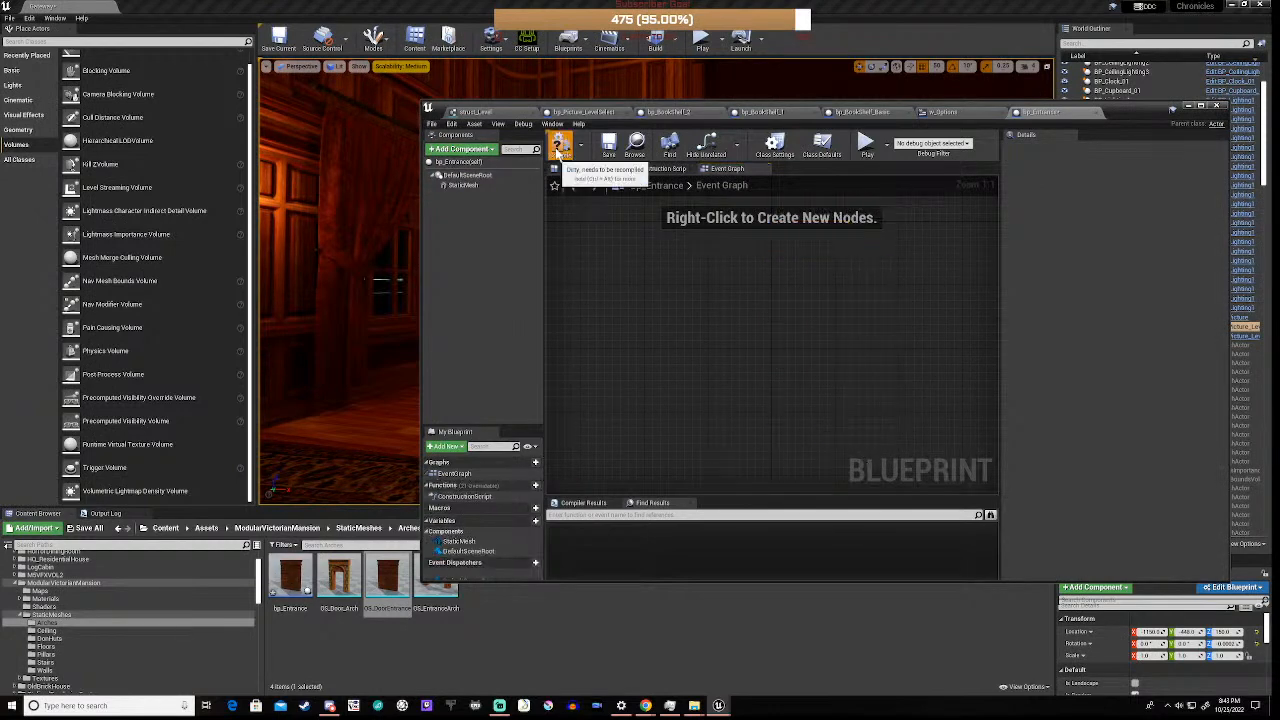
{"action": "left_click", "coordinate": [432, 125]}
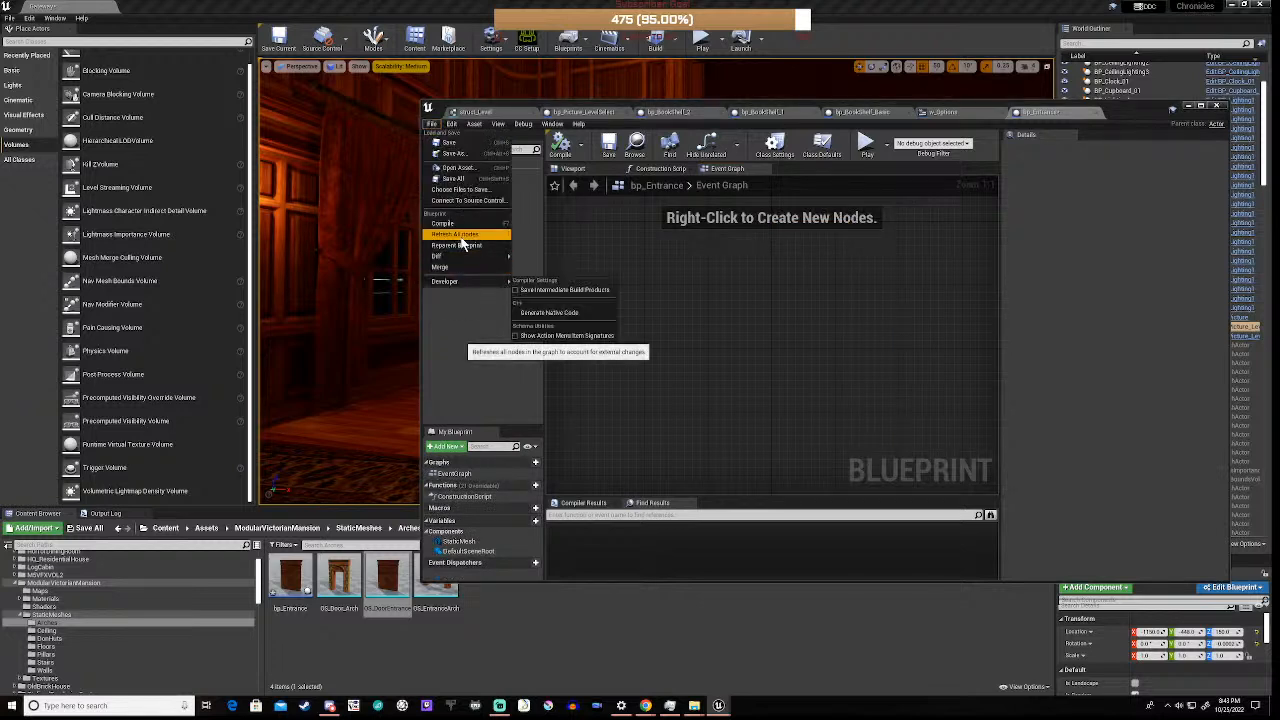
{"action": "left_click", "coordinate": [458, 245]}
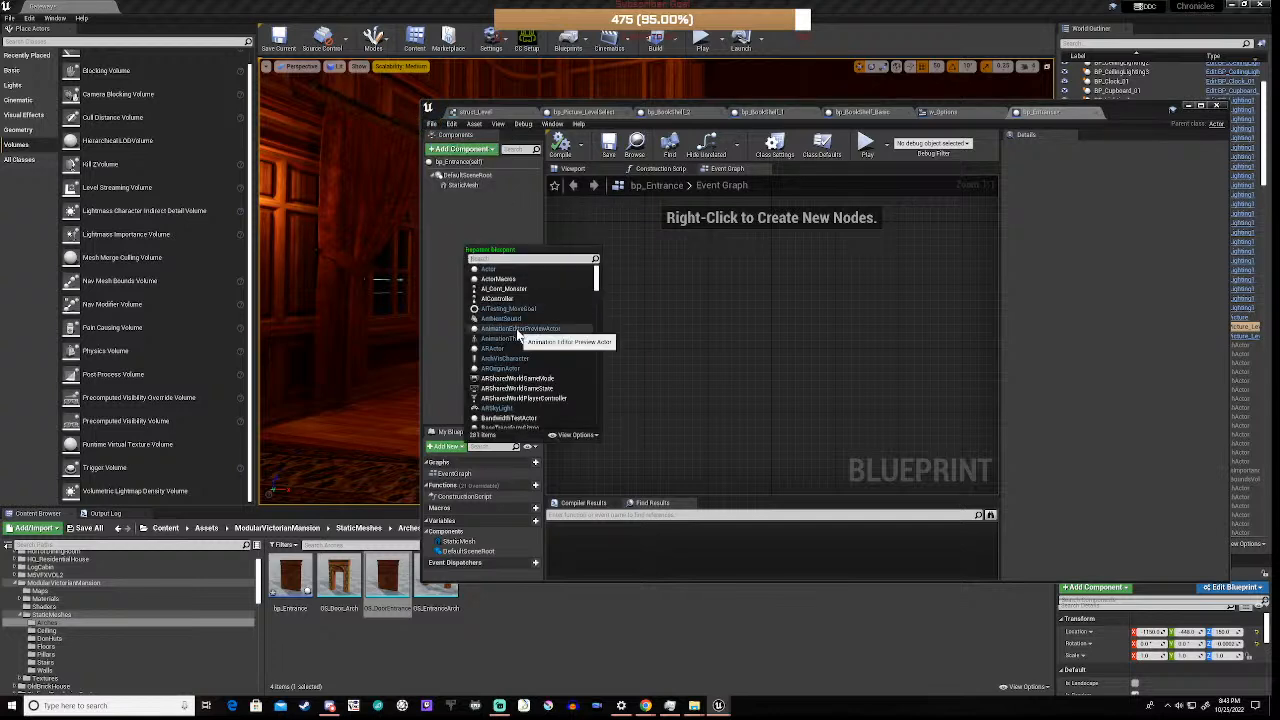
{"action": "type", "text": "inter"}
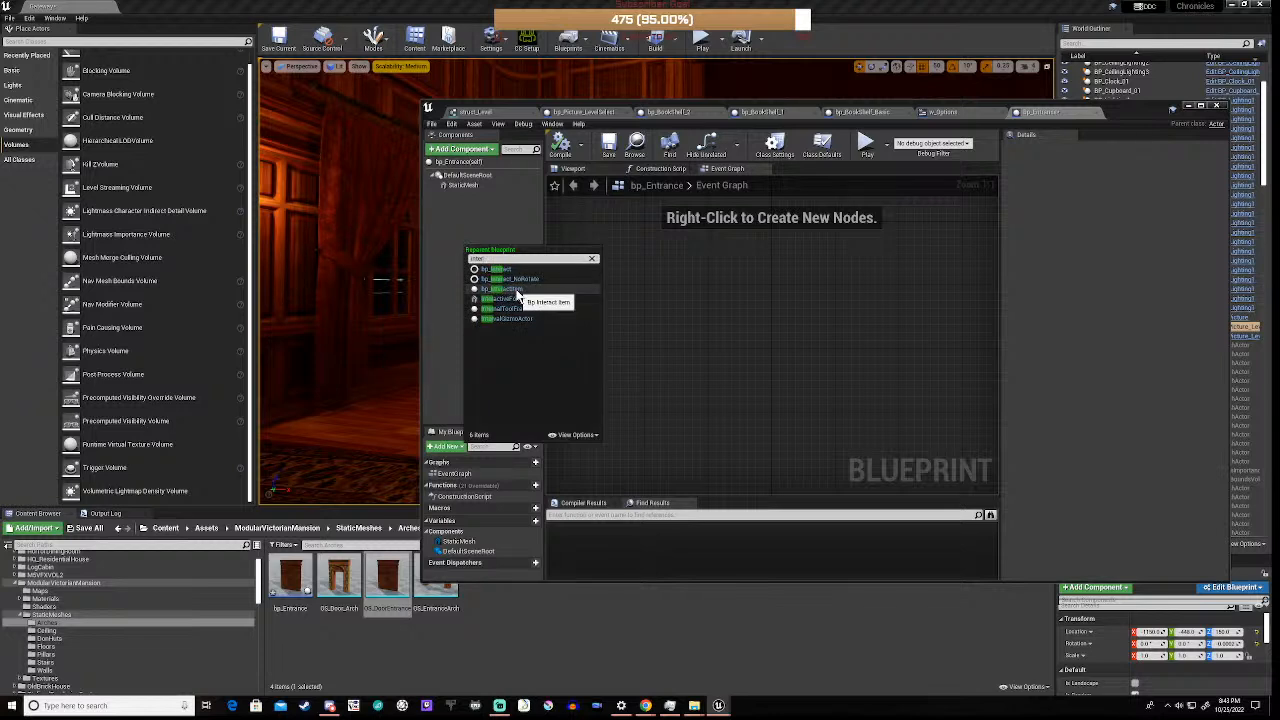
{"action": "left_click", "coordinate": [517, 289]}
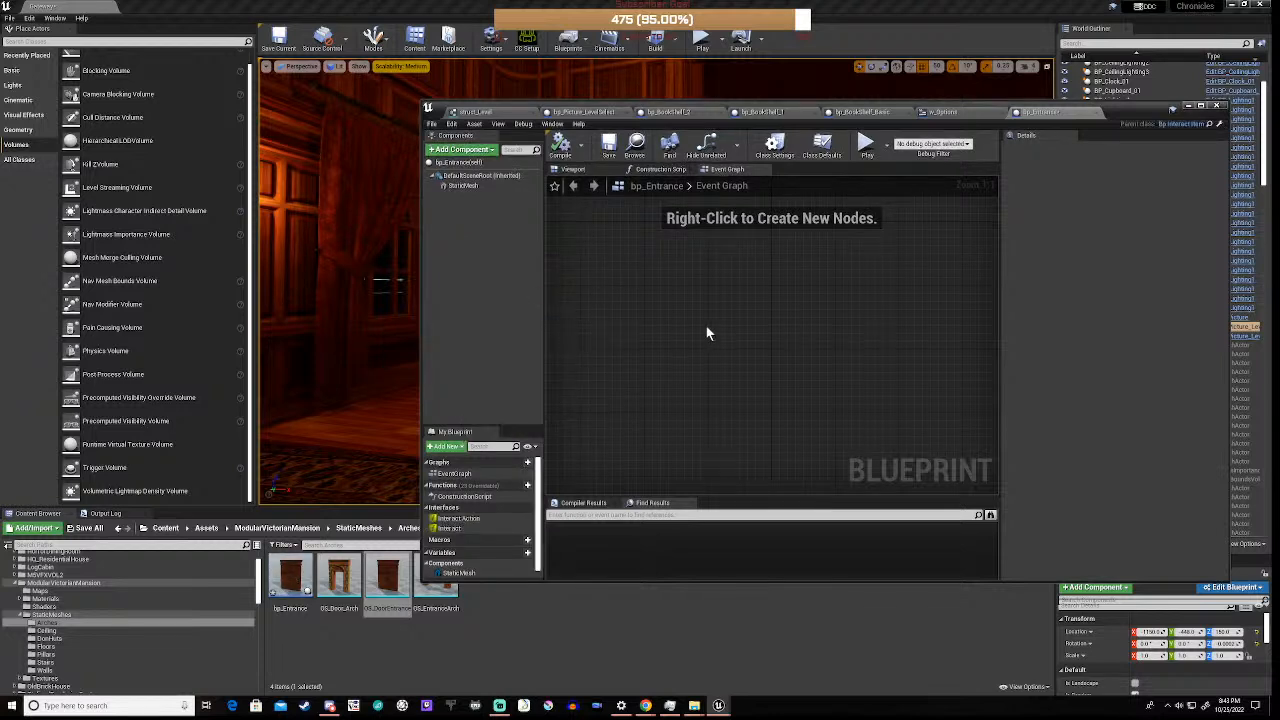
- Paste the copied interaction and overlap node chains into the event graph, leaving the Reveal and Hide references at Do Nothing
{"action": "scroll", "coordinate": [713, 344], "scroll_direction": "down", "scroll_amount": 1}
{"action": "scroll", "coordinate": [713, 344], "scroll_direction": "down", "scroll_amount": 5}
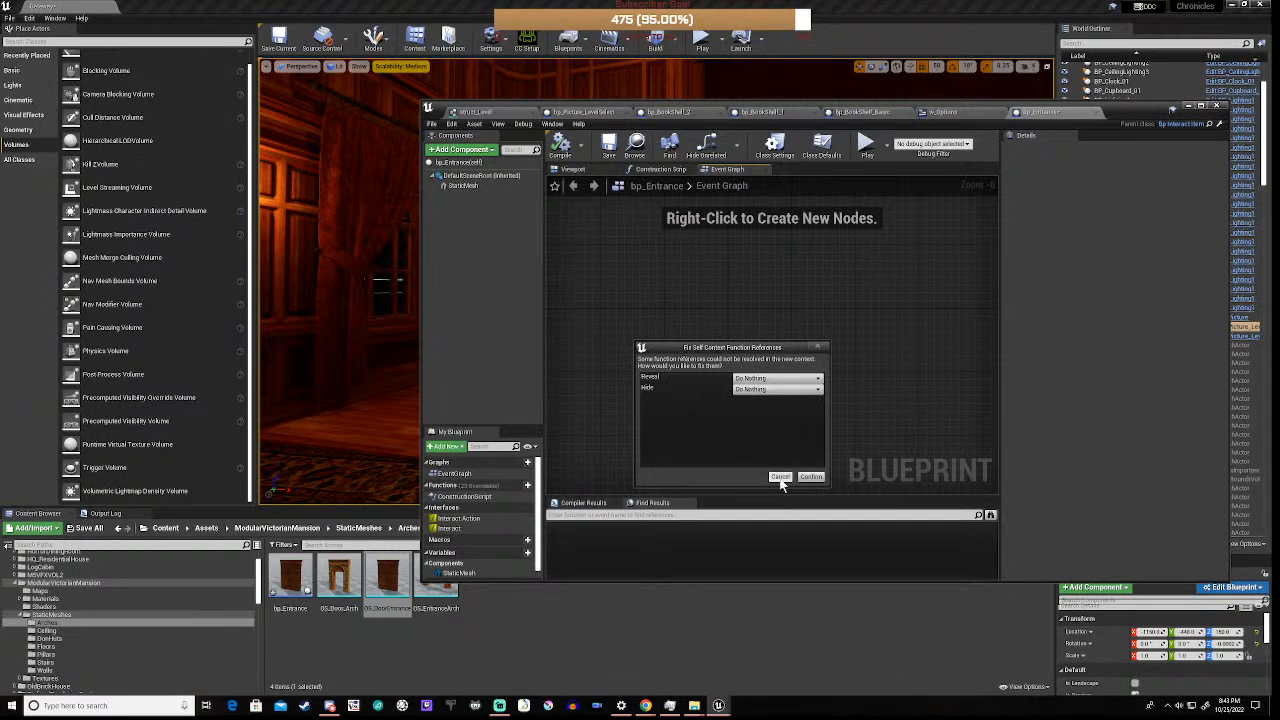
{"action": "left_click", "coordinate": [809, 477]}
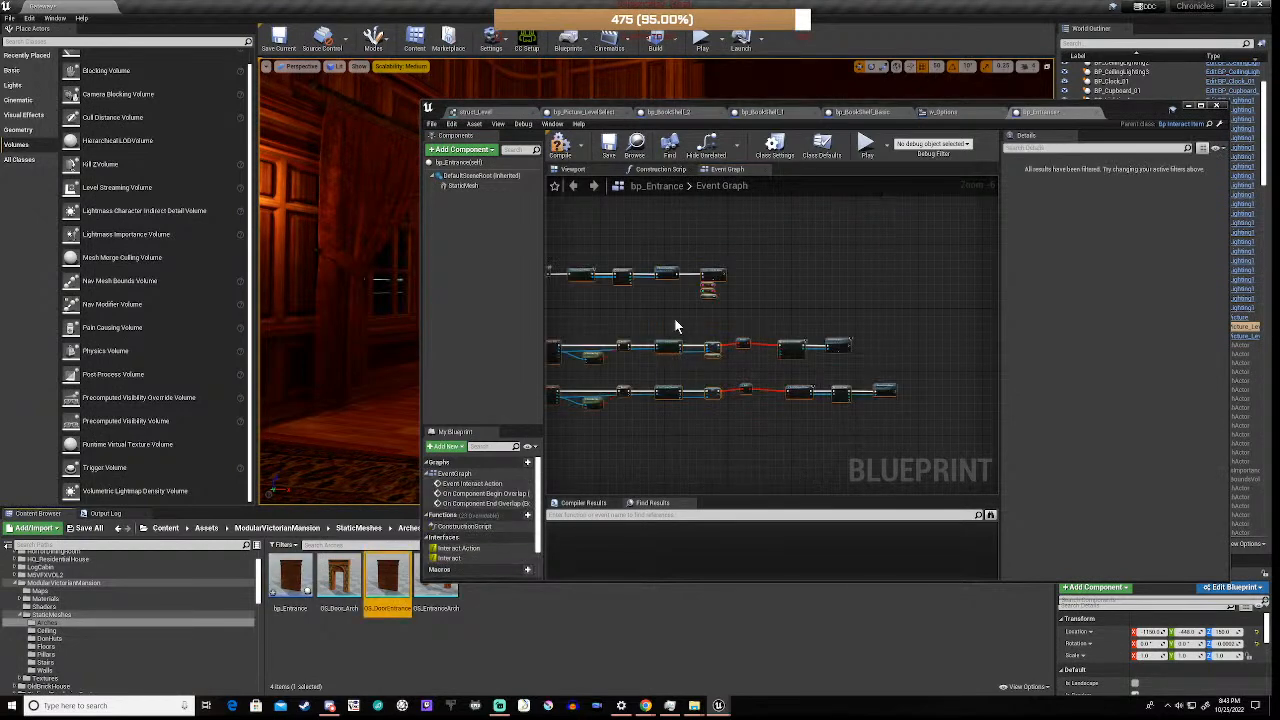
- Delete the Reveal and Hide nodes and connect the begin-overlap SET node directly to Create W Interact Widget
{"action": "scroll", "coordinate": [794, 360], "scroll_direction": "up", "scroll_amount": 6}
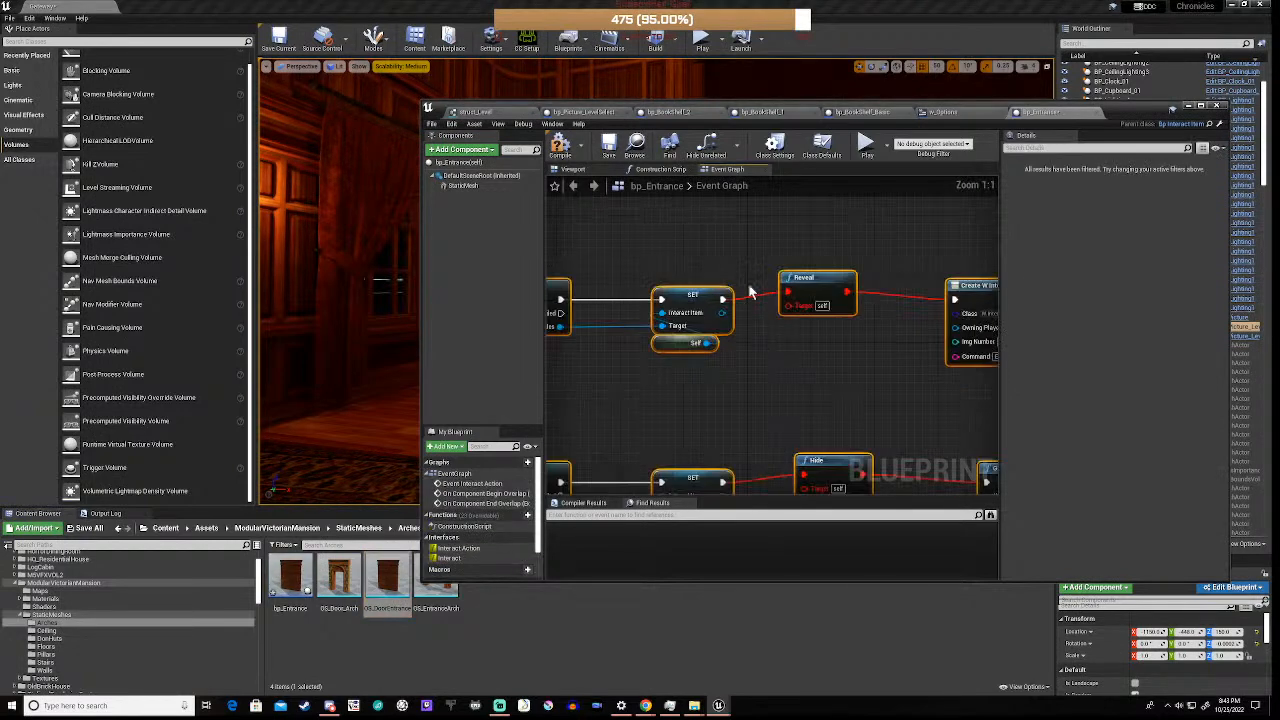
{"action": "scroll", "coordinate": [819, 353], "scroll_direction": "down", "scroll_amount": 4}
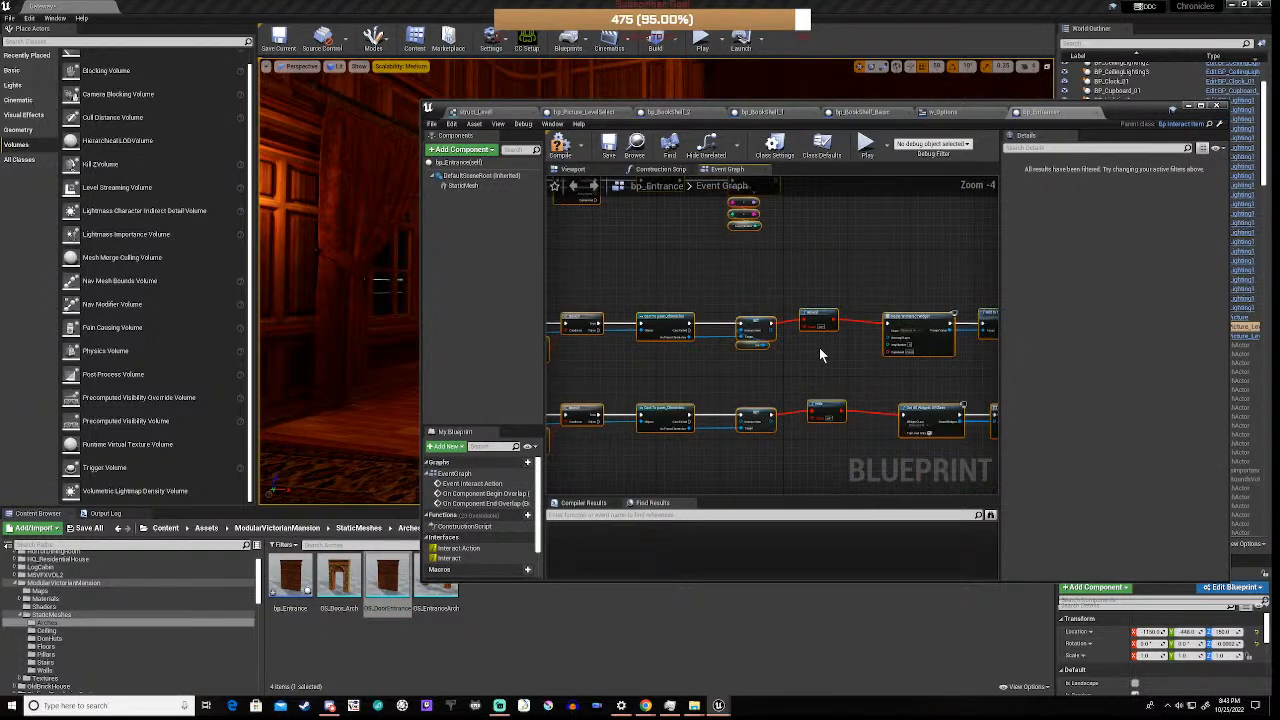
{"action": "right_click_drag", "start_coordinate": [808, 360], "coordinate": [725, 352]}
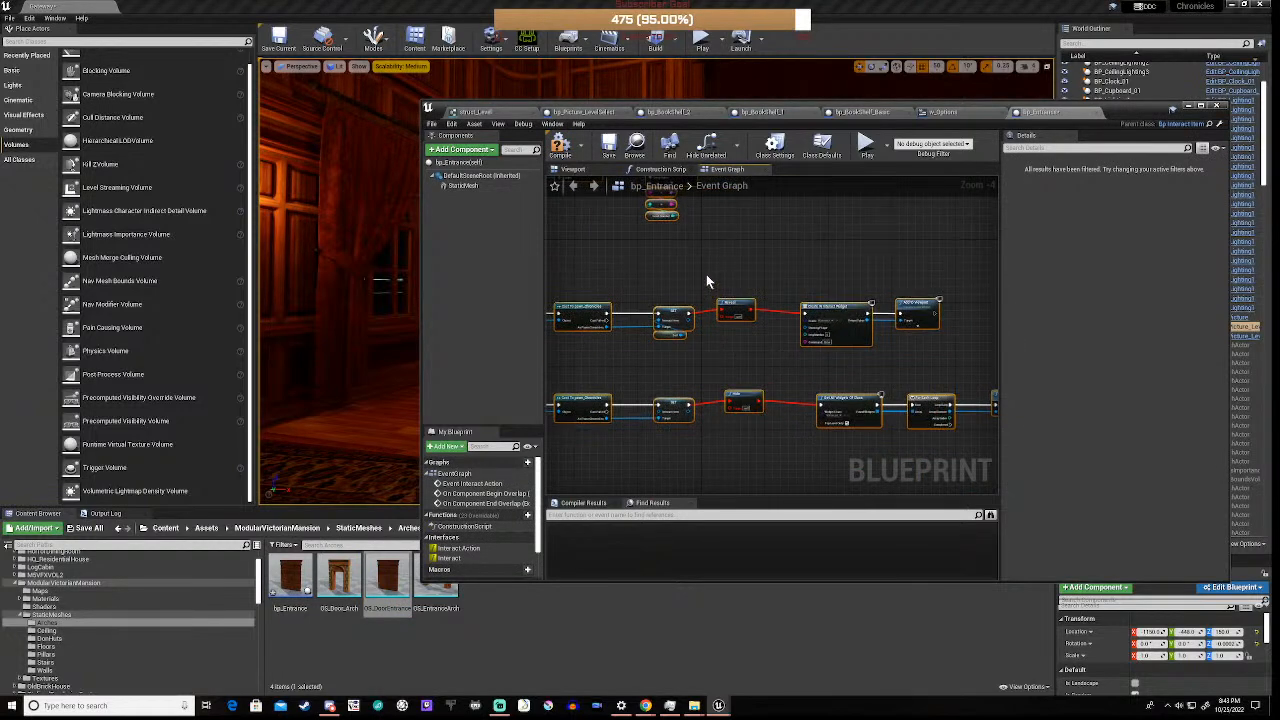
{"action": "left_click_drag", "start_coordinate": [706, 281], "coordinate": [777, 460]}
{"action": "key", "text": "Delete"}
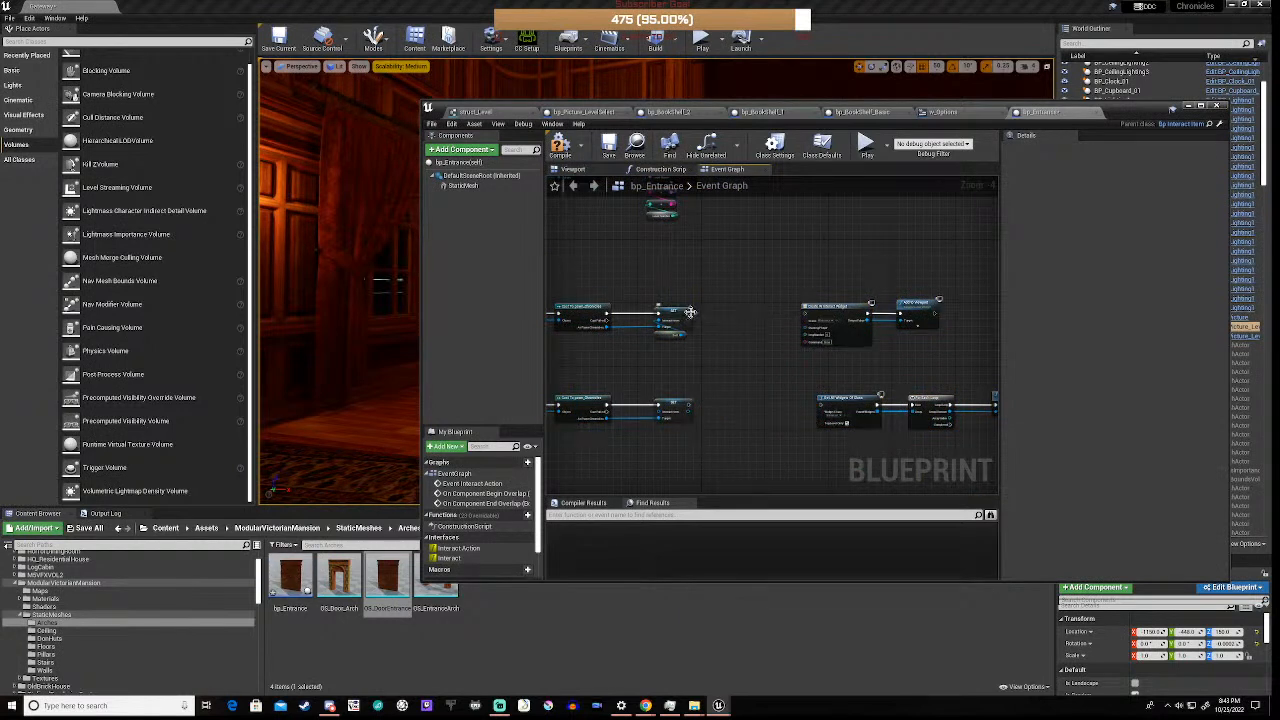
{"action": "left_click_drag", "start_coordinate": [808, 325], "coordinate": [806, 318]}
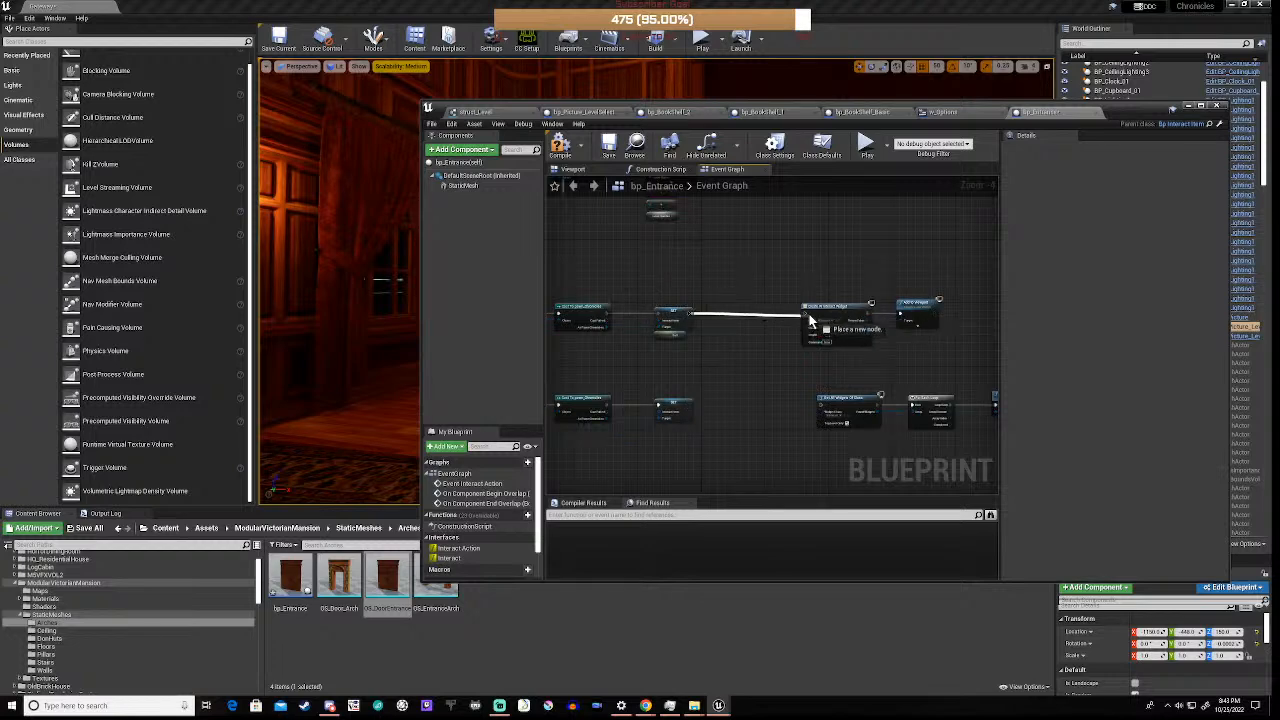
- Set the Command text of the Create W Interact Widget node to "Main Menu"
{"action": "scroll", "coordinate": [820, 328], "scroll_direction": "up", "scroll_amount": 4}
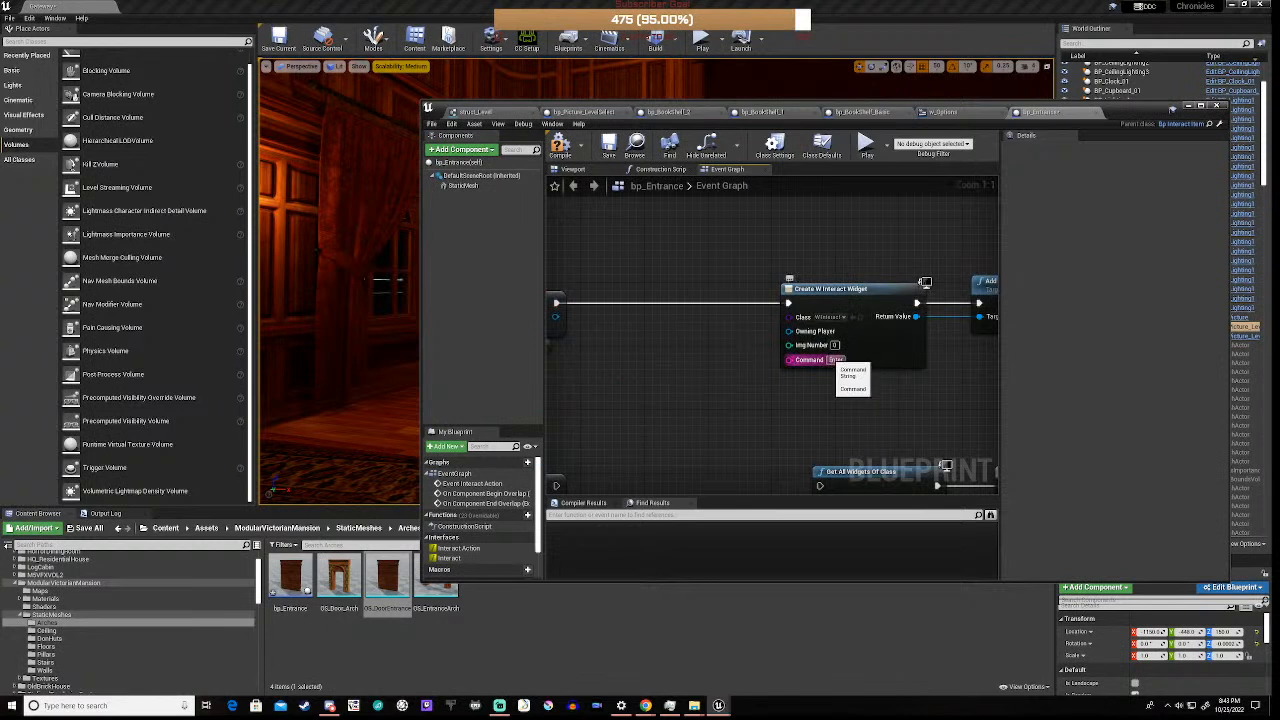
{"action": "left_click_drag", "start_coordinate": [831, 360], "coordinate": [847, 358]}
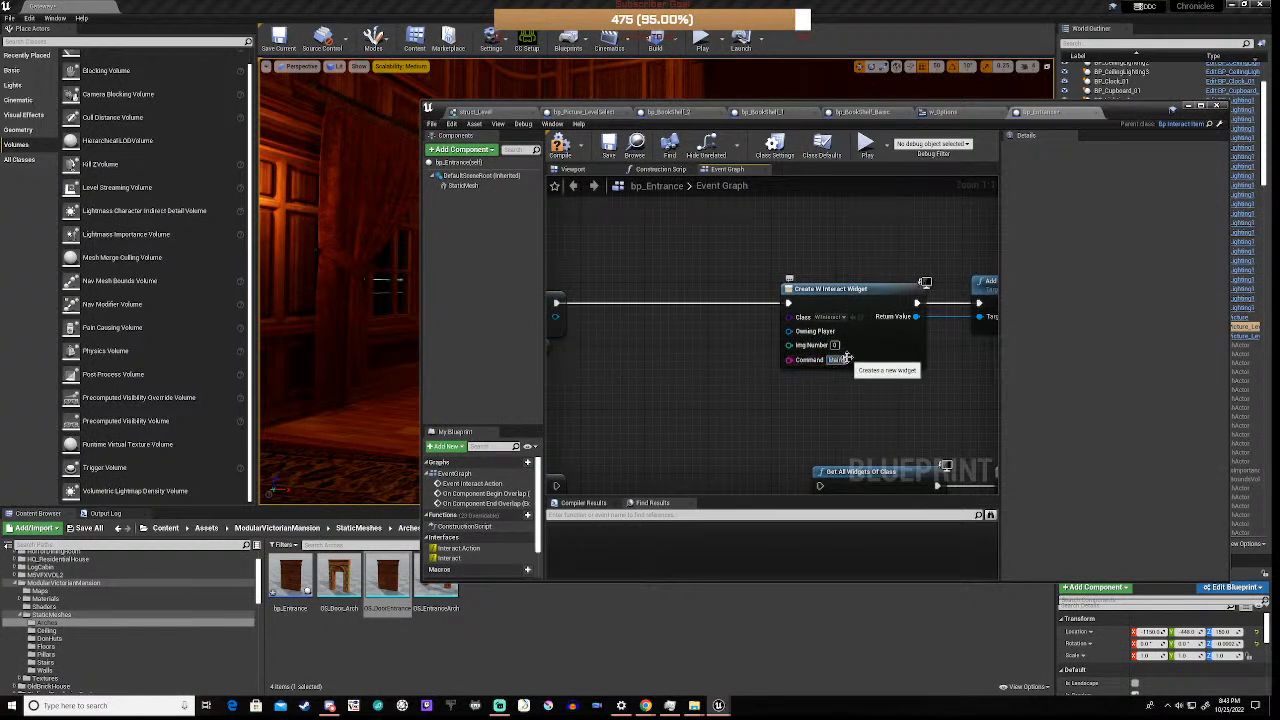
{"action": "type", "text": "Main Menu"}
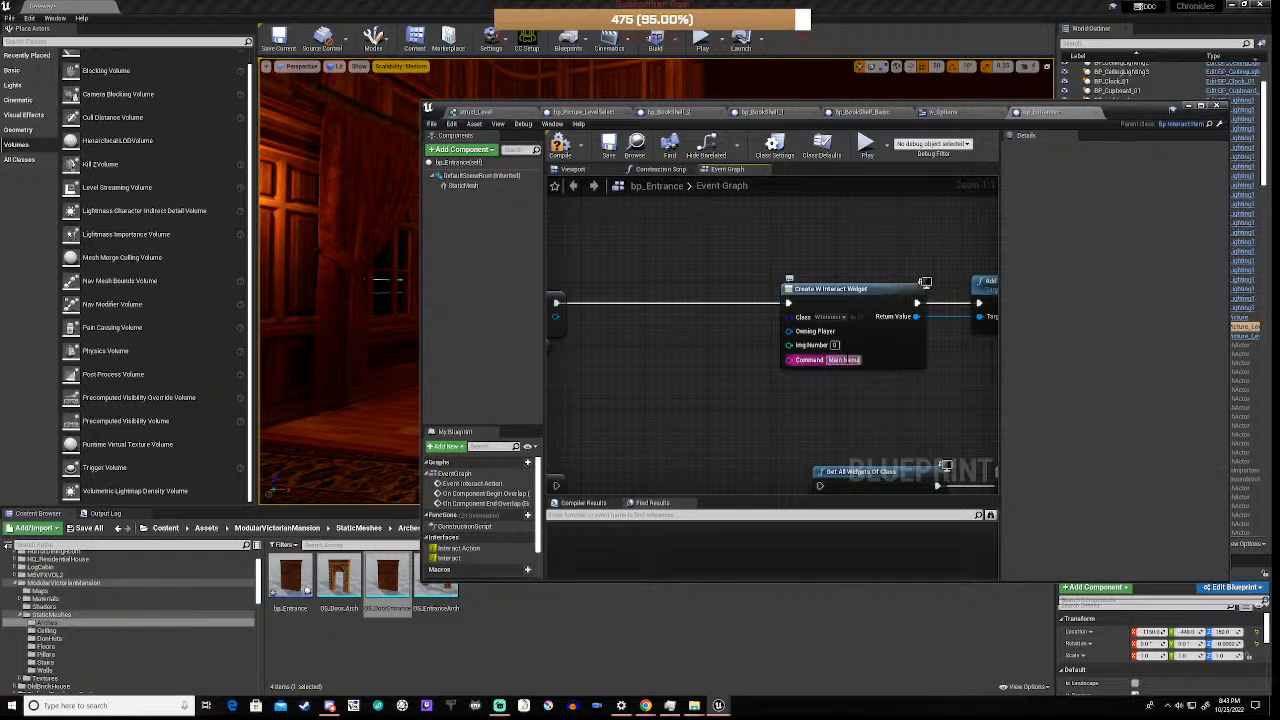
- Connect the end-overlap SET node to Get All Widgets Of Class and move the widget nodes of both chains closer to their SET nodes
{"action": "right_click_drag", "start_coordinate": [790, 432], "coordinate": [830, 271]}
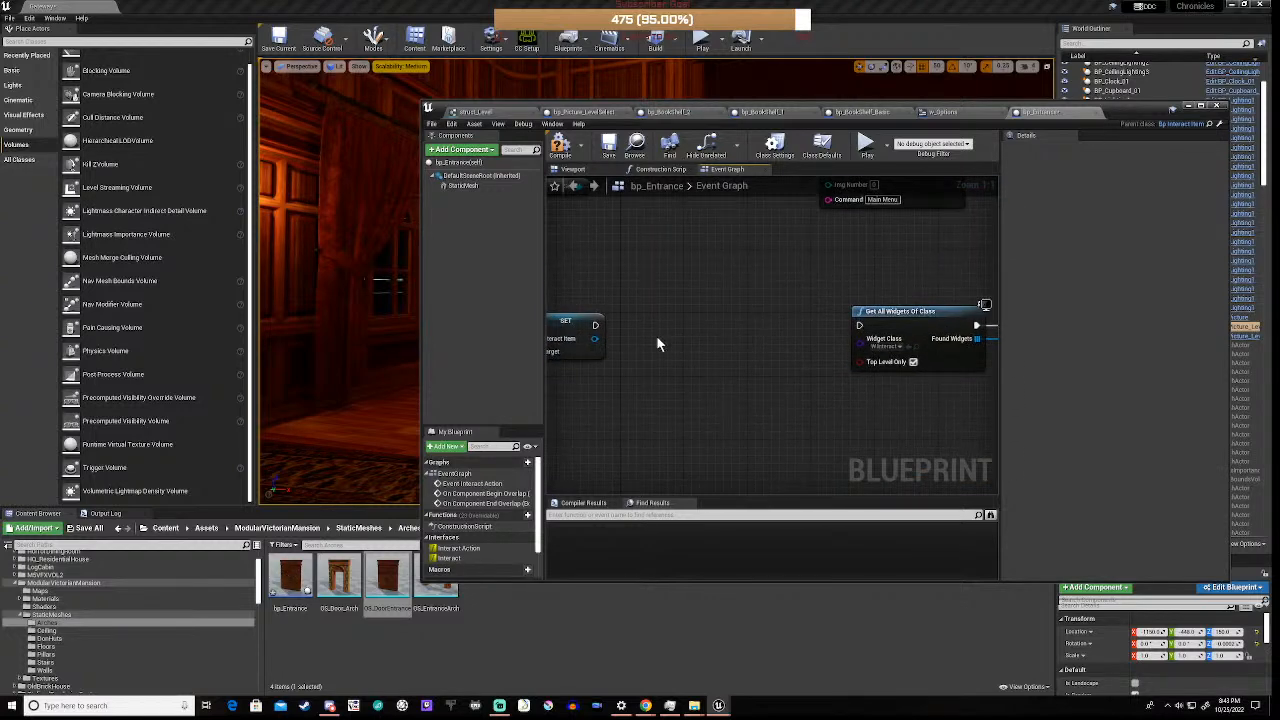
{"action": "left_click_drag", "start_coordinate": [594, 325], "coordinate": [859, 325]}
{"action": "scroll", "coordinate": [747, 300], "scroll_direction": "down", "scroll_amount": 1}
{"action": "scroll", "coordinate": [747, 300], "scroll_direction": "down", "scroll_amount": 2}
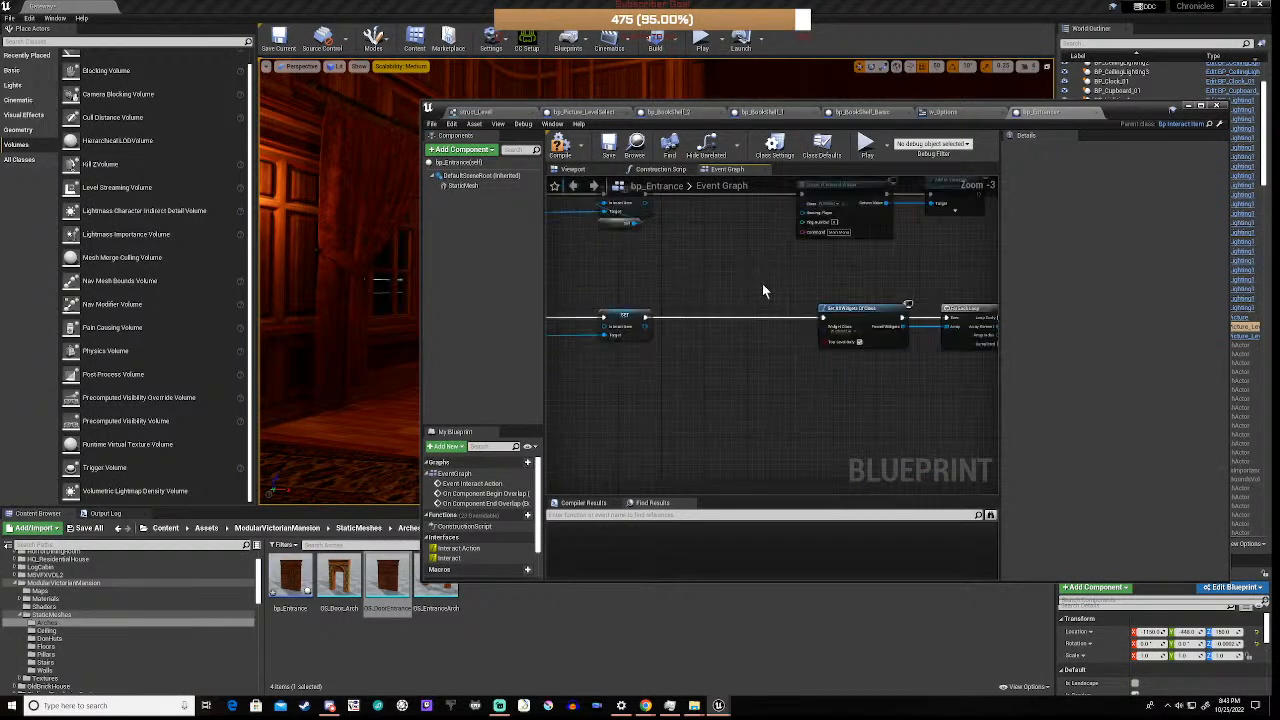
{"action": "left_click_drag", "start_coordinate": [673, 202], "coordinate": [986, 423]}
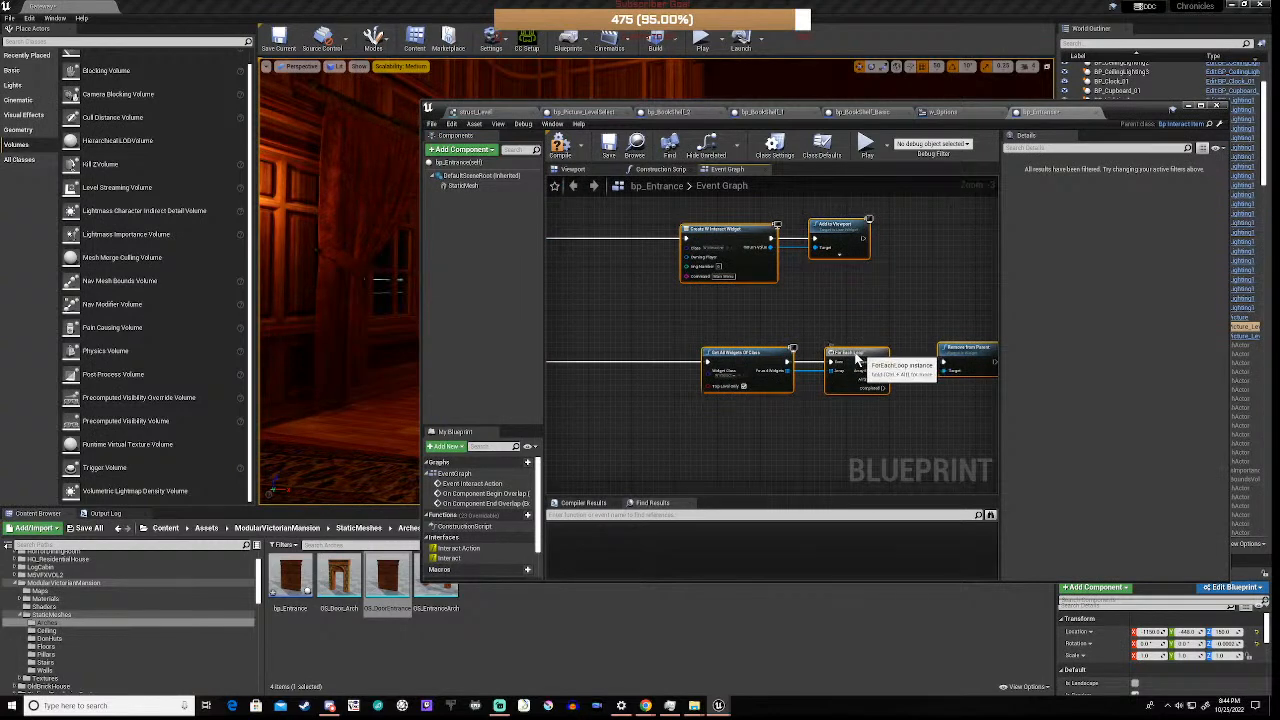
{"action": "left_click_drag", "start_coordinate": [859, 353], "coordinate": [752, 353]}
- Delete the level-number nodes feeding Open Level (by Name) and set its Level Name to MainMenu
{"action": "right_click_drag", "start_coordinate": [633, 331], "coordinate": [1007, 580]}
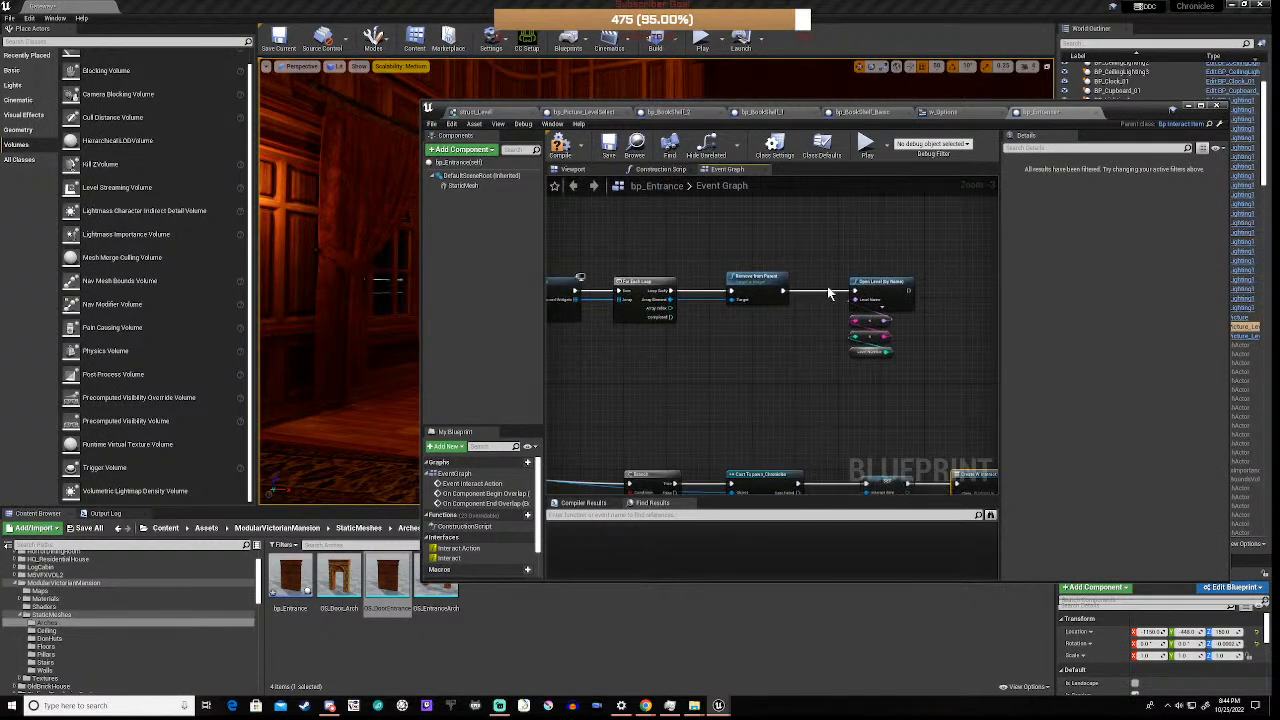
{"action": "left_click_drag", "start_coordinate": [826, 315], "coordinate": [921, 381]}
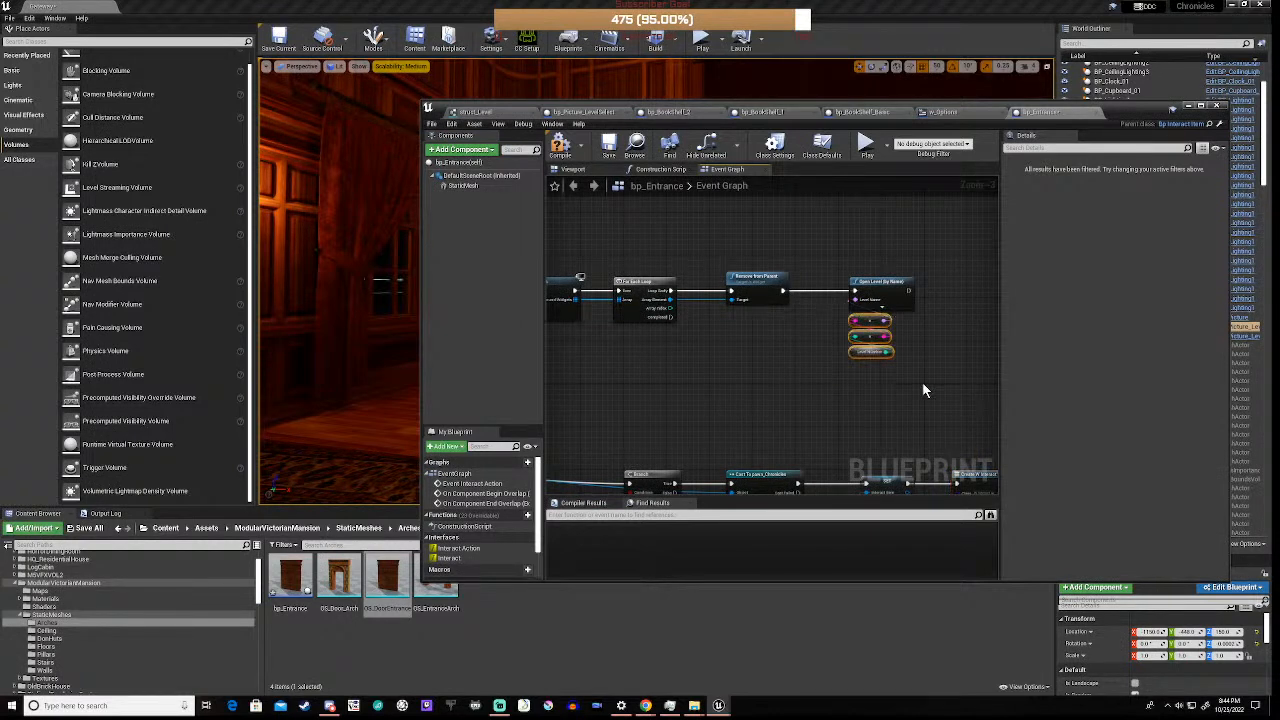
{"action": "key", "text": "Delete"}
{"action": "scroll", "coordinate": [845, 310], "scroll_direction": "up", "scroll_amount": 3}
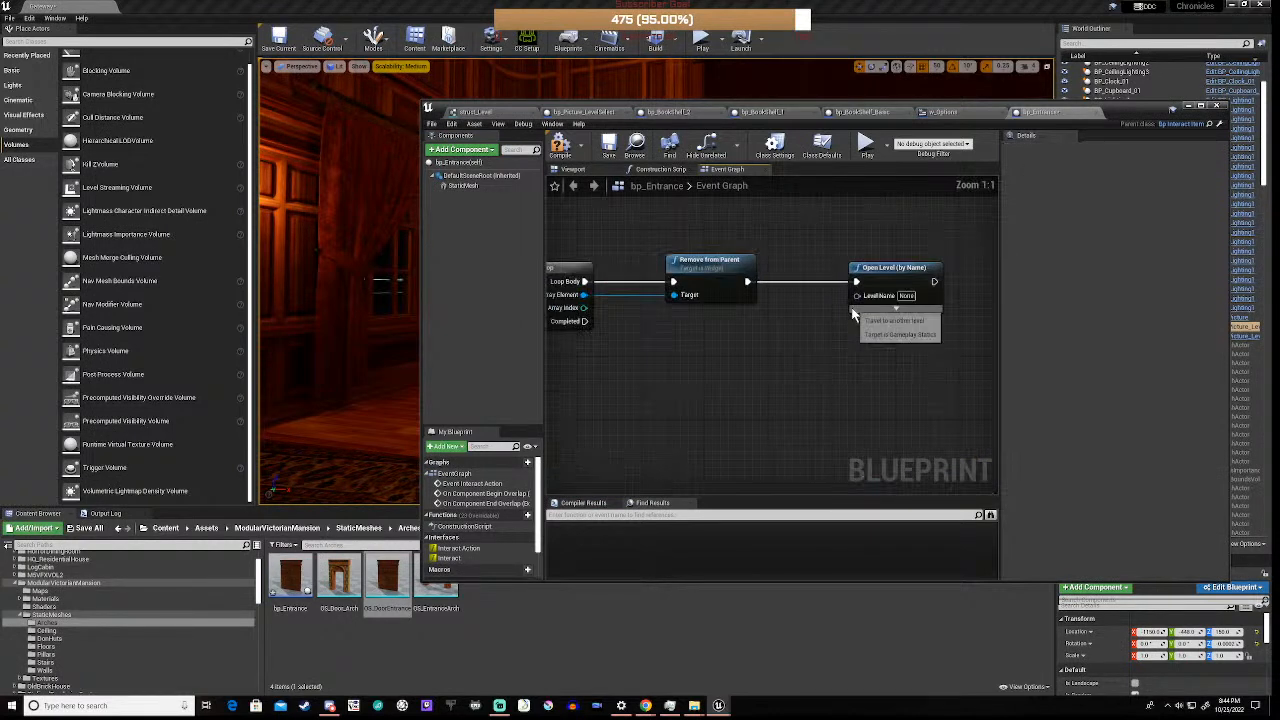
{"action": "left_click", "coordinate": [906, 296]}
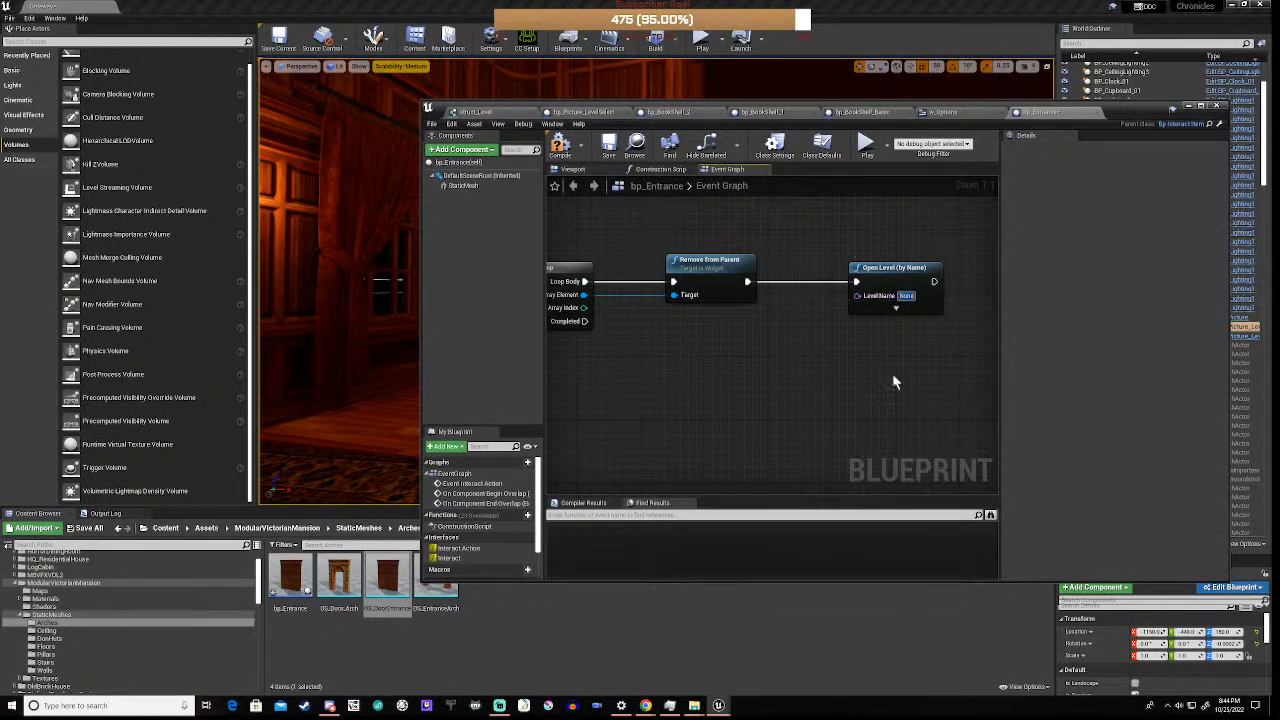
{"action": "type", "text": "MainMenu"}
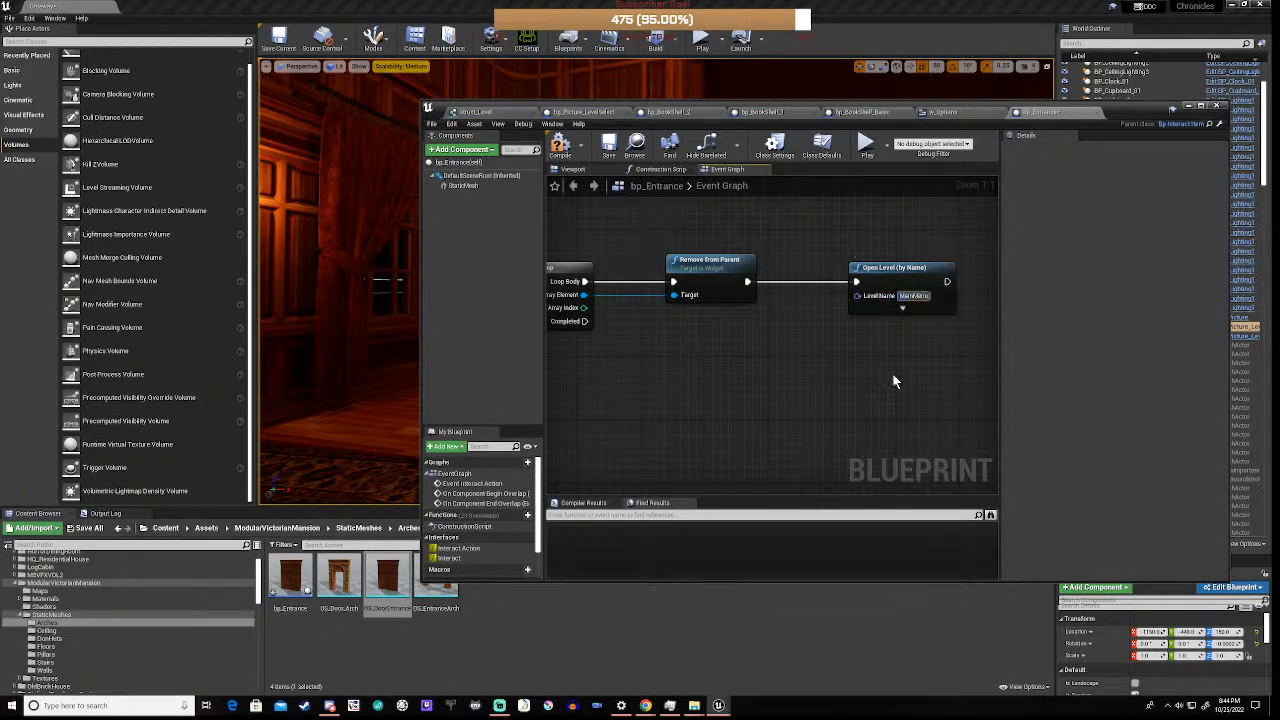
{"action": "key", "text": "Return"}
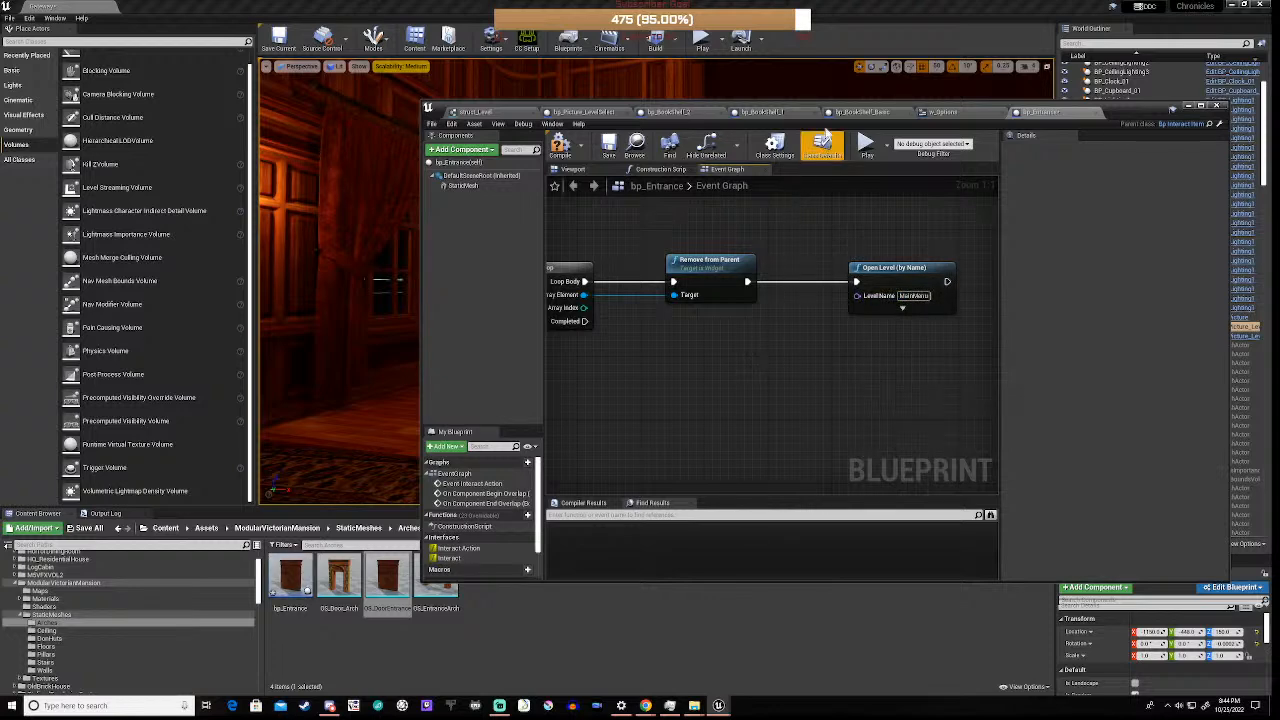
- Compile bp_Entrance and check the On Component Begin Overlap and End Overlap (Box) events in the graph
{"action": "left_click", "coordinate": [560, 145]}
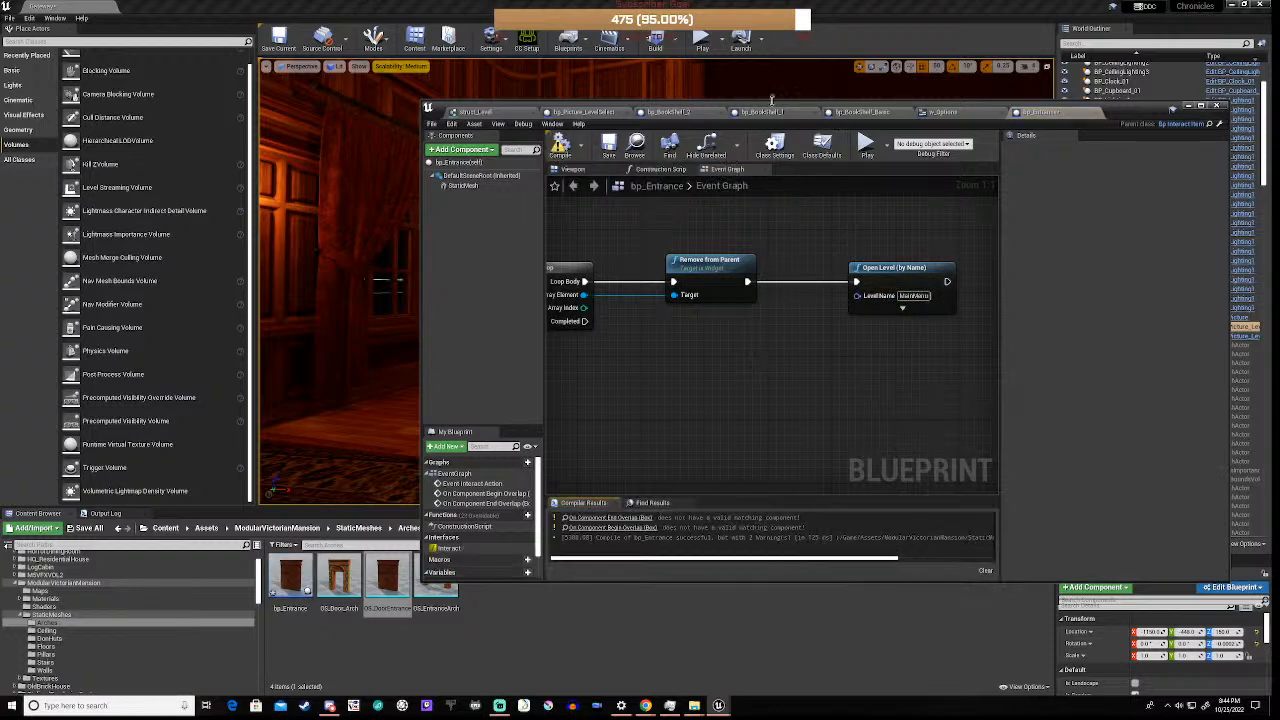
{"action": "scroll", "coordinate": [711, 212], "scroll_direction": "down", "scroll_amount": 5}
{"action": "right_click_drag", "start_coordinate": [619, 307], "coordinate": [816, 281]}
{"action": "scroll", "coordinate": [690, 343], "scroll_direction": "up", "scroll_amount": 5}
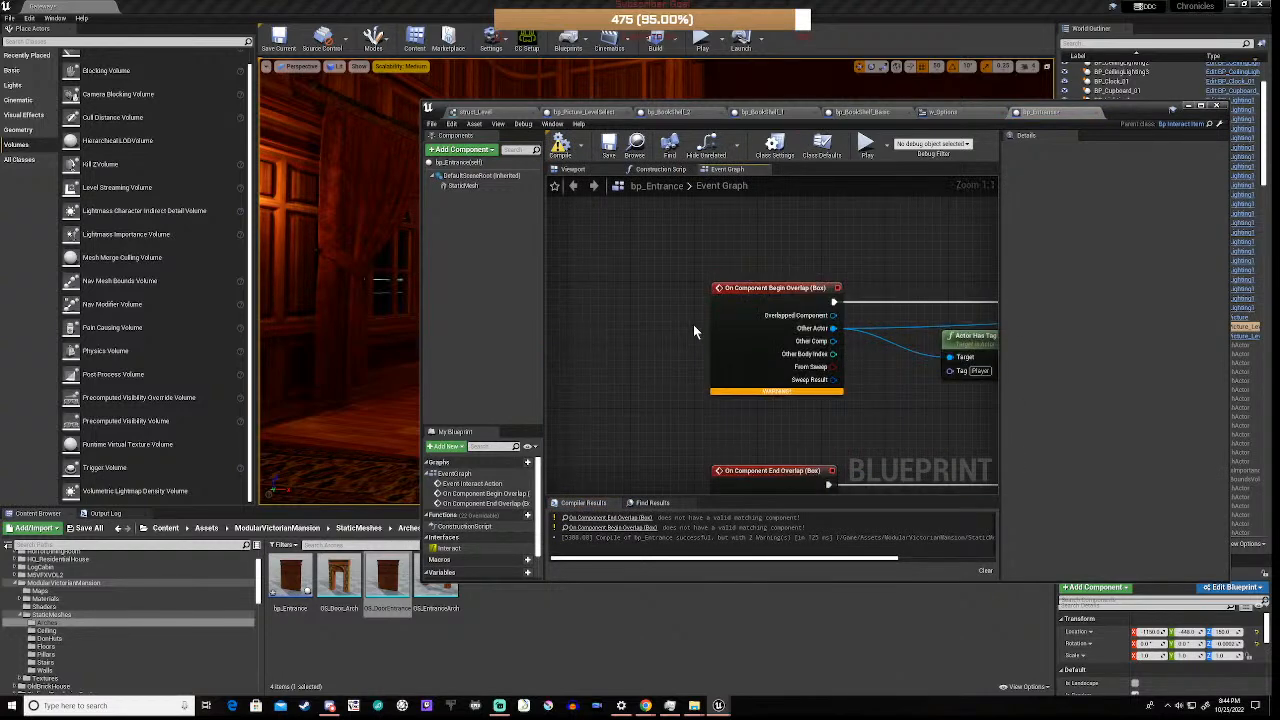
{"action": "scroll", "coordinate": [698, 317], "scroll_direction": "down", "scroll_amount": 2}
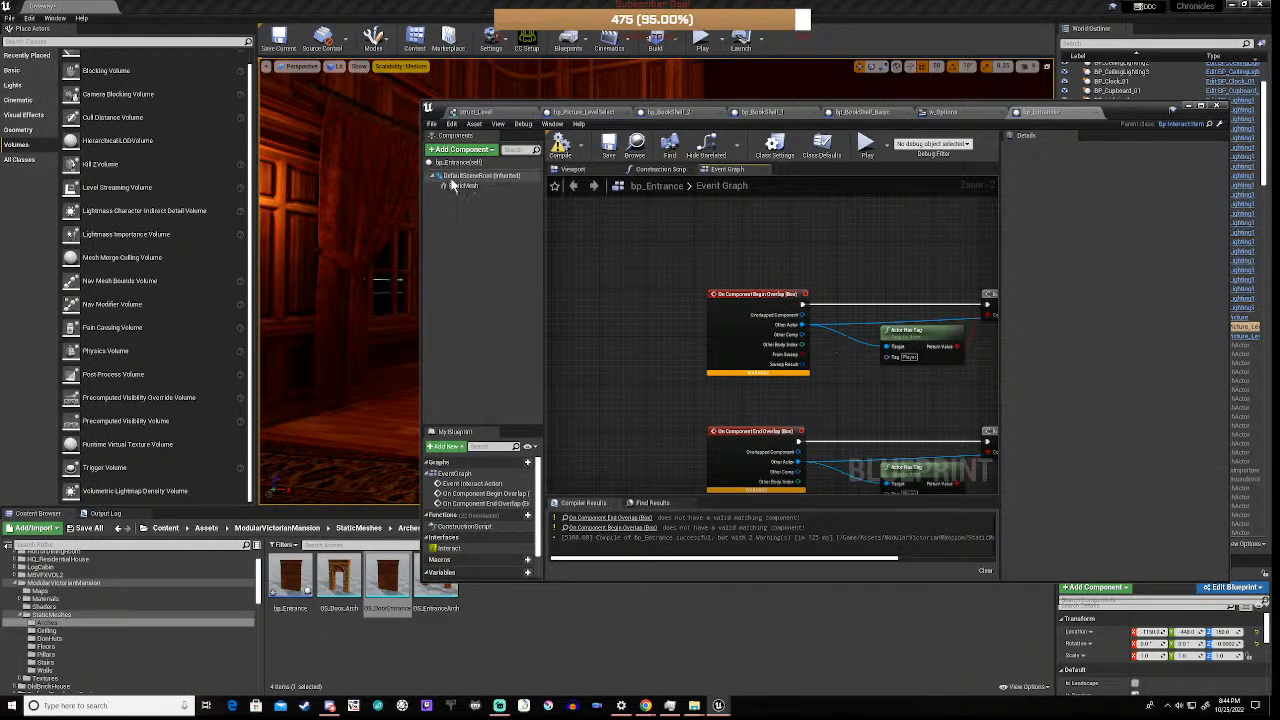
- Add a Box Collision component to bp_Entrance, keeping the name Box
{"action": "left_click", "coordinate": [463, 151]}
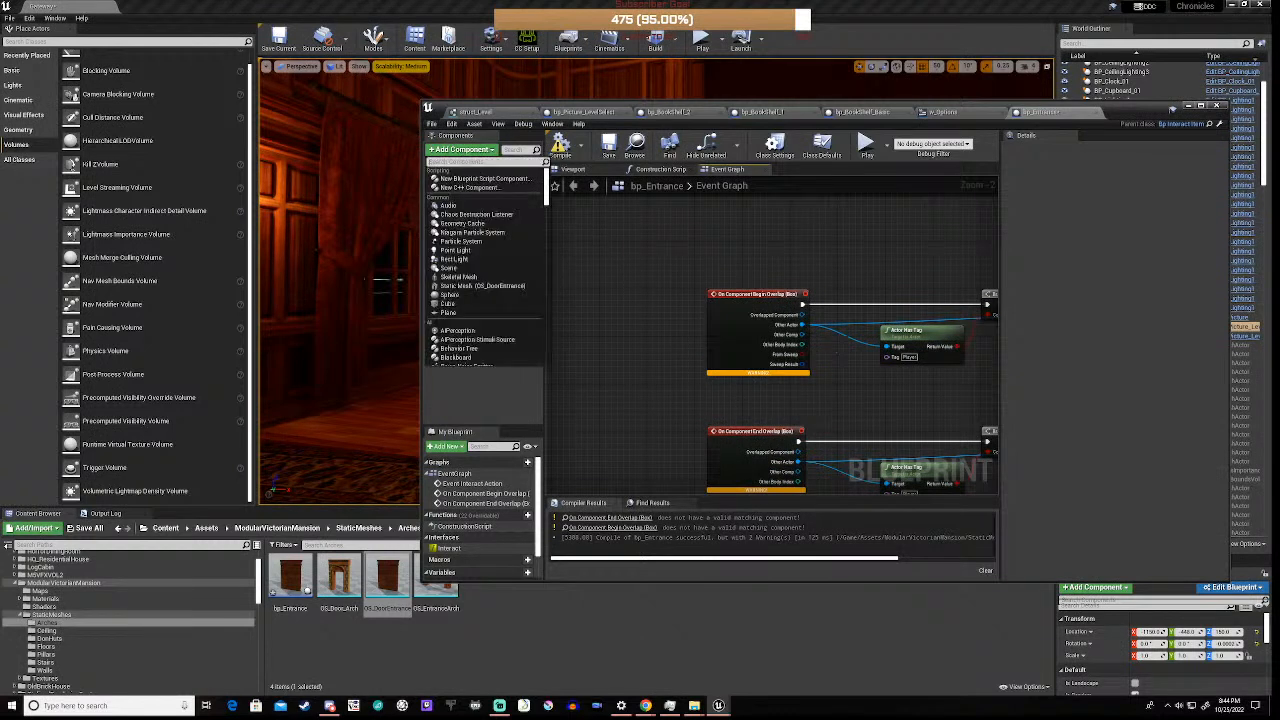
{"action": "scroll", "coordinate": [472, 272], "scroll_direction": "down", "scroll_amount": 5}
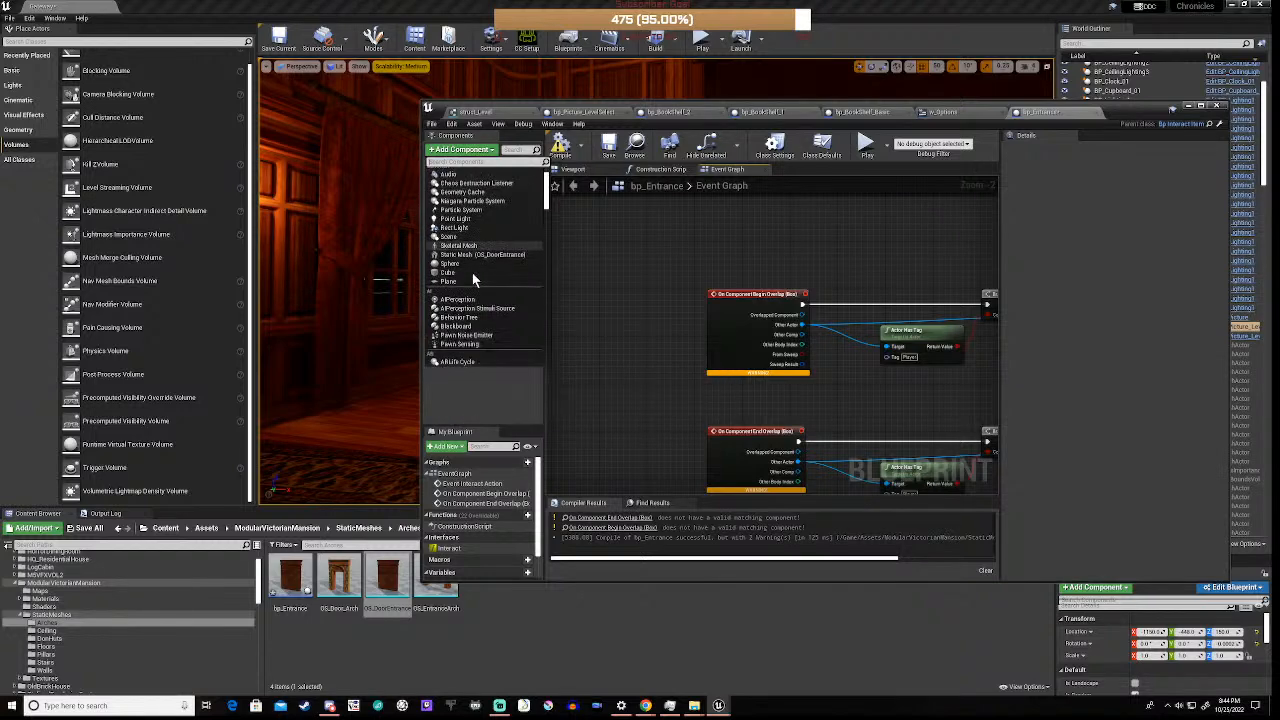
{"action": "scroll", "coordinate": [472, 272], "scroll_direction": "down", "scroll_amount": 6}
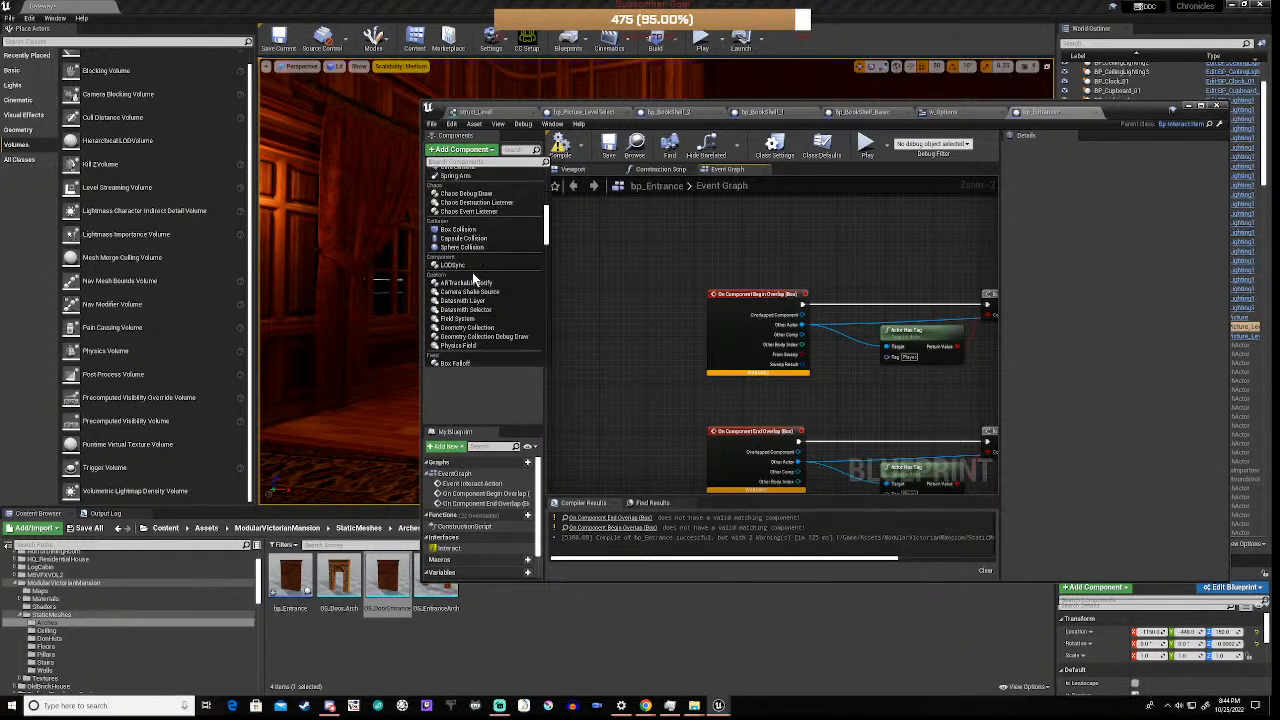
{"action": "scroll", "coordinate": [472, 272], "scroll_direction": "up", "scroll_amount": 4}
{"action": "left_click", "coordinate": [463, 230]}
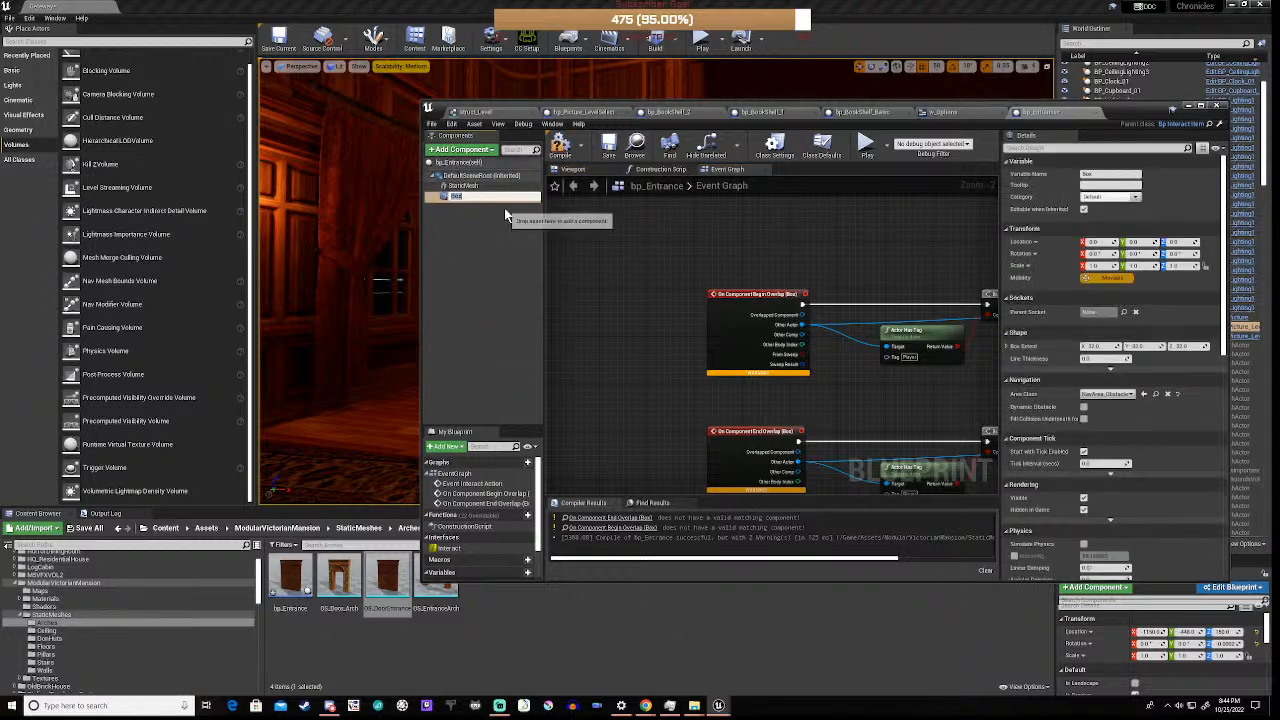
{"action": "left_click", "coordinate": [466, 248]}
- Raise the Box collision component to Z 100 in the bp_Entrance viewport
{"action": "left_click", "coordinate": [574, 169]}
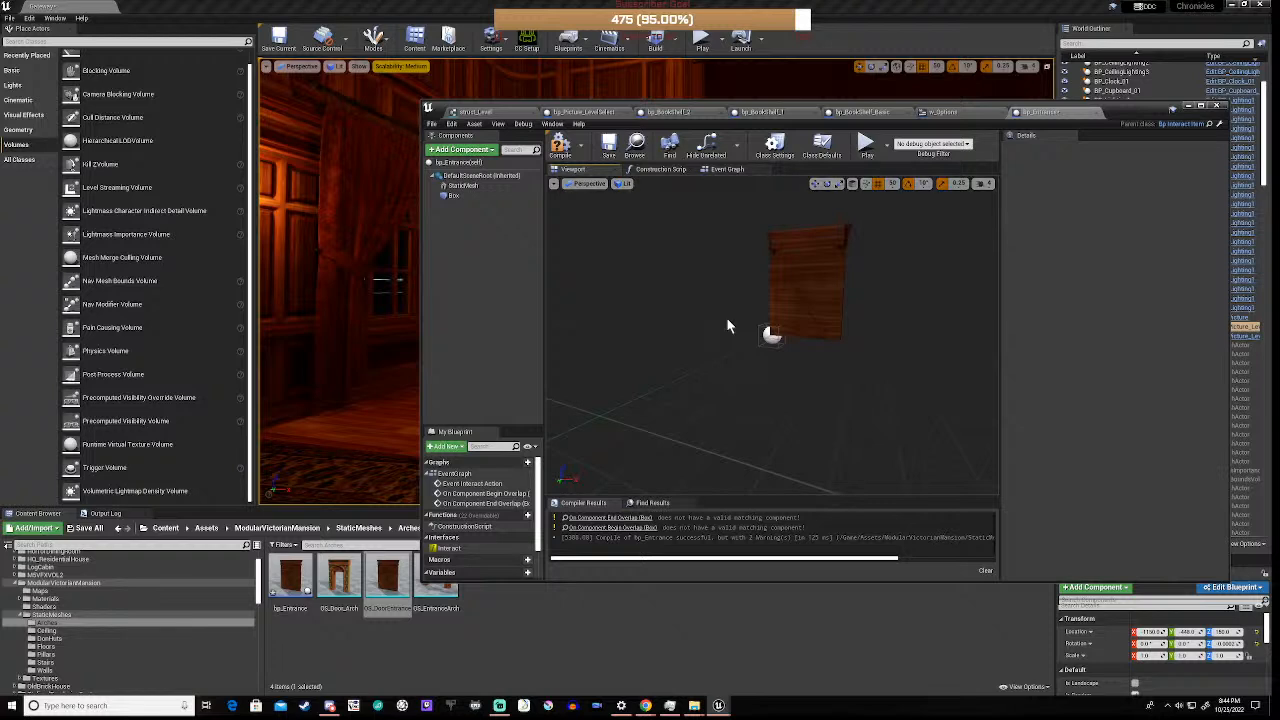
{"action": "right_click_drag", "start_coordinate": [727, 325], "coordinate": [796, 322]}
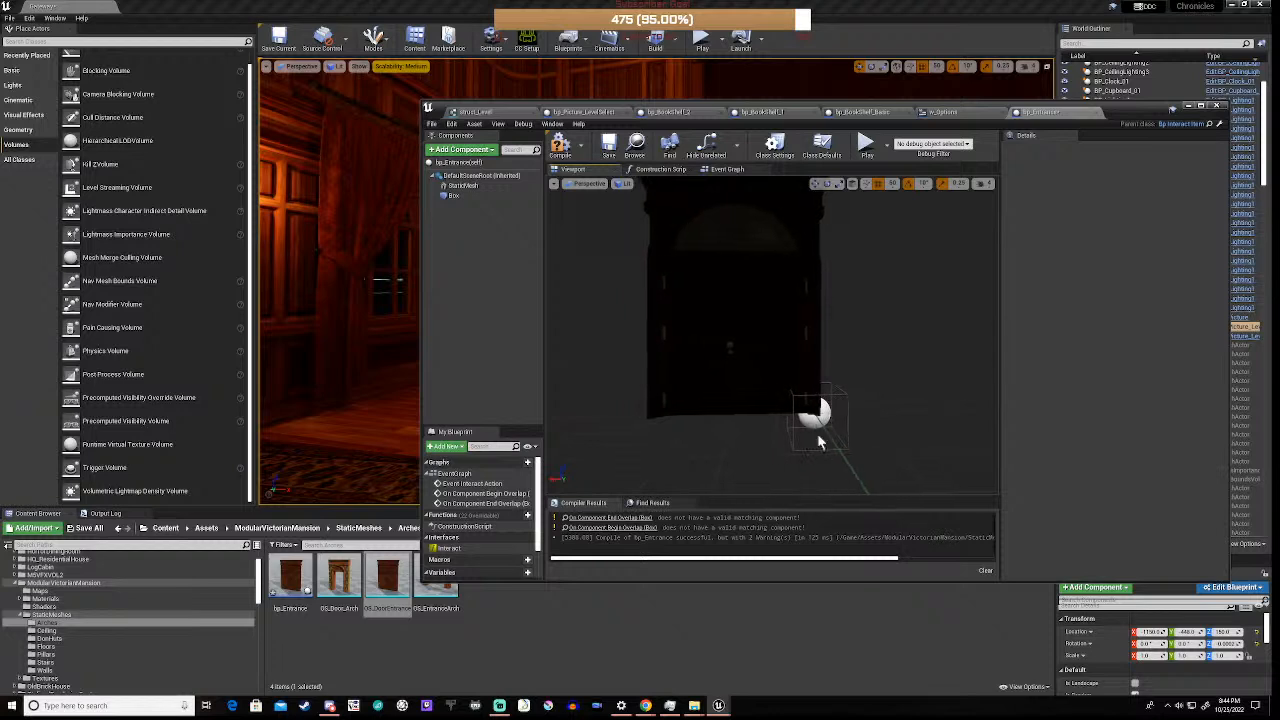
{"action": "left_click", "coordinate": [453, 195]}
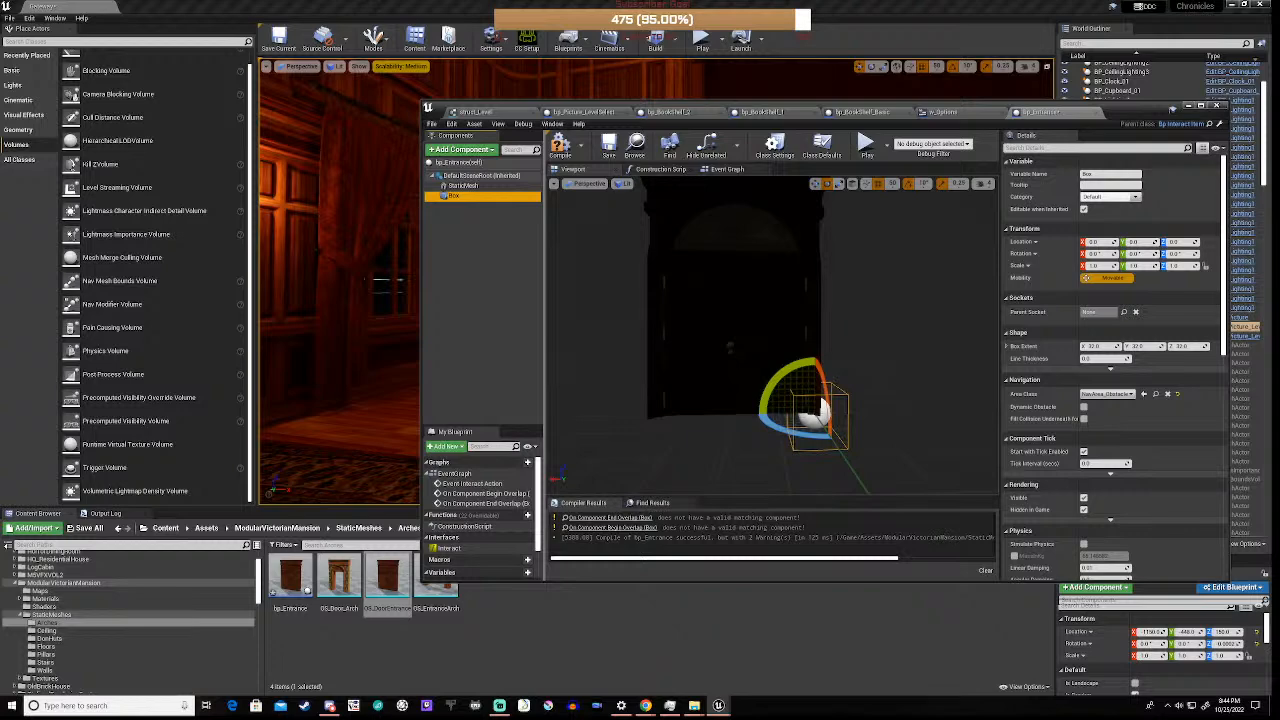
{"action": "left_click", "coordinate": [820, 385]}
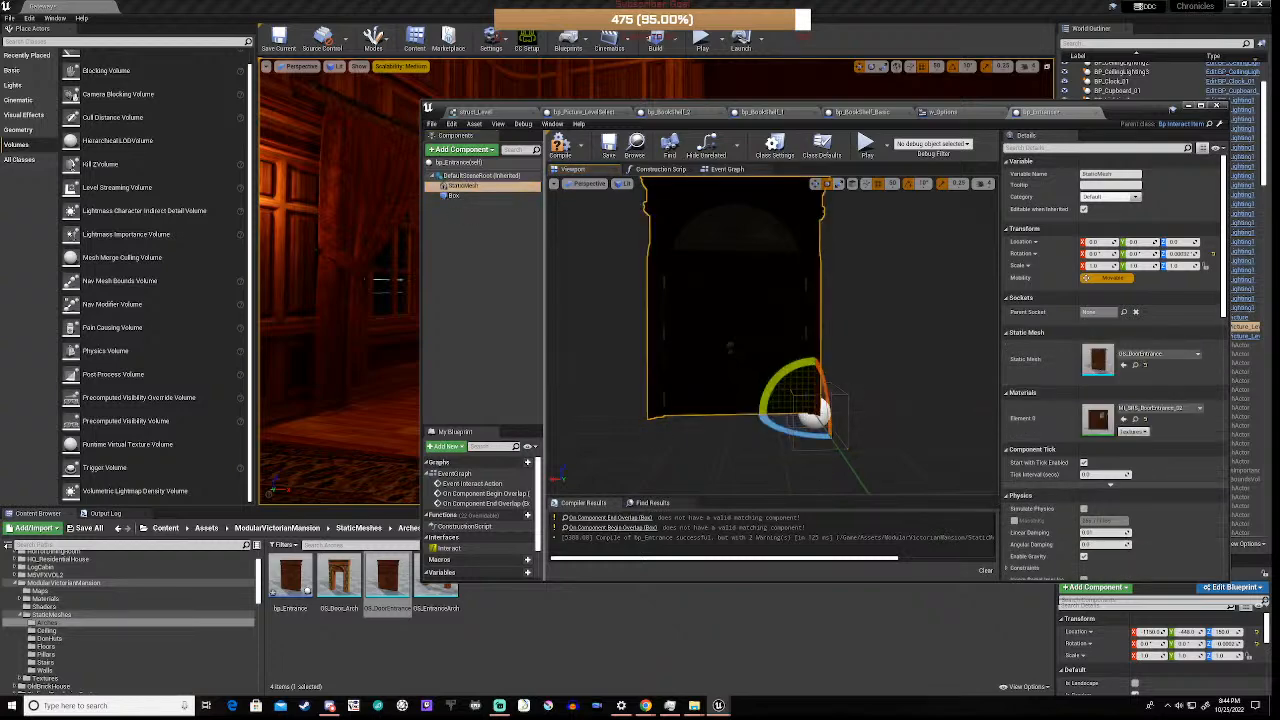
{"action": "left_click", "coordinate": [825, 389]}
{"action": "right_click_drag", "start_coordinate": [709, 432], "coordinate": [748, 430]}
{"action": "key", "text": "w"}
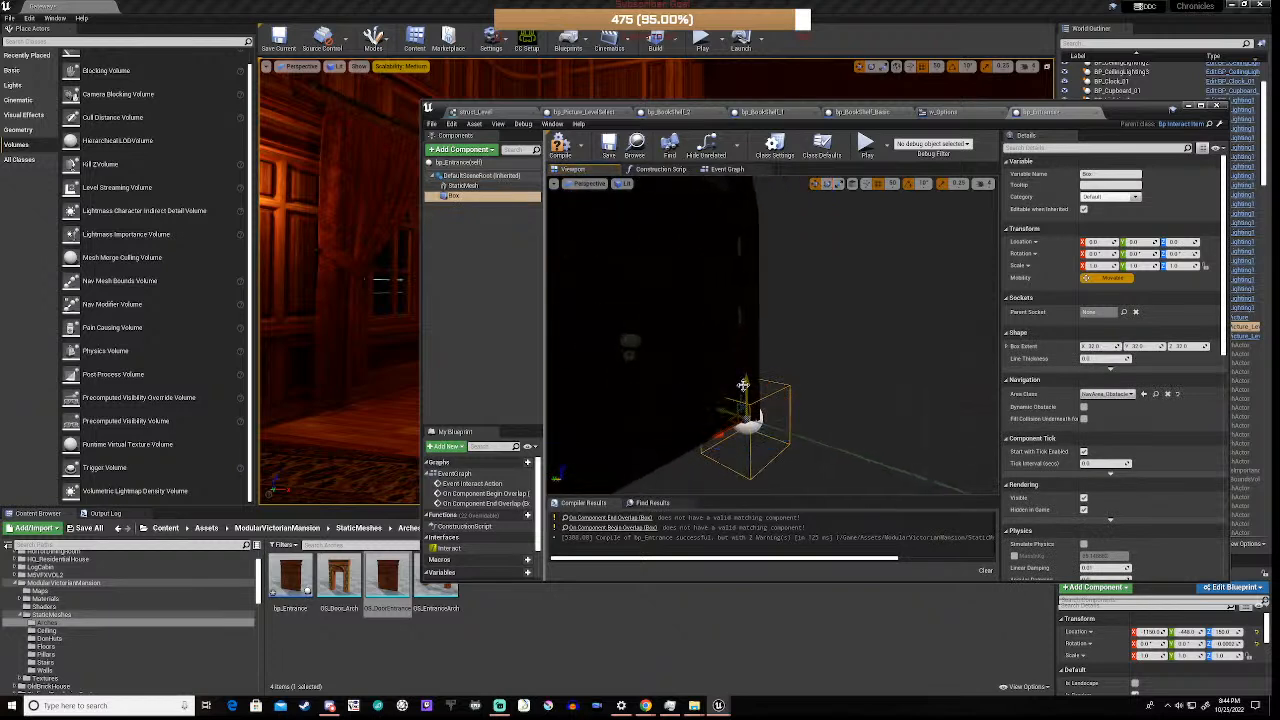
{"action": "left_click_drag", "start_coordinate": [745, 392], "coordinate": [745, 292]}
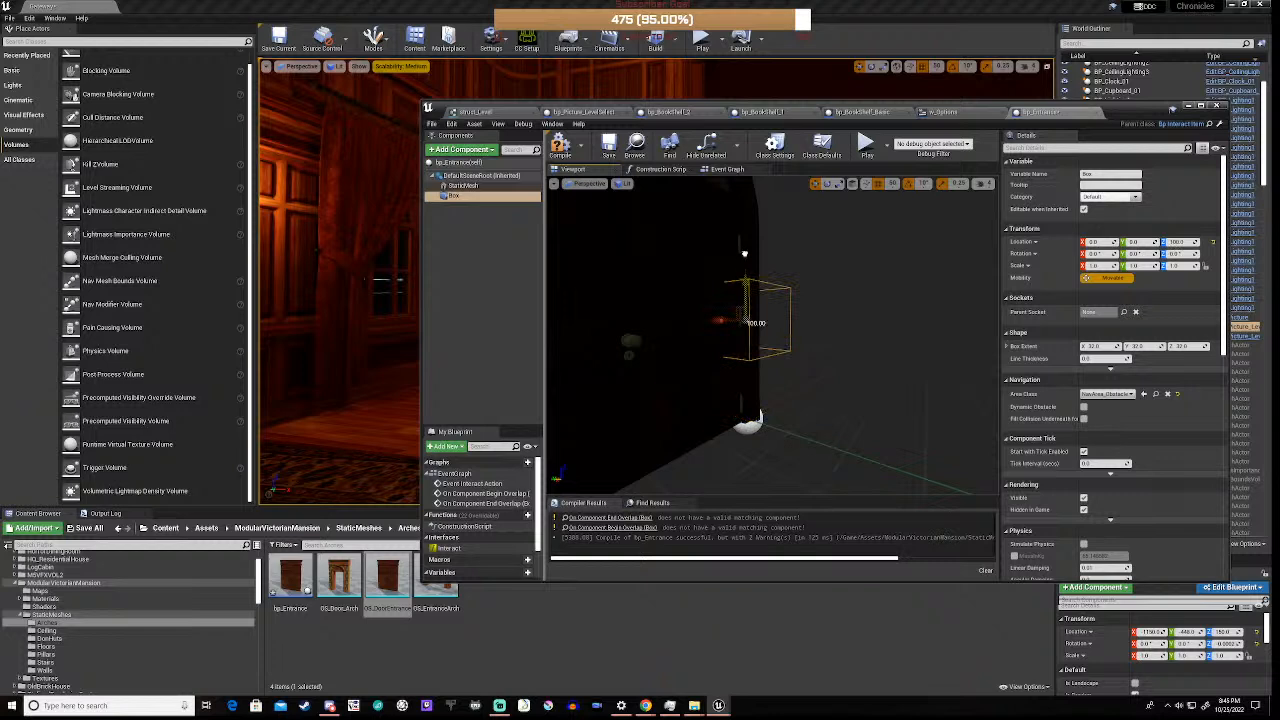
- Move the Box collision along X to 100 so it is centred on the door, and keep it selected
{"action": "mouse_move", "coordinate": [745, 330]}
{"action": "right_mouse_down"}
{"action": "mouse_move", "coordinate": [650, 330]}
{"action": "mouse_move", "coordinate": [760, 335]}
{"action": "right_mouse_up"}
{"action": "key", "text": "a"}
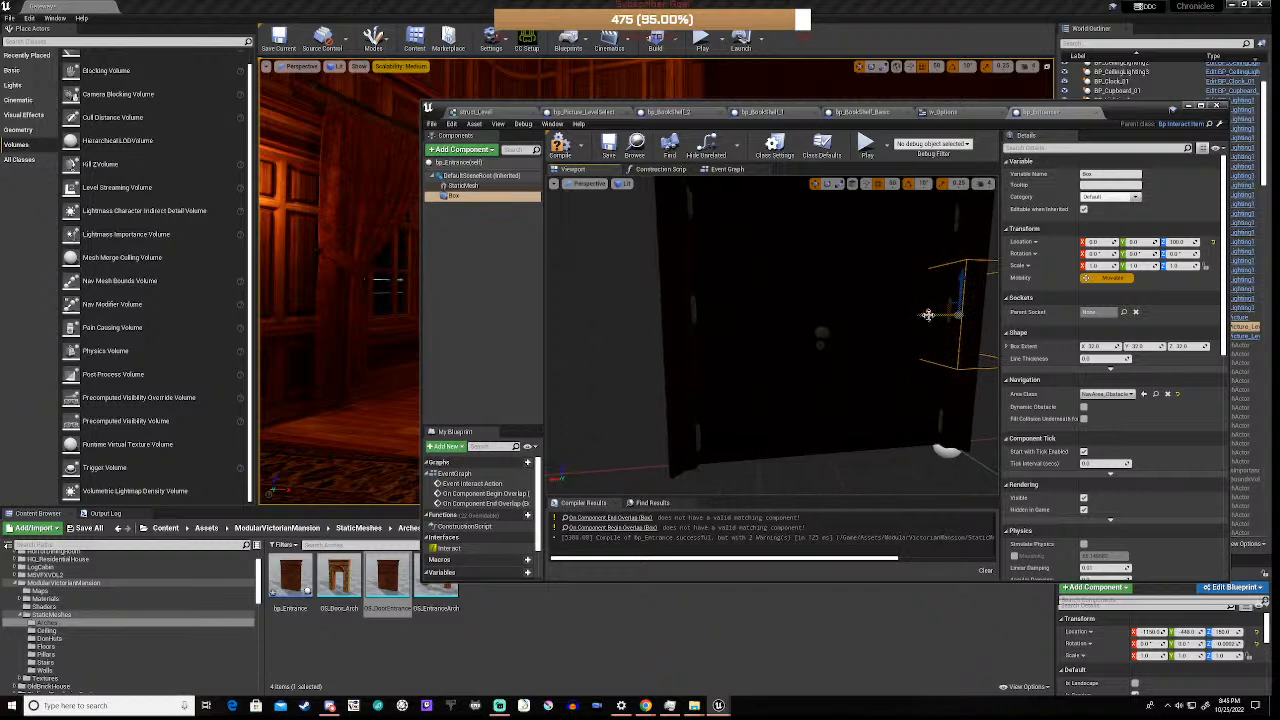
{"action": "left_click_drag", "start_coordinate": [928, 315], "coordinate": [804, 323]}
{"action": "left_click", "coordinate": [808, 324]}
{"action": "right_click_drag", "start_coordinate": [808, 324], "coordinate": [800, 324]}
{"action": "key", "text": "d"}
{"action": "key", "text": "a"}
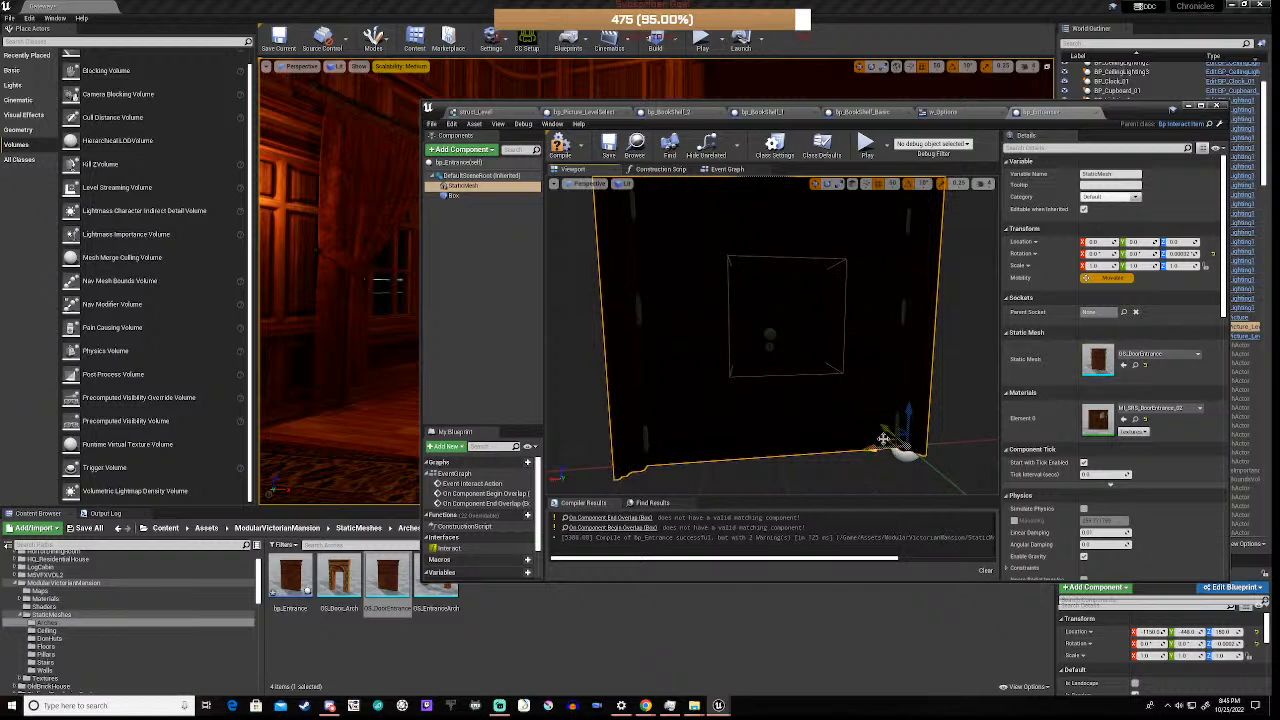
{"action": "left_click", "coordinate": [476, 196]}
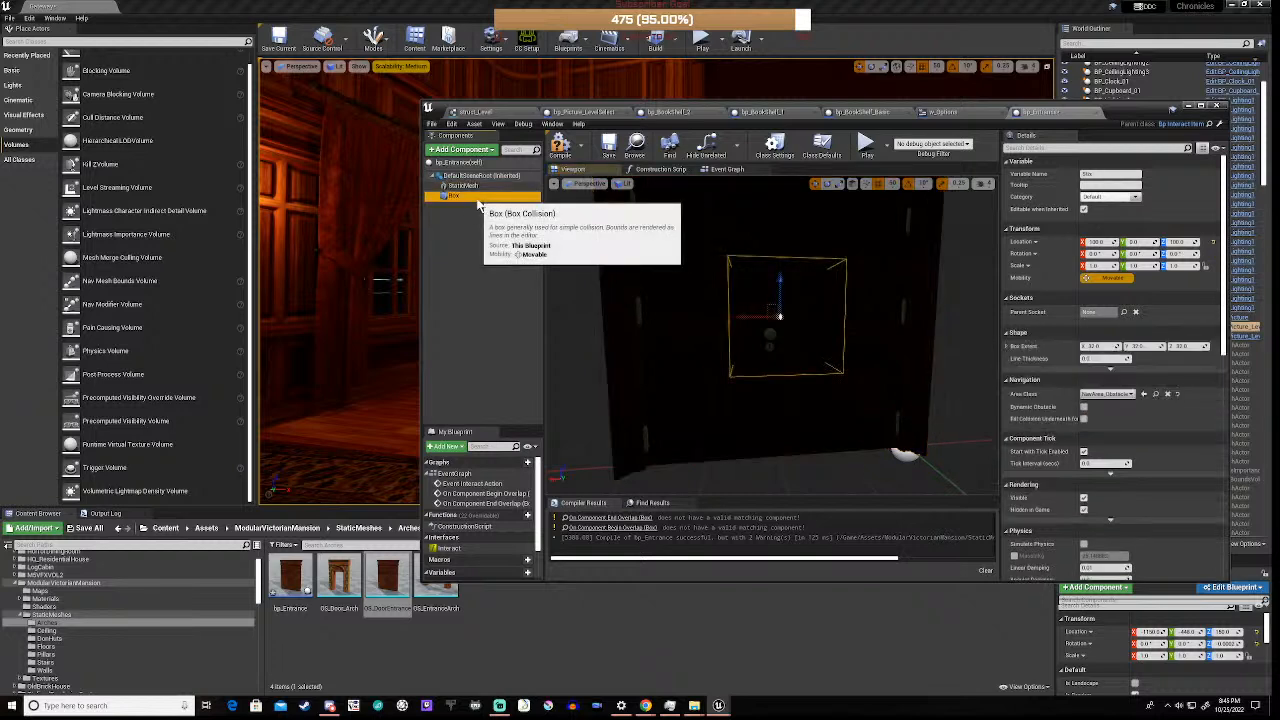
- Set the Box collision's Box Extent to 16 on X and 16 on Y
{"action": "right_click_drag", "start_coordinate": [584, 302], "coordinate": [735, 306]}
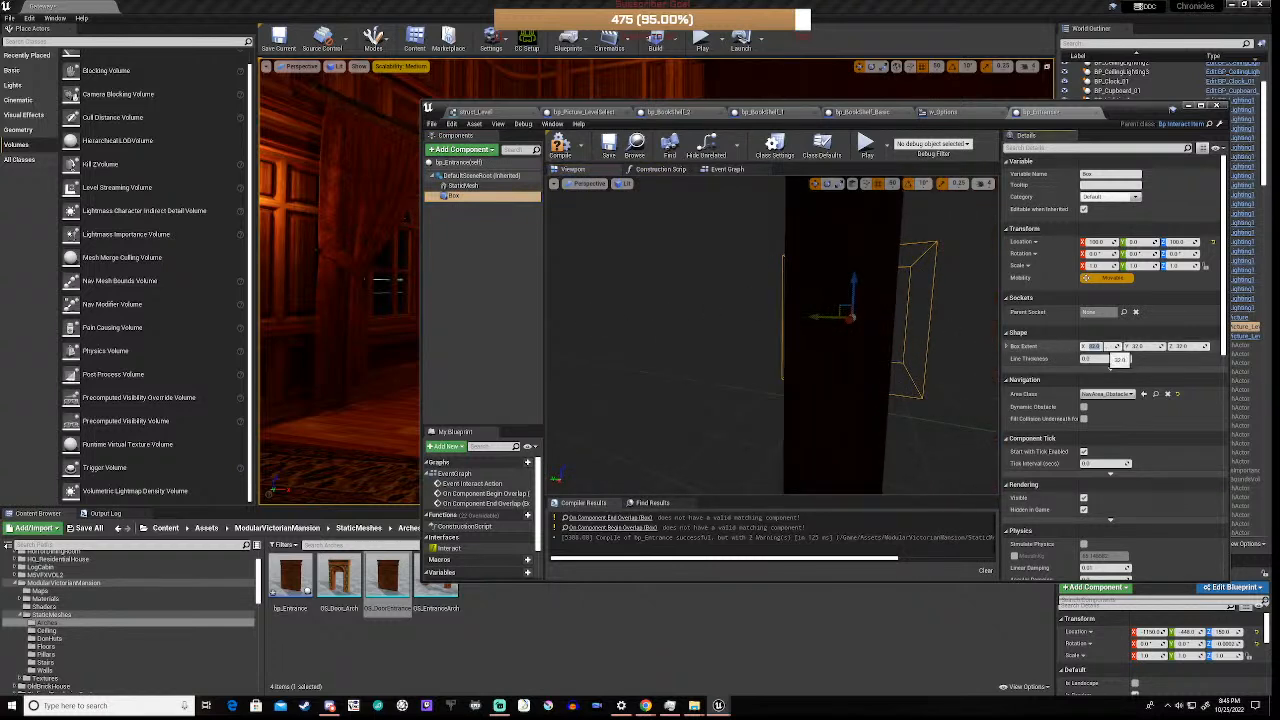
{"action": "key", "text": "Return"}
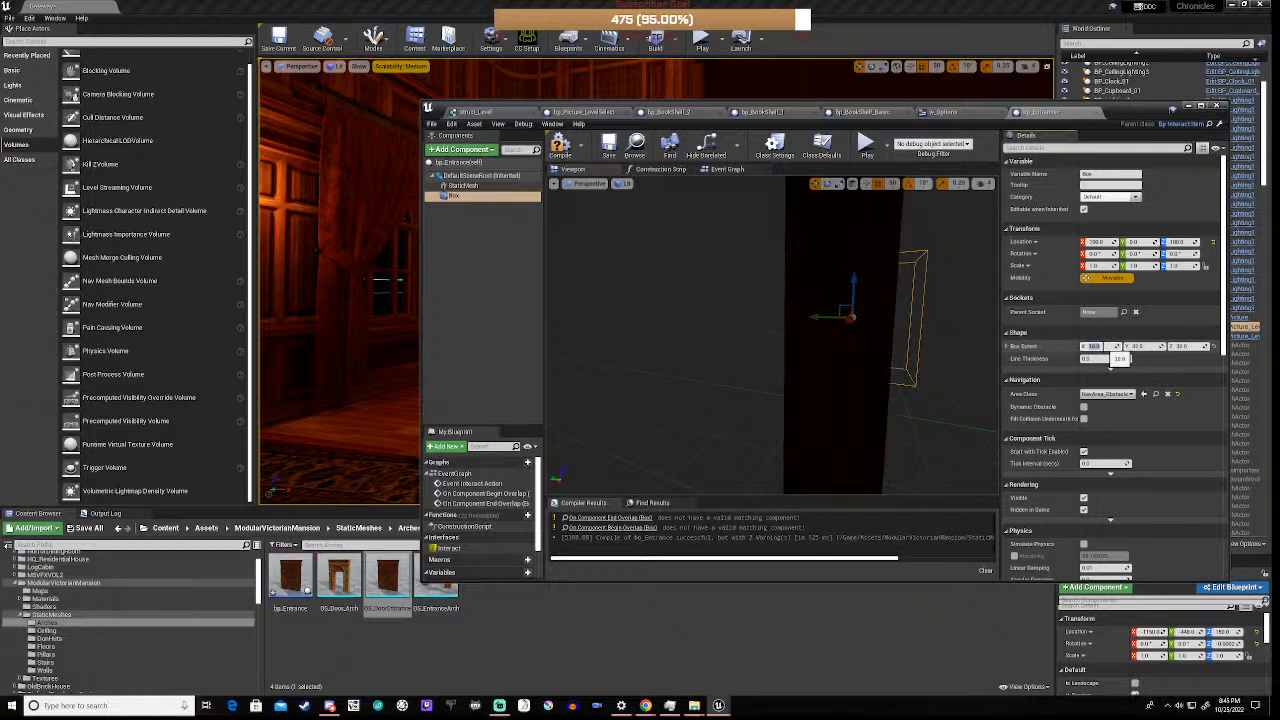
{"action": "left_click", "coordinate": [1137, 346]}
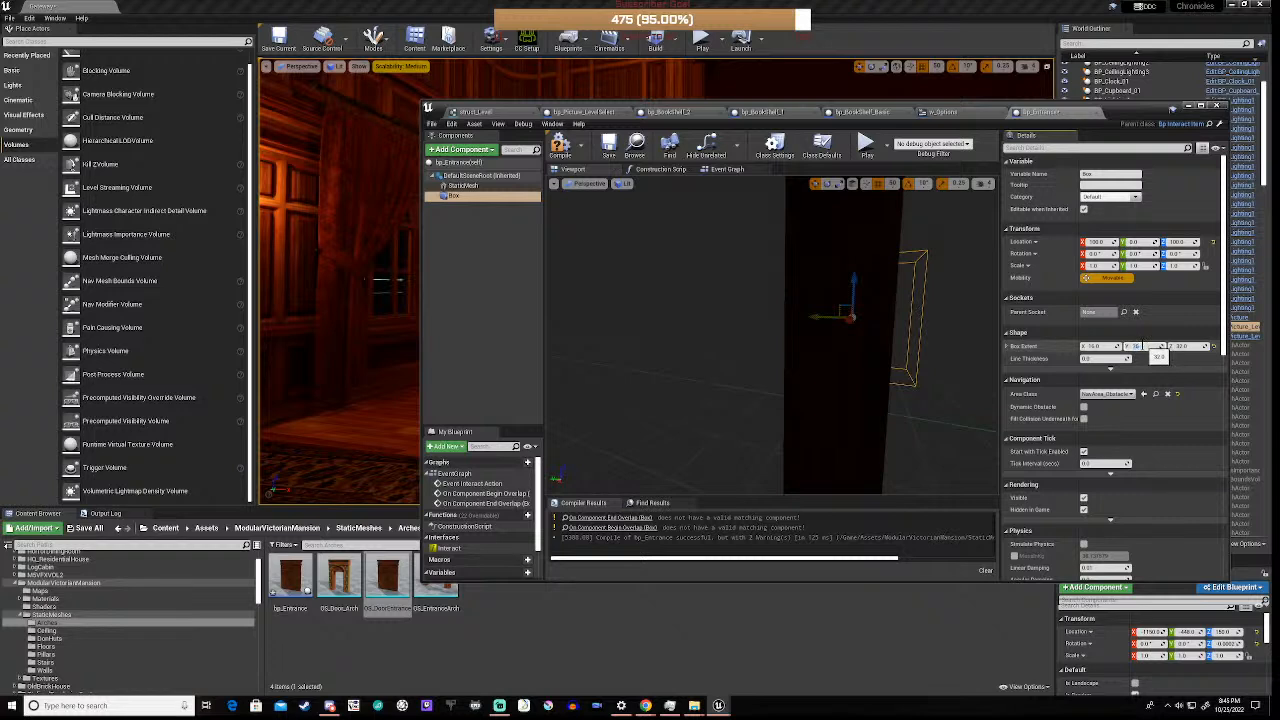
{"action": "key", "text": "Return"}
{"action": "right_click_drag", "start_coordinate": [769, 341], "coordinate": [866, 348]}
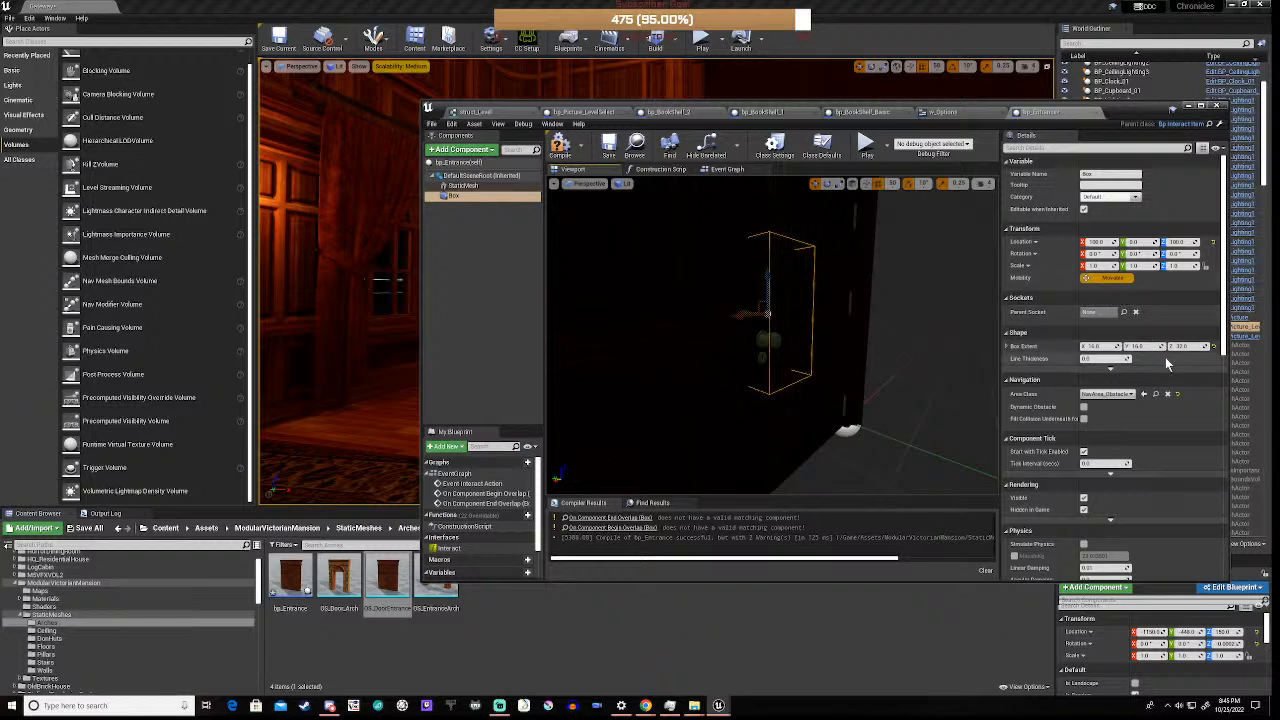
- Widen the Box Extent along X across the door, trying 64 first and settling on 84
{"action": "left_click", "coordinate": [1097, 347]}
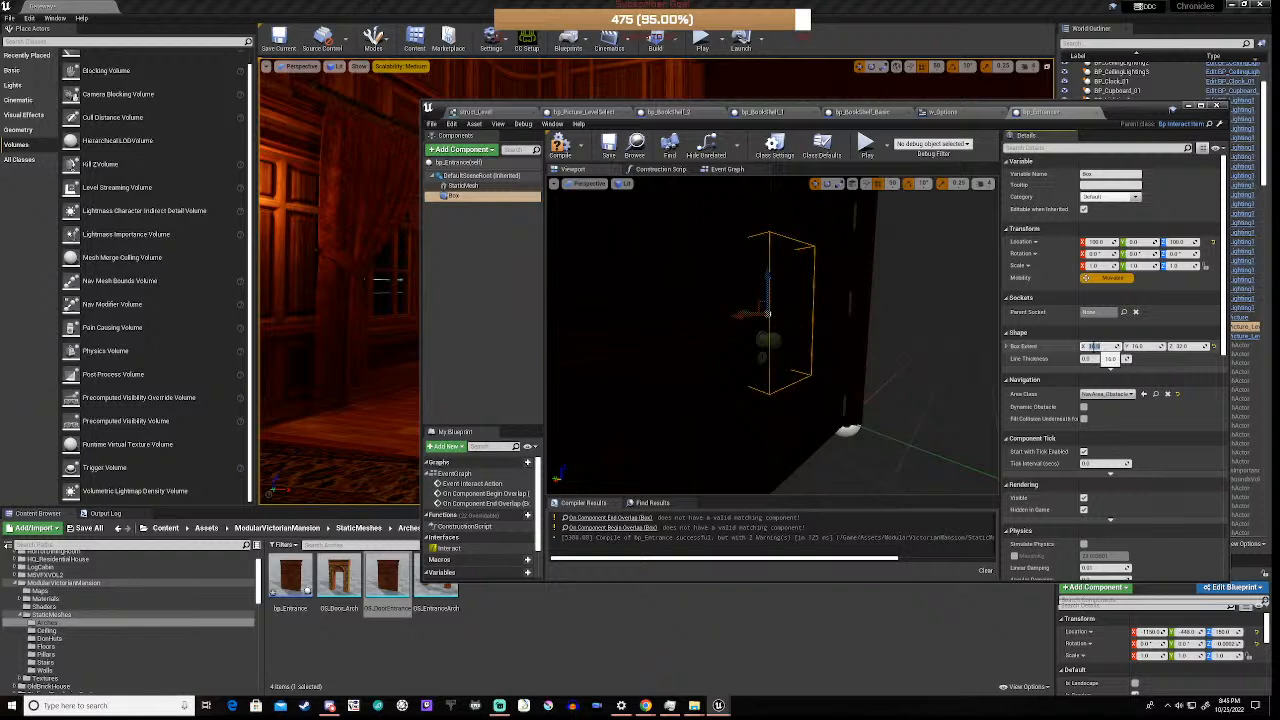
{"action": "type", "text": "64"}
{"action": "key", "text": "Return"}
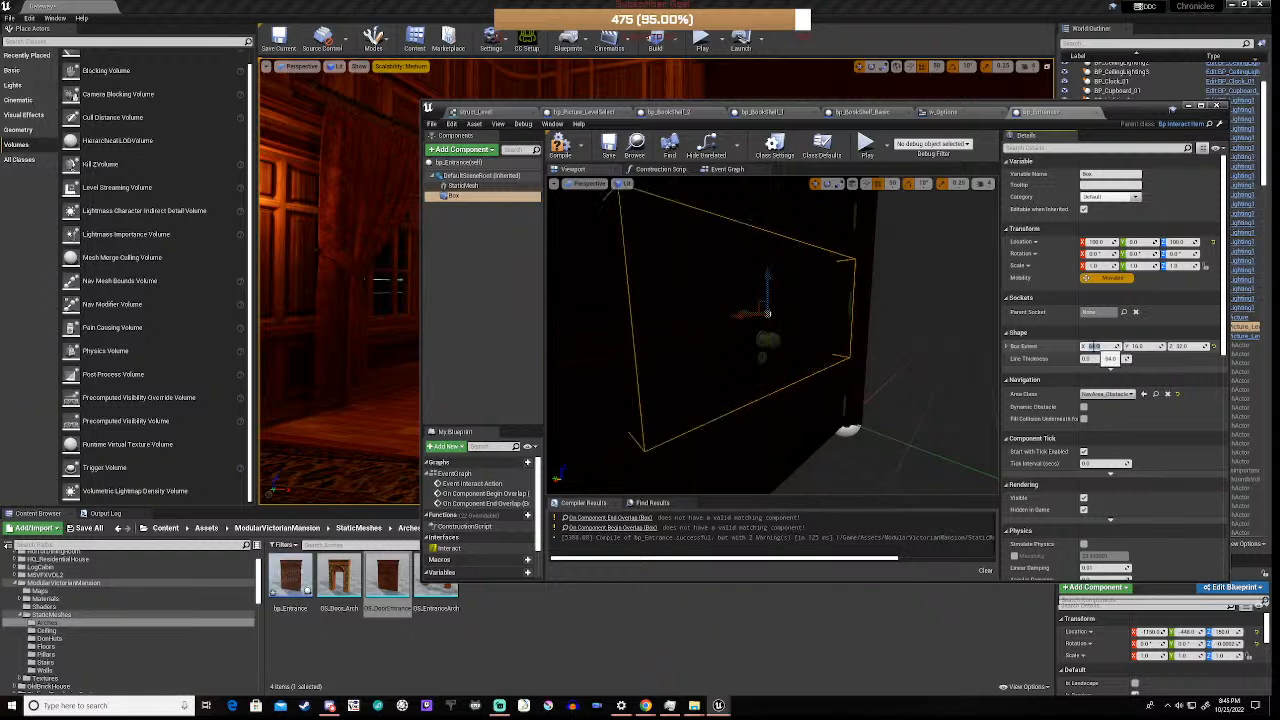
{"action": "right_click_drag", "start_coordinate": [926, 368], "coordinate": [880, 350]}
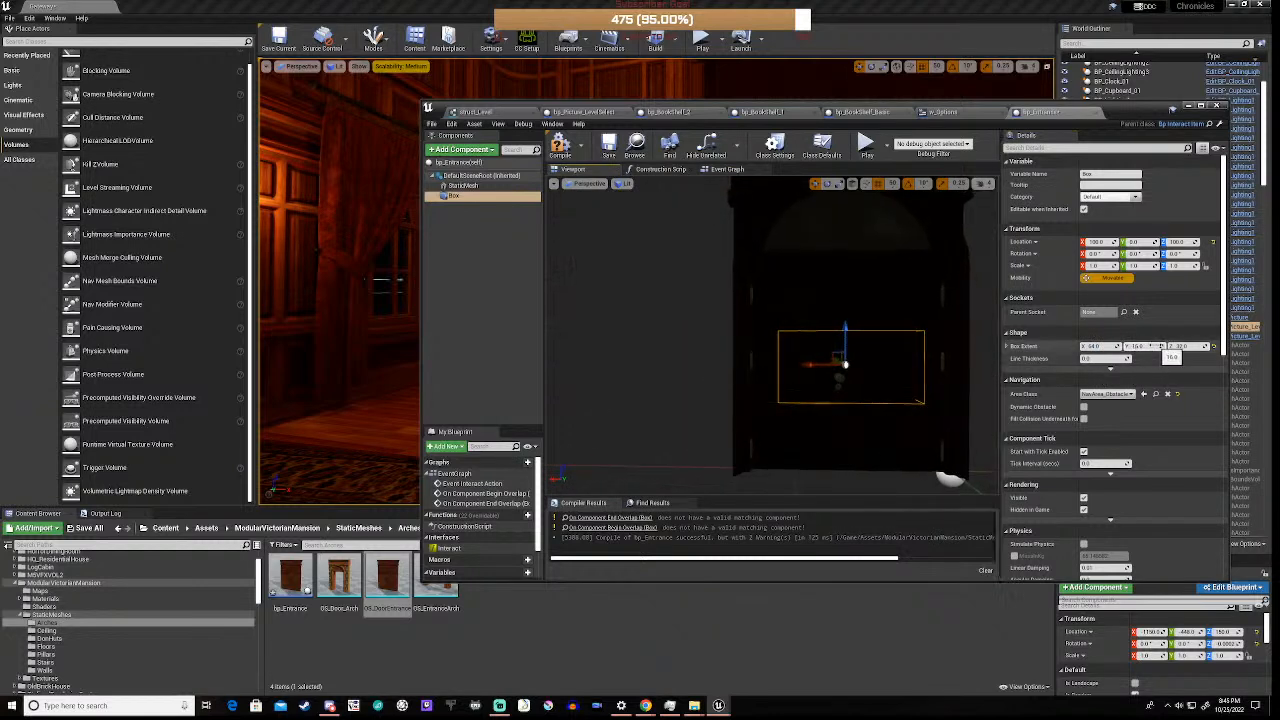
{"action": "left_click", "coordinate": [1097, 347]}
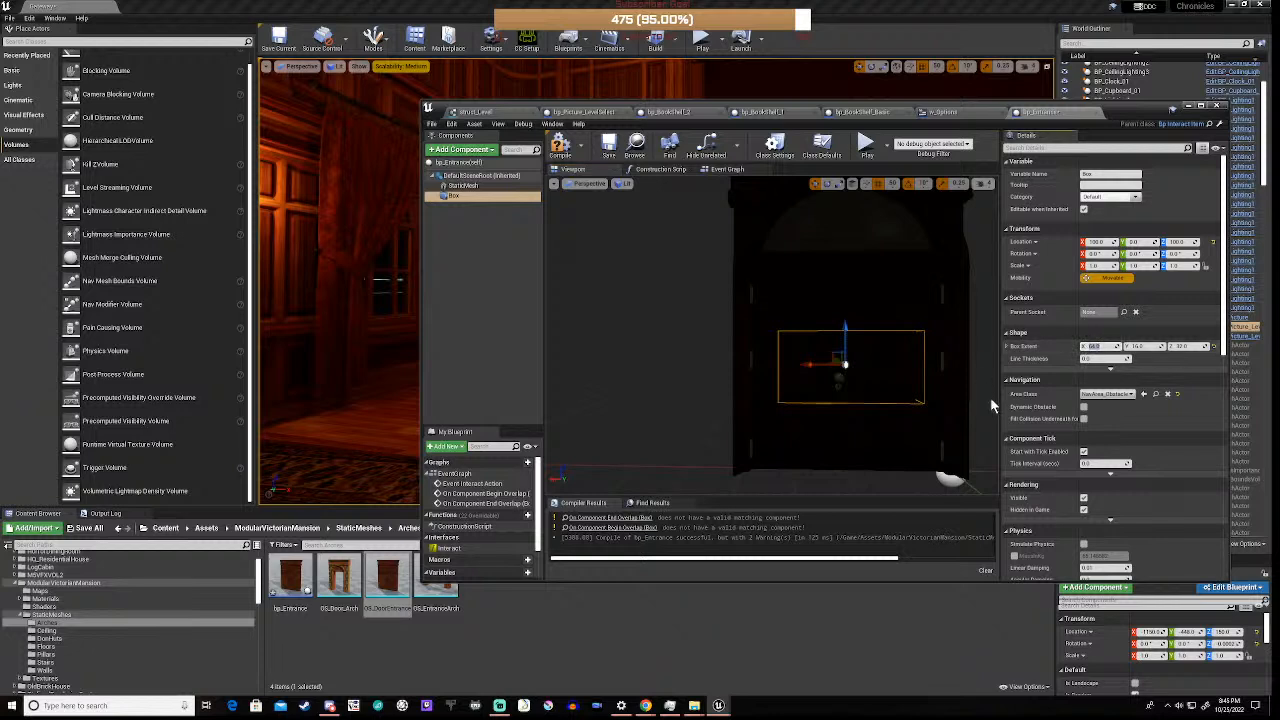
{"action": "type", "text": "84"}
{"action": "key", "text": "Return"}
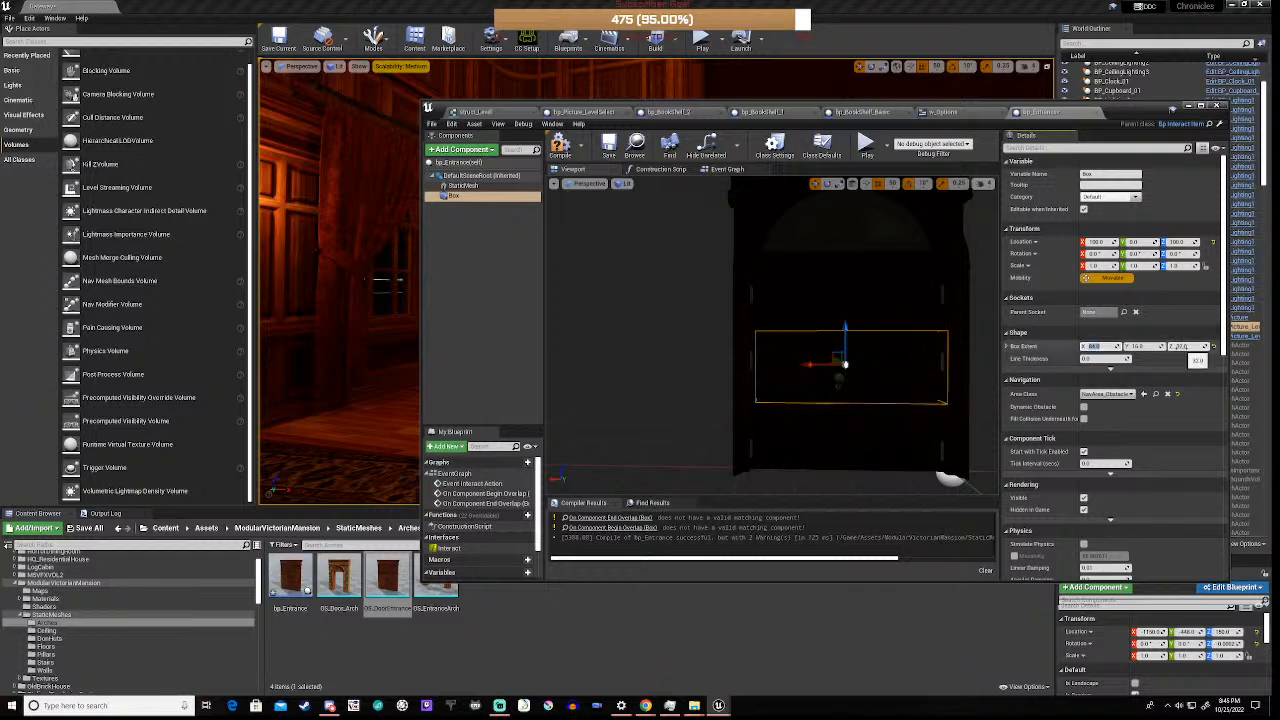
- Set the Box Extent Z to 64, compile bp_Entrance, and bring up its overlap events in the Event Graph
{"action": "left_click", "coordinate": [1182, 347]}
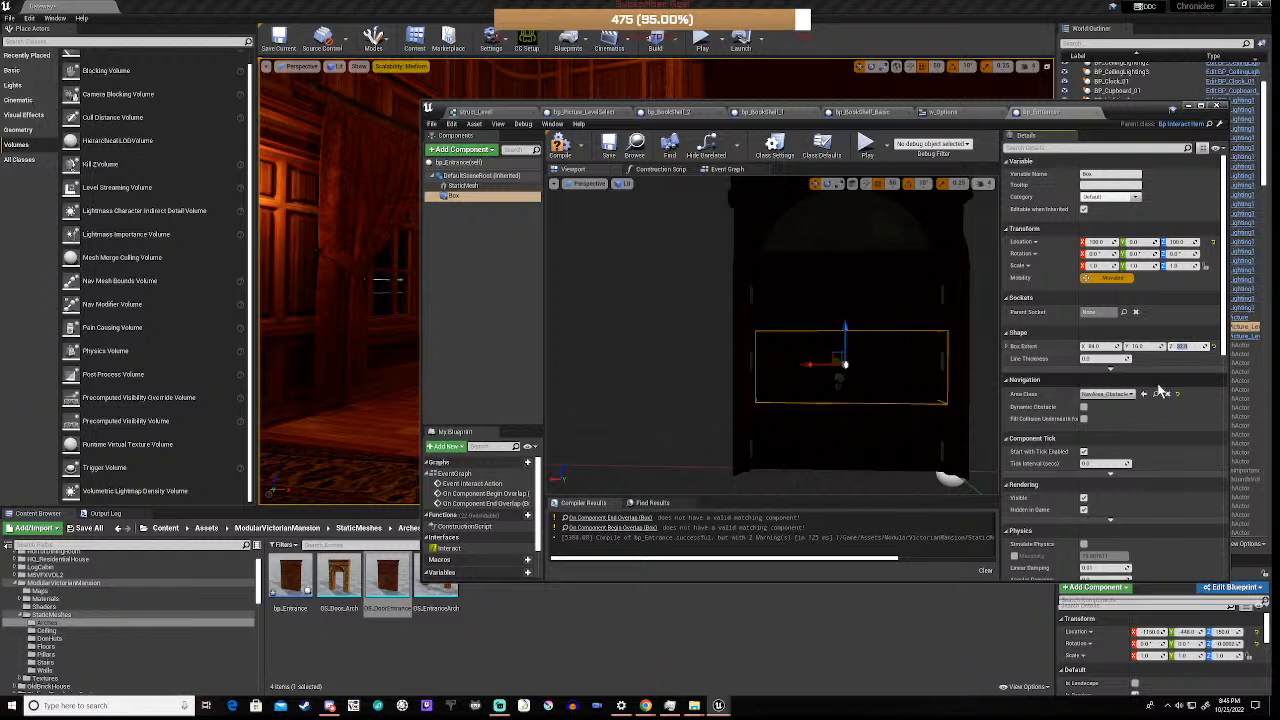
{"action": "type", "text": "64"}
{"action": "key", "text": "Return"}
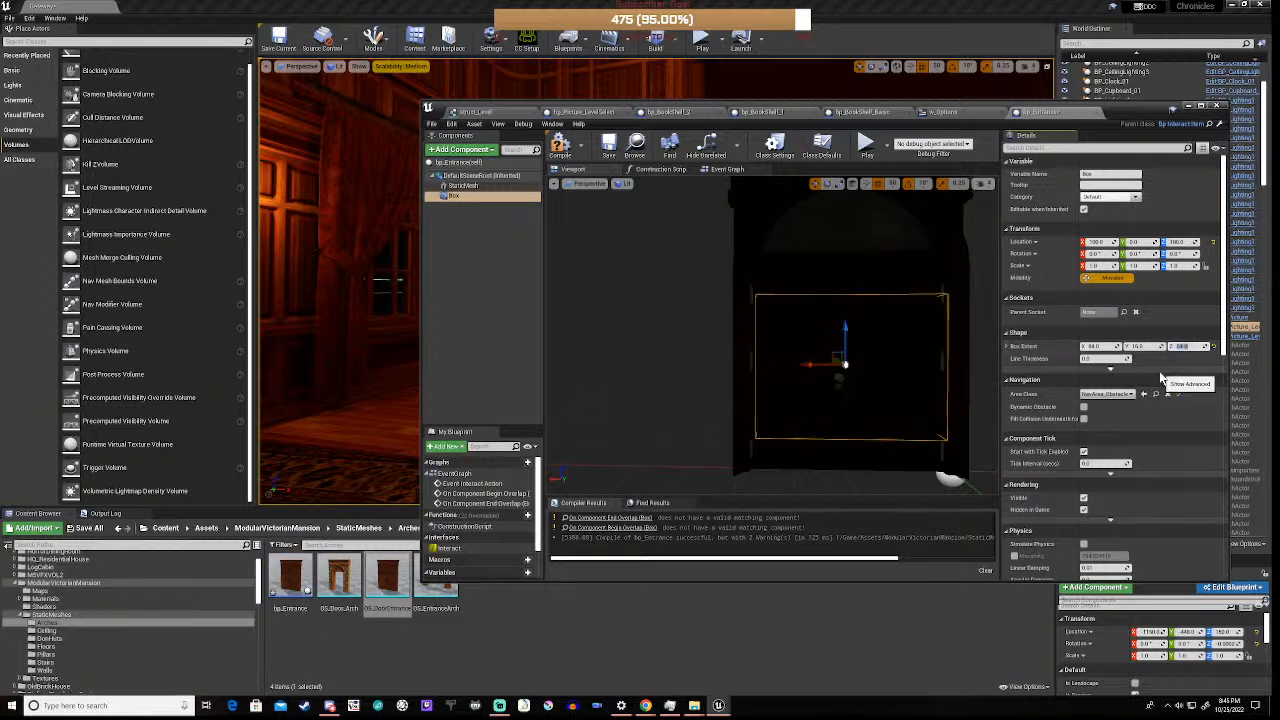
{"action": "left_click", "coordinate": [559, 146]}
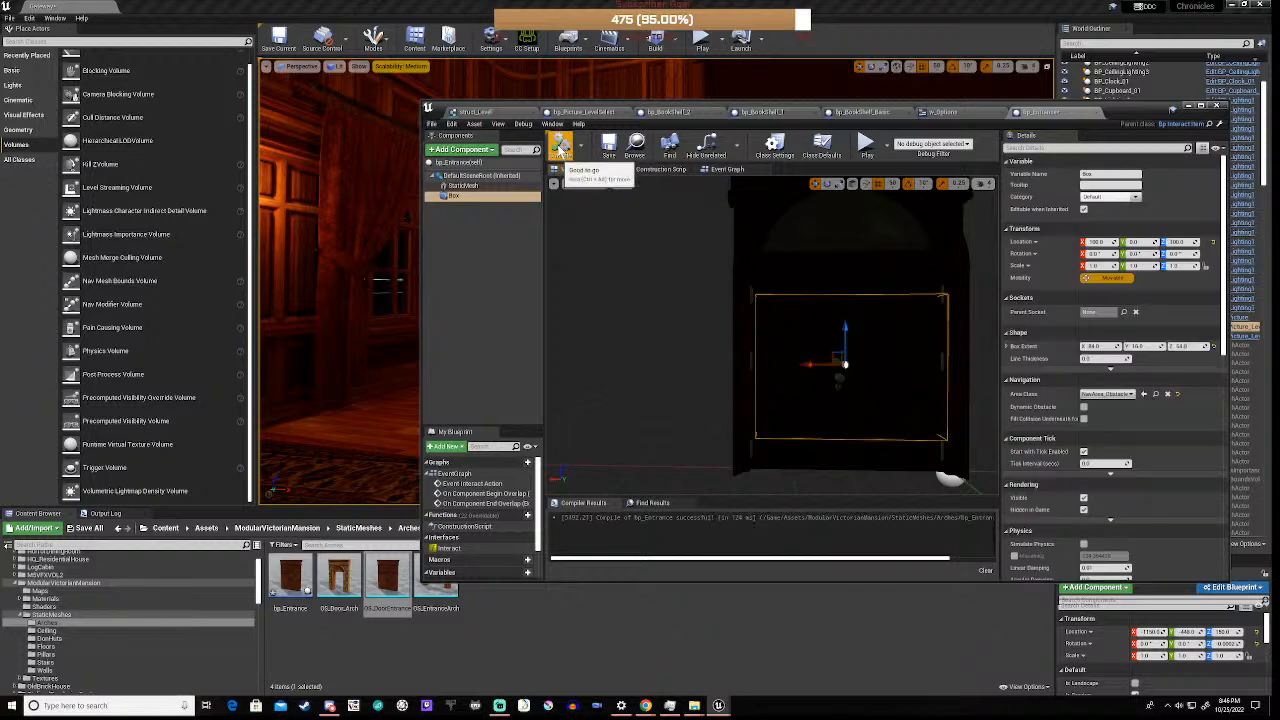
{"action": "left_click", "coordinate": [733, 172]}
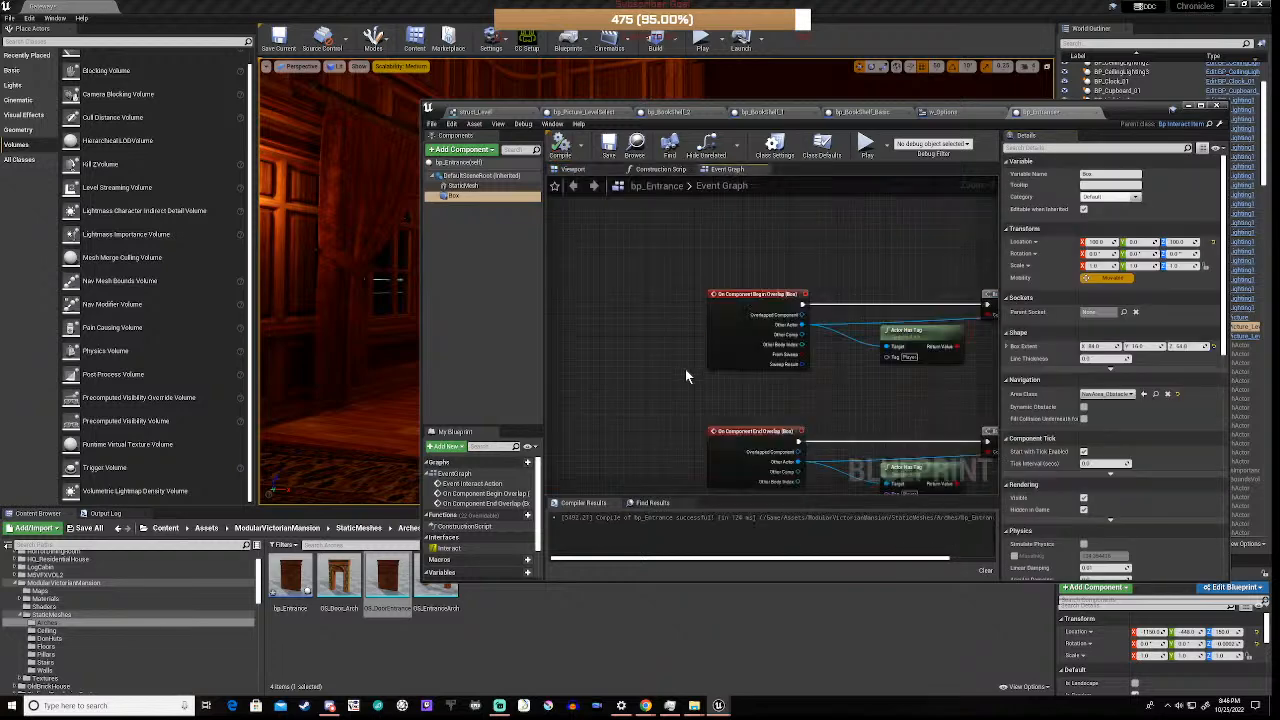
{"action": "right_click_drag", "start_coordinate": [921, 398], "coordinate": [813, 351]}
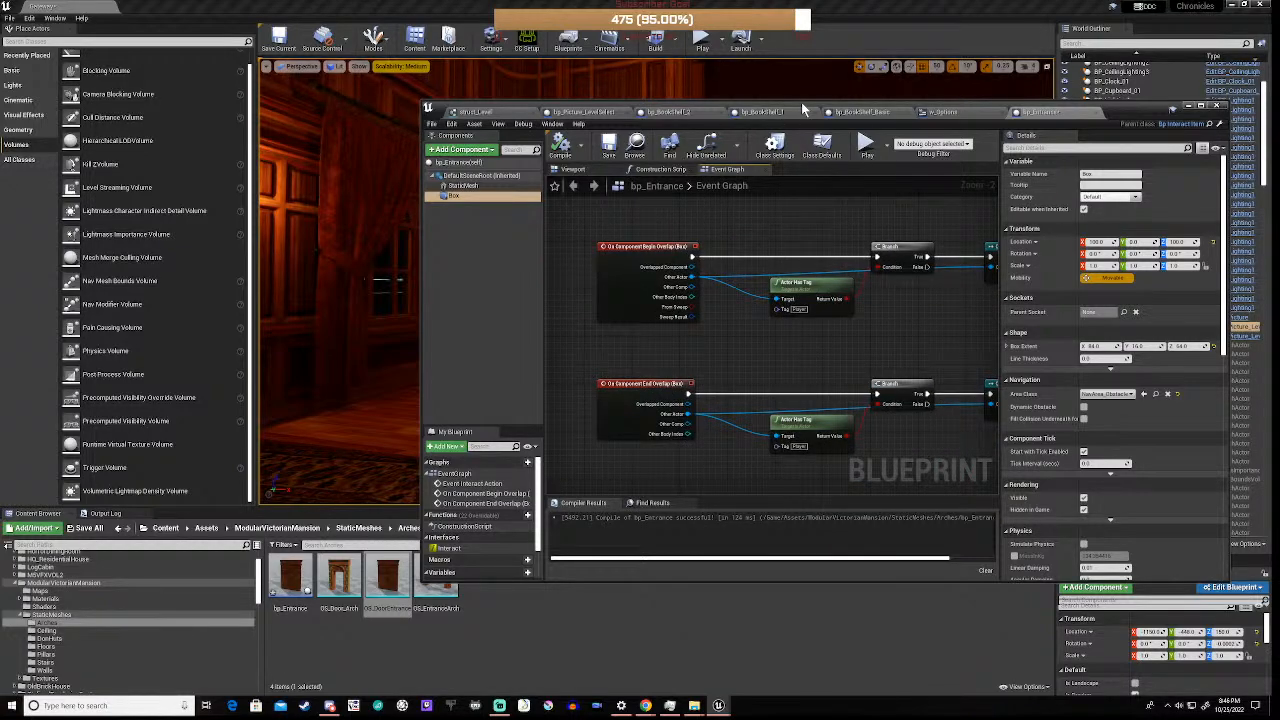
- Play the level and walk up to the entrance door to test its interact prompt, then end the play session
{"action": "left_click_drag", "start_coordinate": [801, 102], "coordinate": [733, 527]}
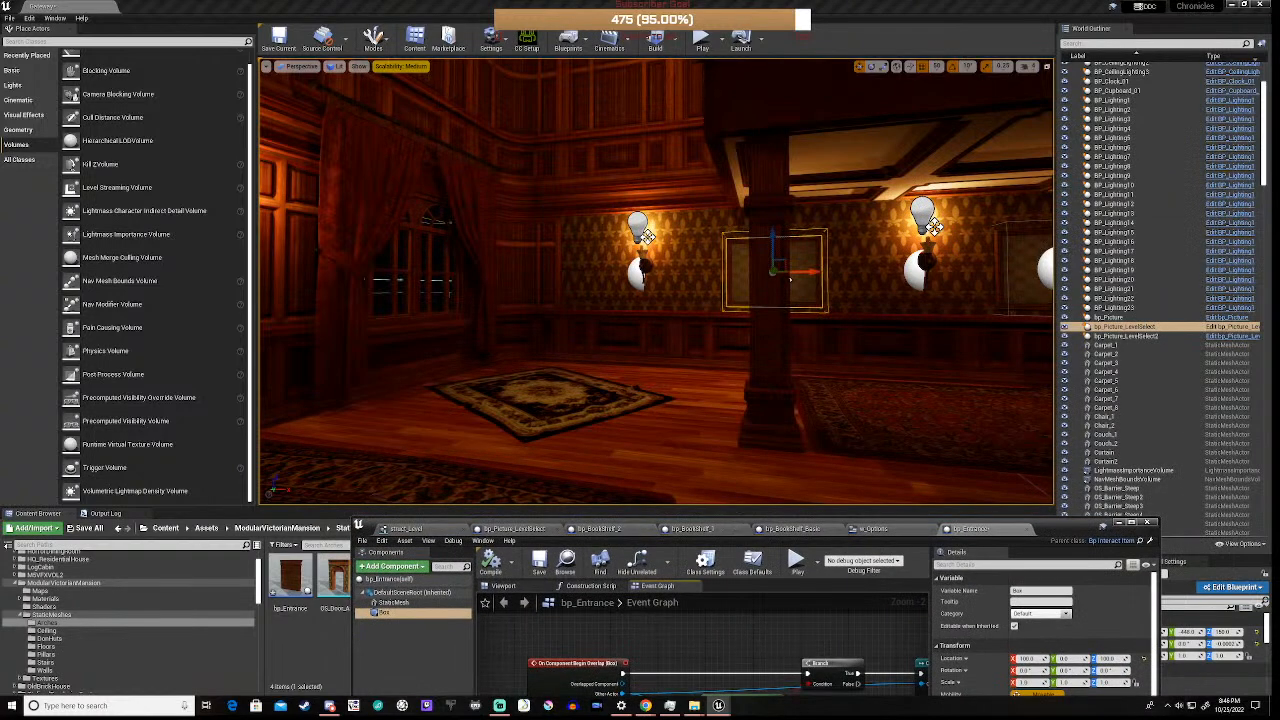
{"action": "left_click", "coordinate": [702, 42]}
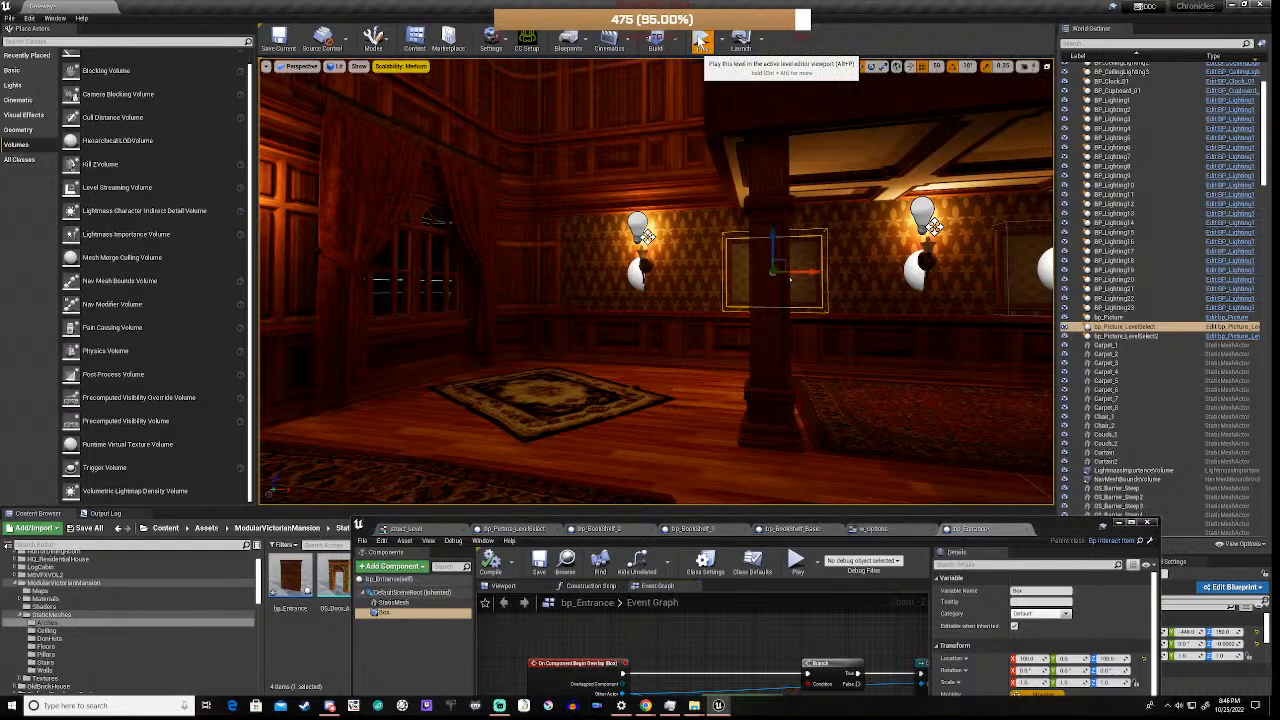
{"action": "left_click", "coordinate": [622, 404]}
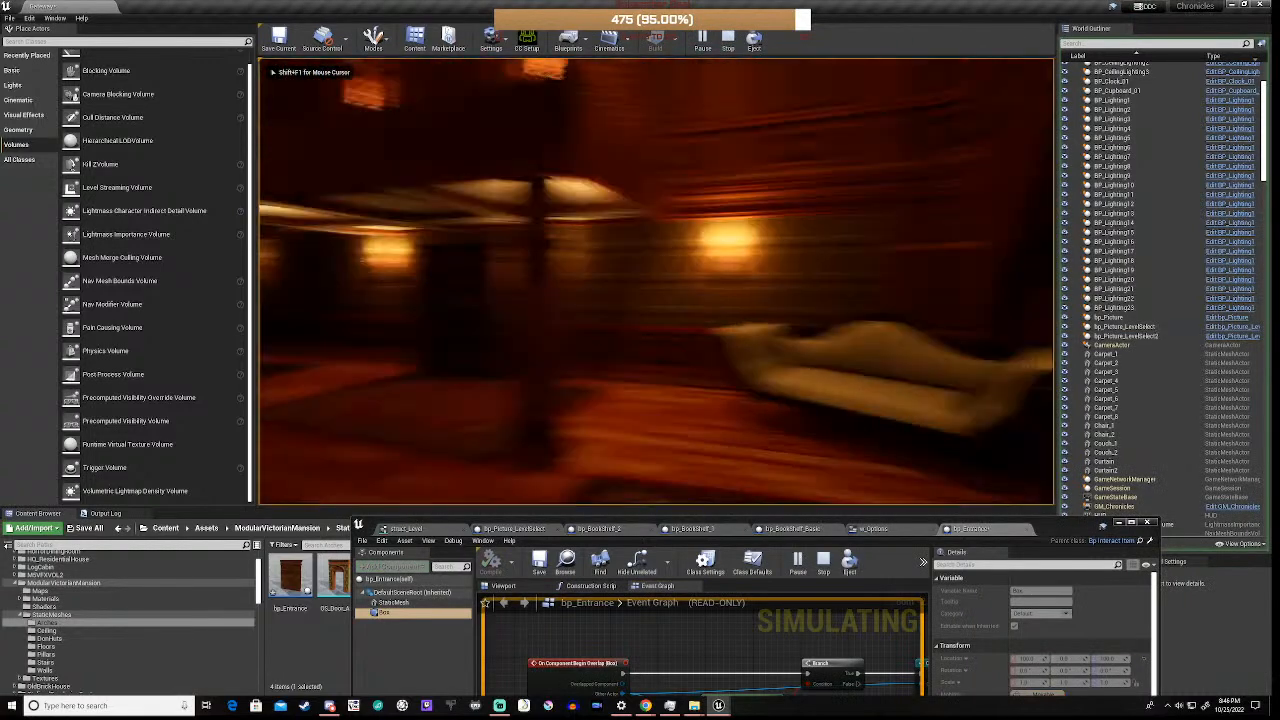
{"action": "key", "text": "w"}
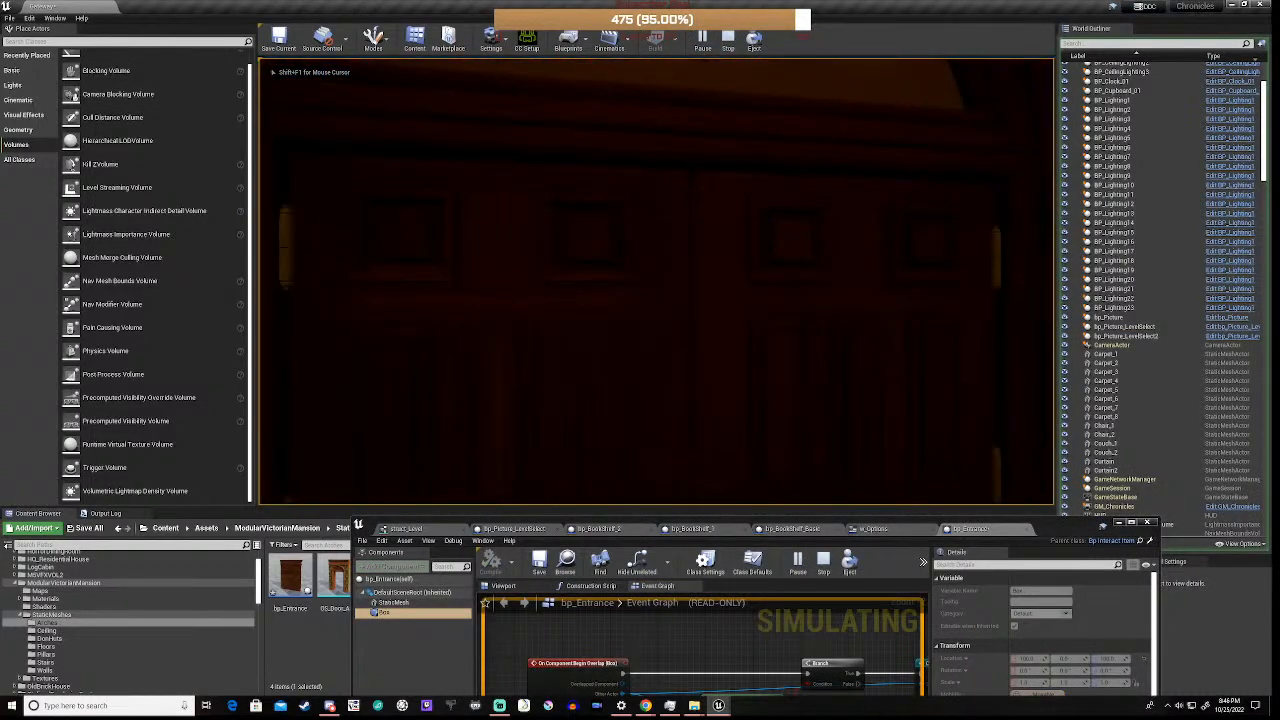
{"action": "key", "text": "d"}
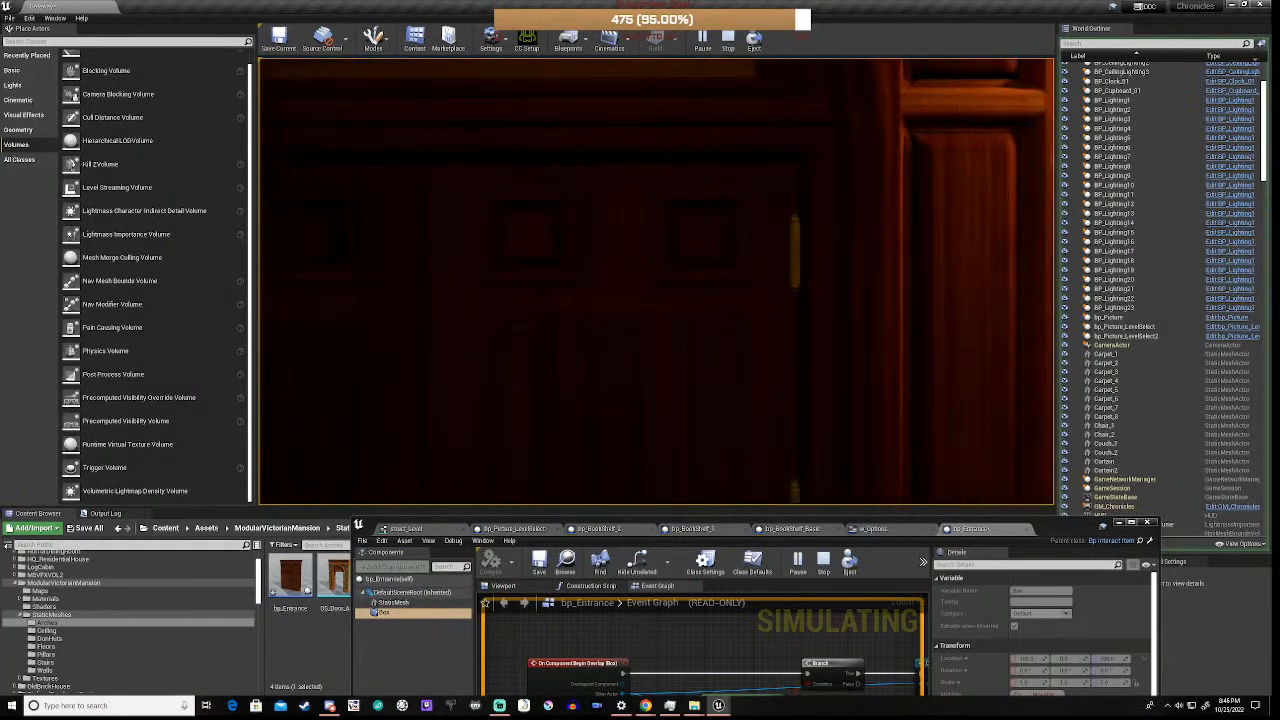
{"action": "key", "text": "a"}
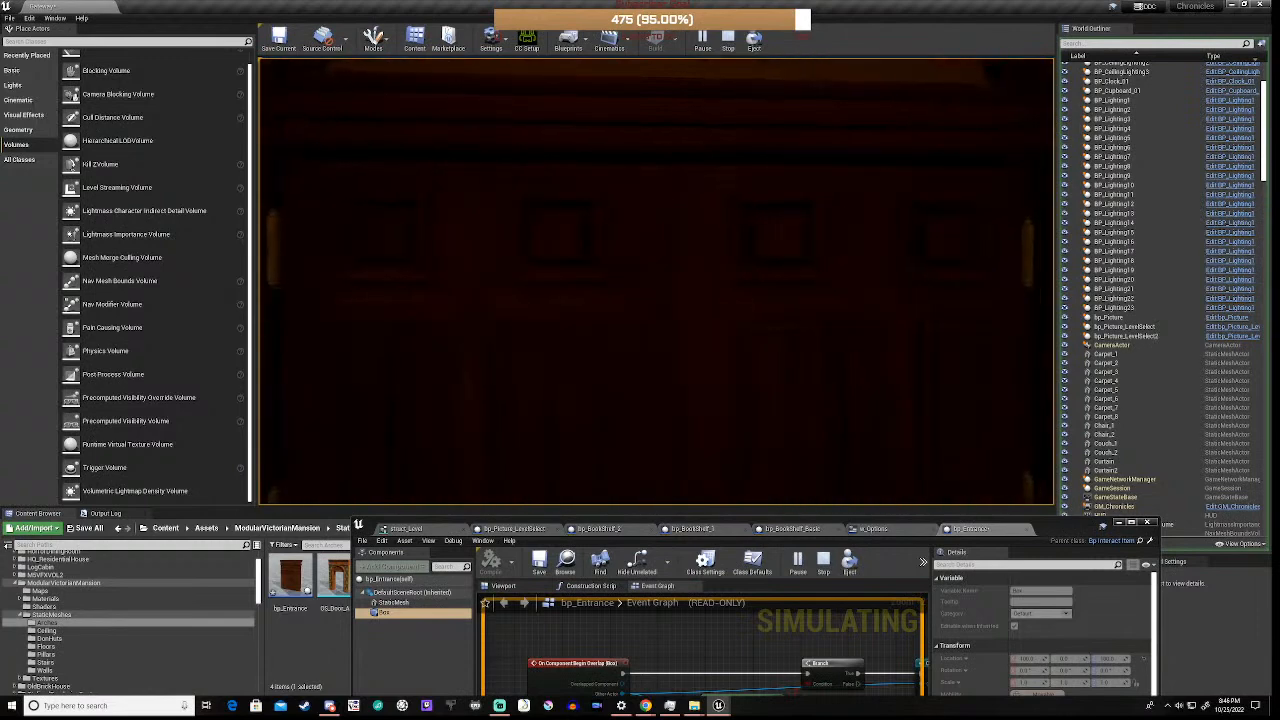
{"action": "key", "text": "s"}
{"action": "key", "text": "w"}
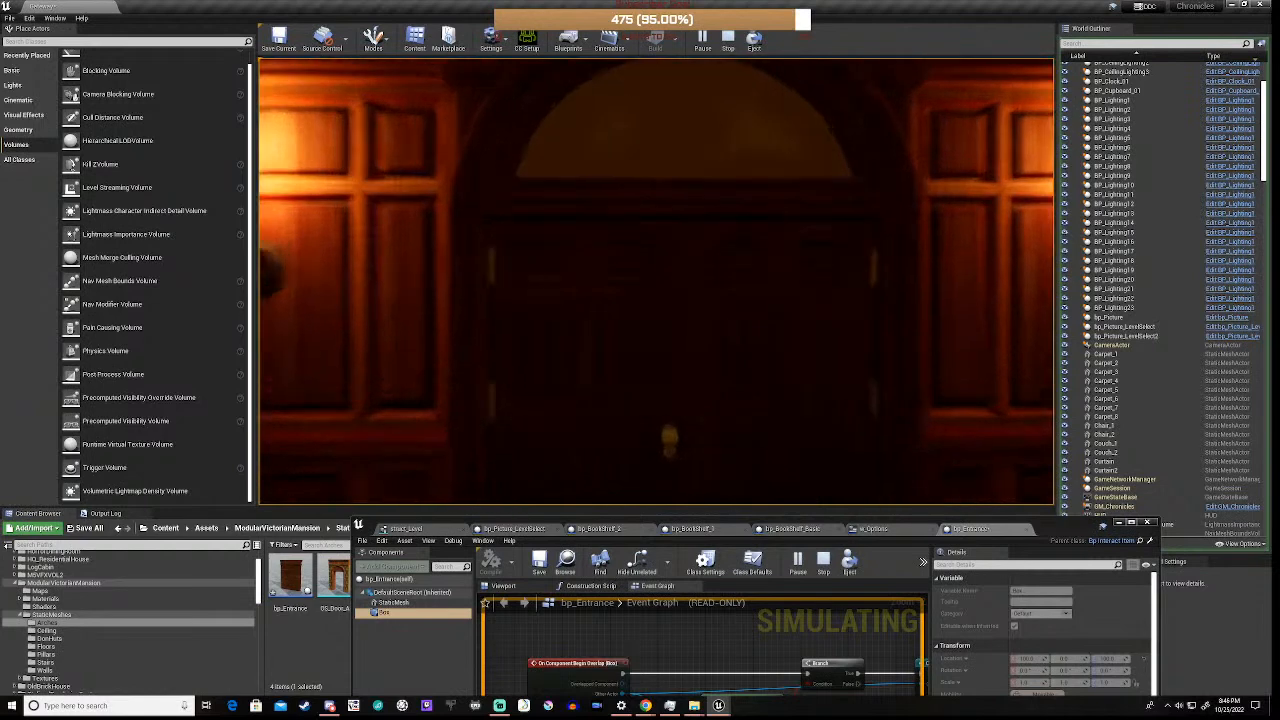
{"action": "key", "text": "s"}
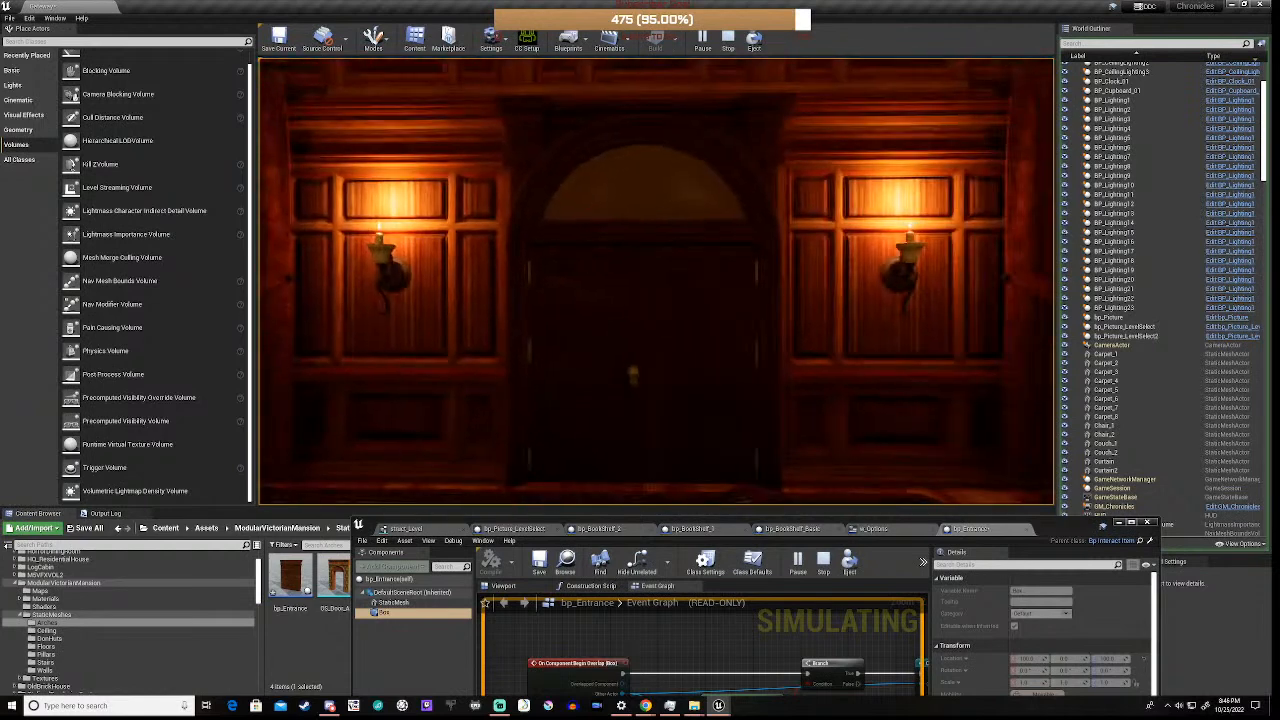
{"action": "key", "text": "Escape"}
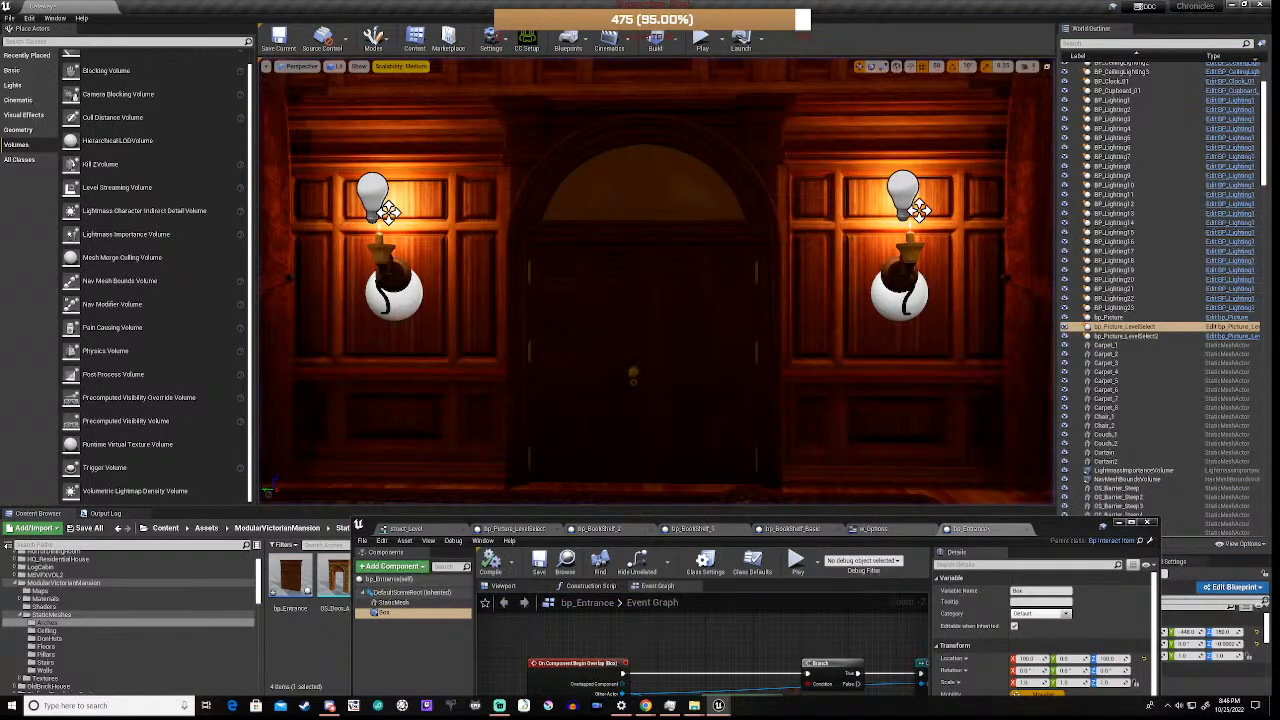
- Delete the OS_DoorEntrance static mesh door from the entrance opening in the level
{"action": "left_click_drag", "start_coordinate": [1053, 528], "coordinate": [1072, 638]}
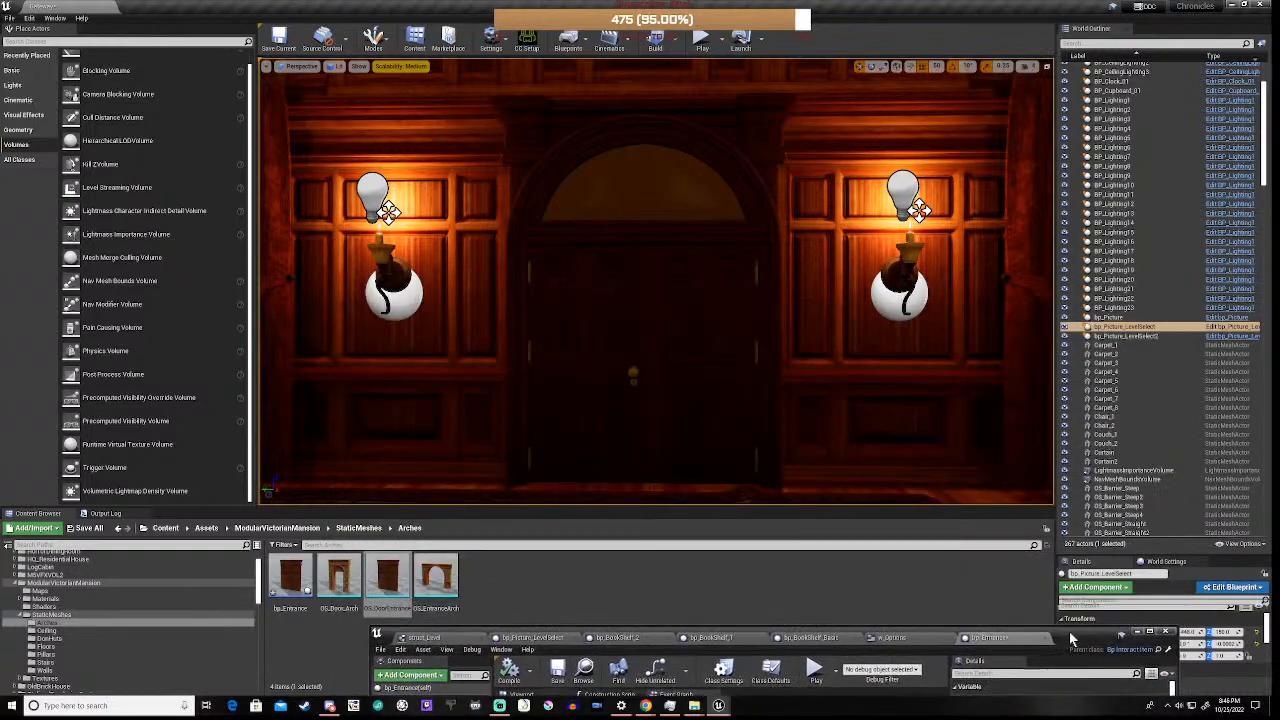
{"action": "left_click", "coordinate": [700, 340]}
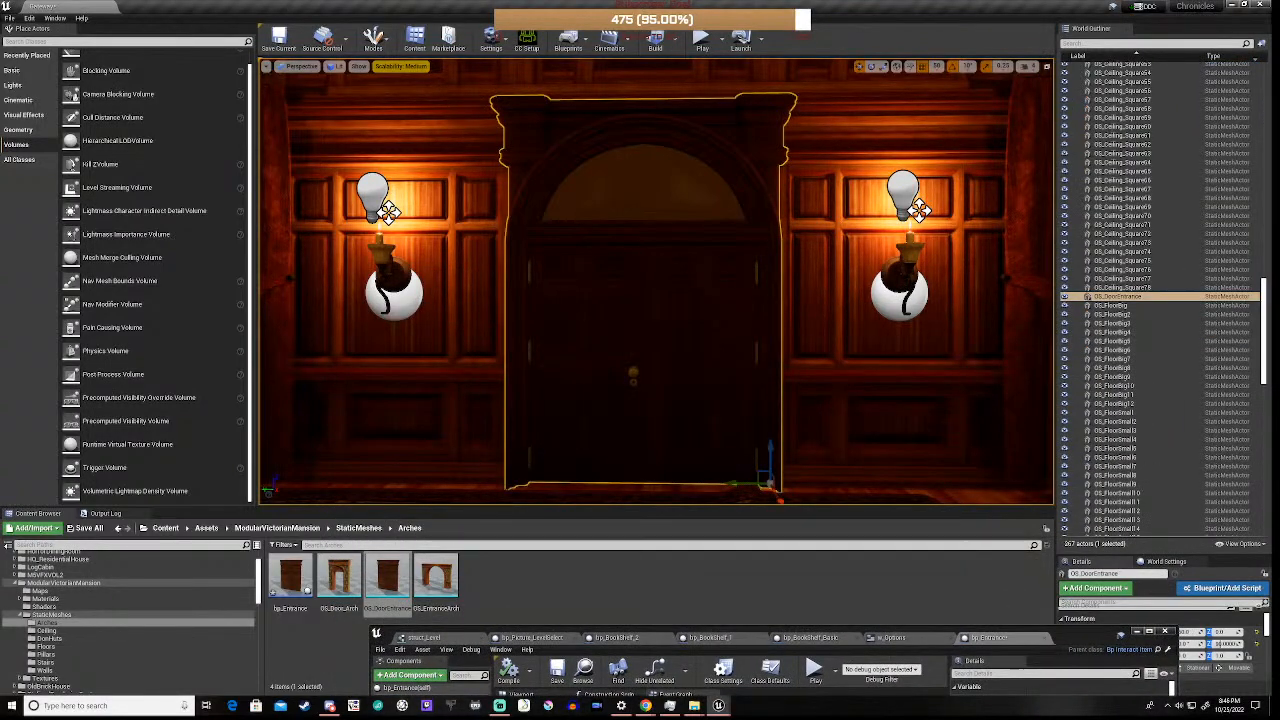
{"action": "key", "text": "Delete"}
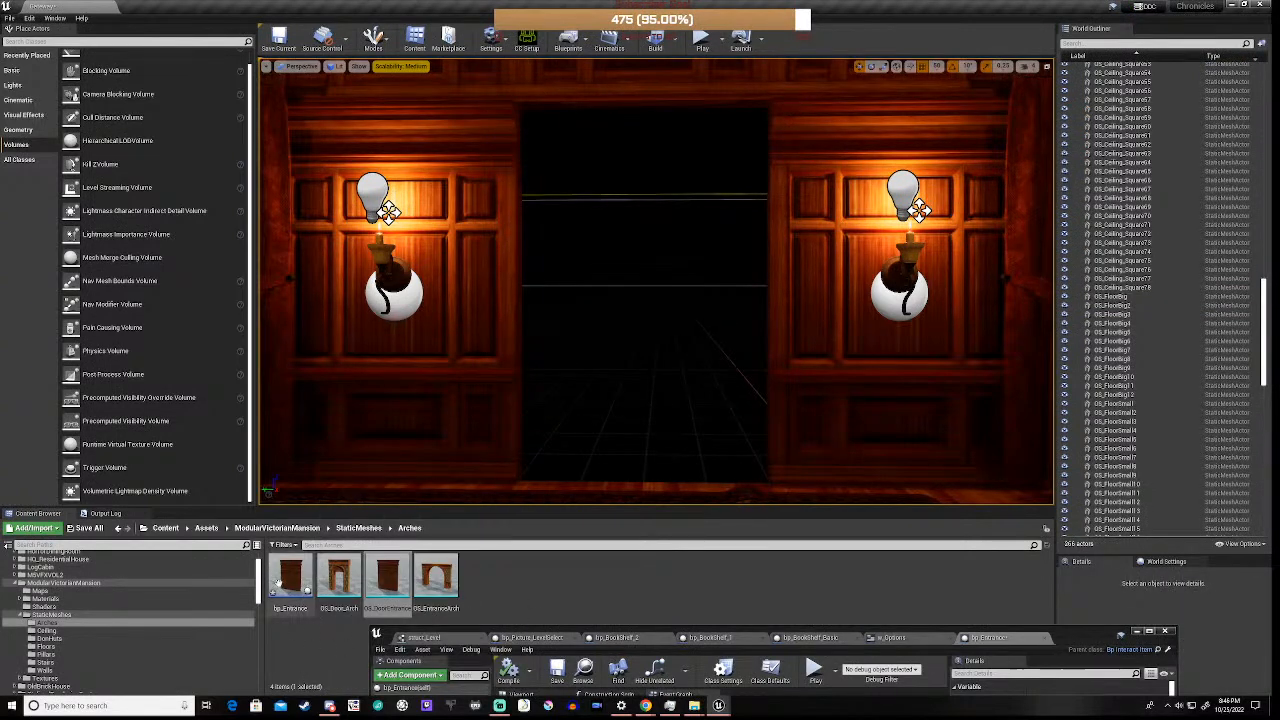
- Place bp_Entrance in the empty entrance opening of the Gateway level and set its Z location to 0
{"action": "left_click_drag", "start_coordinate": [290, 578], "coordinate": [656, 432]}
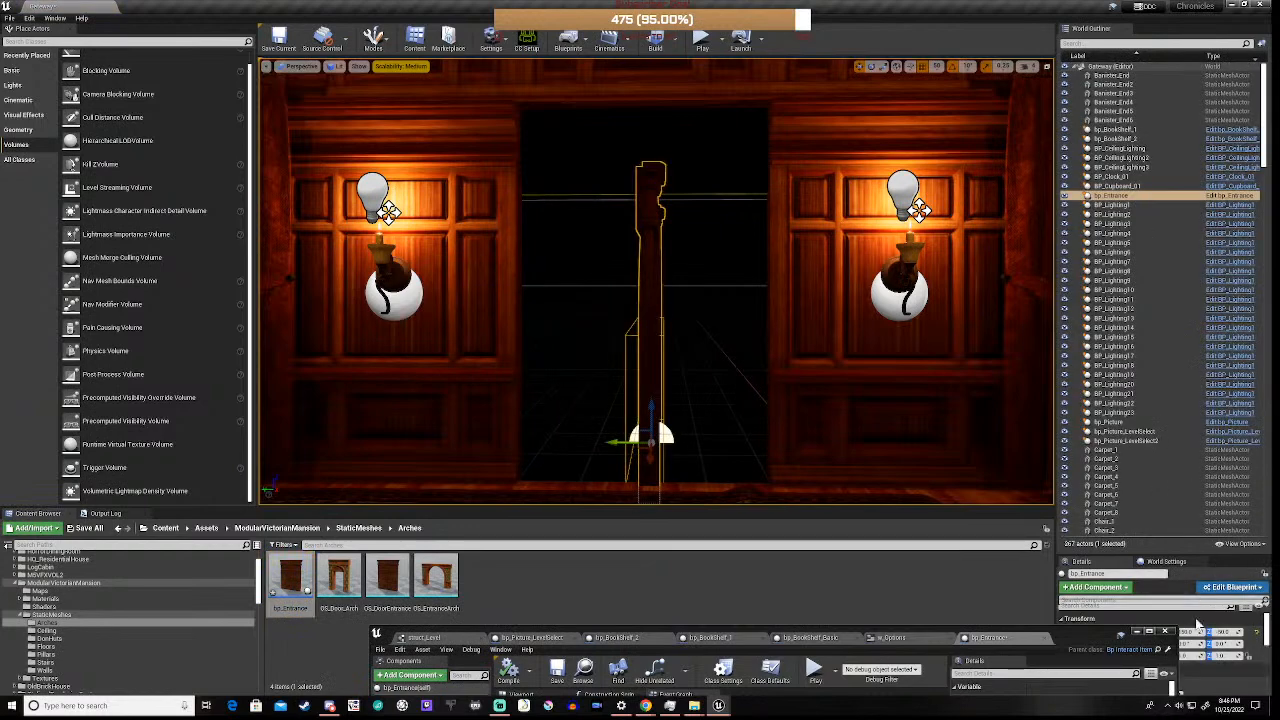
{"action": "left_click", "coordinate": [1226, 632]}
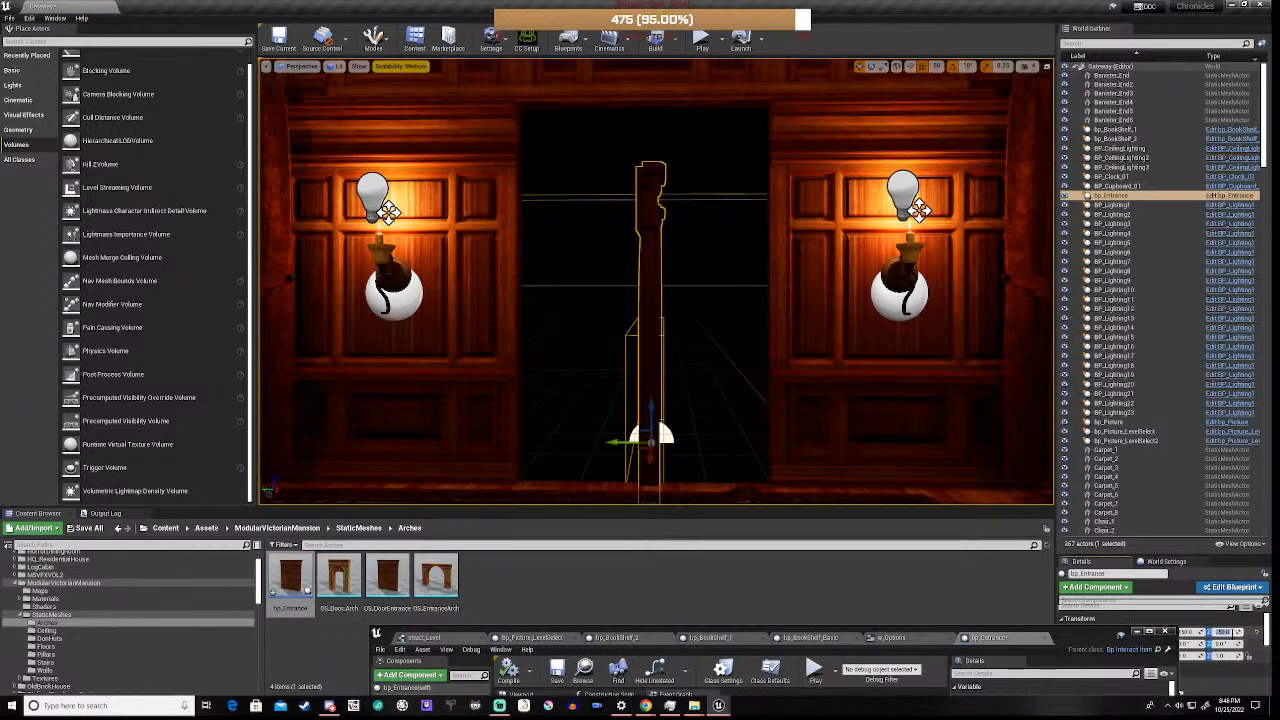
{"action": "type", "text": "40"}
{"action": "key", "text": "Return"}
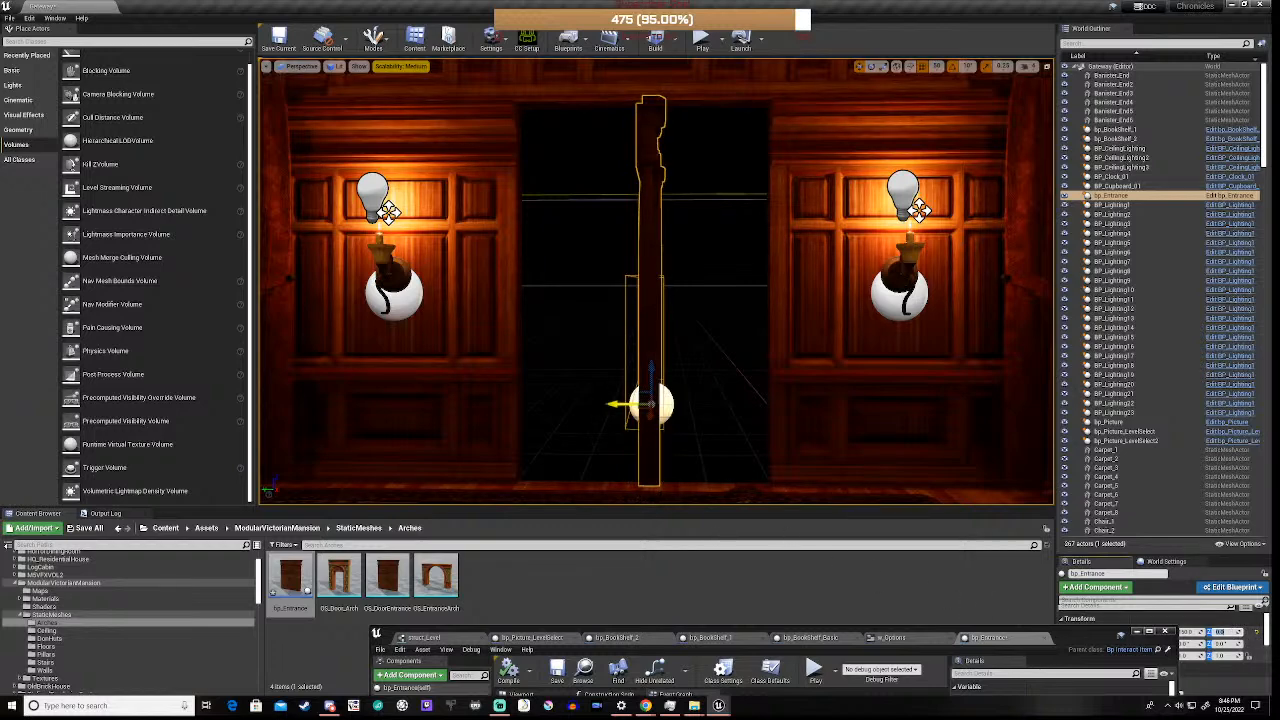
- Rotate the placed entrance door a quarter turn about the vertical axis and move it so it fills the wall opening
{"action": "key", "text": "e"}
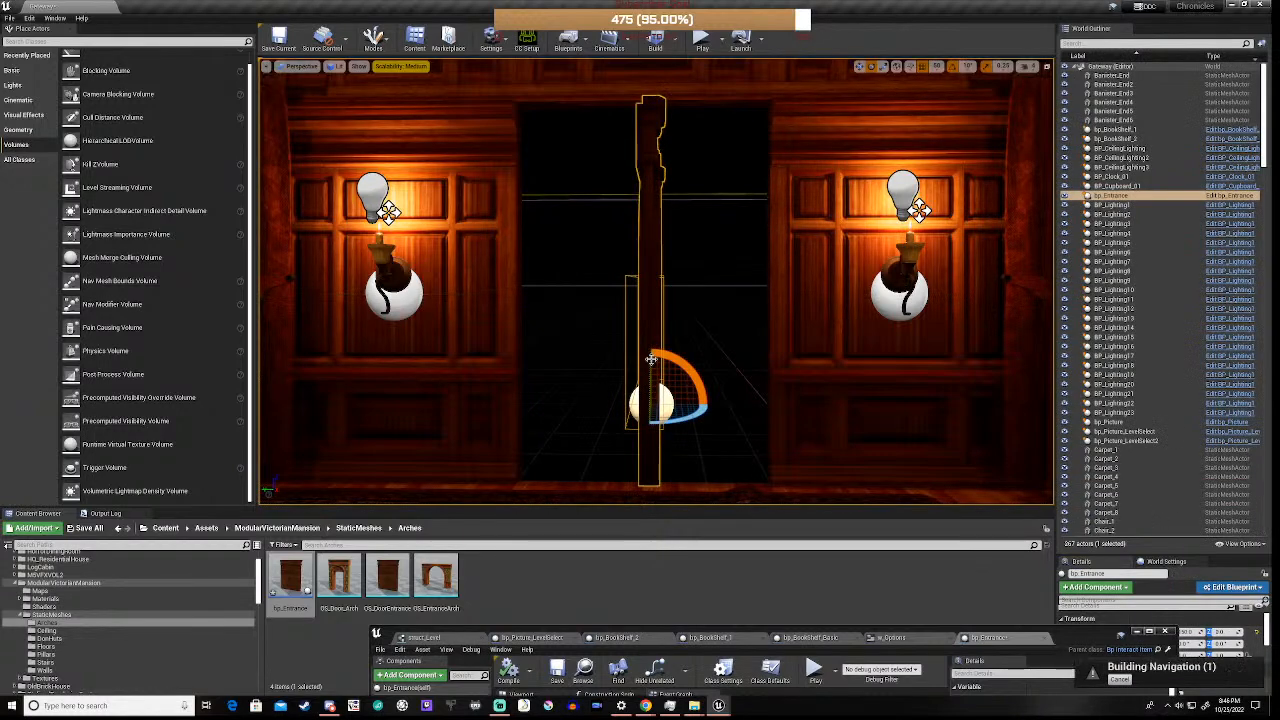
{"action": "left_click_drag", "start_coordinate": [683, 418], "coordinate": [596, 418]}
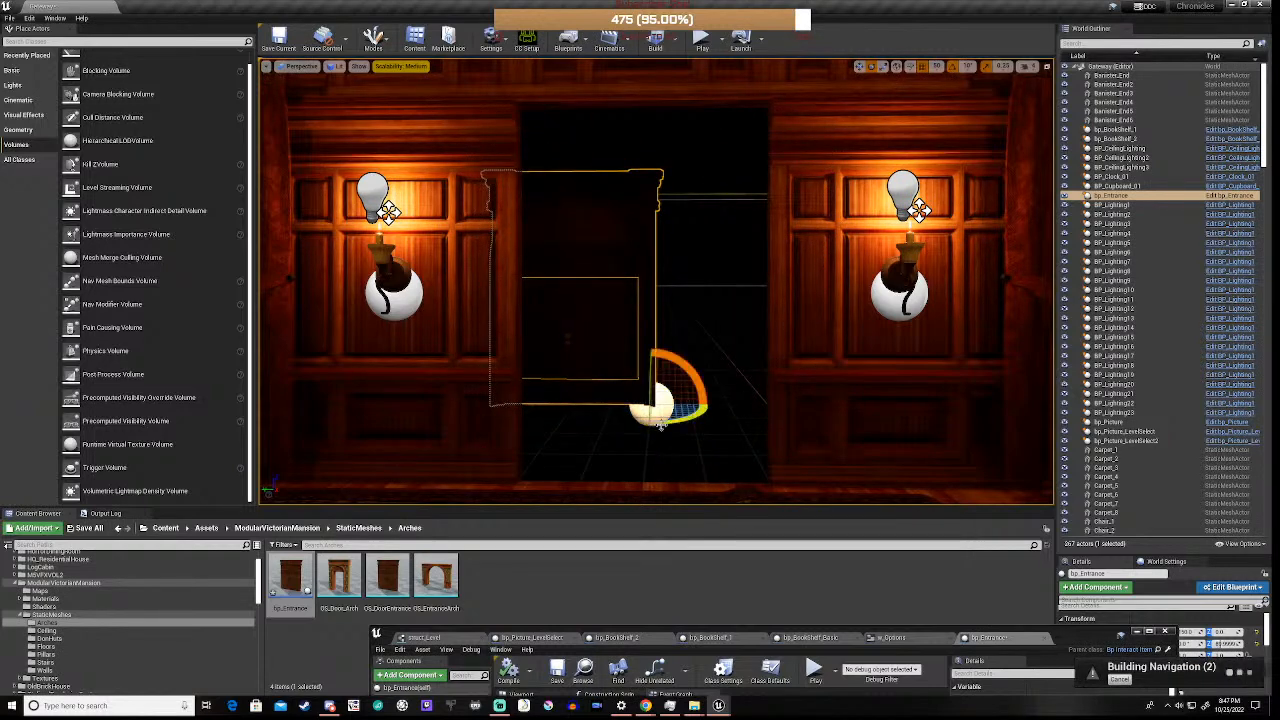
{"action": "key", "text": "w"}
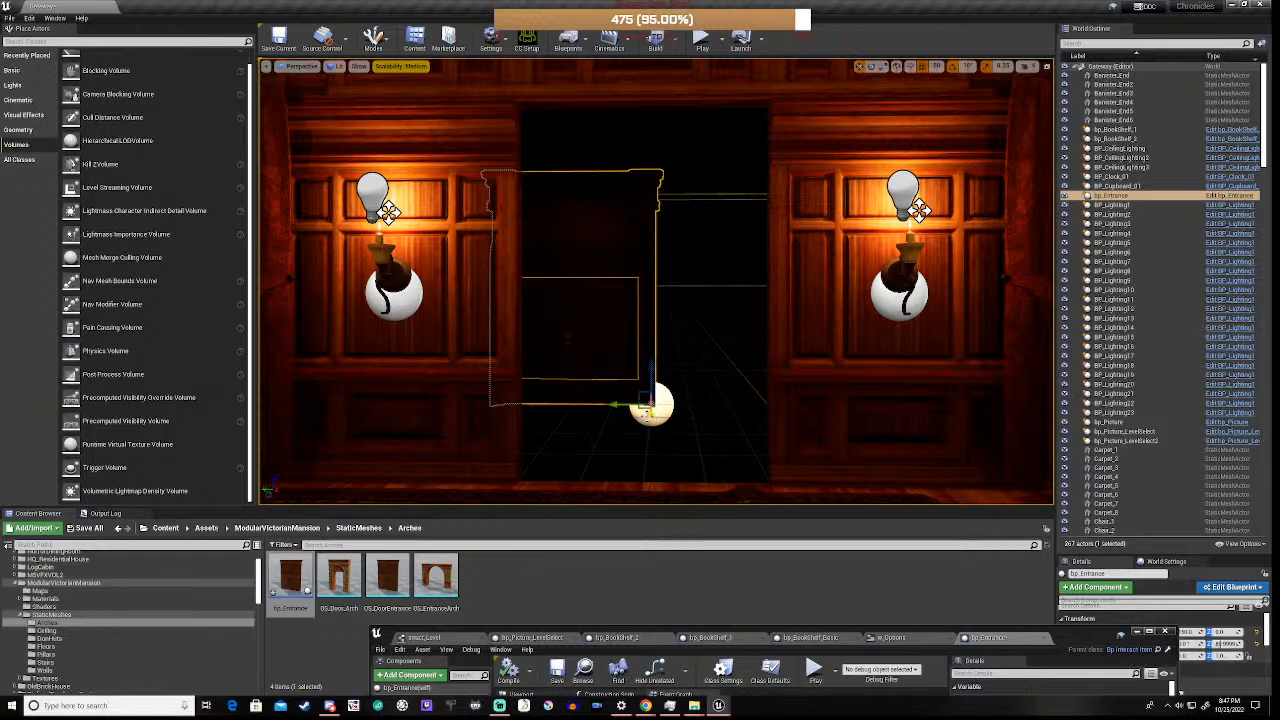
{"action": "left_click_drag", "start_coordinate": [649, 417], "coordinate": [652, 498]}
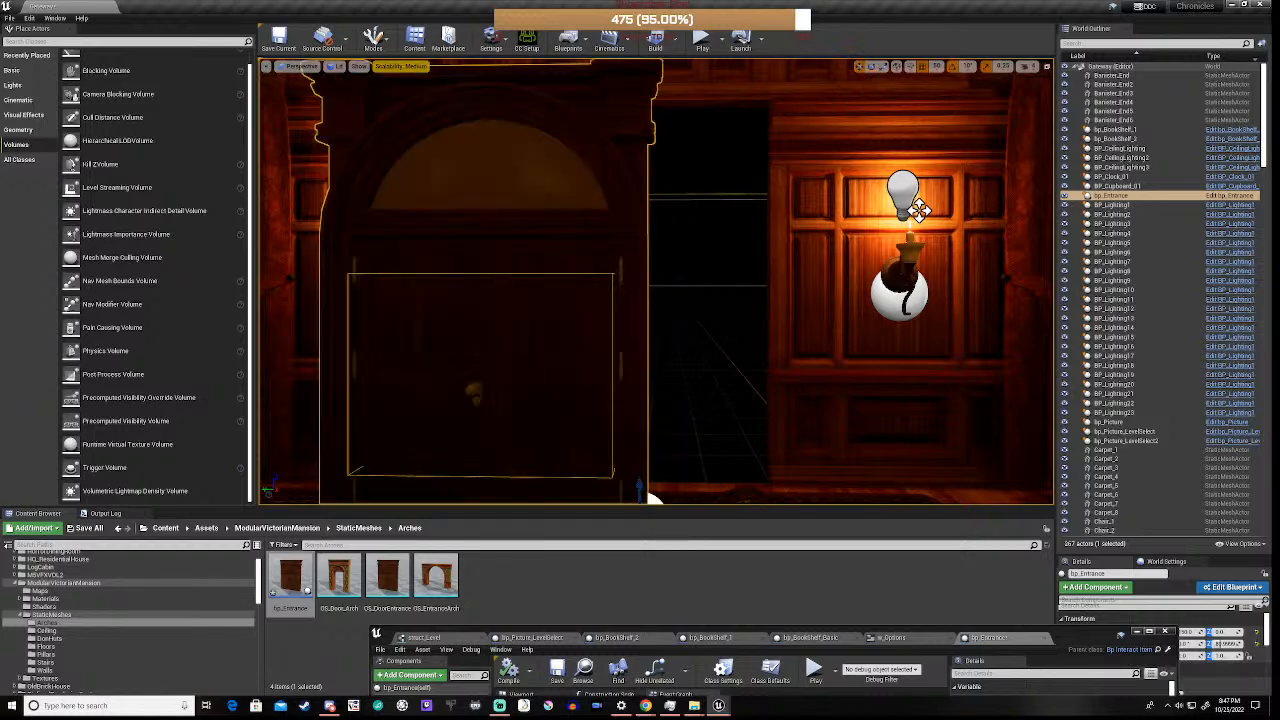
{"action": "right_click_drag", "start_coordinate": [652, 498], "coordinate": [580, 496]}
{"action": "key", "text": "s"}
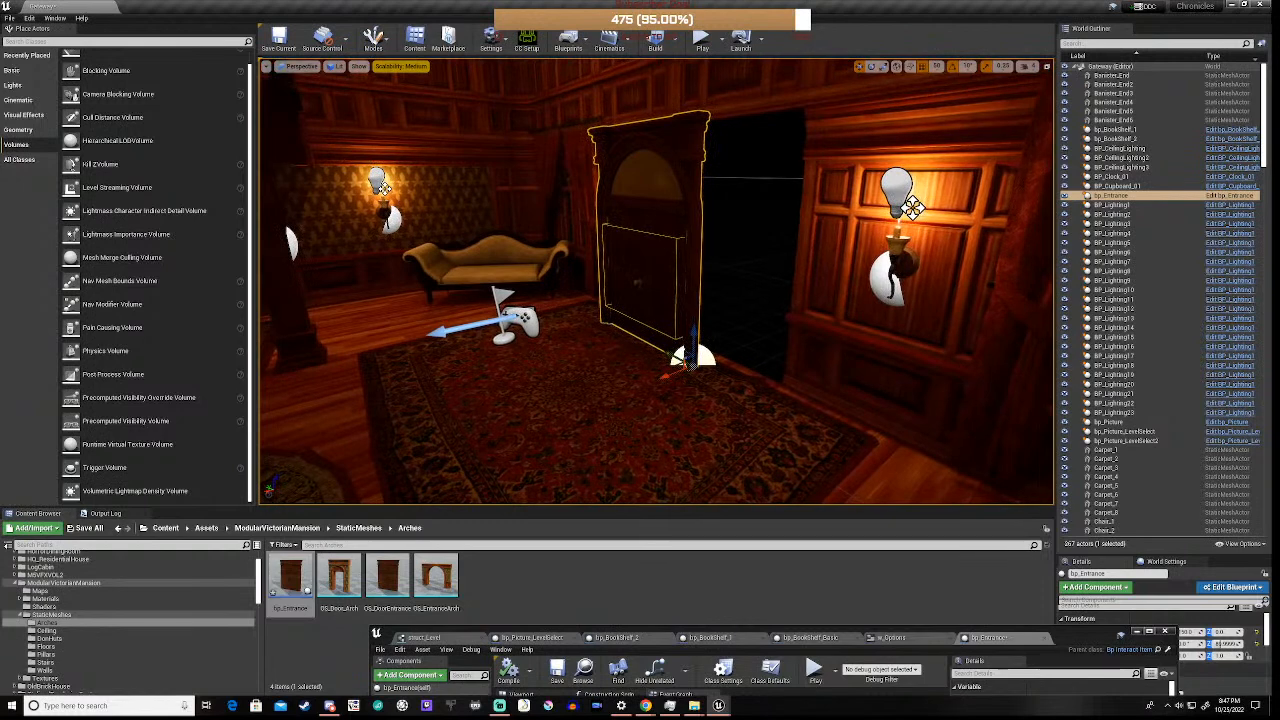
{"action": "left_click_drag", "start_coordinate": [664, 378], "coordinate": [754, 367]}
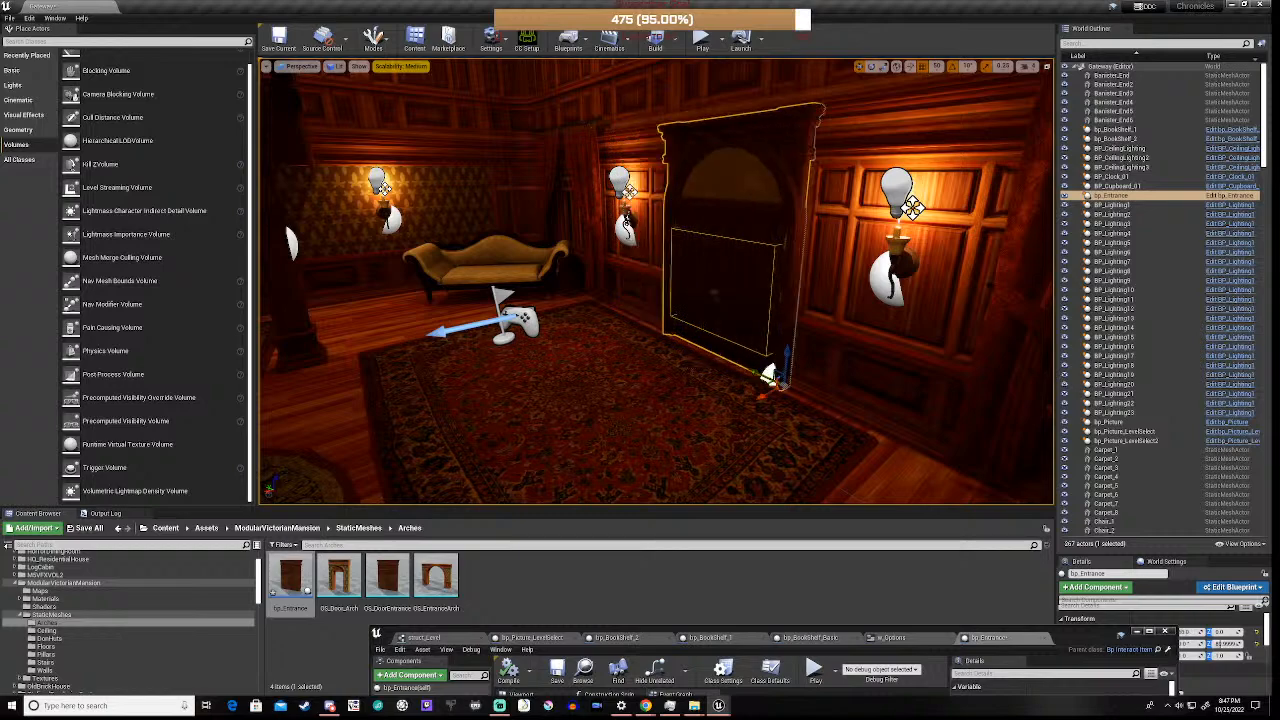
{"action": "right_click_drag", "start_coordinate": [760, 376], "coordinate": [935, 366]}
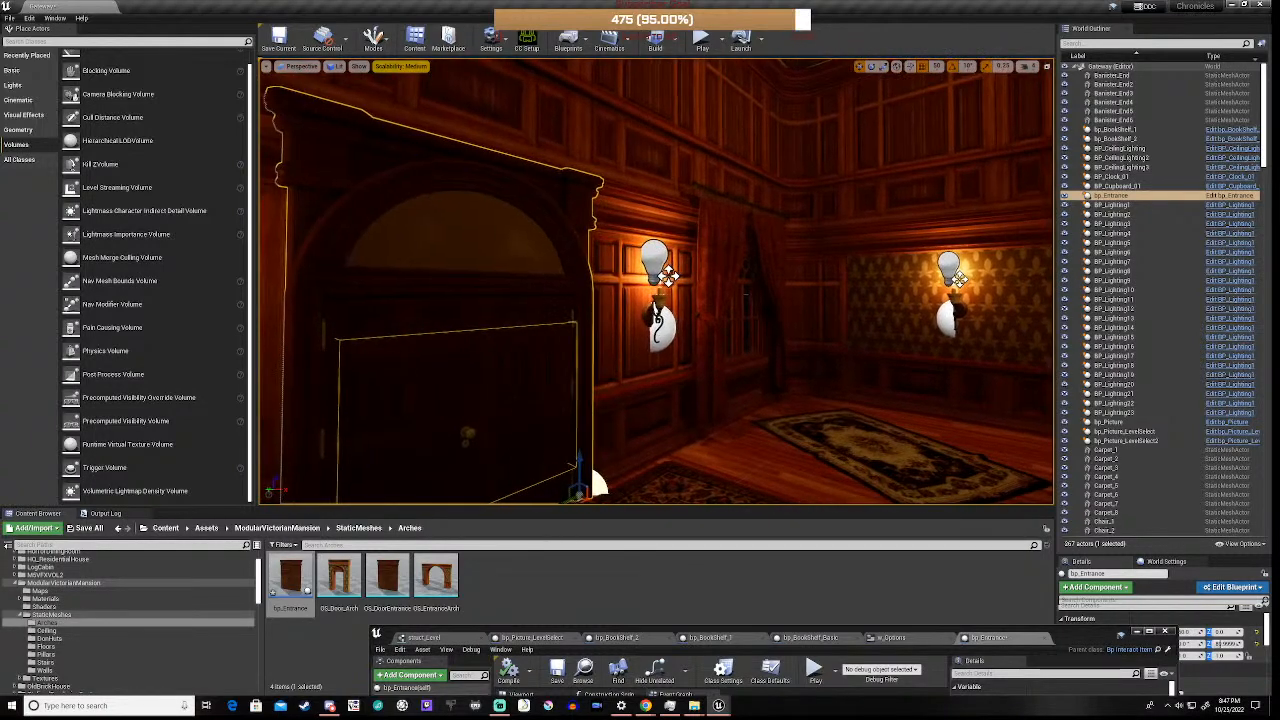
- Save the Gateway map along with the other unsaved changes
{"action": "left_click", "coordinate": [279, 40]}
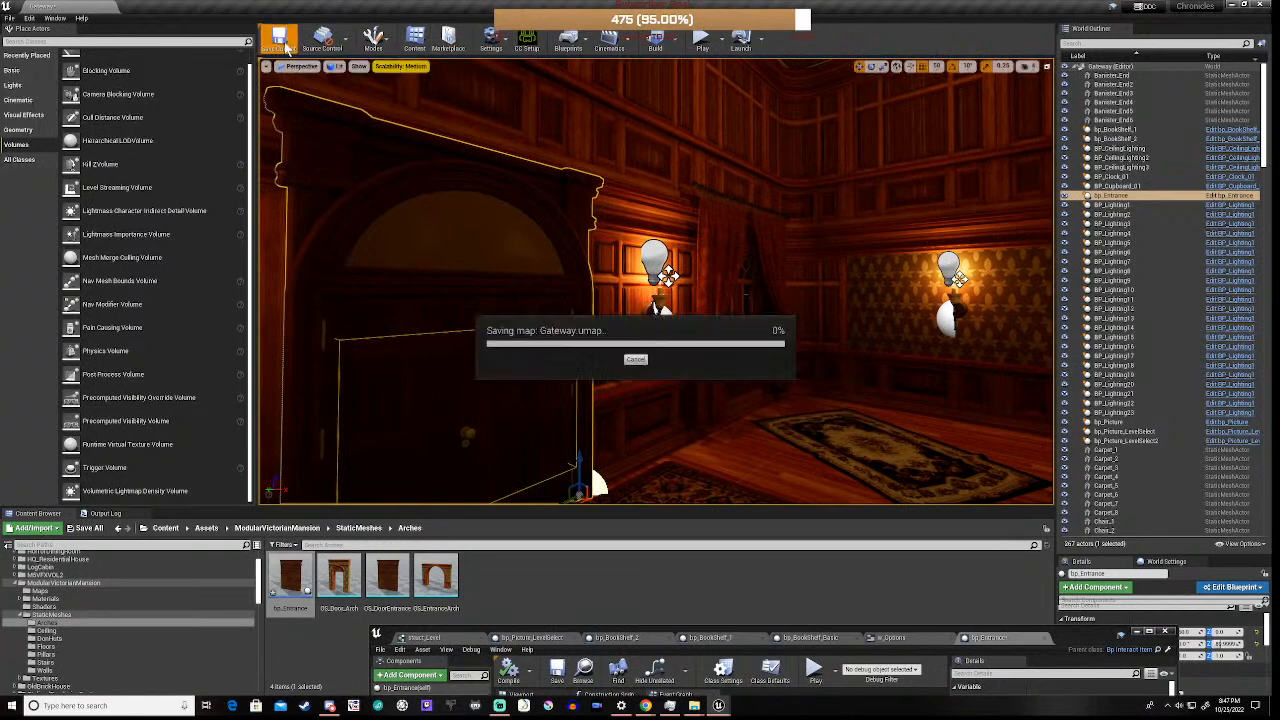
{"action": "left_click", "coordinate": [9, 18]}
{"action": "left_click", "coordinate": [36, 103]}
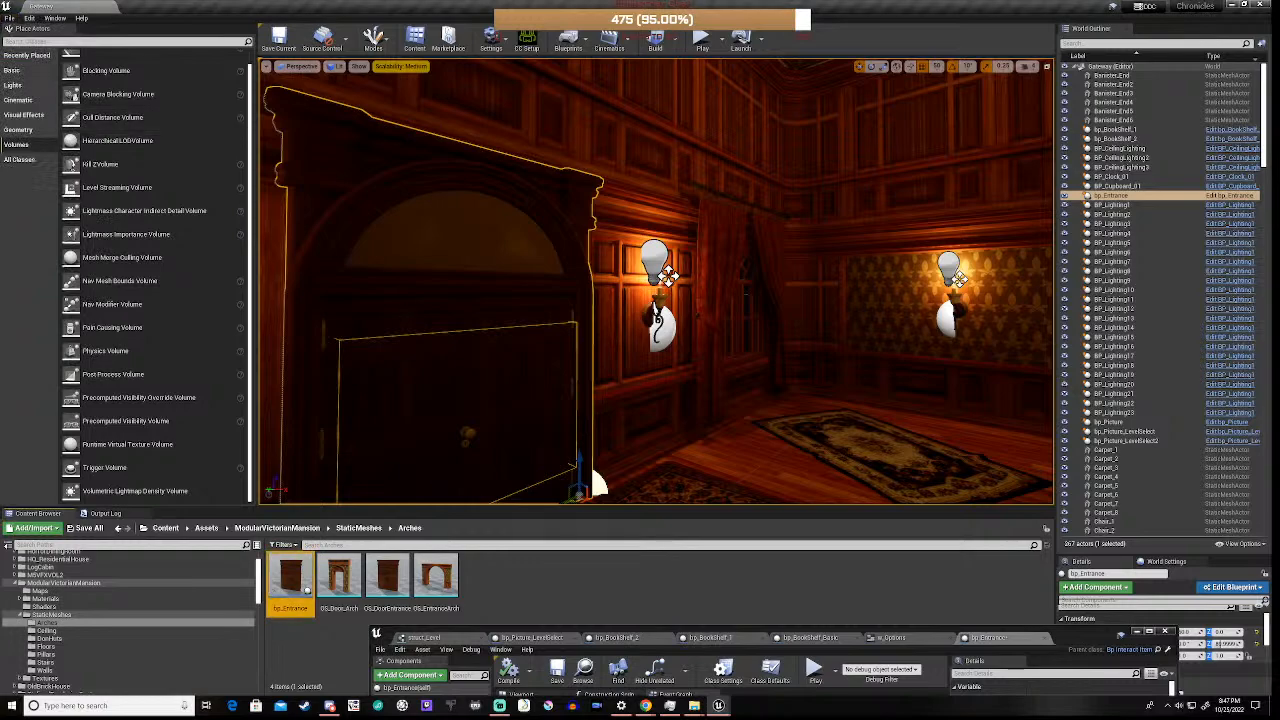
- Play the level, walk up to the new entrance door, and interact with it to test the exit to the main menu
{"action": "left_click", "coordinate": [703, 42]}
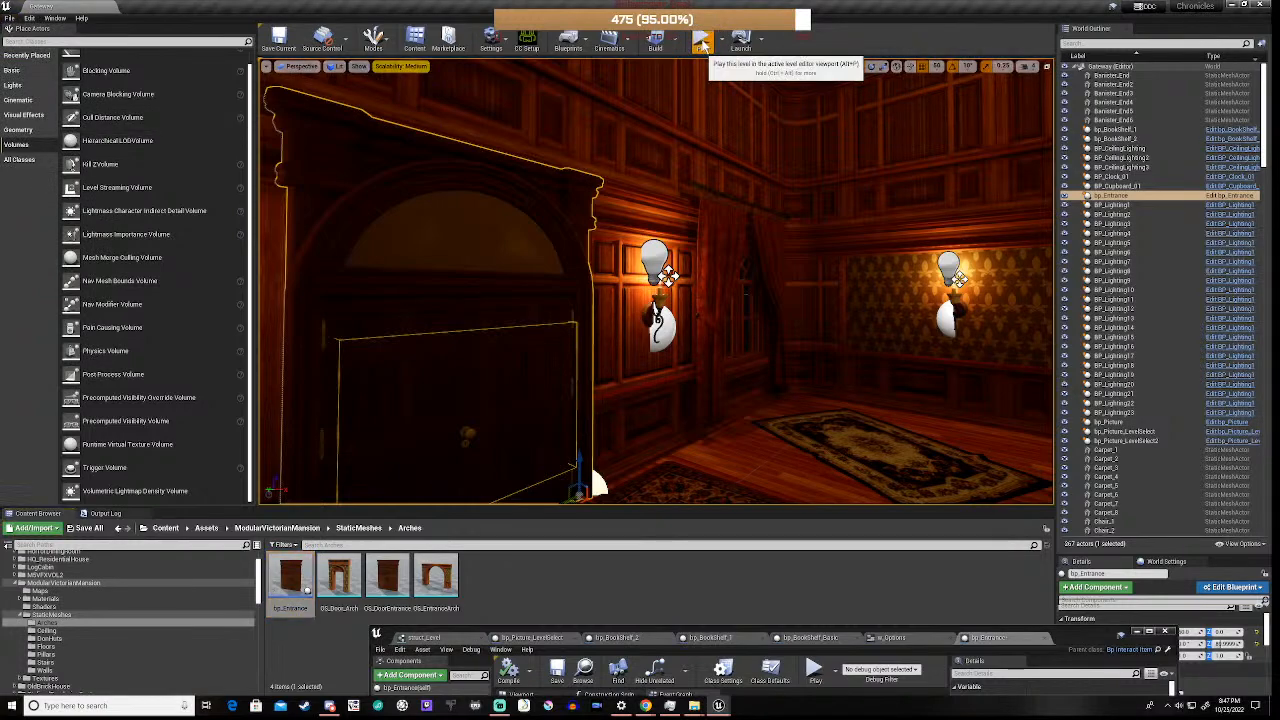
{"action": "left_click", "coordinate": [597, 341]}
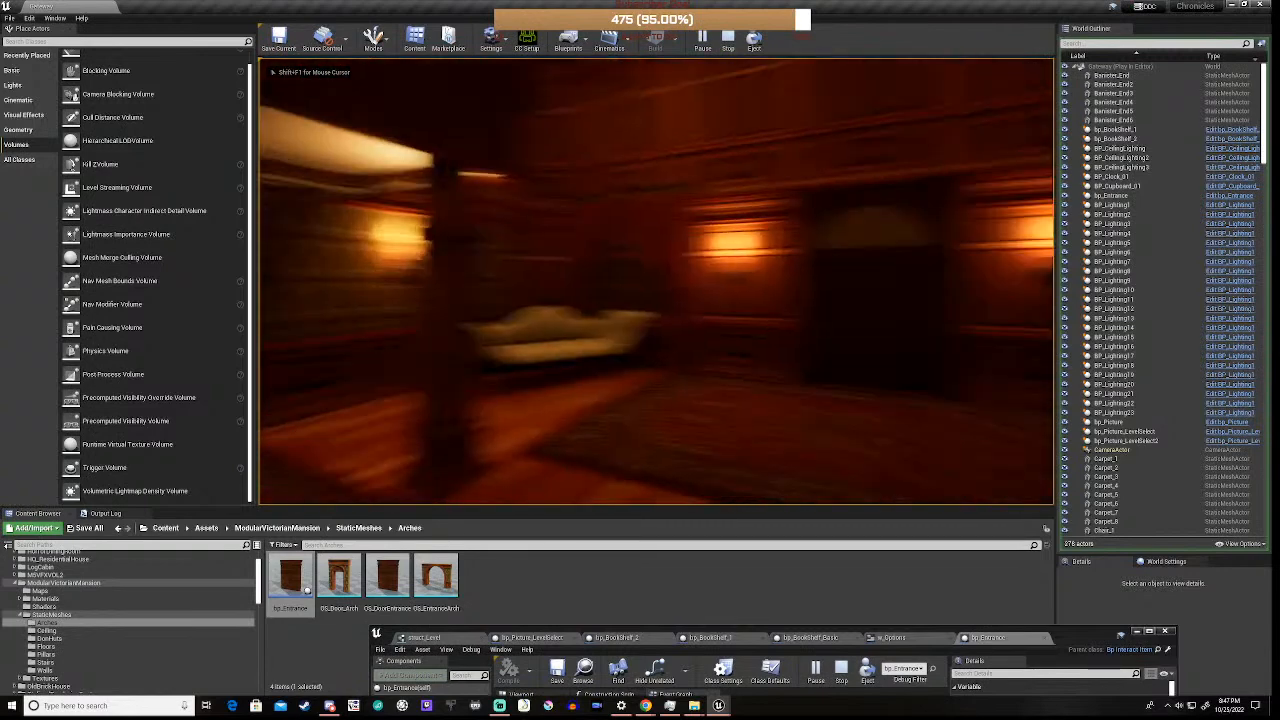
{"action": "key", "text": "w"}
{"action": "key", "text": "w"}
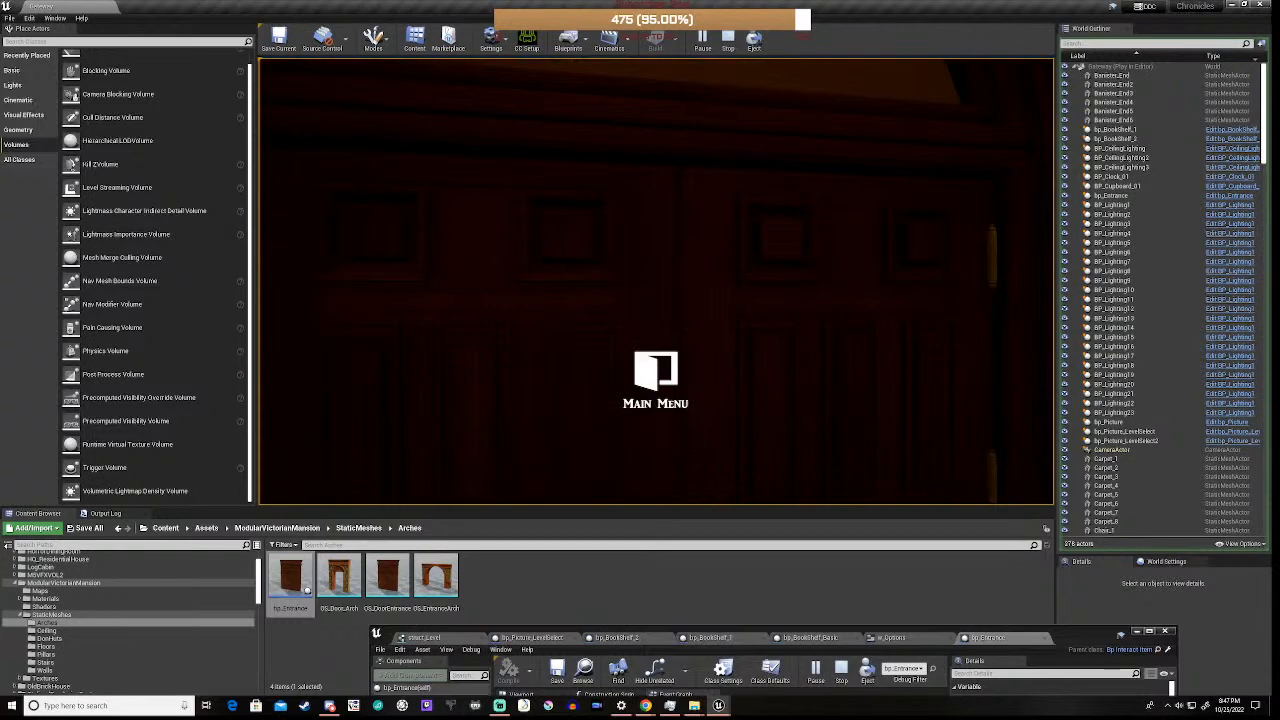
{"action": "key", "text": "e"}
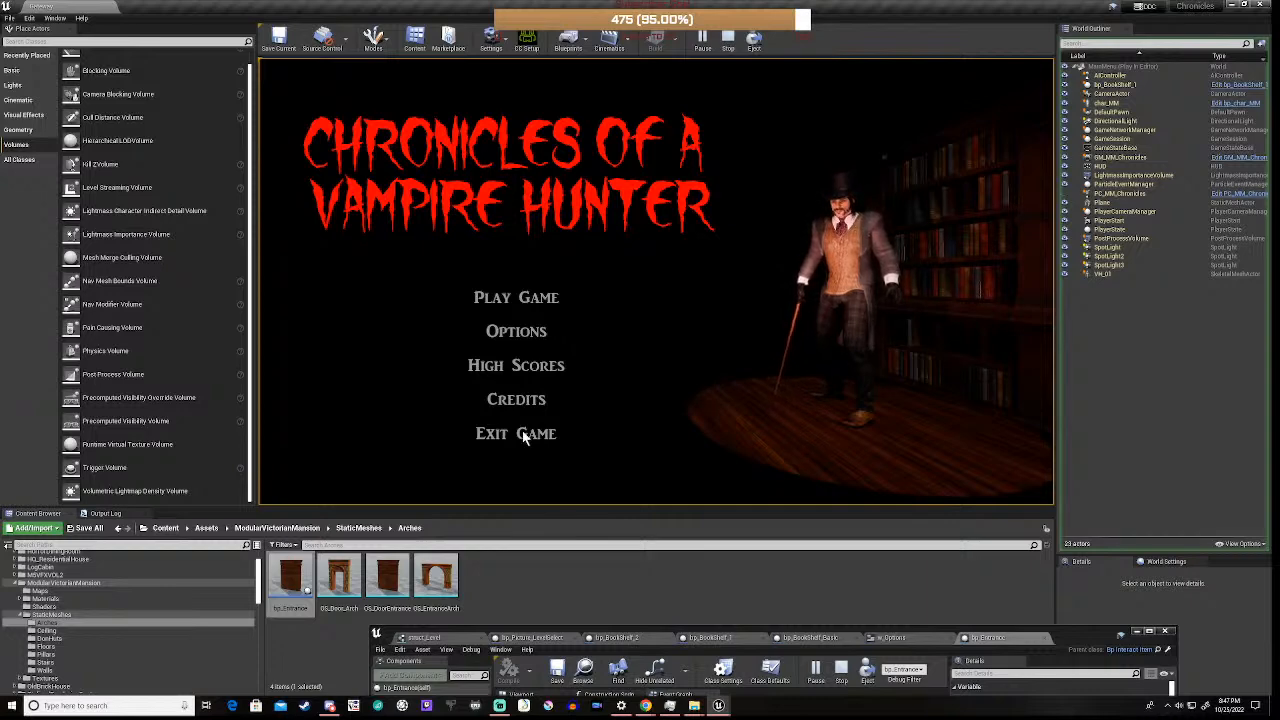
- Start the game from the main menu, check the entrance door's prompt by approaching and backing away, then end the play session
{"action": "left_click", "coordinate": [530, 299]}
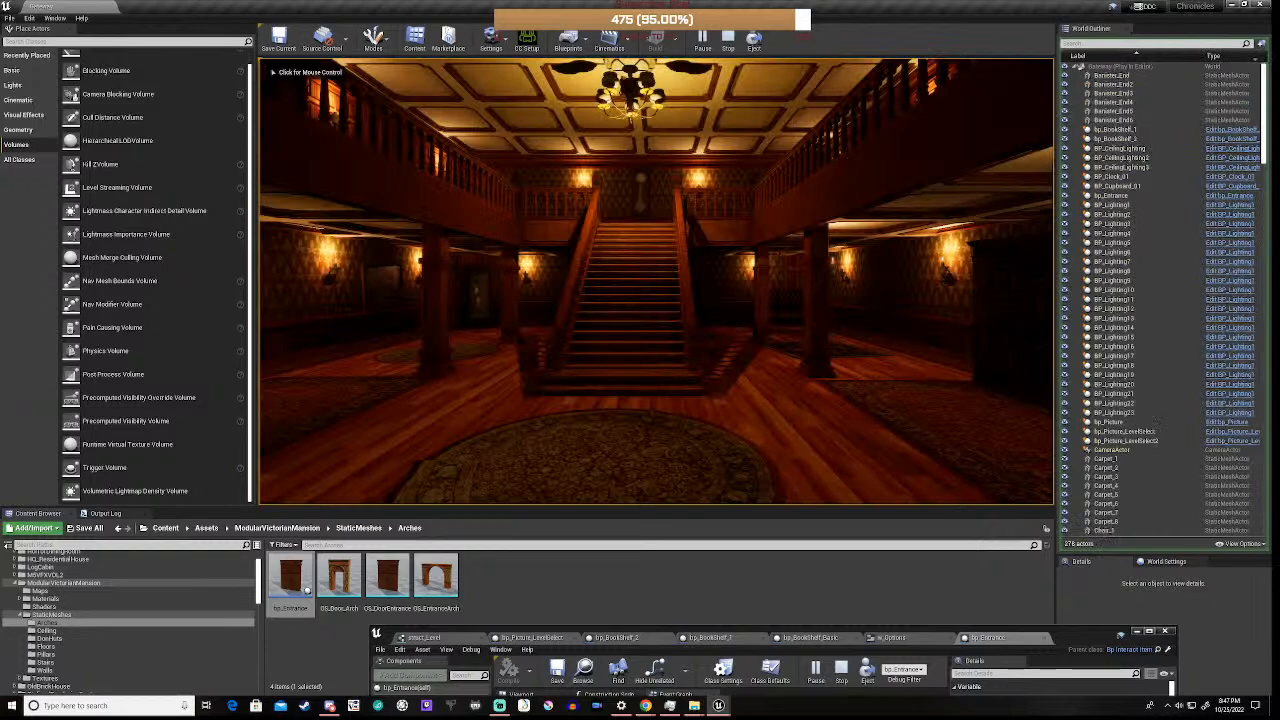
{"action": "left_click", "coordinate": [530, 299]}
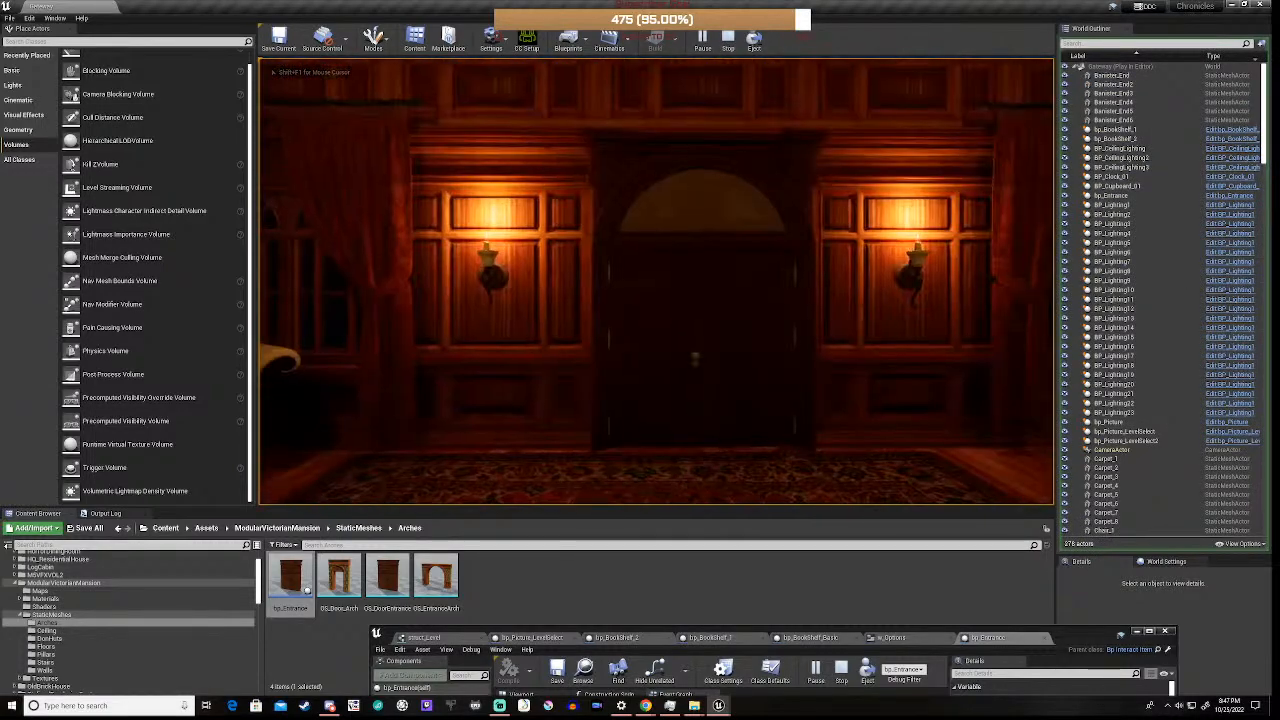
{"action": "key", "text": "w"}
{"action": "key", "text": "s"}
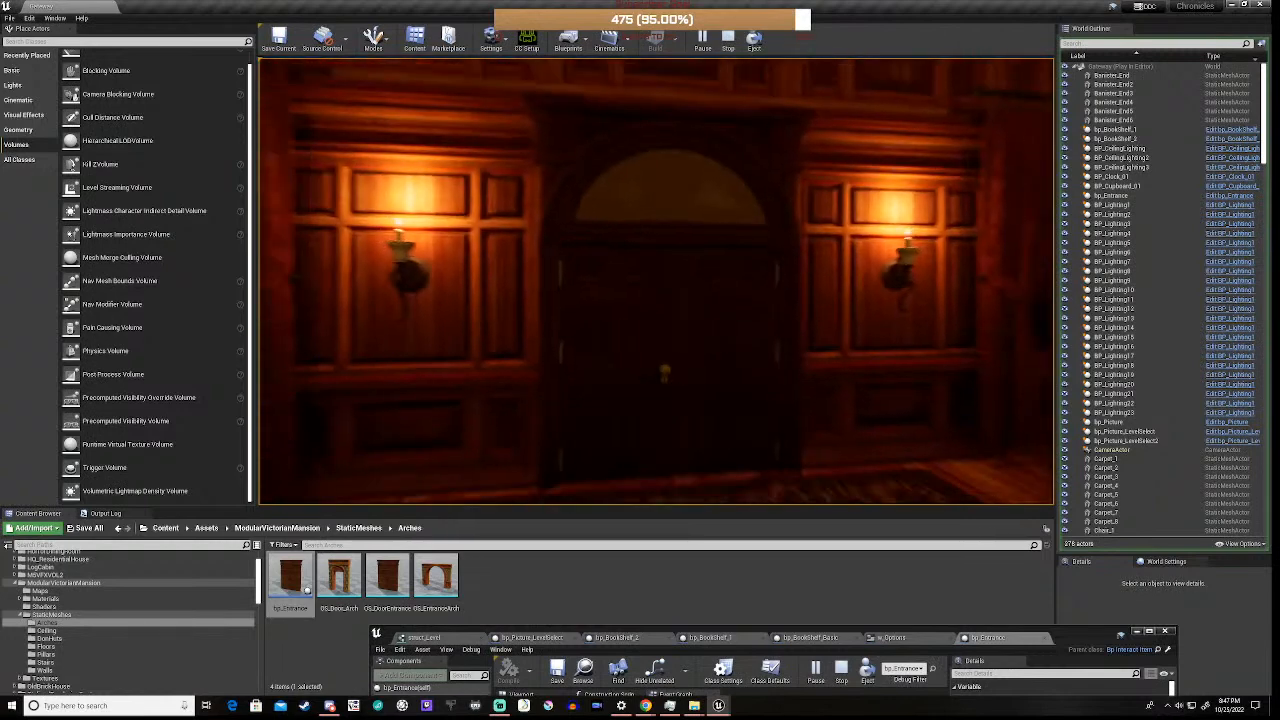
{"action": "key", "text": "w"}
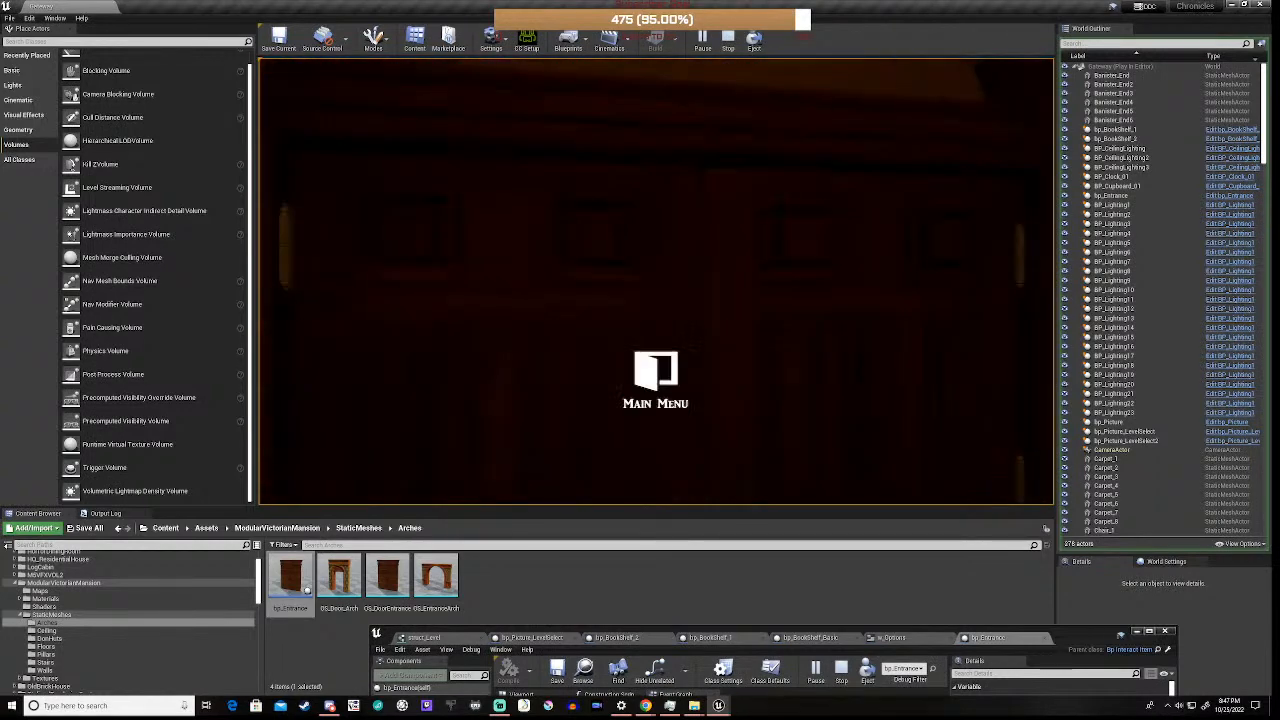
{"action": "key", "text": "s"}
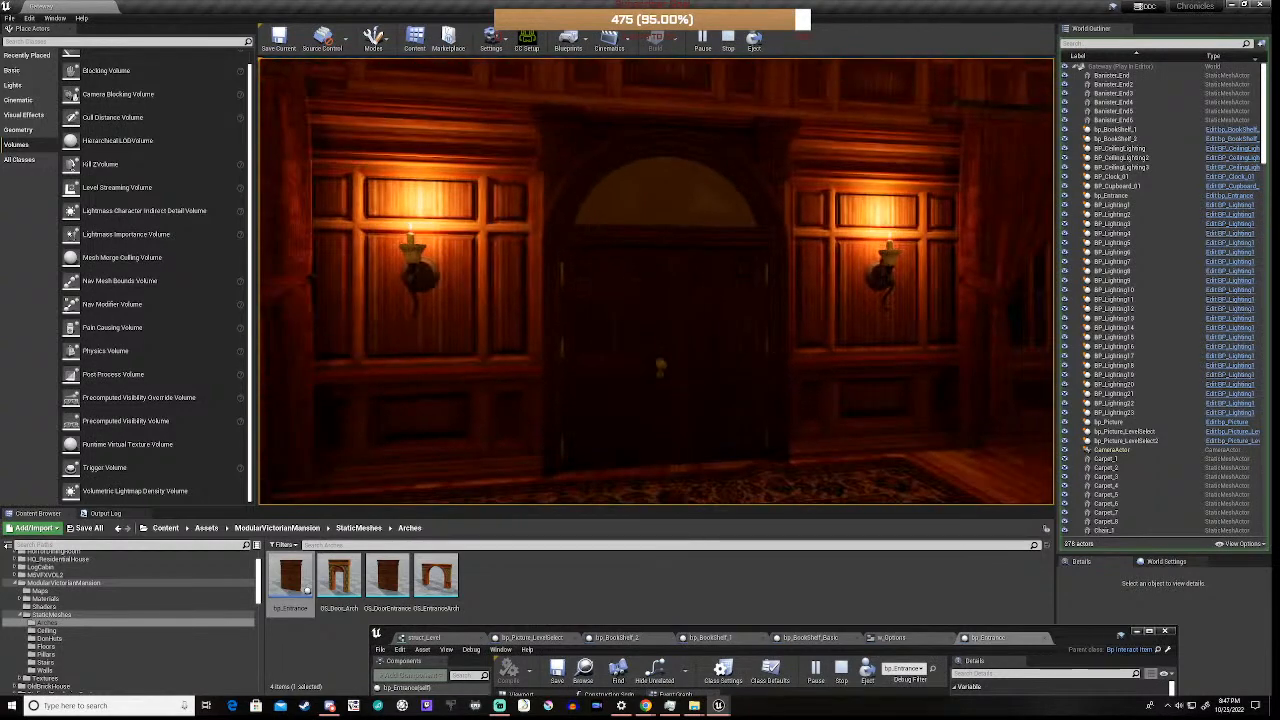
{"action": "key", "text": "Escape"}
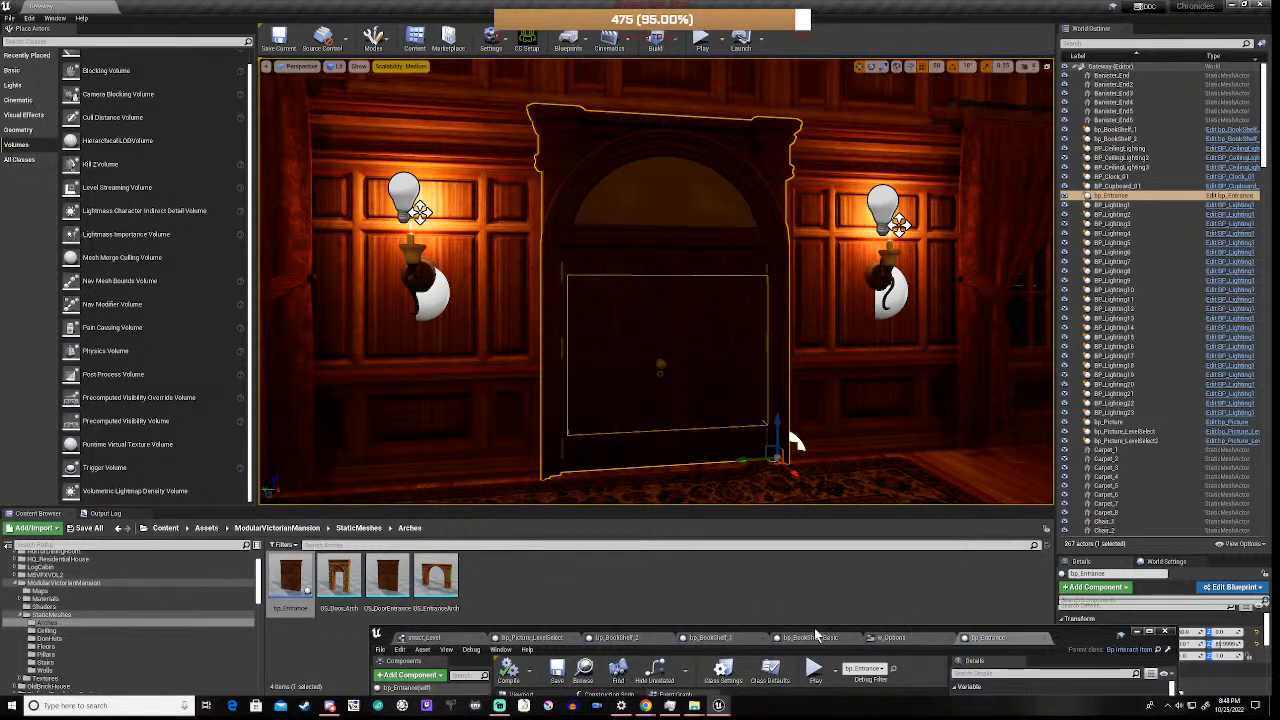
- Change the Command text of bp_Entrance's Create W Interact Widget node to "Exit" and compile the Blueprint
{"action": "left_click_drag", "start_coordinate": [814, 626], "coordinate": [720, 158]}
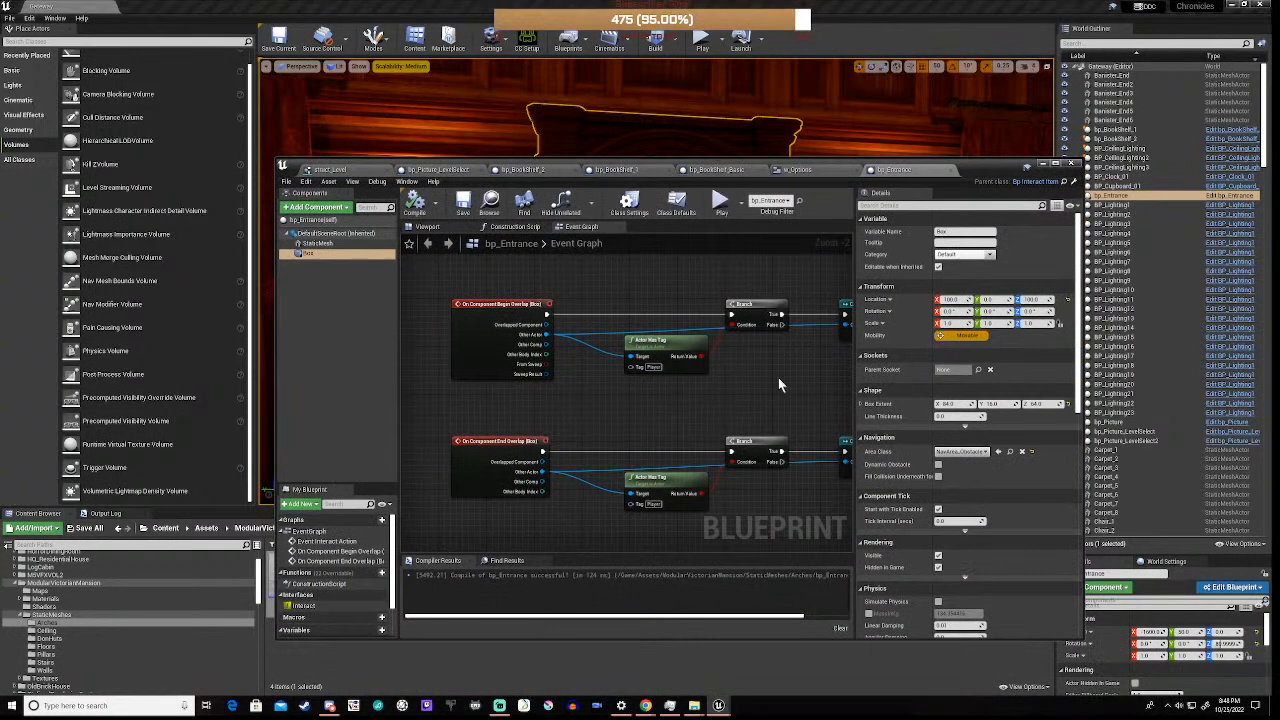
{"action": "scroll", "coordinate": [605, 371], "scroll_direction": "up", "scroll_amount": 1}
{"action": "scroll", "coordinate": [721, 378], "scroll_direction": "up", "scroll_amount": 1}
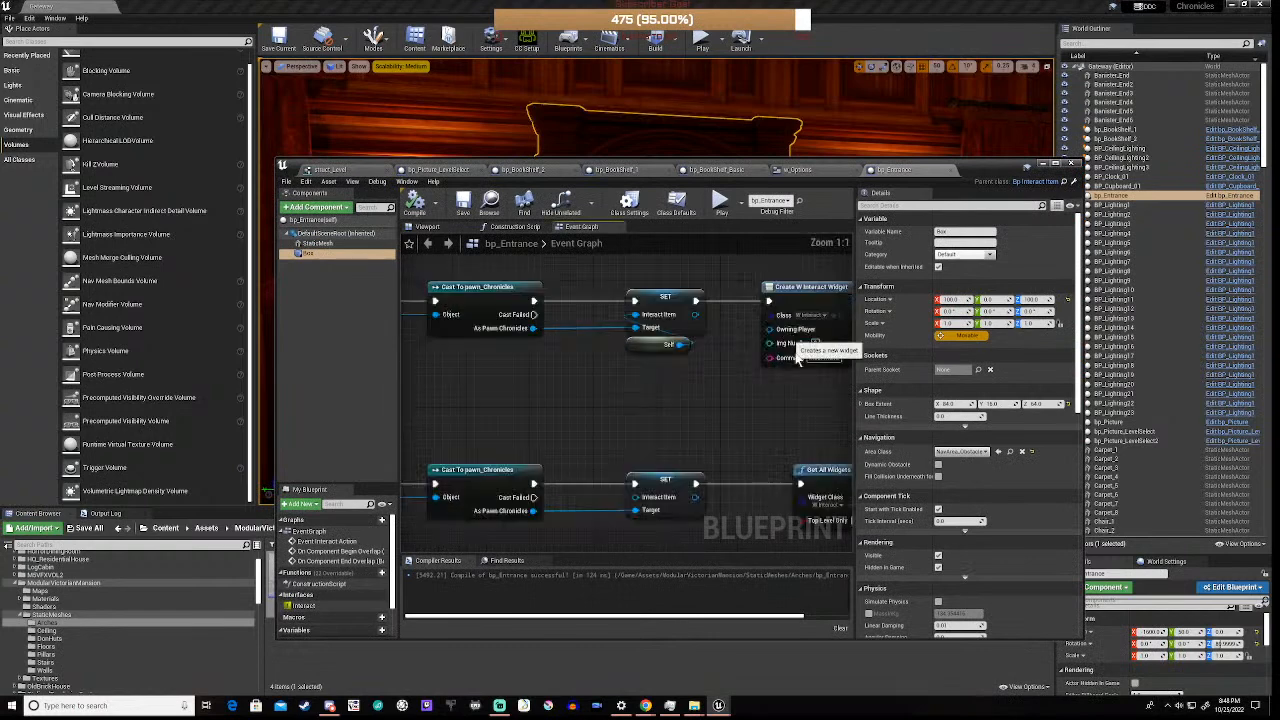
{"action": "right_click_drag", "start_coordinate": [810, 389], "coordinate": [657, 403]}
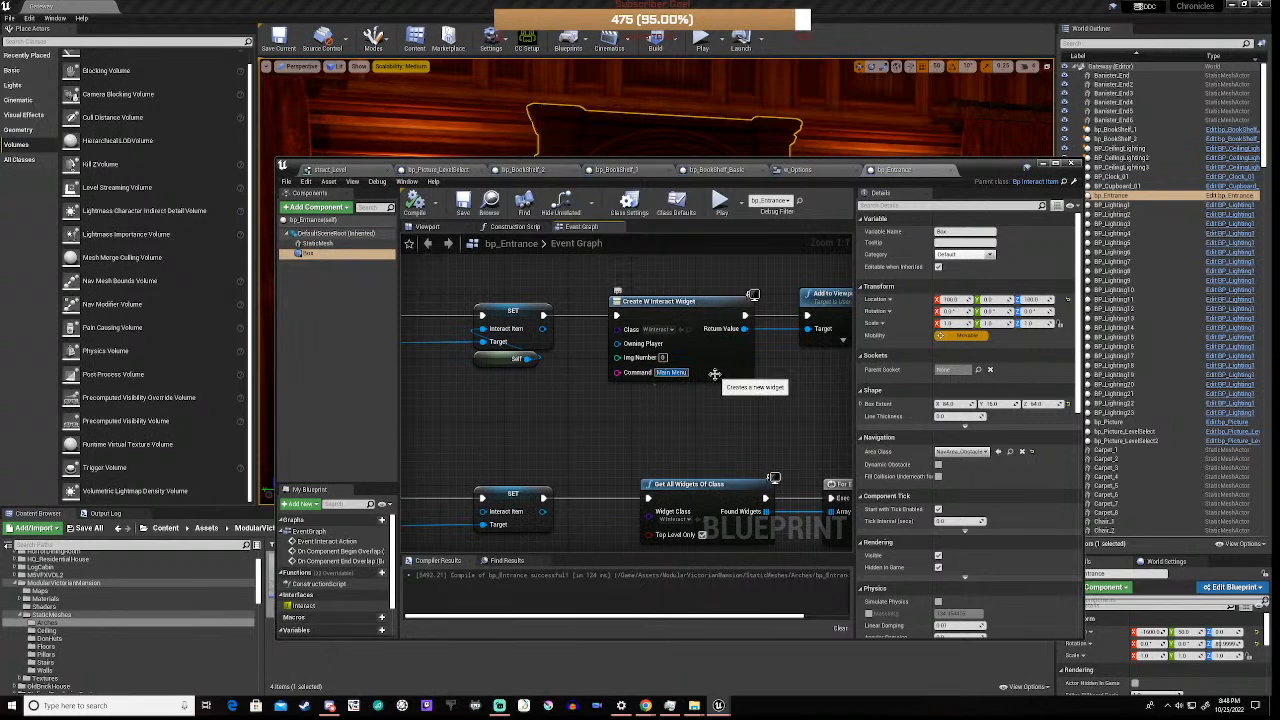
{"action": "type", "text": "Exit"}
{"action": "left_click", "coordinate": [637, 403]}
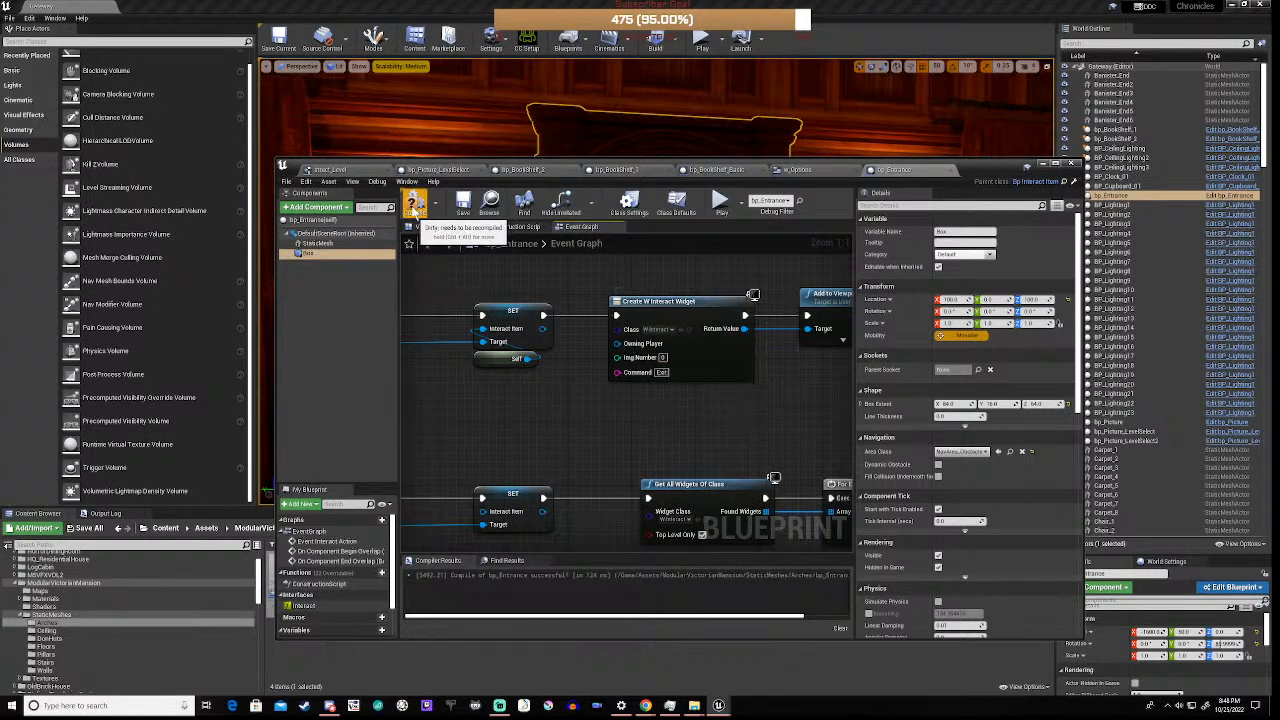
{"action": "left_click", "coordinate": [414, 210]}
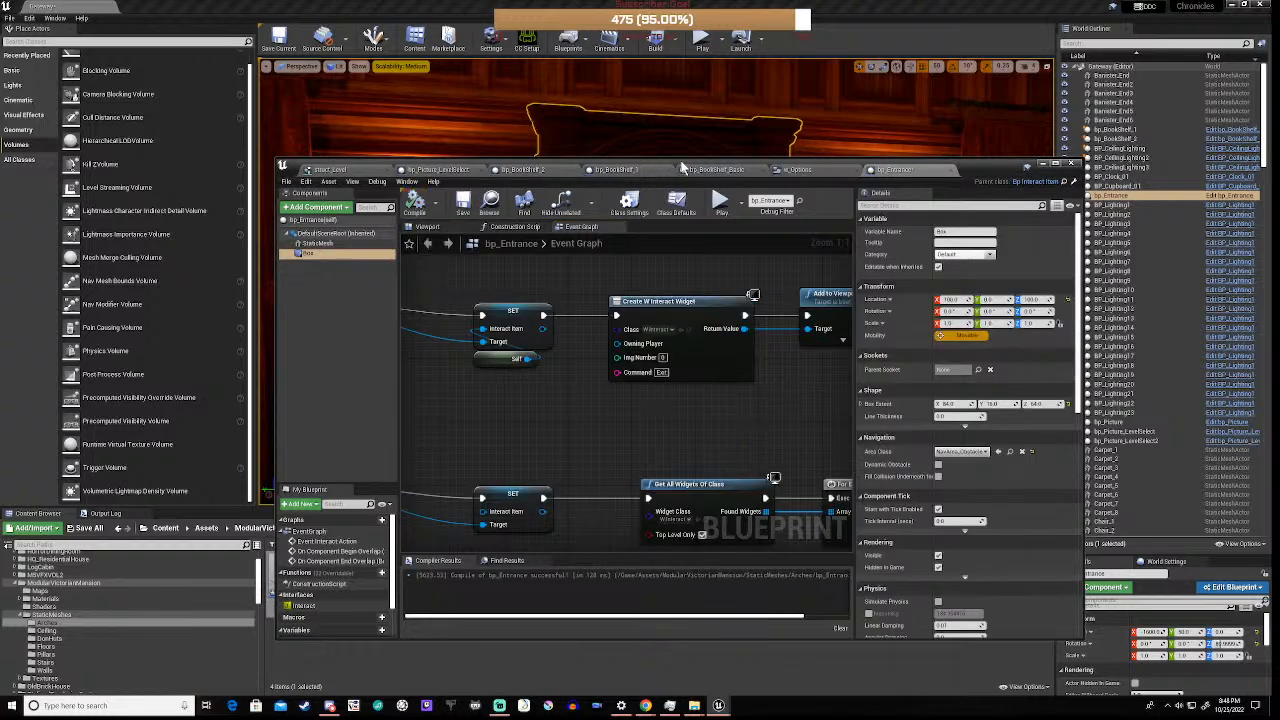
- Play the level again with the Blueprint window out of the way and leave through the entrance door to test the revised prompt
{"action": "left_click_drag", "start_coordinate": [683, 167], "coordinate": [709, 528]}
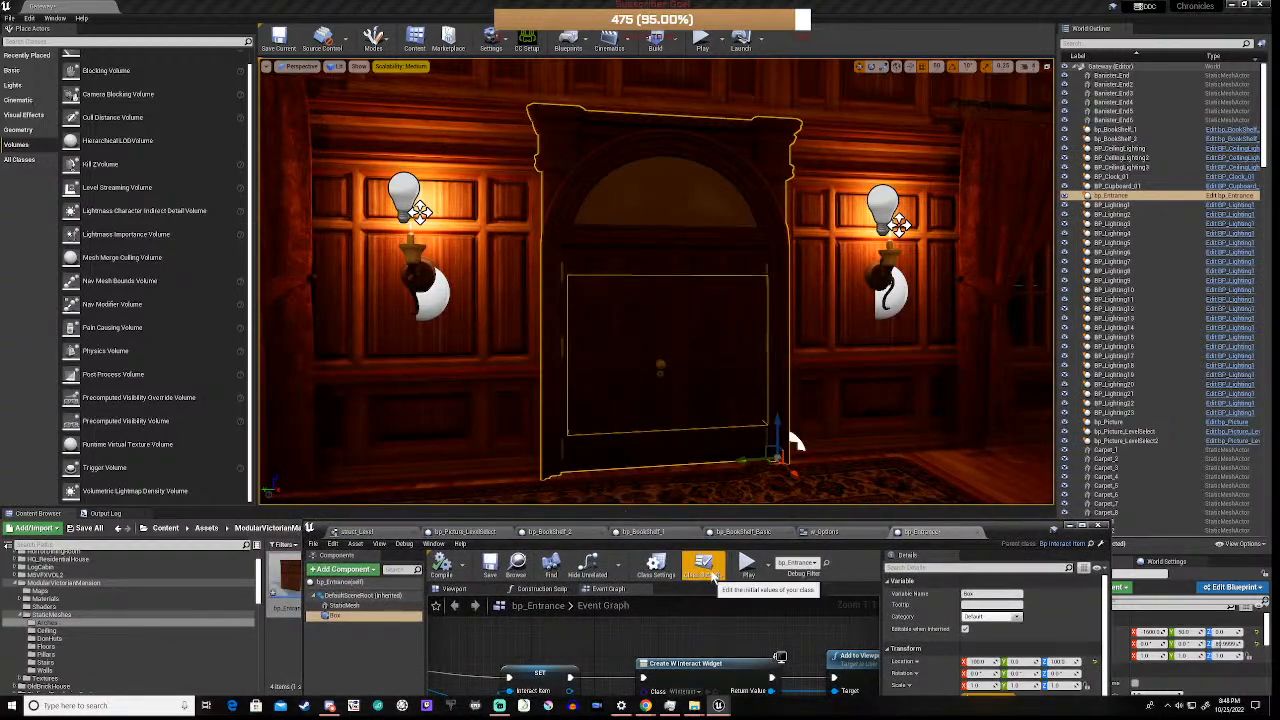
{"action": "left_click", "coordinate": [748, 567]}
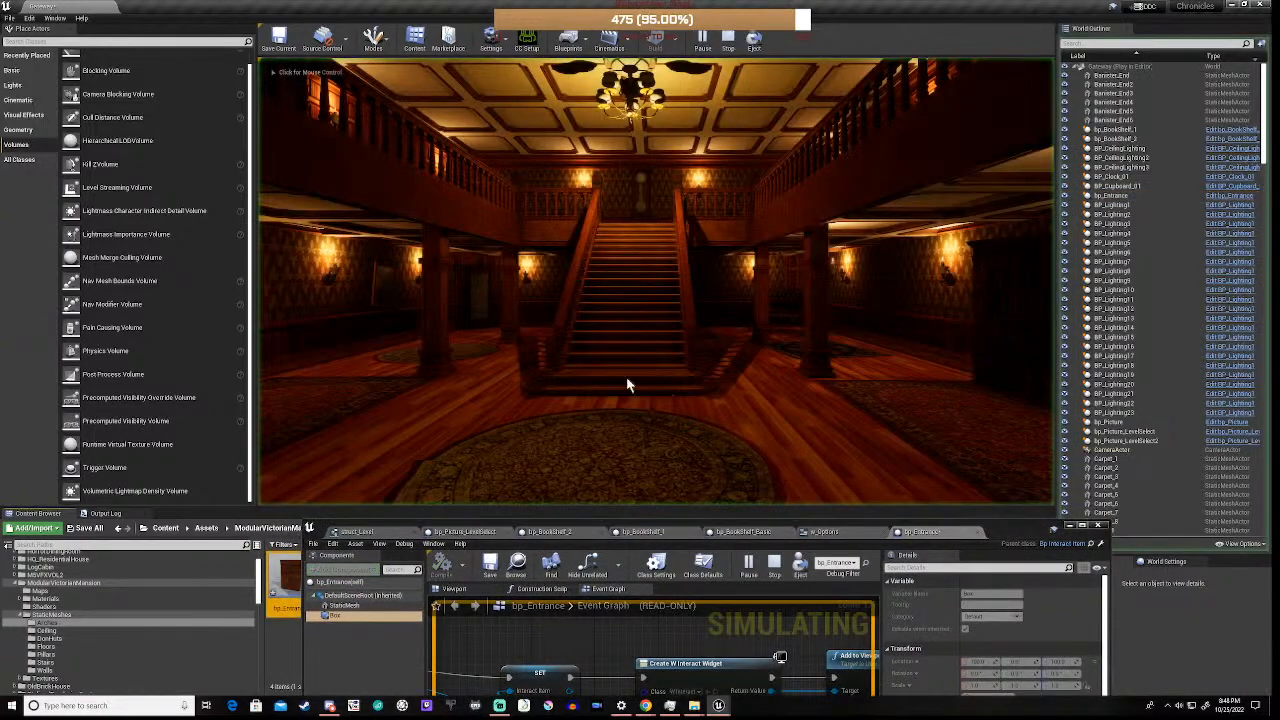
{"action": "key", "text": "w"}
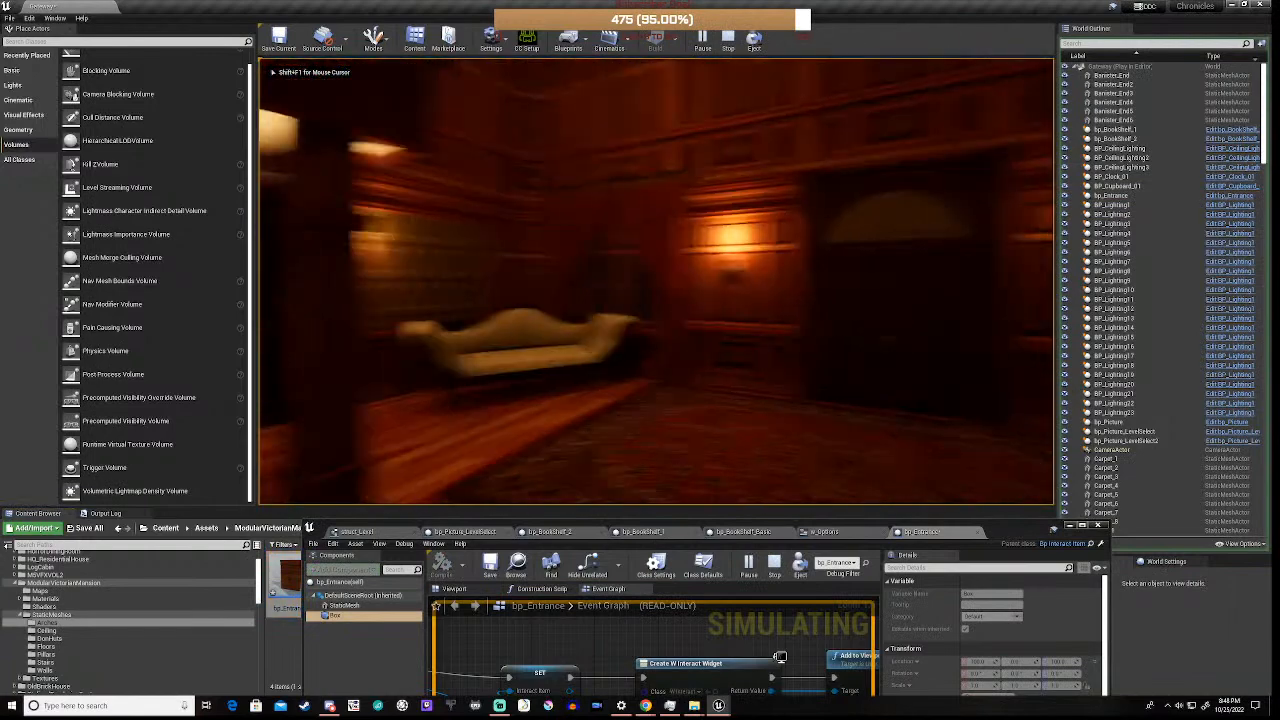
{"action": "key", "text": "w"}
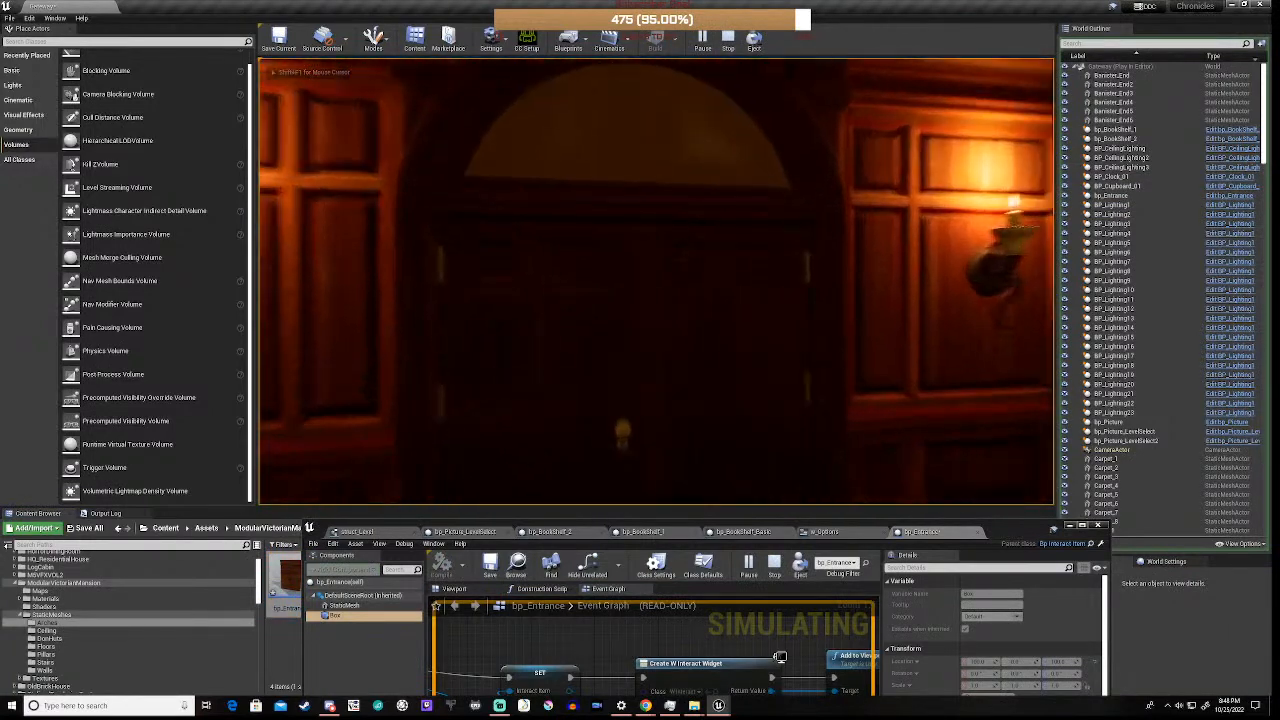
{"action": "key", "text": "e"}
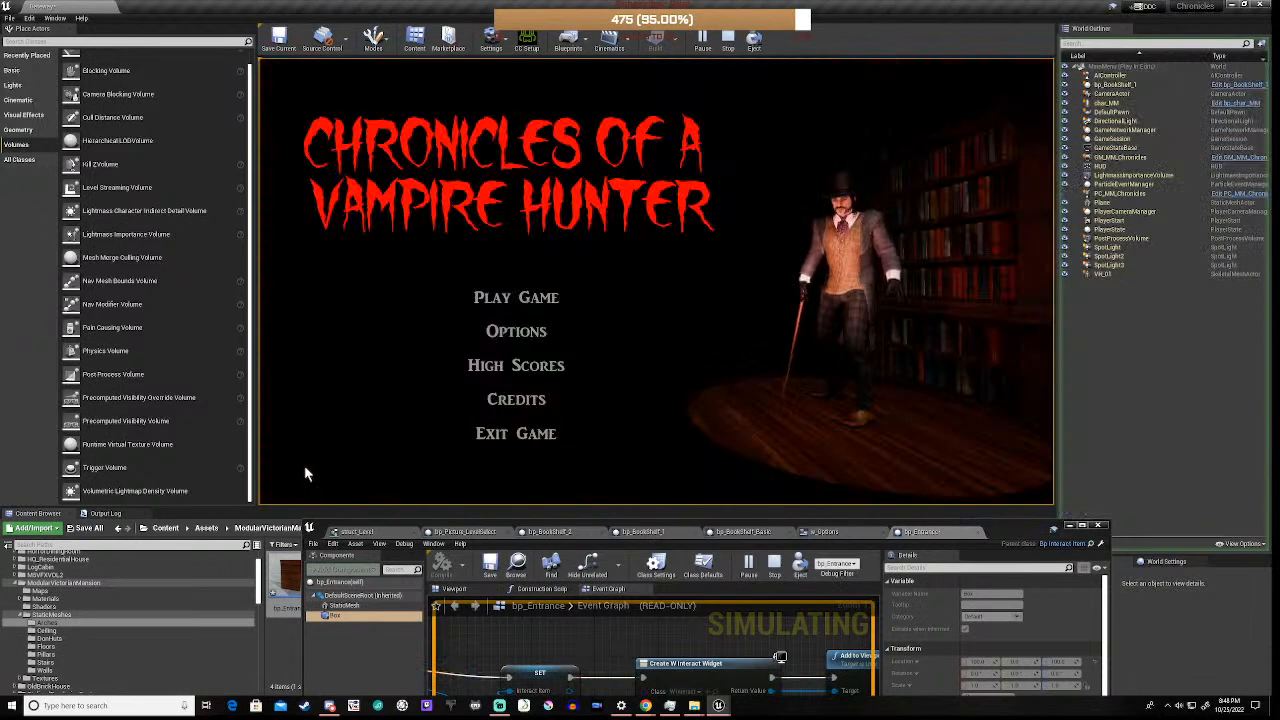
- Start the game from the main menu, enter the Minute Stake picture, break the wooden barricade in that level, then end the play session
{"action": "left_click", "coordinate": [516, 298]}
{"action": "left_click", "coordinate": [516, 298]}
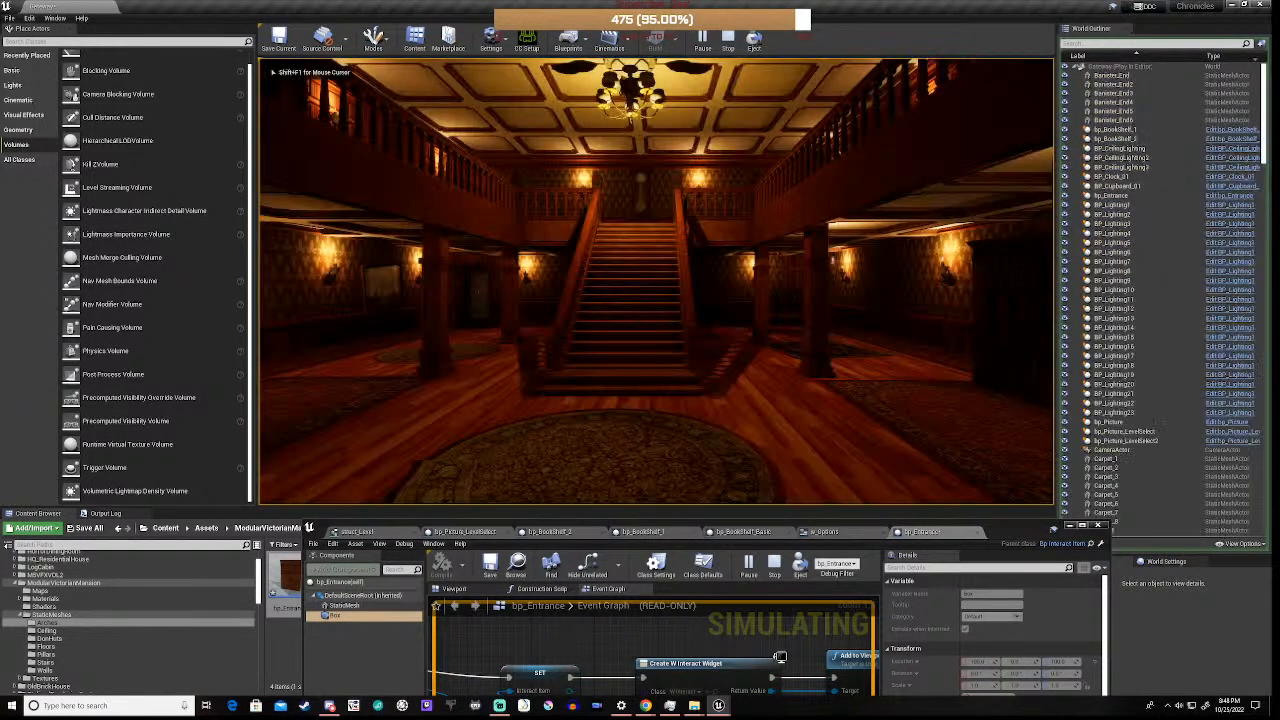
{"action": "key", "text": "w"}
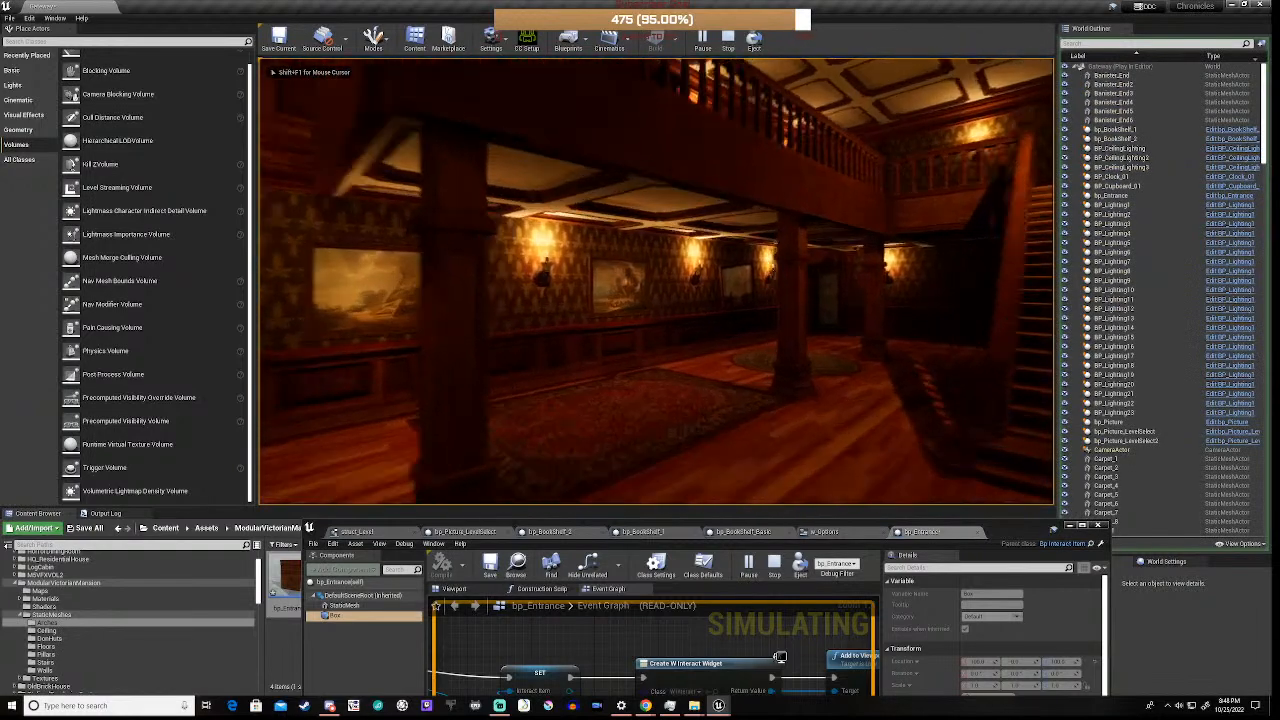
{"action": "key", "text": "w"}
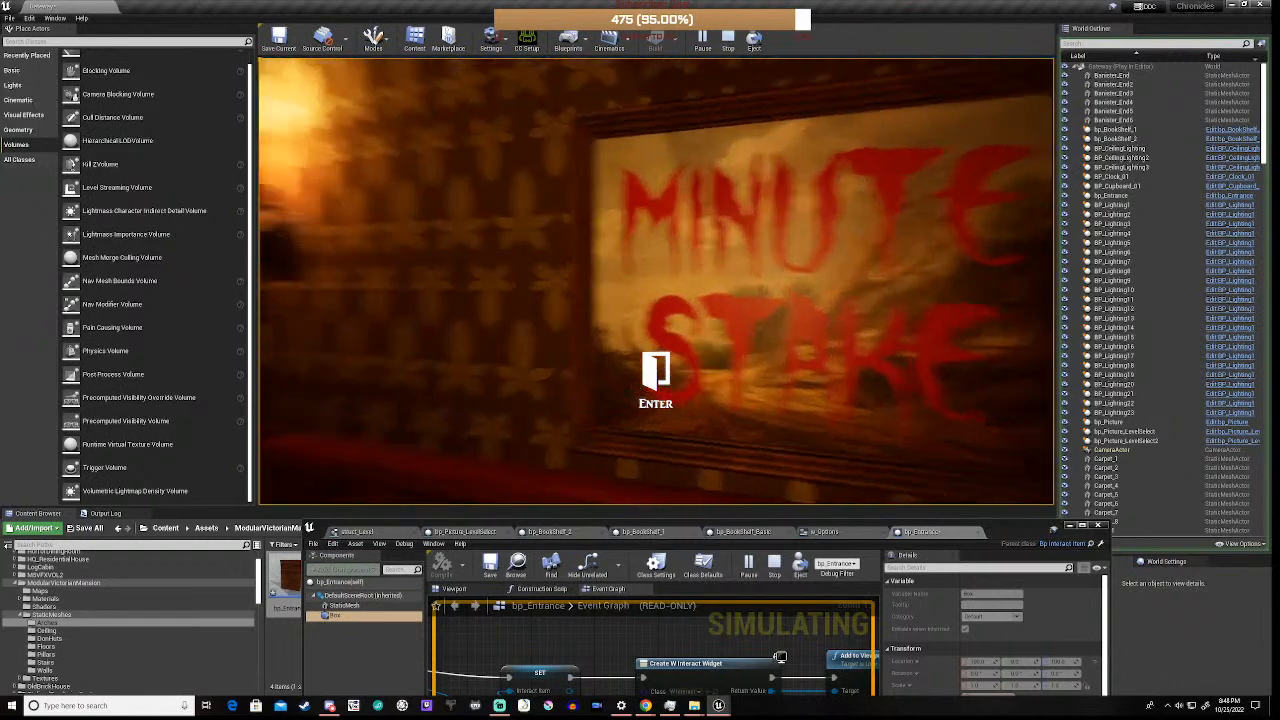
{"action": "key", "text": "e"}
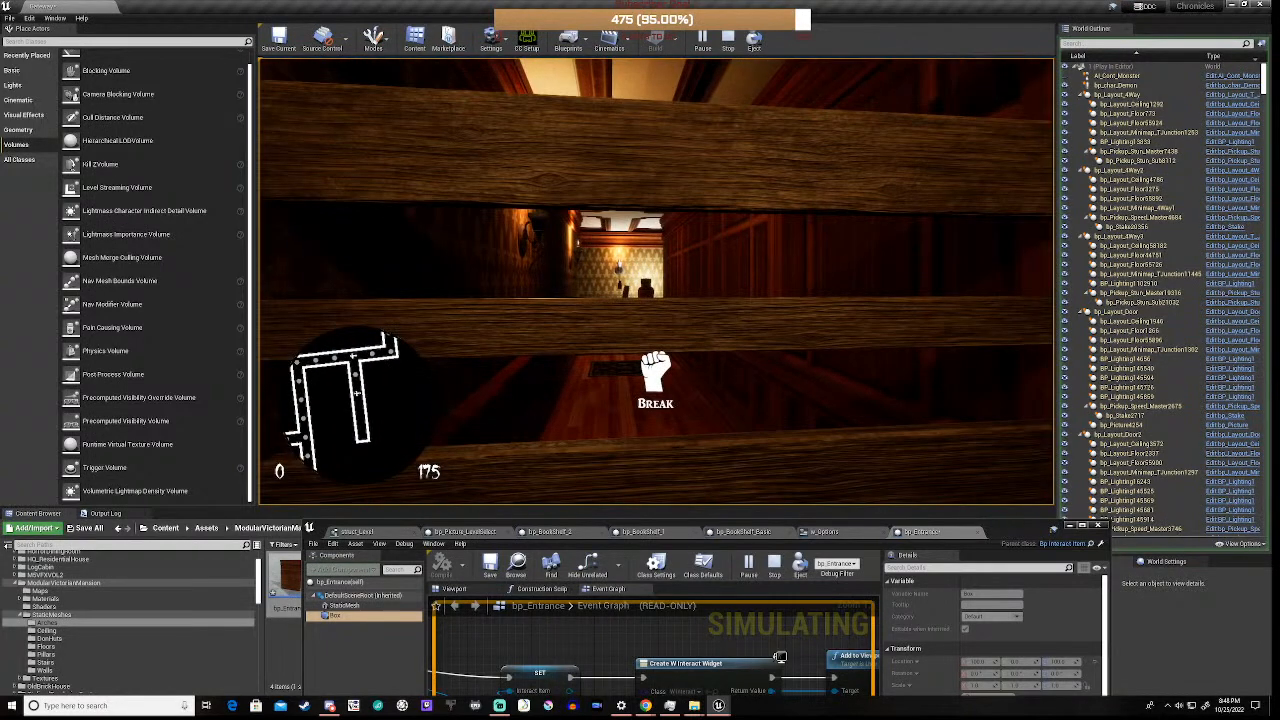
{"action": "key", "text": "e"}
{"action": "key", "text": "s"}
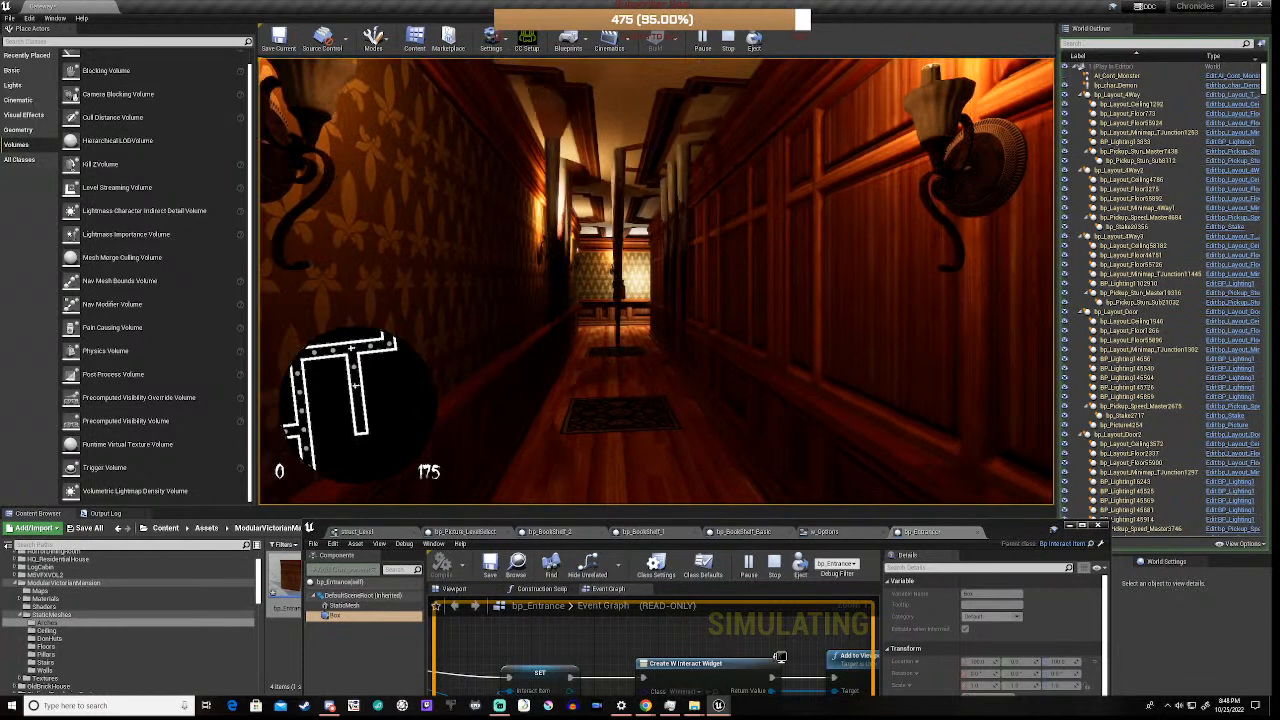
{"action": "key", "text": "Escape"}
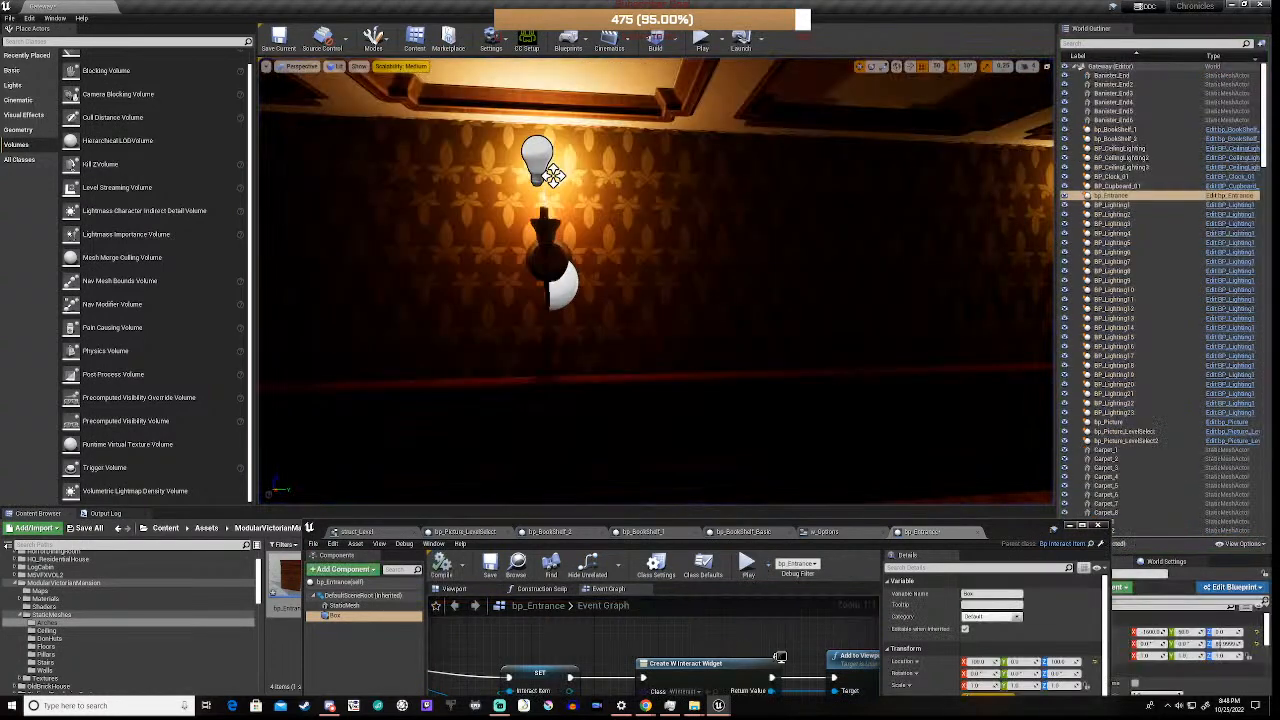